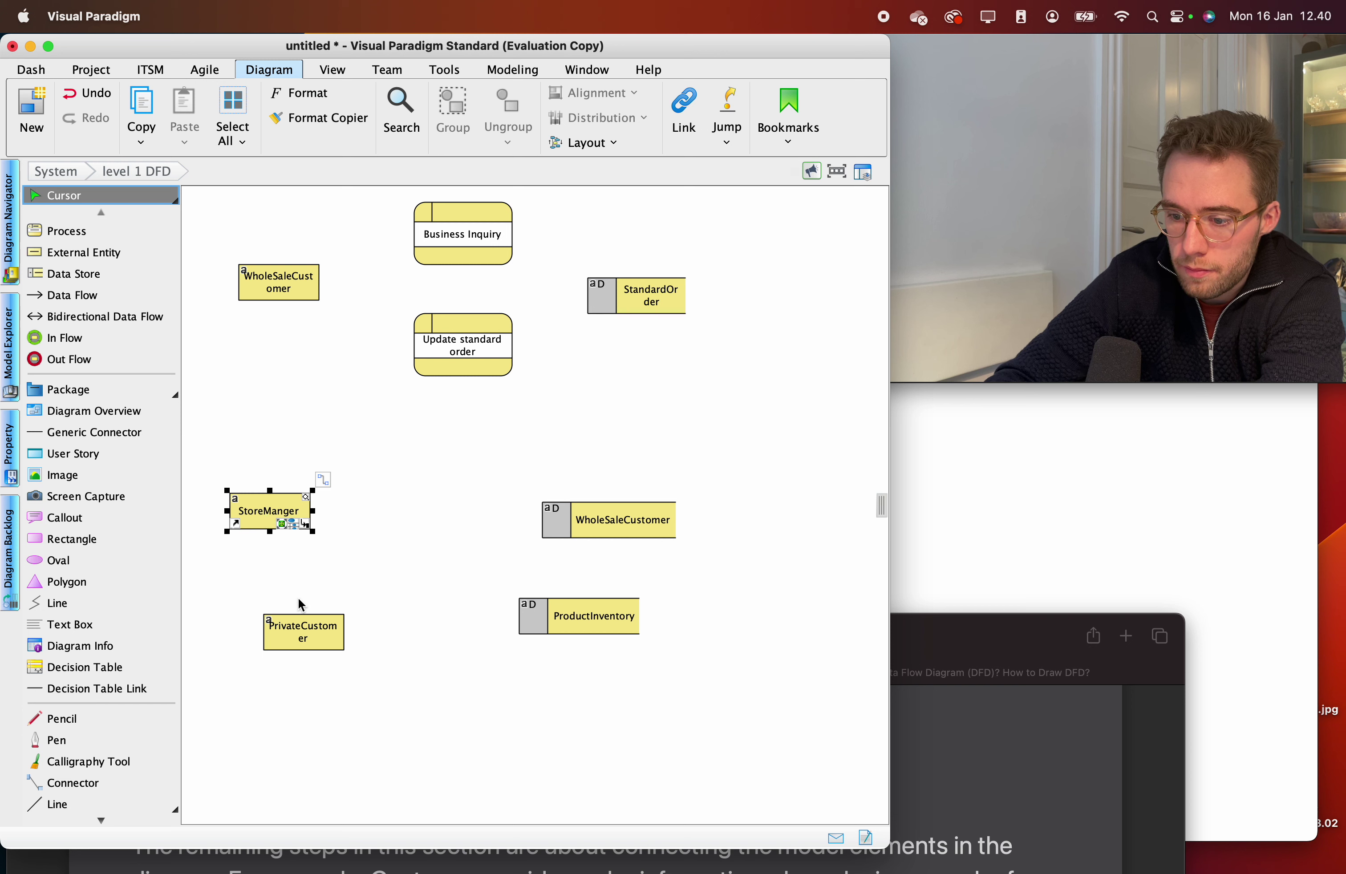
# Move the StoreManger and PrivateCustomer entities lower and spread the WholeSaleCustomer and ProductInventory data stores apart.
pyautogui.moveTo(273, 518); pyautogui.dragTo(282, 551)
pyautogui.moveTo(627, 523)
pyautogui.mouseDown()
pyautogui.moveTo(655, 471)
pyautogui.moveTo(665, 481)
pyautogui.mouseUp()
pyautogui.moveTo(593, 619)
pyautogui.mouseDown()
pyautogui.moveTo(645, 616)
pyautogui.moveTo(655, 637)
pyautogui.mouseUp()
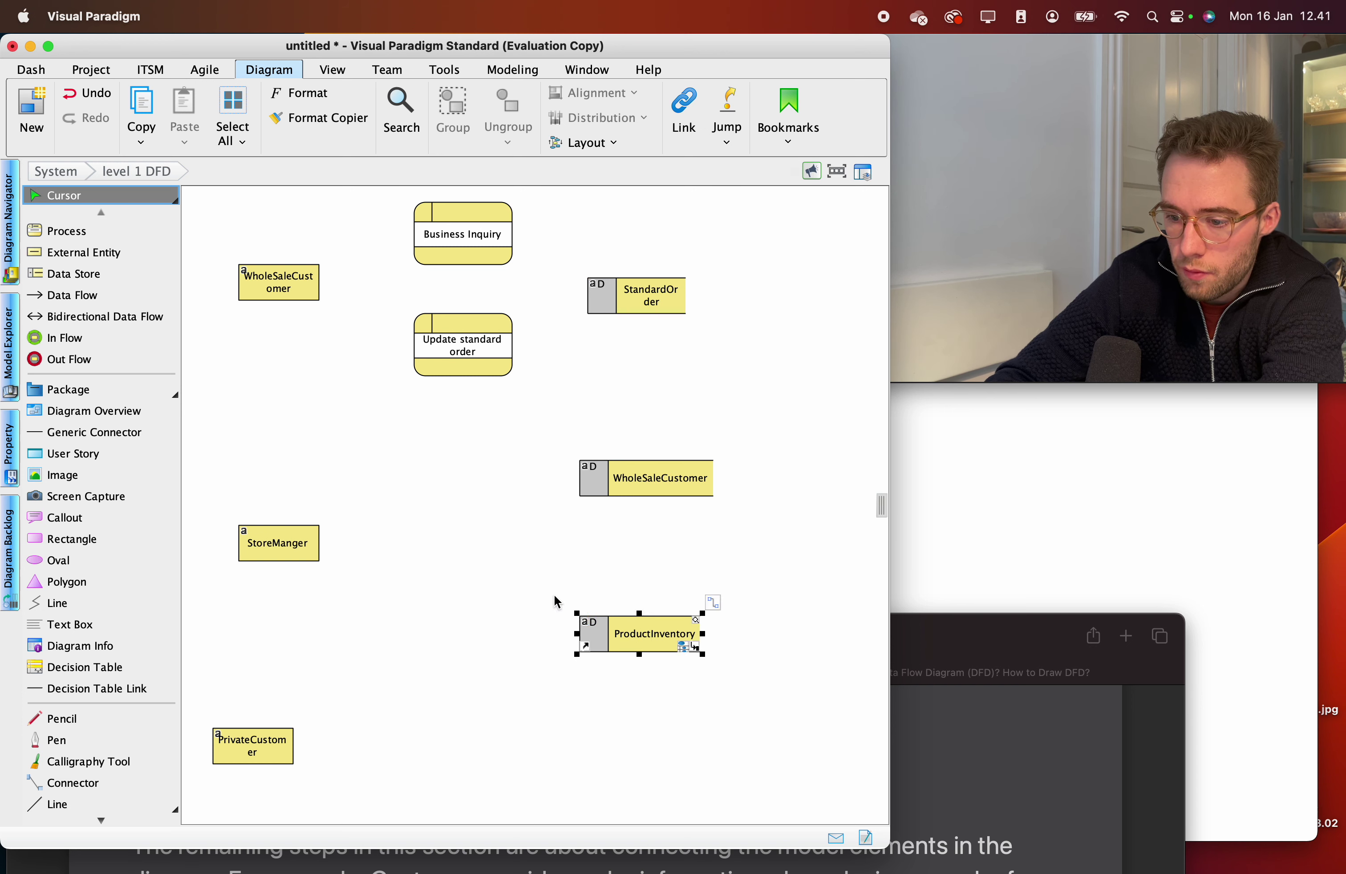
pyautogui.click(416, 534)
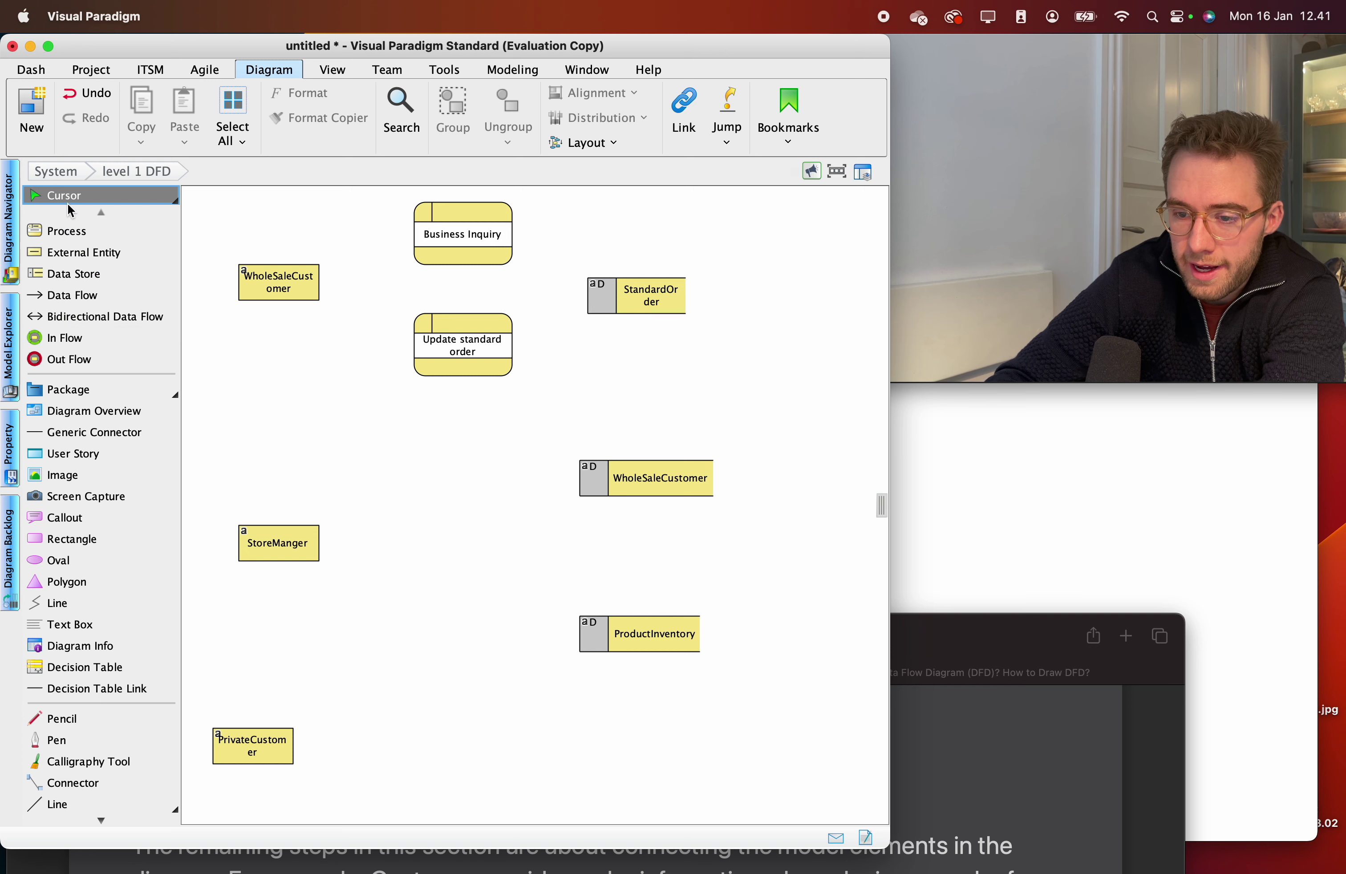
# Add a process named "Add WholeSaleCustomer" and place it beside the WholeSaleCustomer data store.
pyautogui.click(69, 231)
pyautogui.click(467, 546)
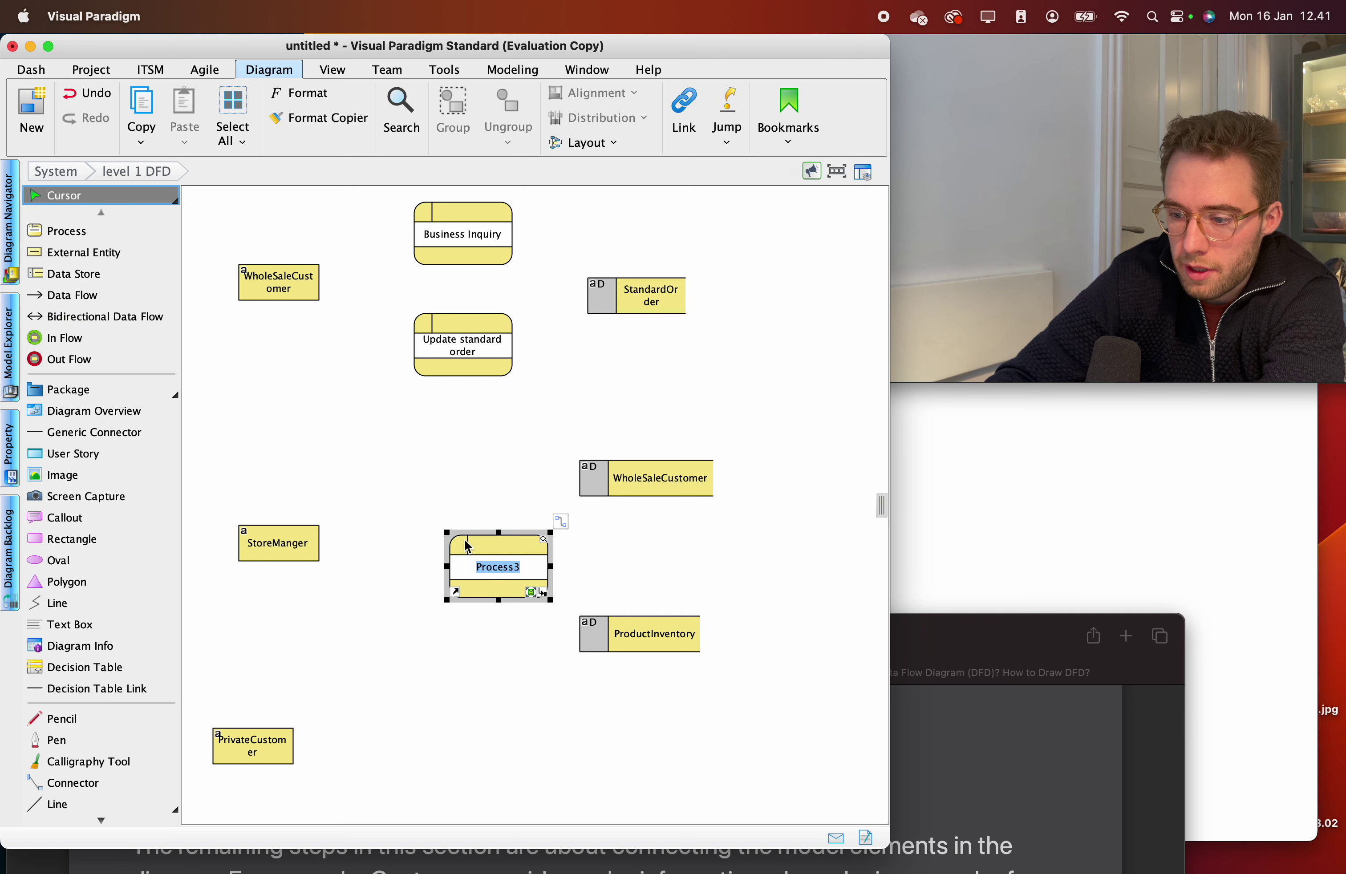
pyautogui.write('U')
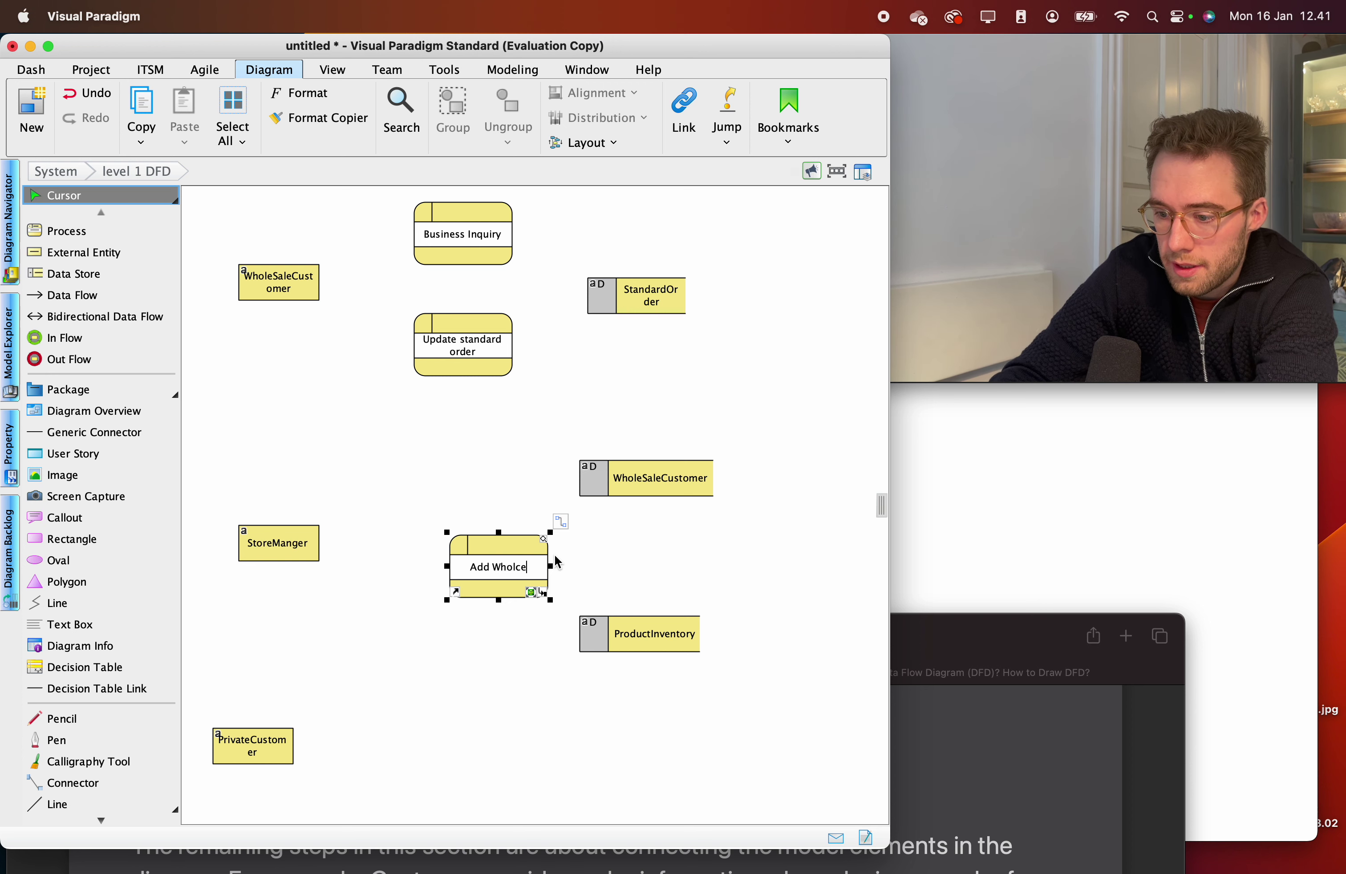
pyautogui.press('BackSpace')
pyautogui.press('BackSpace')
pyautogui.write('leSaleCustomer')
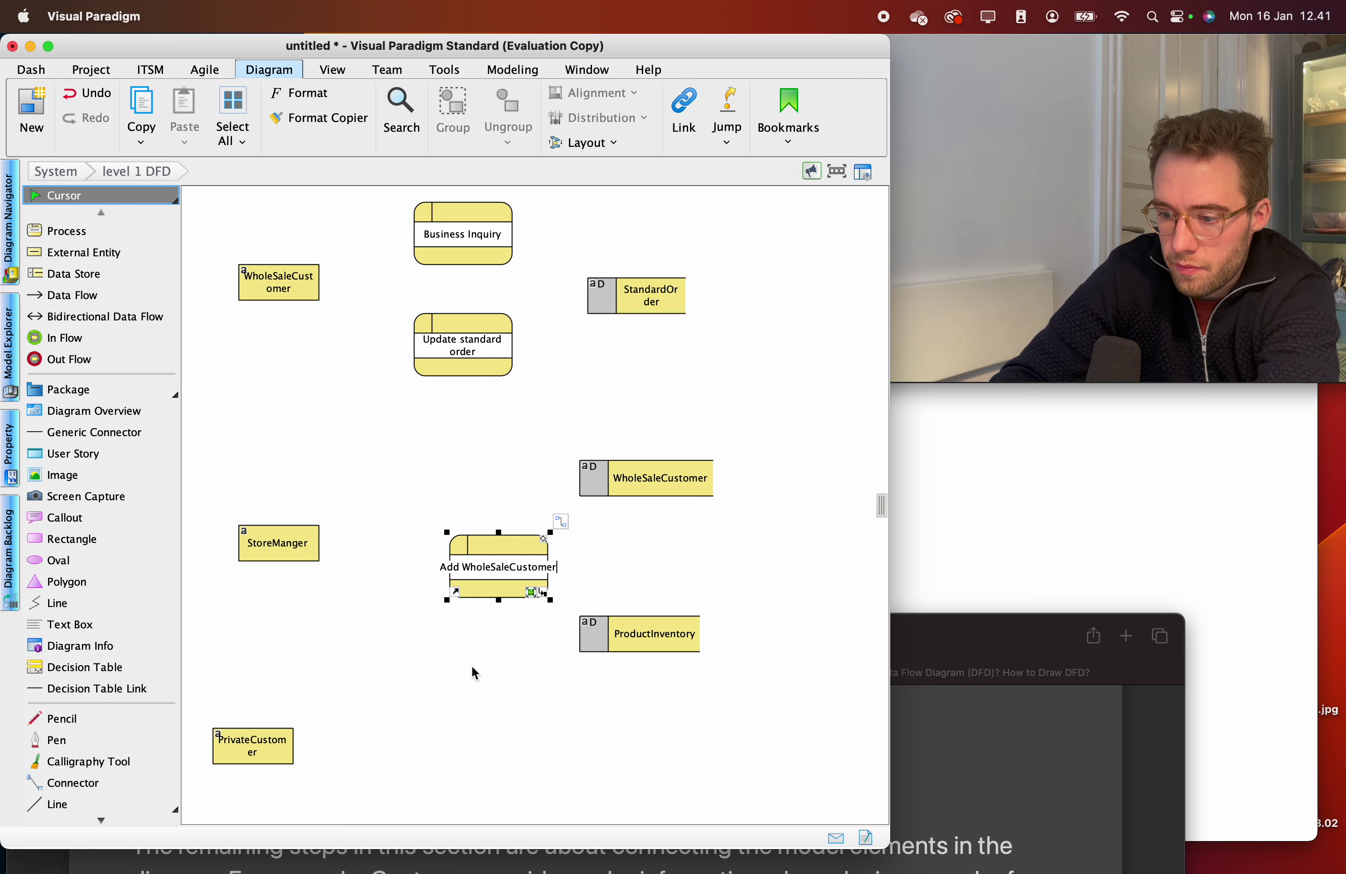
pyautogui.moveTo(484, 577); pyautogui.dragTo(444, 501)
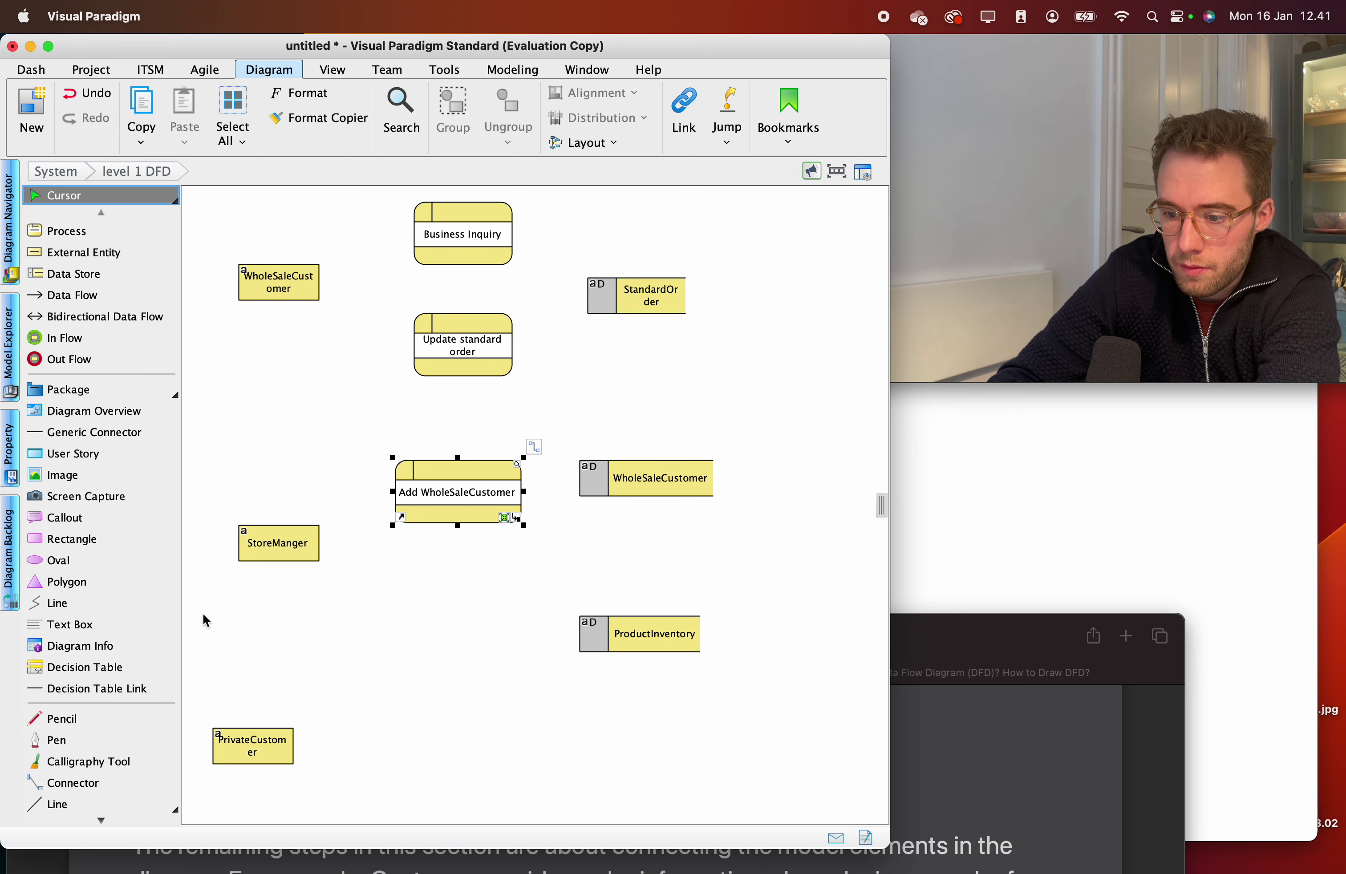
# Move the WholeSaleCustomer data store up below StandardOrder and shift the Add WholeSaleCustomer process under Update standard order.
pyautogui.moveTo(667, 487); pyautogui.dragTo(681, 441)
pyautogui.moveTo(491, 488); pyautogui.dragTo(506, 490)
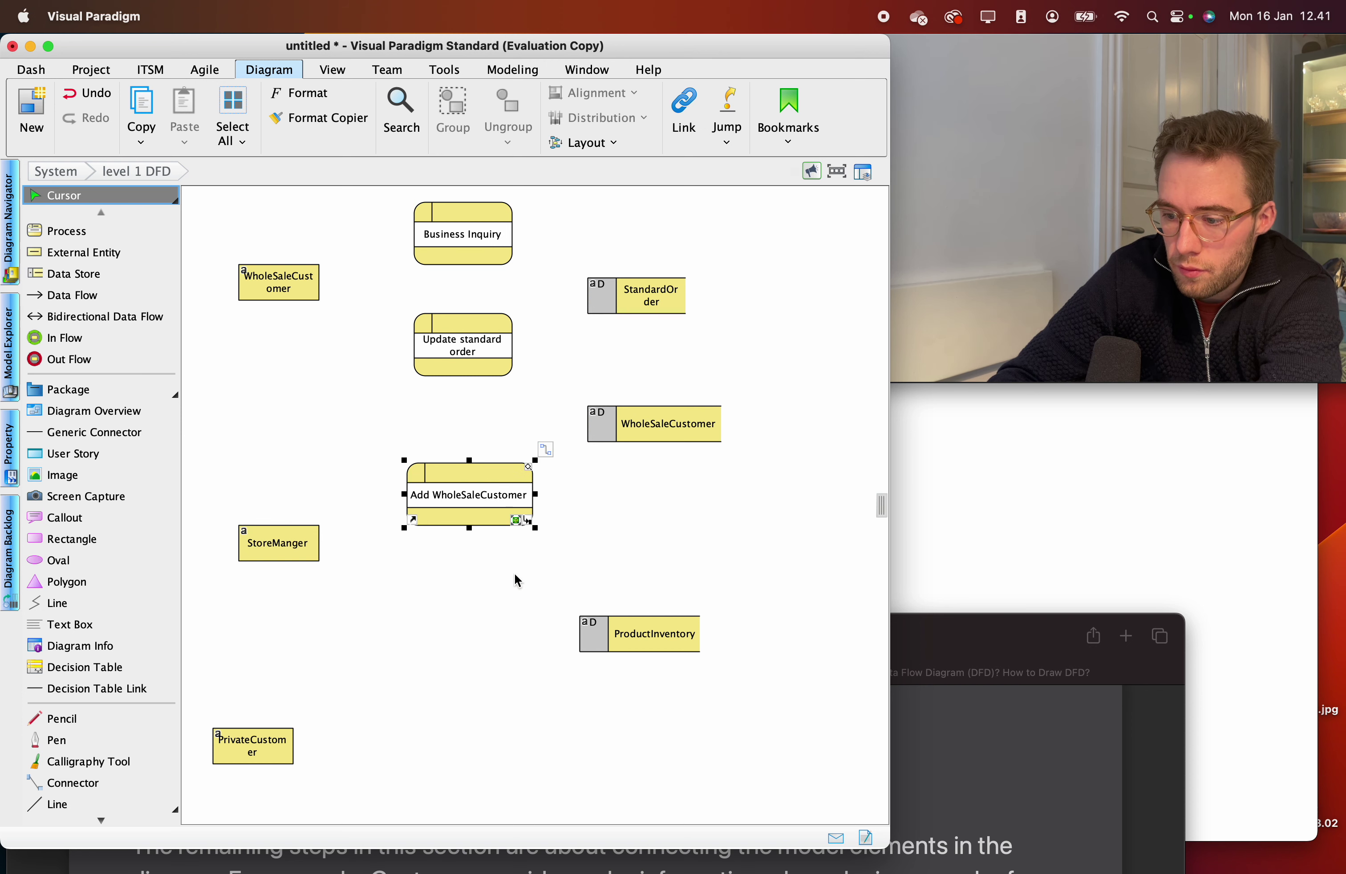
pyautogui.click(622, 639)
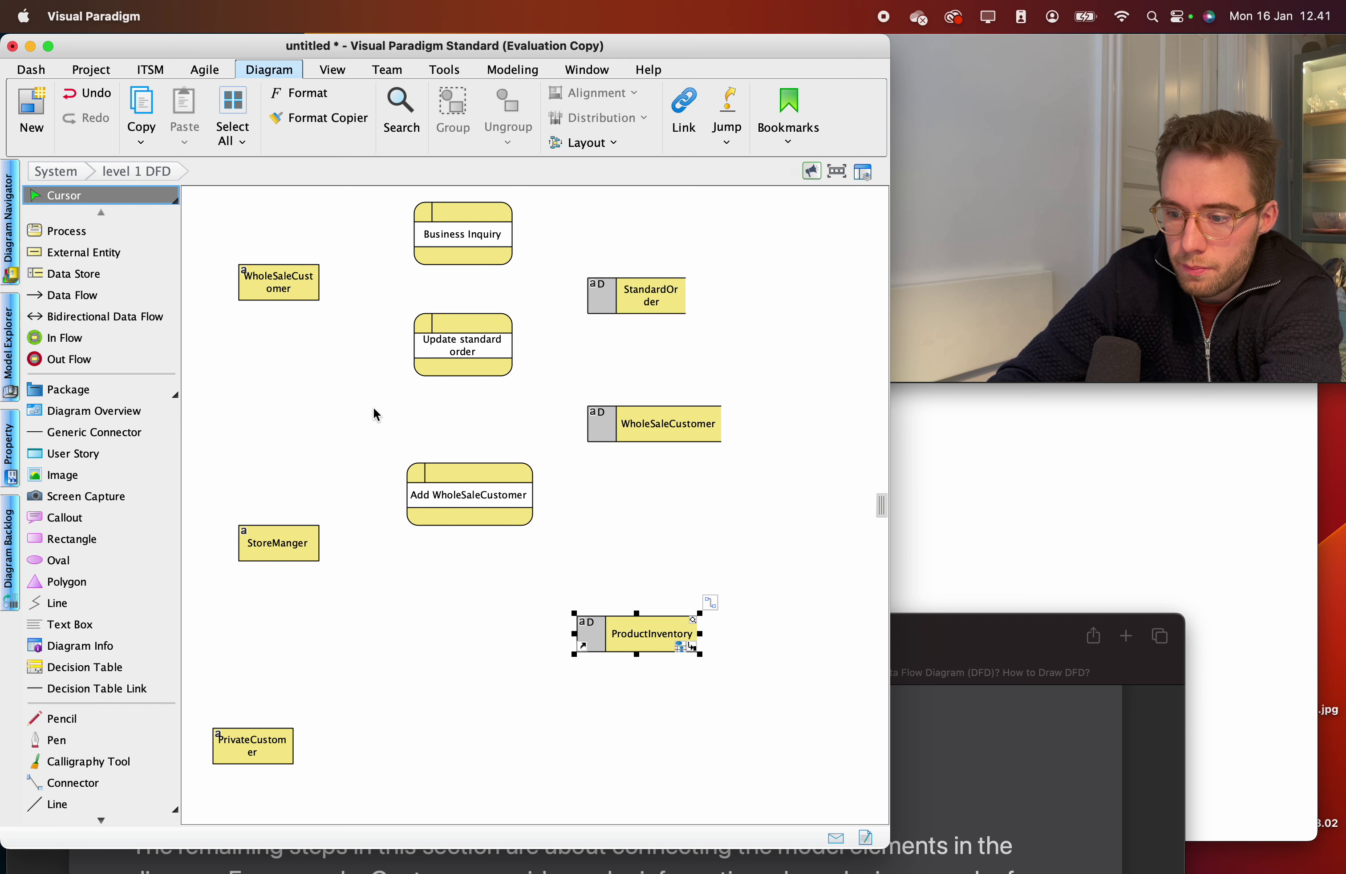
pyautogui.moveTo(76, 222); pyautogui.dragTo(470, 600)
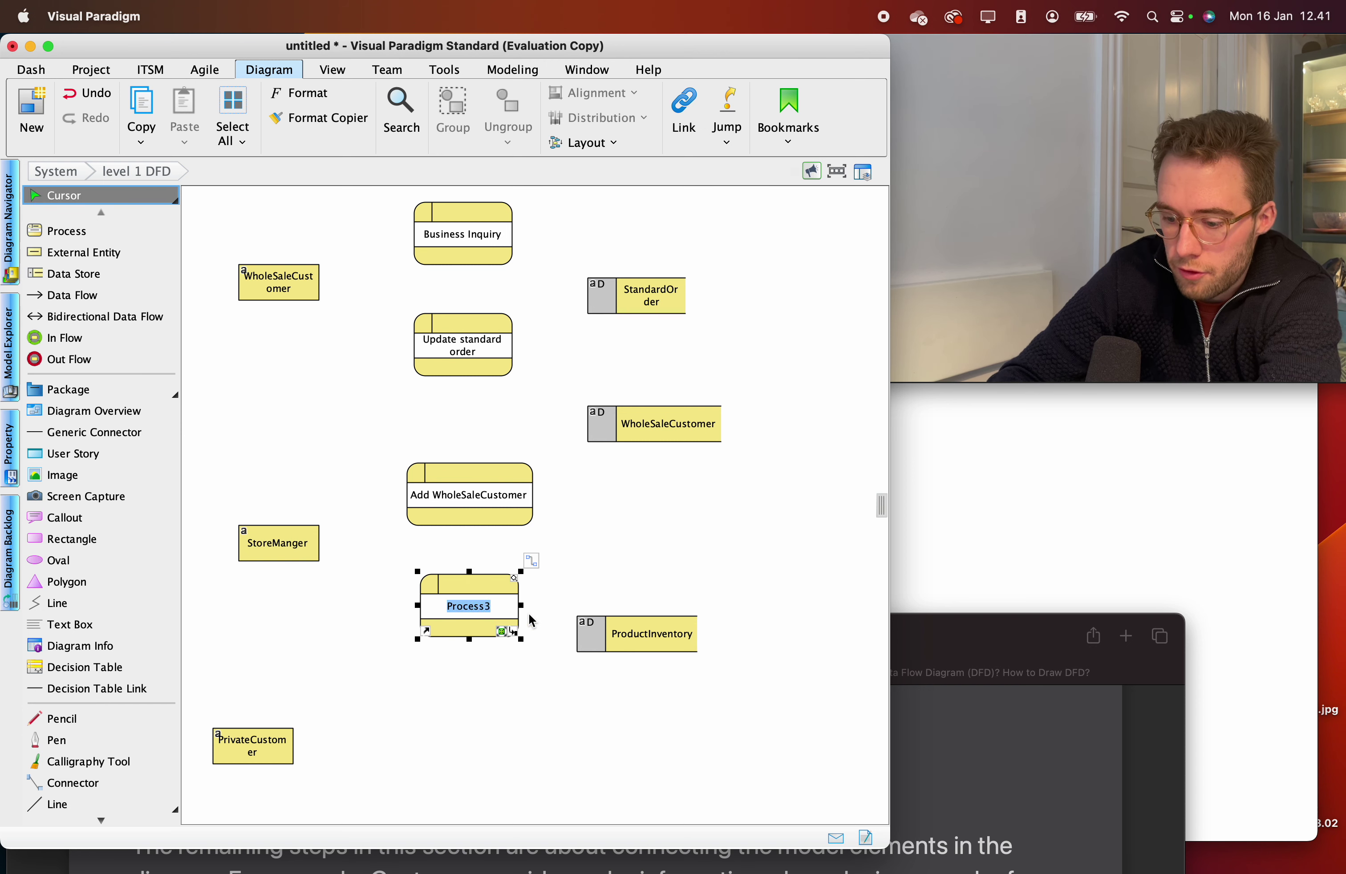
pyautogui.write('e')
pyautogui.press('BackSpace')
pyautogui.press('BackSpace')
pyautogui.press('BackSpace')
pyautogui.press('BackSpace')
pyautogui.press('BackSpace')
pyautogui.press('BackSpace')
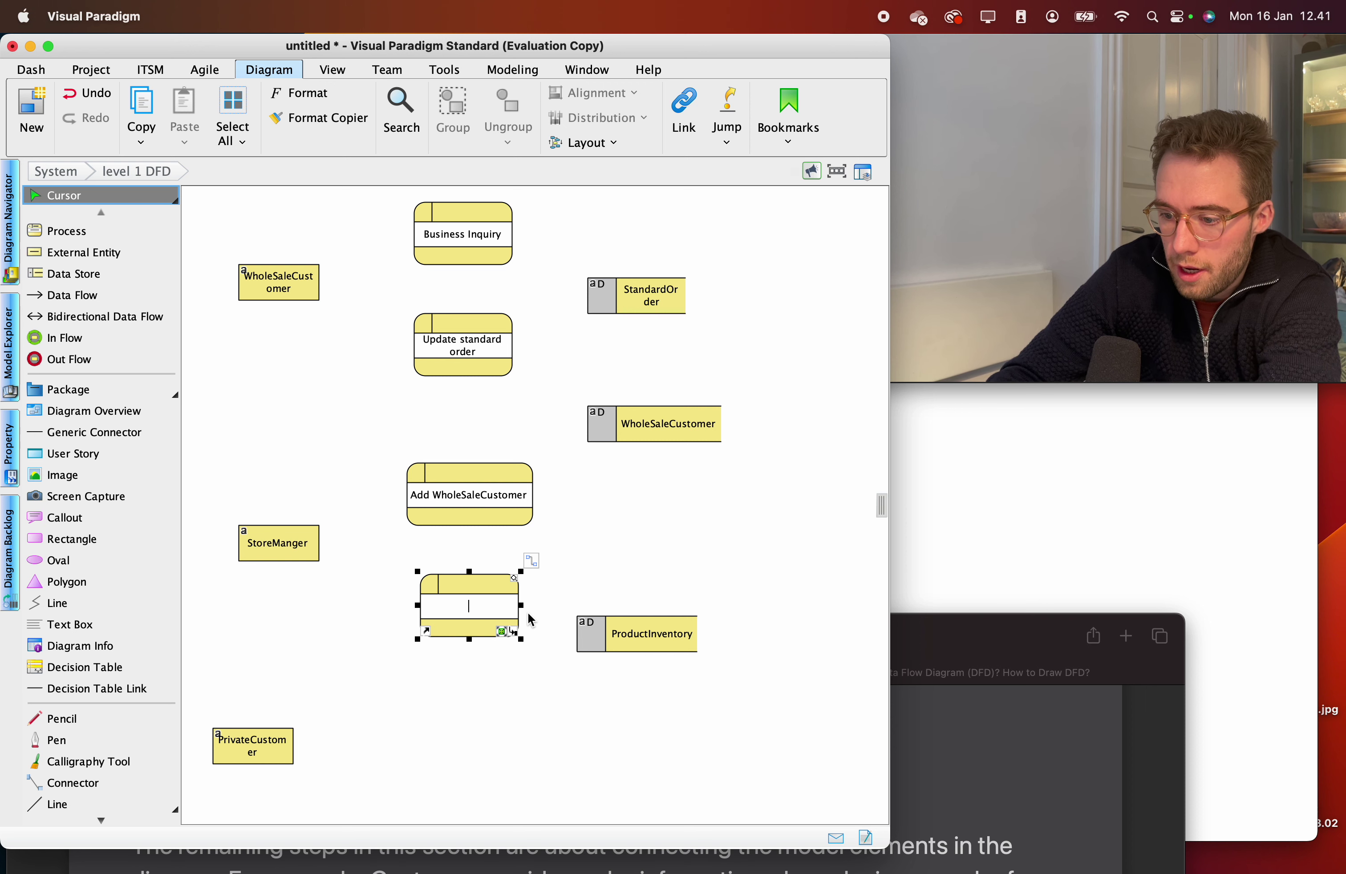
pyautogui.write('Remove')
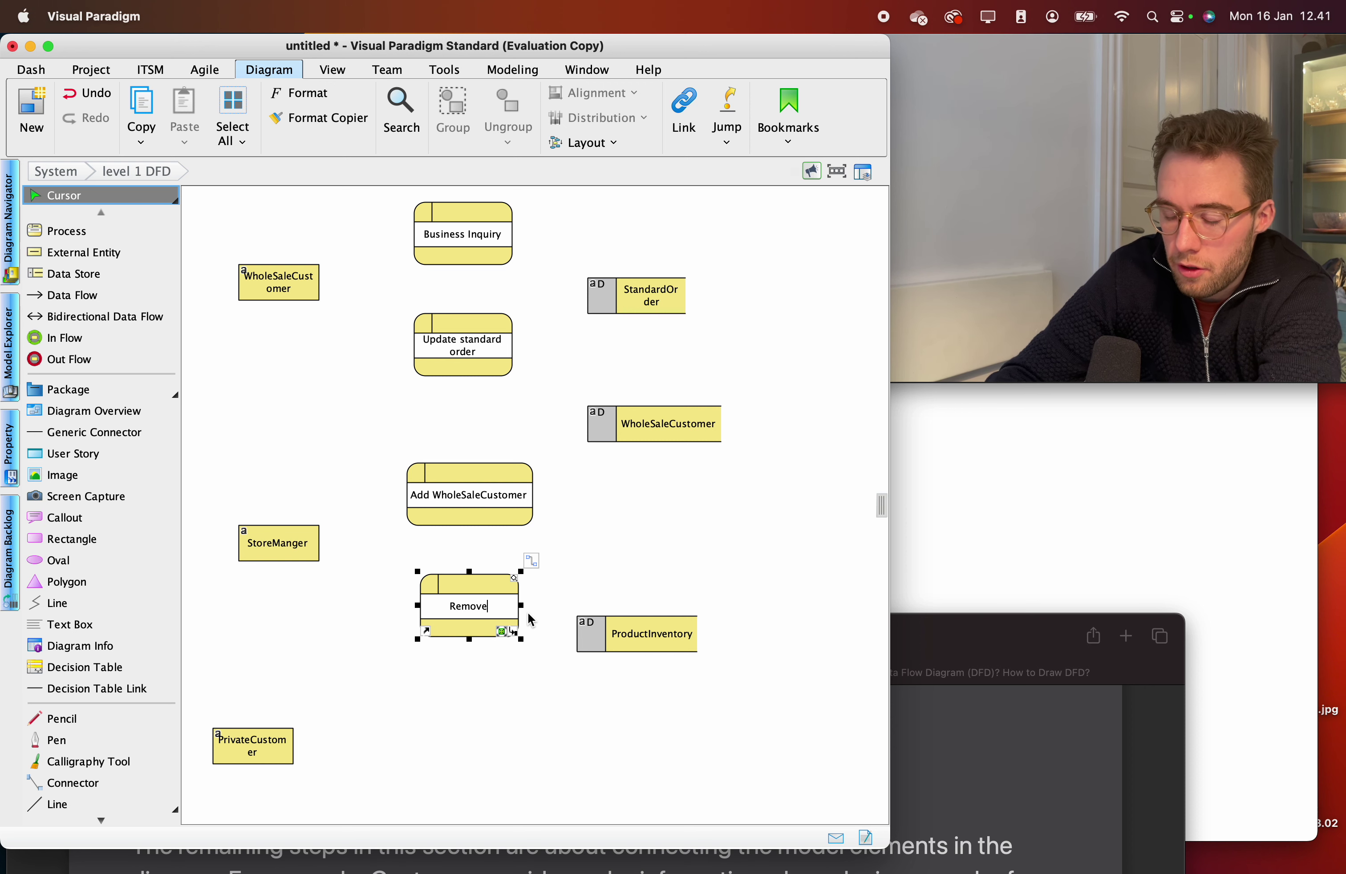
pyautogui.press('Delete')
# Move the Add WholeSaleCustomer process slightly down and line up Business Inquiry with it in the same column.
pyautogui.moveTo(436, 507); pyautogui.dragTo(448, 523)
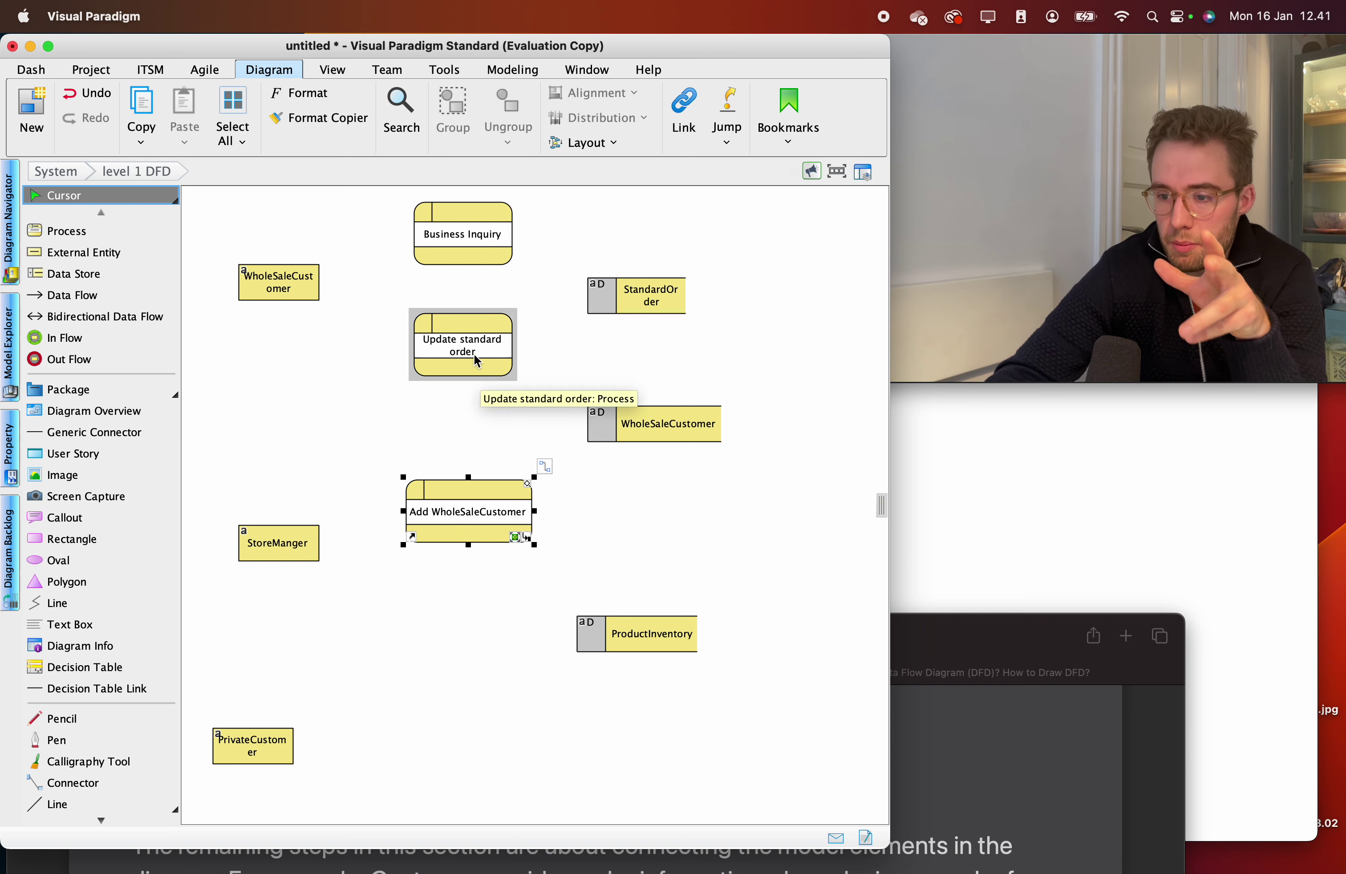
pyautogui.moveTo(446, 256); pyautogui.dragTo(454, 218)
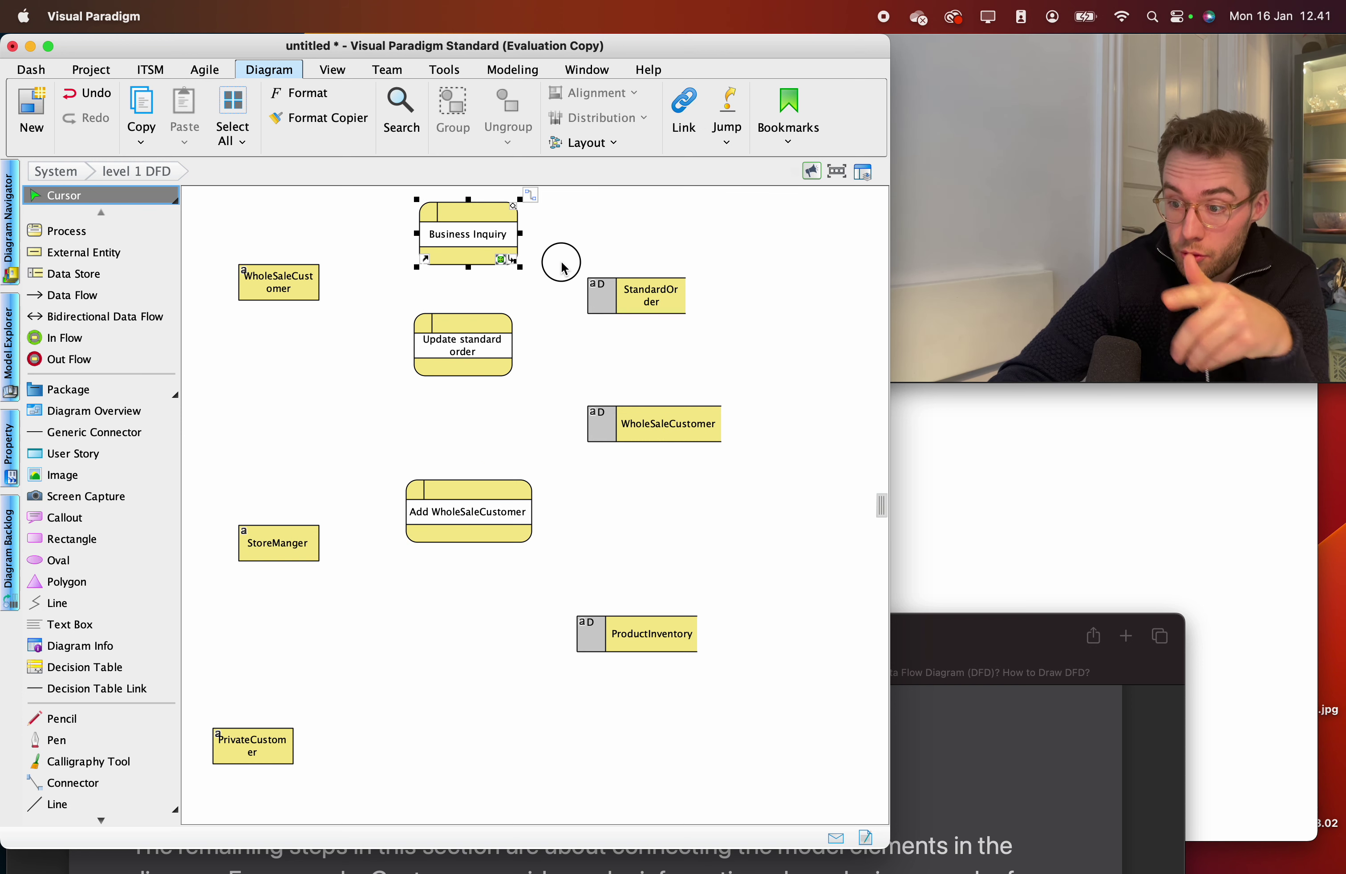
# Rename the "Update standard order" process to "Manipulate StandardOrders" and align it beneath Business Inquiry.
pyautogui.click(456, 348)
pyautogui.click(457, 347)
pyautogui.doubleClick(456, 345)
pyautogui.press('super+a')
pyautogui.write('An')
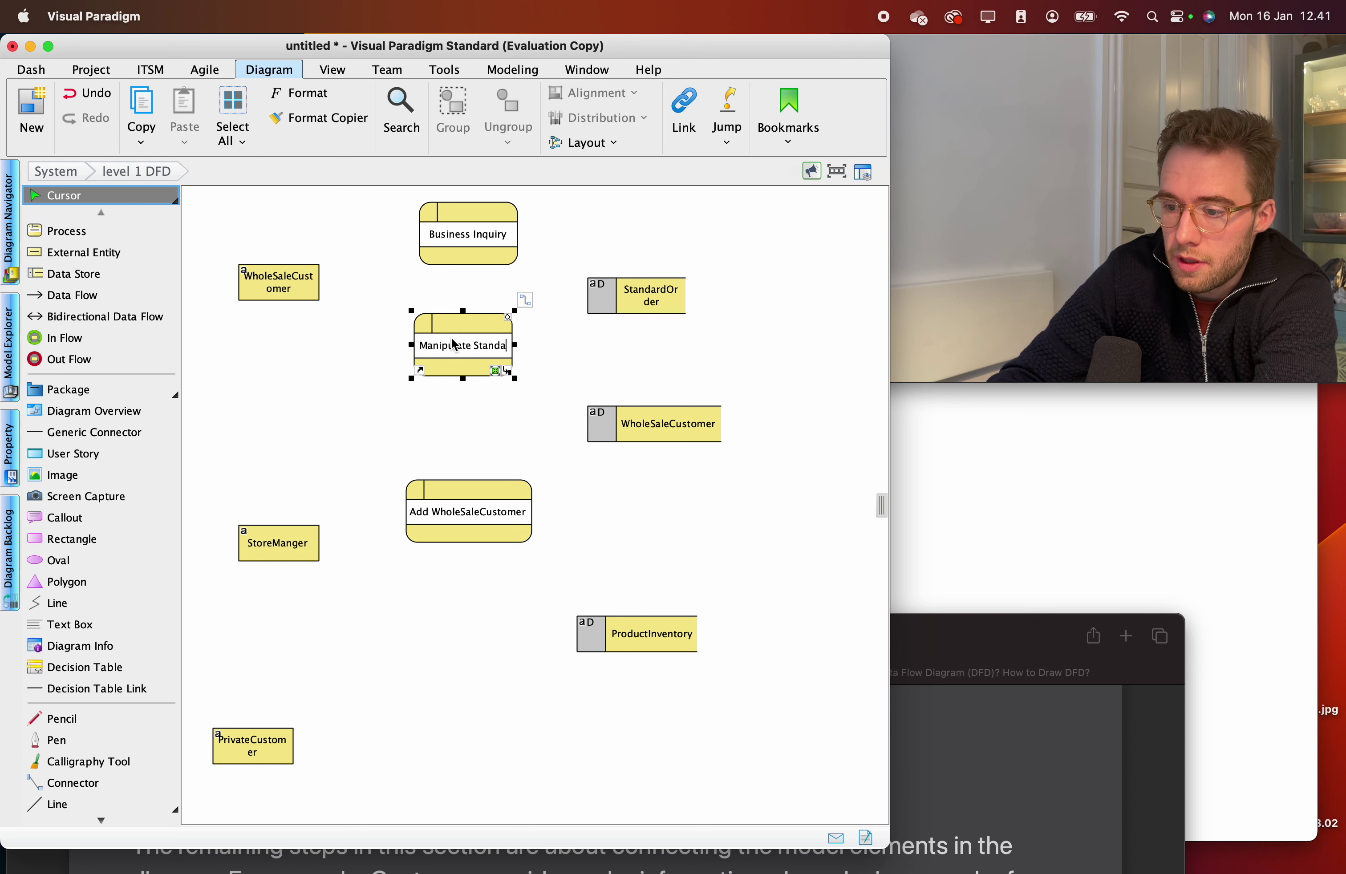
pyautogui.write('Order')
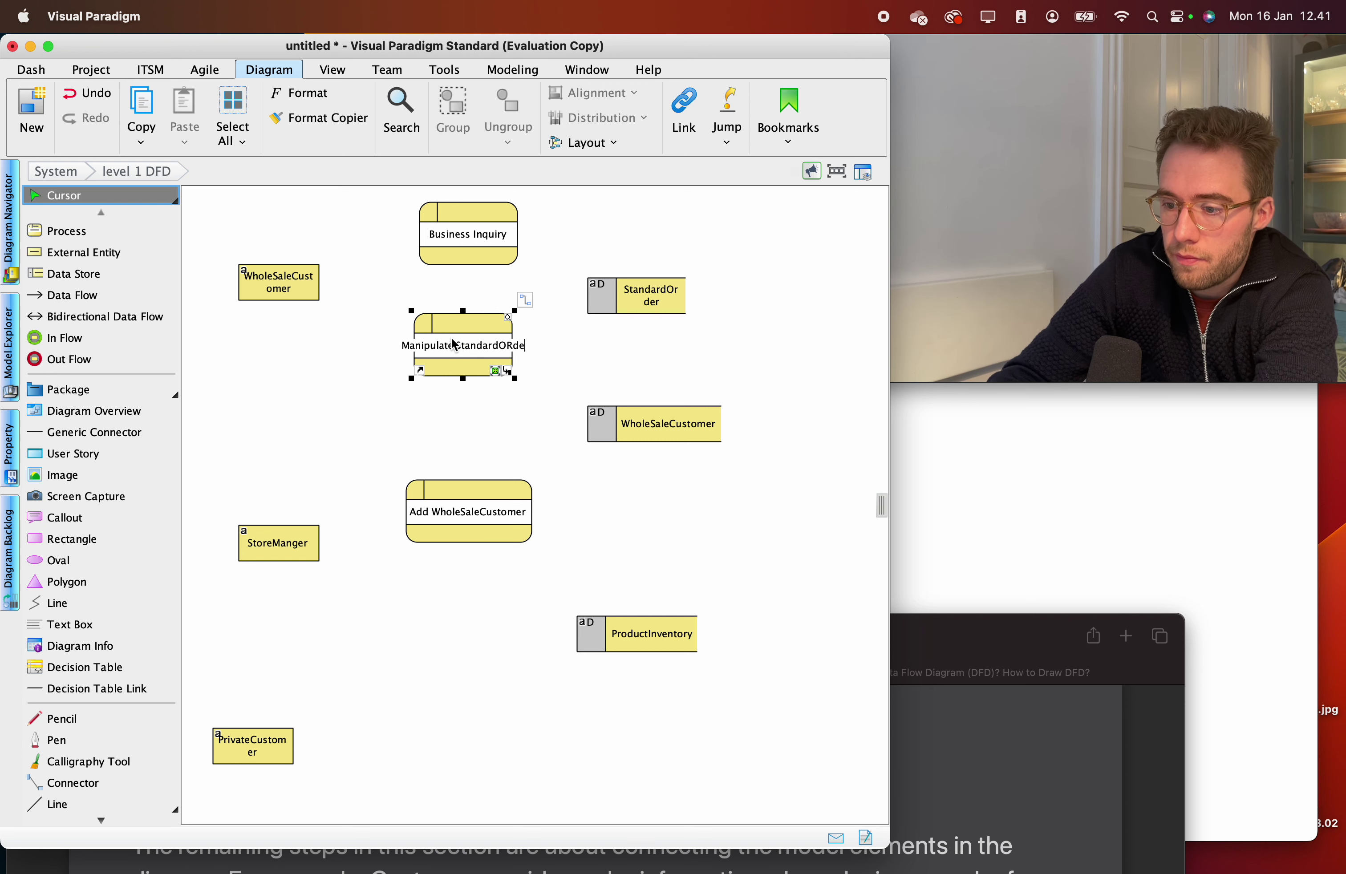
pyautogui.write('s')
pyautogui.click(390, 413)
pyautogui.moveTo(477, 355); pyautogui.dragTo(488, 365)
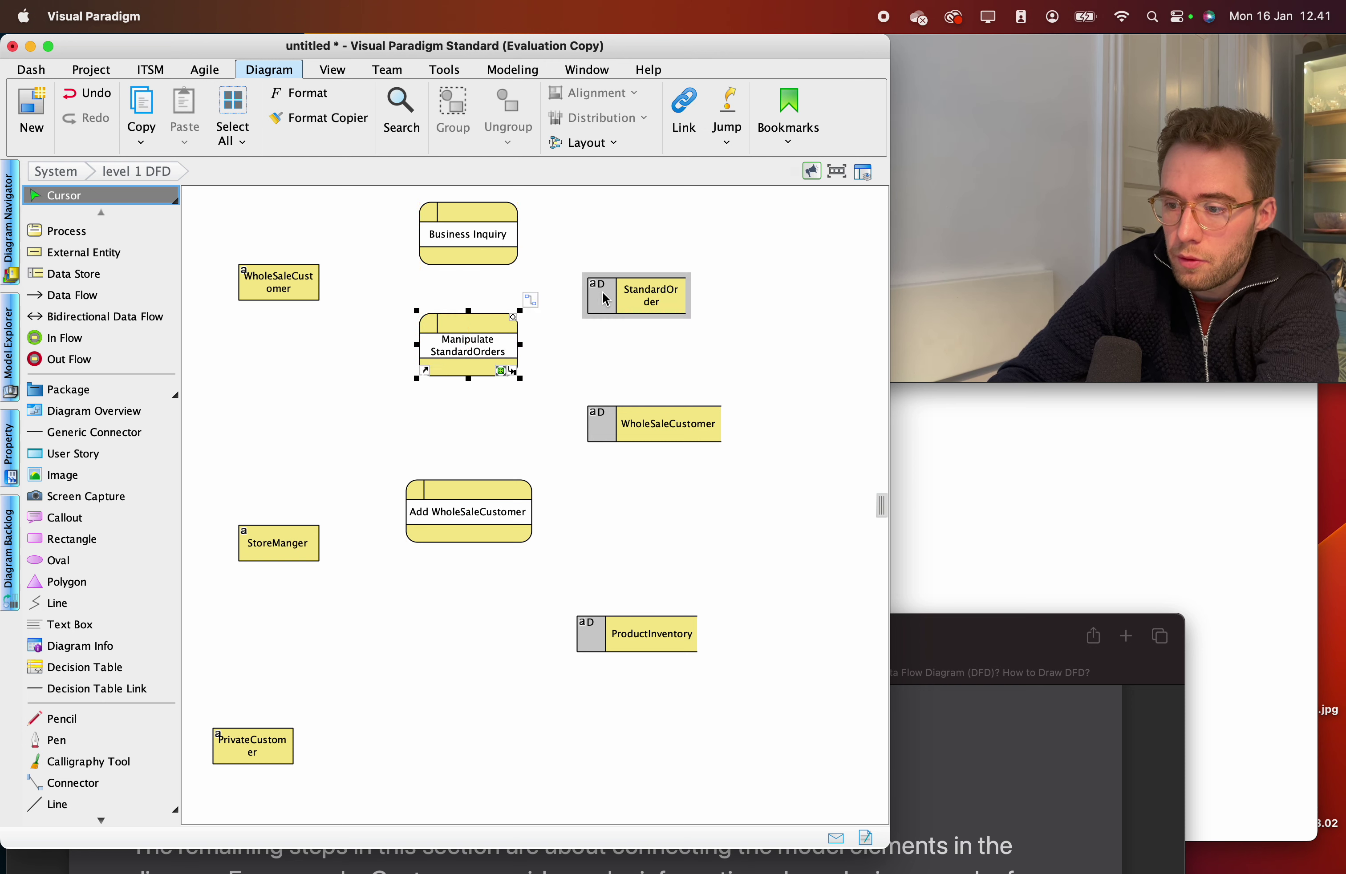
# Move the WholeSaleCustomer data store down and rename the process beside it to "Manipulate WholeSaleCustomer", aligning it with the other processes.
pyautogui.moveTo(658, 424); pyautogui.dragTo(663, 484)
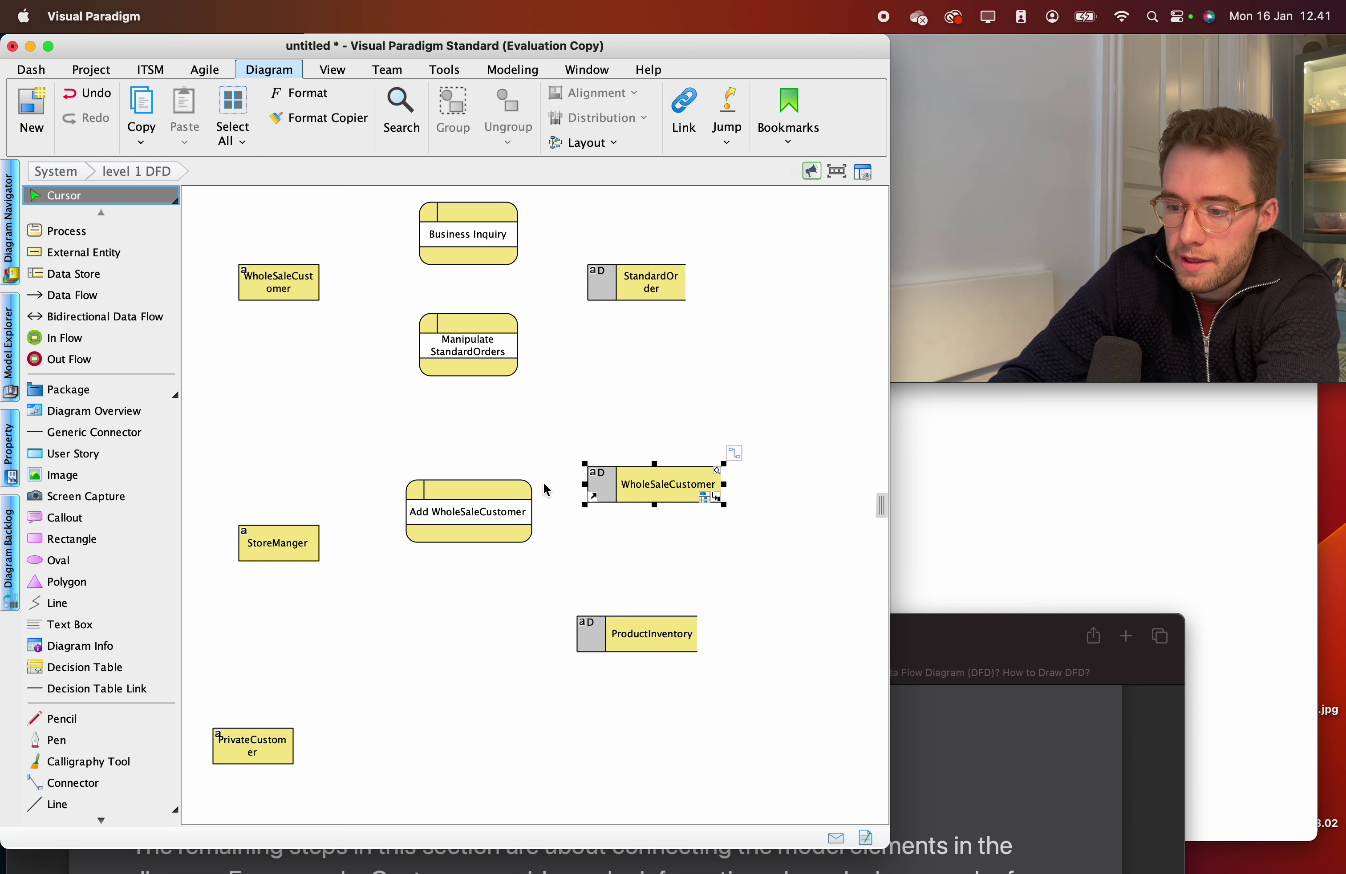
pyautogui.click(498, 489)
pyautogui.doubleClick(483, 507)
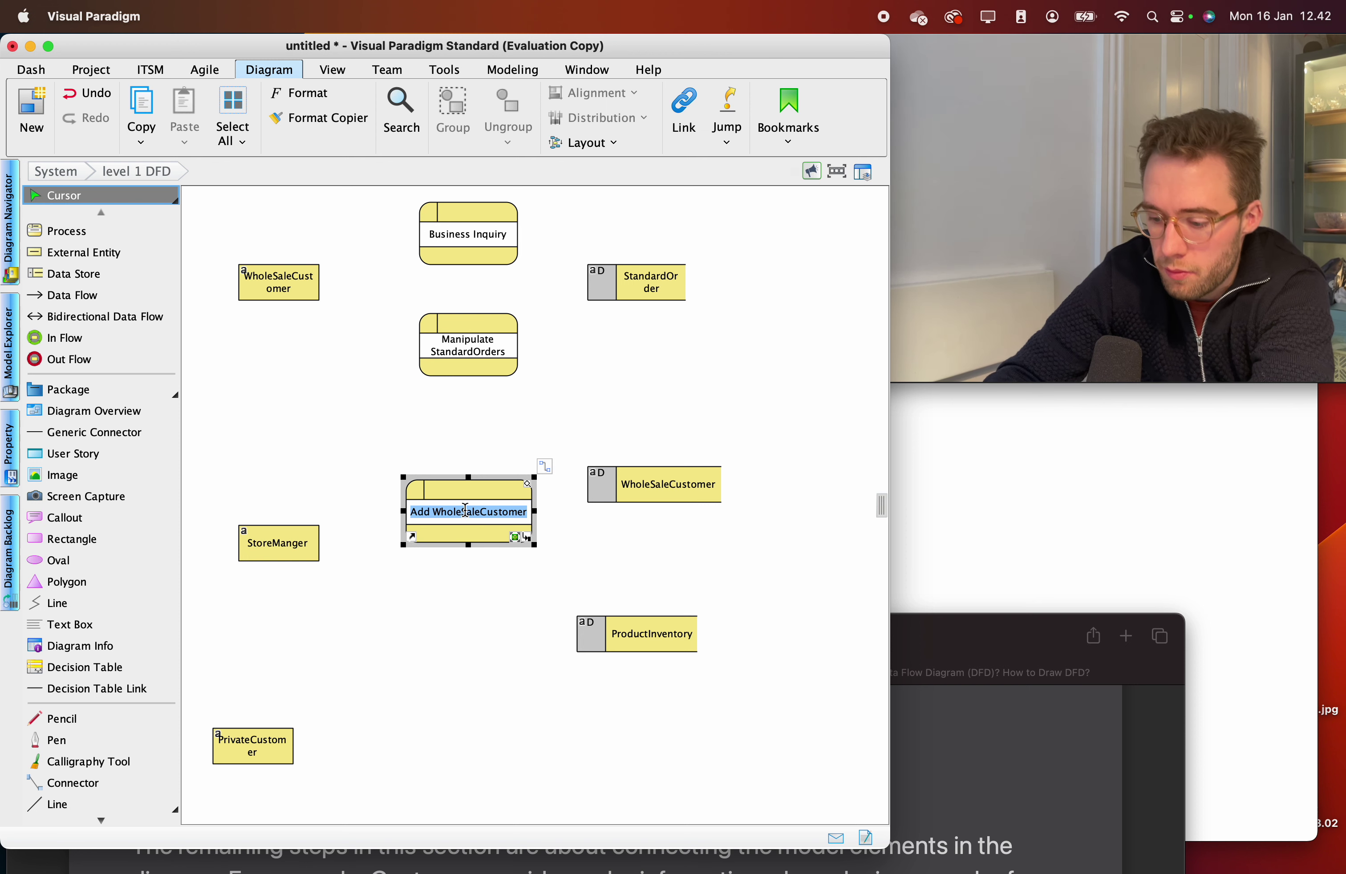
pyautogui.write('Manipulate')
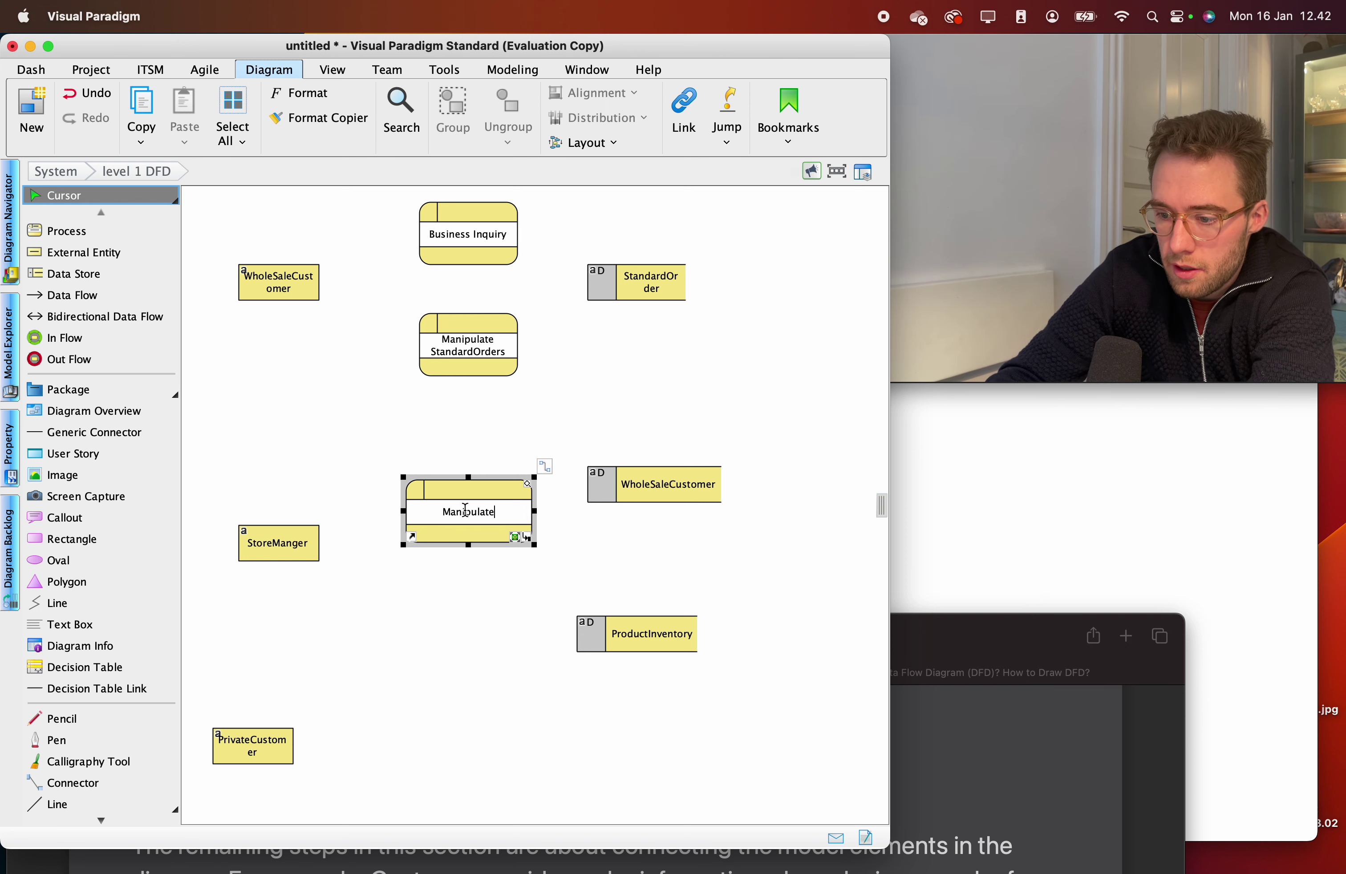
pyautogui.write(' WholeSaleCustomer')
pyautogui.click(445, 436)
pyautogui.click(454, 492)
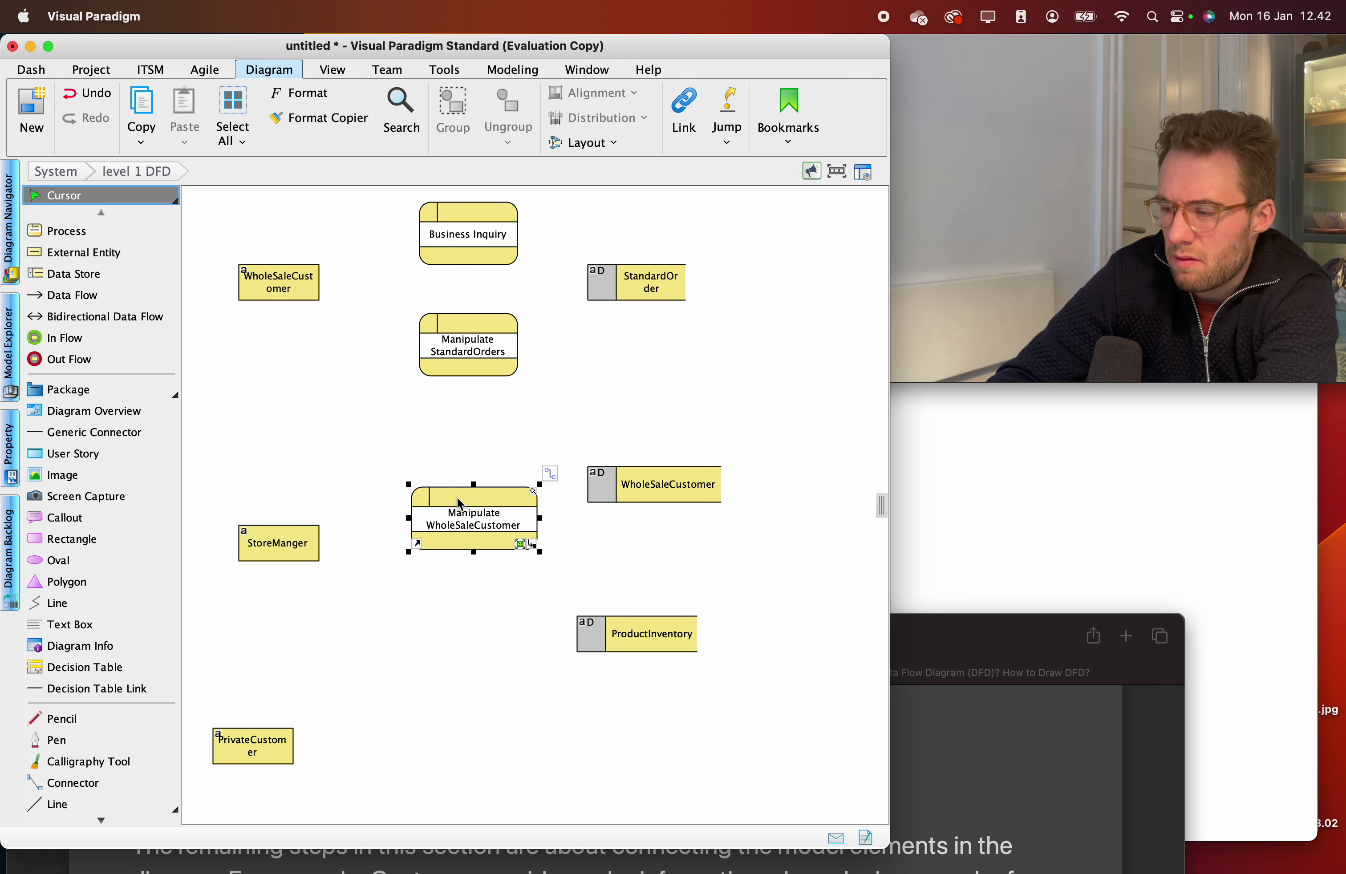
pyautogui.moveTo(465, 487)
pyautogui.mouseDown()
pyautogui.moveTo(466, 476)
pyautogui.moveTo(466, 505)
pyautogui.mouseUp()
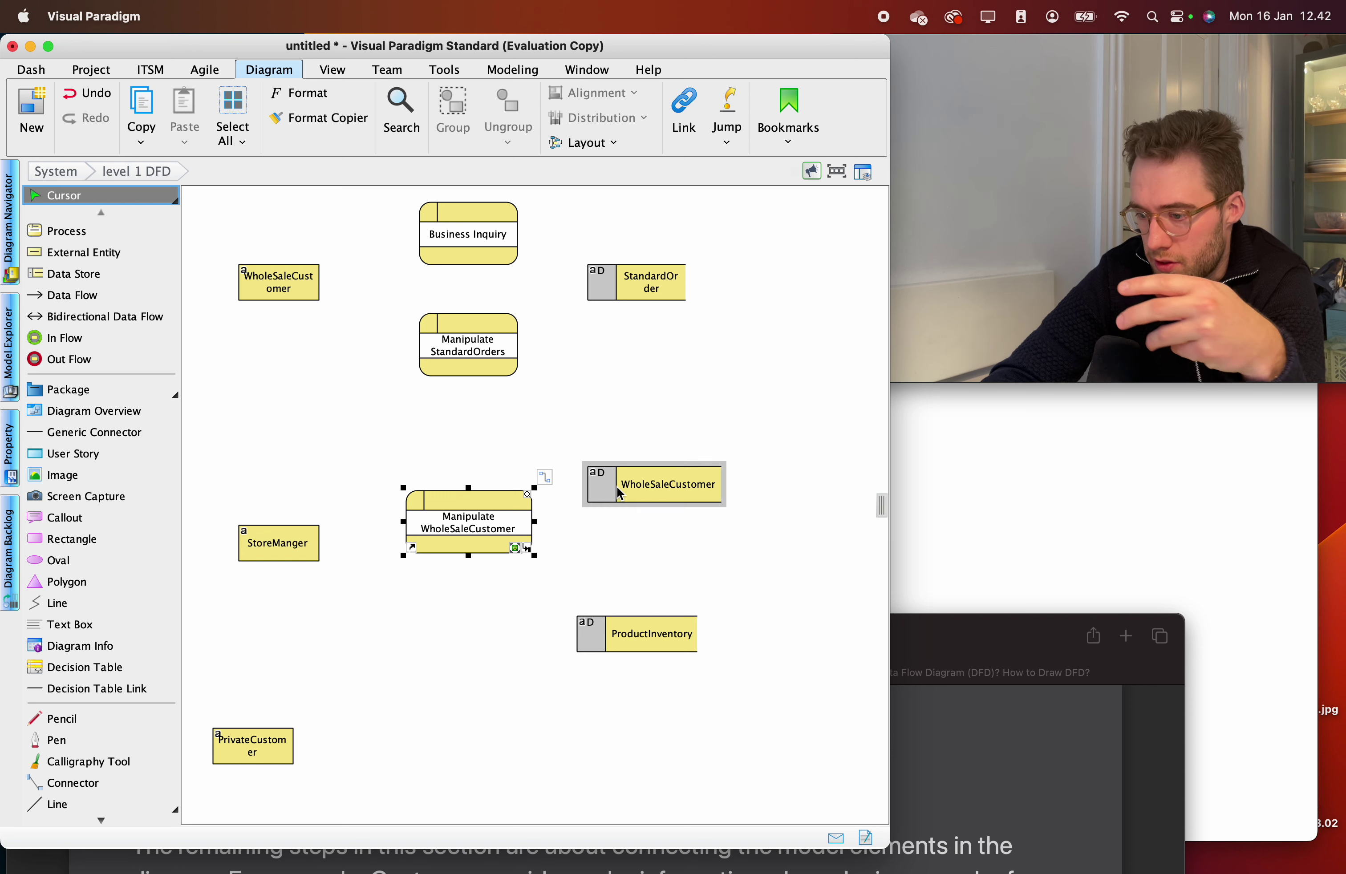
# Line up the StandardOrder and WholeSaleCustomer data stores horizontally with their matching Manipulate processes.
pyautogui.moveTo(617, 486); pyautogui.dragTo(617, 502)
pyautogui.click(507, 507)
pyautogui.moveTo(506, 507); pyautogui.dragTo(506, 486)
pyautogui.moveTo(644, 506); pyautogui.dragTo(646, 513)
pyautogui.moveTo(630, 294); pyautogui.dragTo(648, 353)
pyautogui.click(630, 272)
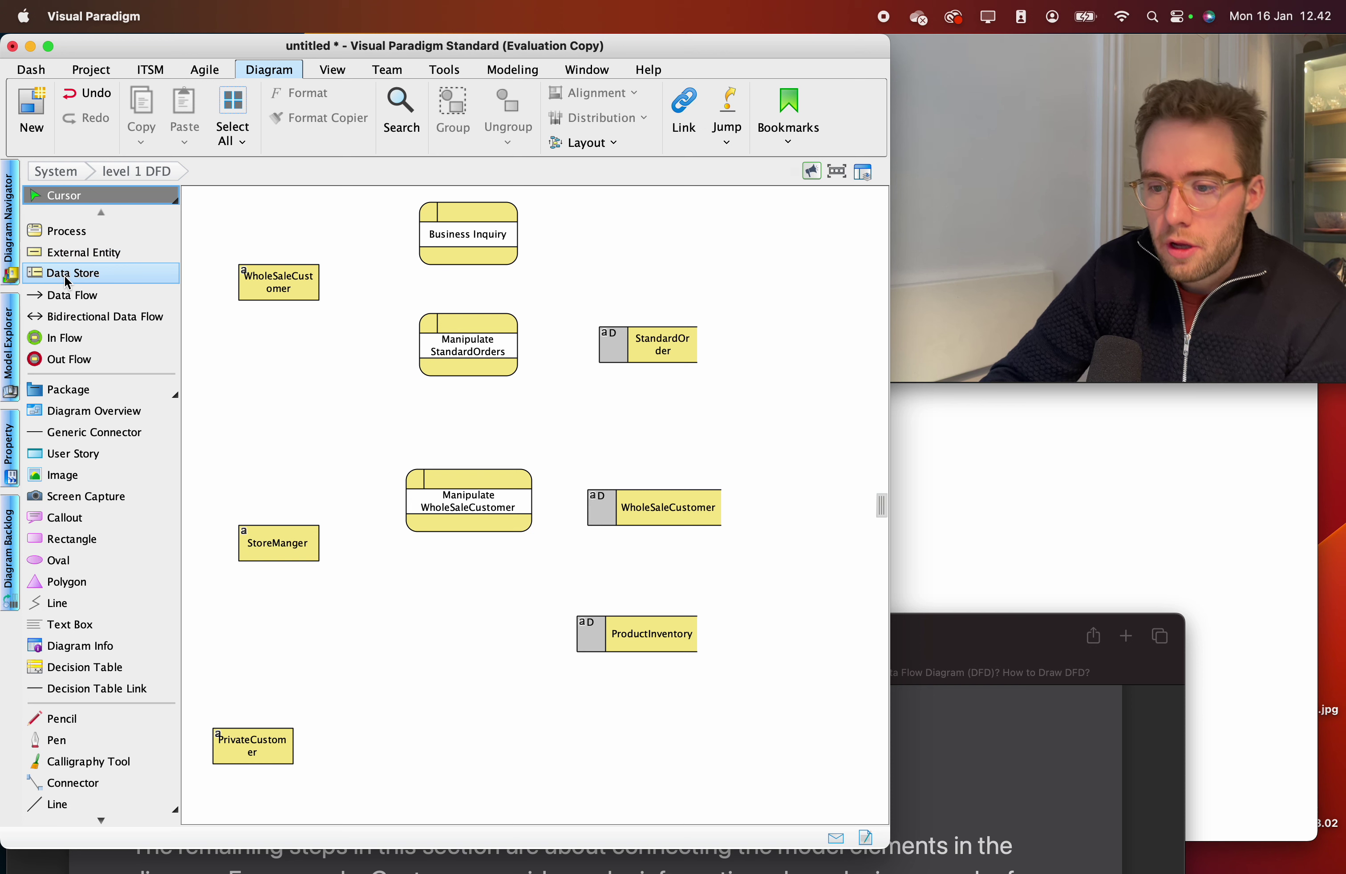
# Add a data store named "Inquiries" above StandardOrder and level it with the Business Inquiry process.
pyautogui.click(65, 272)
pyautogui.click(600, 241)
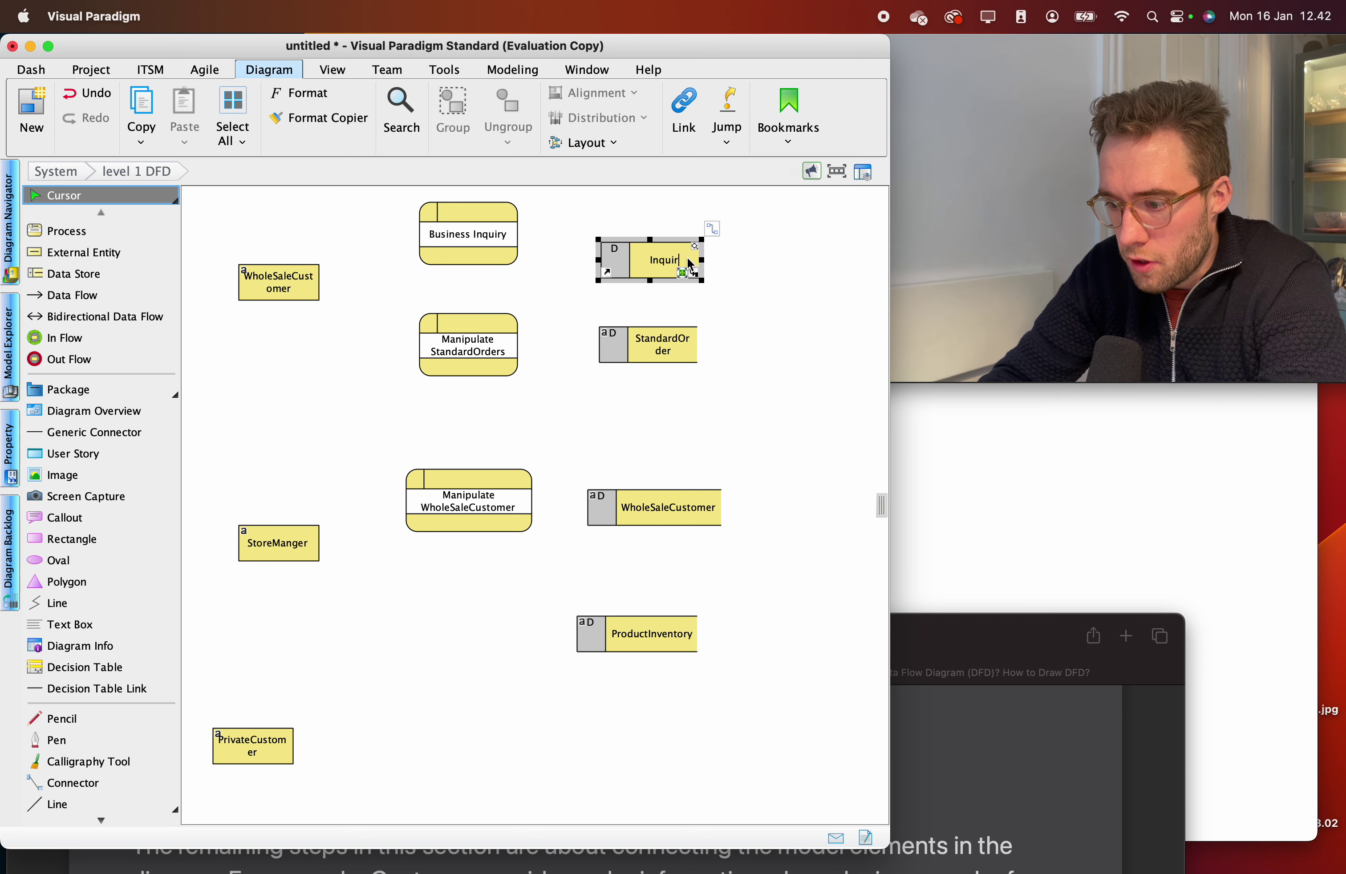
pyautogui.moveTo(659, 274)
pyautogui.mouseDown()
pyautogui.moveTo(640, 246)
pyautogui.moveTo(655, 251)
pyautogui.mouseUp()
pyautogui.click(644, 344)
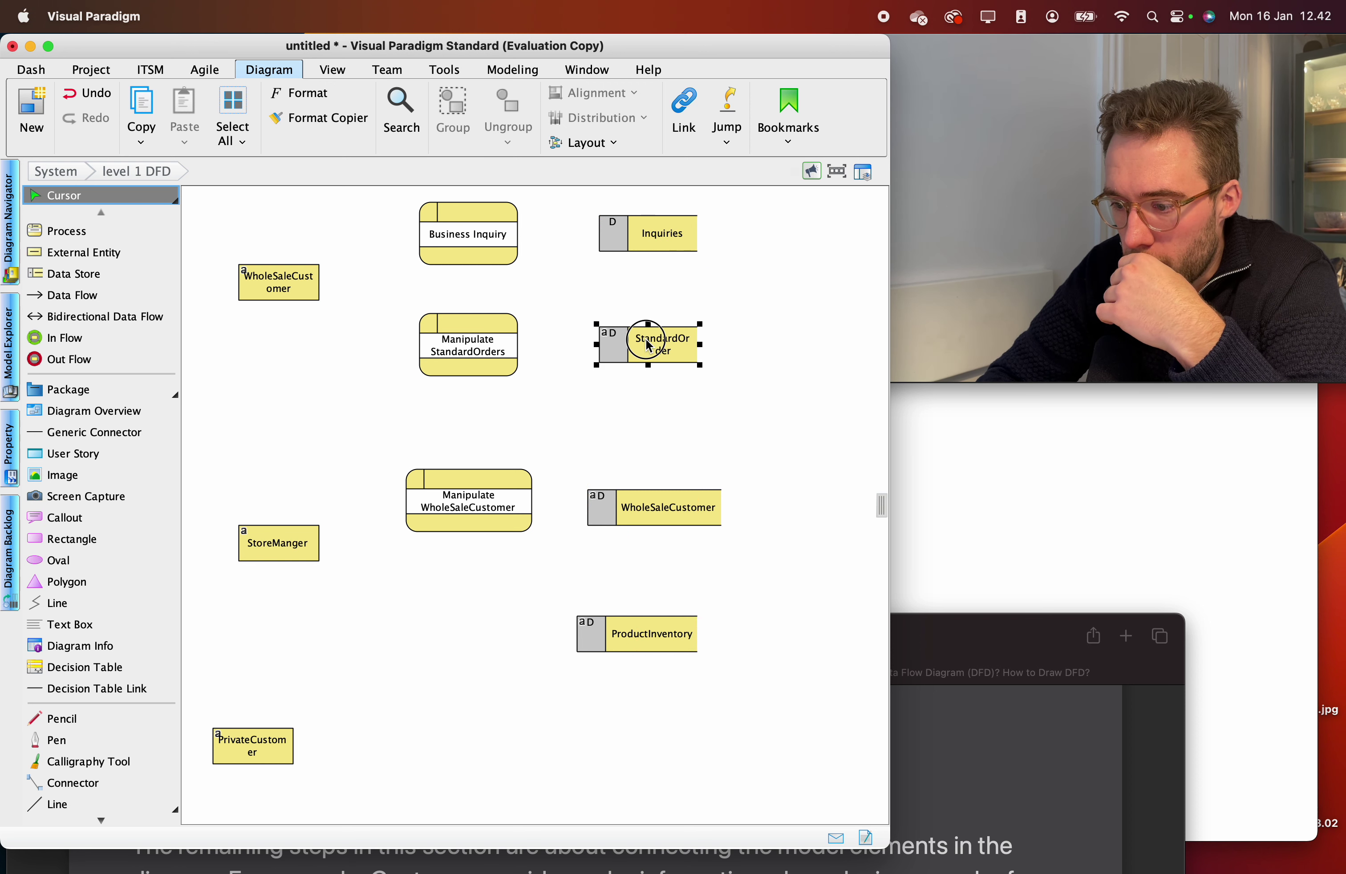
pyautogui.click(653, 237)
pyautogui.moveTo(651, 250); pyautogui.dragTo(652, 249)
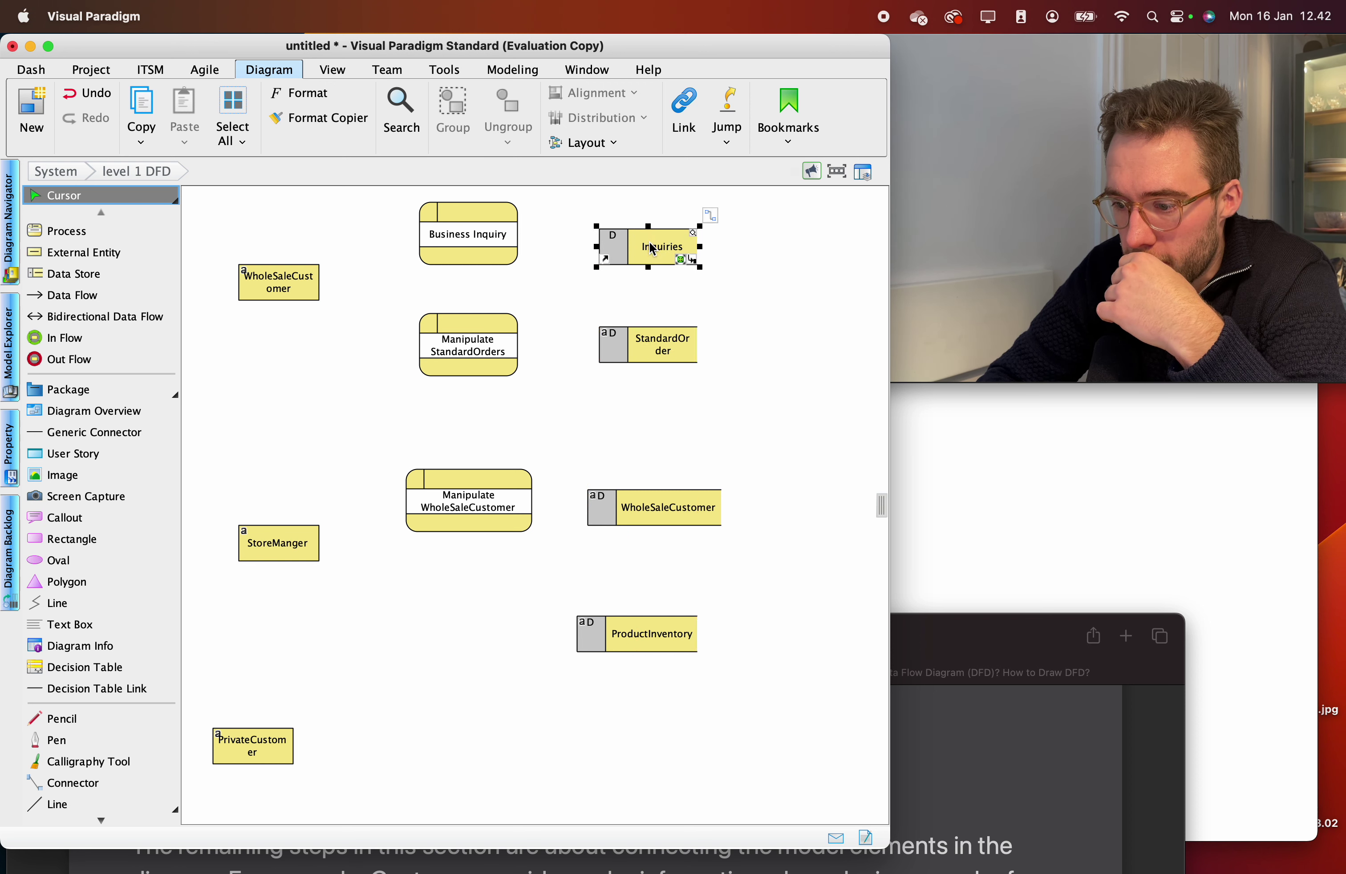
pyautogui.moveTo(460, 243); pyautogui.dragTo(460, 256)
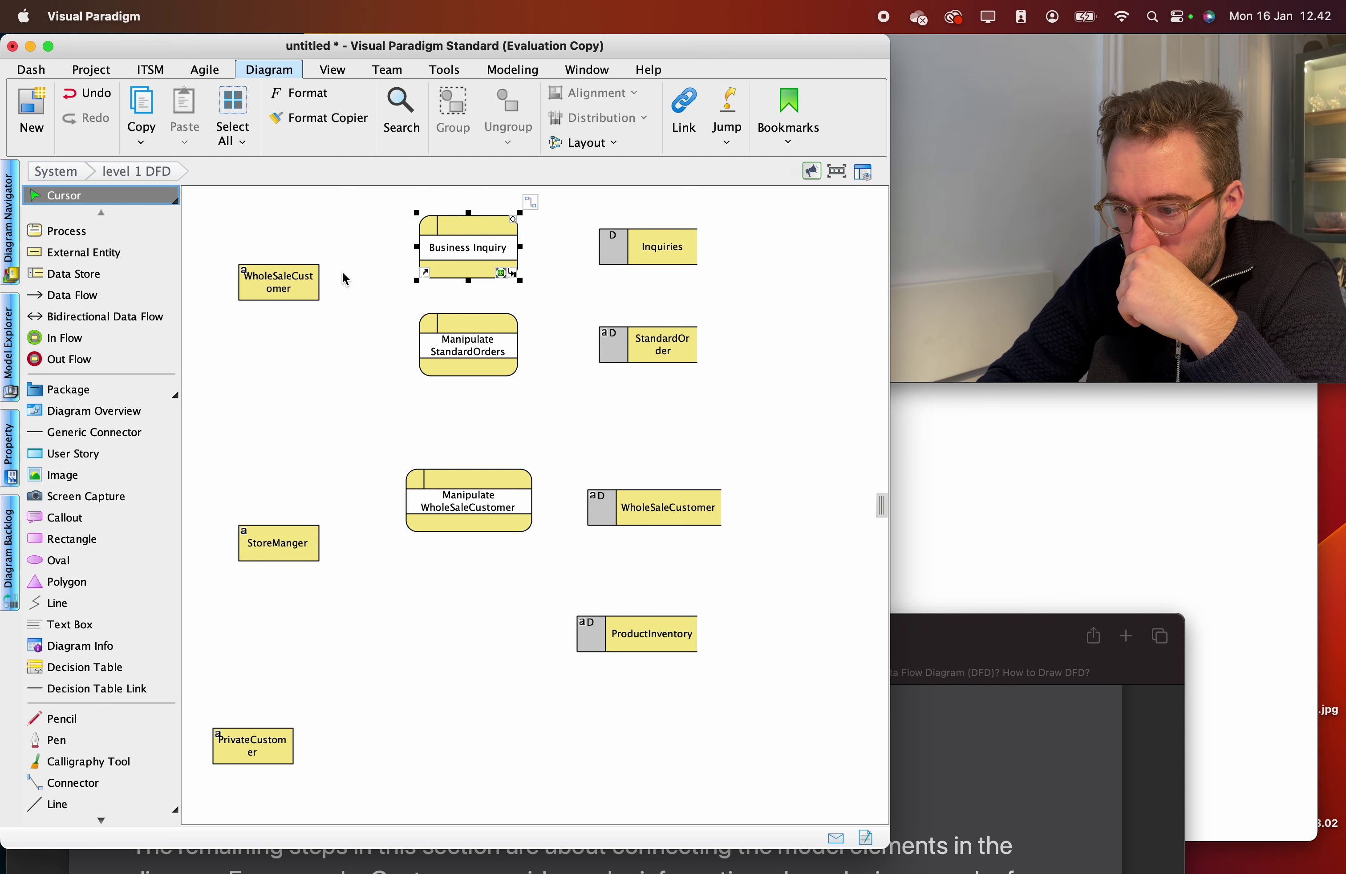
# Move the WholeSaleCustomer process and data store slightly up and bring the StoreManger entity level with them.
pyautogui.moveTo(276, 536); pyautogui.dragTo(262, 421)
pyautogui.moveTo(411, 499); pyautogui.dragTo(438, 495)
pyautogui.click(506, 516)
pyautogui.click(498, 495)
pyautogui.moveTo(612, 507); pyautogui.dragTo(619, 495)
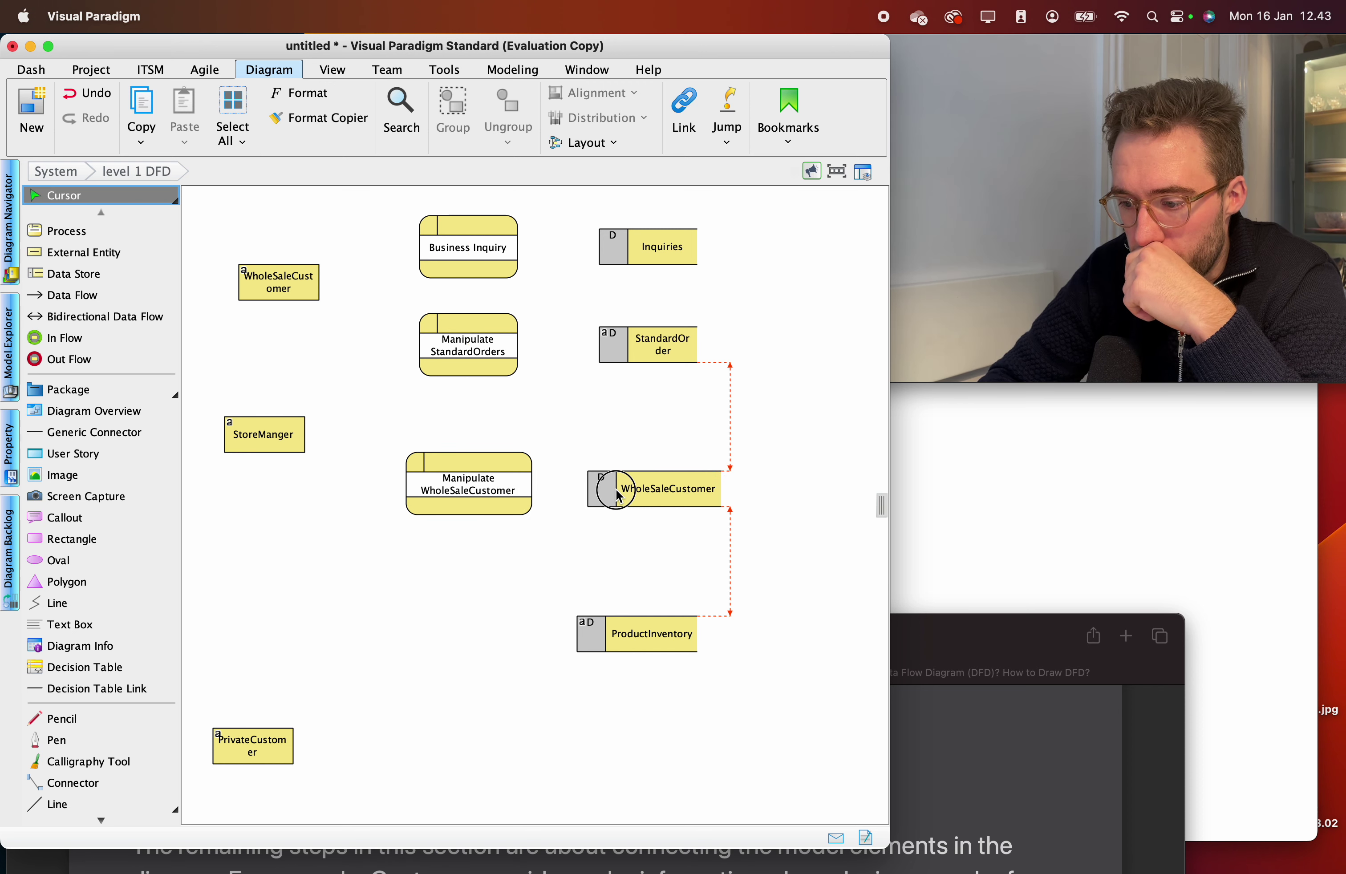
pyautogui.moveTo(278, 429); pyautogui.dragTo(281, 476)
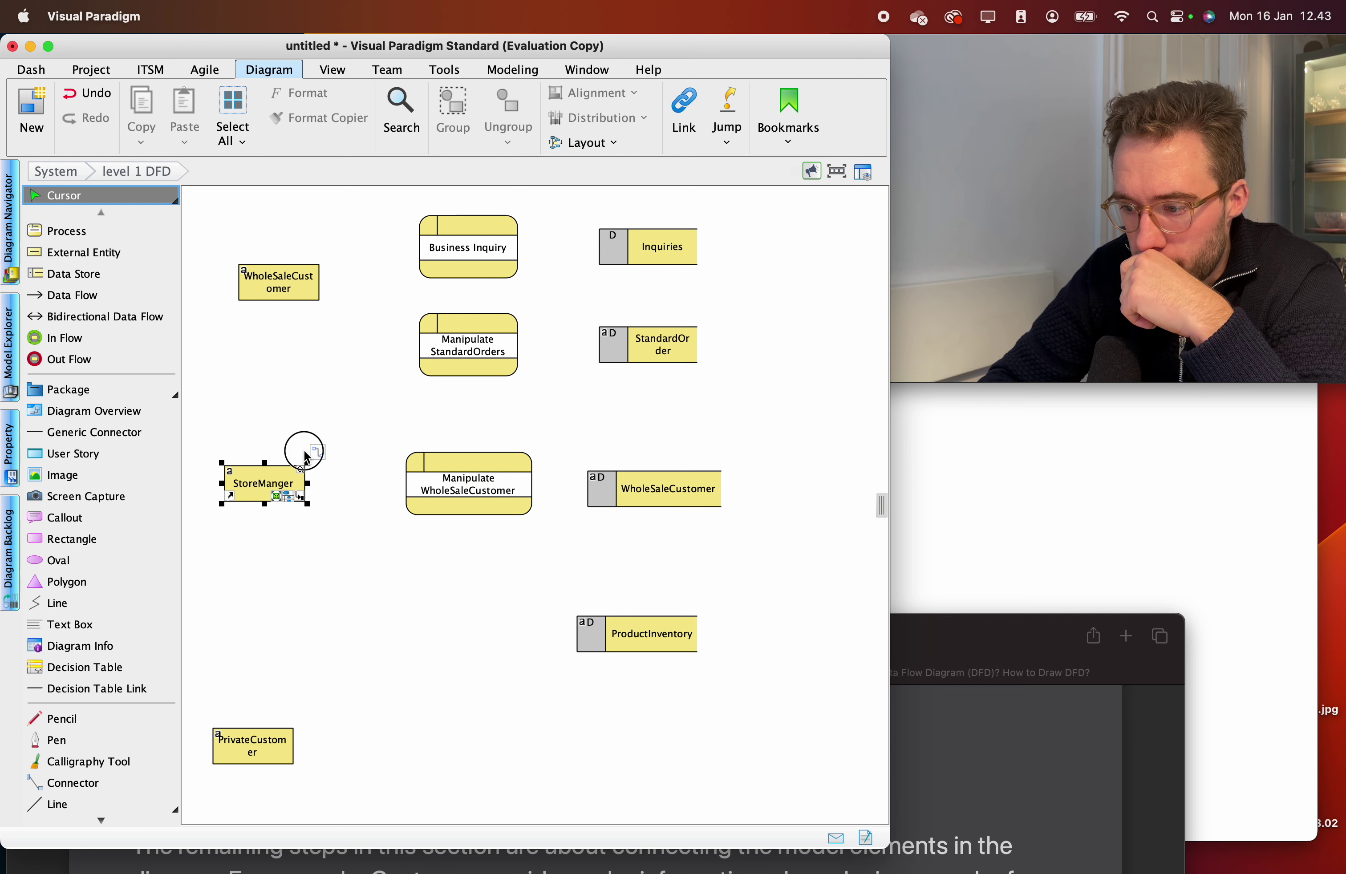
# Rename the "Manipulate WholeSaleCustomer" process to "Update WholeSaleCustomer".
pyautogui.doubleClick(497, 493)
pyautogui.click(432, 481)
pyautogui.doubleClick(432, 481)
pyautogui.write('Update')
pyautogui.click(372, 428)
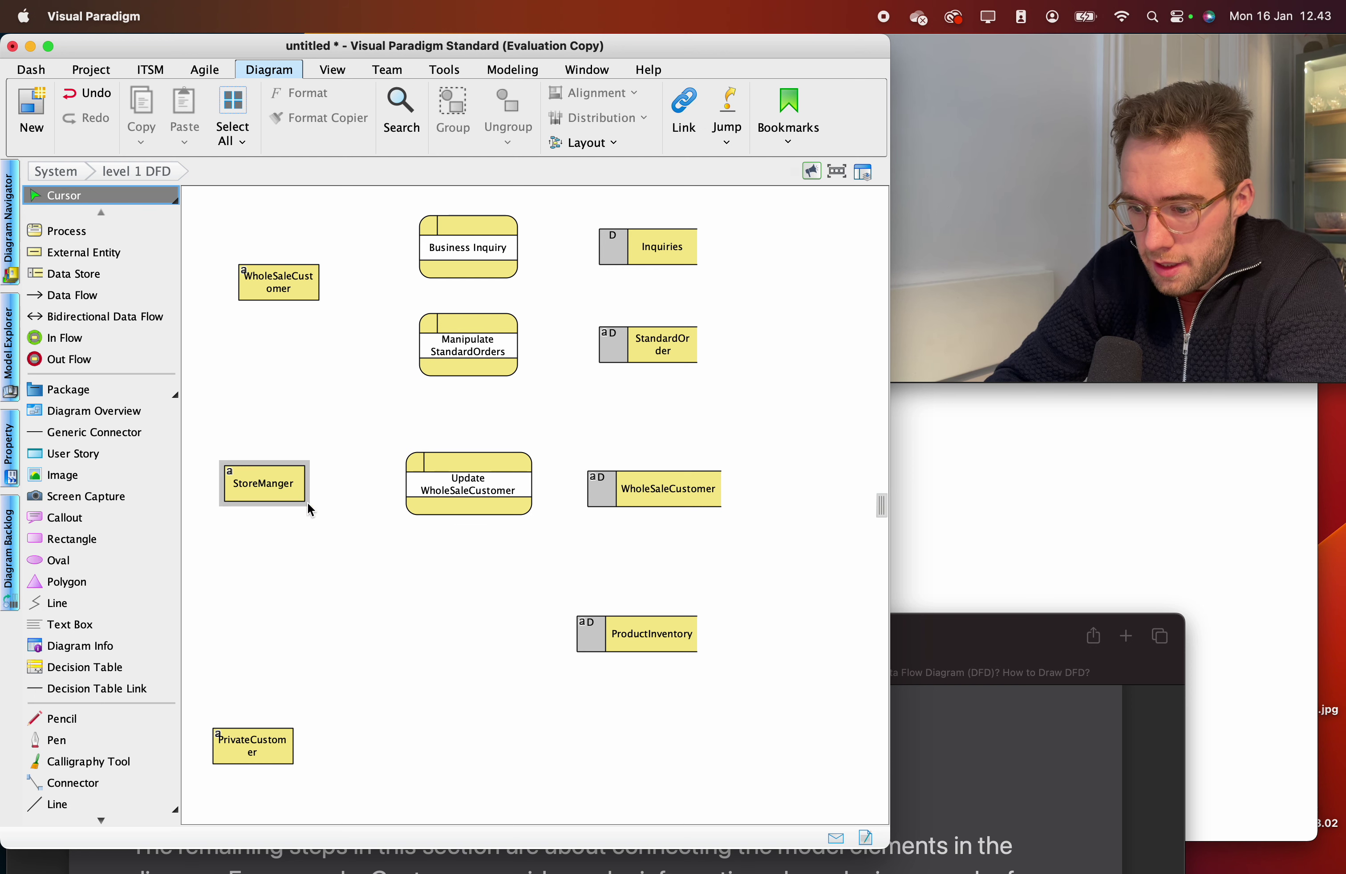
# Move the ProductInventory data store under WholeSaleCustomer and add a process named "Update Products" aligned beside it.
pyautogui.moveTo(649, 635); pyautogui.dragTo(667, 610)
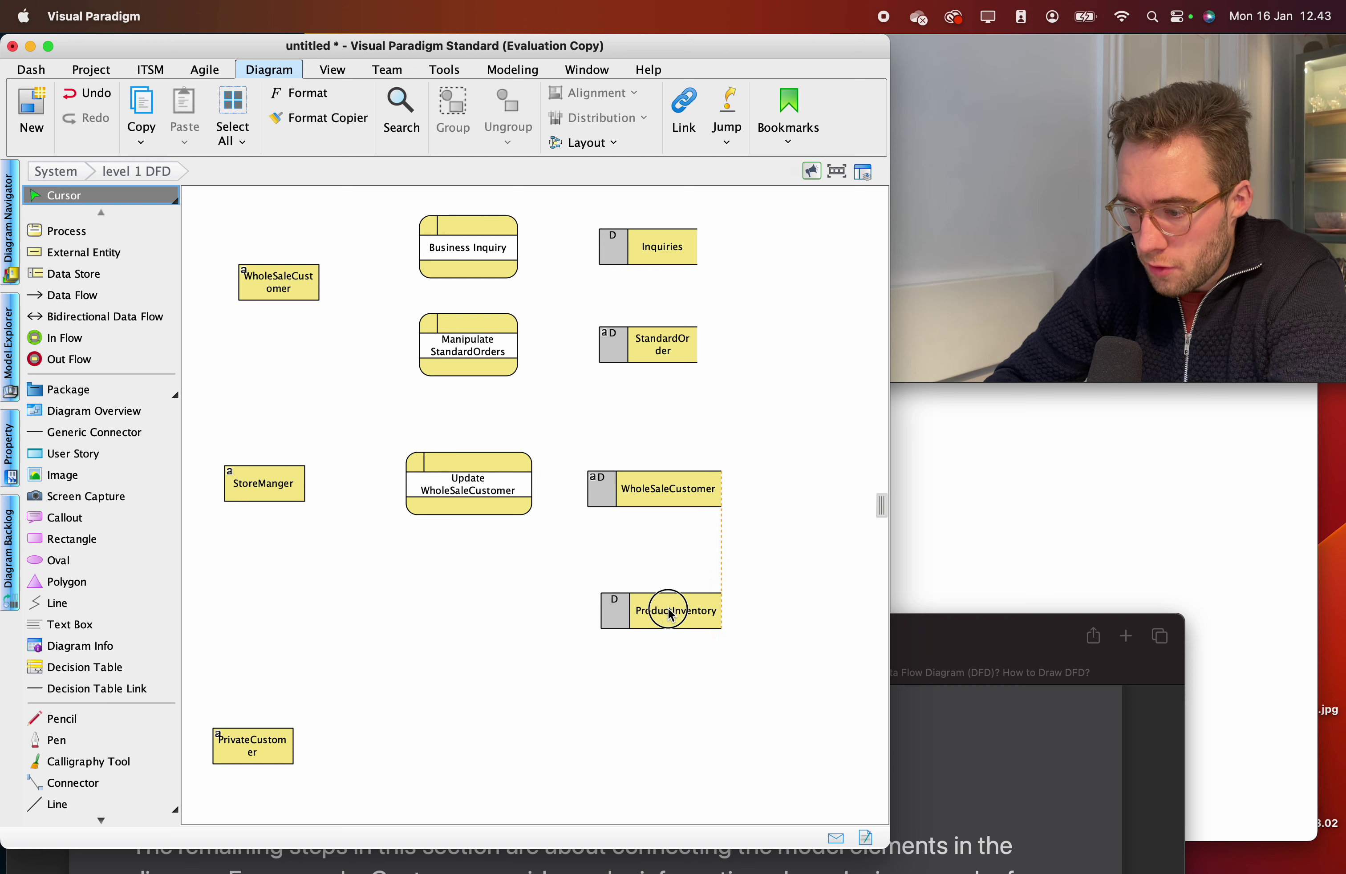
pyautogui.click(446, 464)
pyautogui.click(66, 231)
pyautogui.moveTo(454, 618); pyautogui.dragTo(549, 660)
pyautogui.write('Updae')
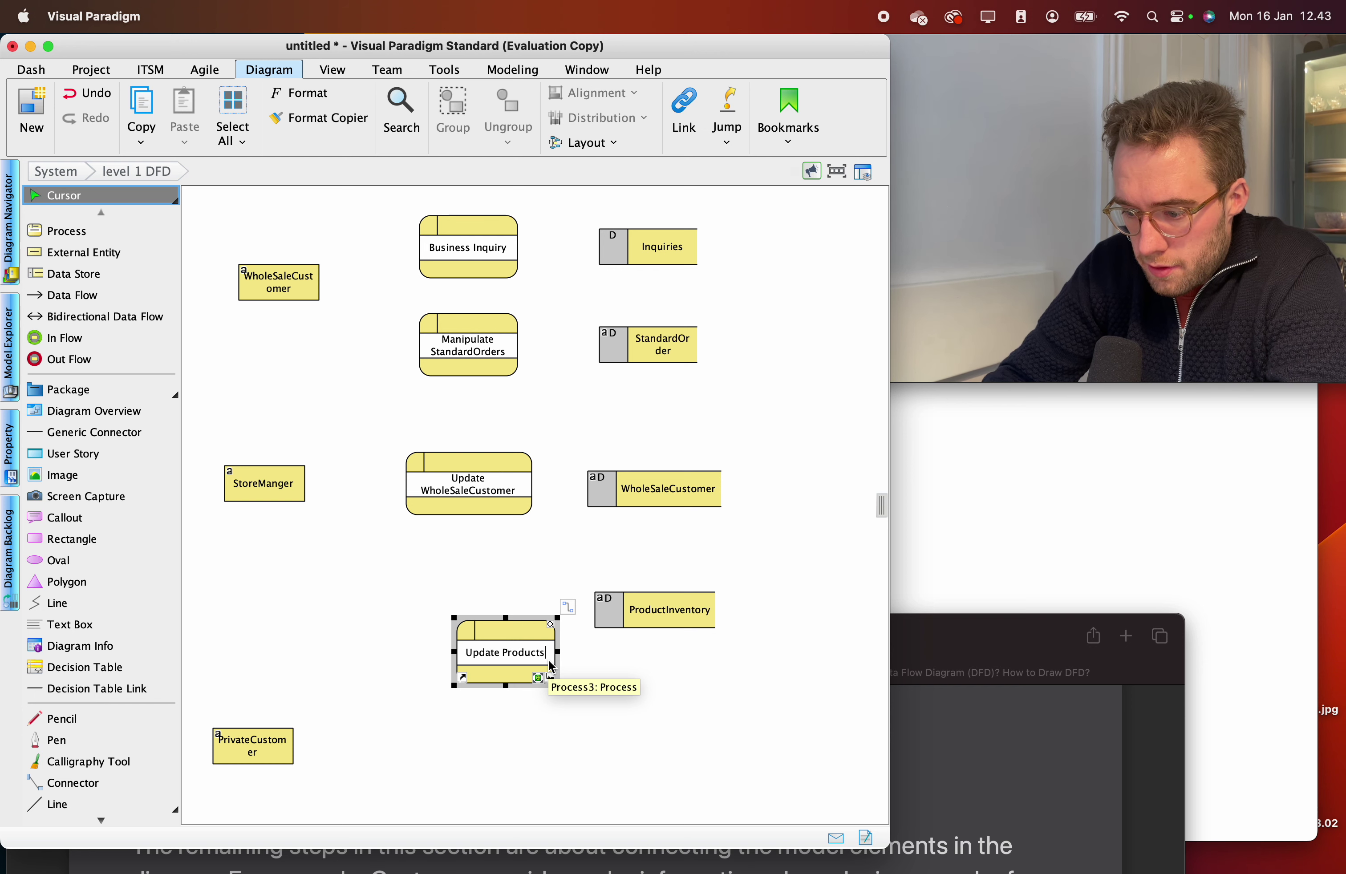
pyautogui.click(490, 598)
pyautogui.moveTo(473, 618); pyautogui.dragTo(454, 599)
pyautogui.moveTo(514, 637)
pyautogui.mouseDown()
pyautogui.moveTo(458, 602)
pyautogui.moveTo(541, 645)
pyautogui.moveTo(502, 645)
pyautogui.moveTo(502, 616)
pyautogui.moveTo(481, 617)
pyautogui.moveTo(512, 626)
pyautogui.mouseUp()
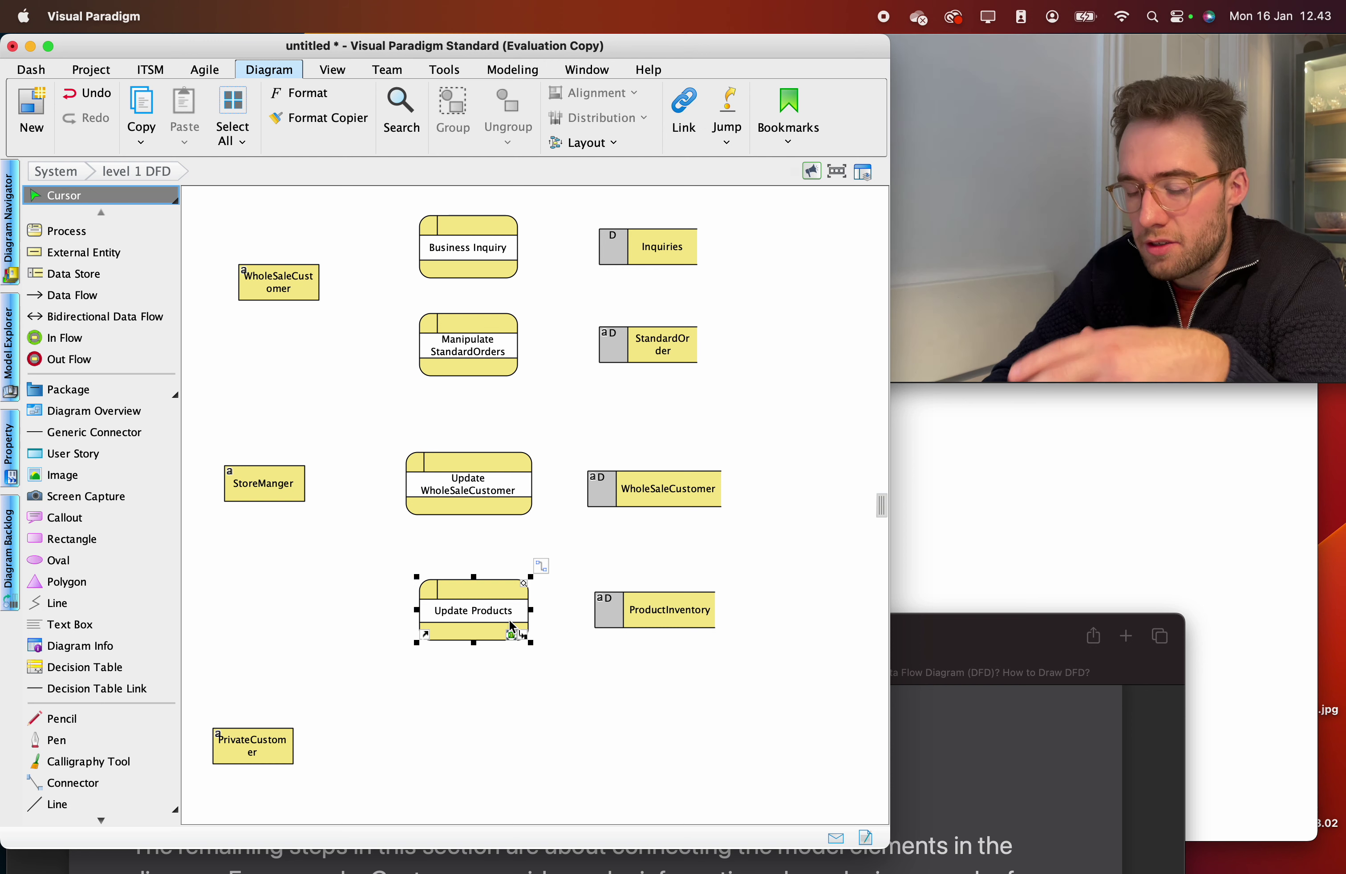
# Check the example data flow diagram in the Safari tutorial and return to Visual Paradigm.
pyautogui.click(911, 643)
pyautogui.moveTo(910, 643); pyautogui.dragTo(910, 565)
pyautogui.scroll(5, 823, 653)
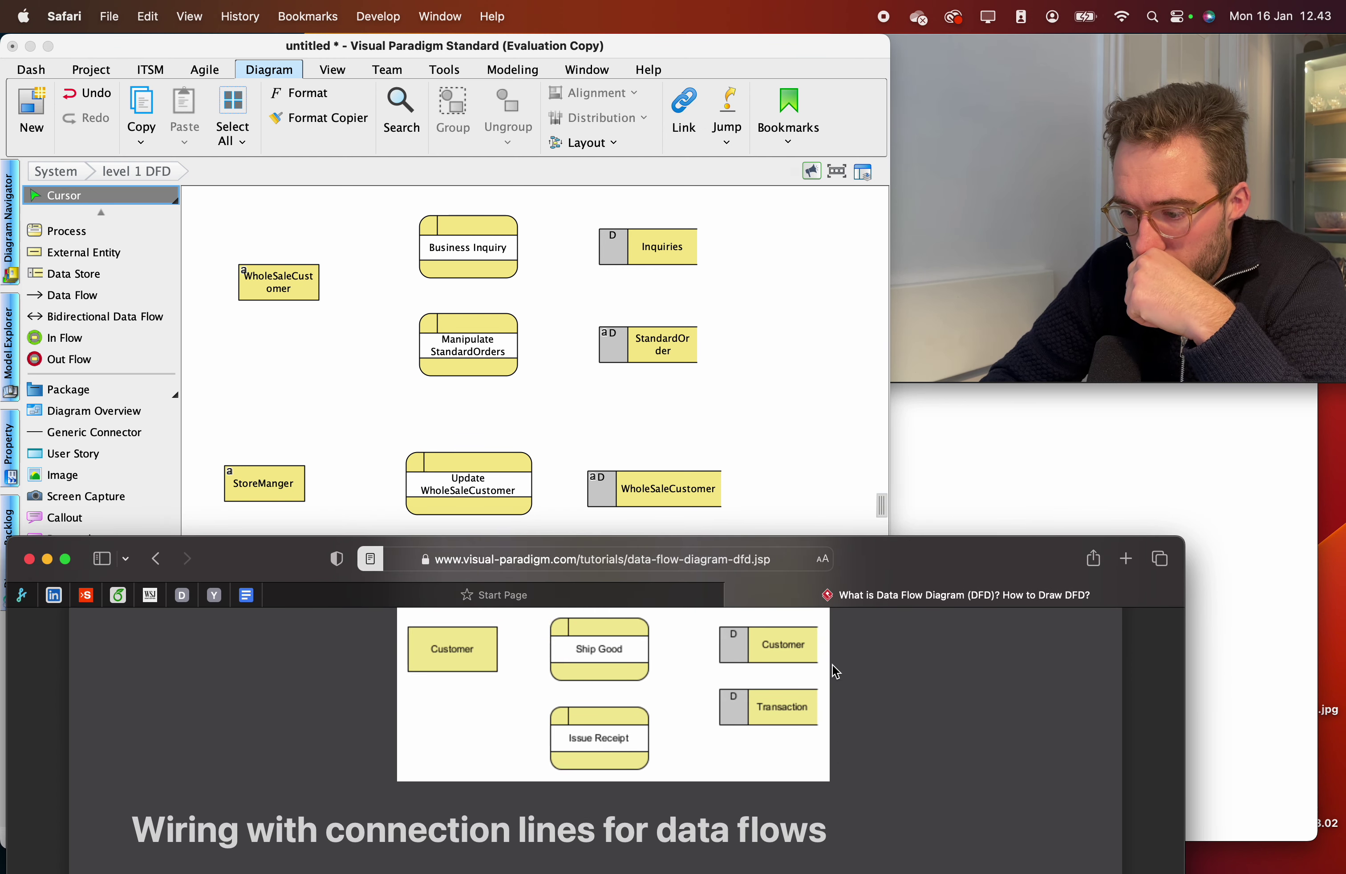
pyautogui.click(751, 523)
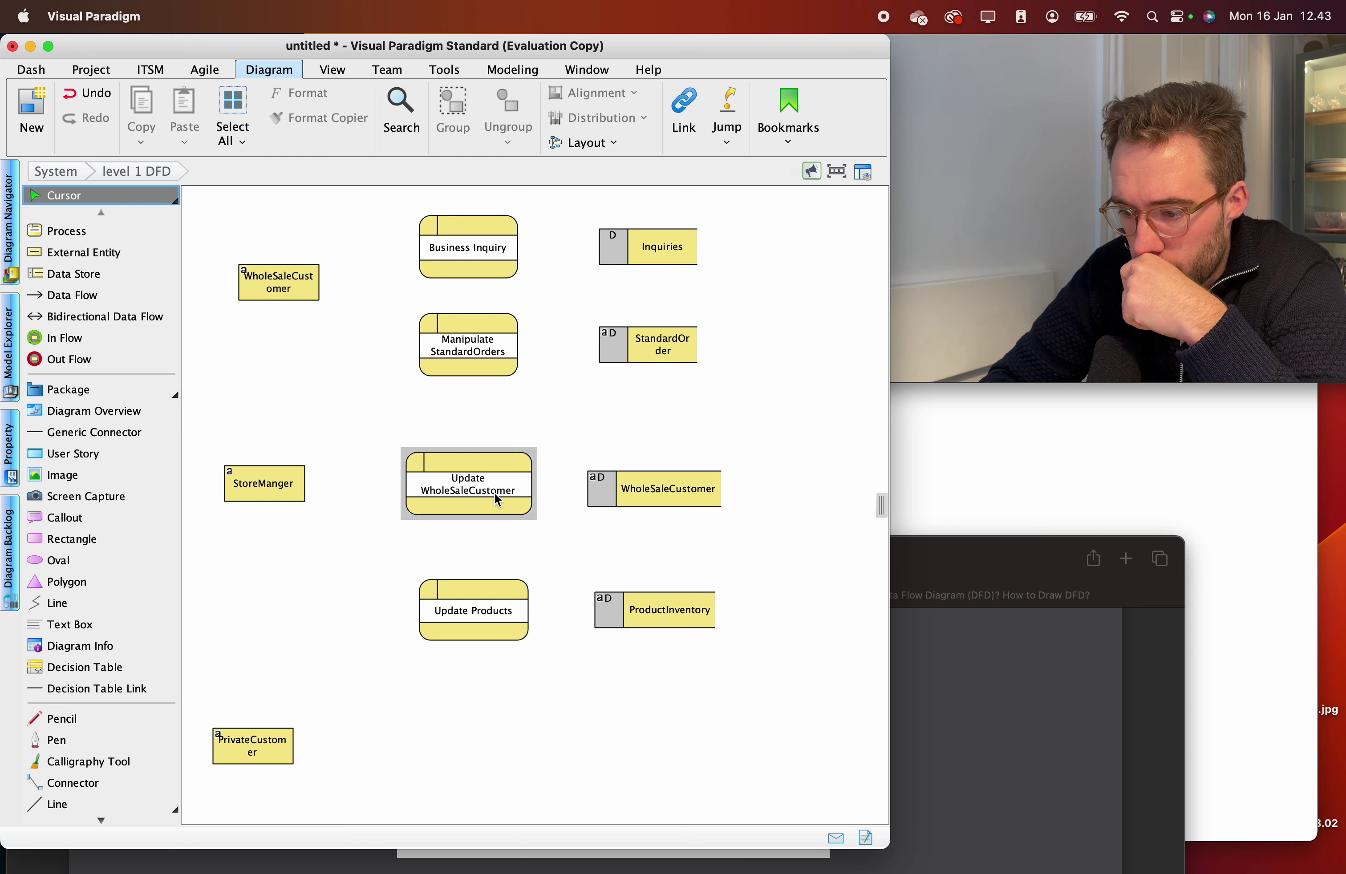
# Rename the "Update Products" process to "Process Products".
pyautogui.doubleClick(465, 611)
pyautogui.doubleClick(450, 609)
pyautogui.press('BackSpace')
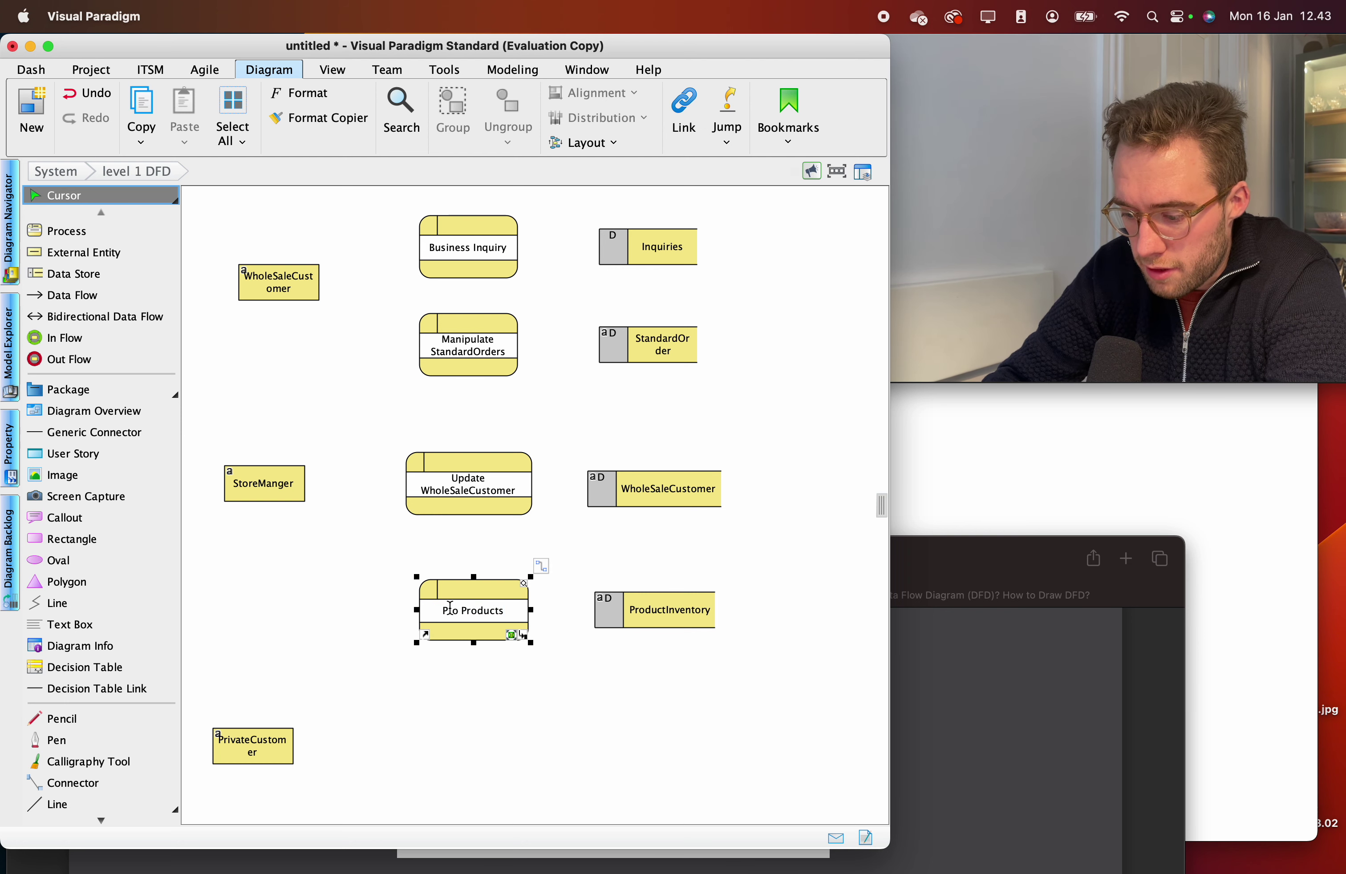
pyautogui.write('Process')
pyautogui.click(321, 564)
pyautogui.doubleClick(454, 610)
pyautogui.doubleClick(443, 609)
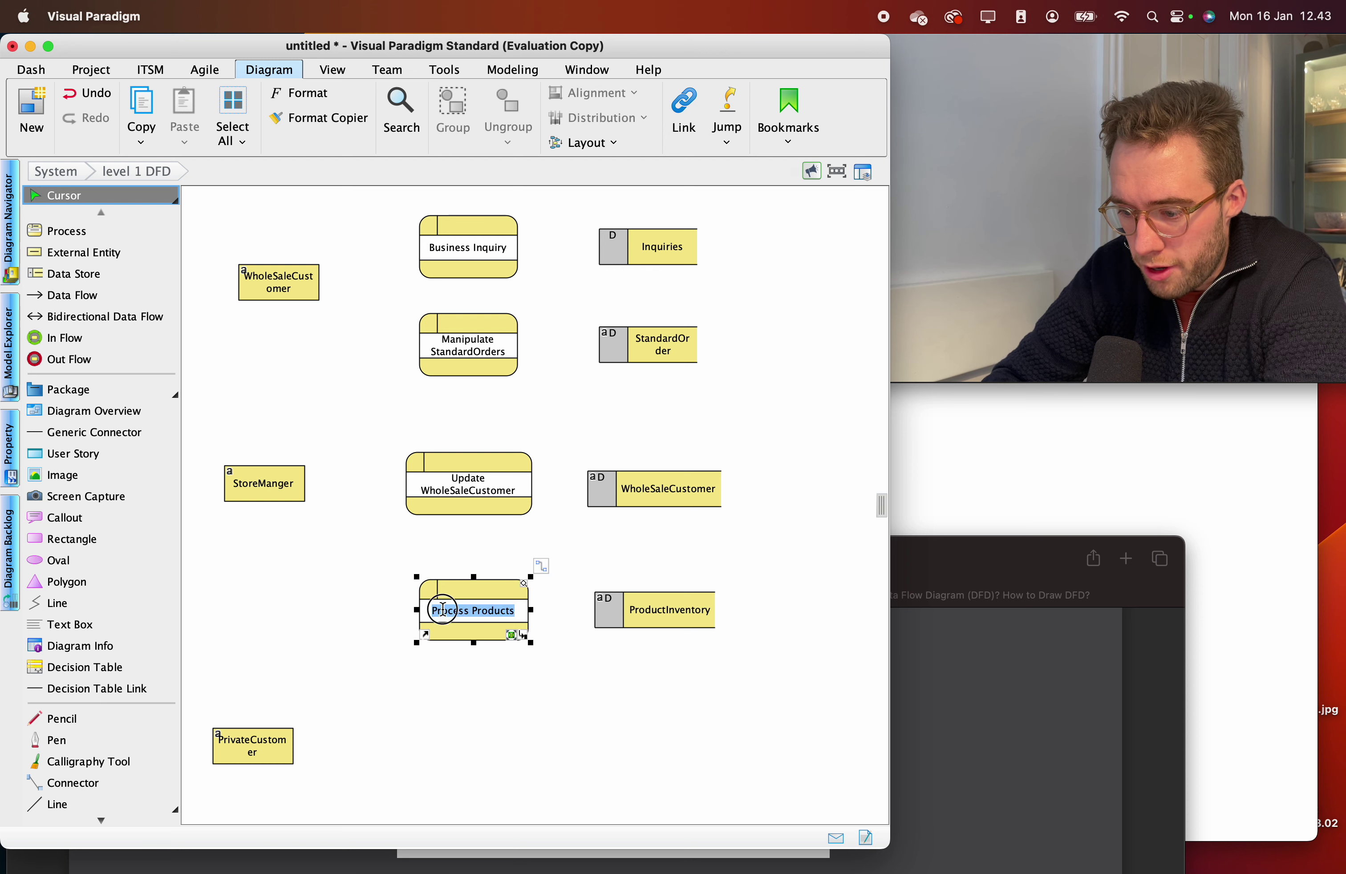
# Rename the "Update WholeSaleCustomer" process to "Process WholeSaleCustomer".
pyautogui.doubleClick(465, 484)
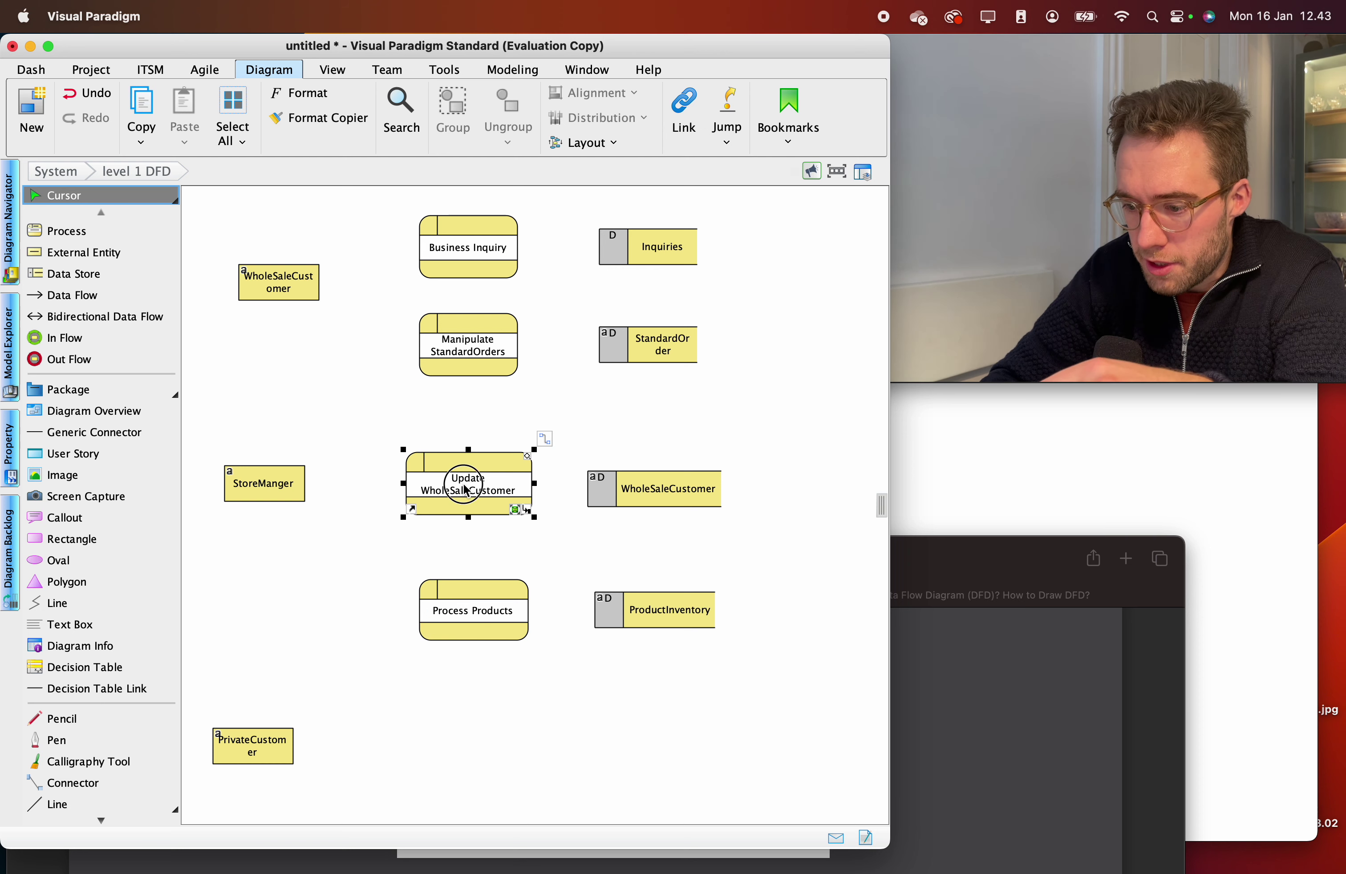
pyautogui.click(419, 490)
pyautogui.doubleClick(425, 492)
pyautogui.click(433, 485)
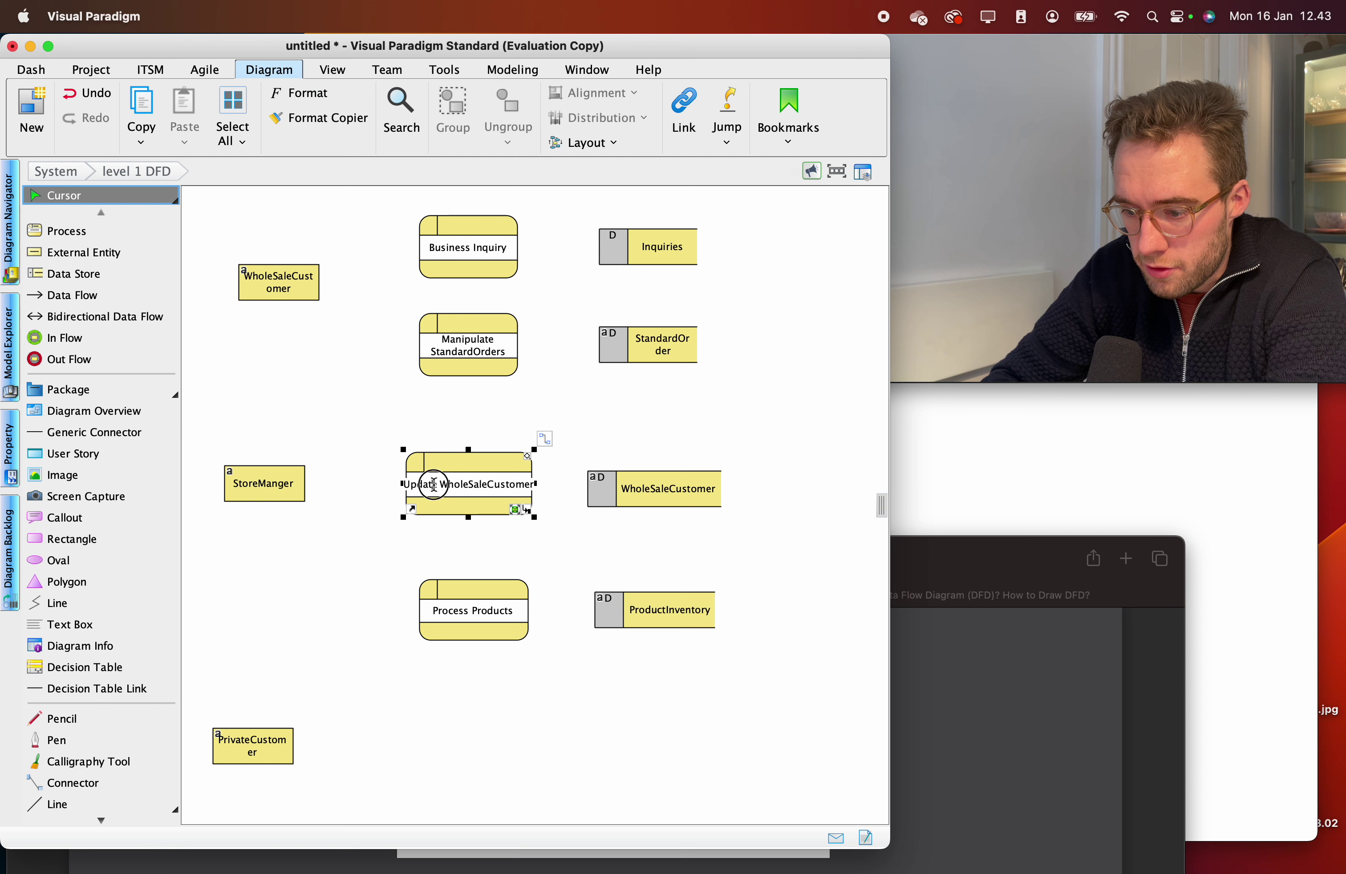
pyautogui.write('Process')
pyautogui.click(401, 389)
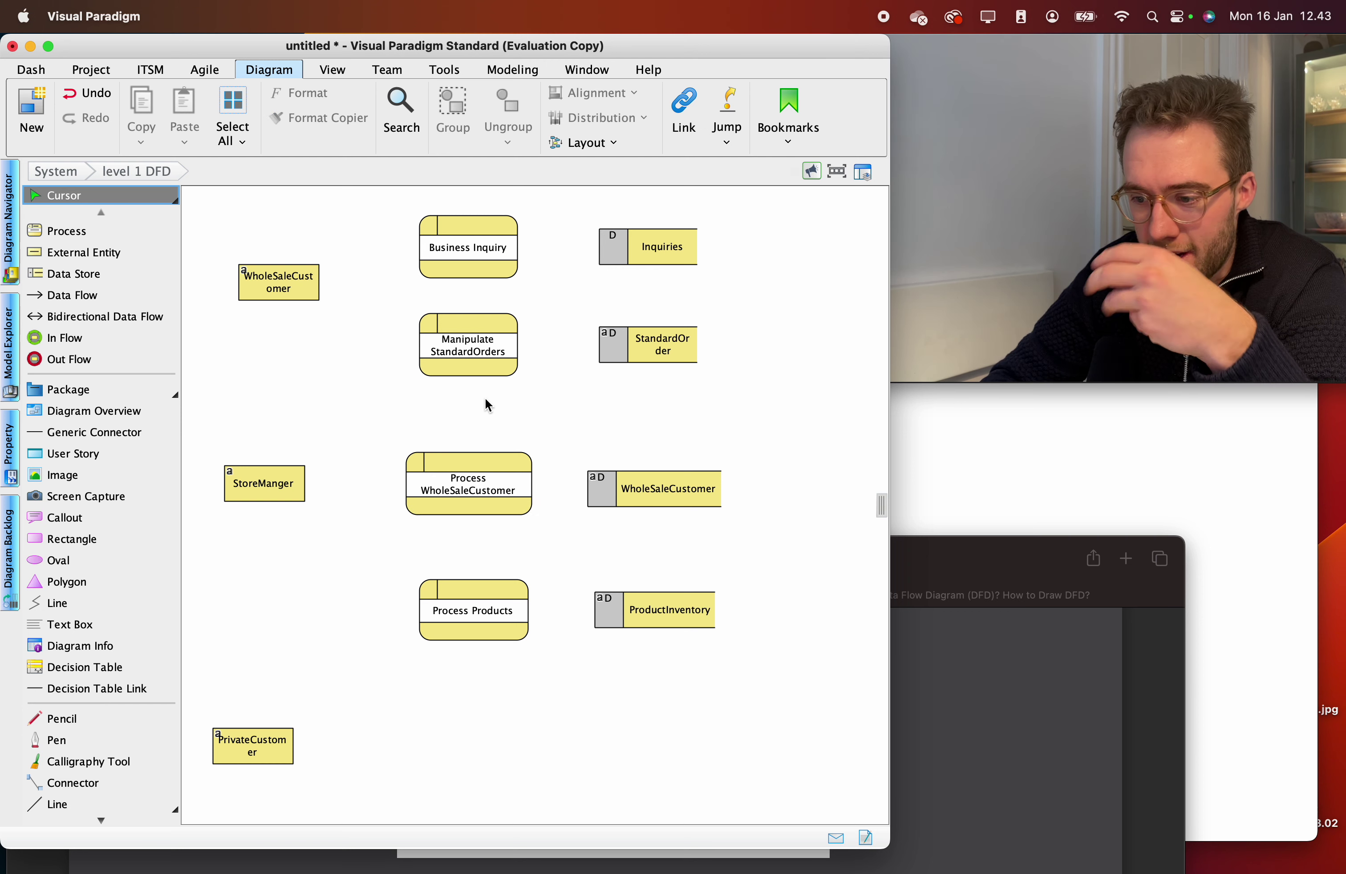
# Rename the "Manipulate StandardOrders" process to "Process StandardOrders".
pyautogui.click(448, 252)
pyautogui.click(448, 337)
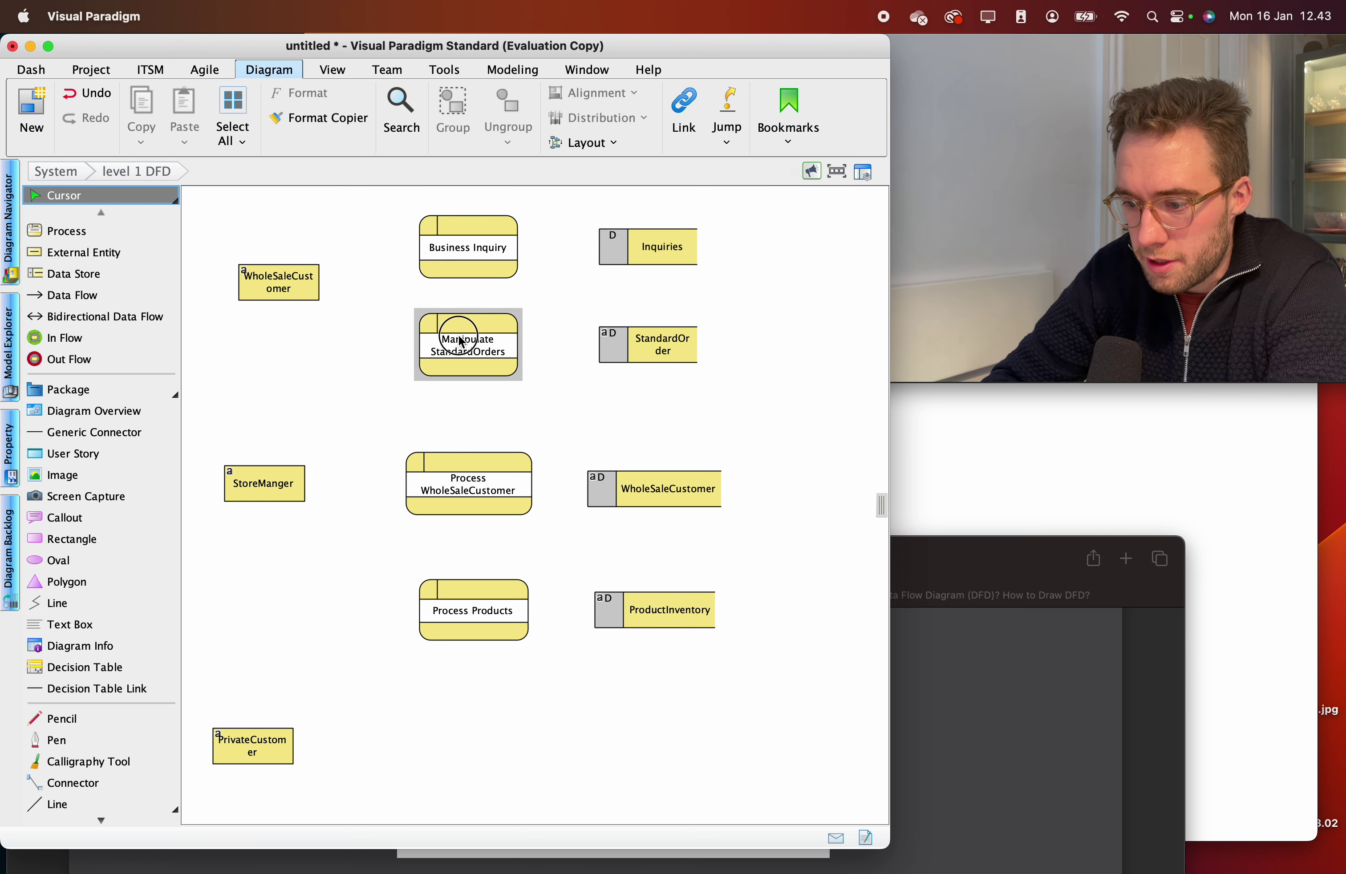
pyautogui.click(421, 344)
pyautogui.doubleClick(421, 343)
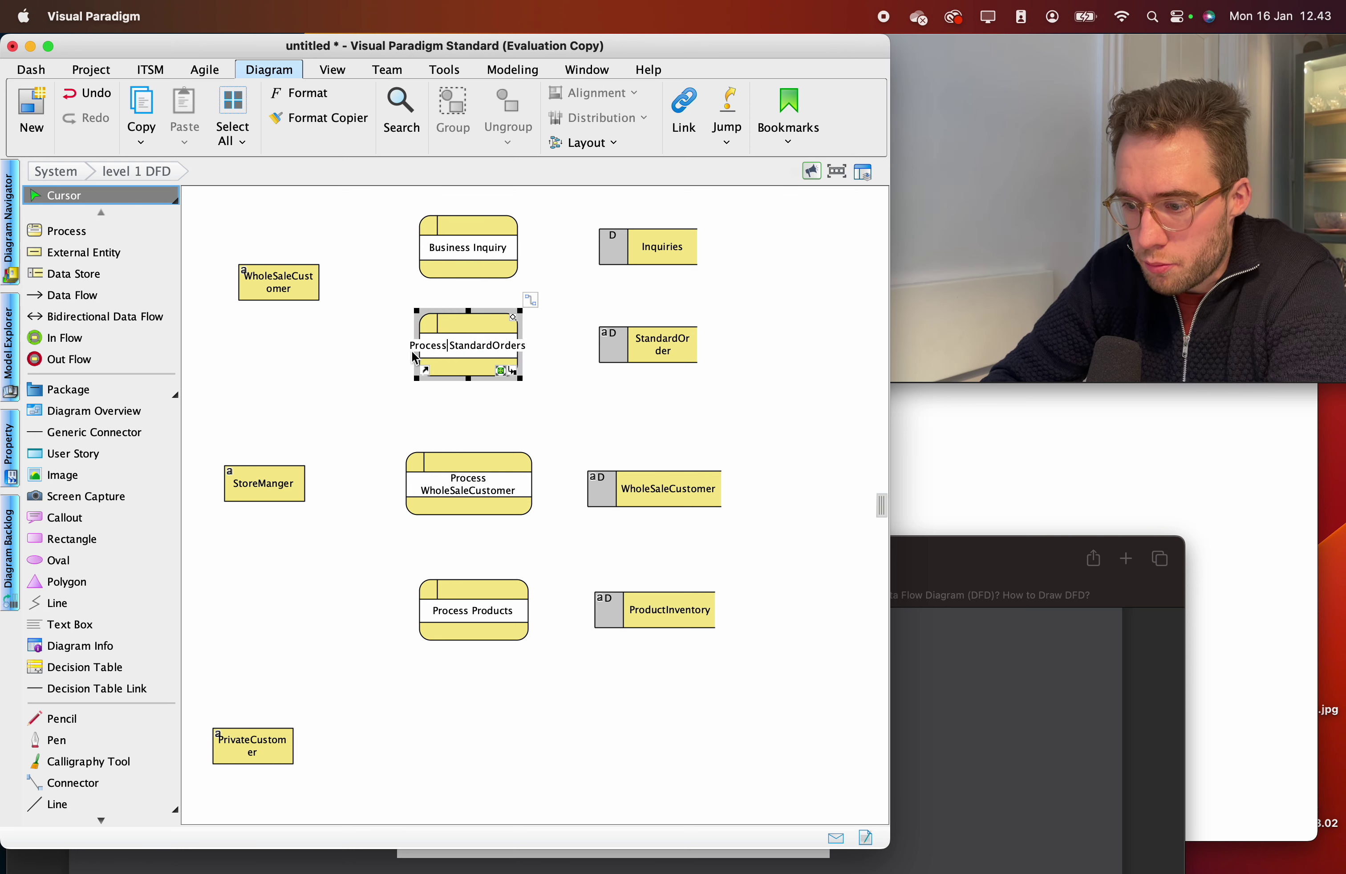
pyautogui.click(347, 335)
# Rename the "Business Inquiry" process to "Process Business Inquiry".
pyautogui.click(454, 249)
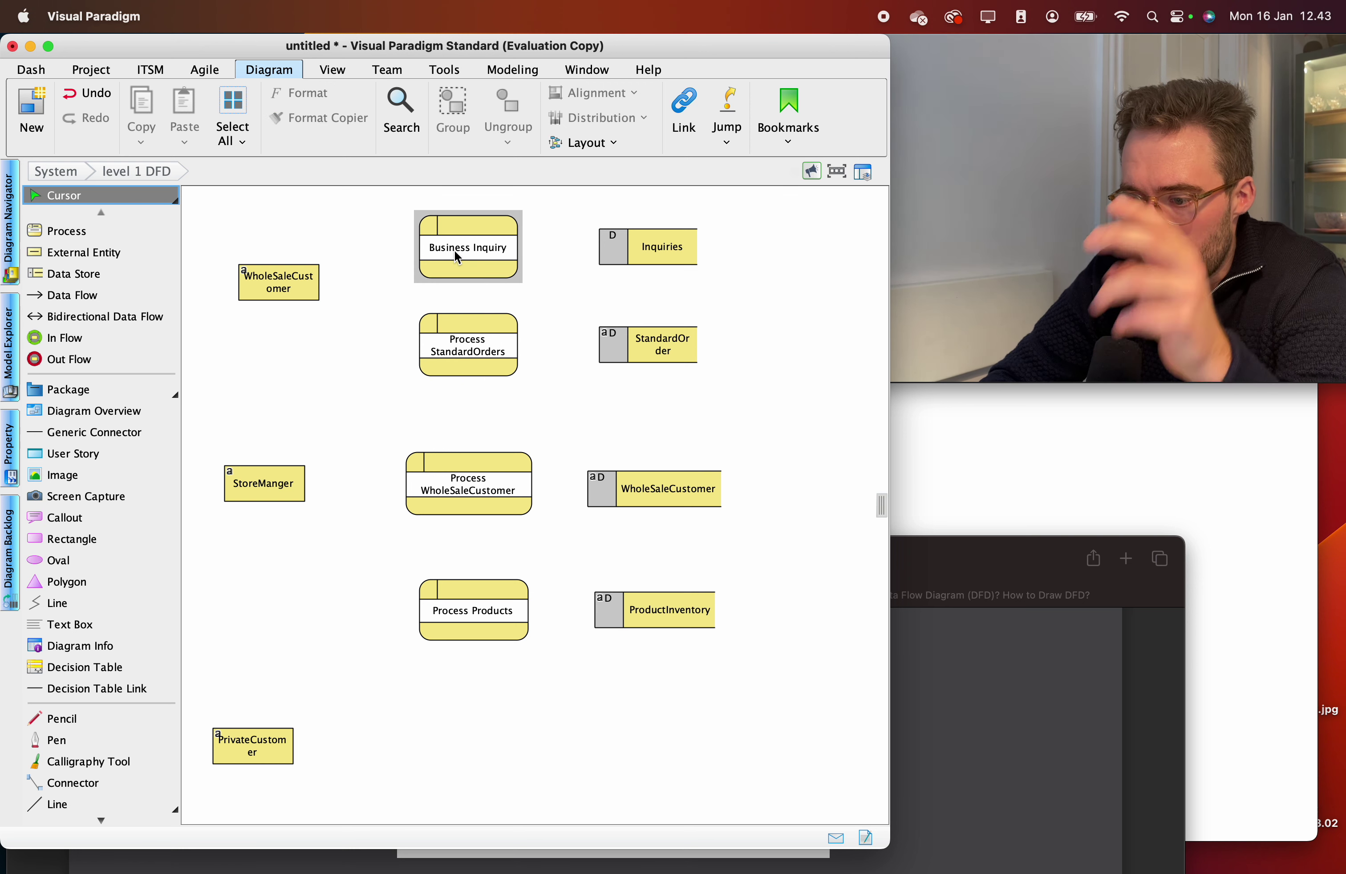
pyautogui.click(430, 248)
pyautogui.press('Left')
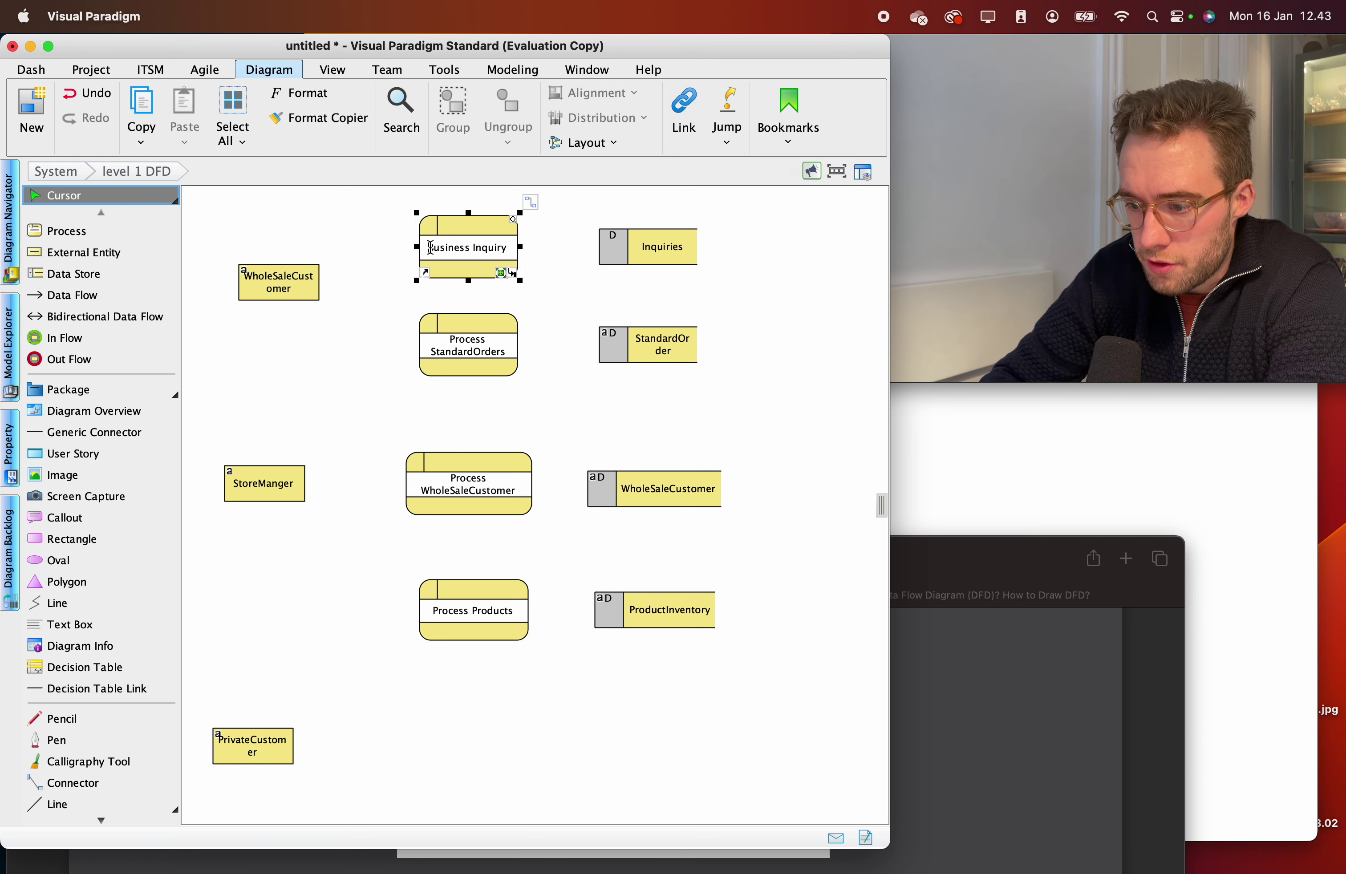
pyautogui.write('Process')
pyautogui.click(383, 315)
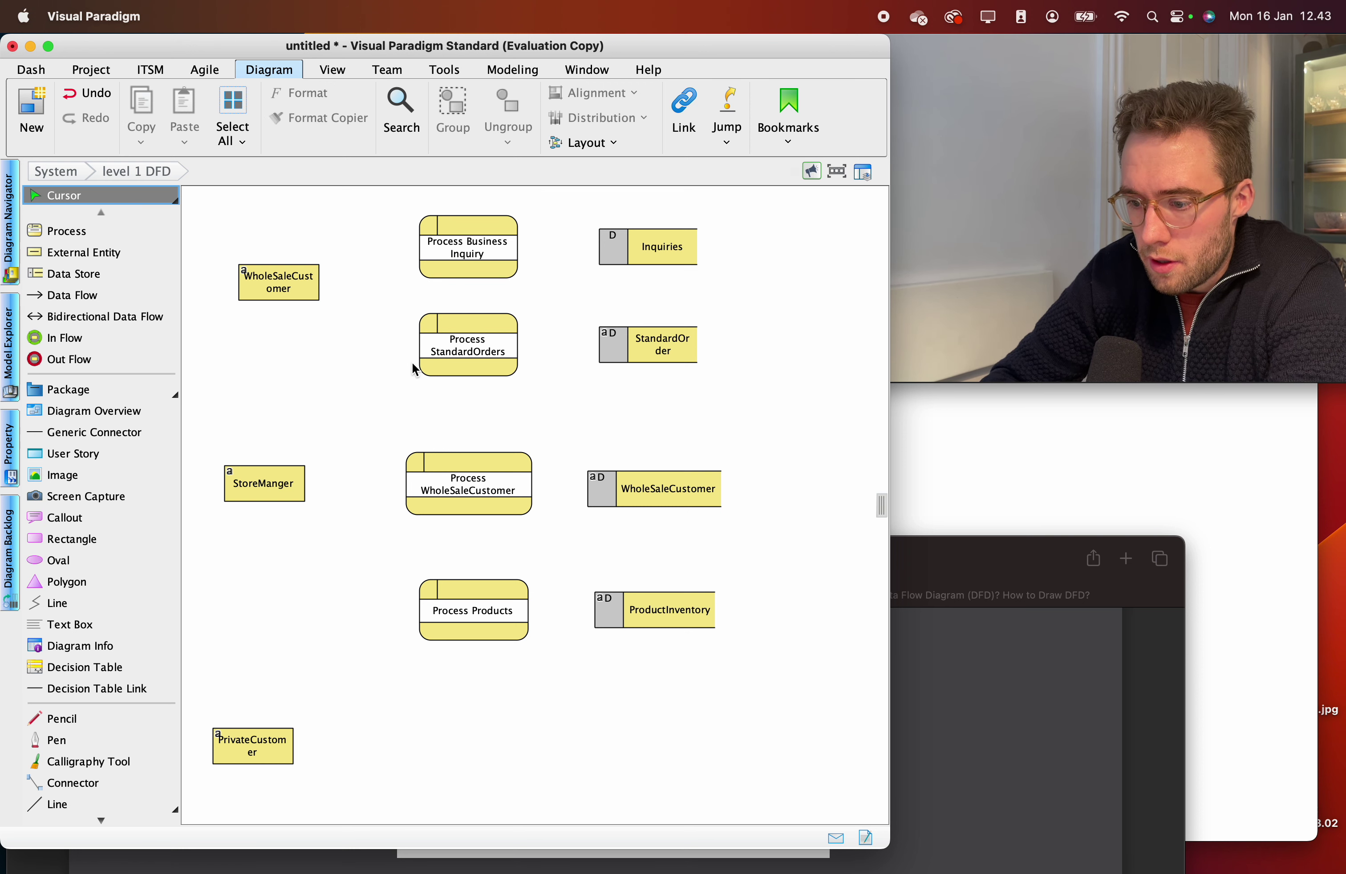
# Move Process WholeSaleCustomer level with its data store and center Process Products below it, roughly level with ProductInventory.
pyautogui.moveTo(464, 504); pyautogui.dragTo(464, 510)
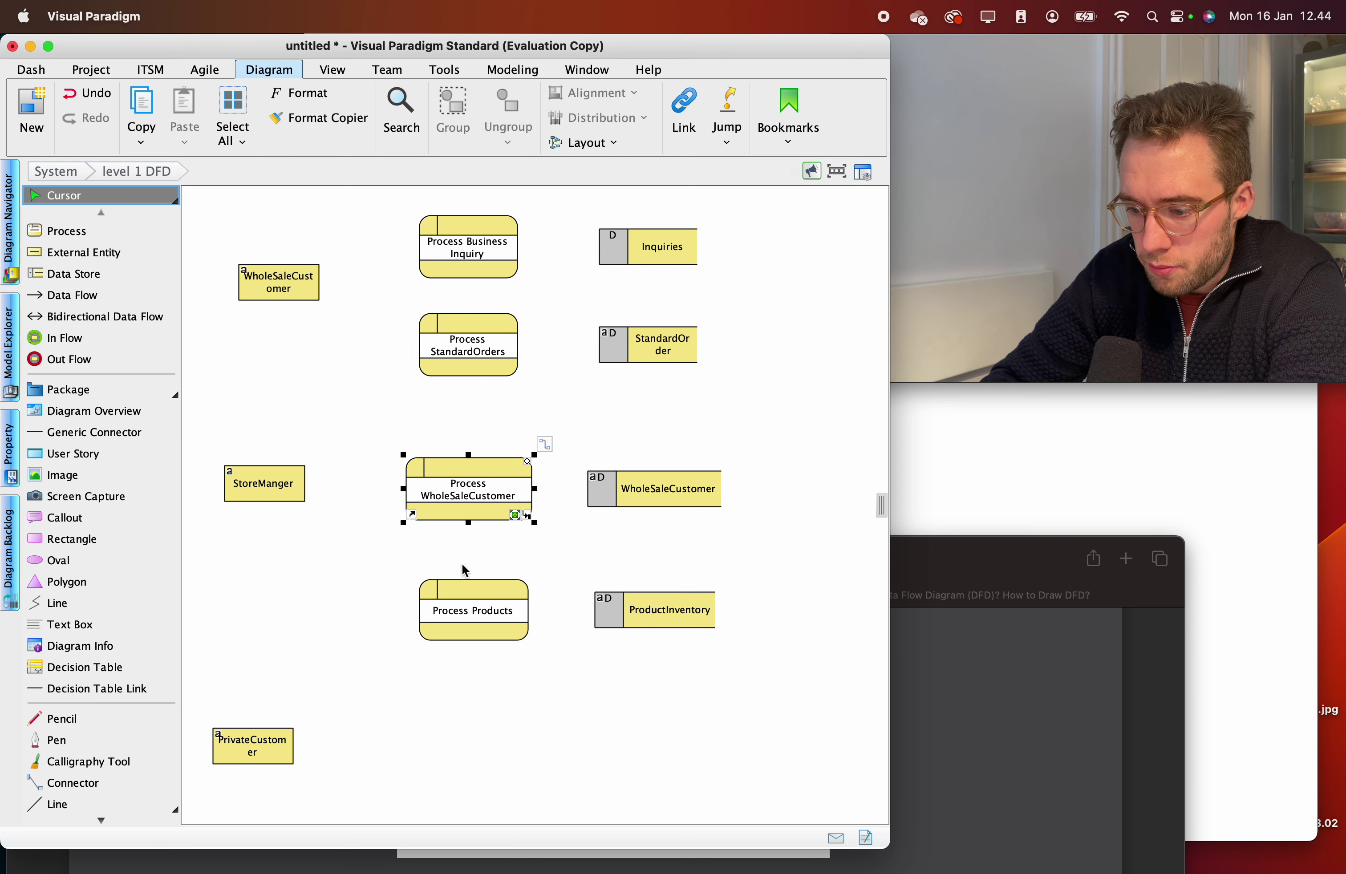
pyautogui.moveTo(456, 584); pyautogui.dragTo(451, 571)
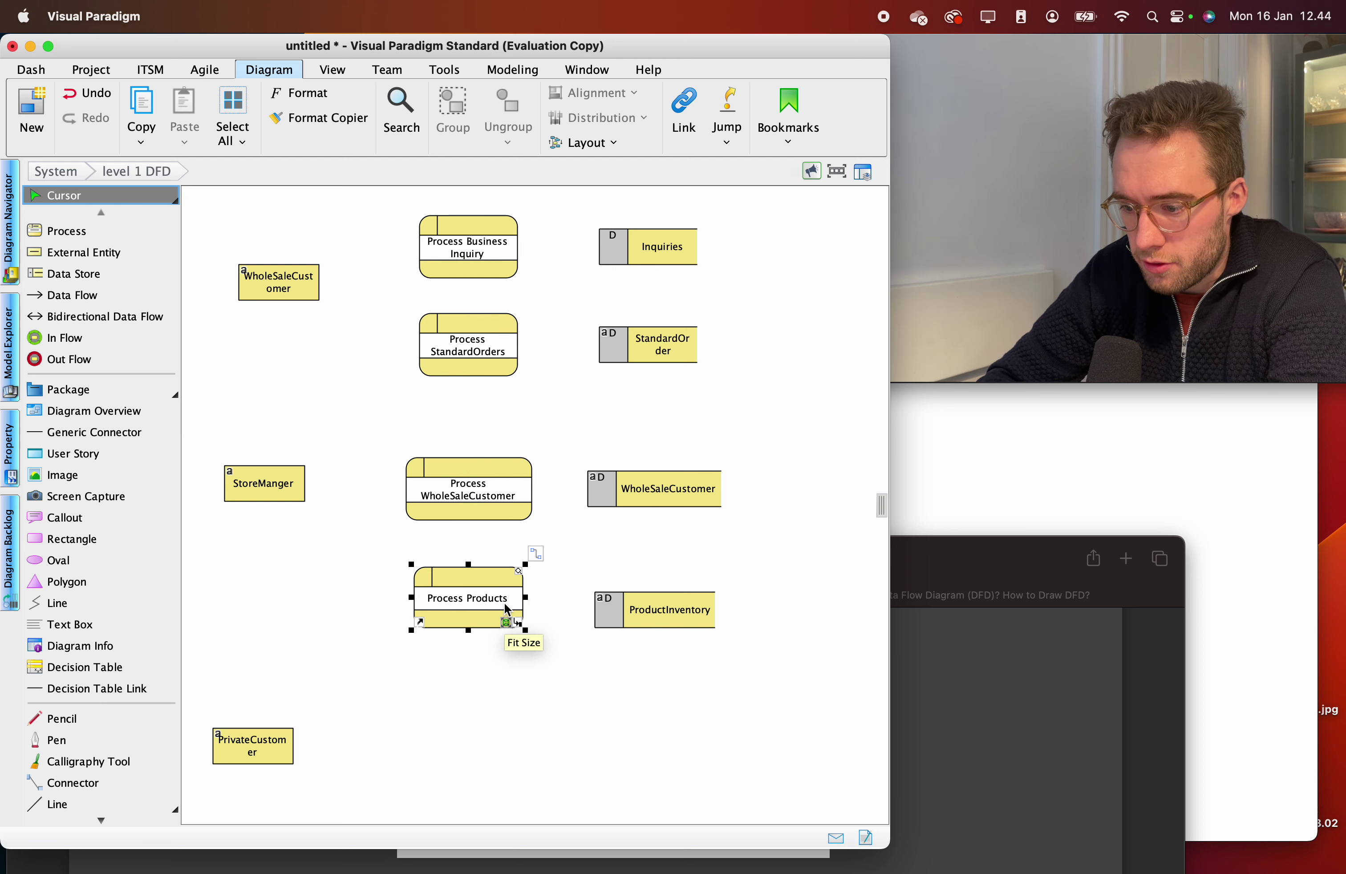
pyautogui.moveTo(484, 610); pyautogui.dragTo(478, 609)
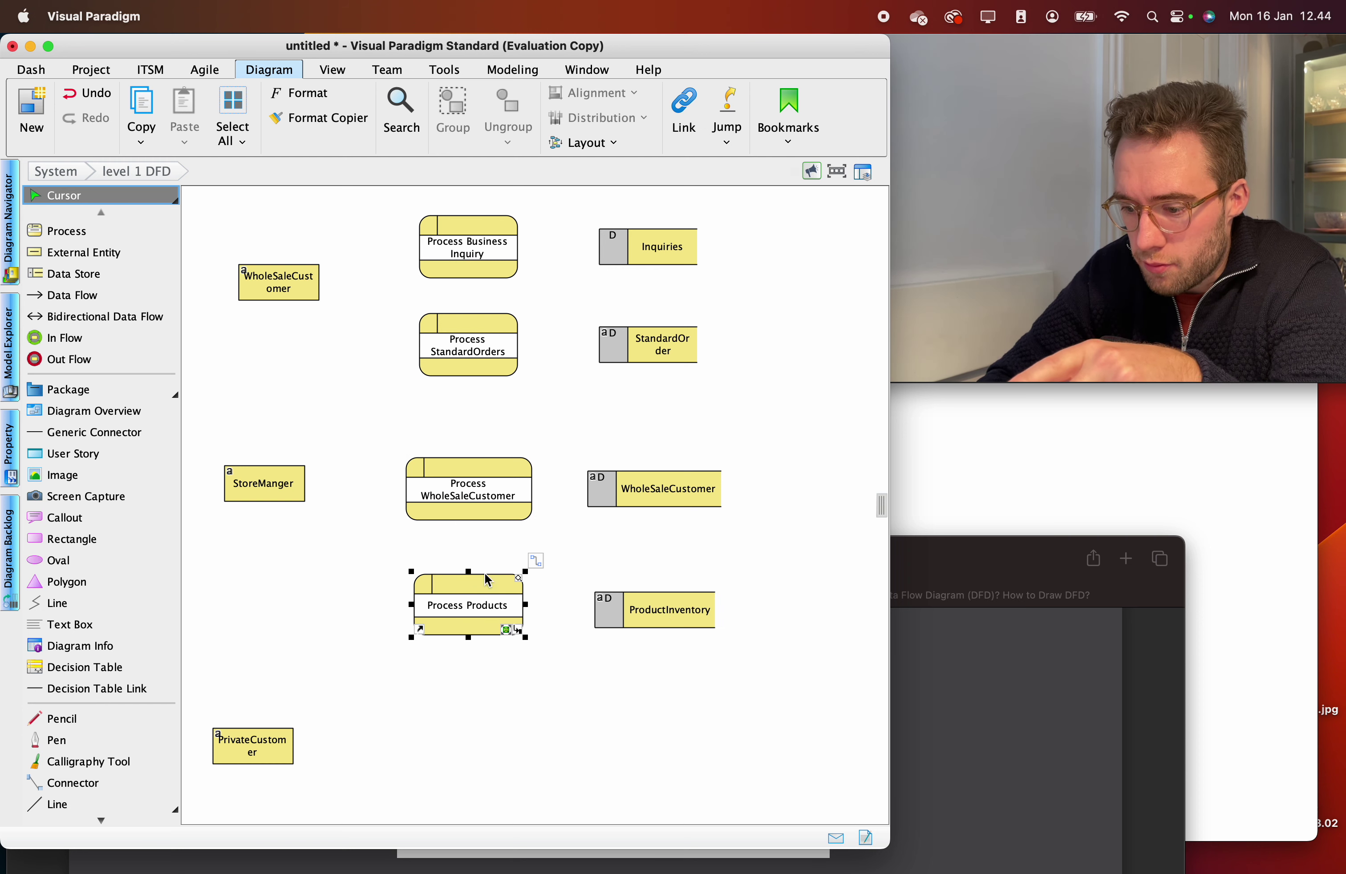
# Move the PrivateCustomer entity slightly up so it lines up vertically under the StoreManger entity.
pyautogui.moveTo(244, 749); pyautogui.dragTo(254, 739)
pyautogui.moveTo(446, 725); pyautogui.dragTo(253, 740)
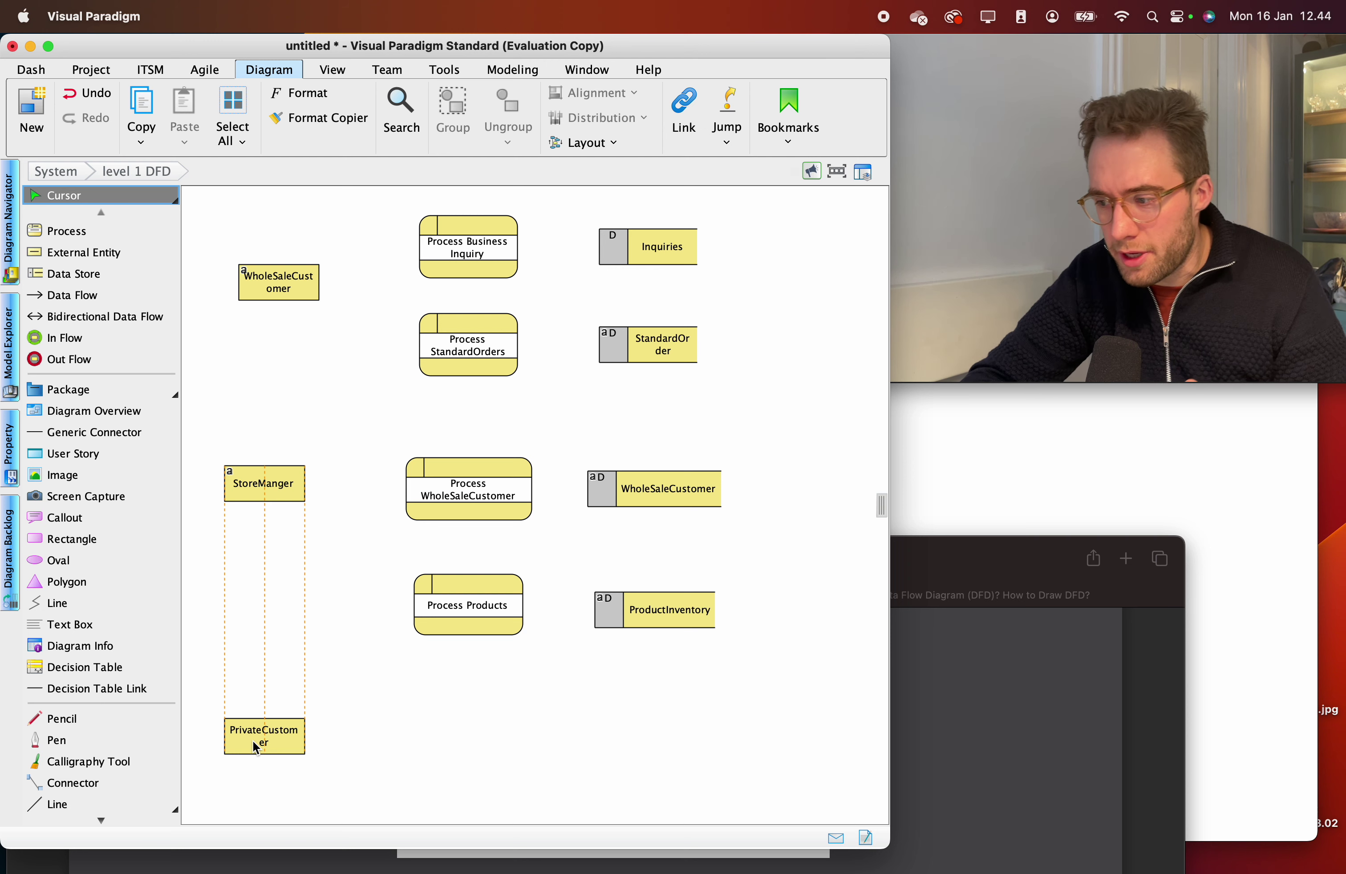
pyautogui.moveTo(252, 740); pyautogui.dragTo(252, 740)
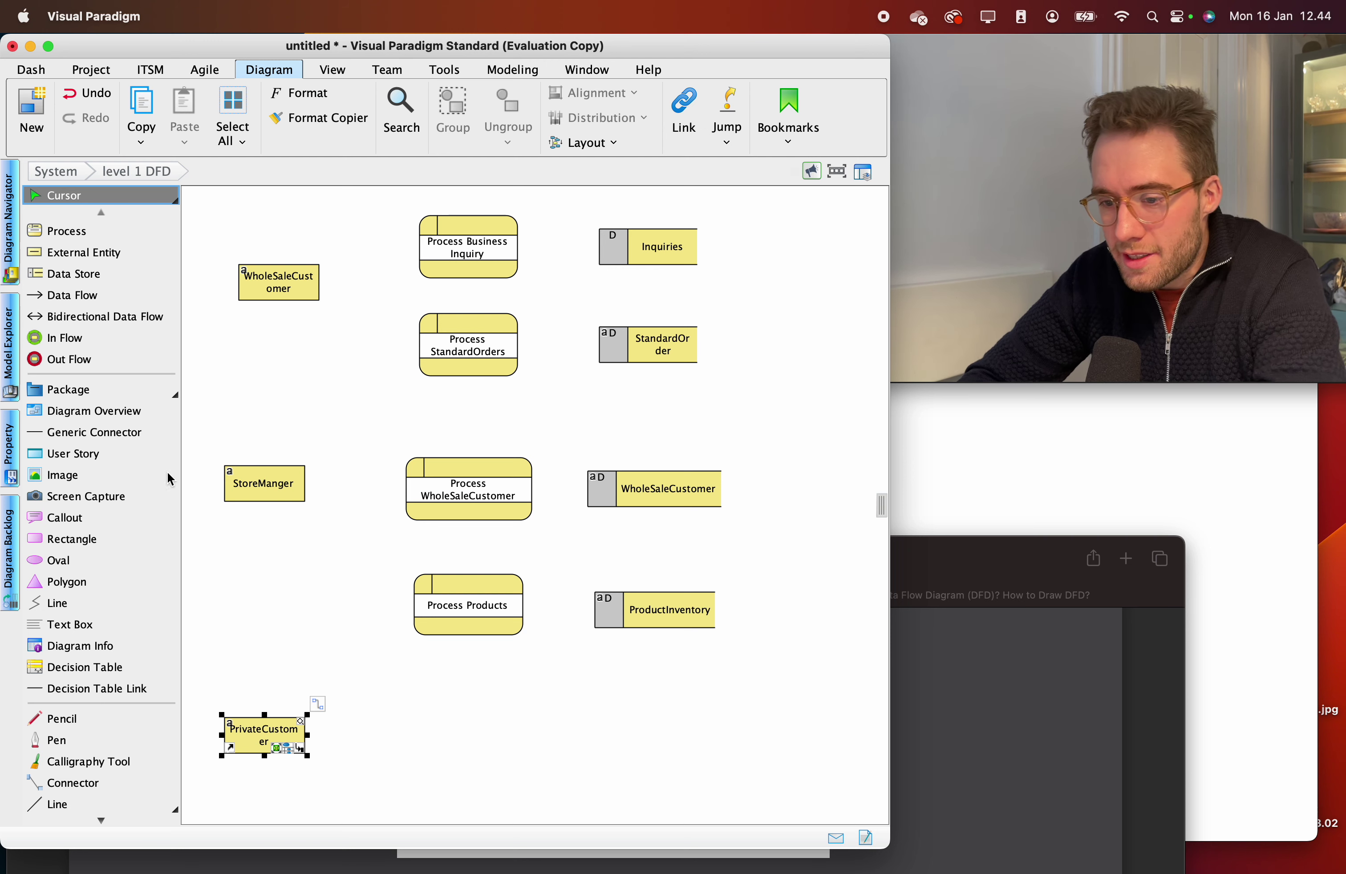
# Add a new process below Process Products, beside the PrivateCustomer entity, and start its name with "Process".
pyautogui.click(39, 234)
pyautogui.click(411, 716)
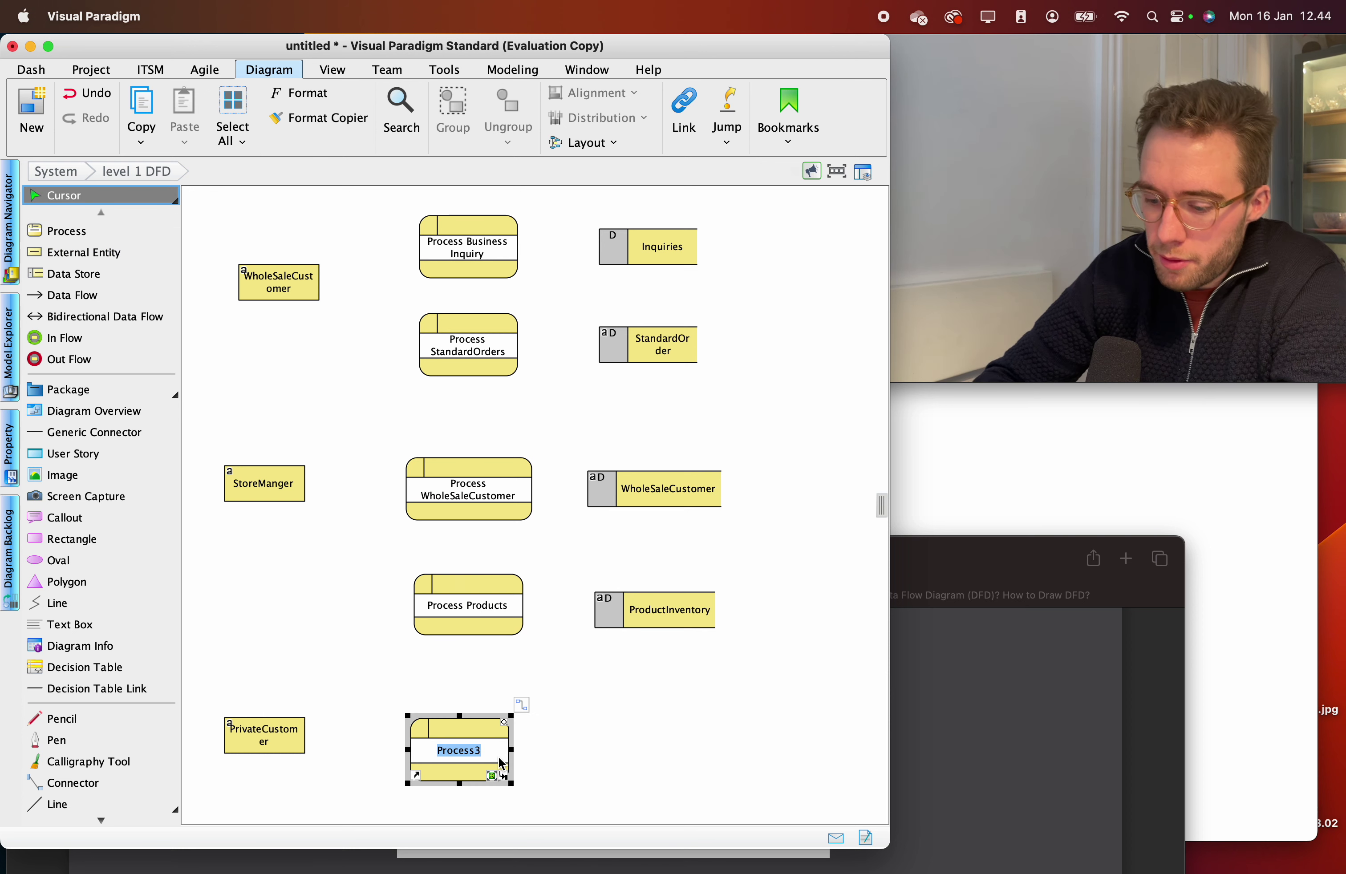
pyautogui.write('Pr')
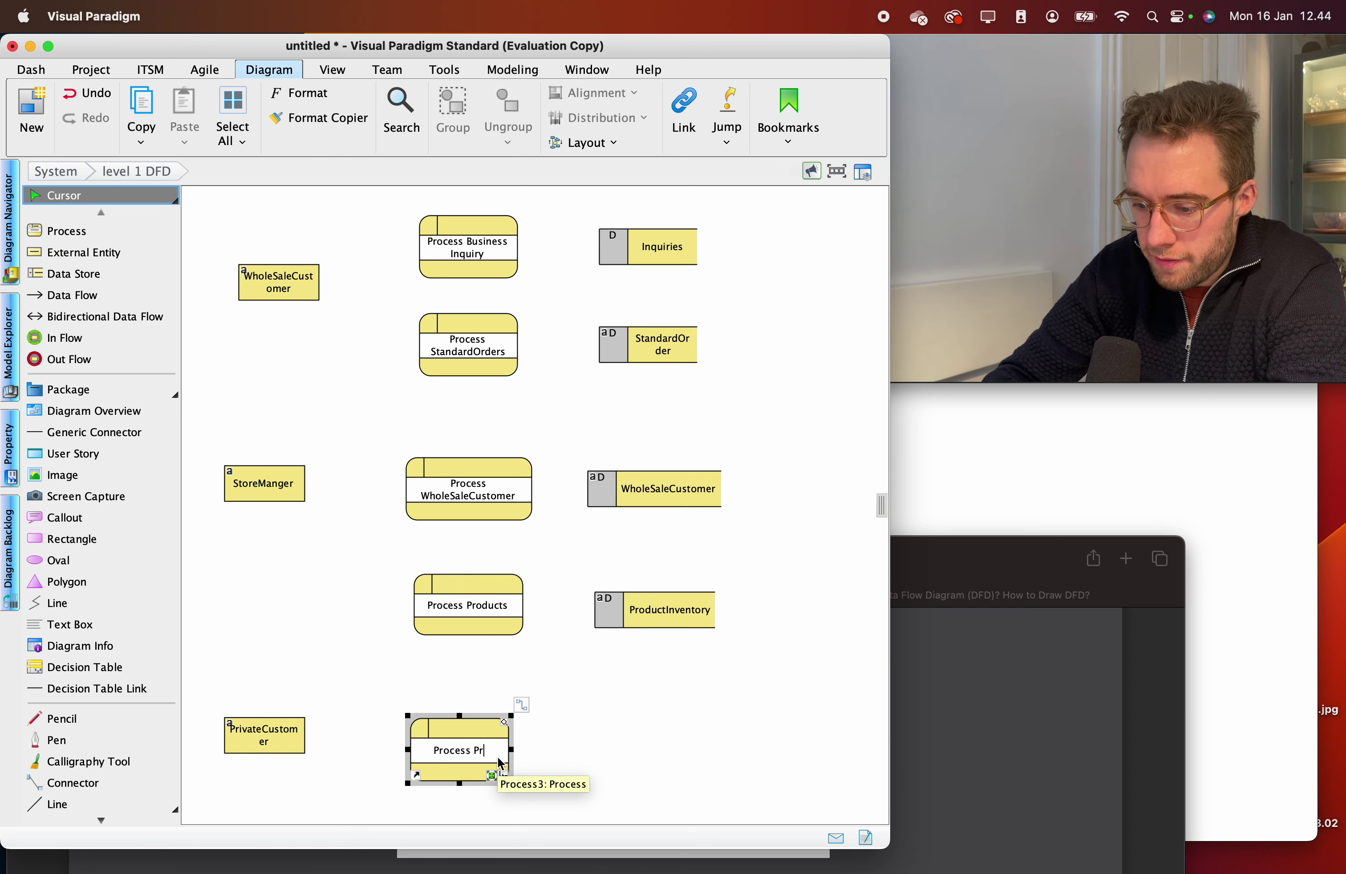
pyautogui.press('BackSpace')
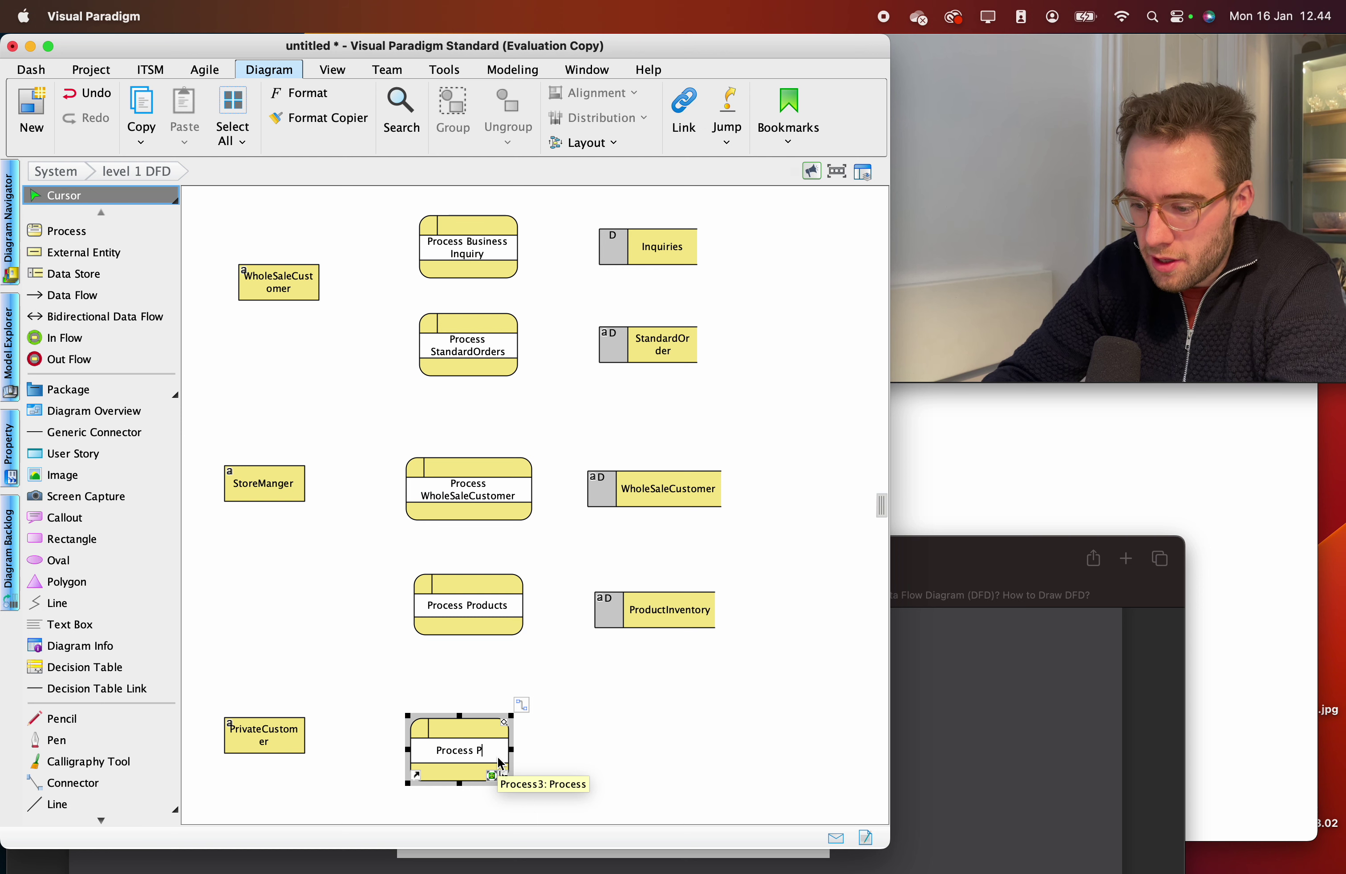
pyautogui.write('Home')
pyautogui.press('BackSpace')
pyautogui.press('BackSpace')
pyautogui.press('BackSpace')
pyautogui.press('BackSpace')
pyautogui.press('BackSpace')
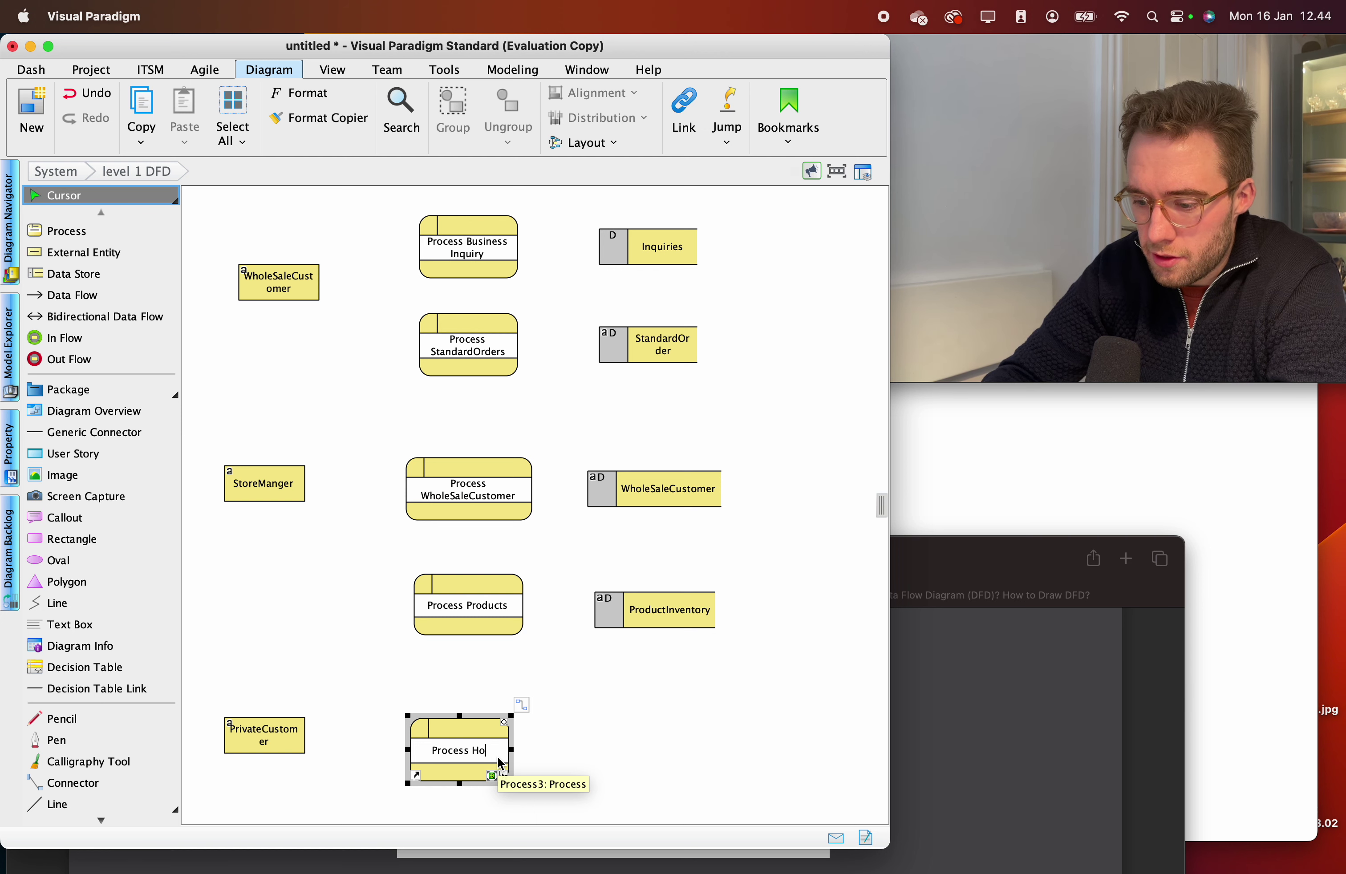
pyautogui.write('View')
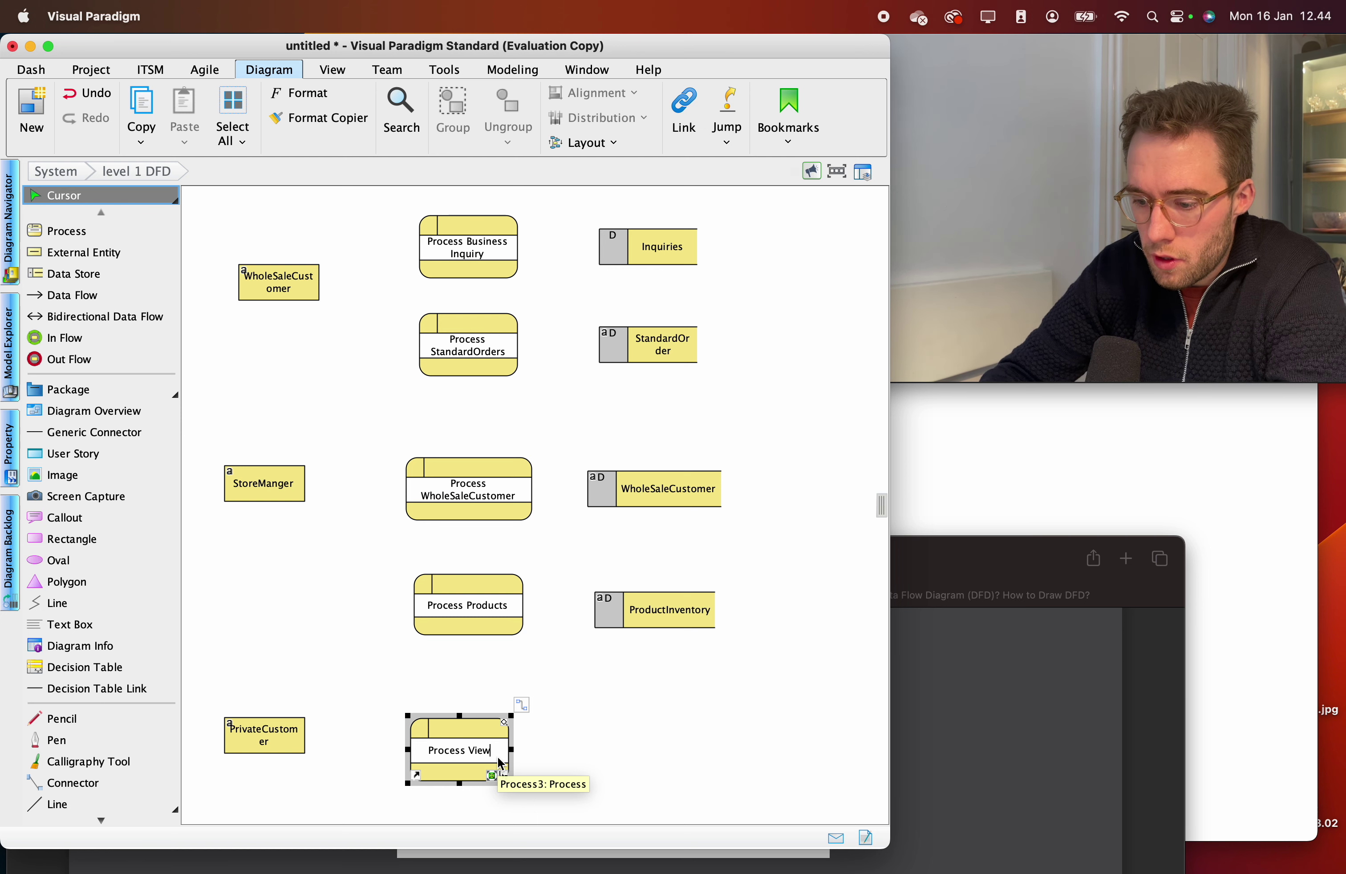
pyautogui.doubleClick(475, 746)
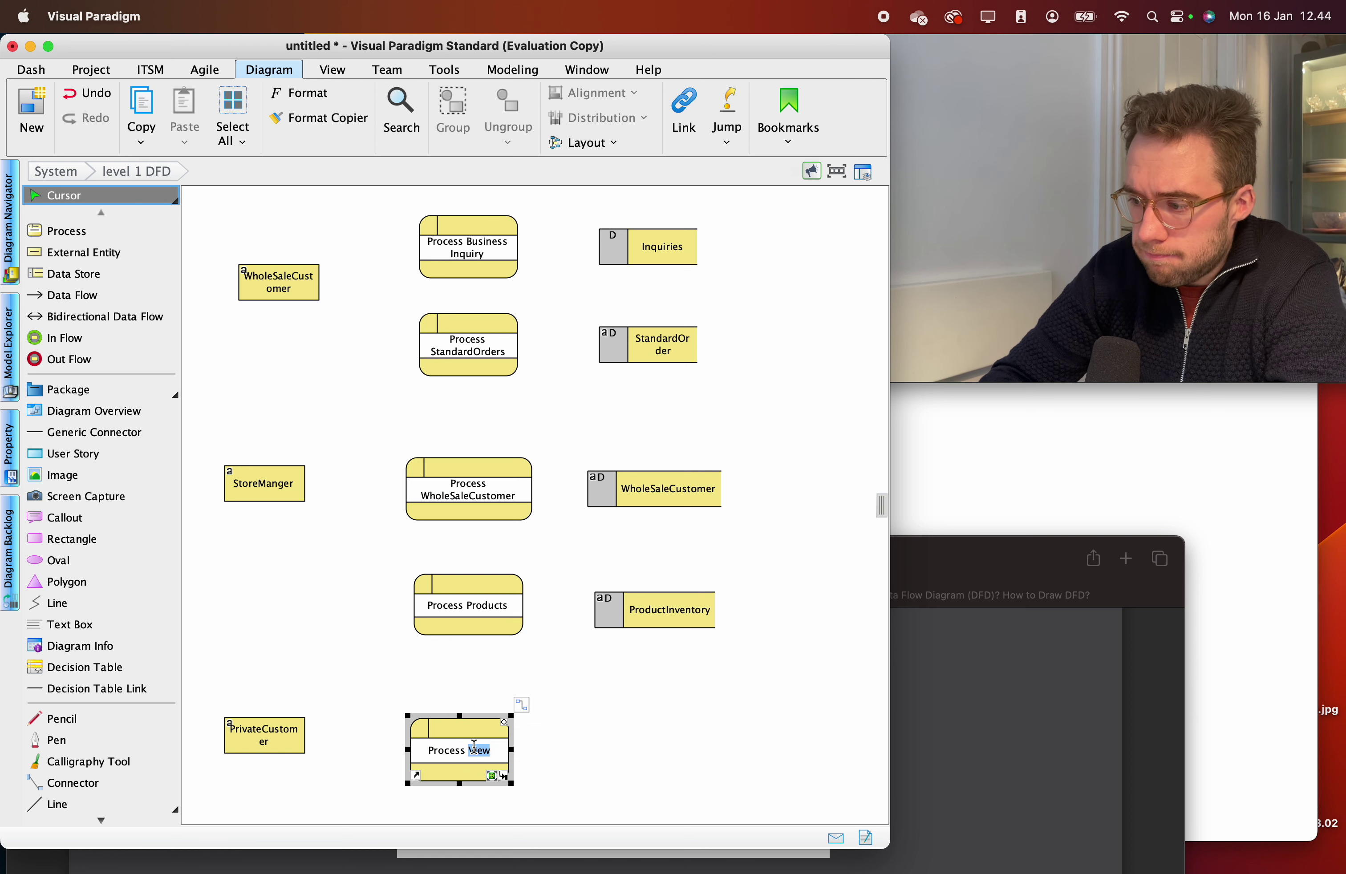
pyautogui.press('BackSpace')
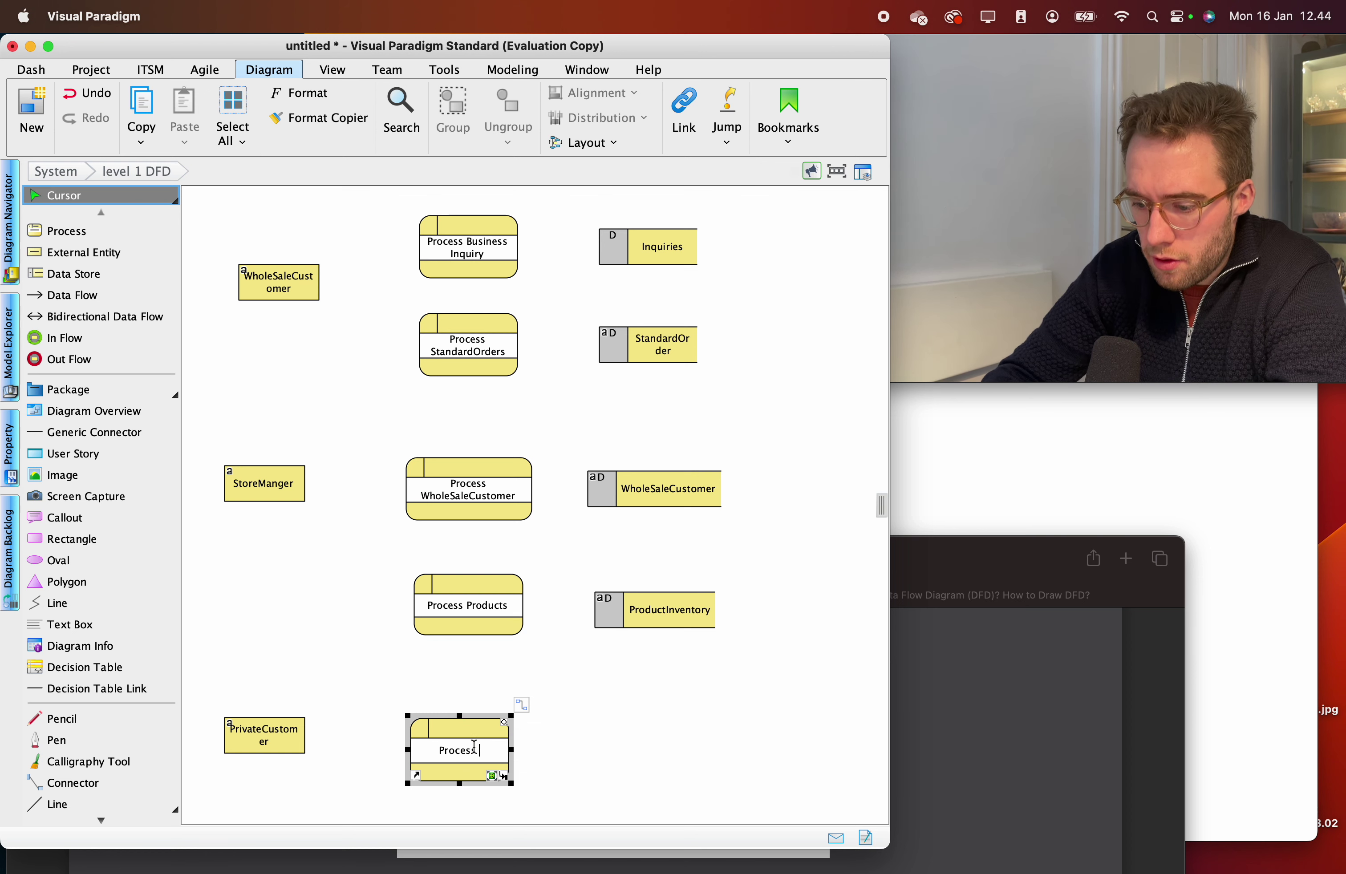
pyautogui.press('Return')
pyautogui.write('Adj')
pyautogui.press('BackSpace')
pyautogui.press('BackSpace')
pyautogui.press('BackSpace')
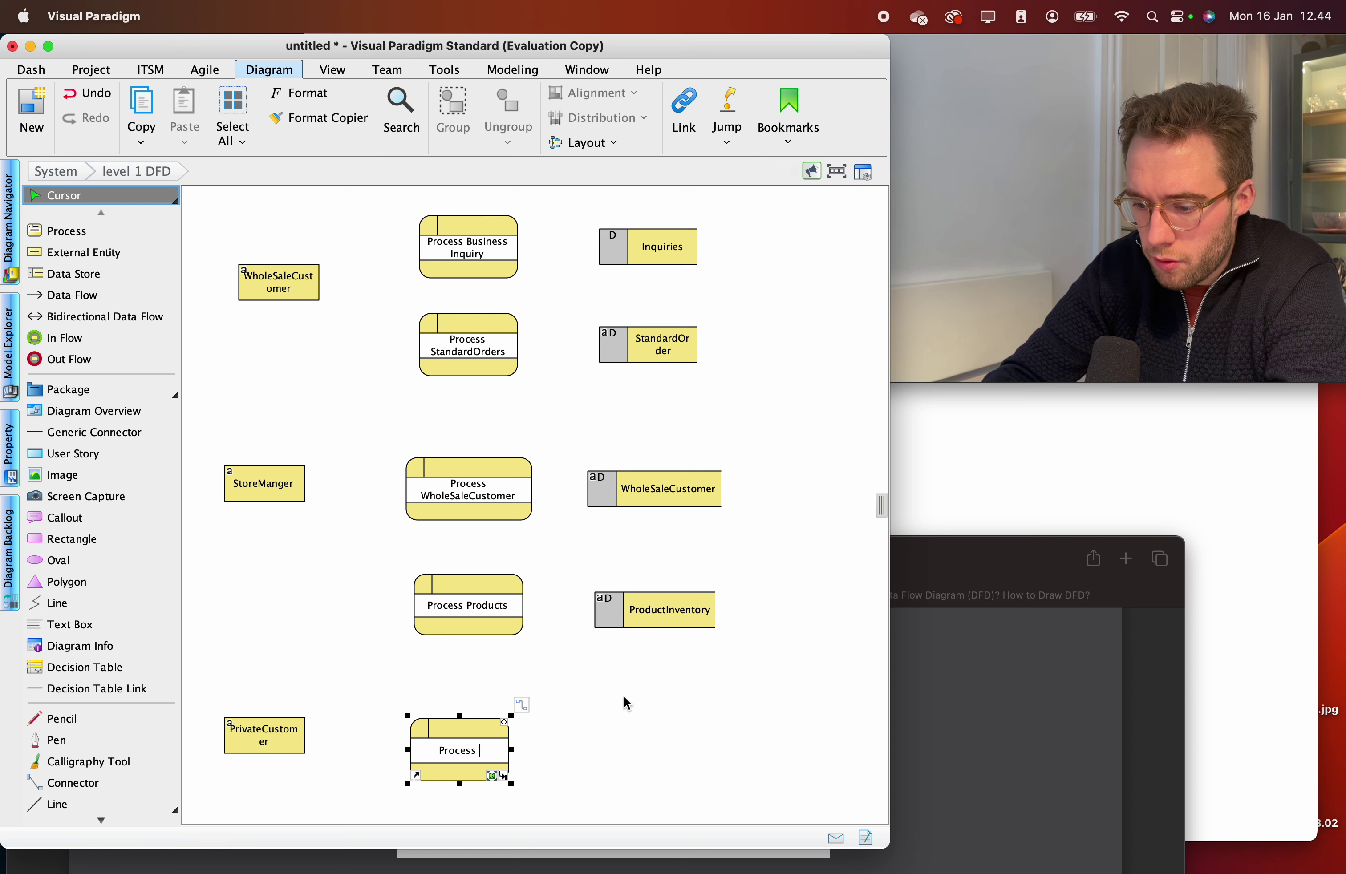
pyautogui.write('Adjust')
pyautogui.press('BackSpace')
pyautogui.press('BackSpace')
pyautogui.press('BackSpace')
pyautogui.press('BackSpace')
pyautogui.press('BackSpace')
pyautogui.press('BackSpace')
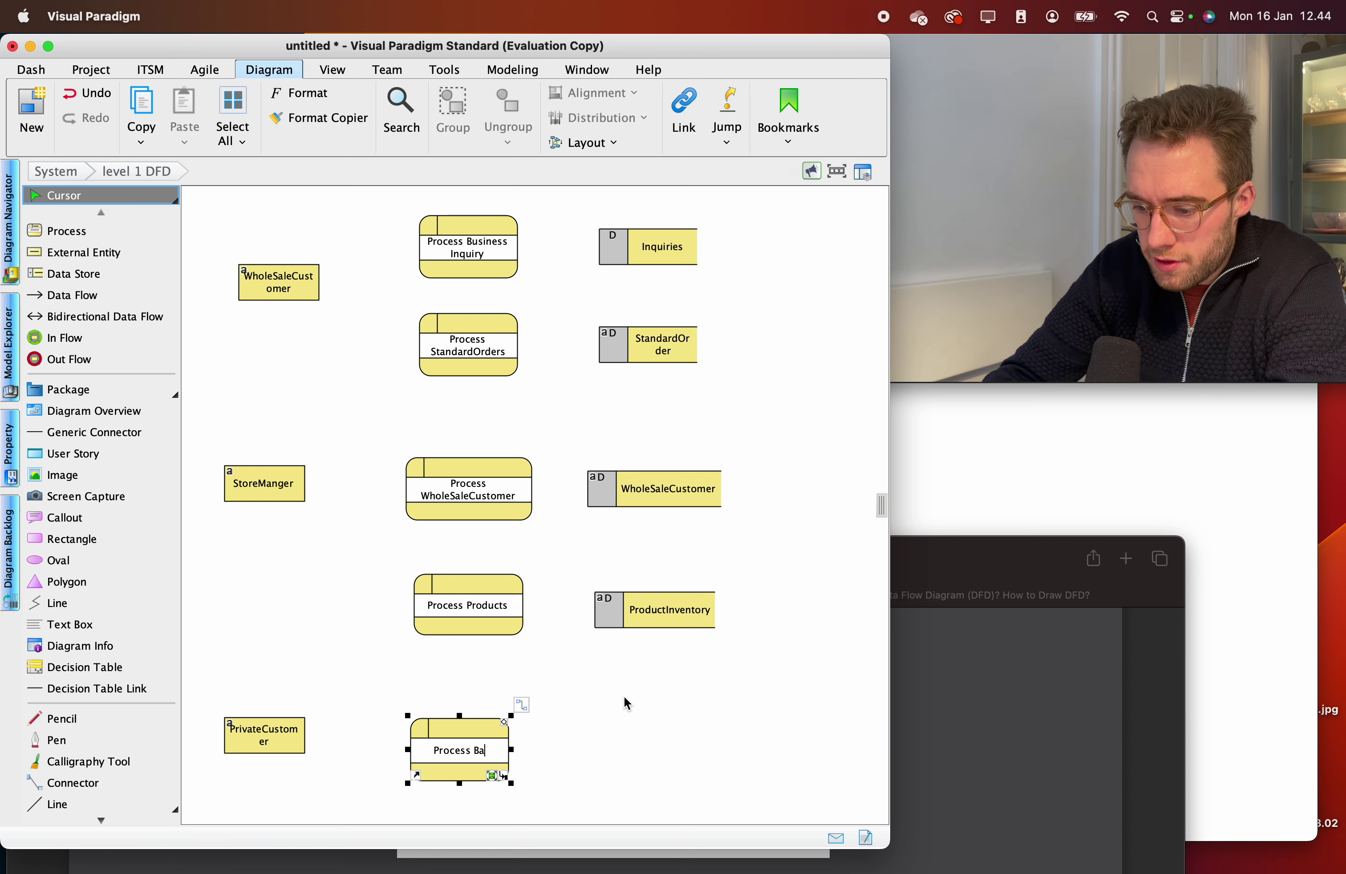
# Complete the new process's name as "Process WebSite".
pyautogui.write('WebSite')
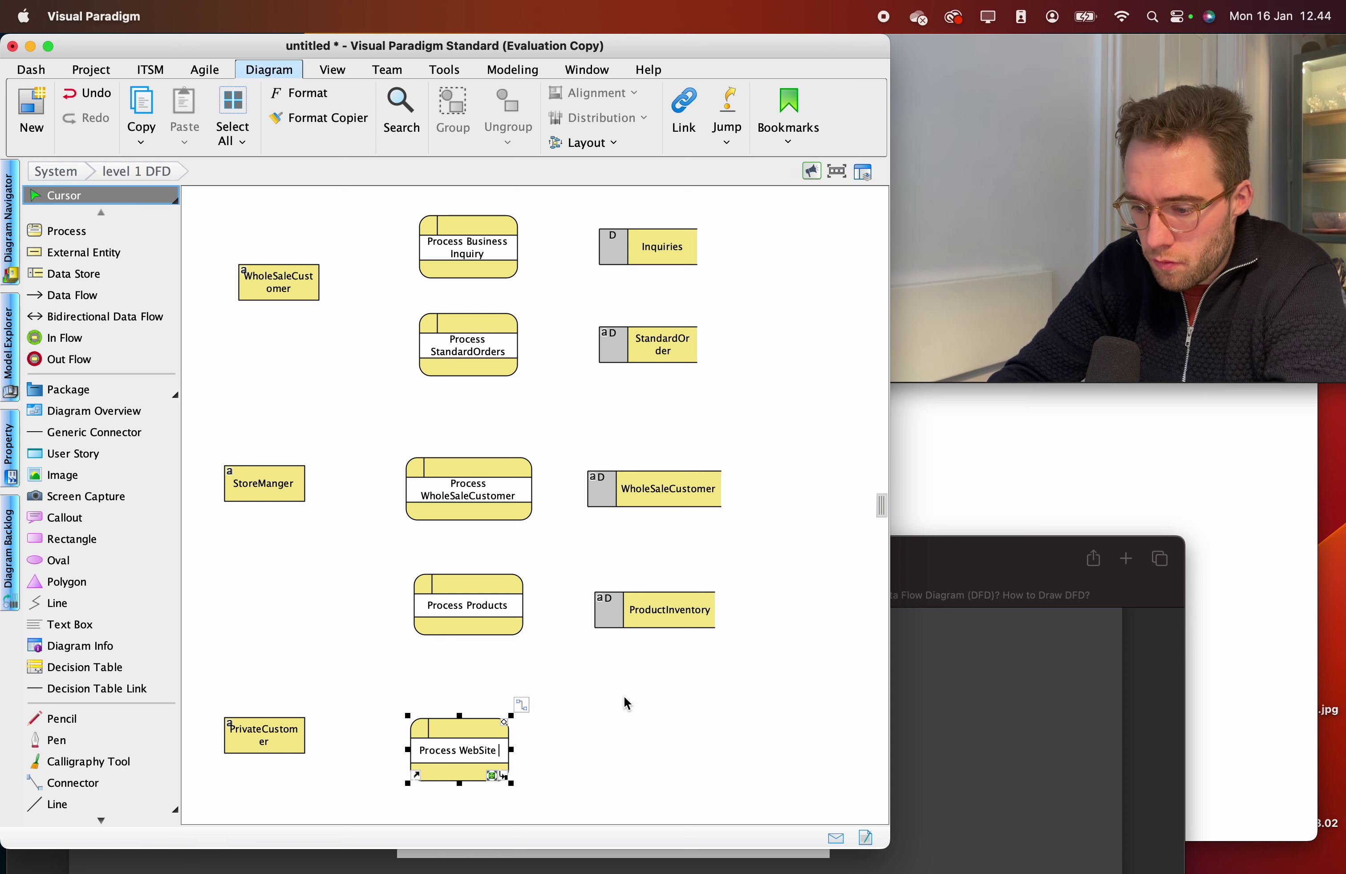
pyautogui.press('Return')
pyautogui.click(602, 684)
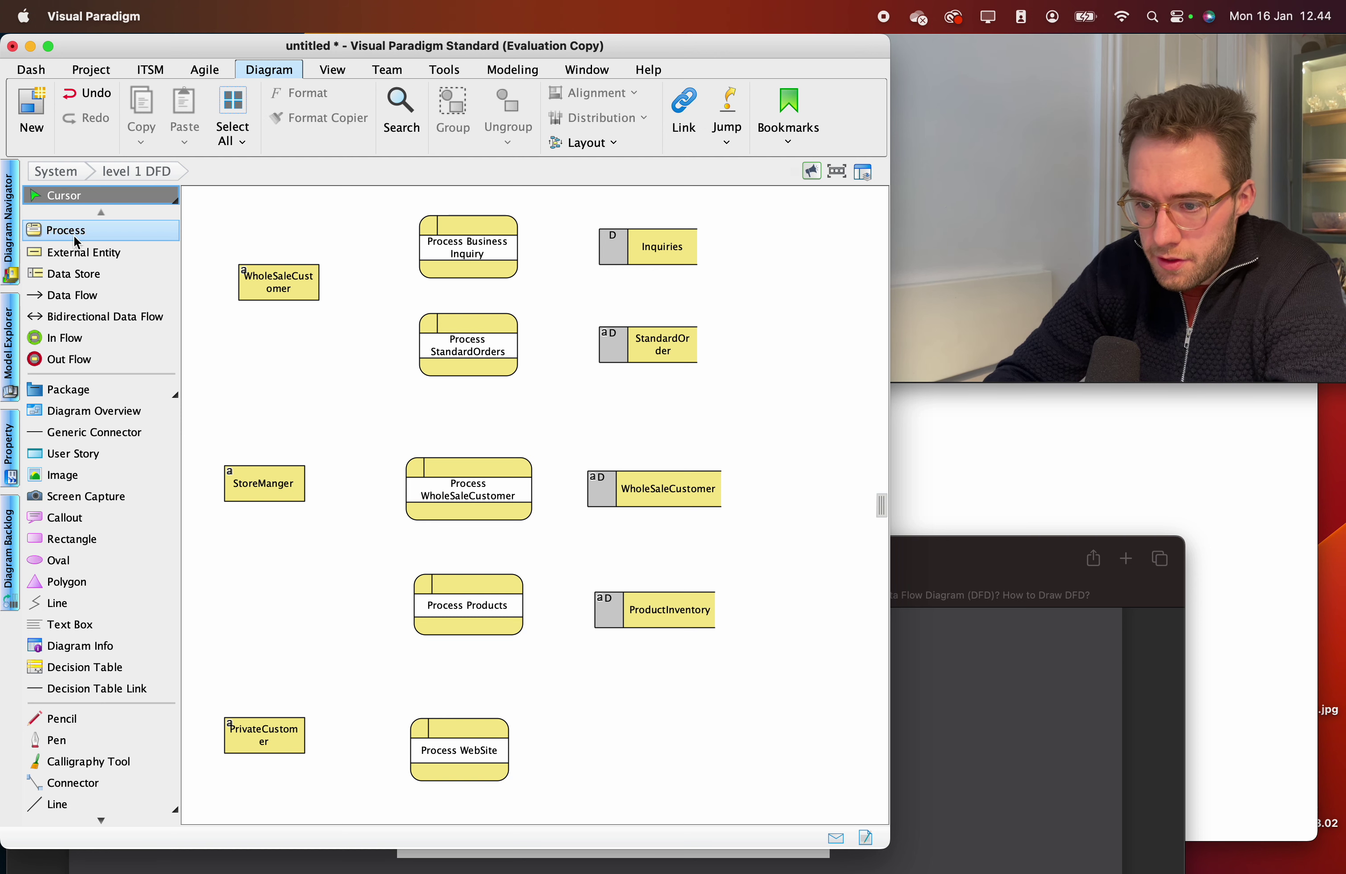
# Add a data store named "WebSite Data" and place it under ProductInventory, level with the Process WebSite process.
pyautogui.click(92, 276)
pyautogui.click(667, 737)
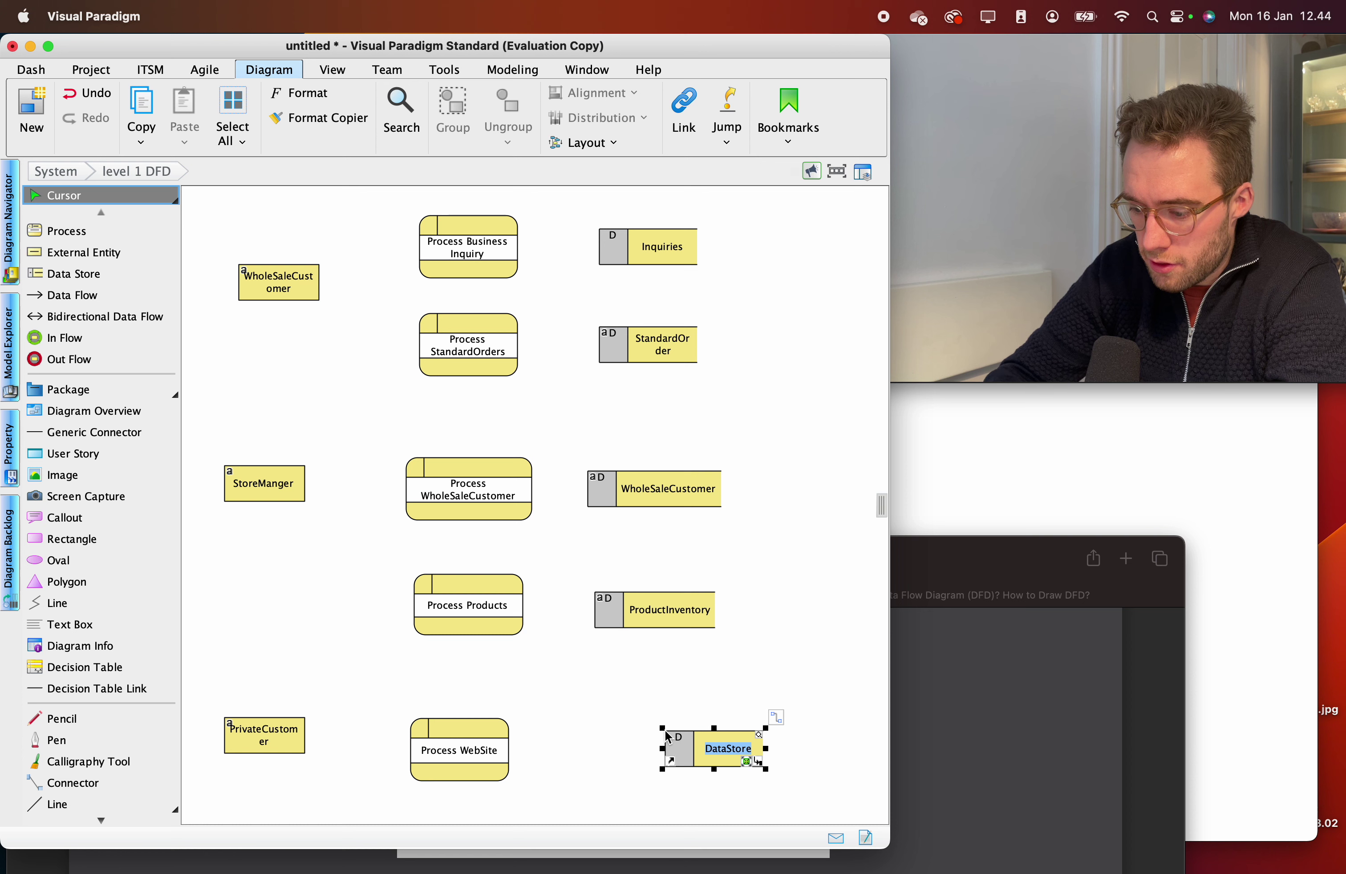
pyautogui.write('WebSite')
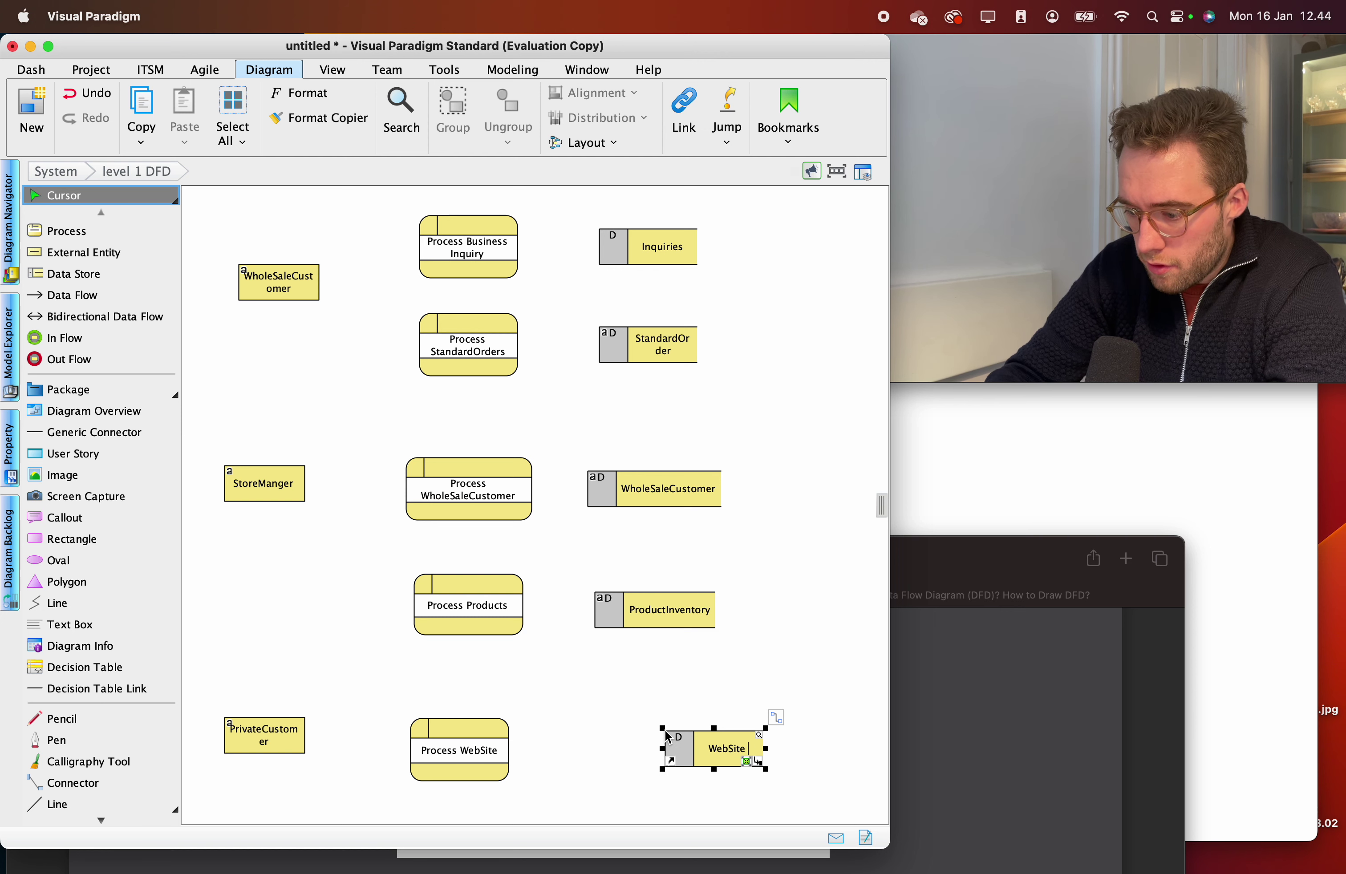
pyautogui.write('Data')
pyautogui.click(541, 751)
pyautogui.moveTo(710, 749); pyautogui.dragTo(642, 753)
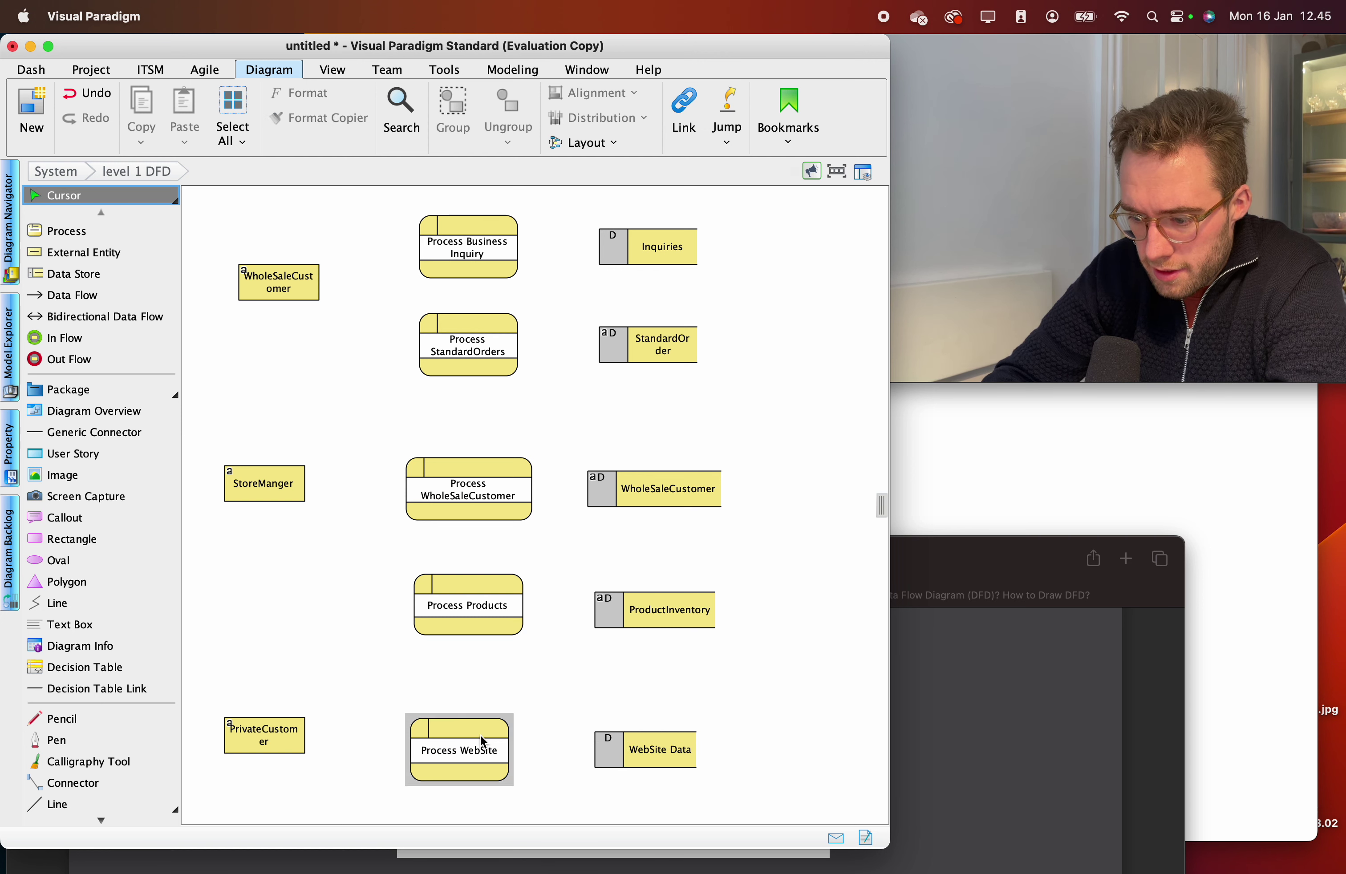
# Move the Process WebSite process level with the PrivateCustomer entity and rename it "Show WebSite".
pyautogui.moveTo(460, 732); pyautogui.dragTo(455, 717)
pyautogui.click(427, 740)
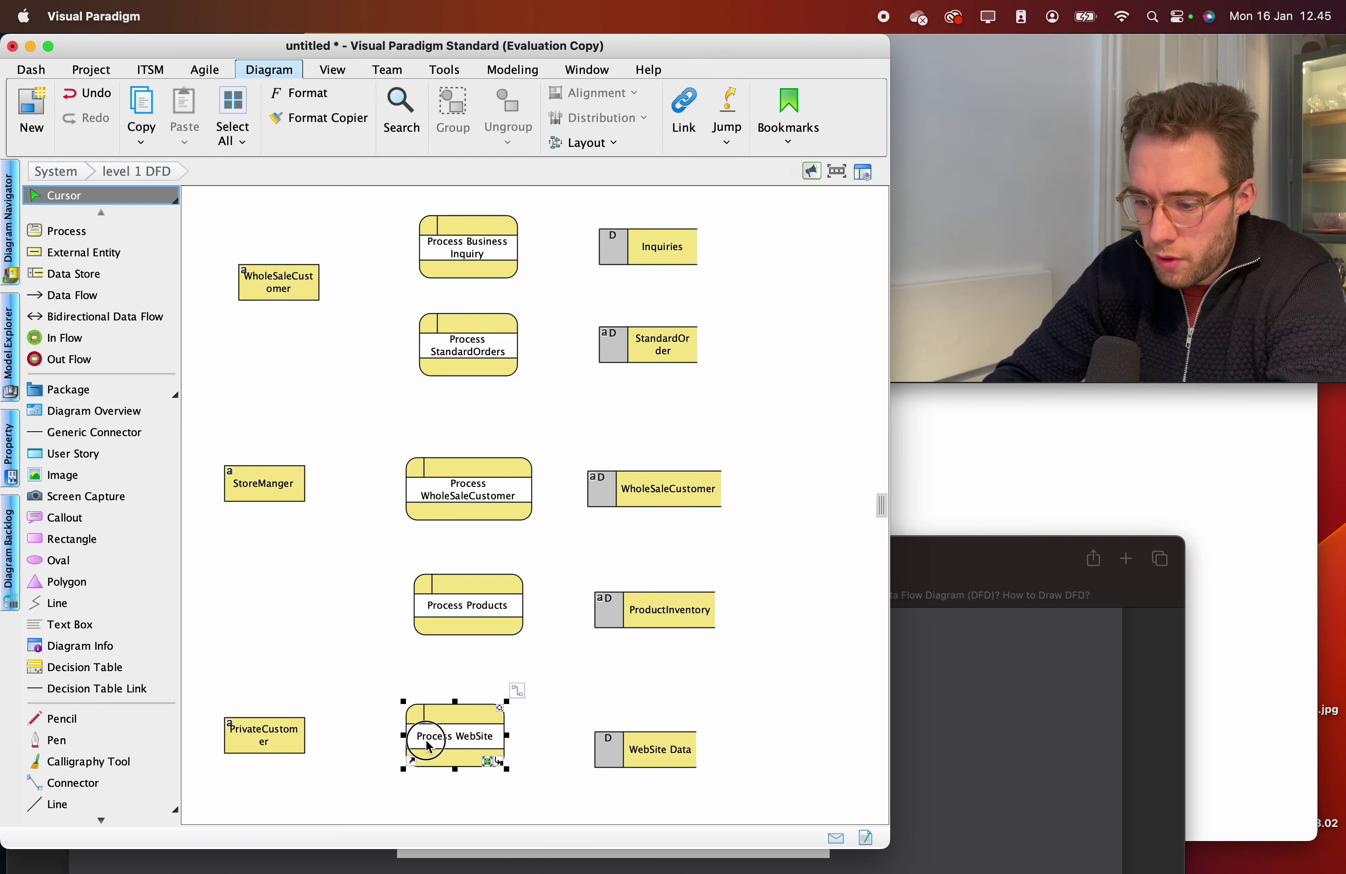
pyautogui.doubleClick(426, 738)
pyautogui.press('BackSpace')
pyautogui.press('Delete')
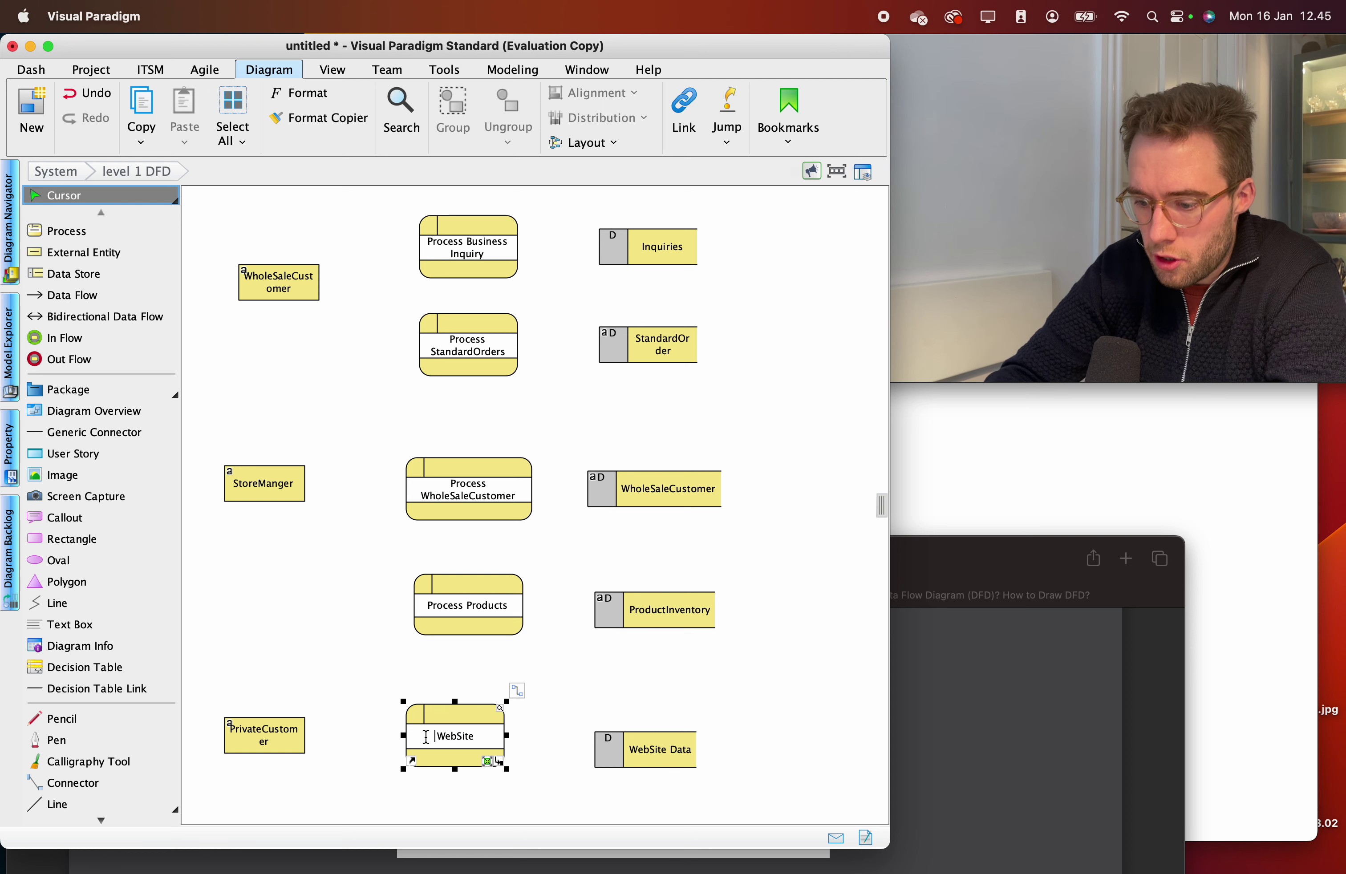
pyautogui.write('F')
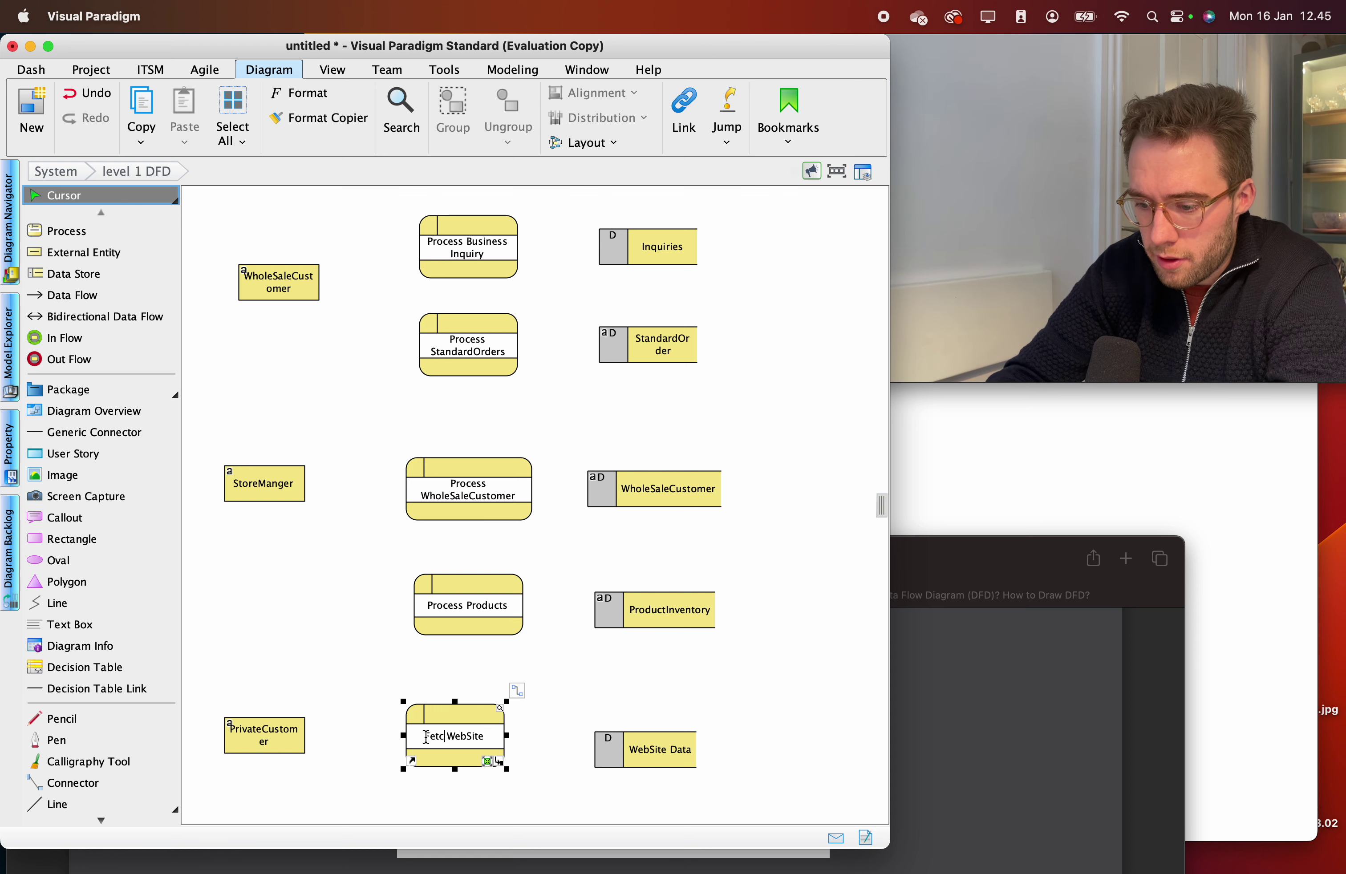
pyautogui.press('BackSpace')
pyautogui.write('Show')
pyautogui.click(406, 664)
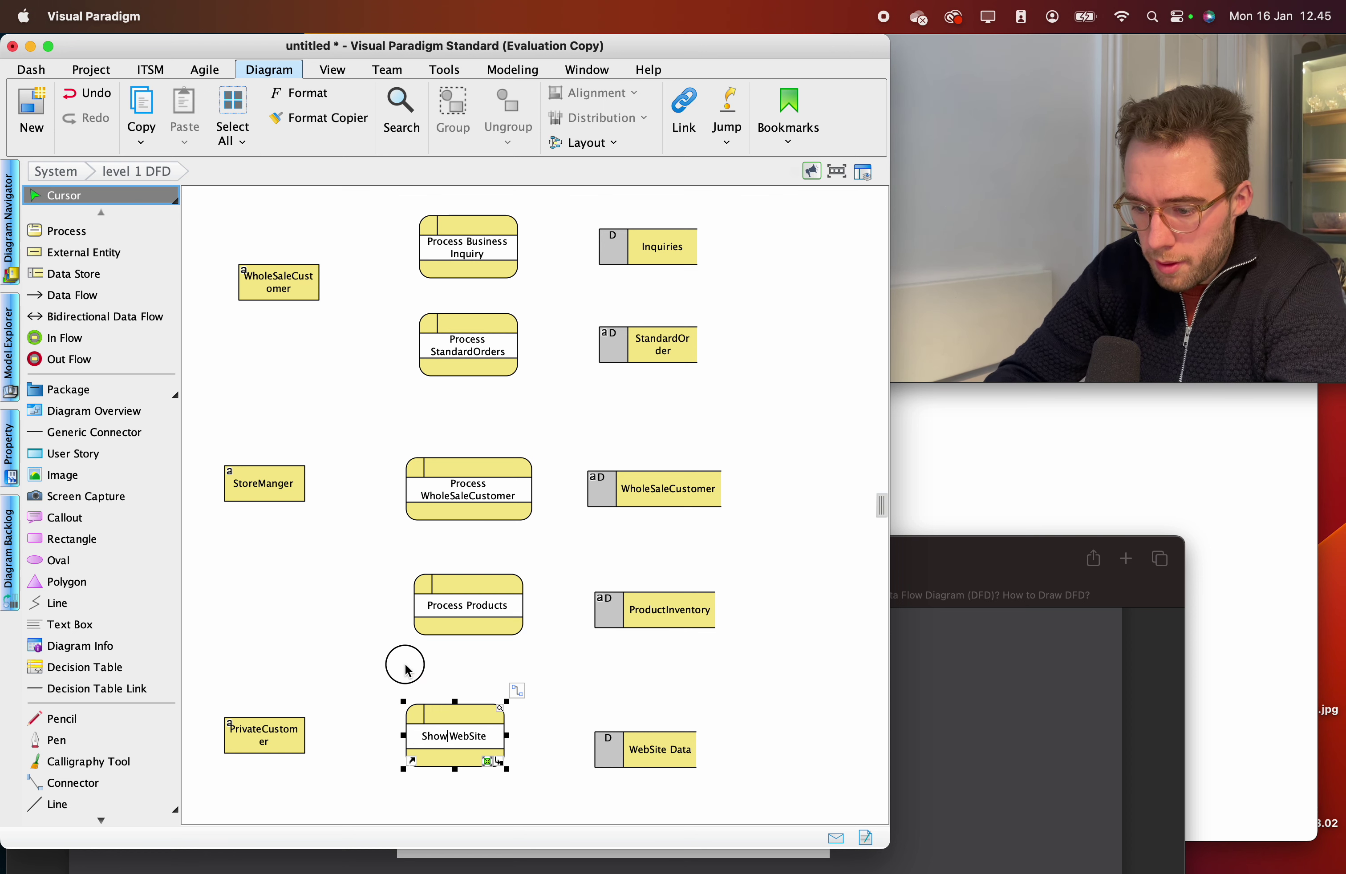
# Move the WebSite Data data store up so it is level with Show WebSite, and select the PrivateCustomer entity.
pyautogui.moveTo(649, 732); pyautogui.dragTo(641, 716)
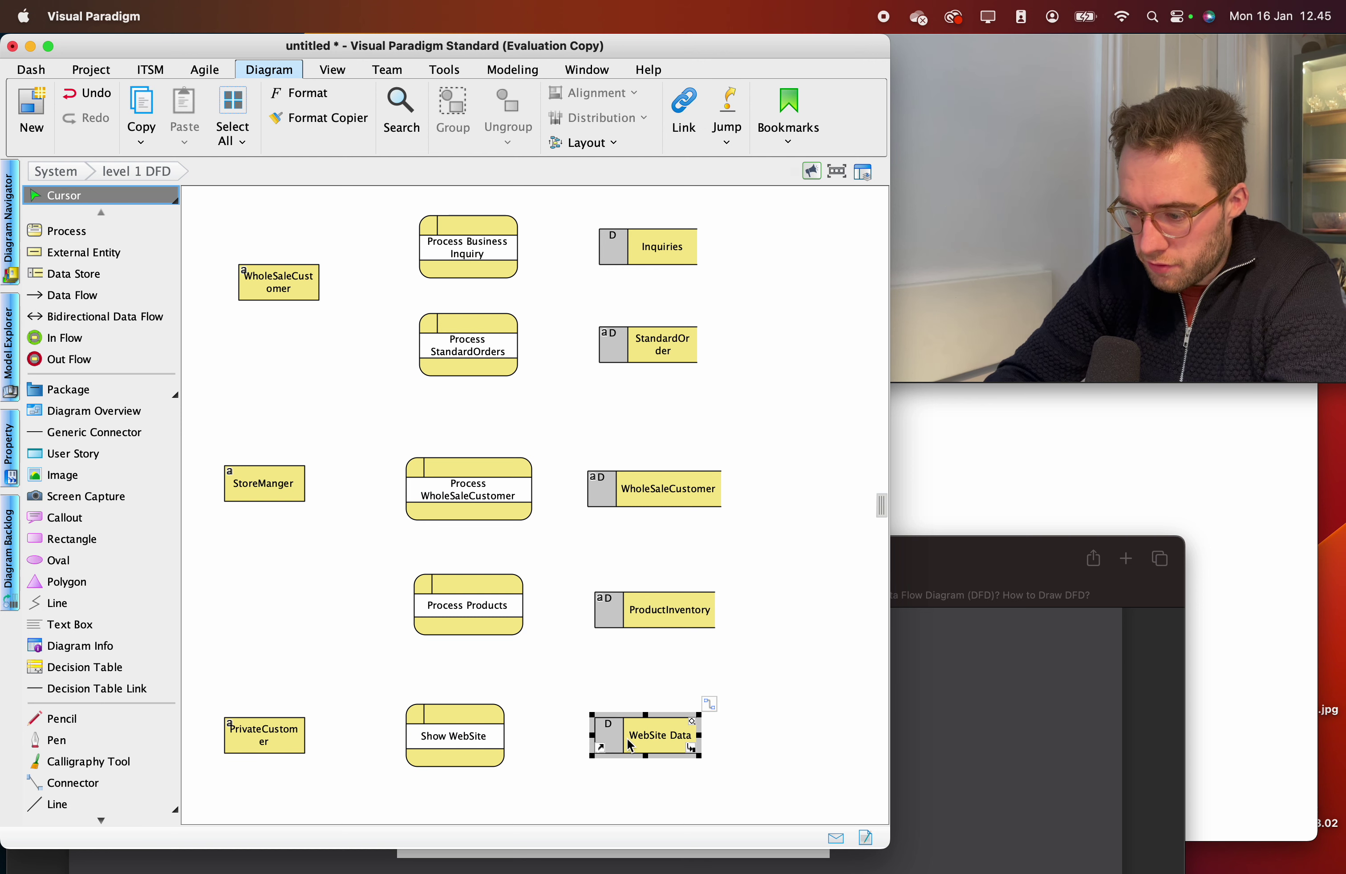
pyautogui.click(278, 733)
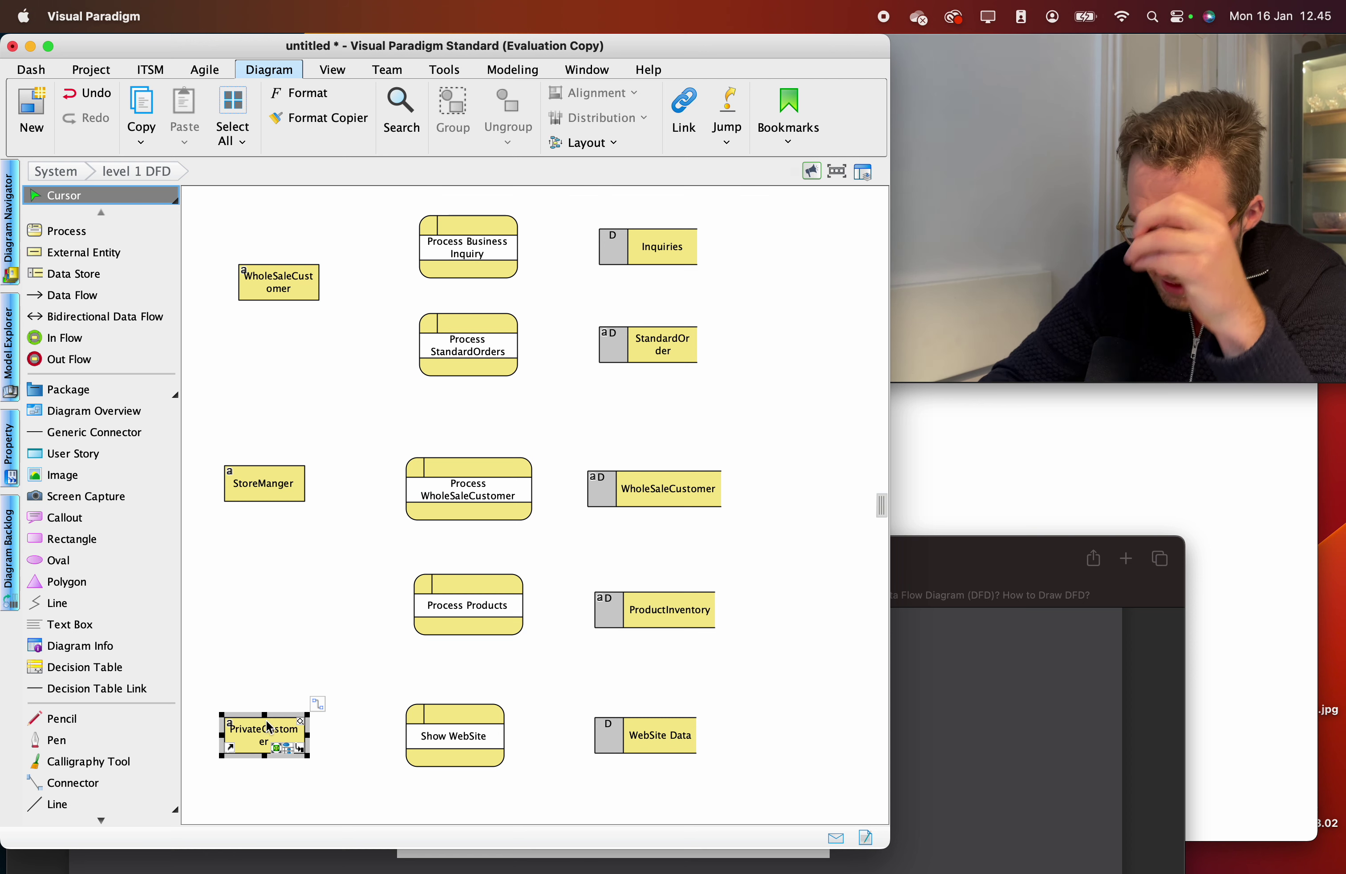
# Move the browser window with the DFD tutorial down to uncover the document behind it.
pyautogui.doubleClick(243, 731)
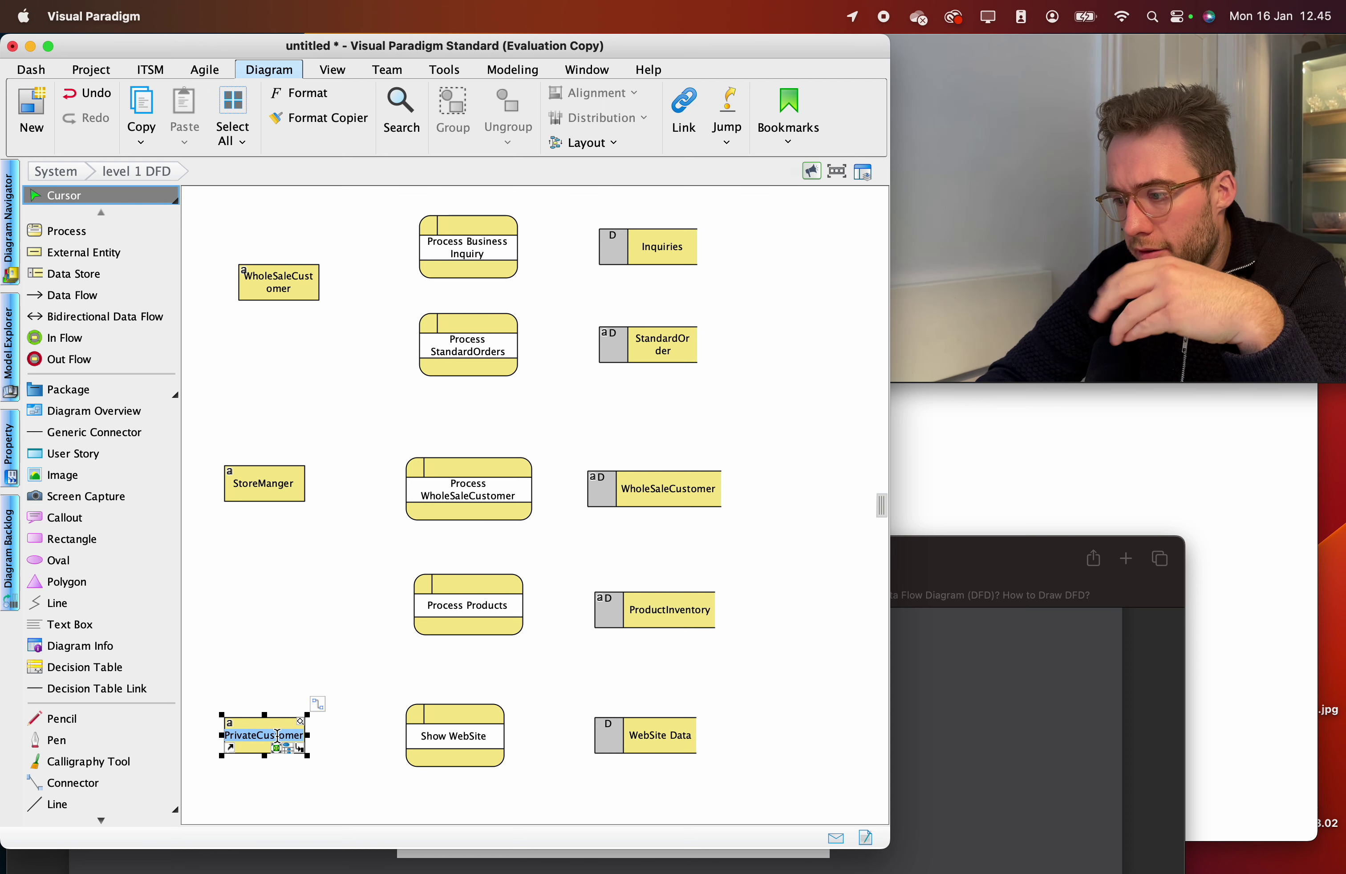
pyautogui.click(385, 701)
pyautogui.click(925, 709)
pyautogui.moveTo(925, 563); pyautogui.dragTo(937, 815)
pyautogui.click(797, 689)
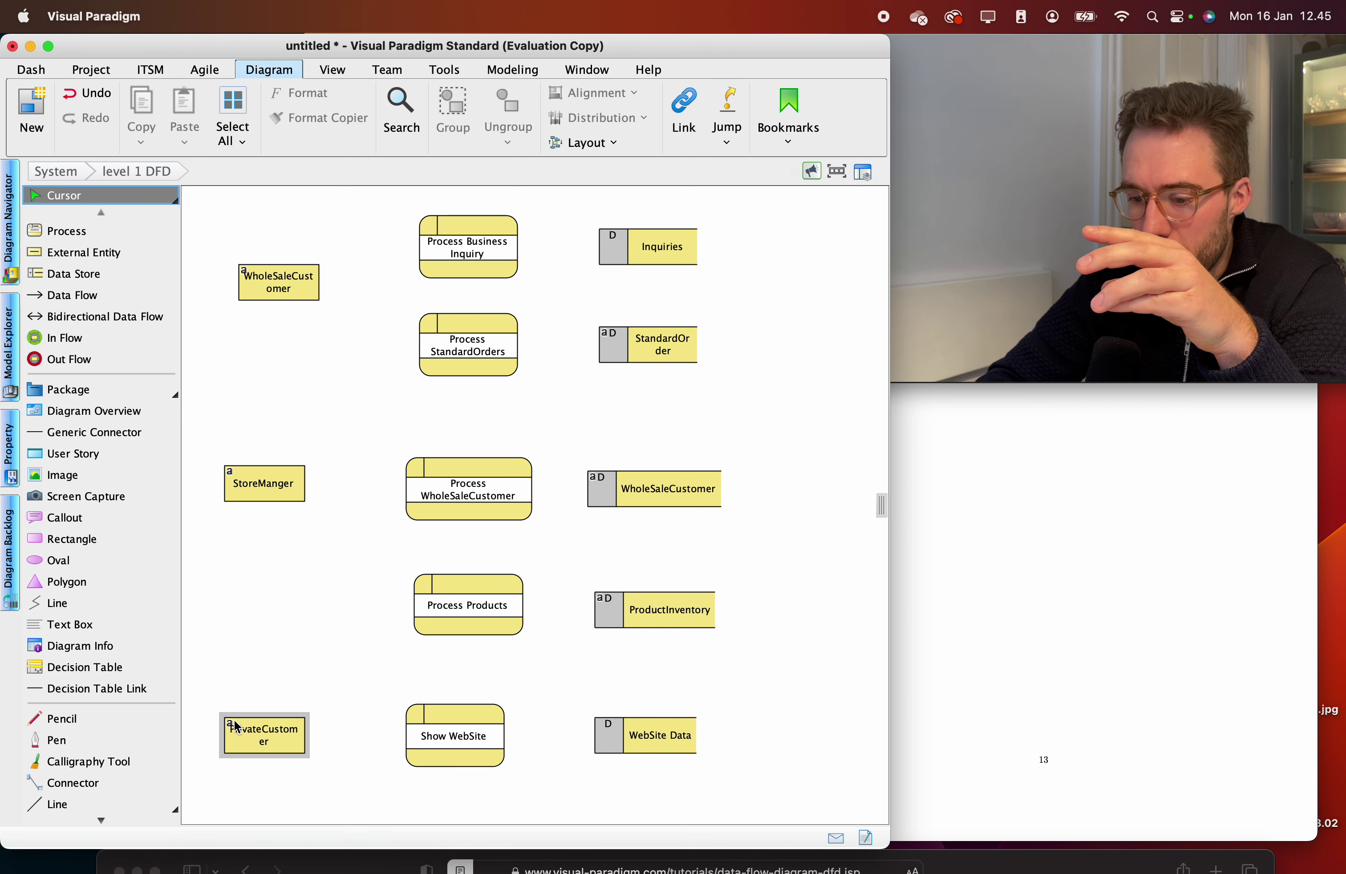
# Delete the Show WebSite process and the WebSite Data data store together from the diagram.
pyautogui.click(282, 732)
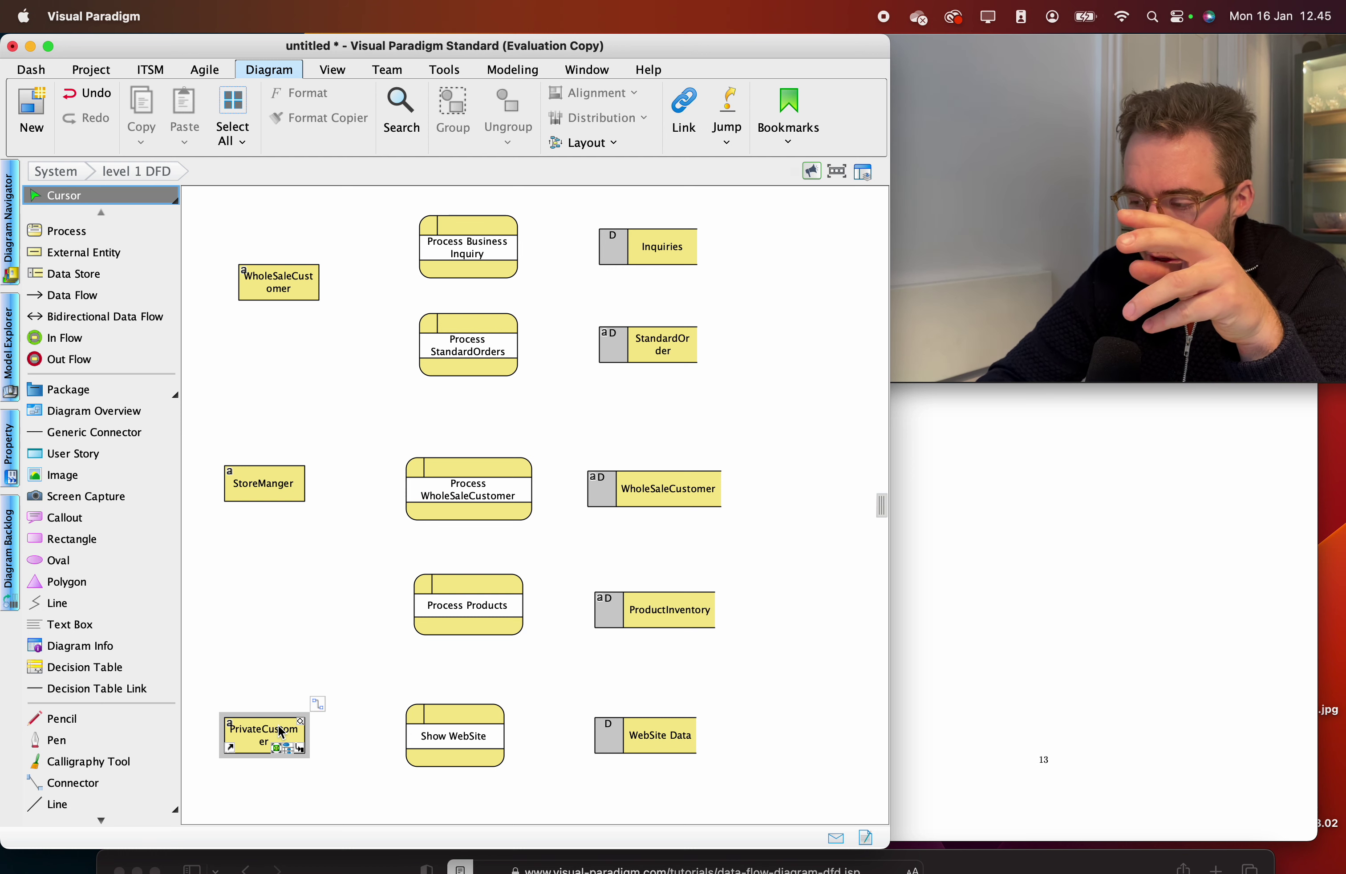
pyautogui.click(449, 720)
pyautogui.moveTo(361, 673); pyautogui.dragTo(764, 806)
pyautogui.press('Delete')
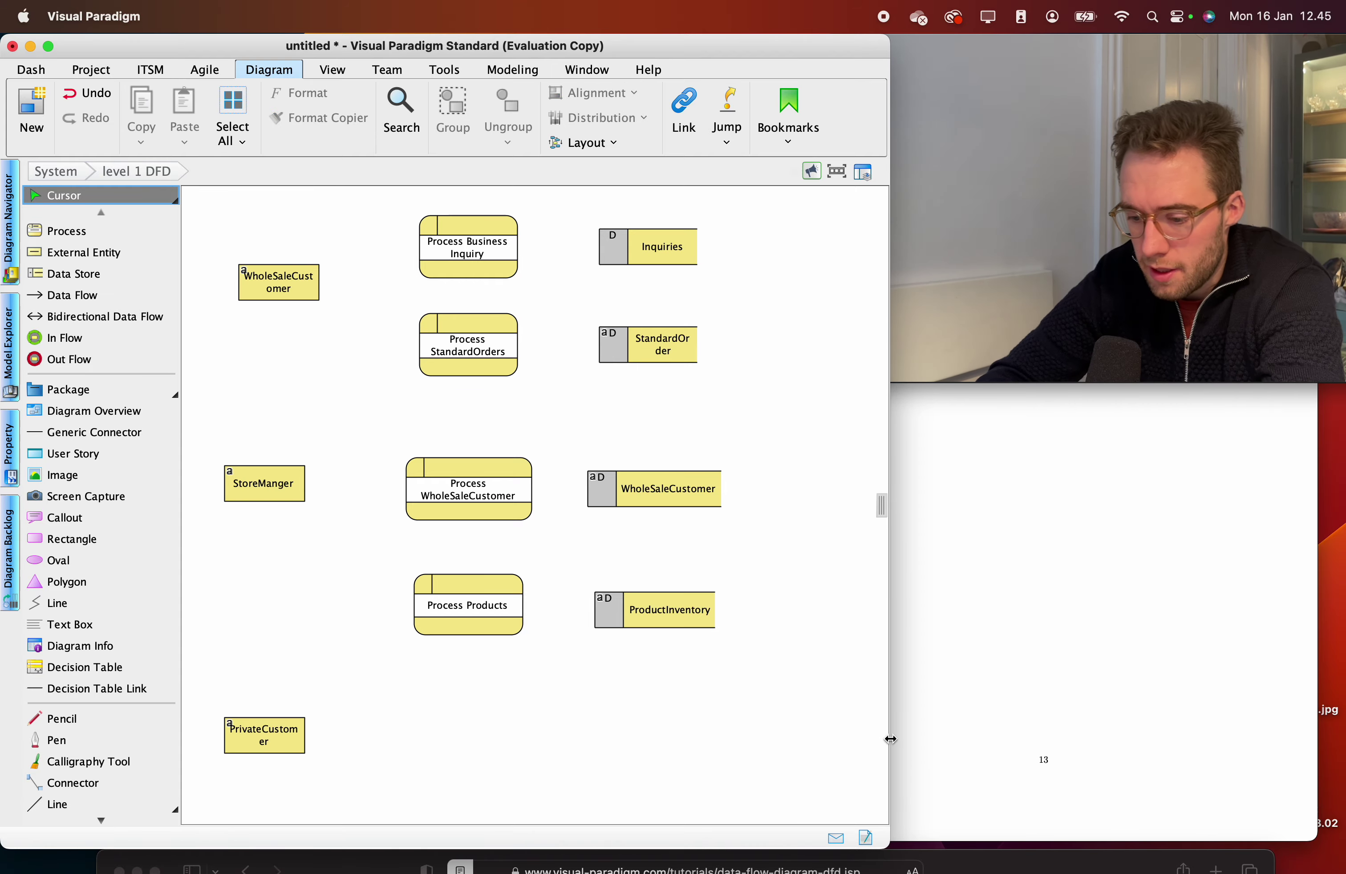
# Switch to the DFD tutorial in Safari and read how to wire elements with data flow connection lines.
pyautogui.hotkey('ctrl', 'Up')
pyautogui.click(677, 336)
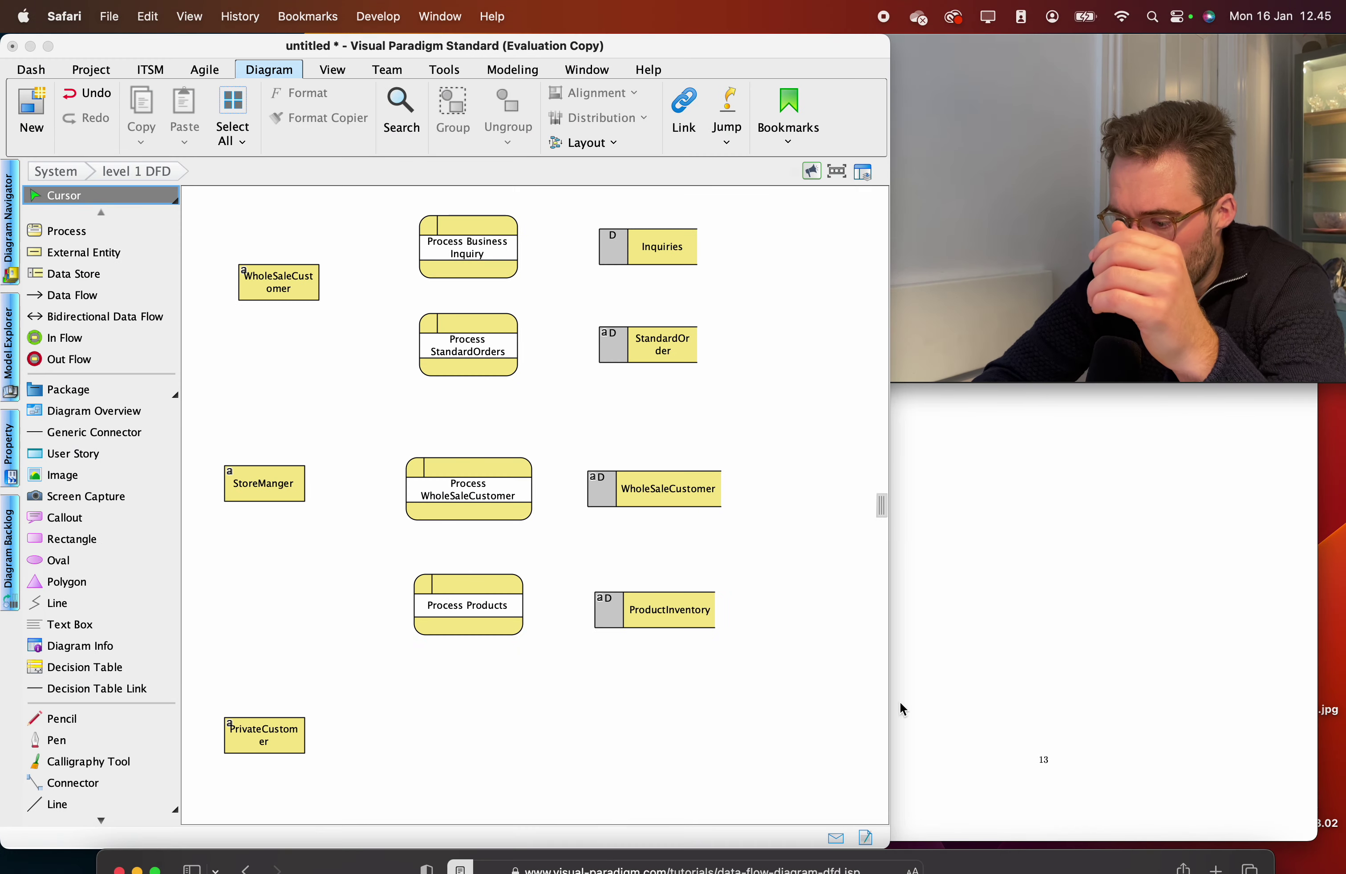
pyautogui.moveTo(970, 849); pyautogui.dragTo(832, 329)
pyautogui.scroll(-5, 881, 781)
pyautogui.scroll(-4, 709, 559)
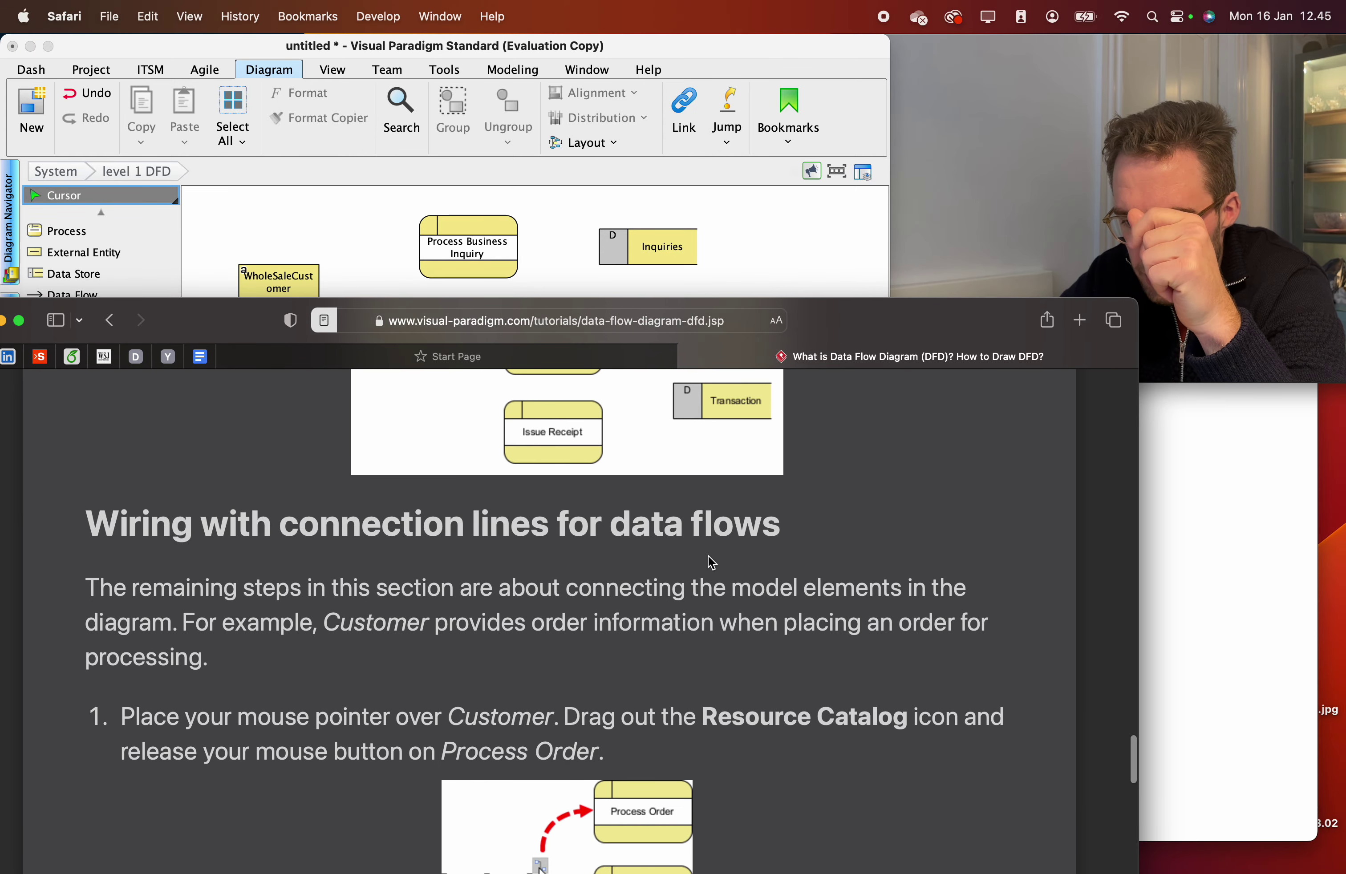
pyautogui.scroll(-1, 708, 556)
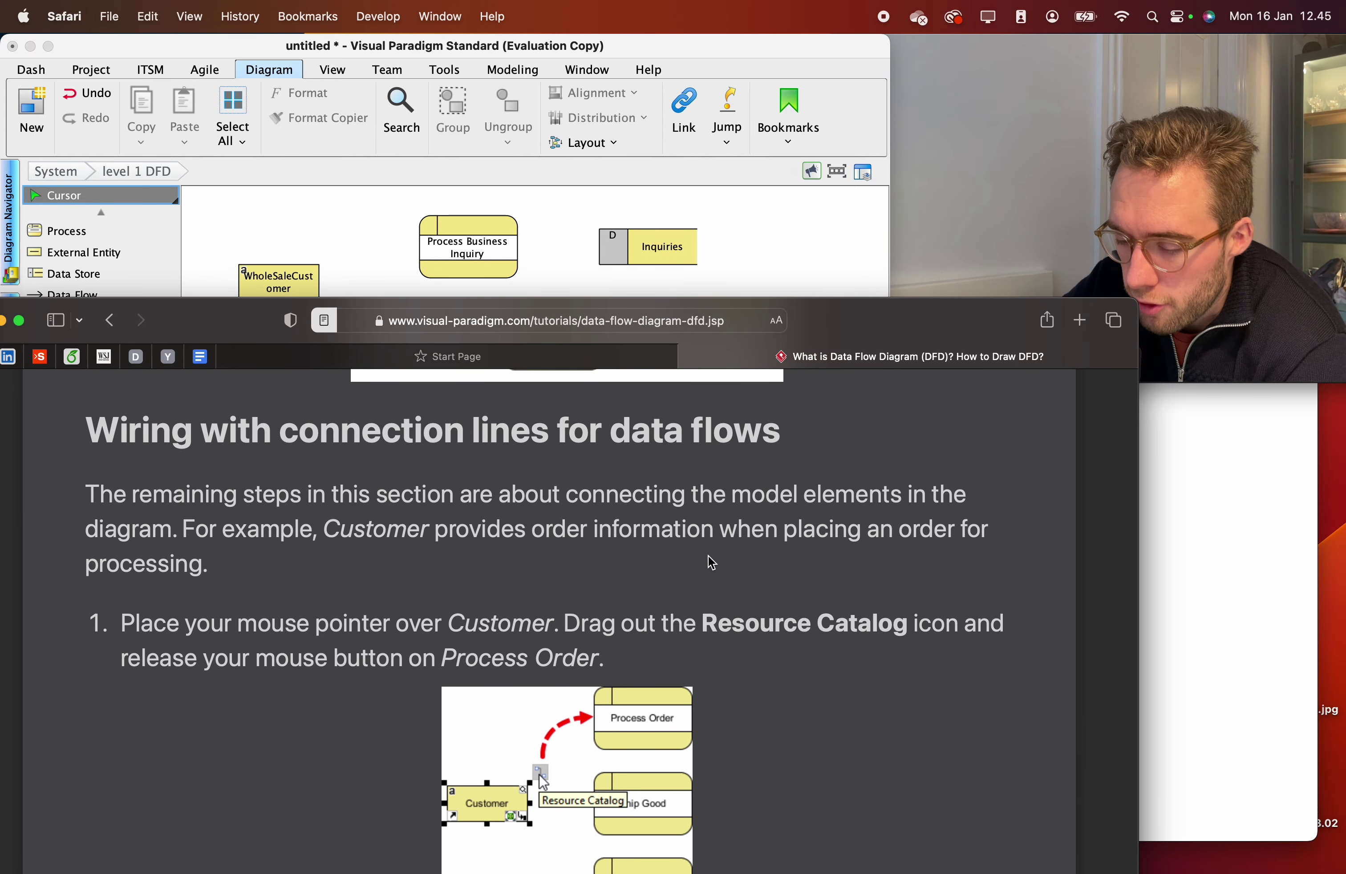
pyautogui.scroll(-2, 691, 532)
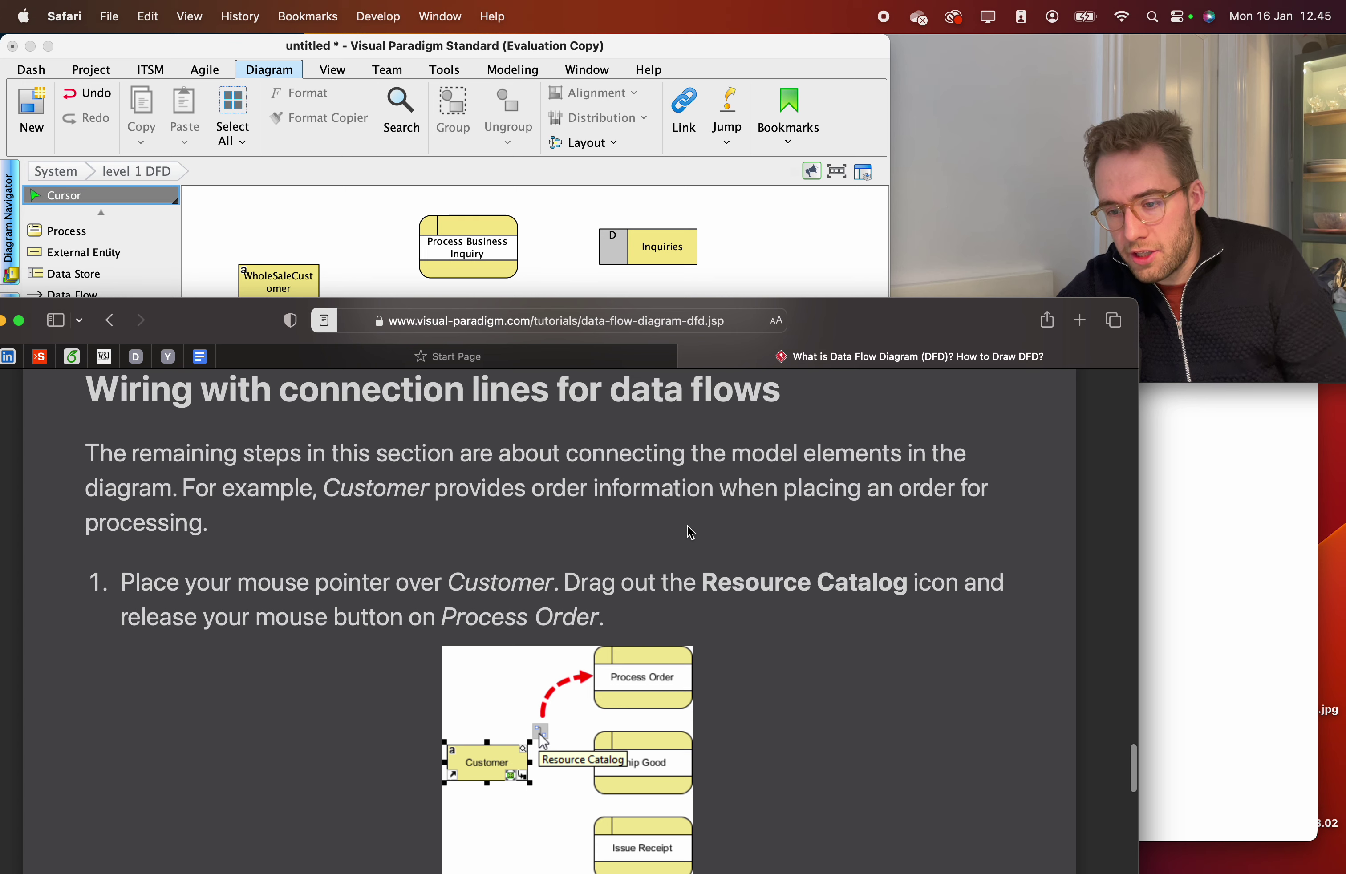
pyautogui.scroll(-1, 691, 532)
pyautogui.scroll(-1, 691, 532)
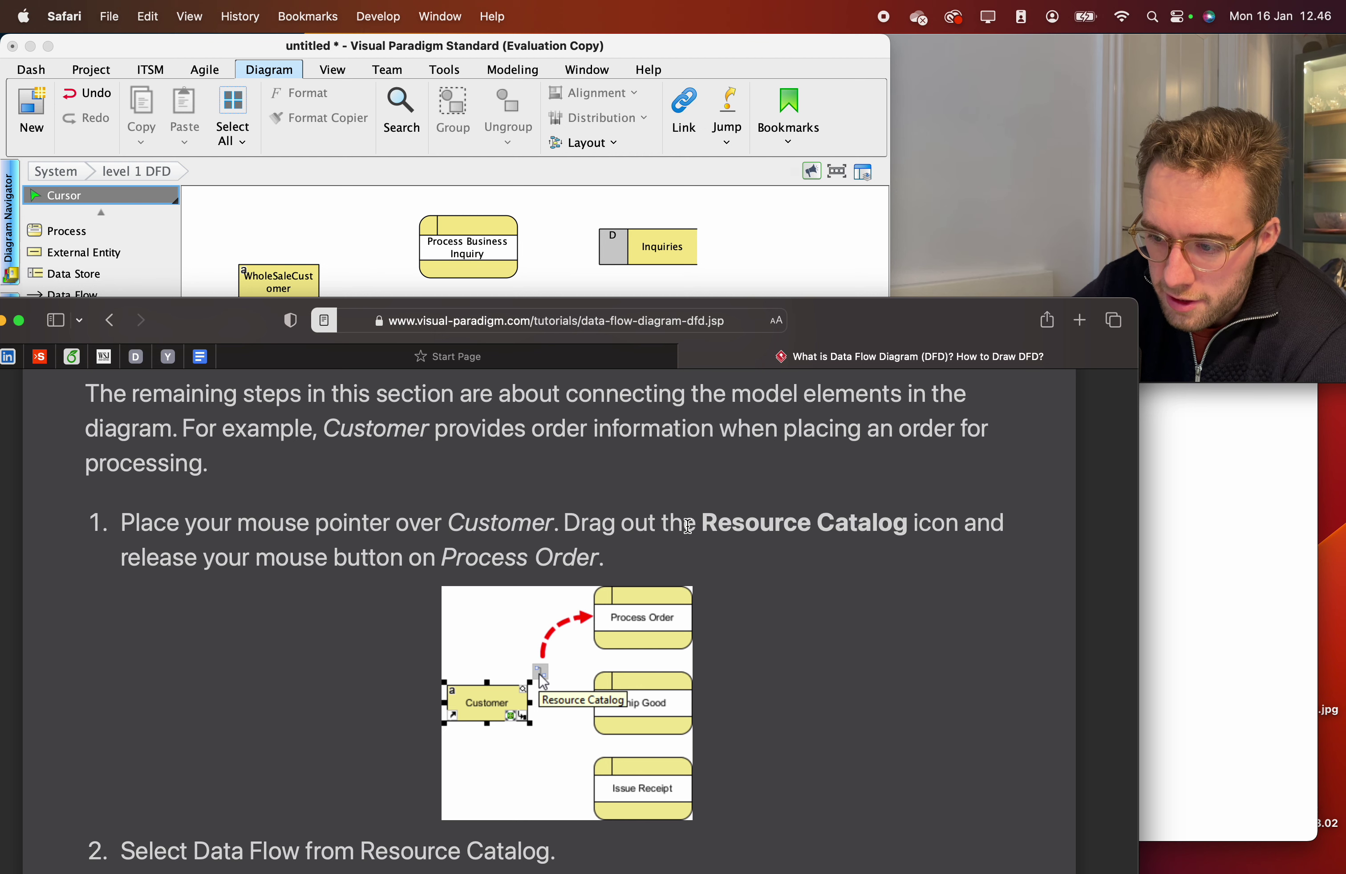
pyautogui.scroll(-1, 688, 525)
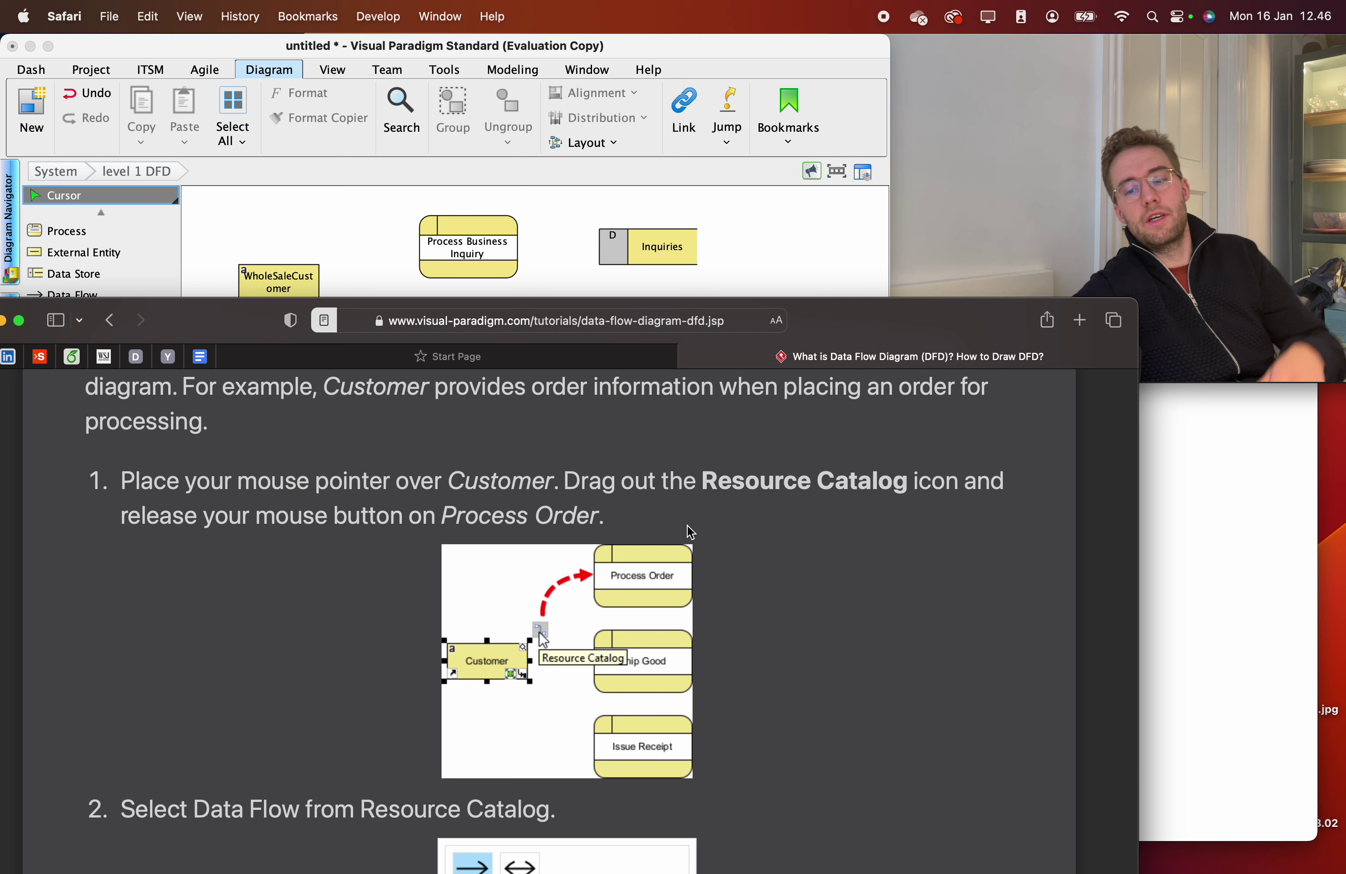
pyautogui.scroll(-2, 688, 532)
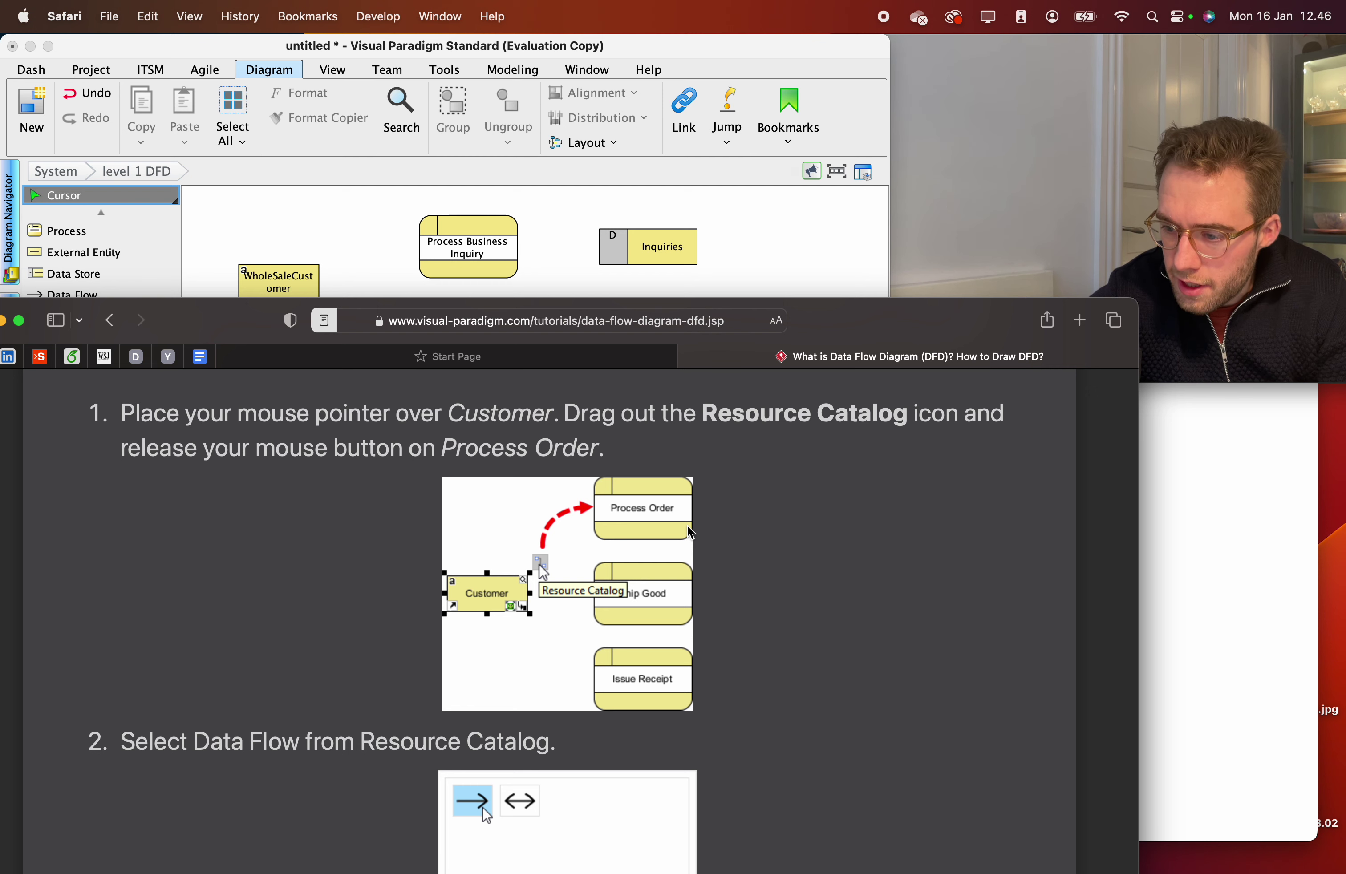
pyautogui.scroll(-2, 691, 534)
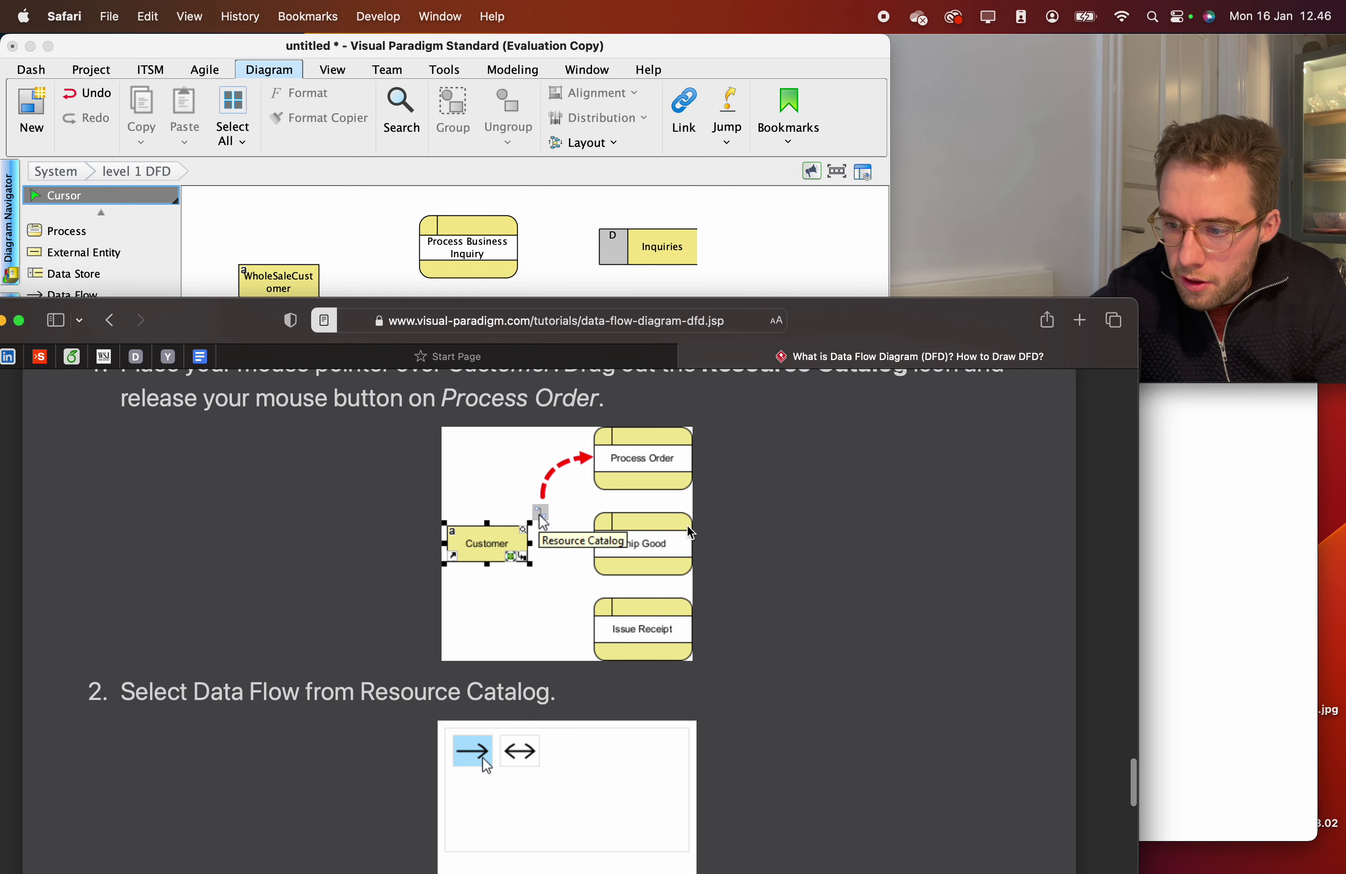
# Place the tutorial browser window beside the diagram, keeping its data flow instructions visible, and select the WholeSaleCustomer entity.
pyautogui.moveTo(828, 312); pyautogui.dragTo(1160, 384)
pyautogui.click(306, 278)
pyautogui.moveTo(363, 365); pyautogui.dragTo(879, 36)
pyautogui.moveTo(1015, 50); pyautogui.dragTo(1002, 352)
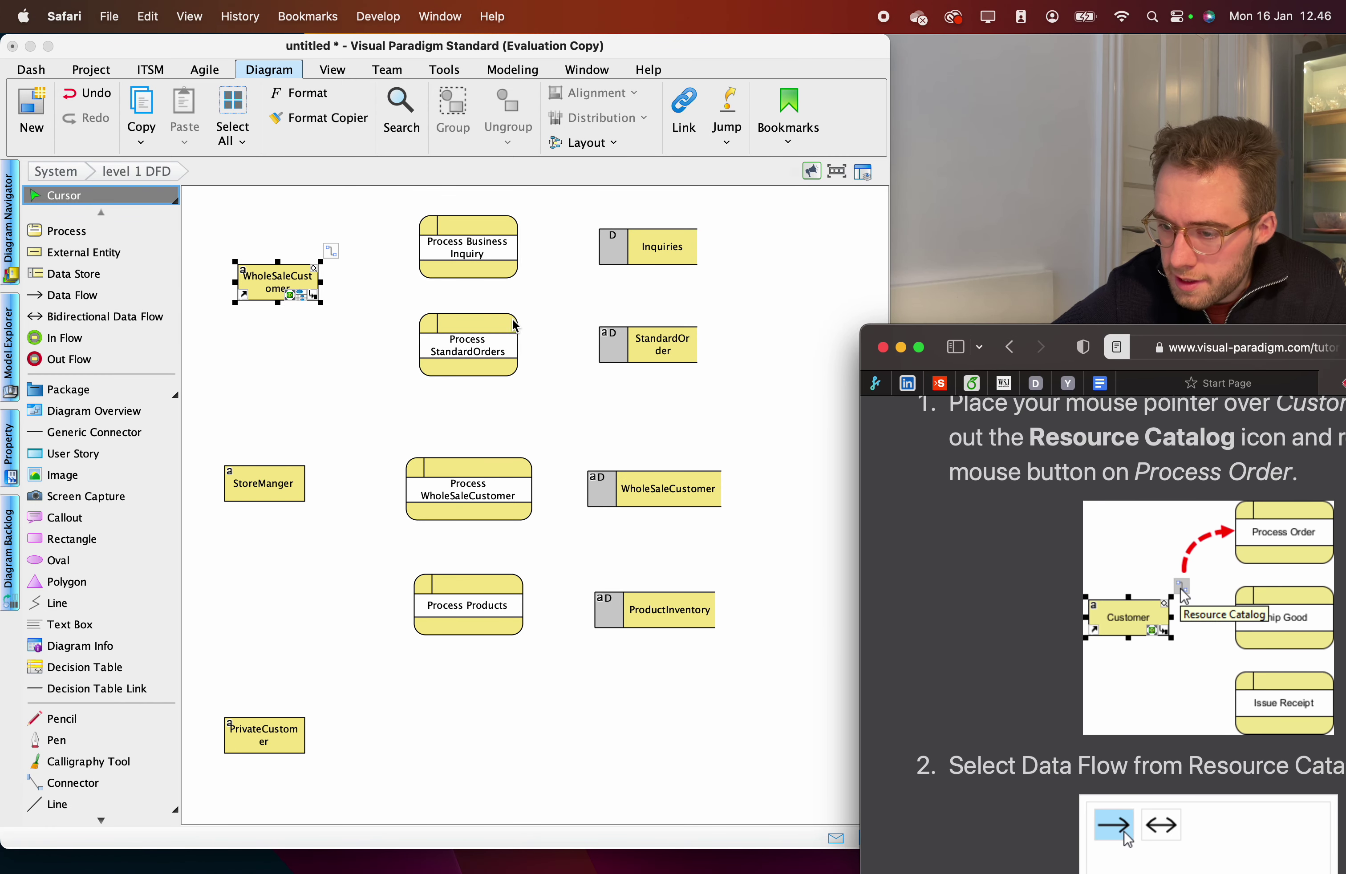
pyautogui.click(339, 256)
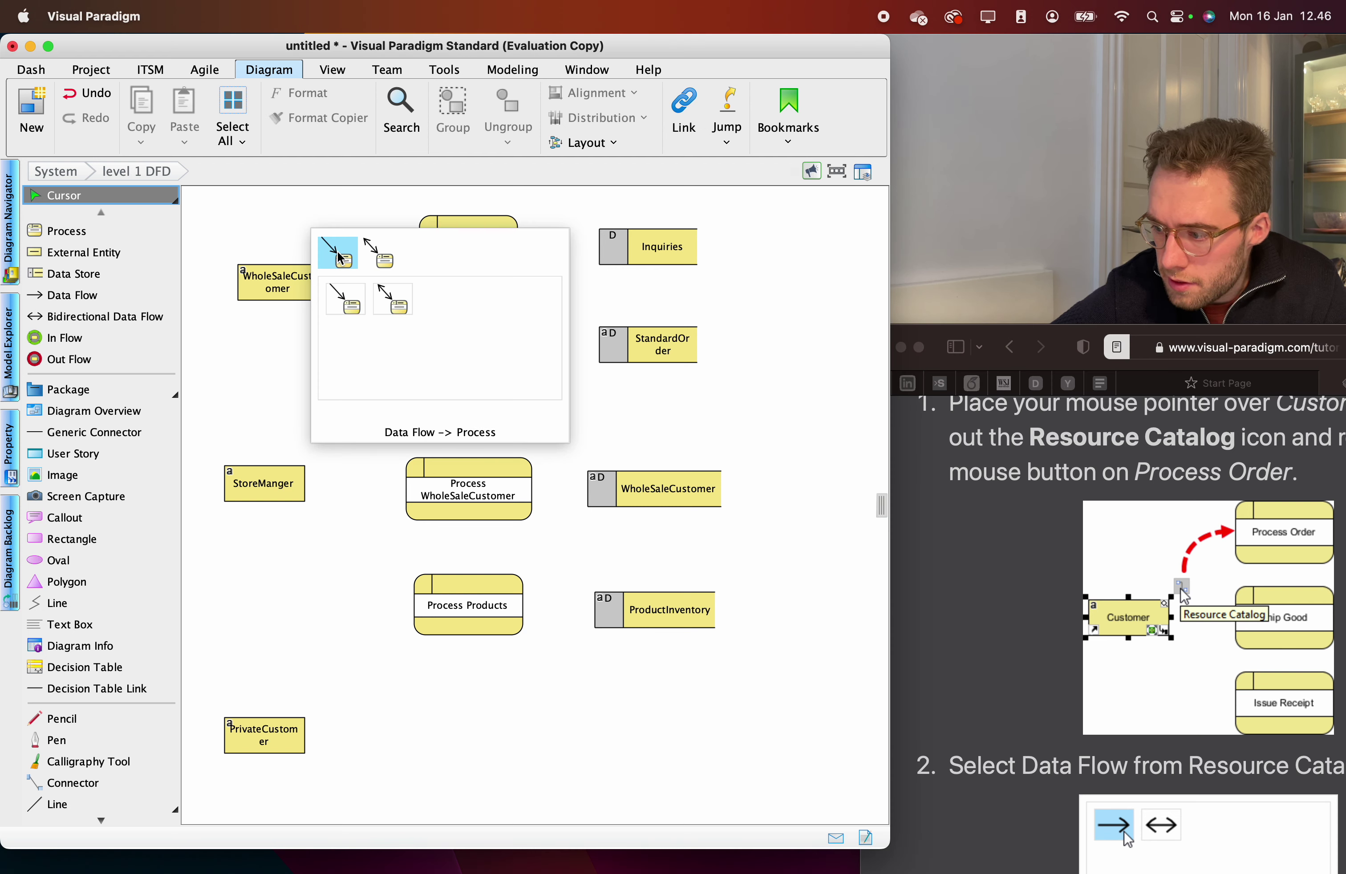
pyautogui.click(341, 217)
pyautogui.click(314, 275)
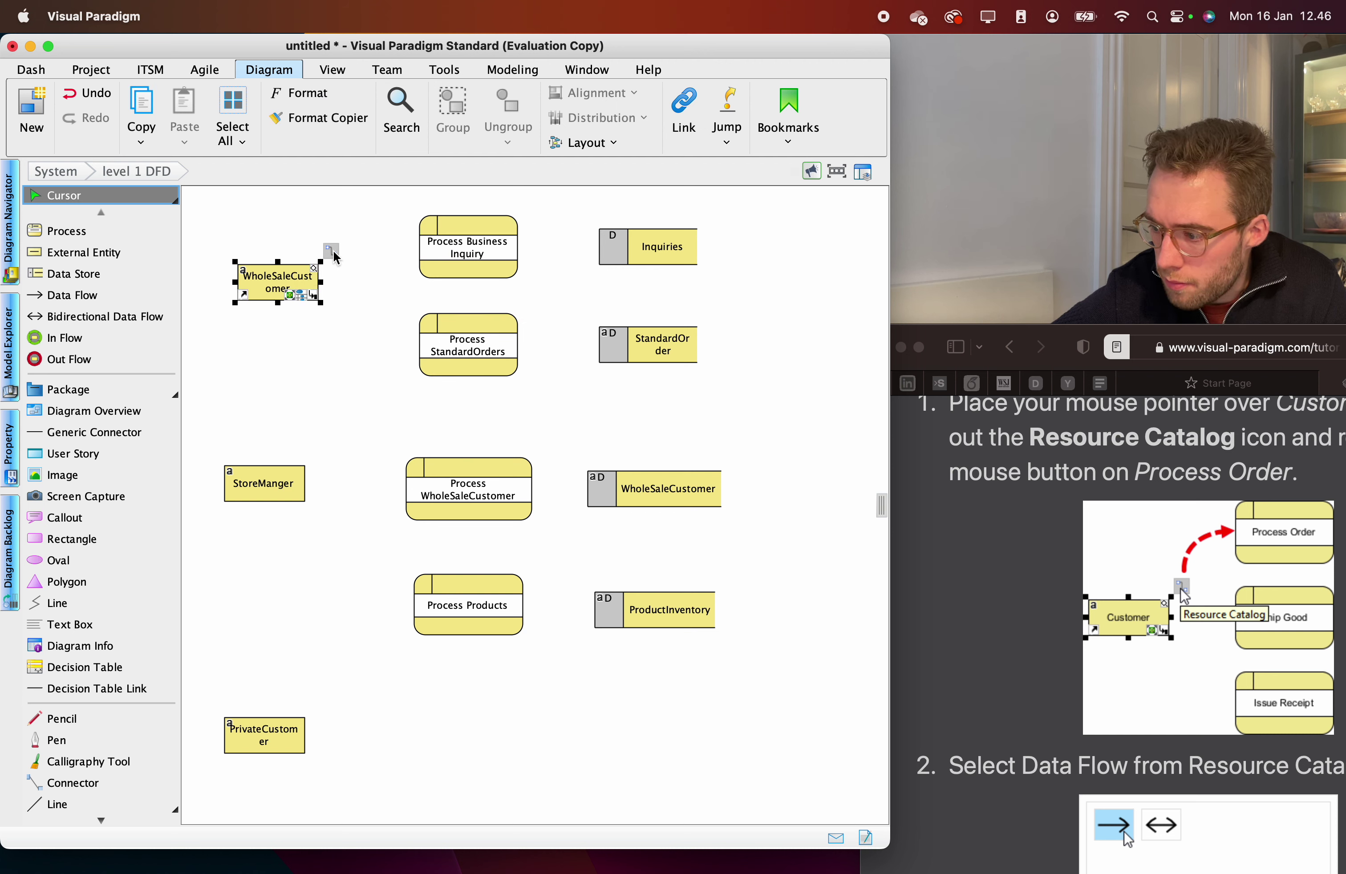
pyautogui.click(335, 257)
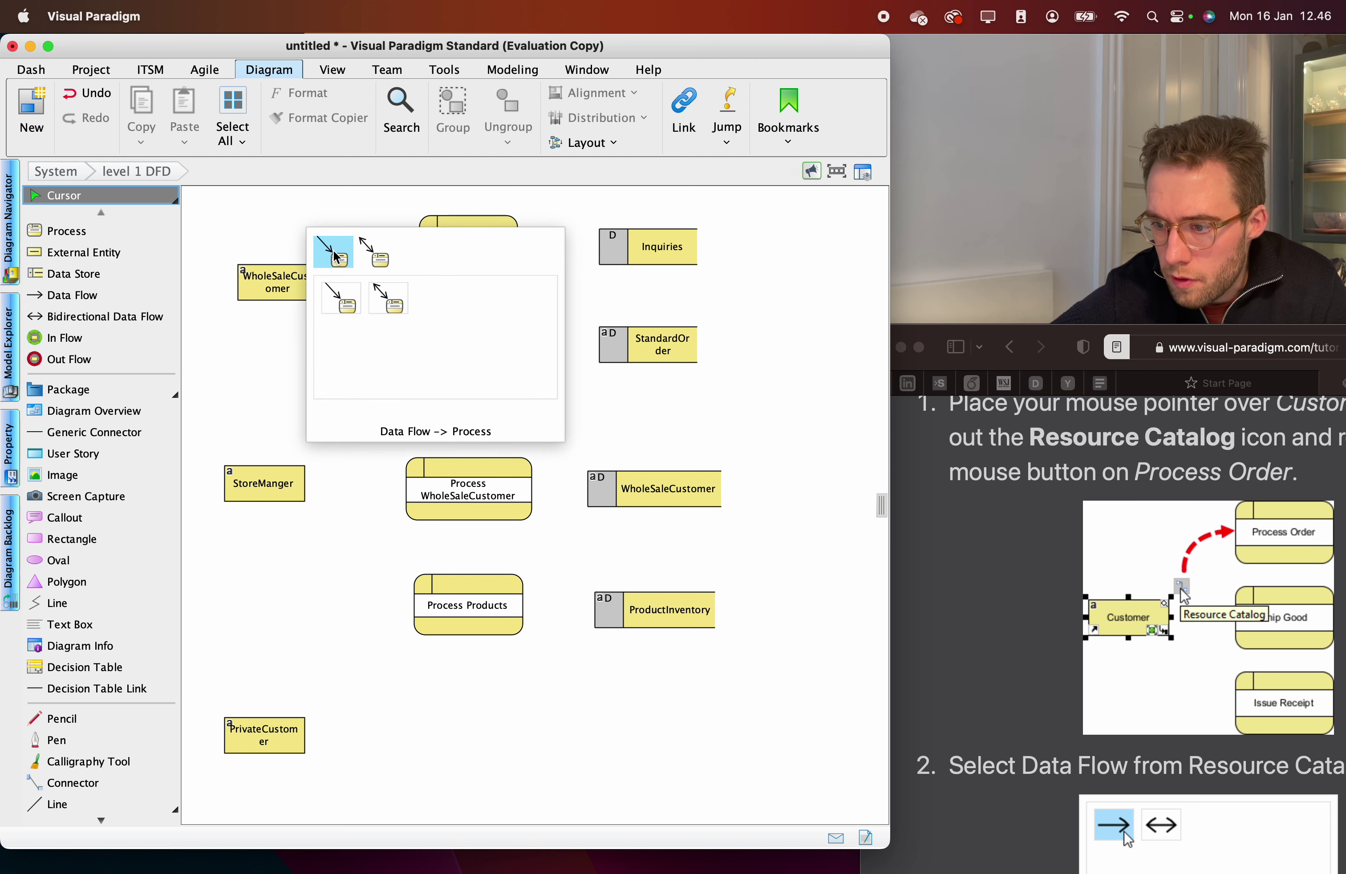
pyautogui.click(338, 294)
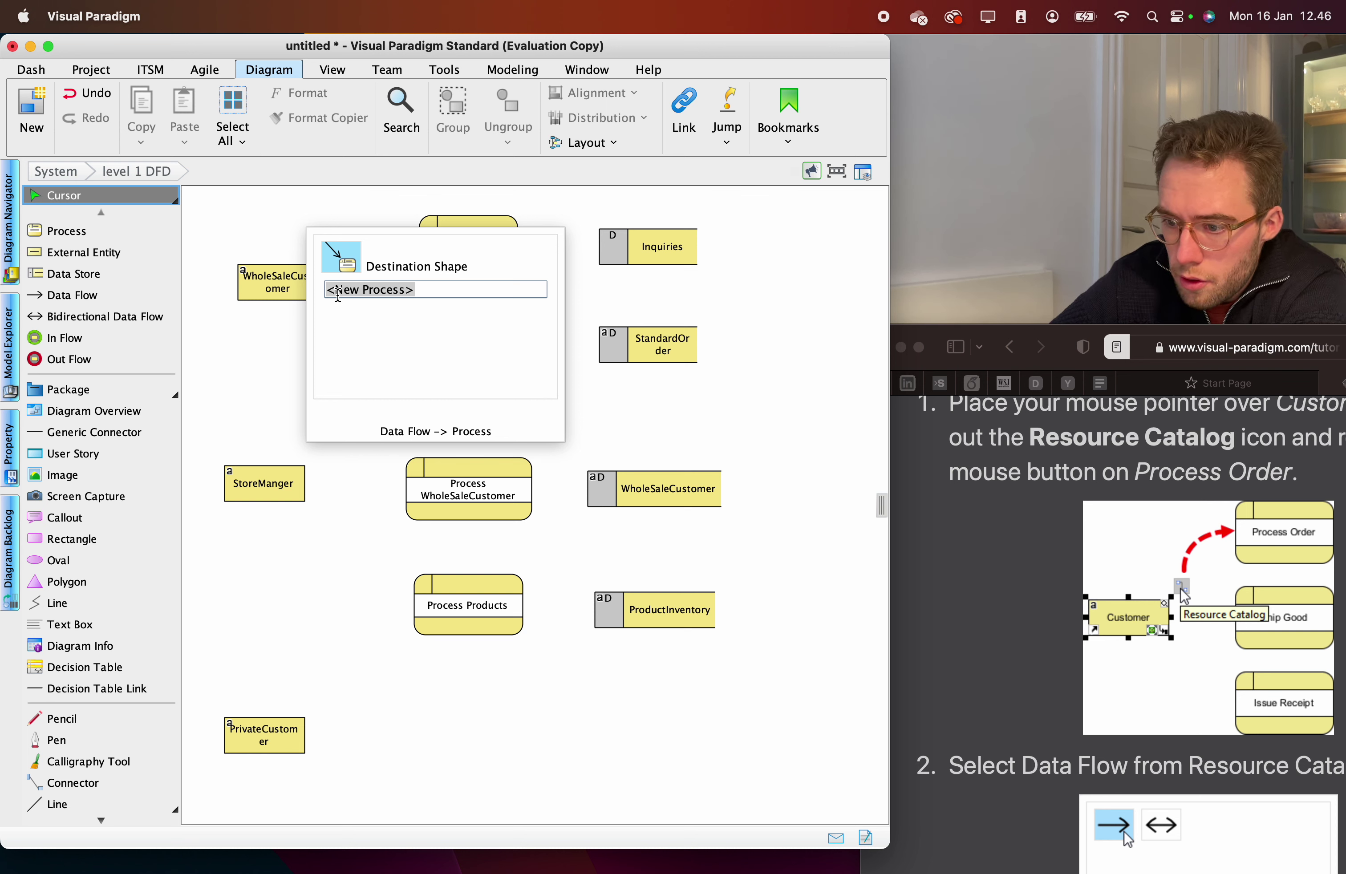
pyautogui.write('pr')
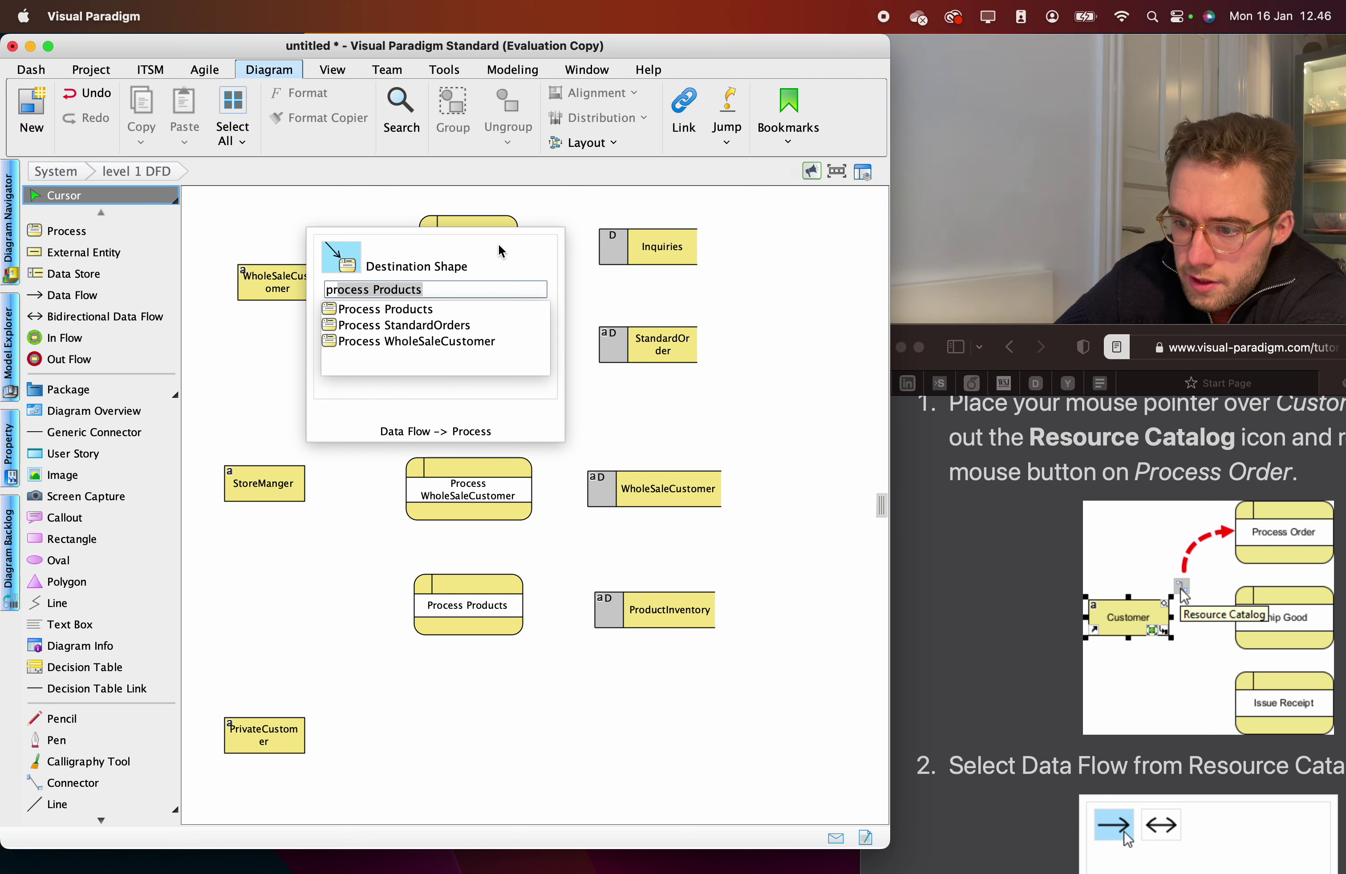
pyautogui.press('BackSpace')
pyautogui.press('BackSpace')
pyautogui.press('BackSpace')
pyautogui.press('Escape')
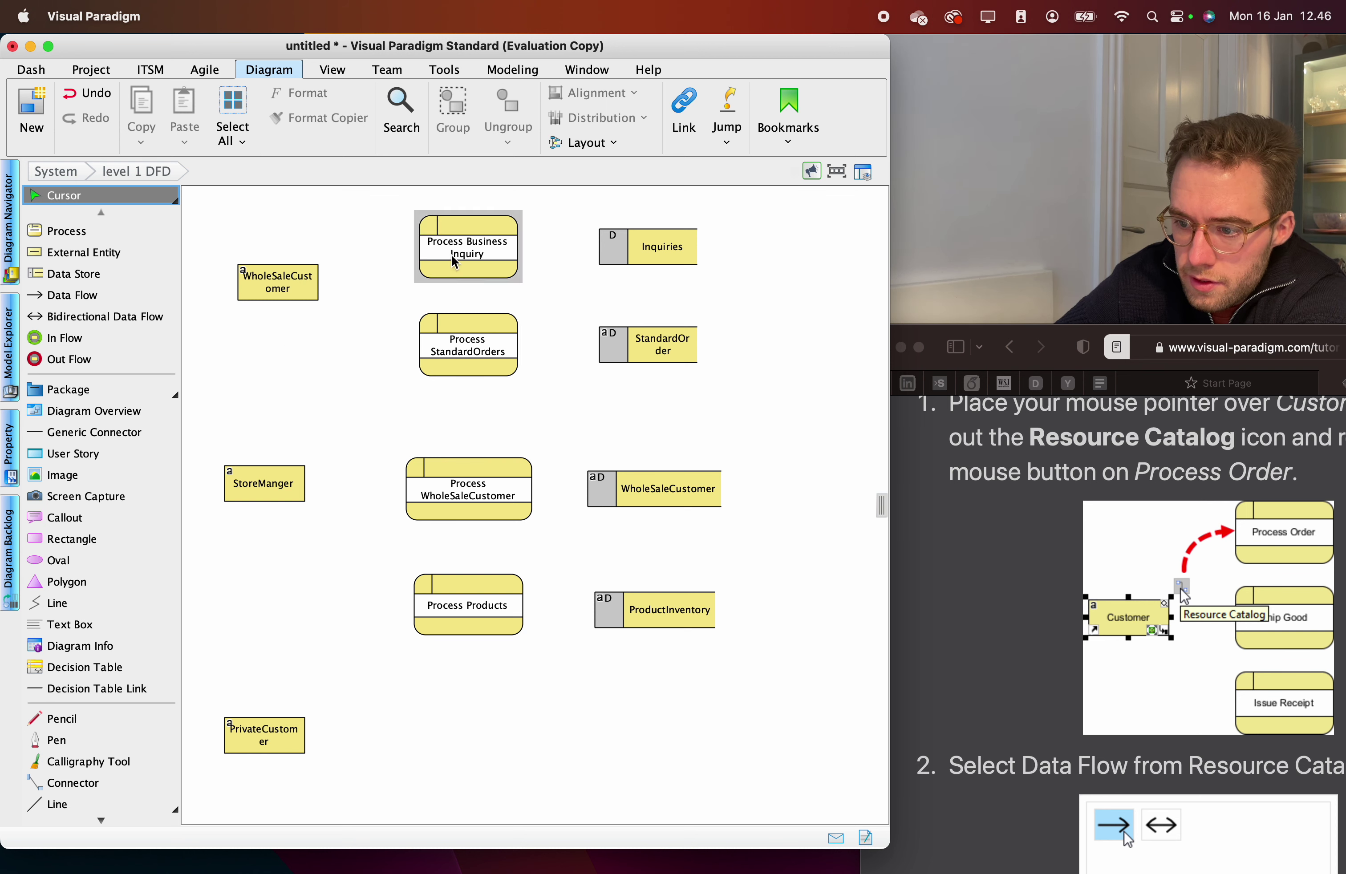
pyautogui.click(308, 279)
pyautogui.click(321, 253)
pyautogui.click(294, 271)
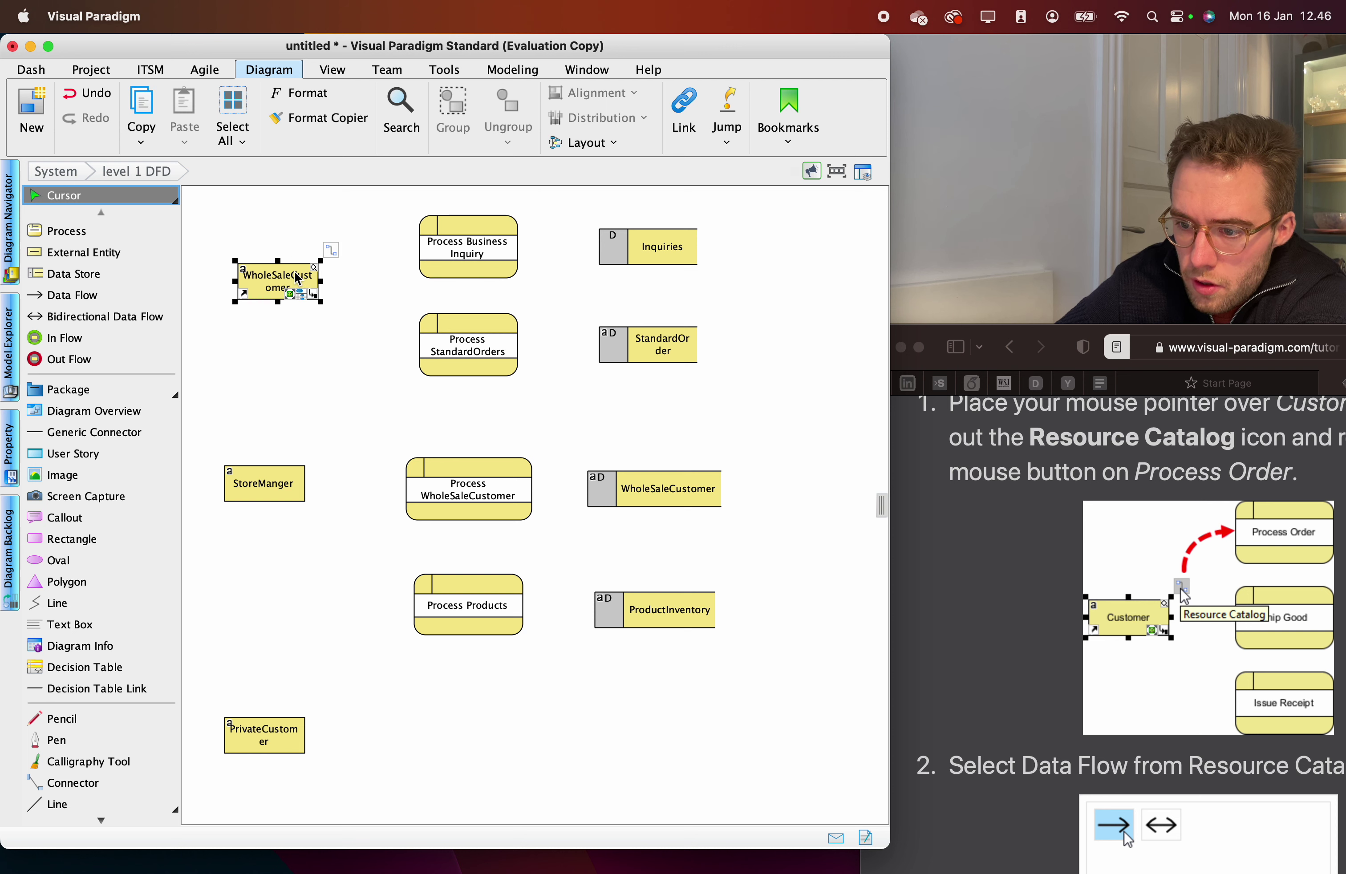
pyautogui.click(329, 252)
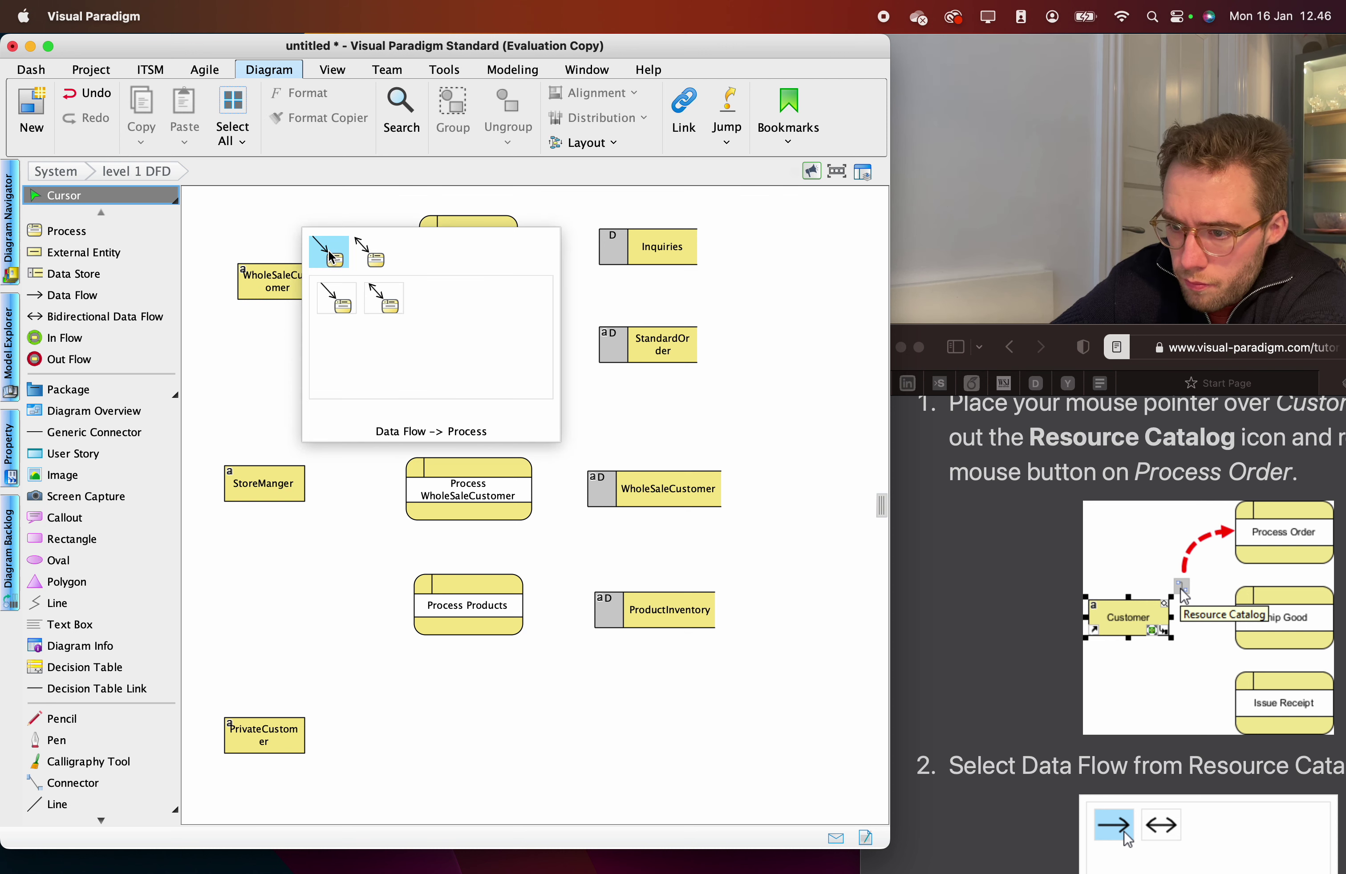
pyautogui.click(334, 295)
pyautogui.write('pr')
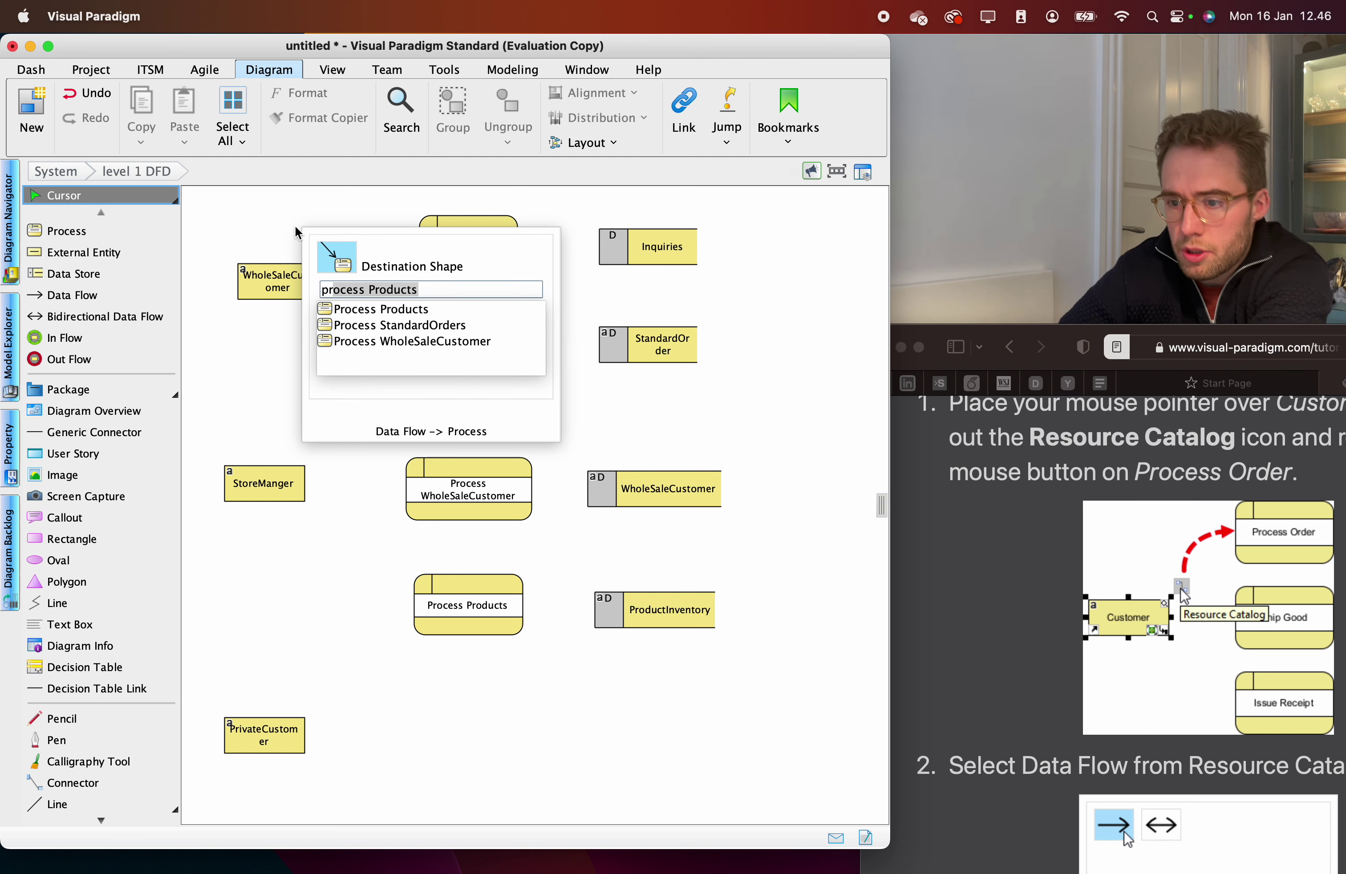
pyautogui.press('BackSpace')
pyautogui.press('BackSpace')
pyautogui.press('BackSpace')
pyautogui.write('Pr')
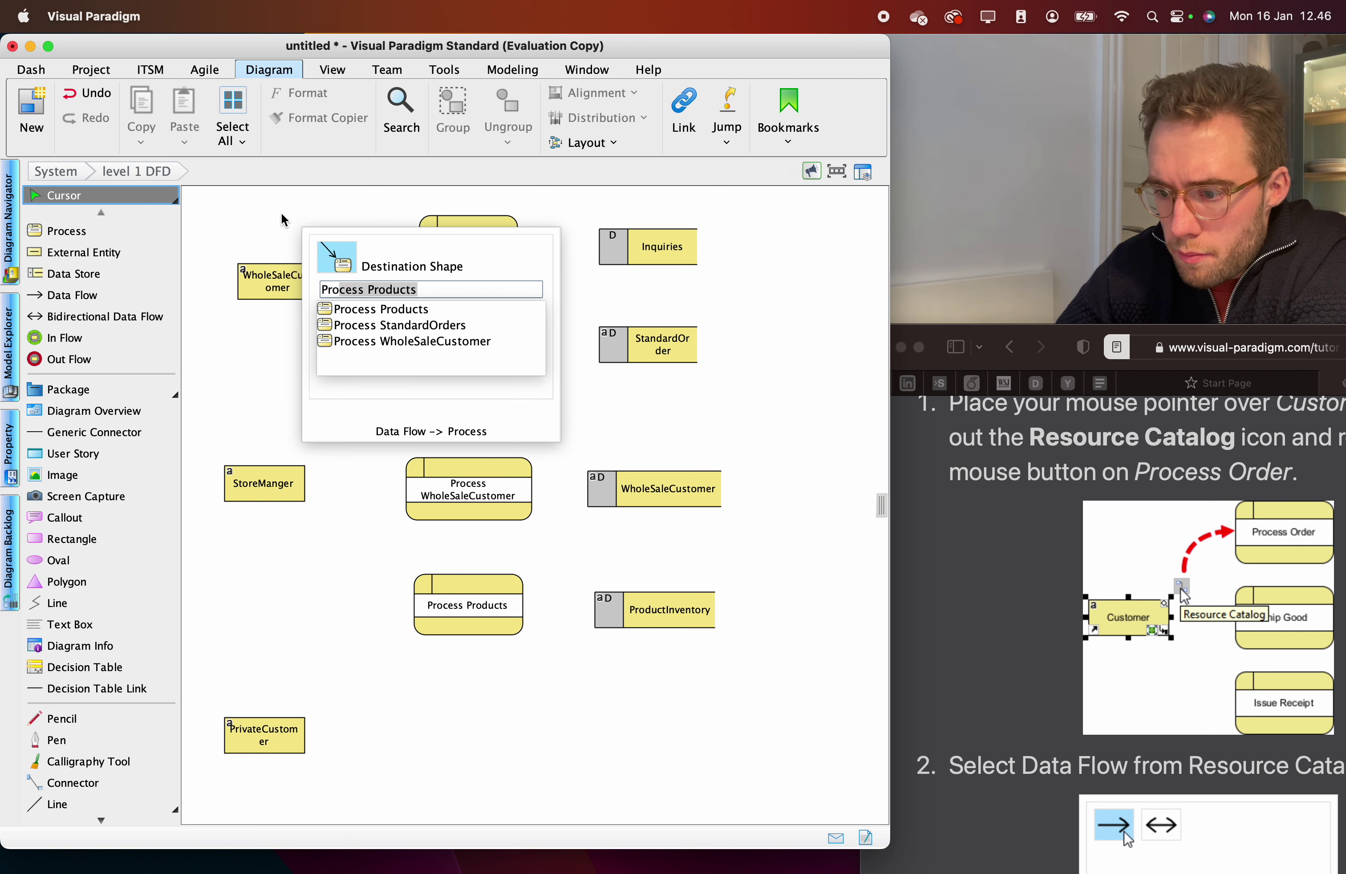
pyautogui.write('ocess b')
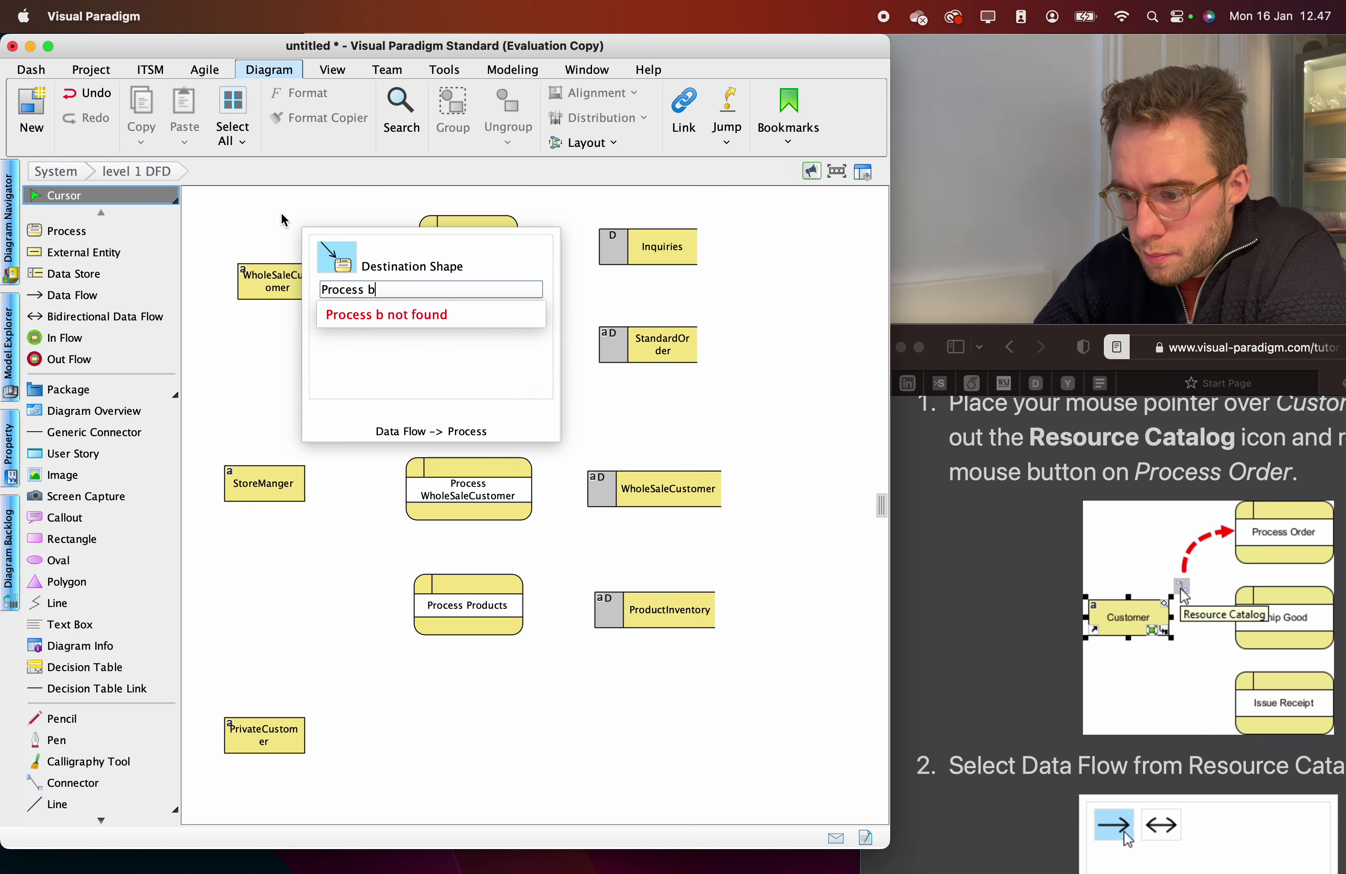
pyautogui.press('BackSpace')
pyautogui.click(261, 209)
# Try to connect WholeSaleCustomer to Process Business Inquiry with the Data Flow -> Process option, and undo it.
pyautogui.click(289, 272)
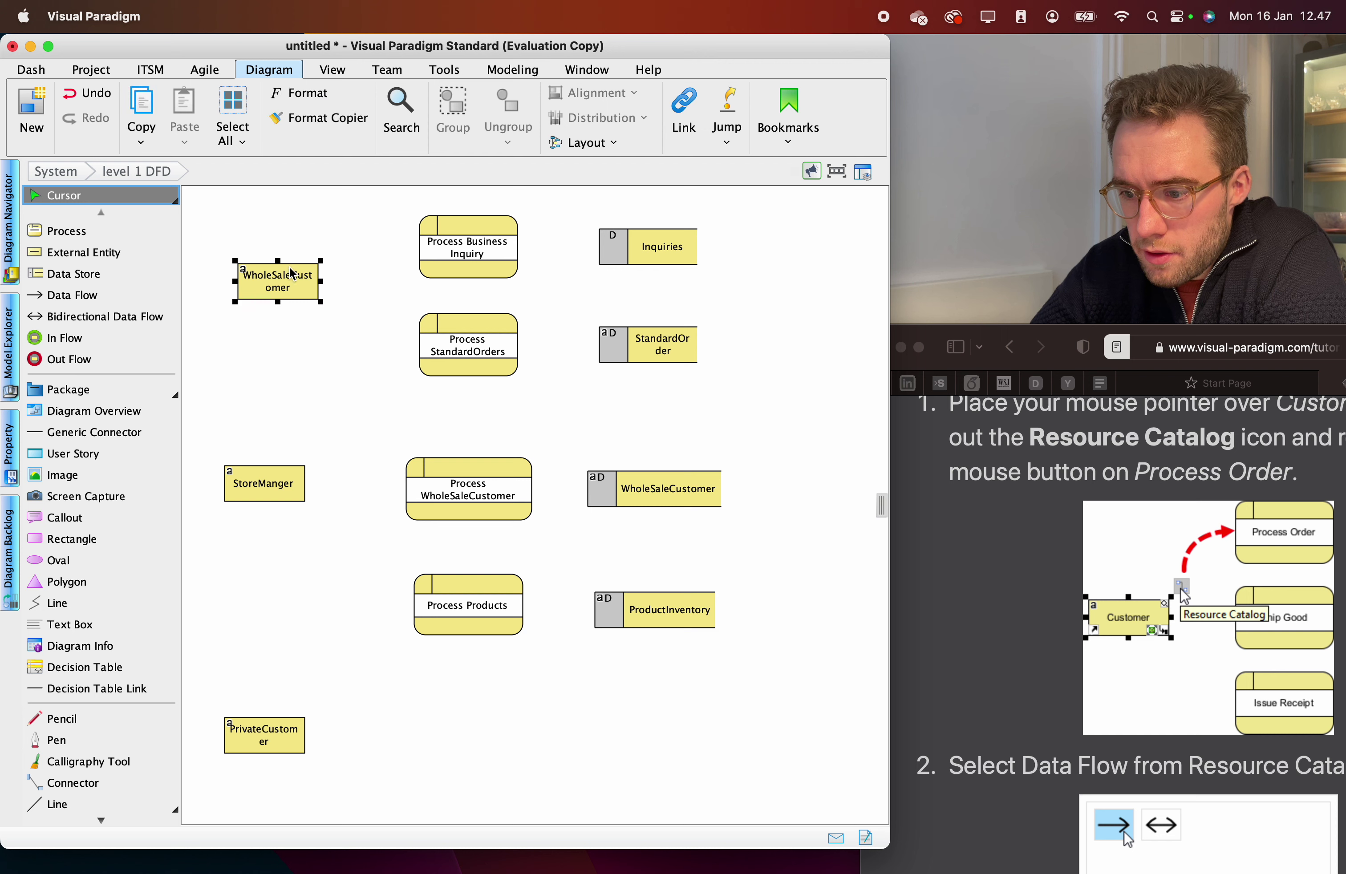
pyautogui.moveTo(332, 253); pyautogui.dragTo(460, 255)
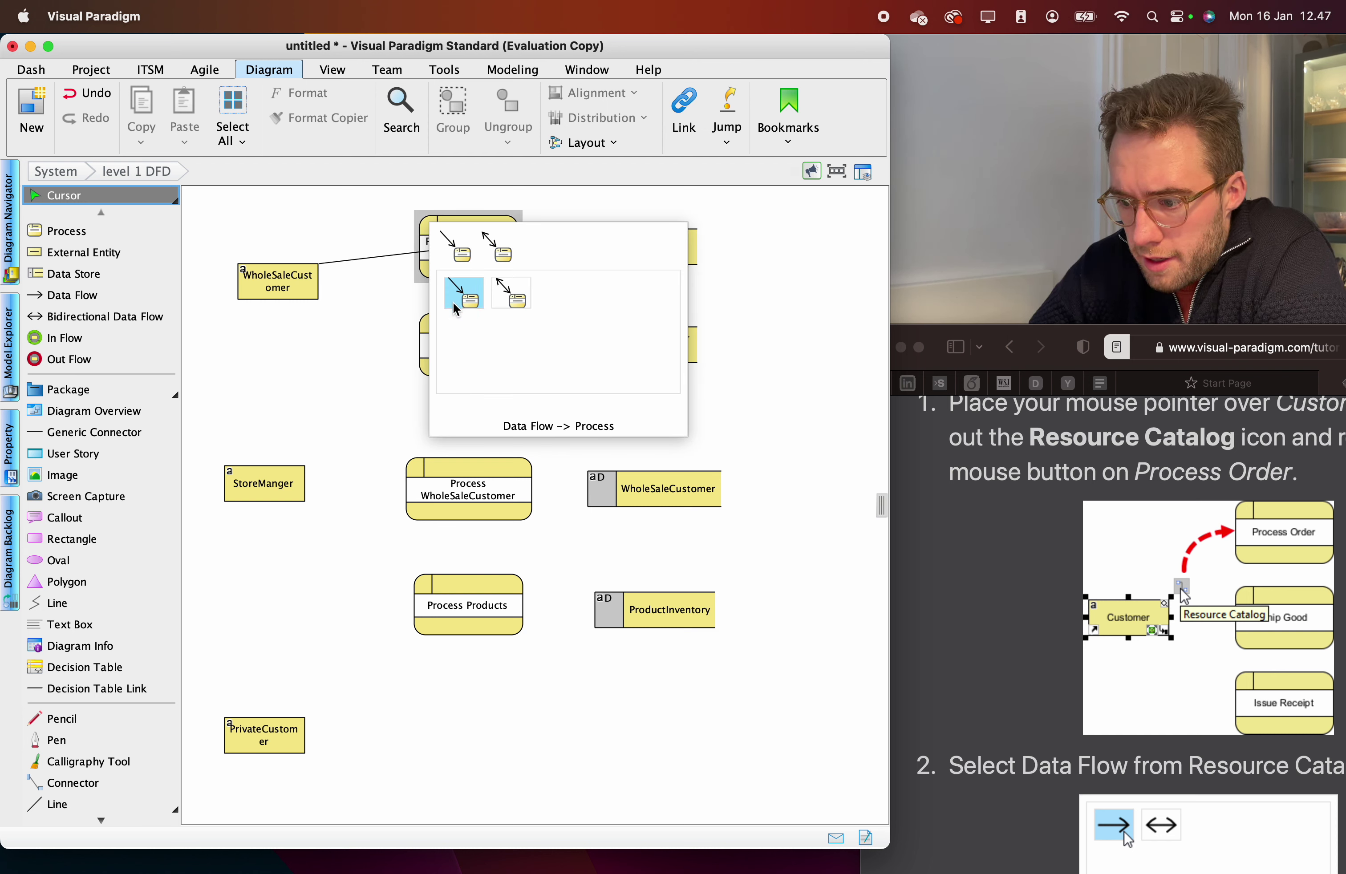
pyautogui.click(464, 293)
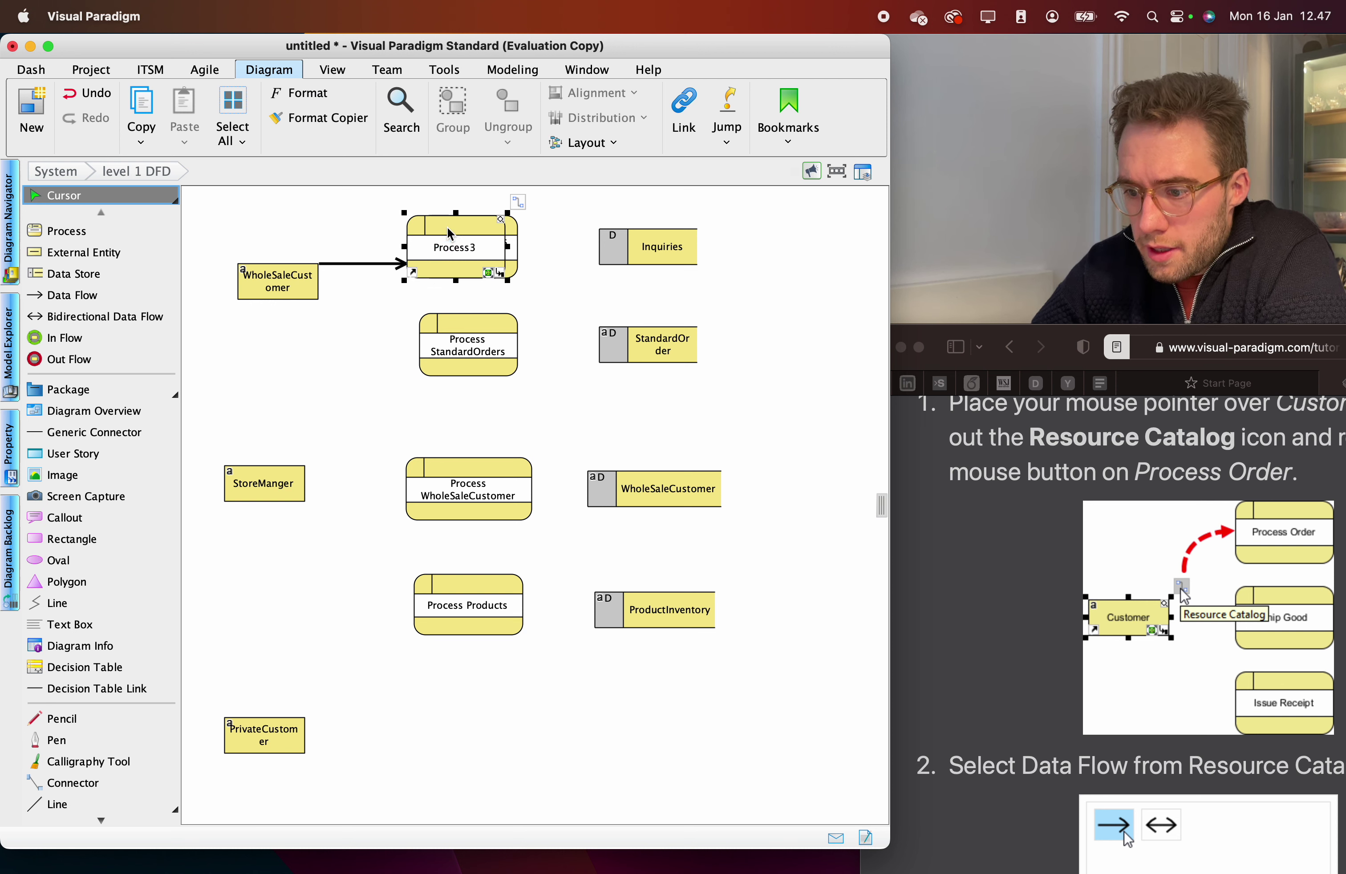
pyautogui.press('super+z')
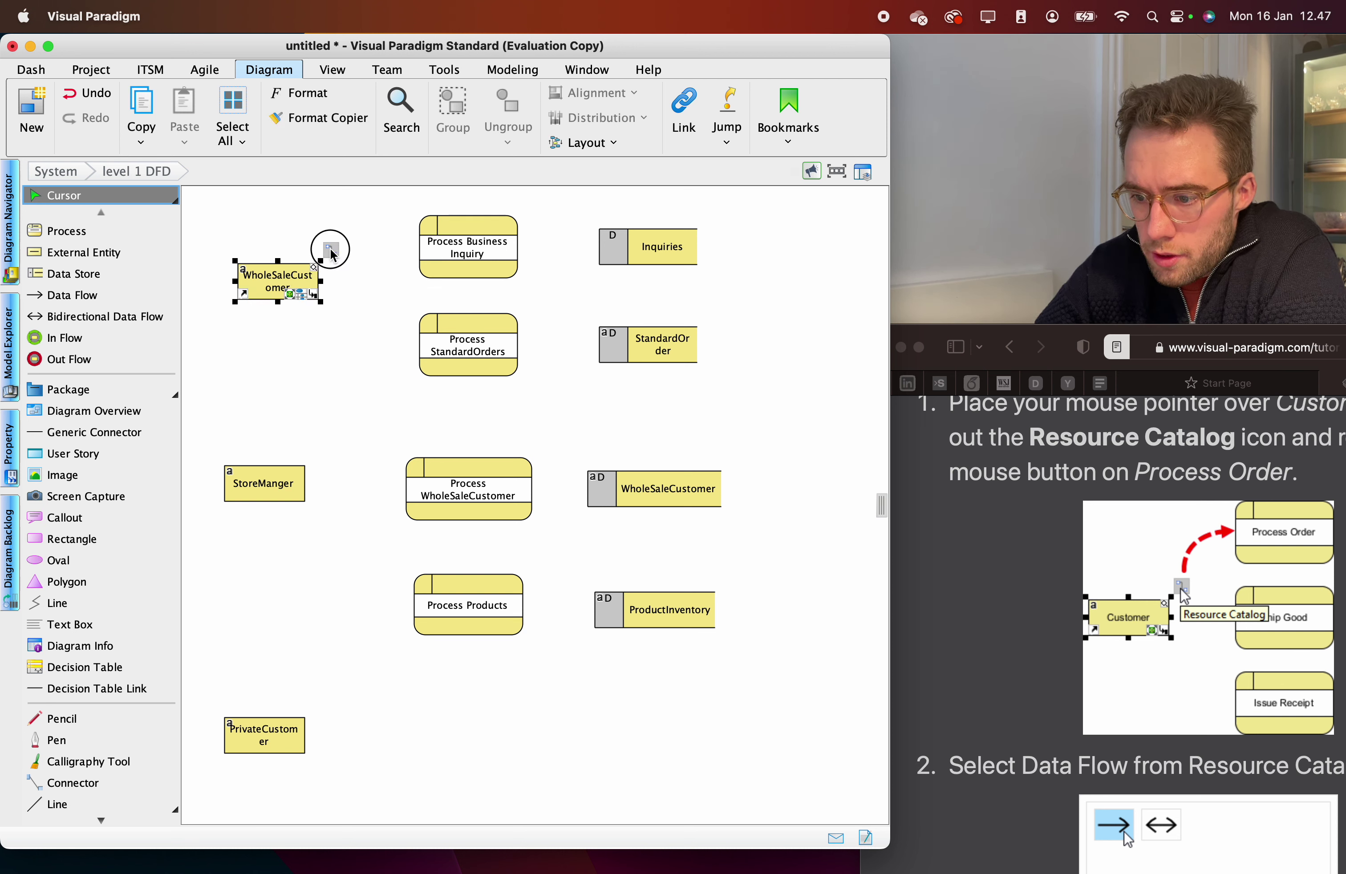
# Draw a one-way data flow from WholeSaleCustomer to the edge of Process Business Inquiry, and undo it.
pyautogui.moveTo(330, 247); pyautogui.dragTo(432, 263)
pyautogui.click(440, 251)
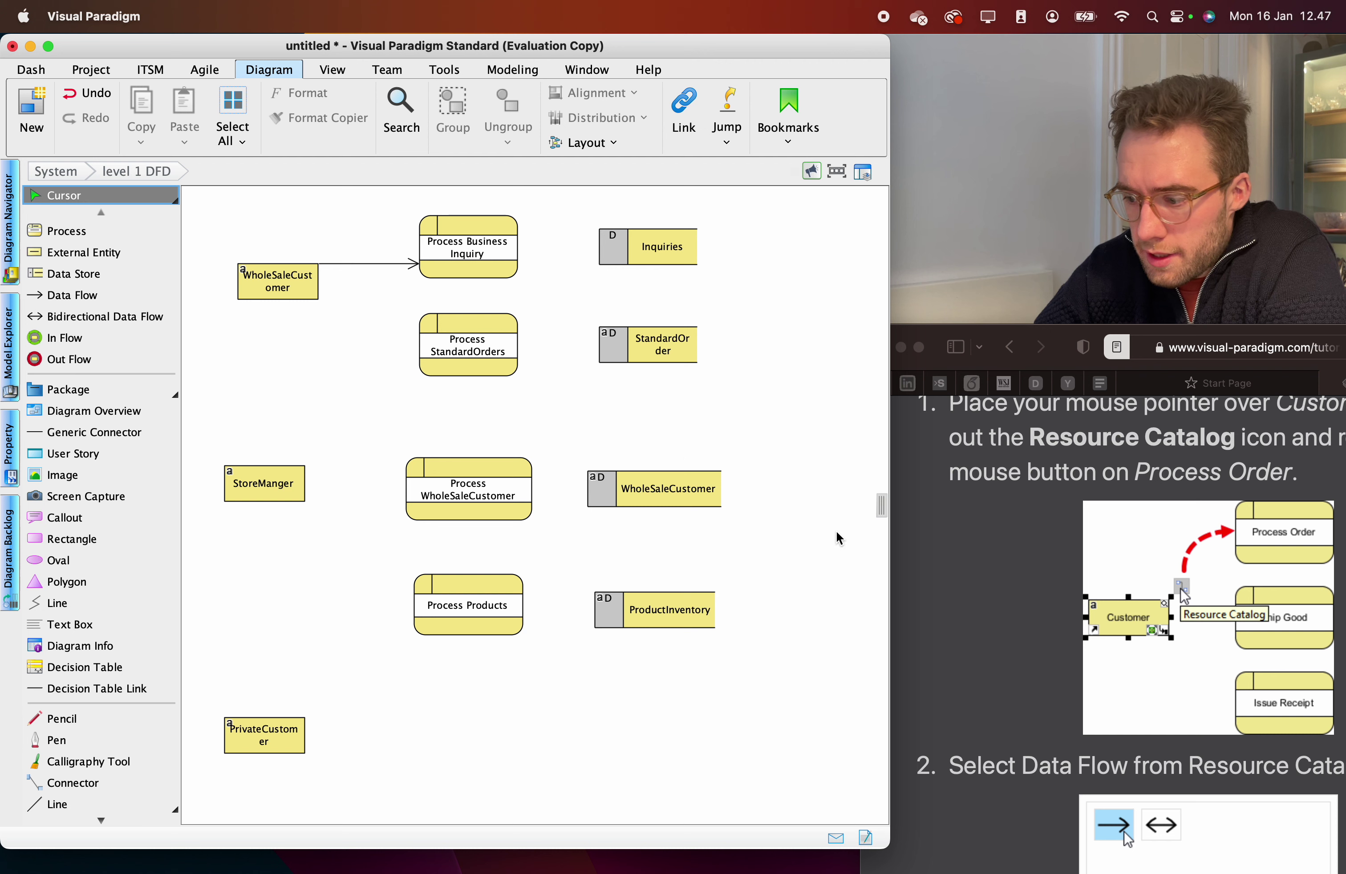
pyautogui.press('super+z')
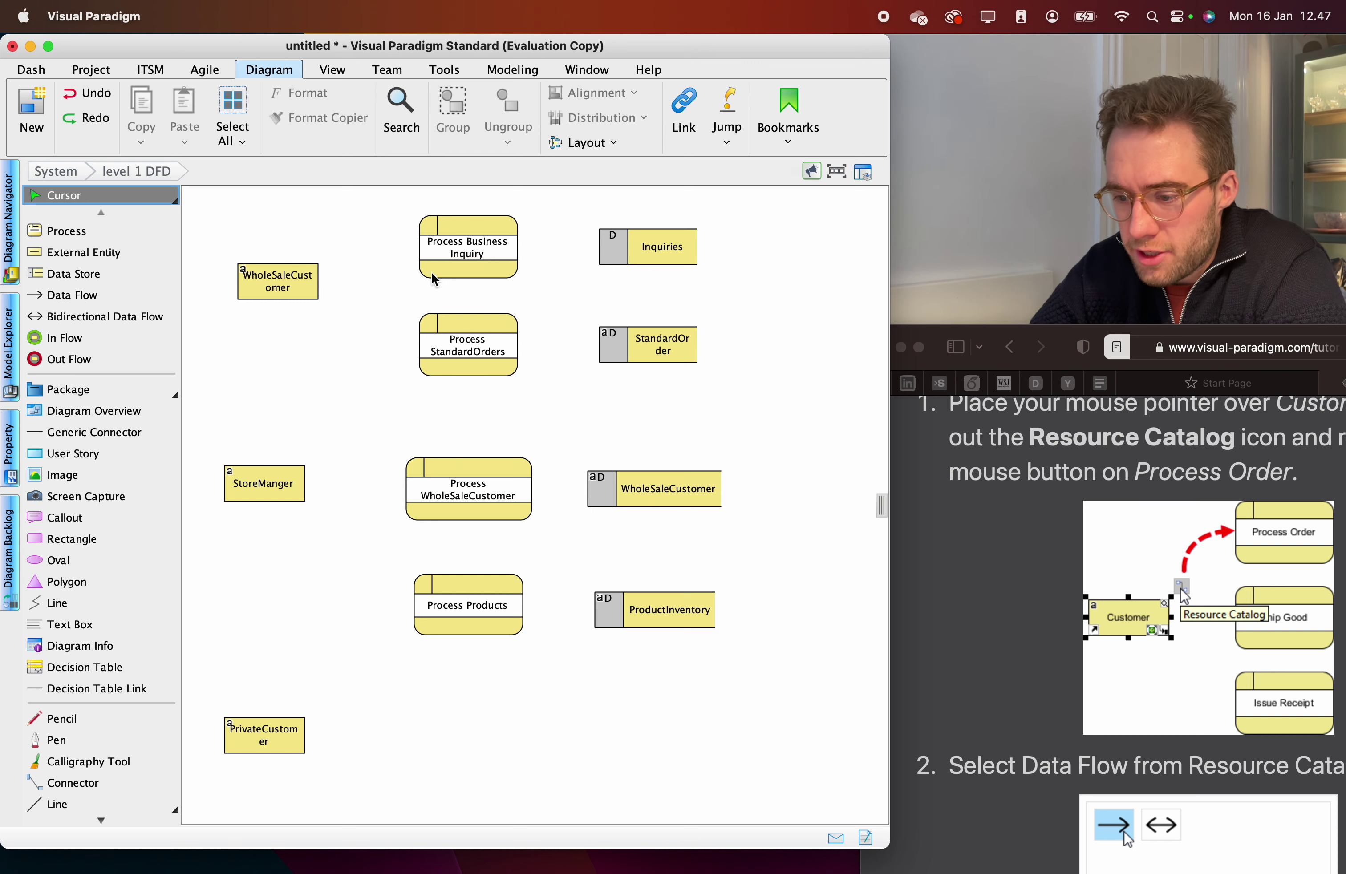
# Try ending the WholeSaleCustomer connection in the middle of Process Business Inquiry using Data Flow -> Process, and undo the result.
pyautogui.click(312, 272)
pyautogui.moveTo(331, 250); pyautogui.dragTo(423, 269)
pyautogui.press('Escape')
pyautogui.click(317, 266)
pyautogui.moveTo(329, 253); pyautogui.dragTo(460, 249)
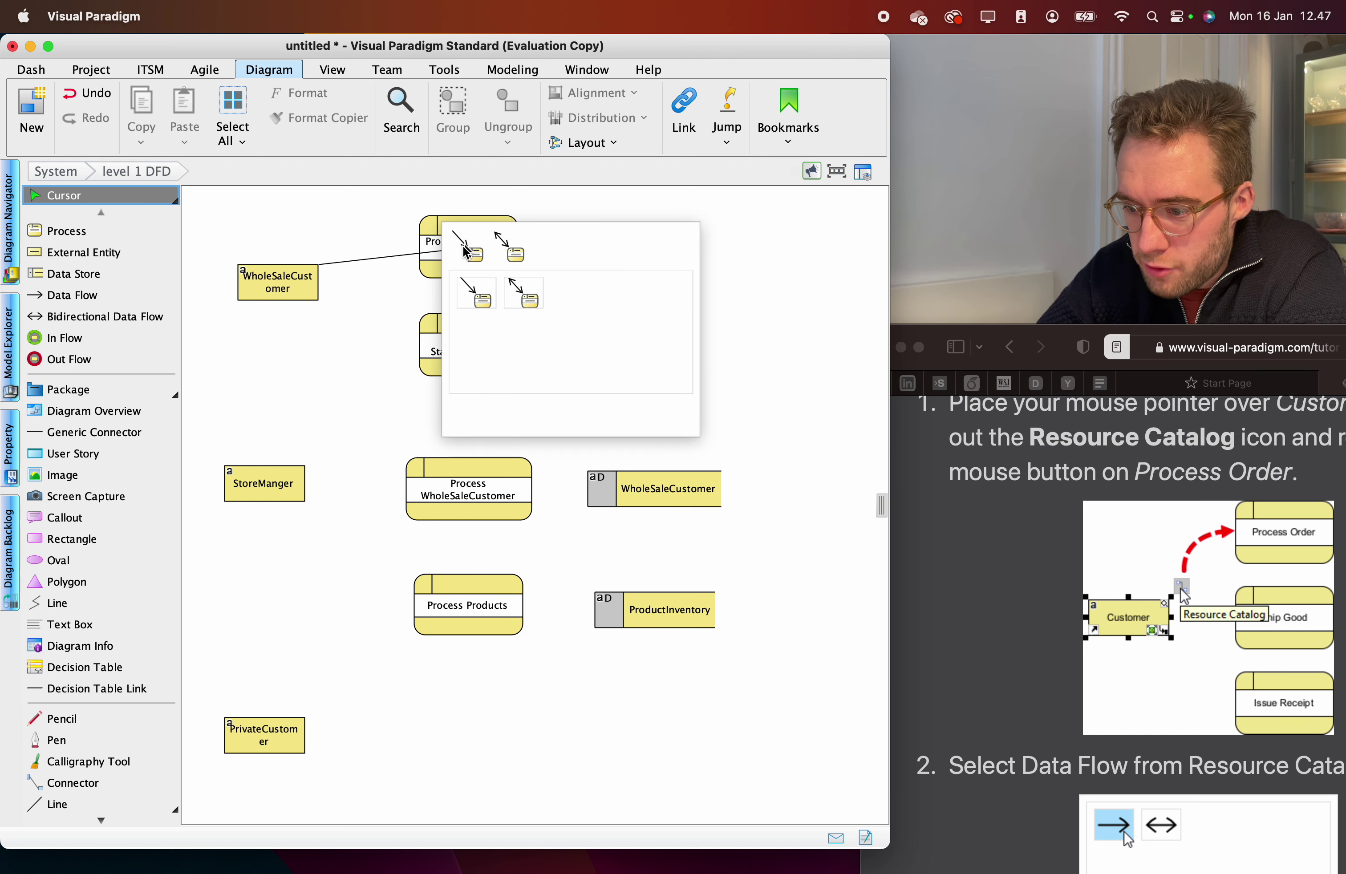
pyautogui.click(462, 250)
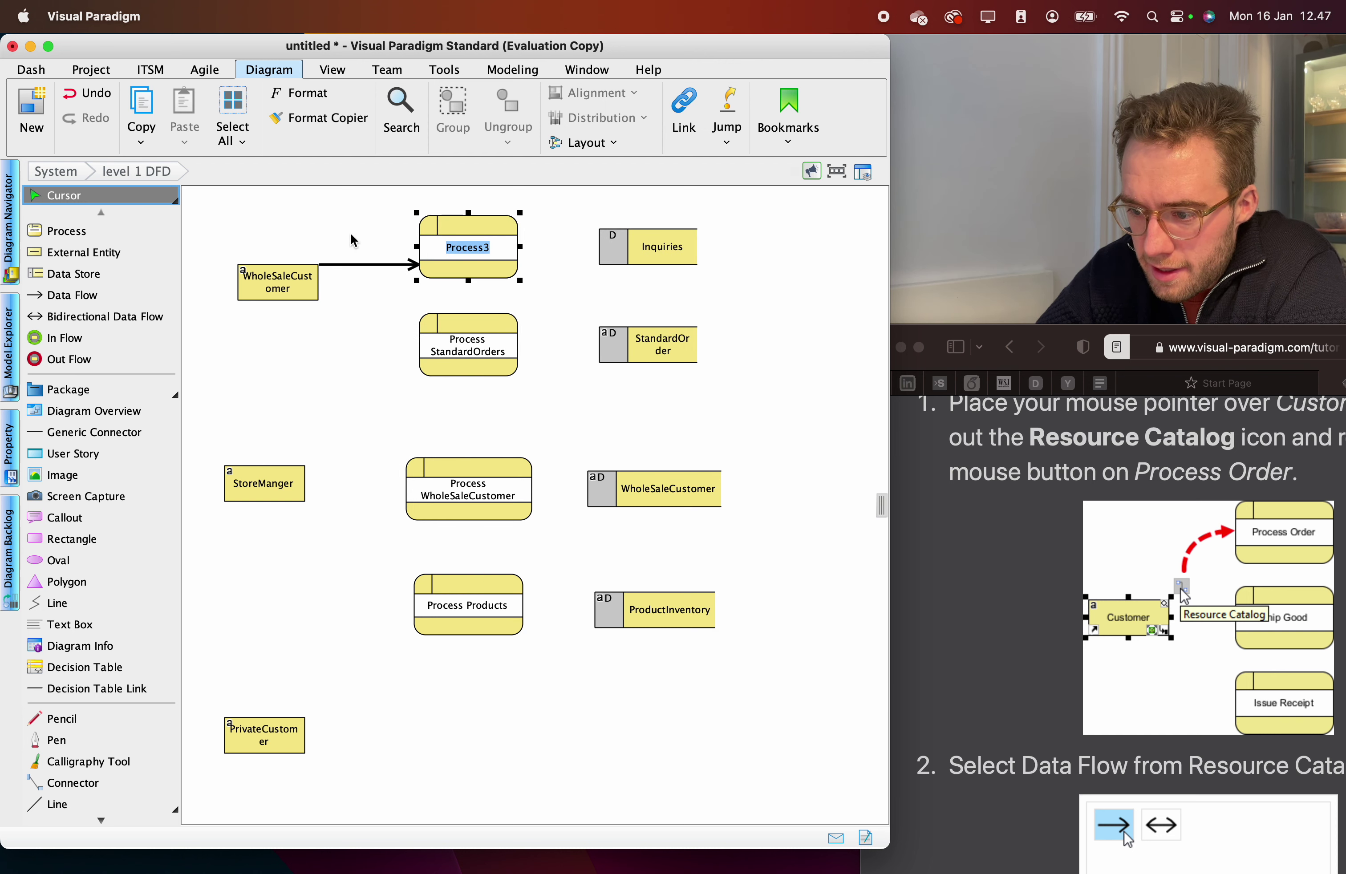
pyautogui.press('super+z')
pyautogui.click(278, 287)
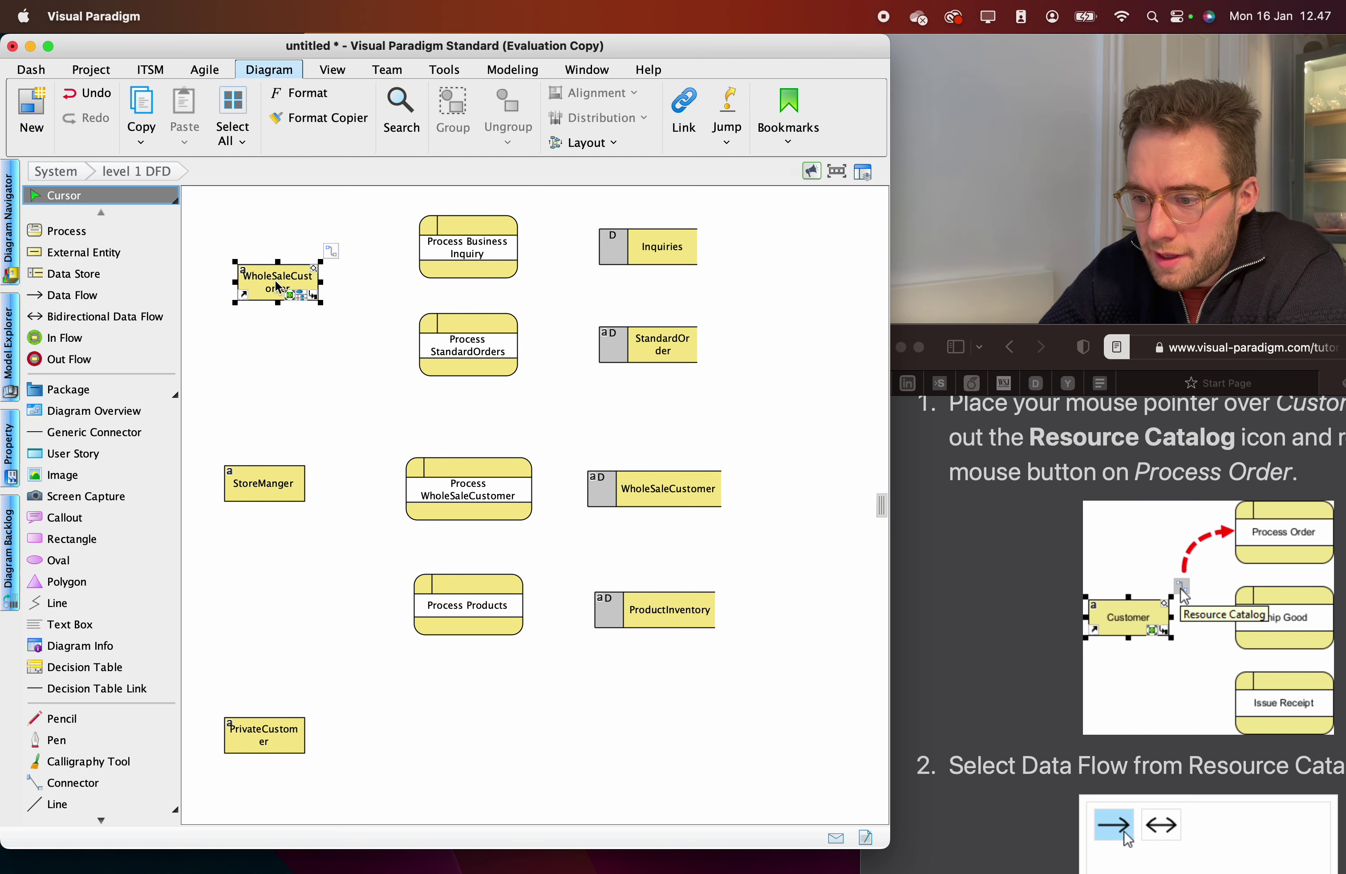
pyautogui.moveTo(331, 254); pyautogui.dragTo(421, 272)
pyautogui.click(421, 276)
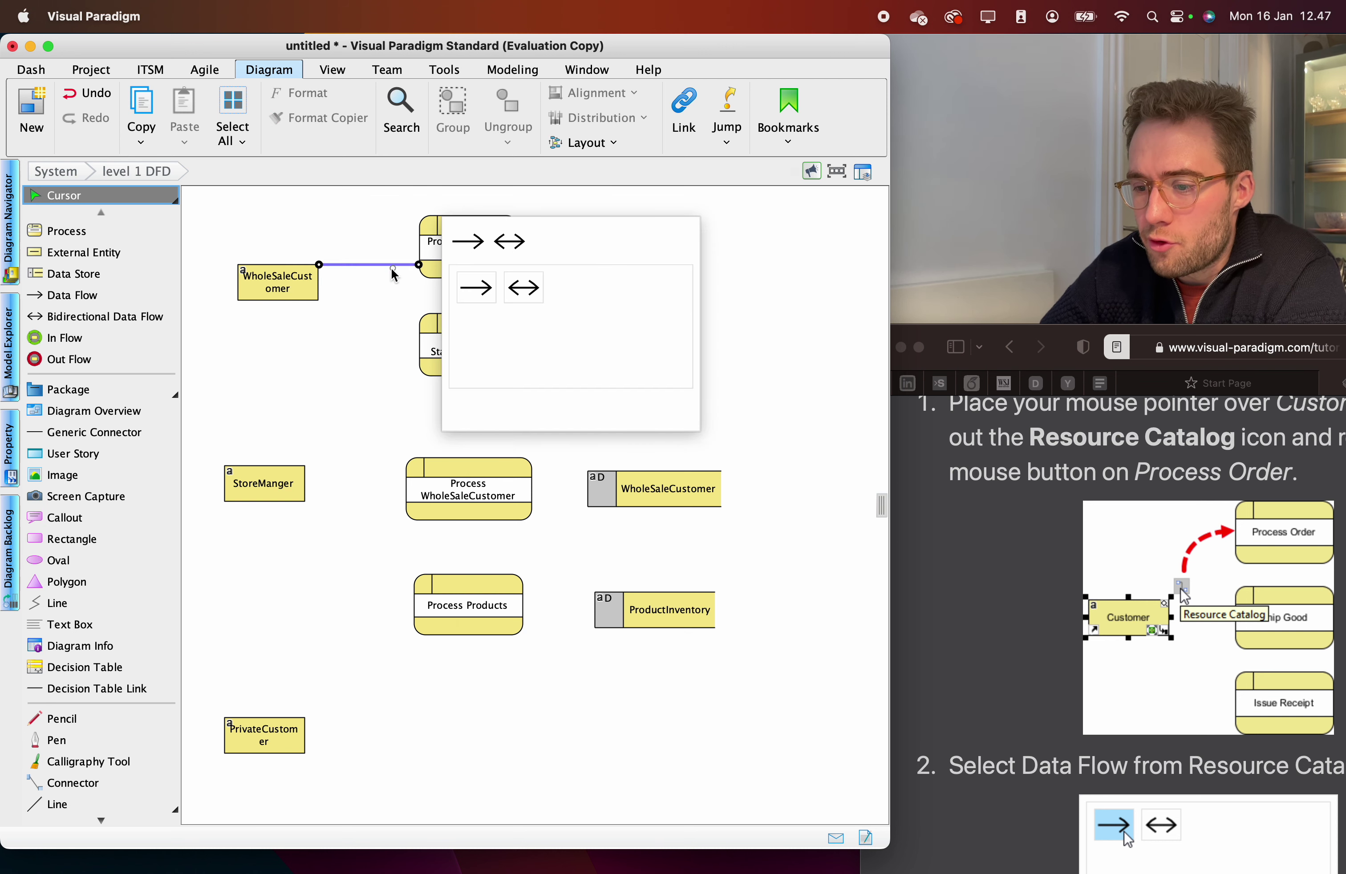
pyautogui.click(369, 206)
pyautogui.moveTo(331, 250); pyautogui.dragTo(471, 246)
pyautogui.click(423, 264)
pyautogui.click(289, 264)
pyautogui.moveTo(331, 251); pyautogui.dragTo(460, 250)
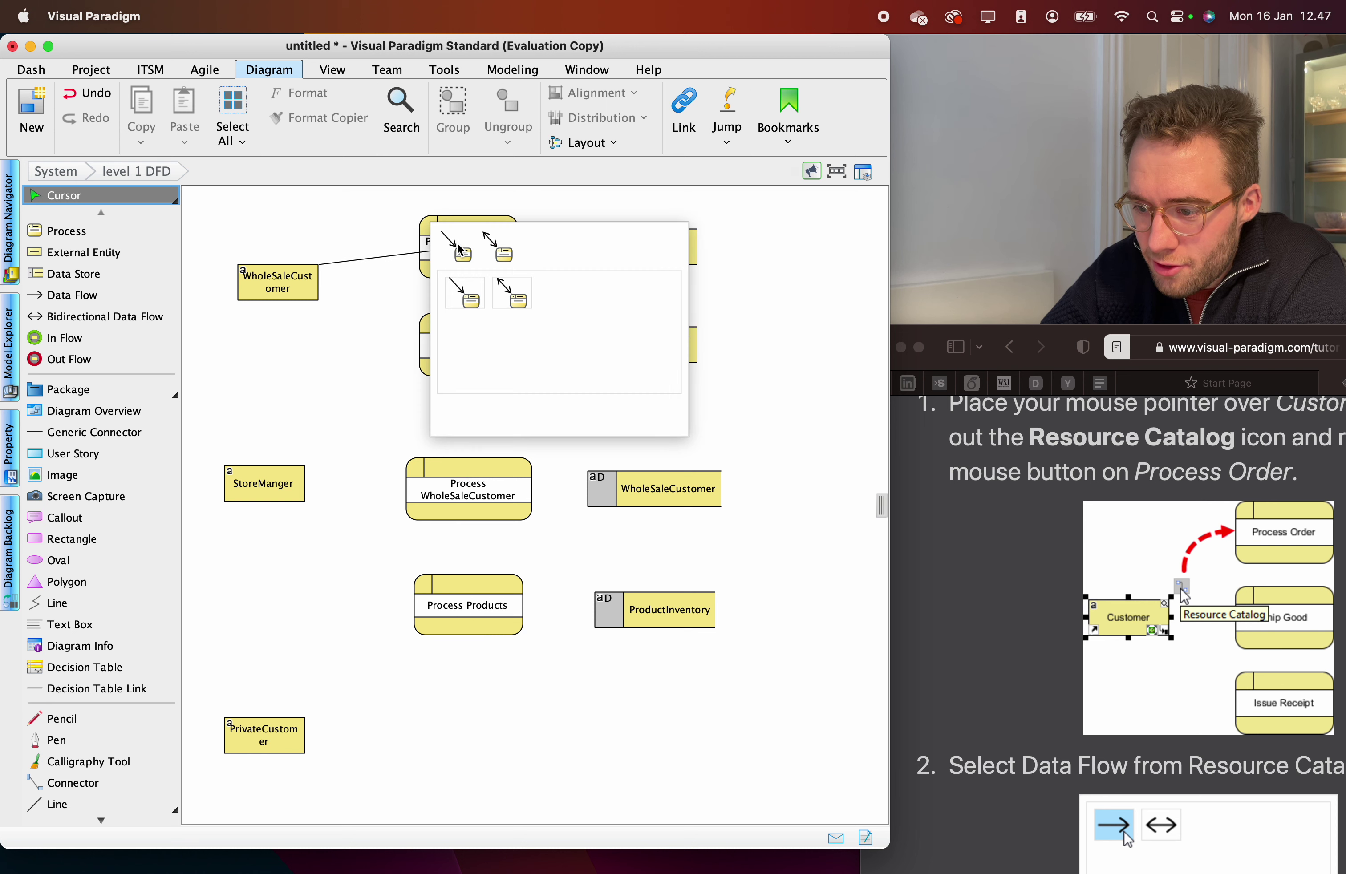
pyautogui.click(382, 256)
# Draw a one-way data flow from the WholeSaleCustomer entity to the Process Business Inquiry process.
pyautogui.click(279, 282)
pyautogui.moveTo(330, 251); pyautogui.dragTo(472, 261)
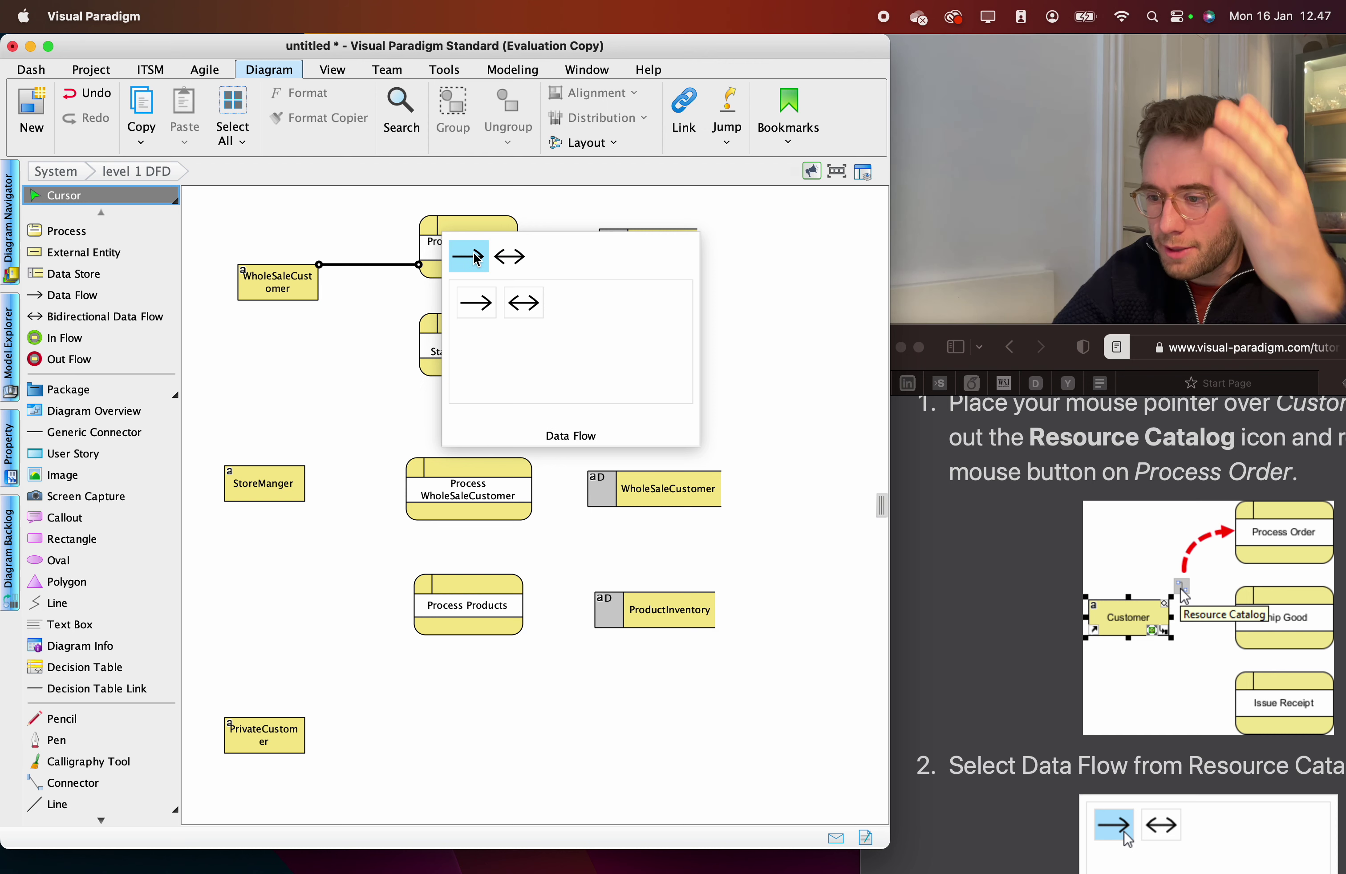
pyautogui.click(476, 258)
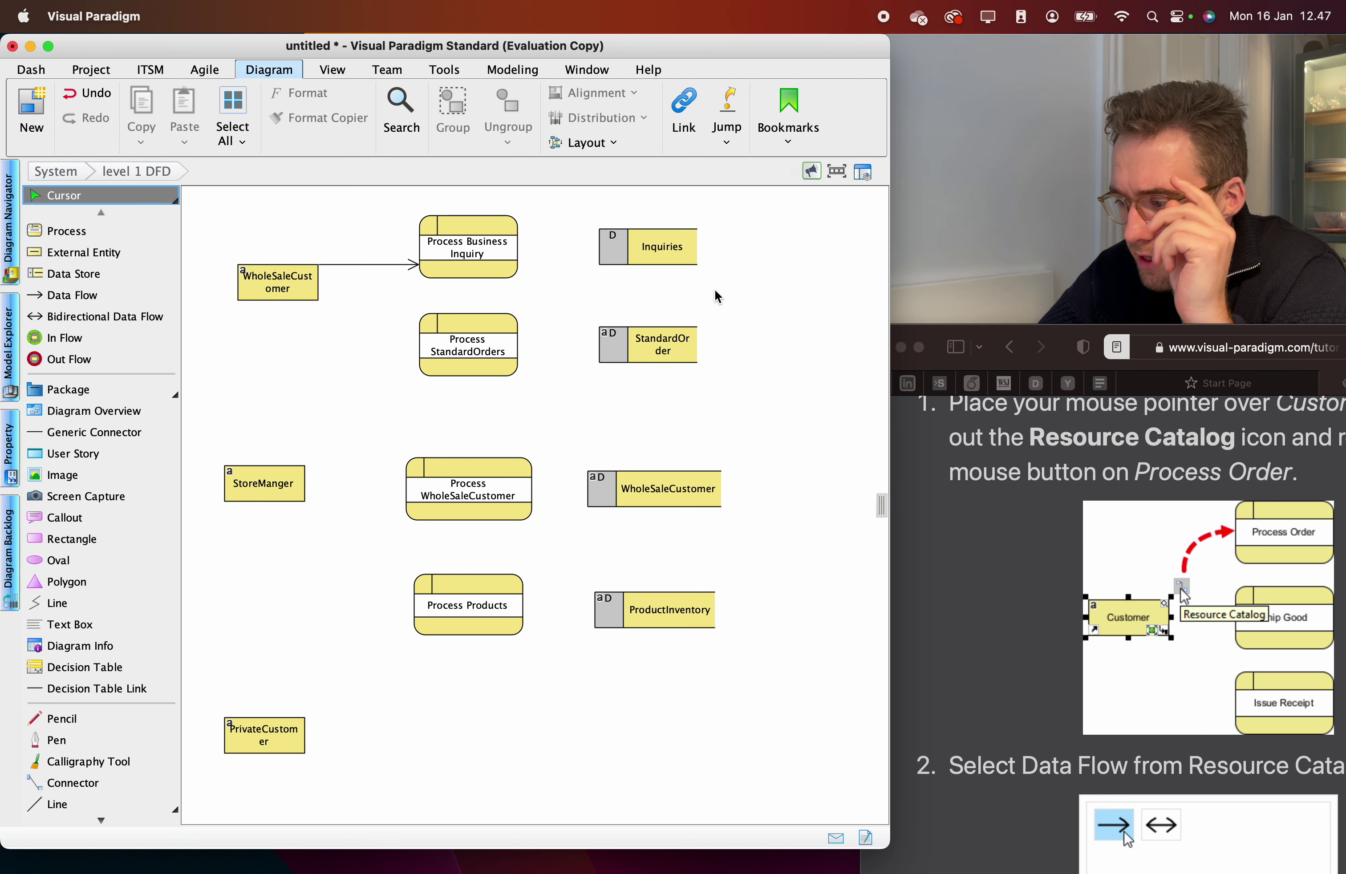
# Caption the data flow between WholeSaleCustomer and Process Business Inquiry "inquiry info".
pyautogui.scroll(-5, 1152, 580)
pyautogui.scroll(1, 1152, 576)
pyautogui.scroll(-5, 1152, 574)
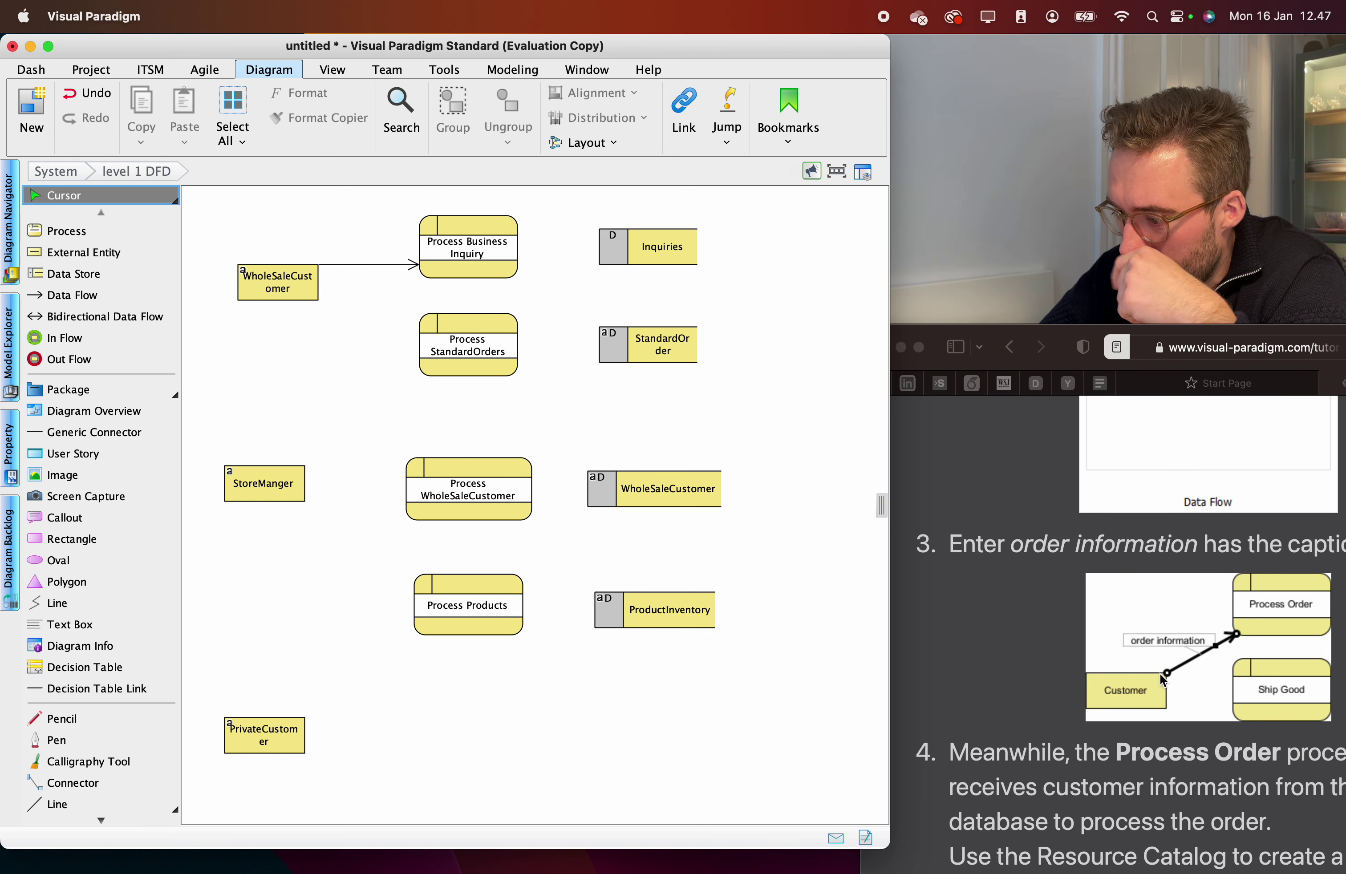
pyautogui.click(361, 265)
pyautogui.doubleClick(361, 265)
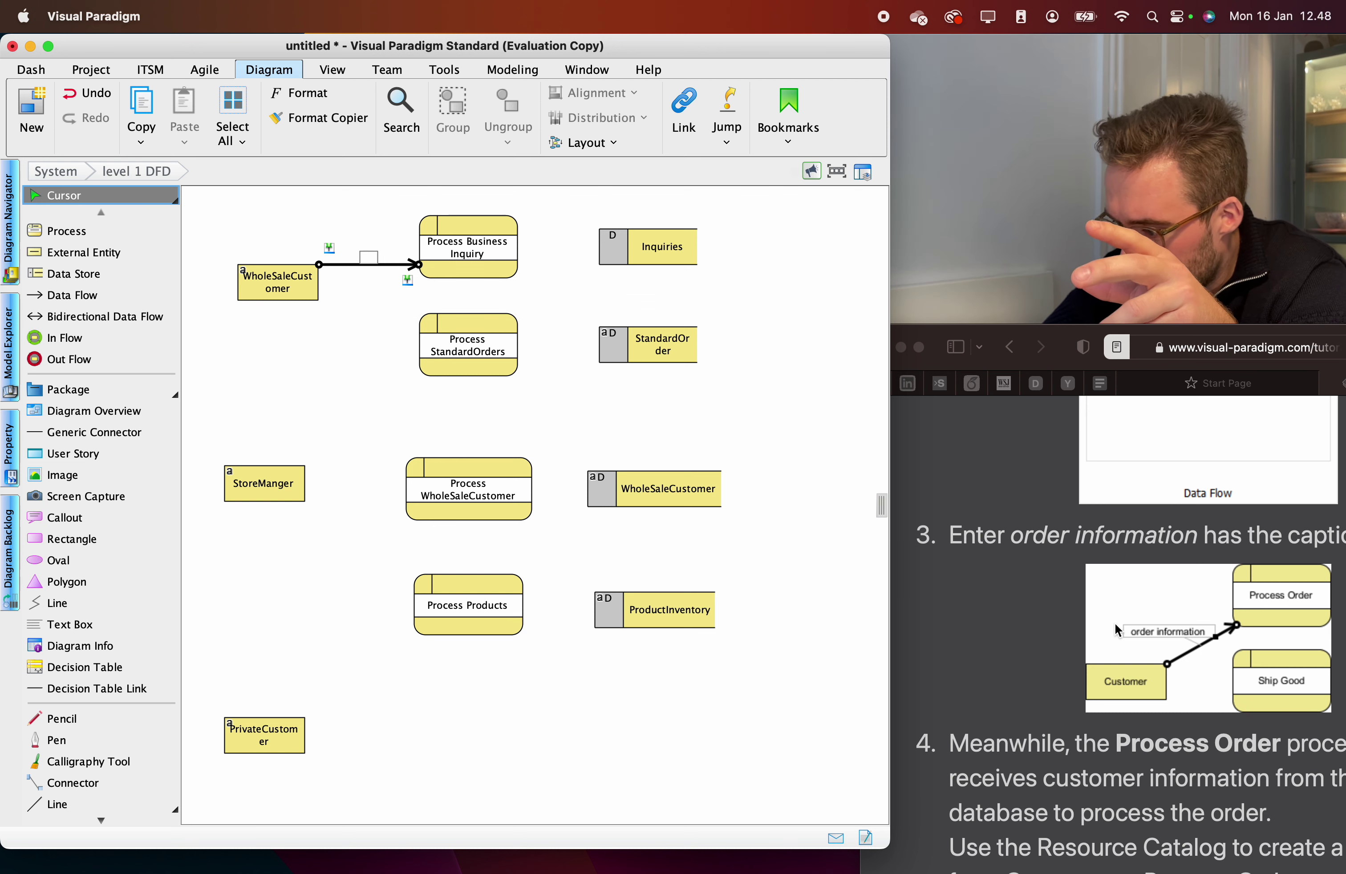
pyautogui.scroll(-1, 1119, 629)
pyautogui.write('business')
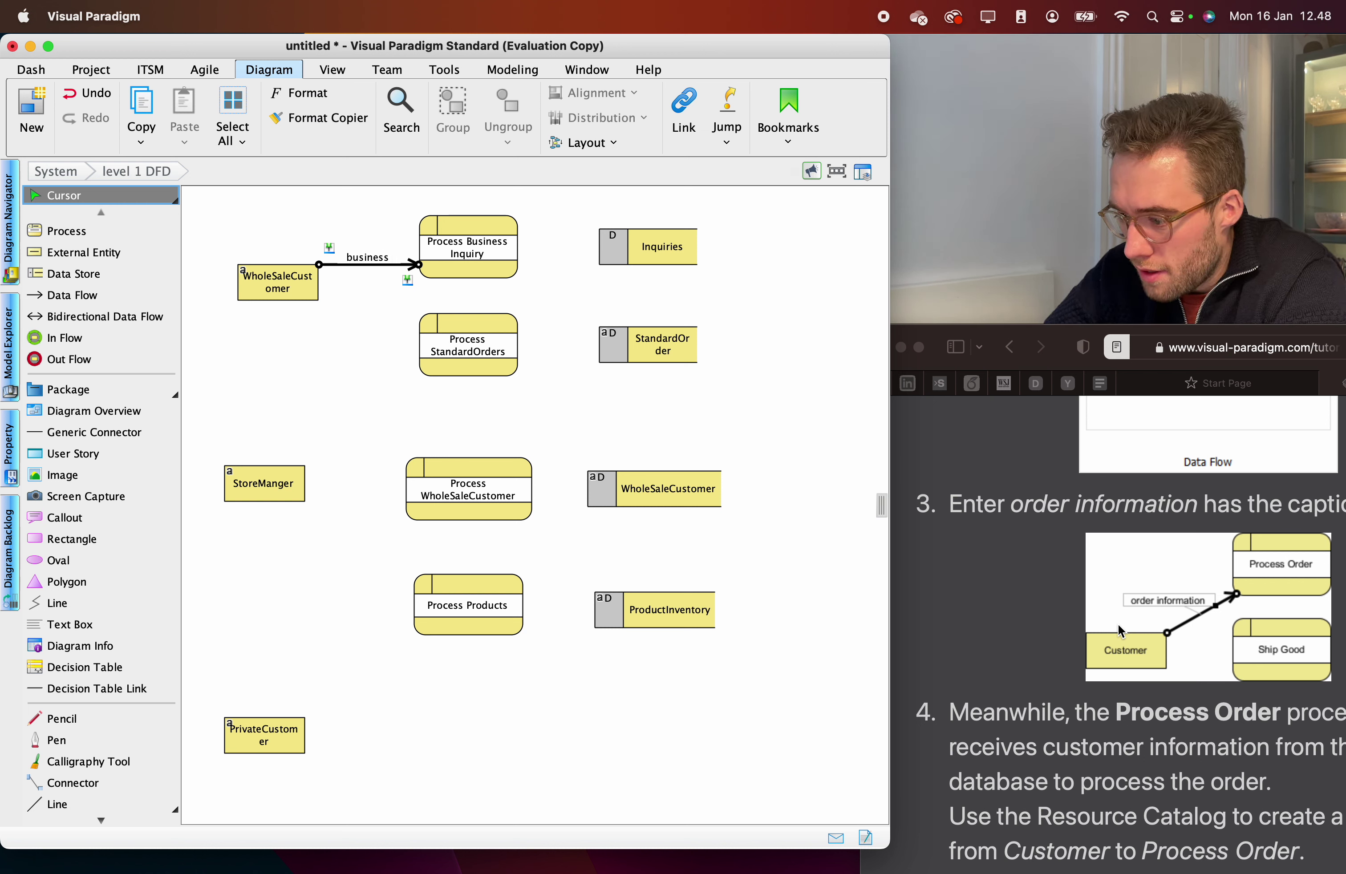
pyautogui.press('BackSpace')
pyautogui.press('BackSpace')
pyautogui.press('BackSpace')
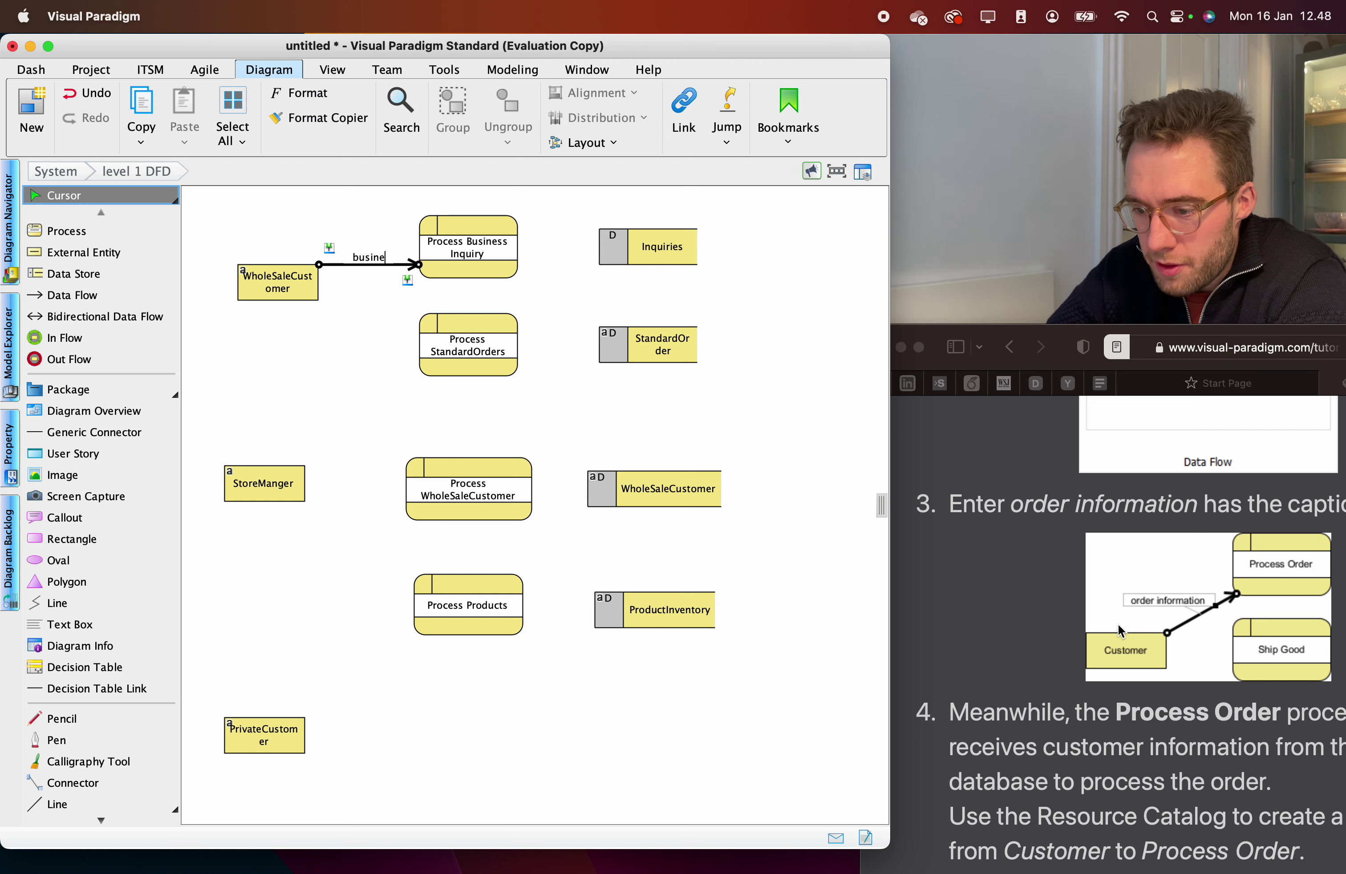
pyautogui.write('s')
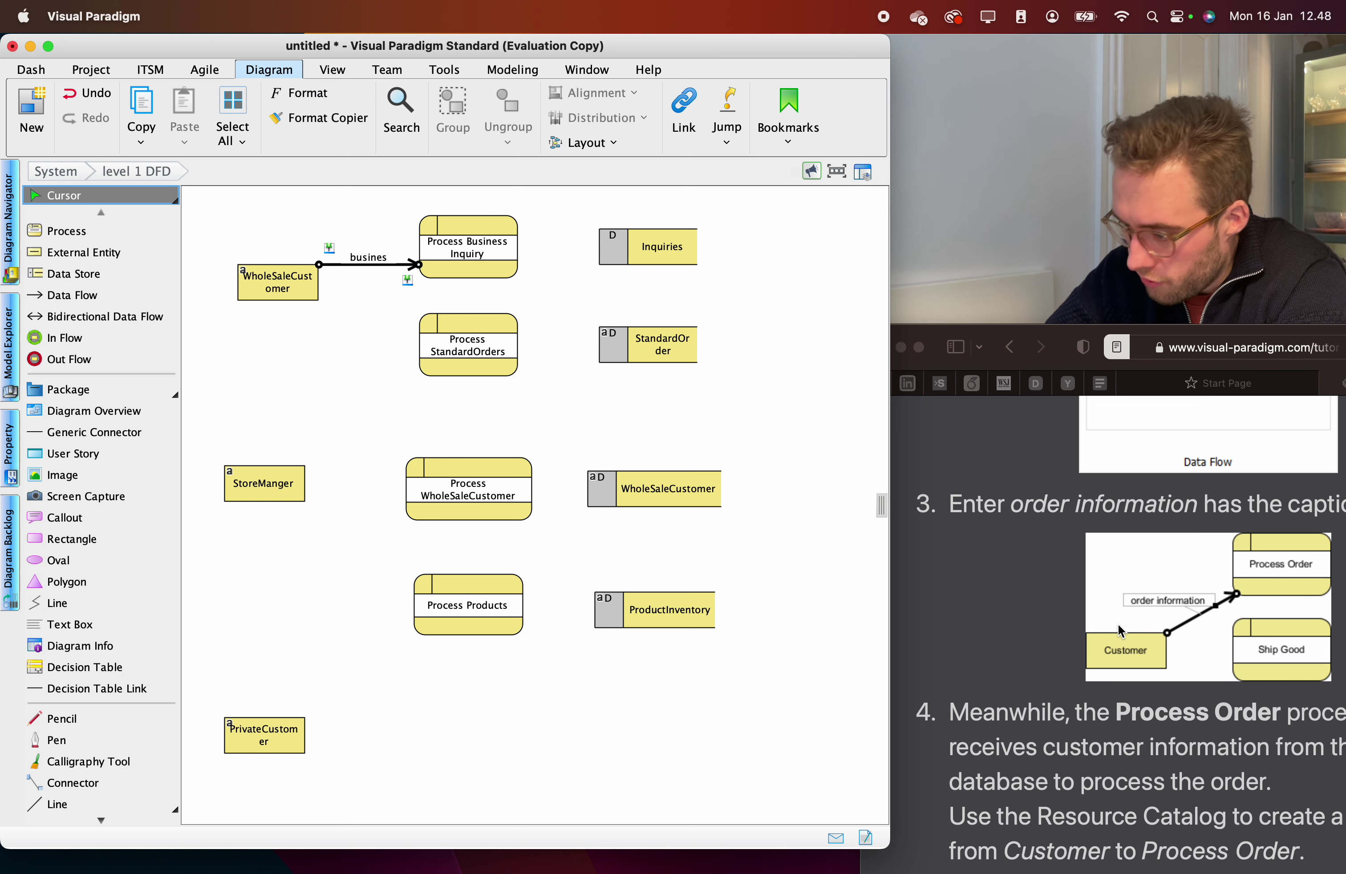
pyautogui.press('BackSpace')
pyautogui.press('BackSpace')
pyautogui.press('BackSpace')
pyautogui.press('BackSpace')
pyautogui.press('BackSpace')
pyautogui.press('BackSpace')
pyautogui.press('BackSpace')
pyautogui.write('whol')
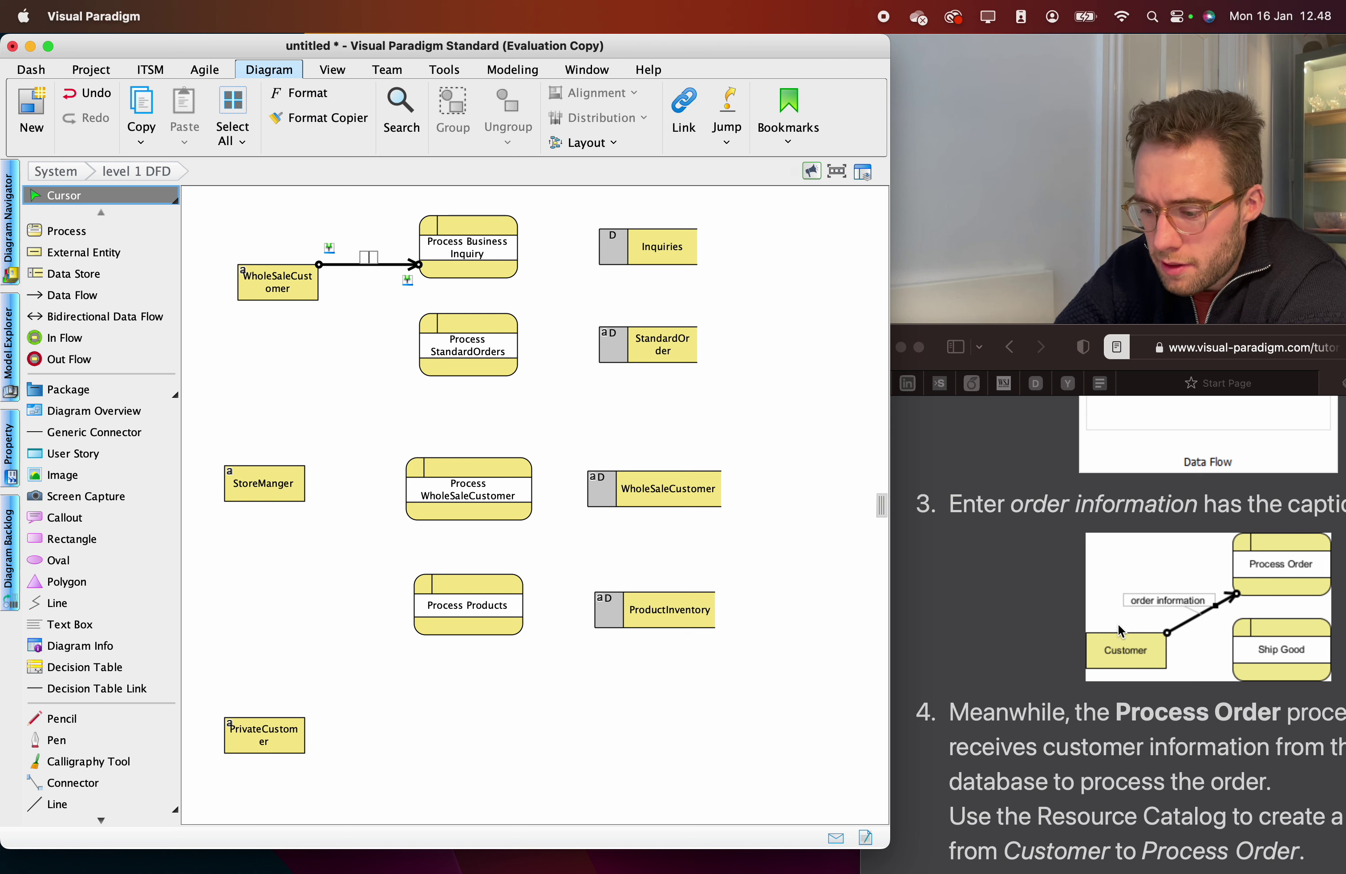
pyautogui.write('uir')
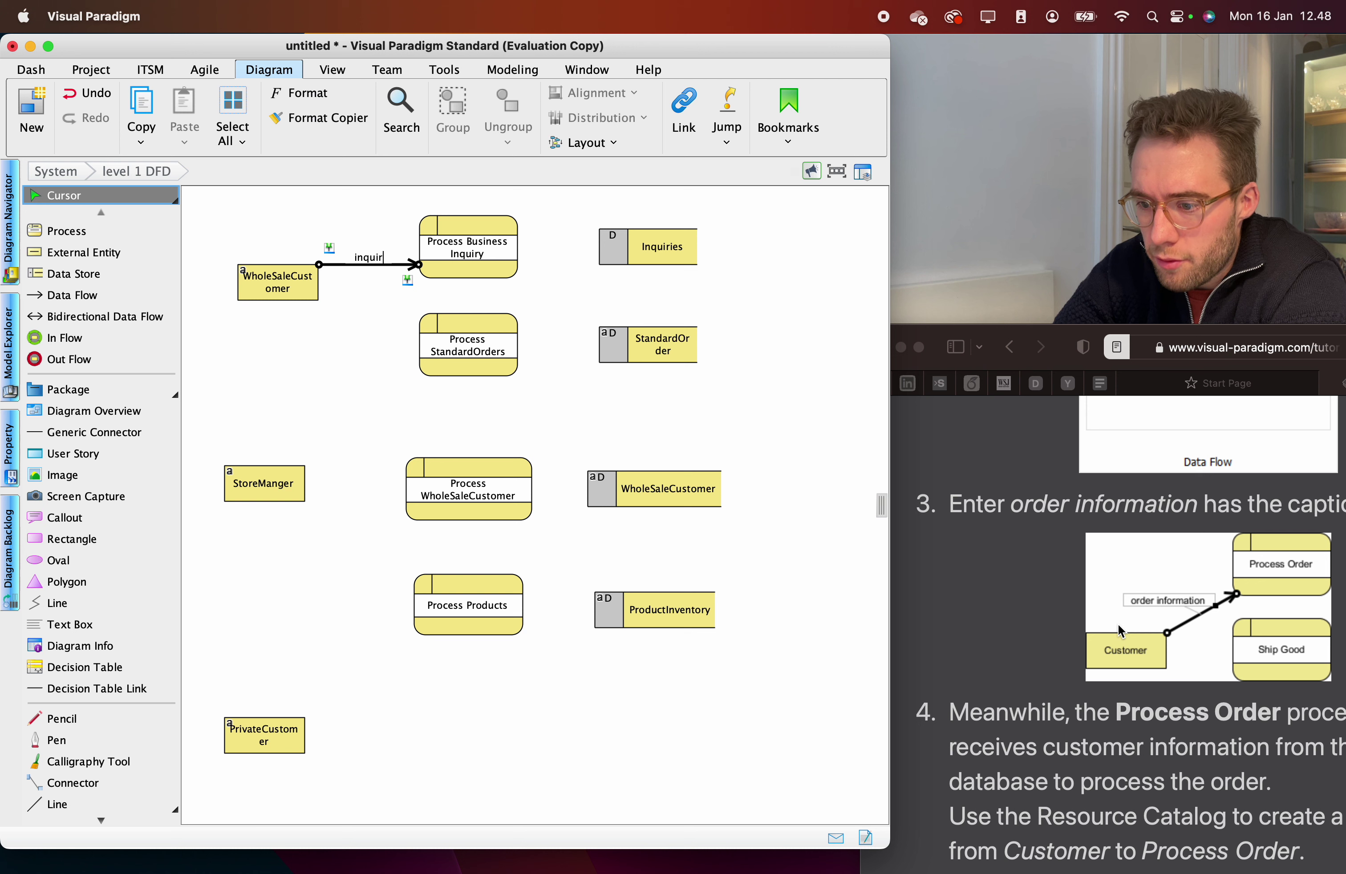
pyautogui.write('y info')
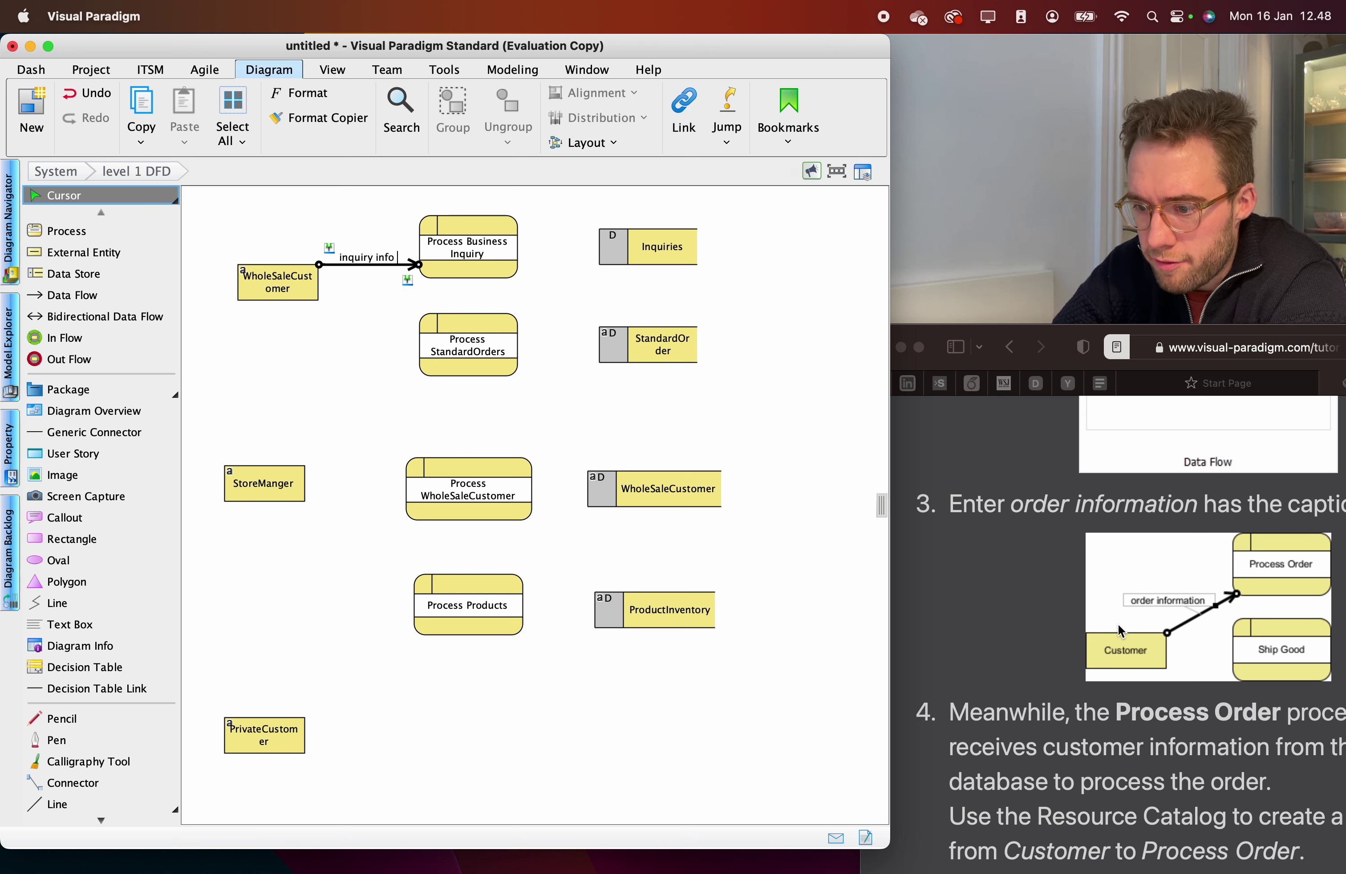
pyautogui.click(750, 375)
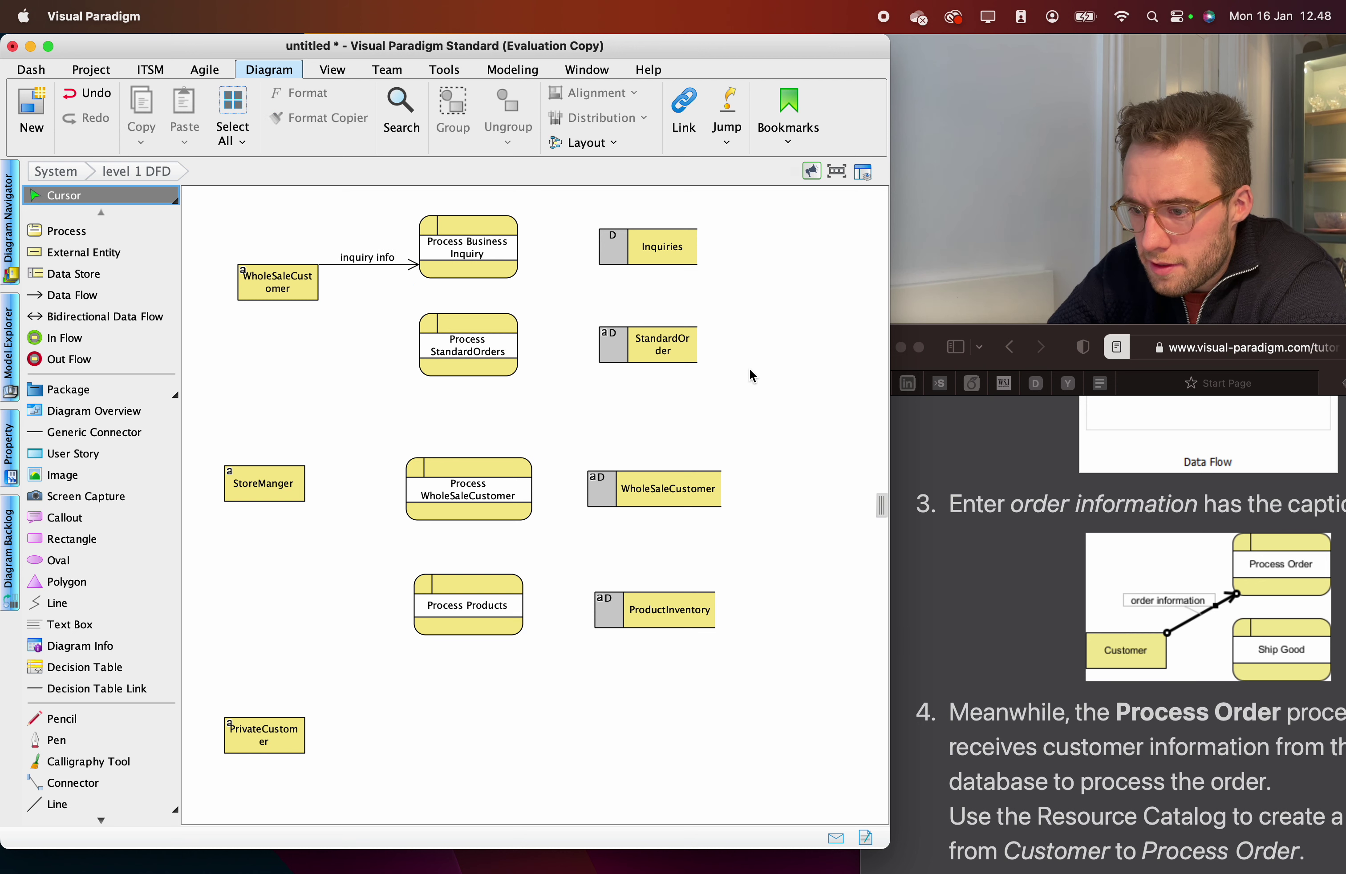
# Reposition the tutorial browser window beside the diagram and read its instructions on captioning a flow and adding further data flows.
pyautogui.scroll(-5, 1244, 613)
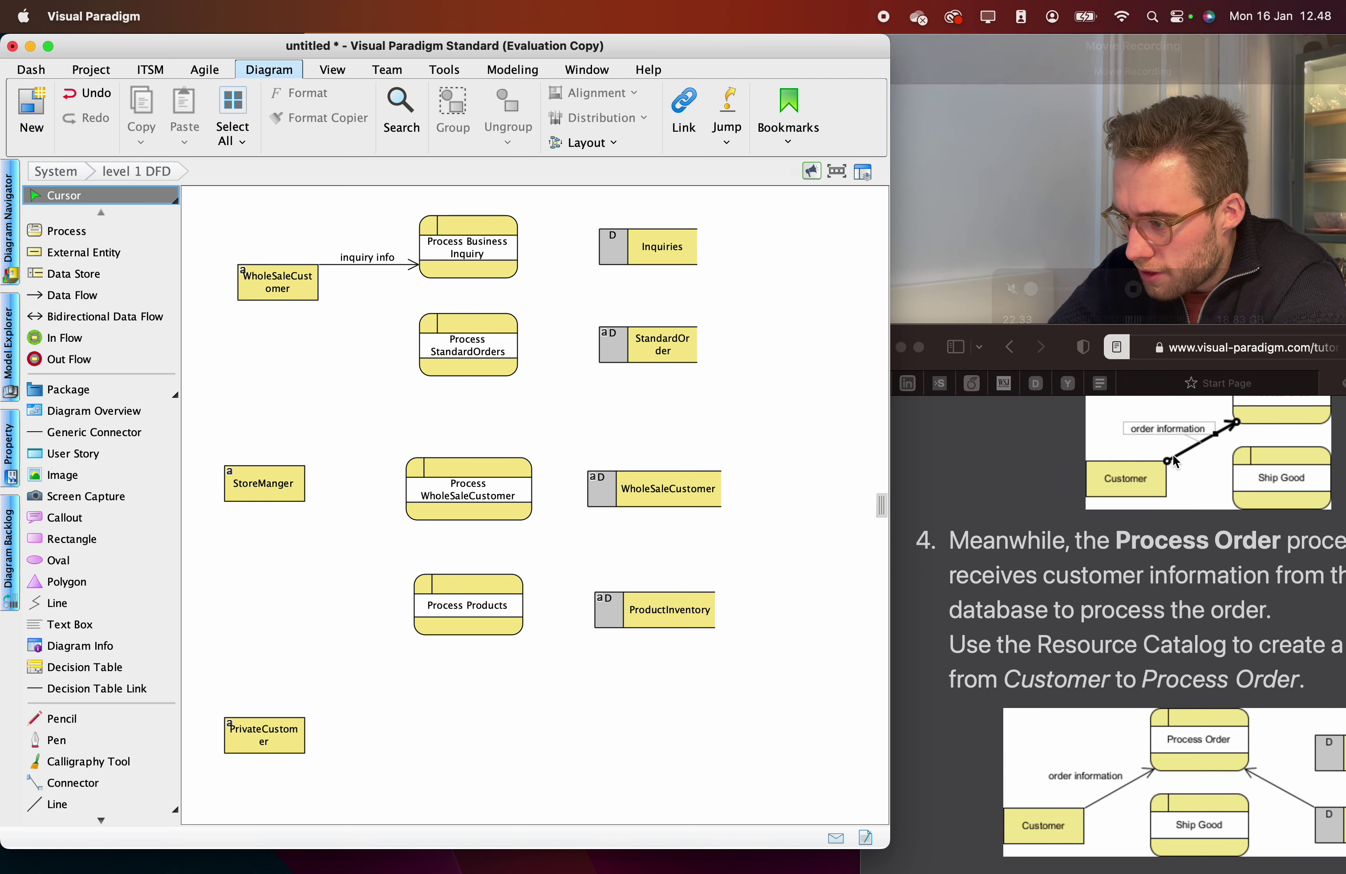
pyautogui.scroll(4, 1173, 455)
pyautogui.moveTo(1065, 338); pyautogui.dragTo(921, 330)
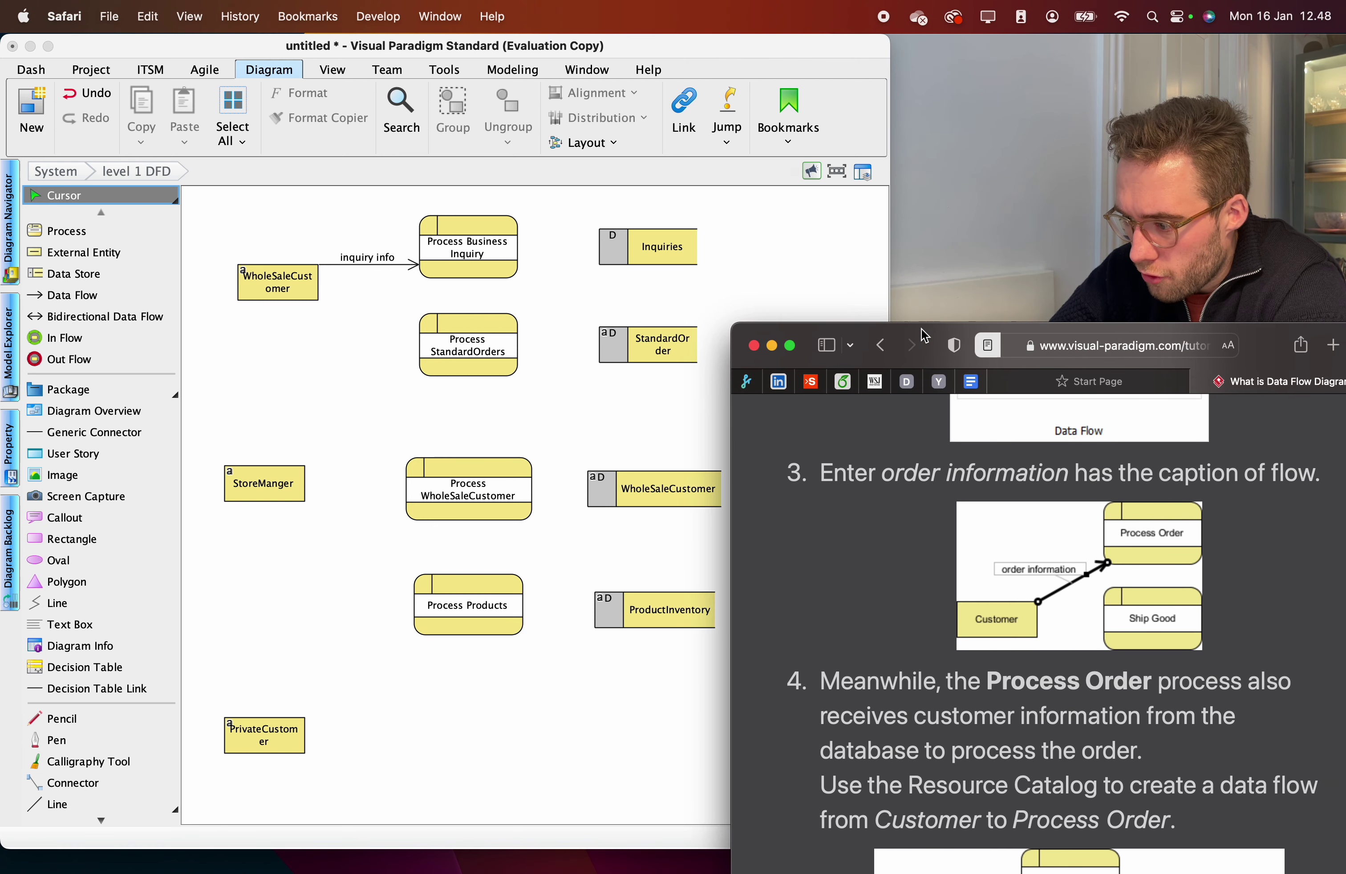
pyautogui.scroll(-3, 982, 552)
pyautogui.scroll(-2, 982, 552)
pyautogui.moveTo(768, 323); pyautogui.dragTo(927, 330)
pyautogui.scroll(5, 1067, 535)
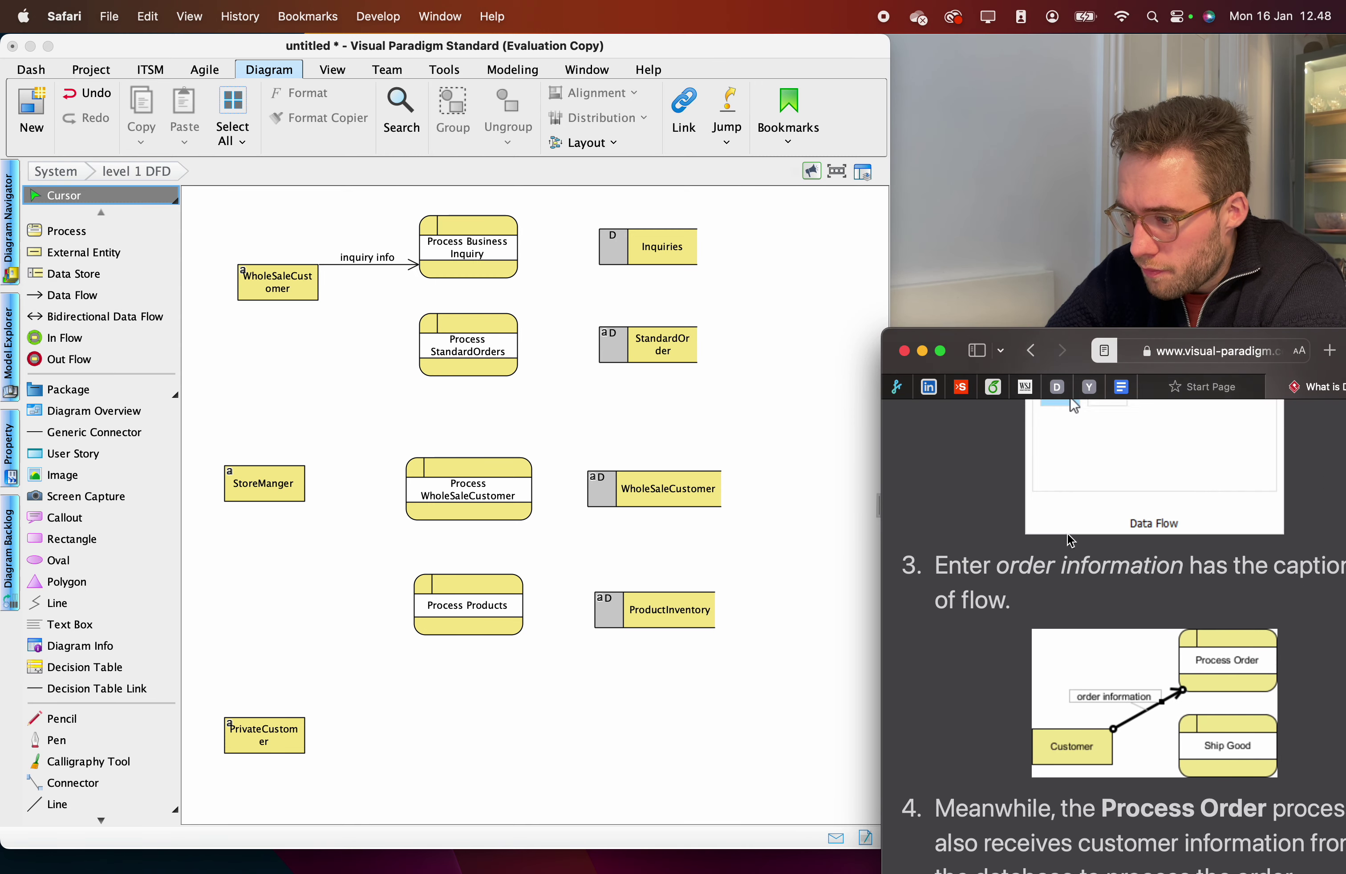
pyautogui.scroll(5, 1068, 534)
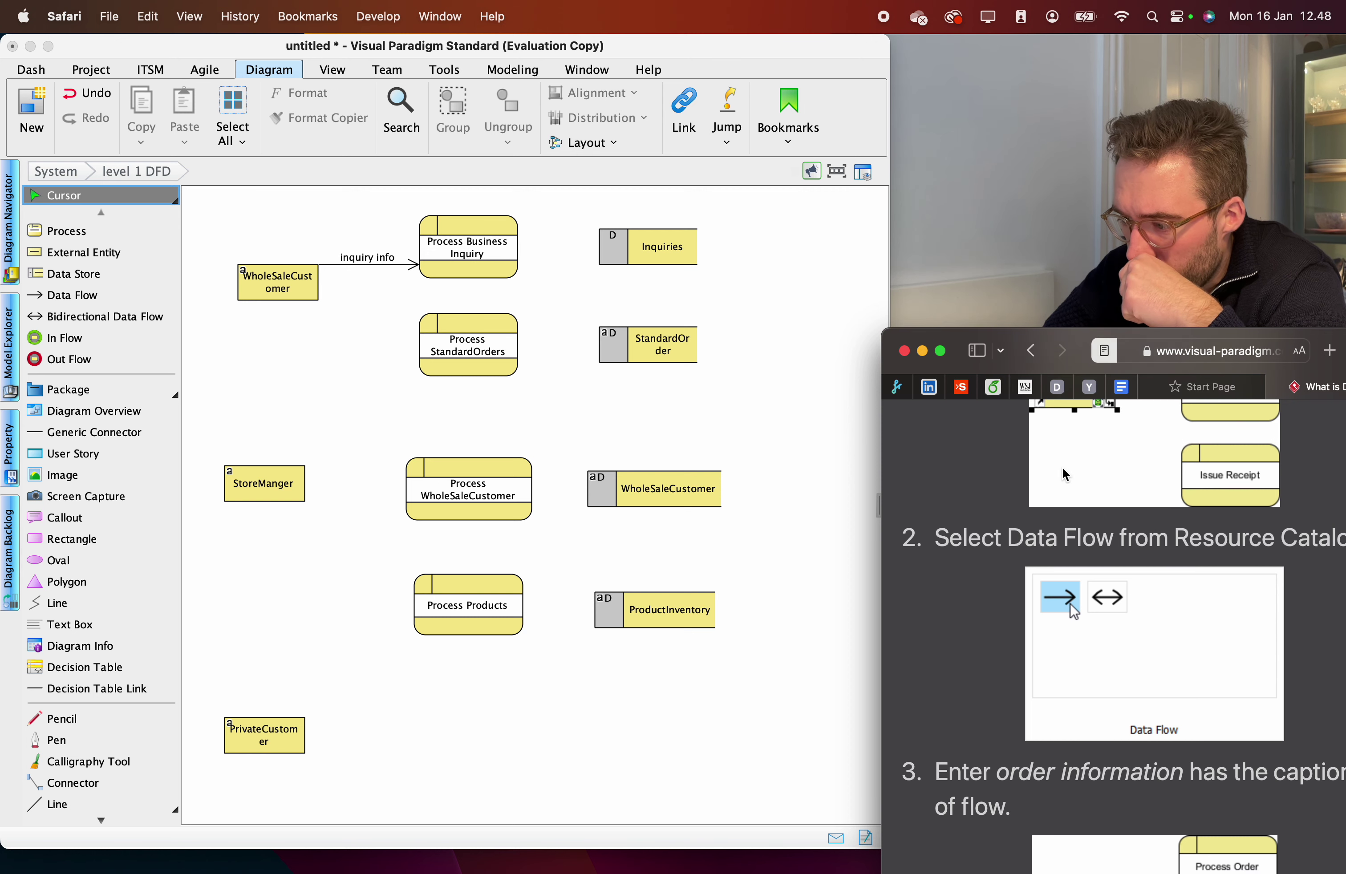
pyautogui.scroll(-7, 1065, 474)
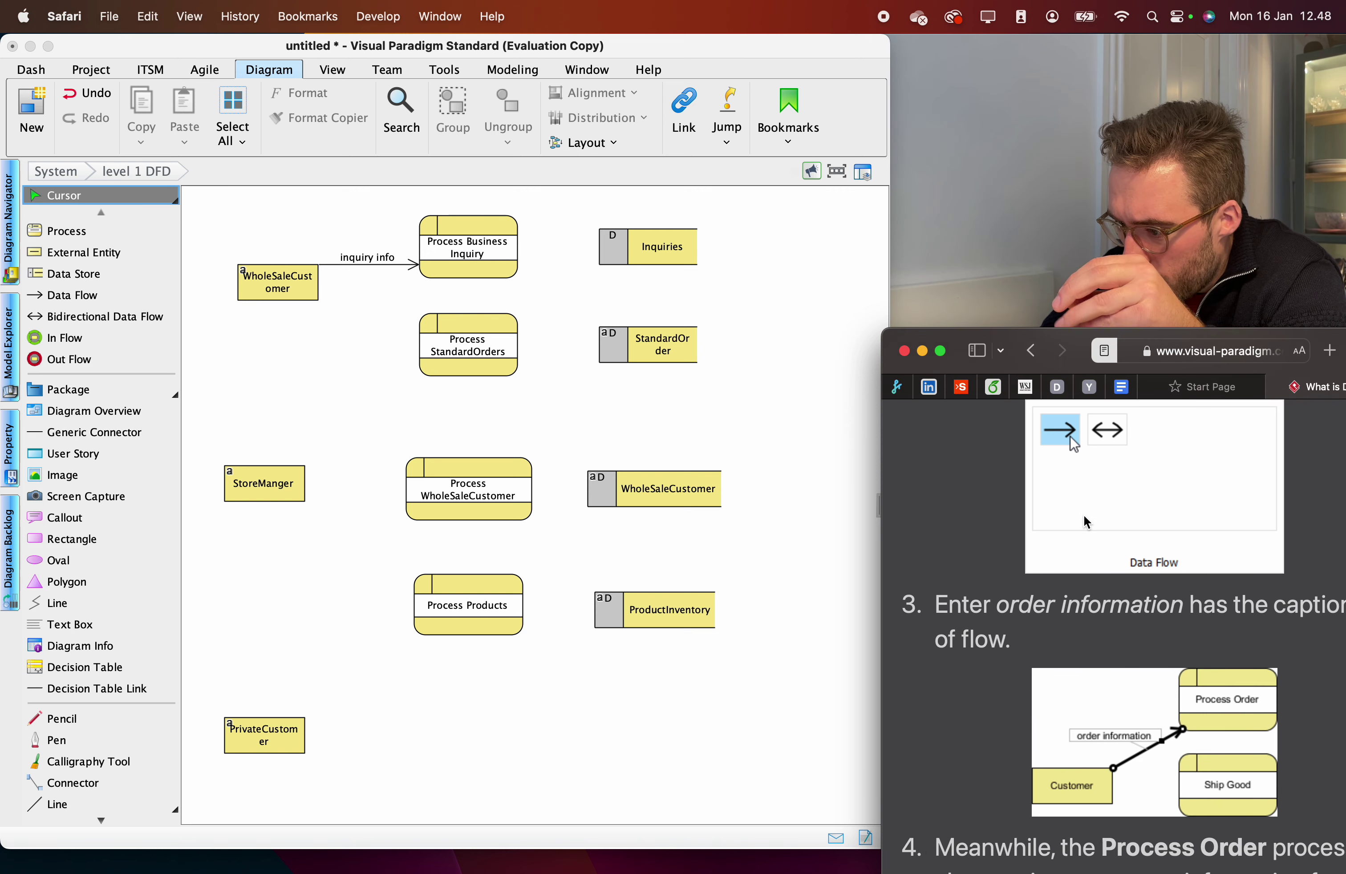
pyautogui.scroll(-4, 1083, 514)
pyautogui.scroll(3, 1083, 514)
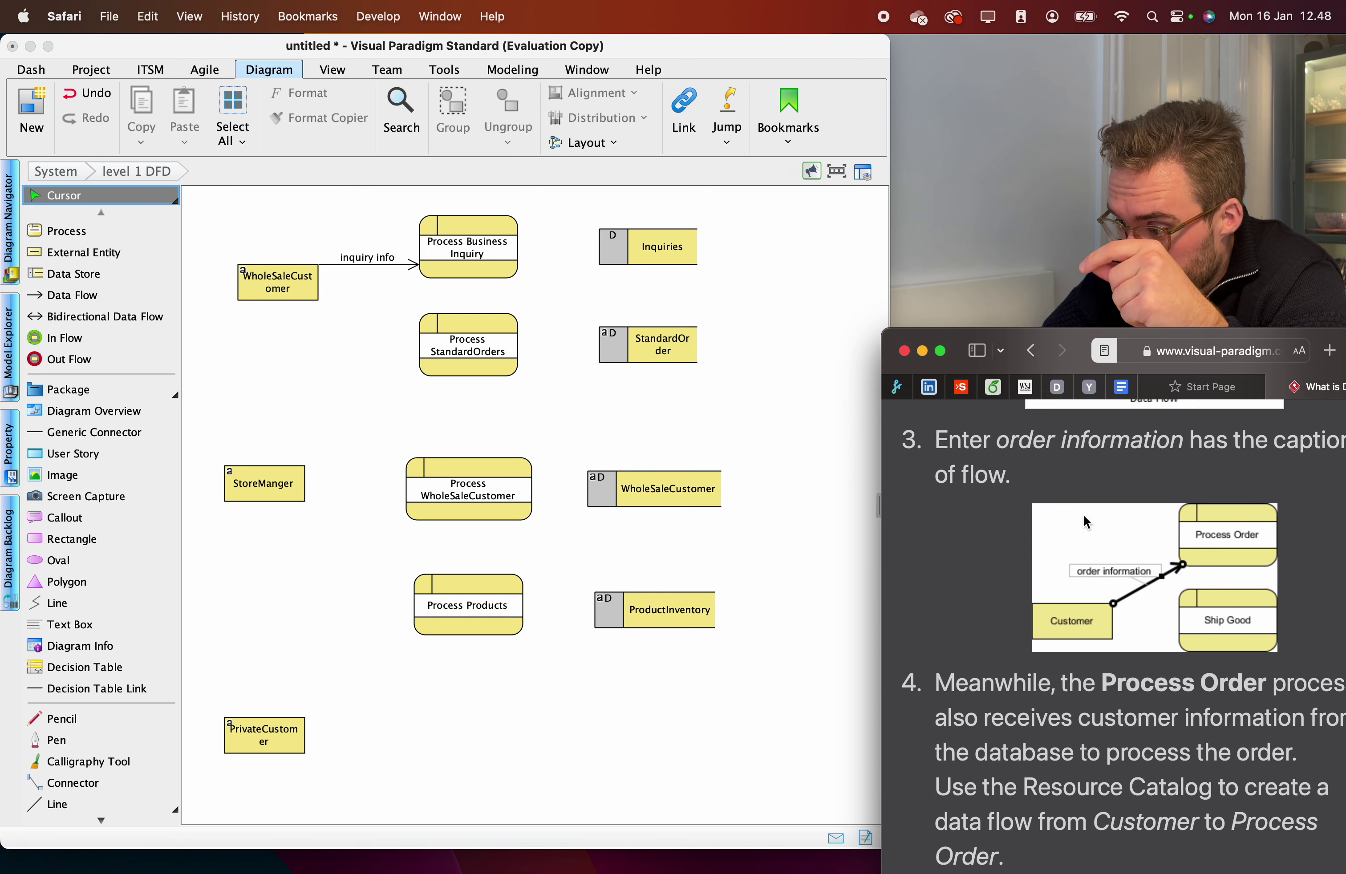
pyautogui.moveTo(1048, 332); pyautogui.dragTo(1033, 331)
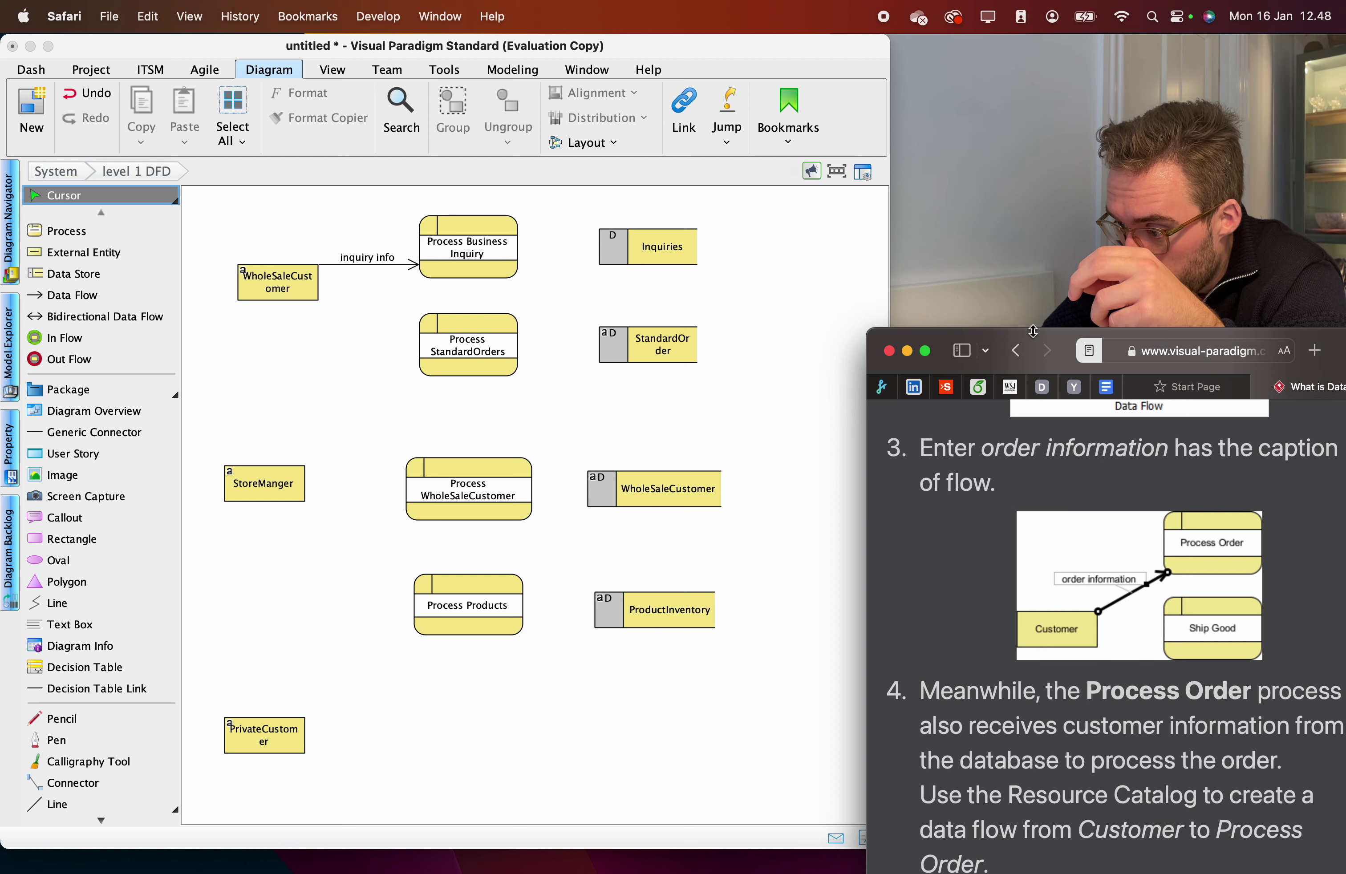
pyautogui.scroll(-1, 1093, 480)
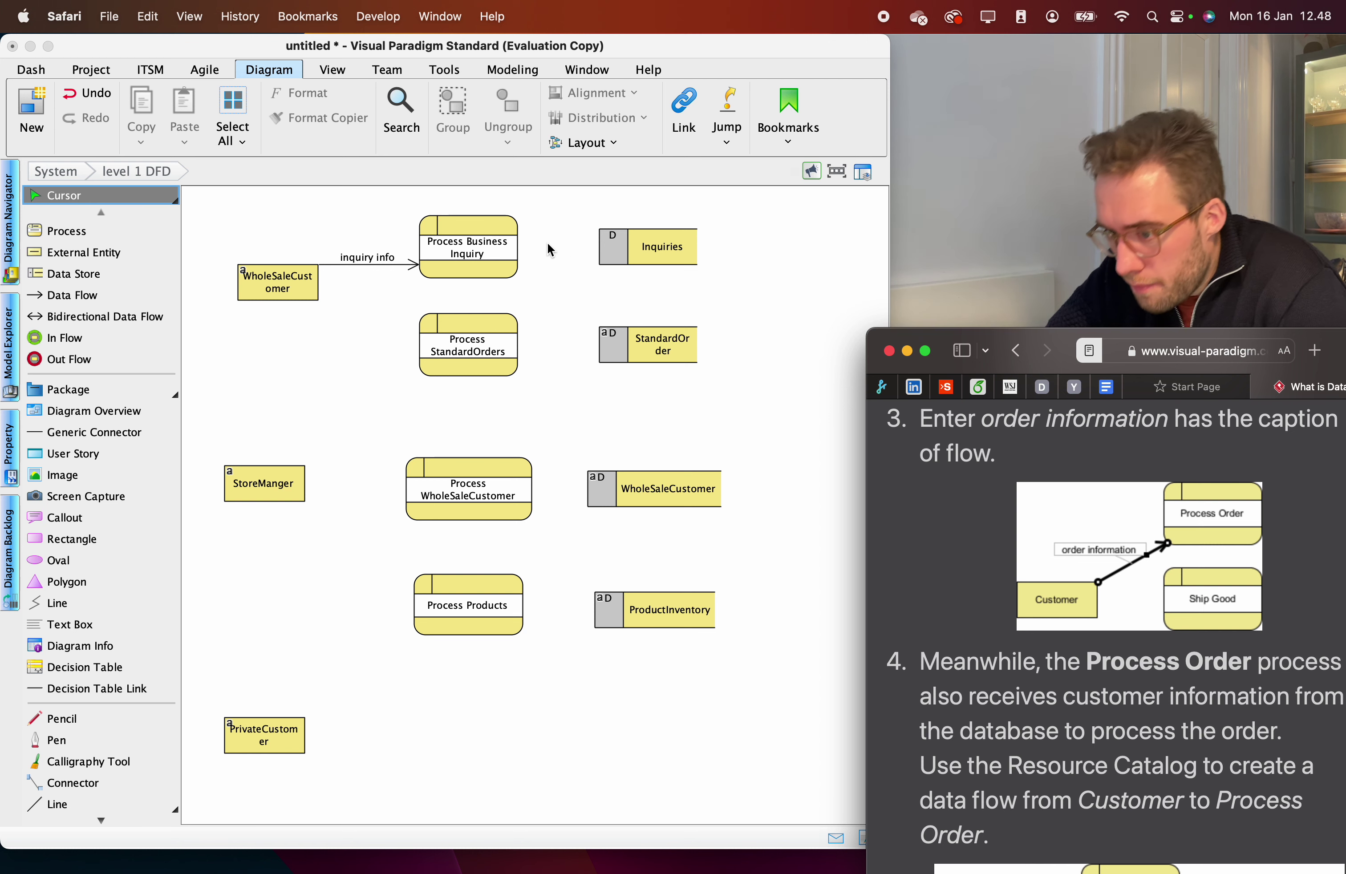
# Rename the Process Business Inquiry process as Process Inquiry.
pyautogui.click(480, 251)
pyautogui.doubleClick(481, 251)
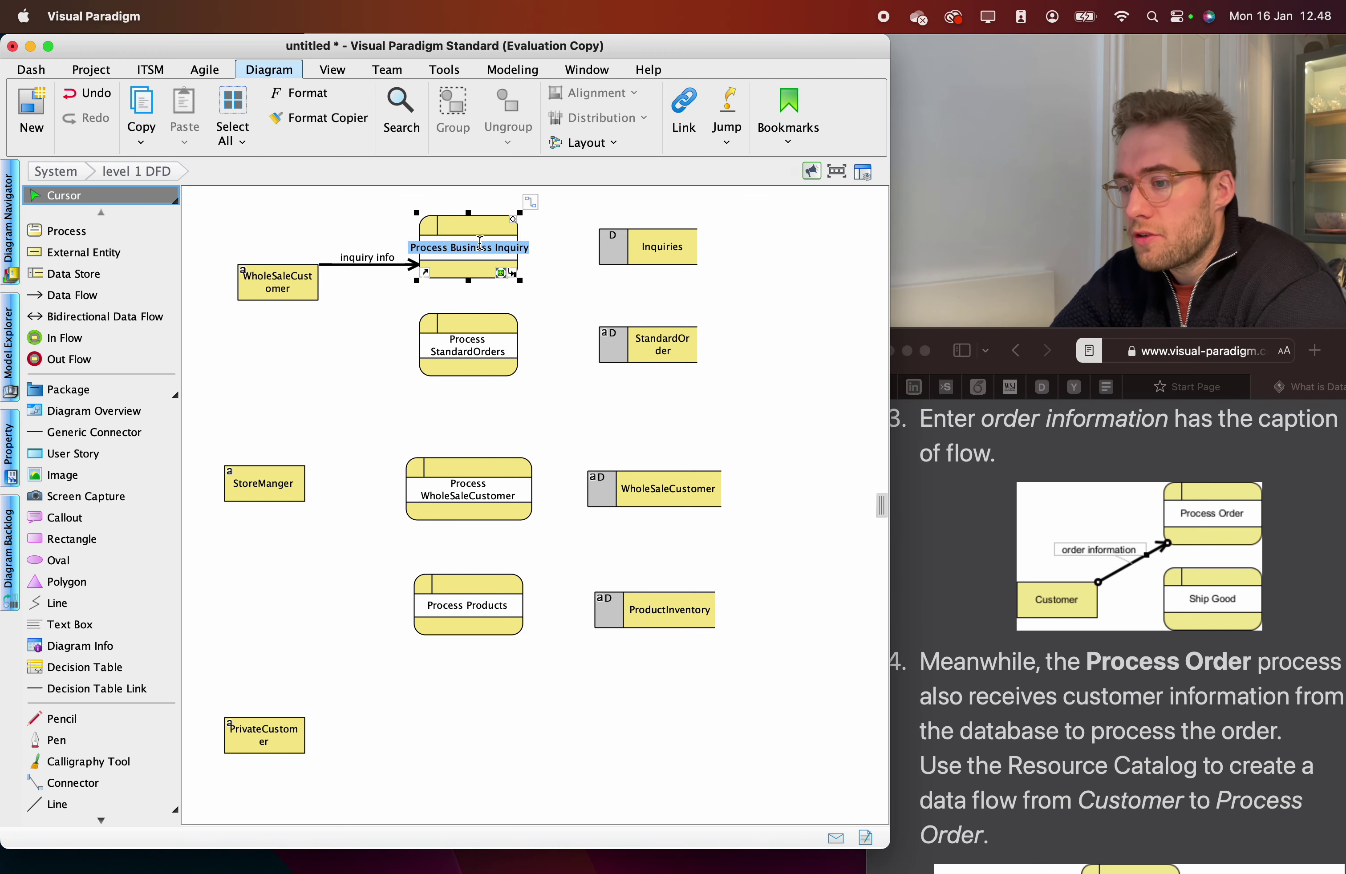
pyautogui.doubleClick(466, 247)
pyautogui.press('BackSpace')
pyautogui.press('Return')
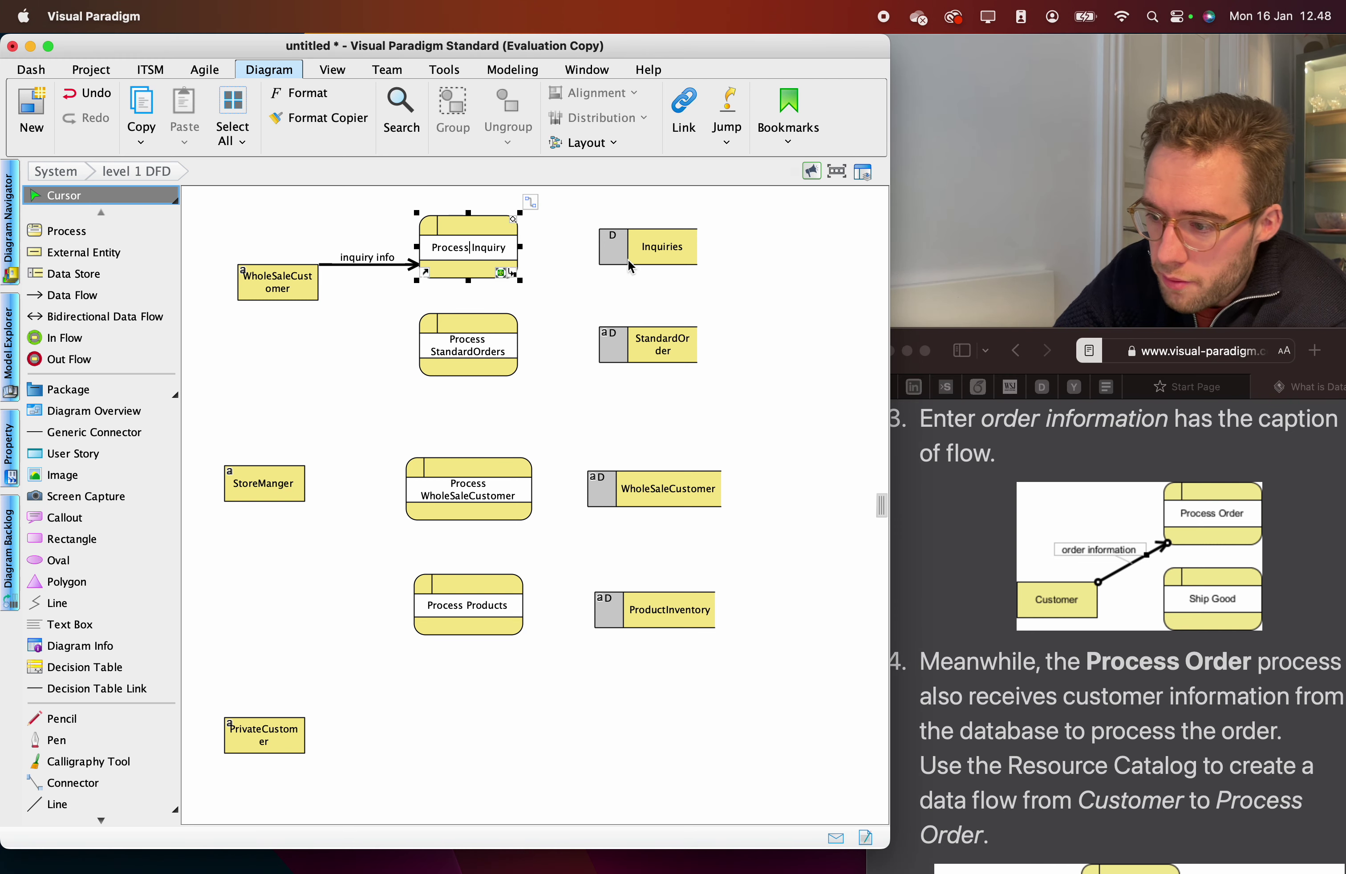
pyautogui.press('Escape')
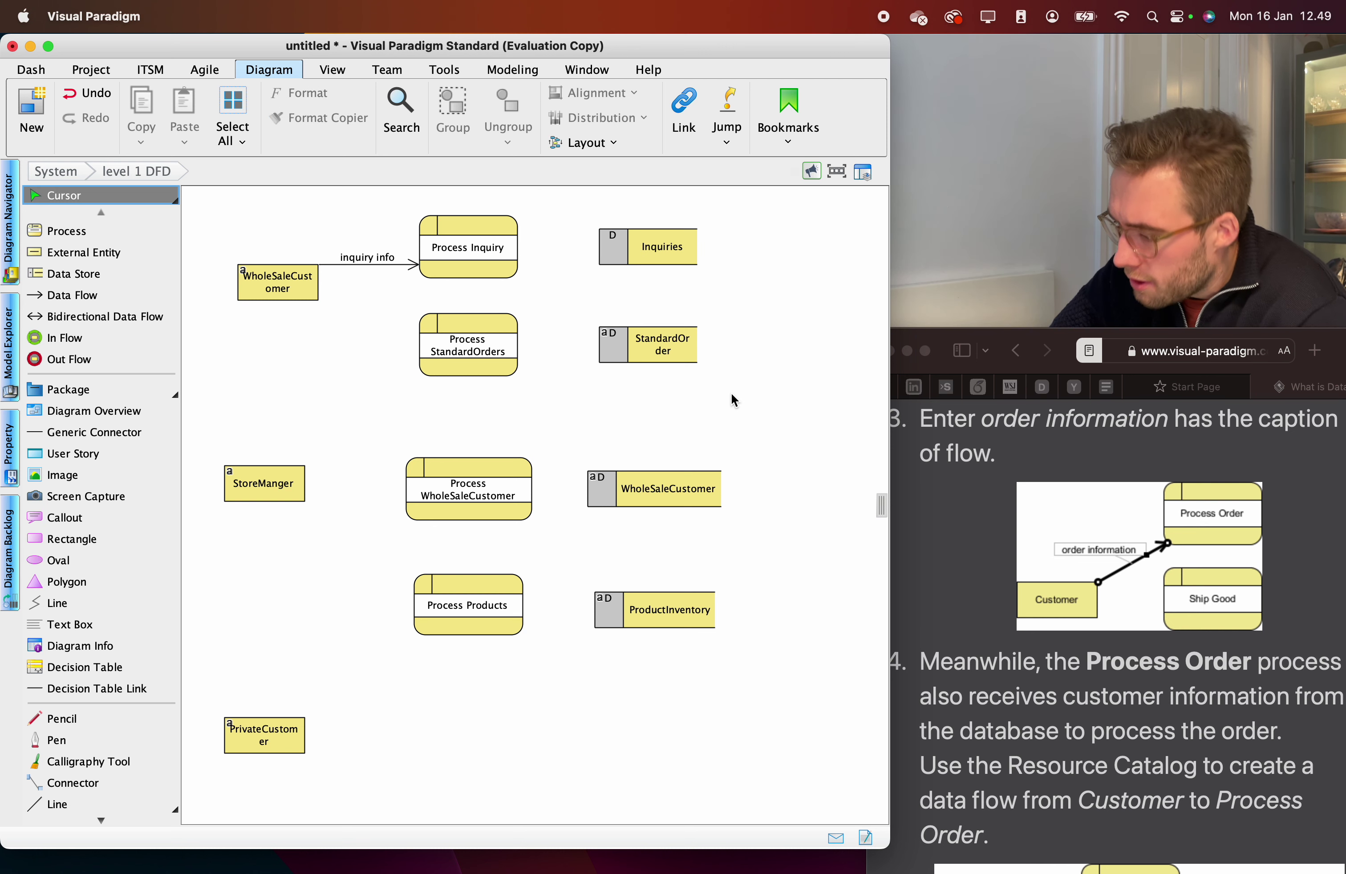
pyautogui.doubleClick(471, 351)
pyautogui.click(462, 351)
pyautogui.click(481, 351)
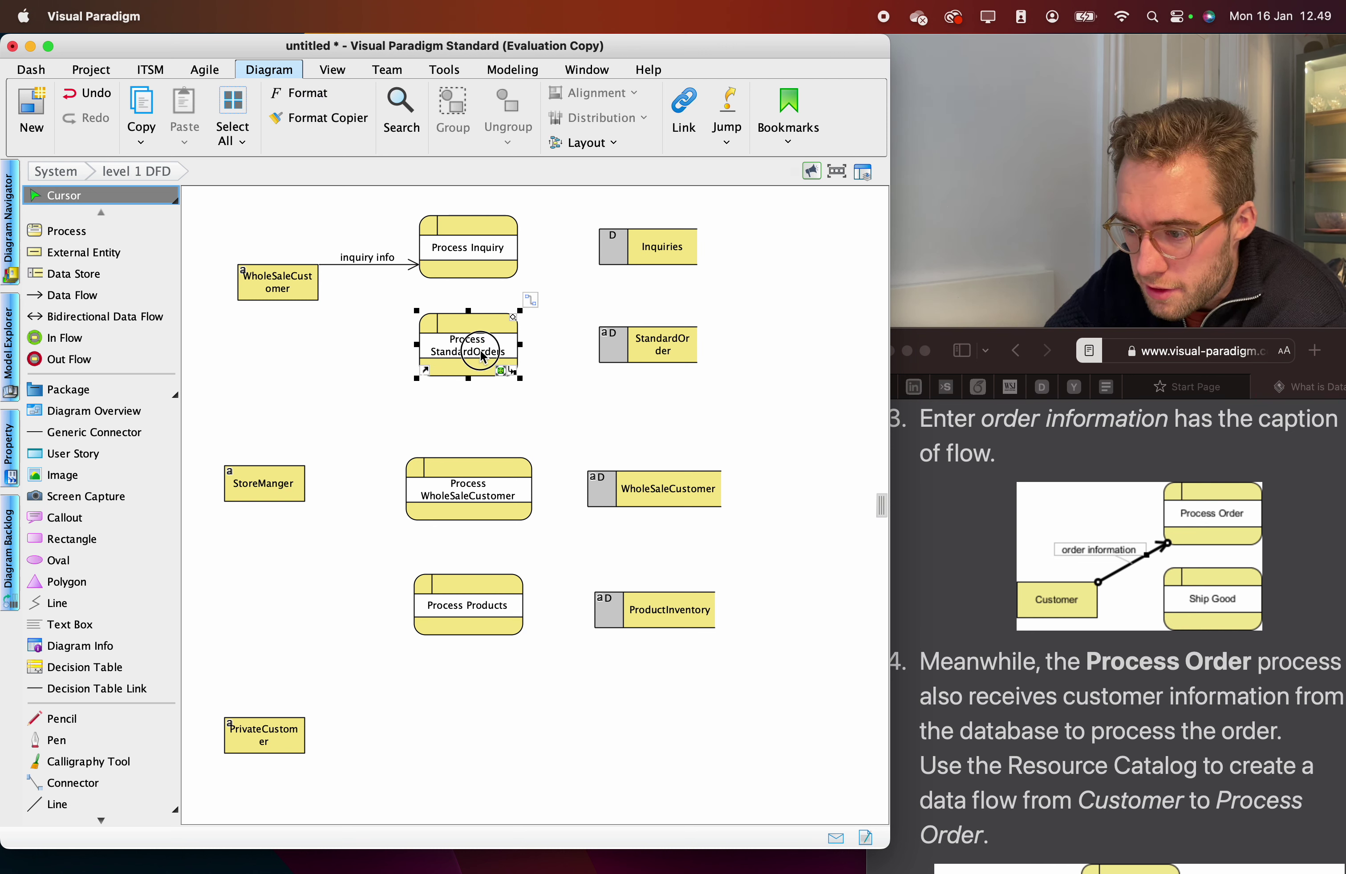
pyautogui.click(542, 388)
# Read tutorial step 4 and its example diagram on creating a data flow from the Customer data store to Process Order.
pyautogui.scroll(-1, 1201, 520)
pyautogui.scroll(1, 1201, 519)
pyautogui.scroll(-1, 1201, 520)
pyautogui.scroll(1, 1201, 520)
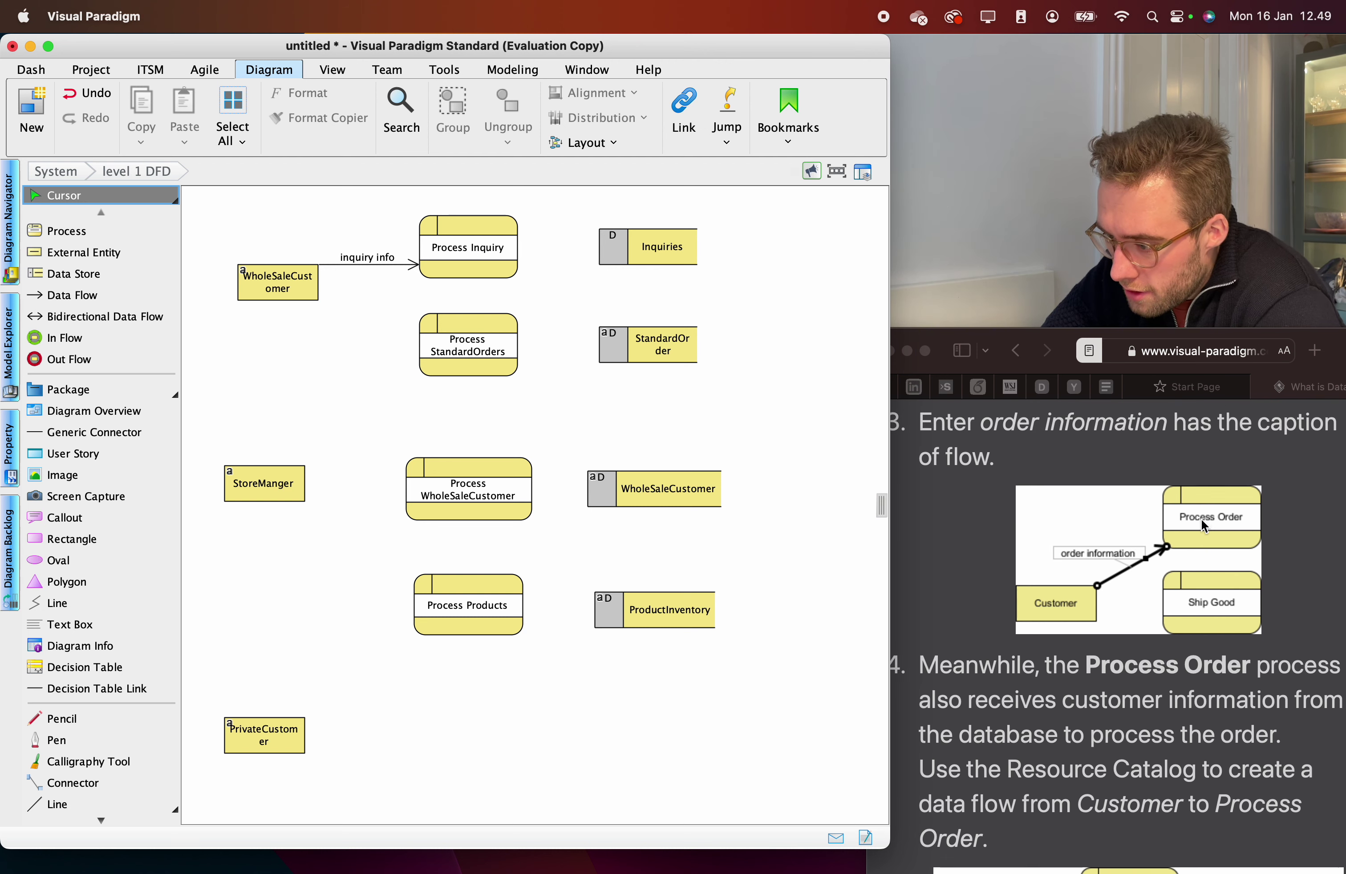
pyautogui.scroll(-5, 1201, 519)
pyautogui.scroll(-1, 1201, 519)
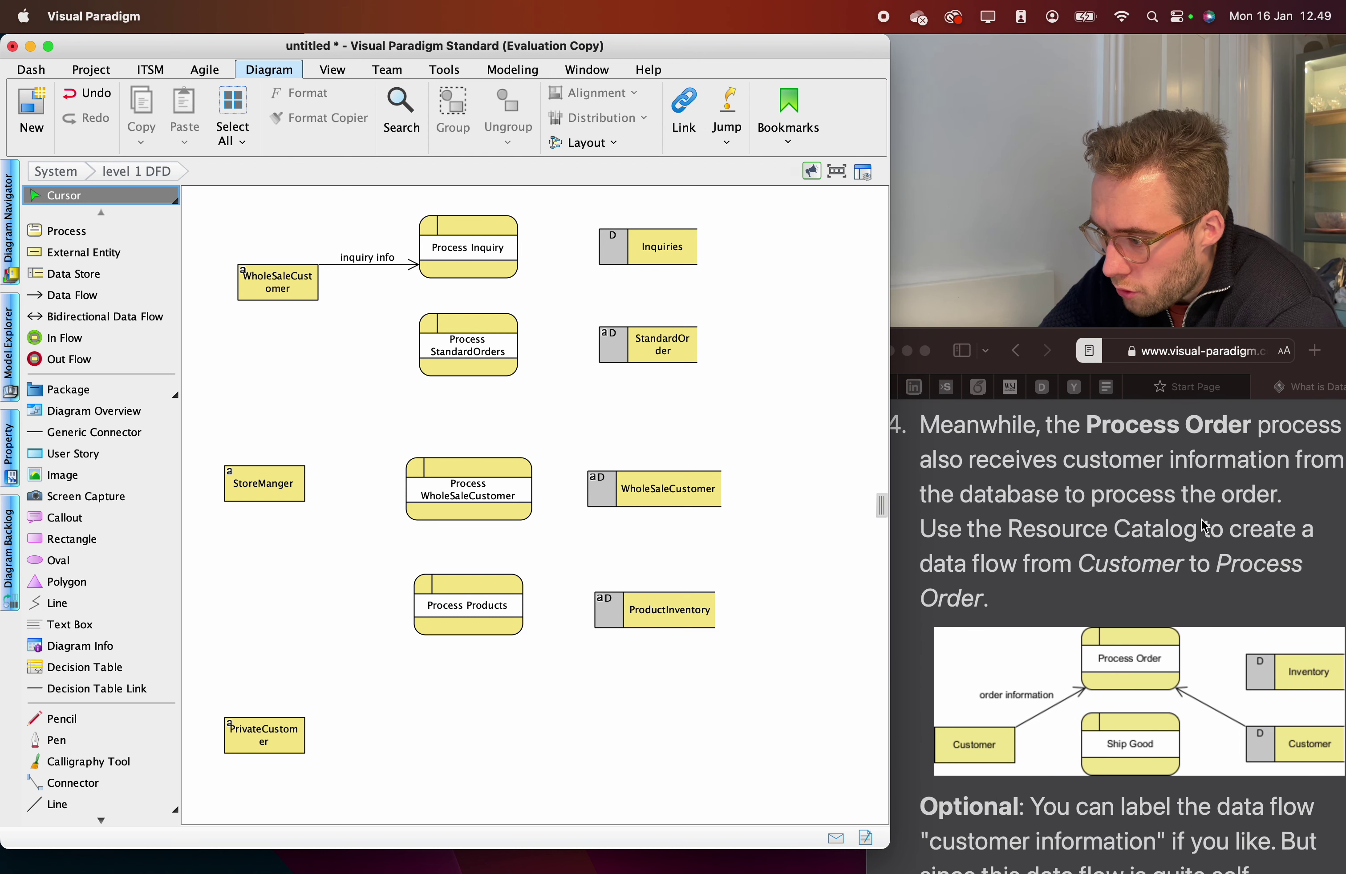
pyautogui.scroll(-2, 1201, 519)
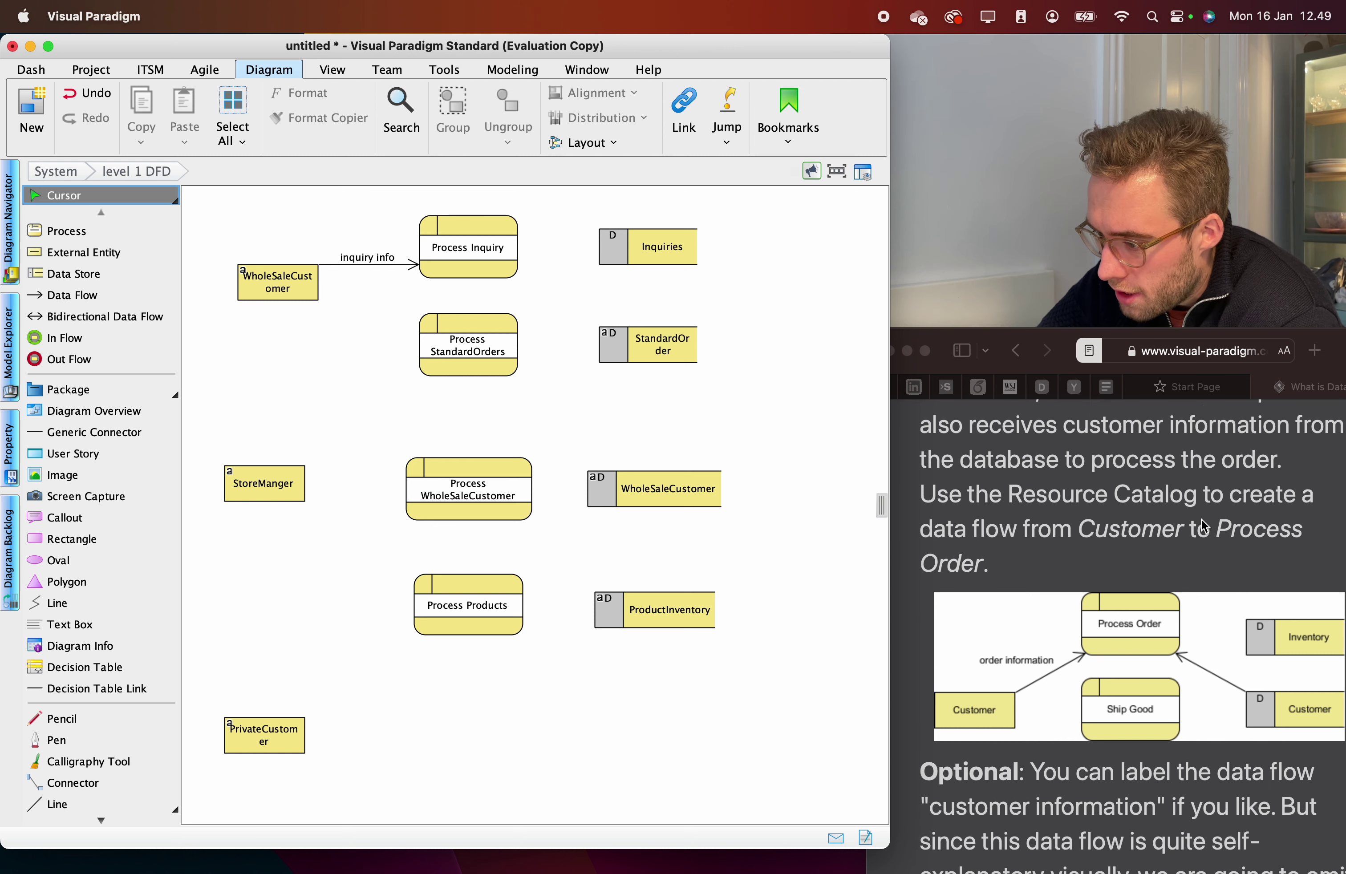
pyautogui.scroll(-3, 1201, 520)
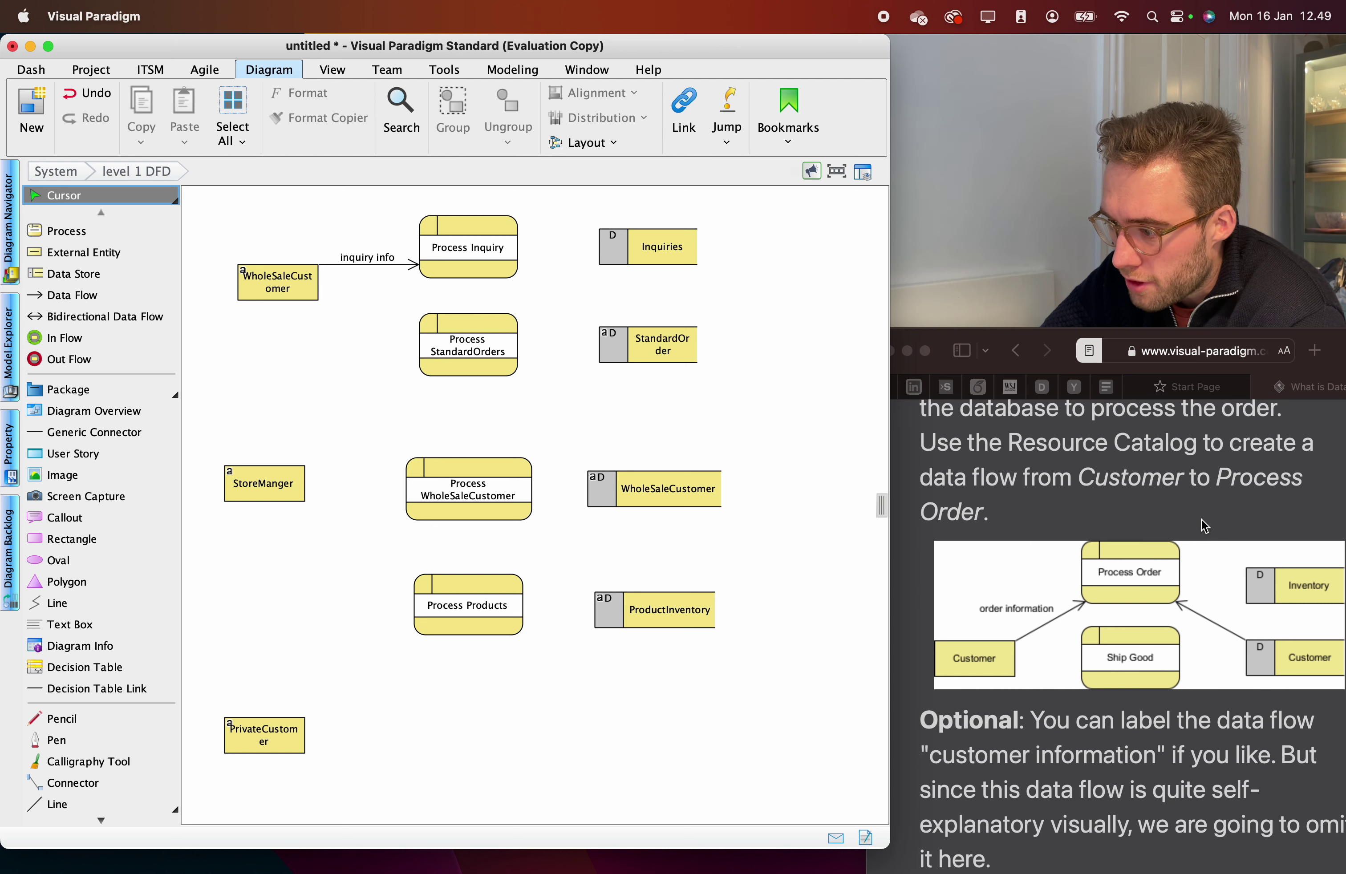
pyautogui.scroll(-2, 1201, 518)
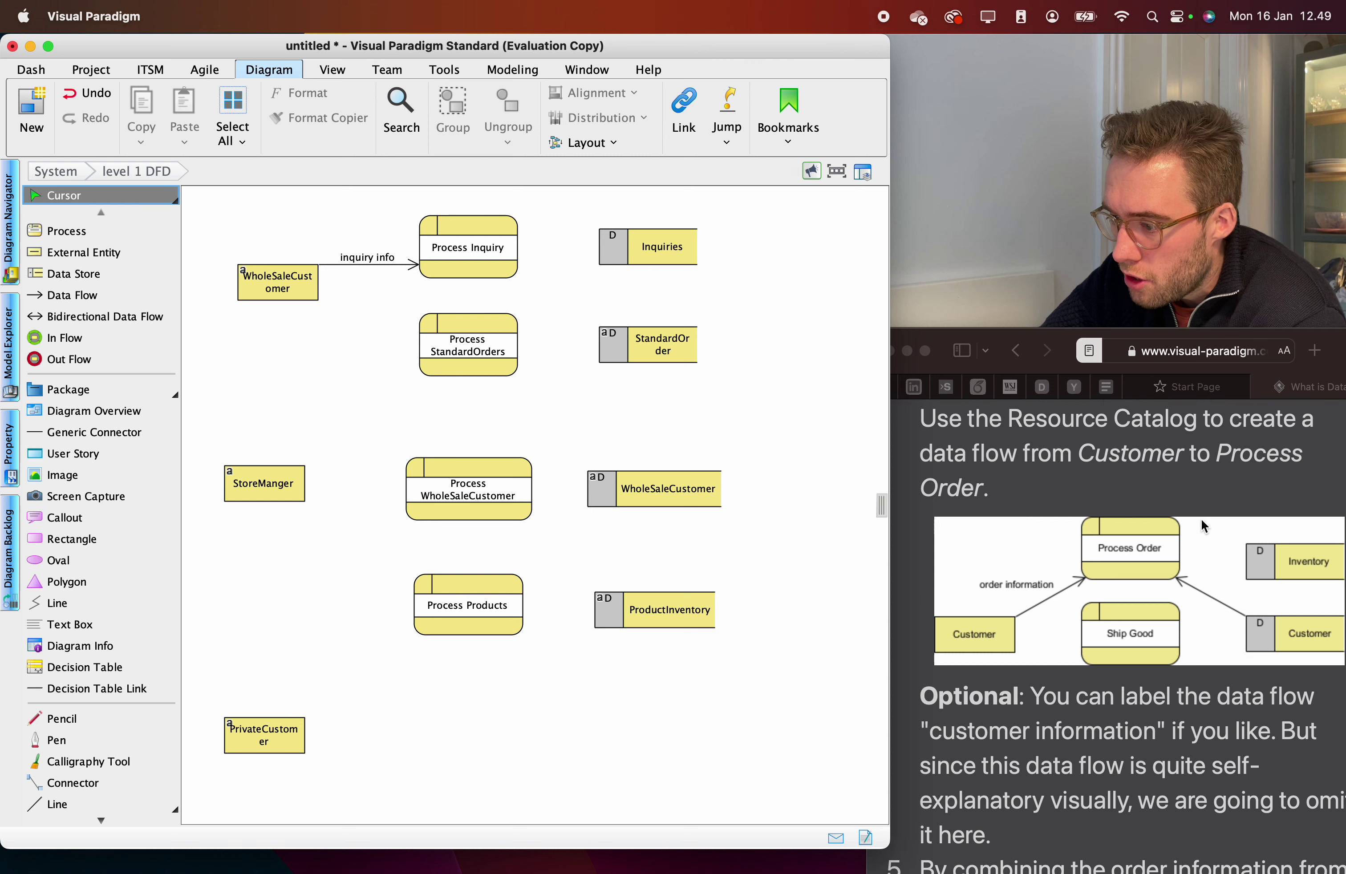
pyautogui.scroll(-1, 1200, 519)
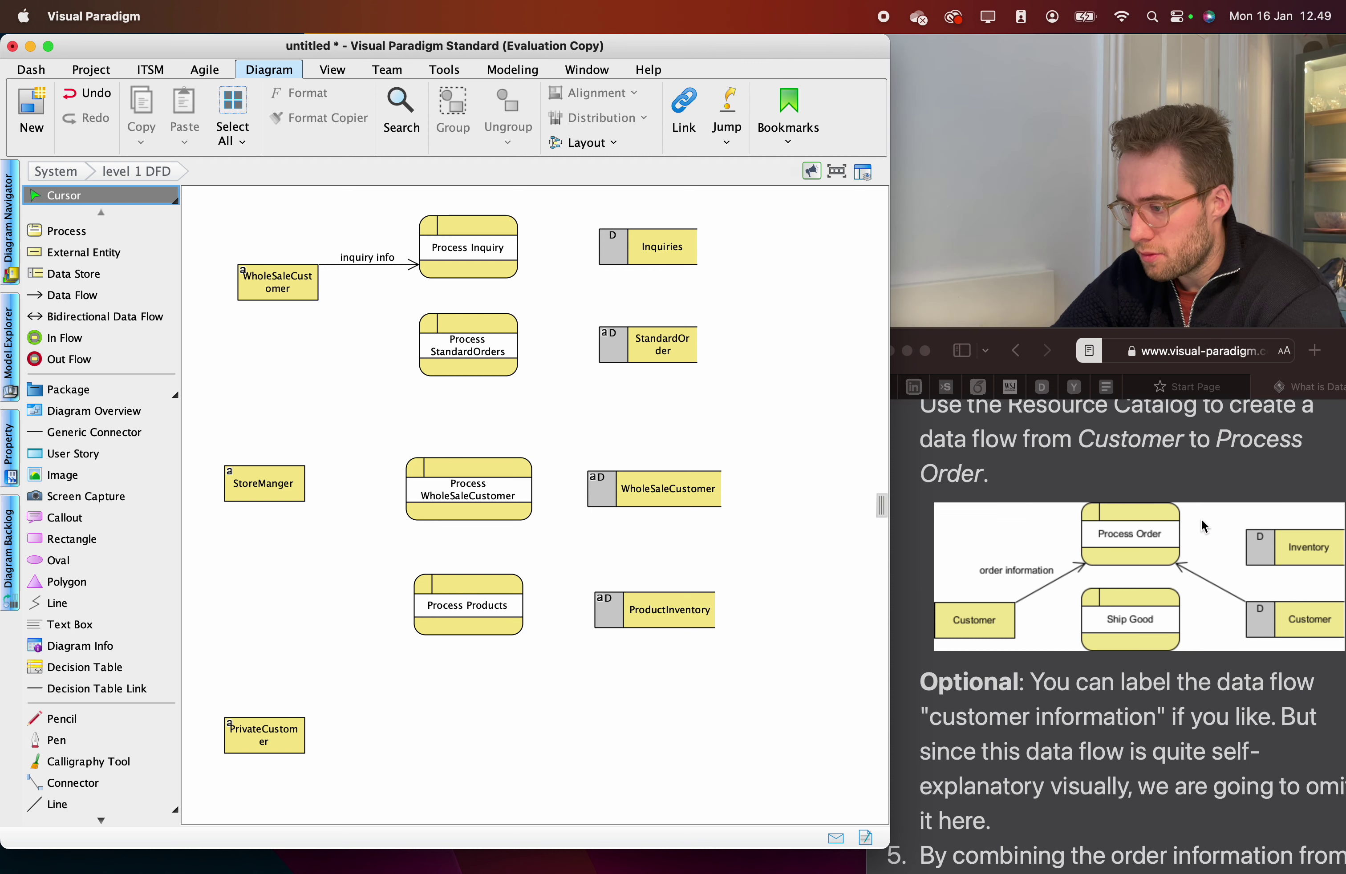
pyautogui.scroll(-2, 1201, 519)
pyautogui.scroll(2, 1201, 519)
pyautogui.scroll(2, 1201, 519)
pyautogui.scroll(-2, 922, 418)
pyautogui.scroll(-3, 1020, 494)
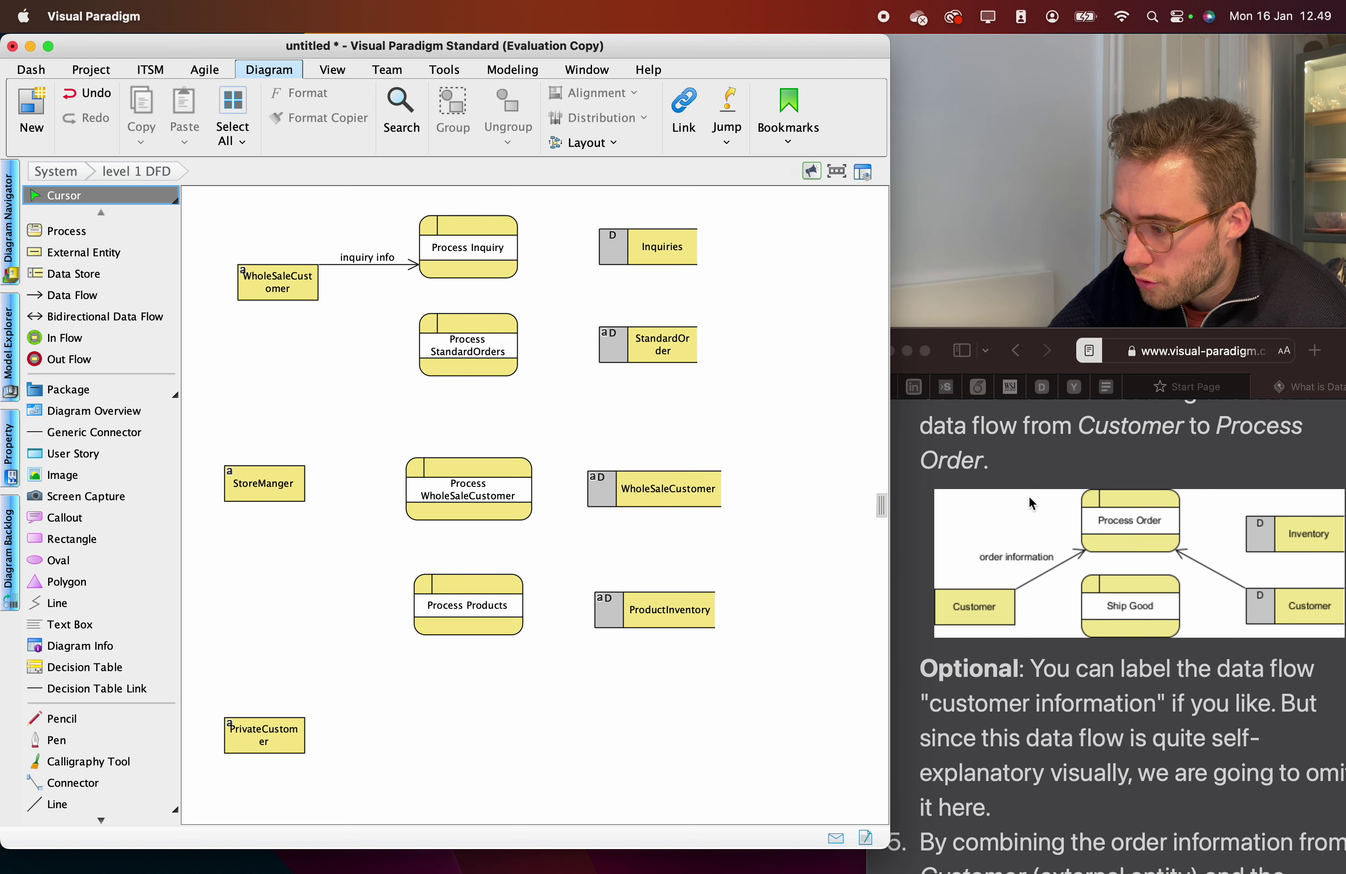
# Draw a one-way data flow from the Inquiries data store to the Process Inquiry process.
pyautogui.click(512, 227)
pyautogui.click(638, 259)
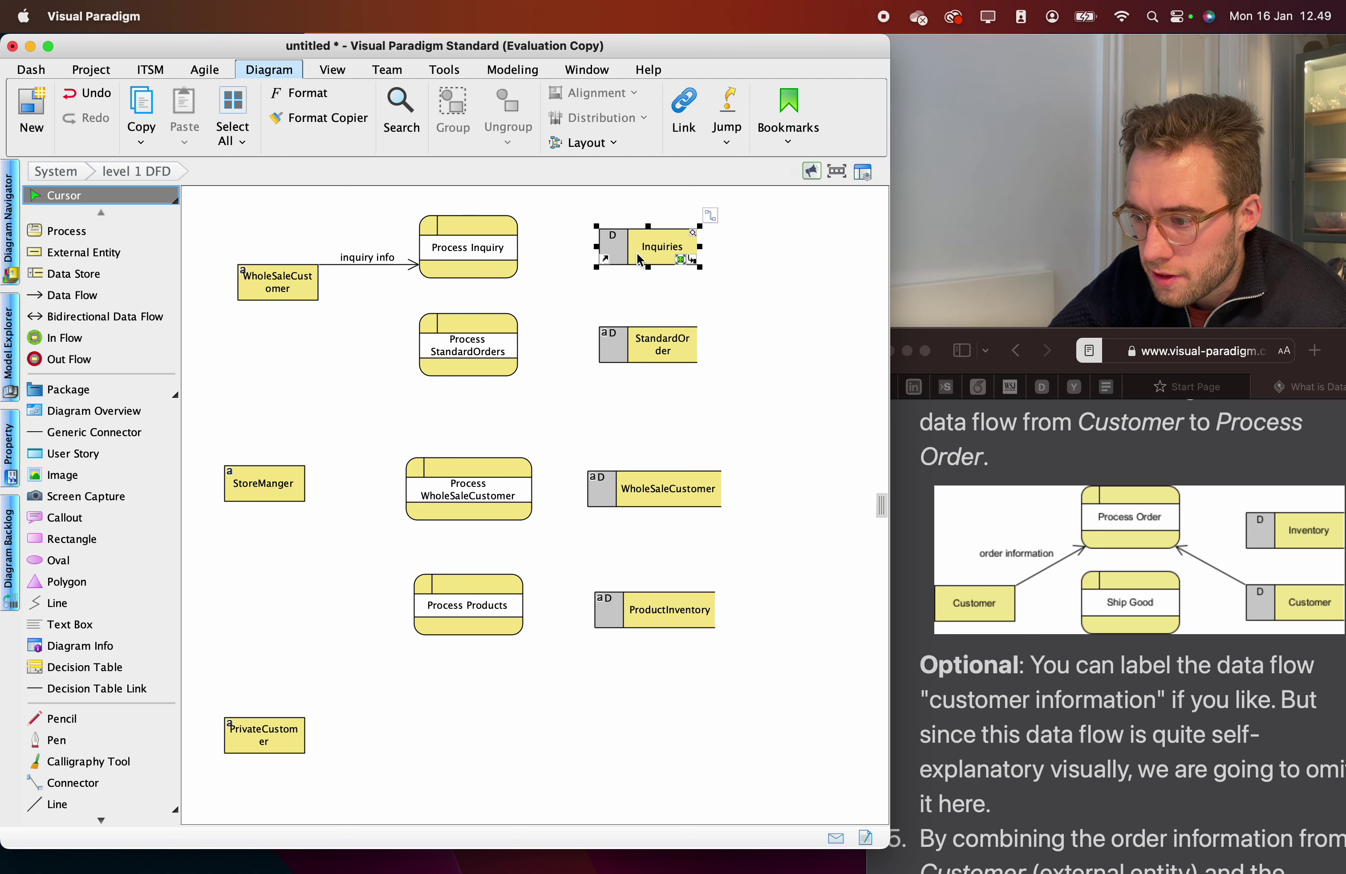
pyautogui.moveTo(709, 216); pyautogui.dragTo(465, 258)
pyautogui.click(467, 256)
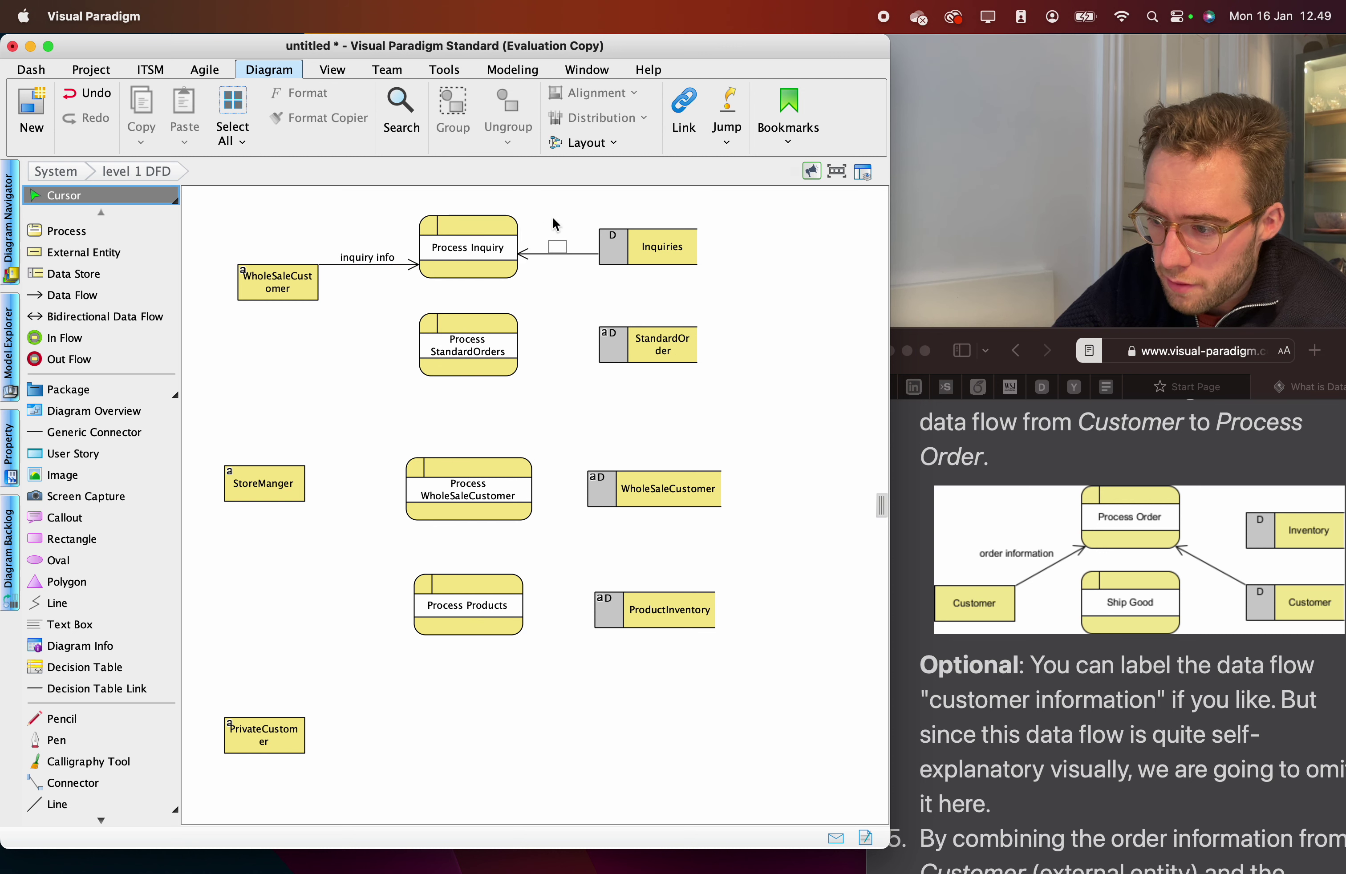
# Read the tutorial's optional note on labelling the data flow, and leave the flow from the Inquiries data store uncaptioned.
pyautogui.scroll(-2, 1222, 590)
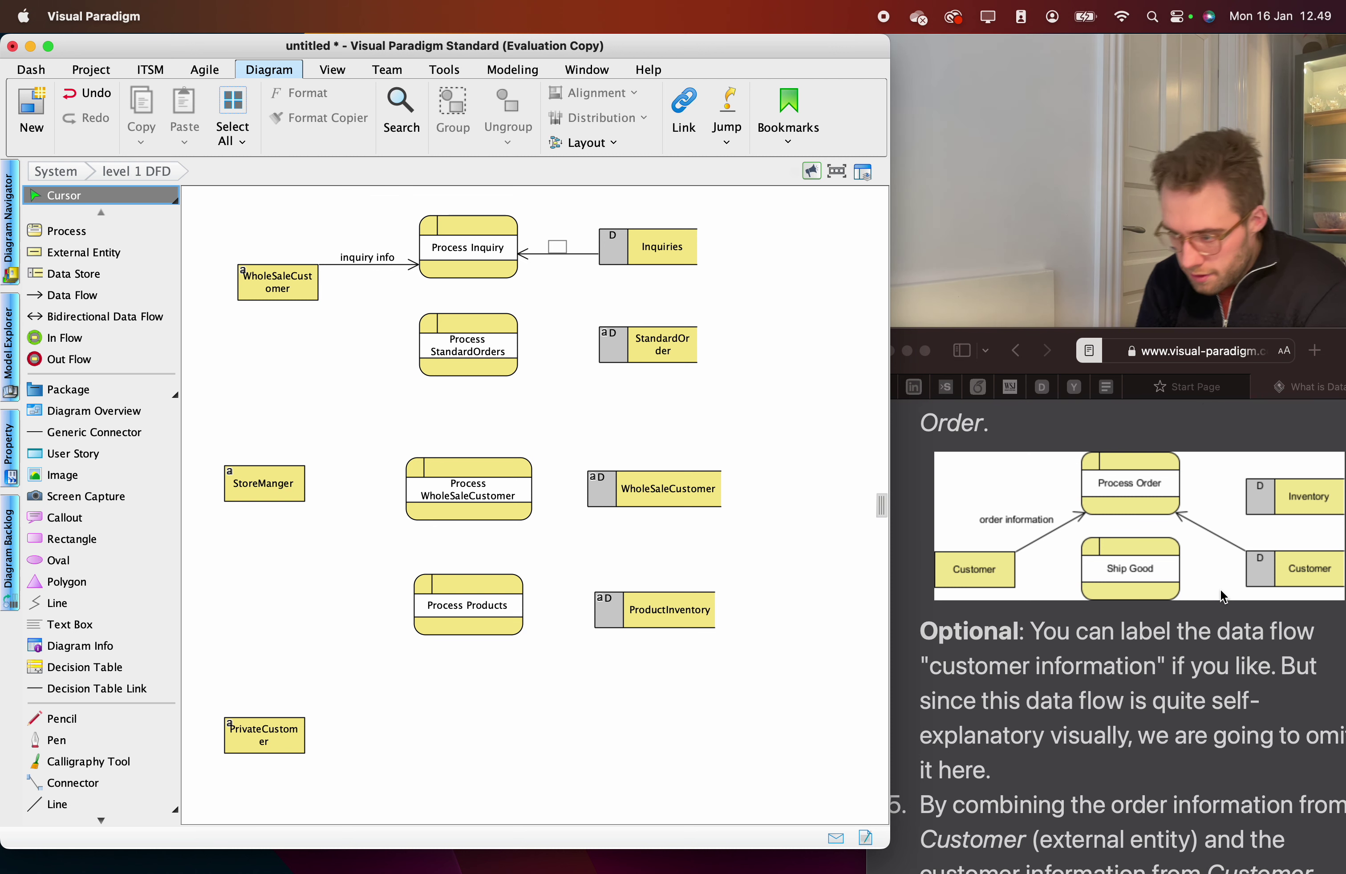
pyautogui.scroll(-2, 1220, 593)
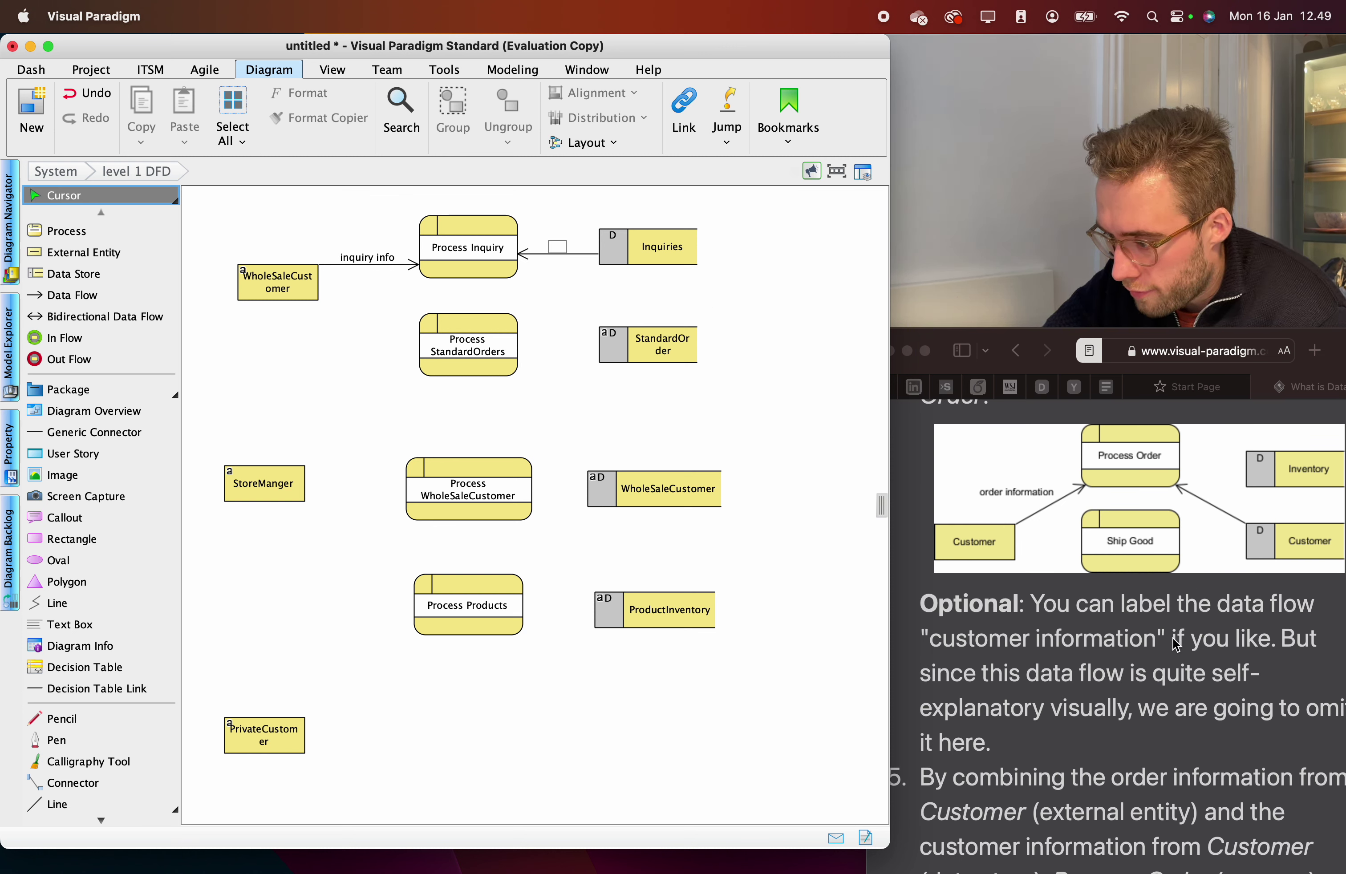
pyautogui.scroll(-5, 1002, 667)
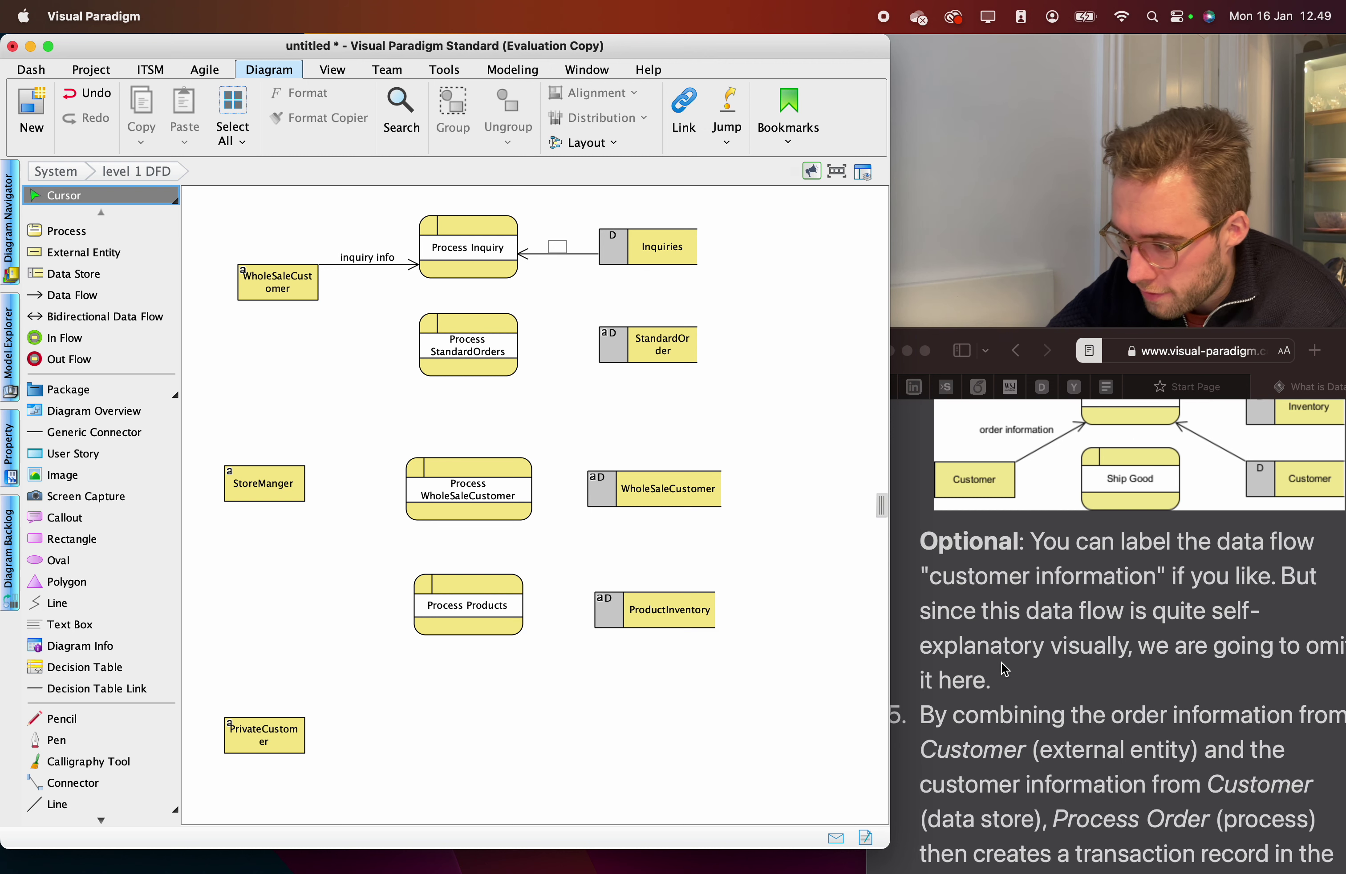
pyautogui.scroll(-2, 1174, 716)
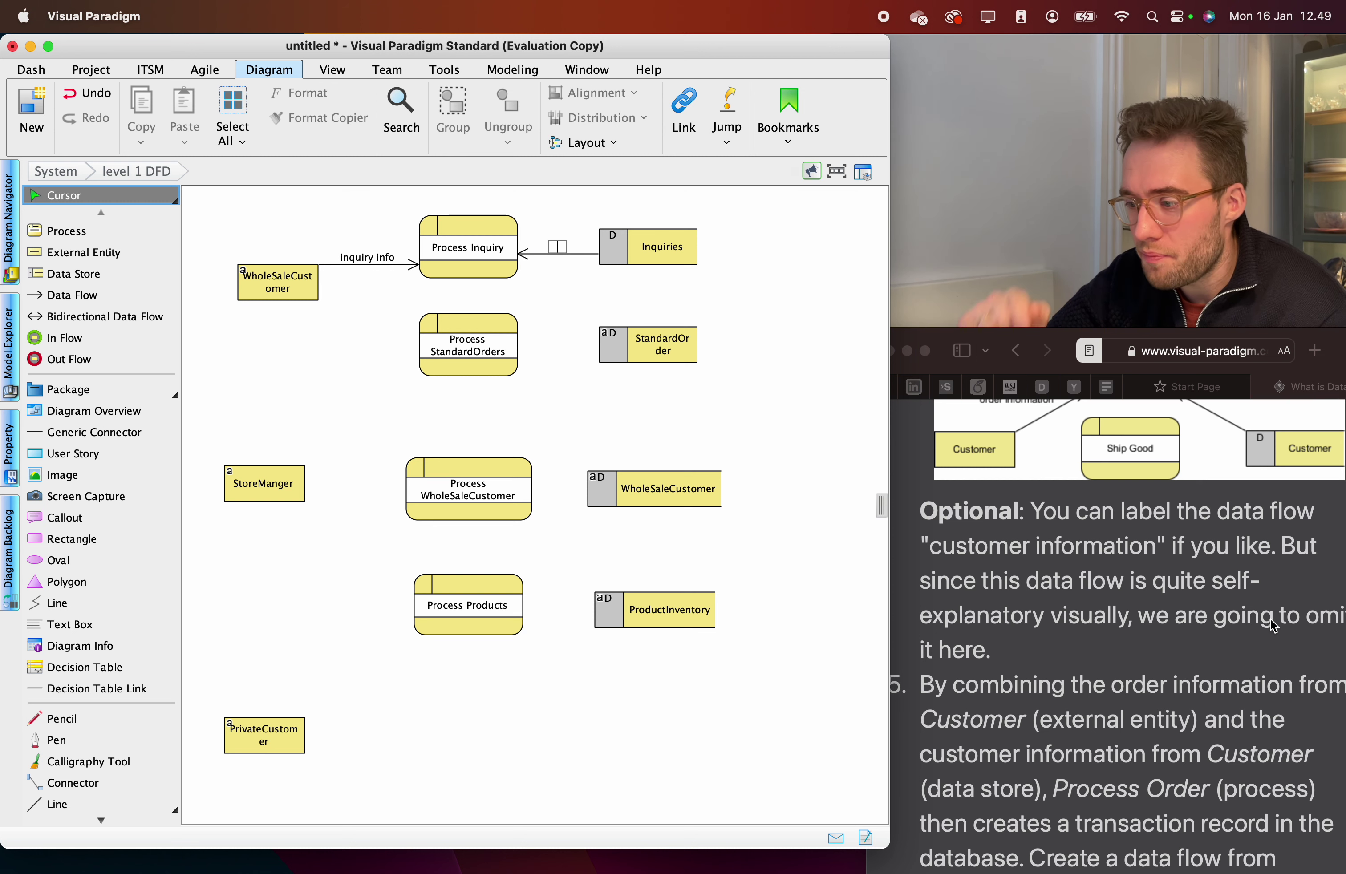
pyautogui.scroll(-2, 1271, 619)
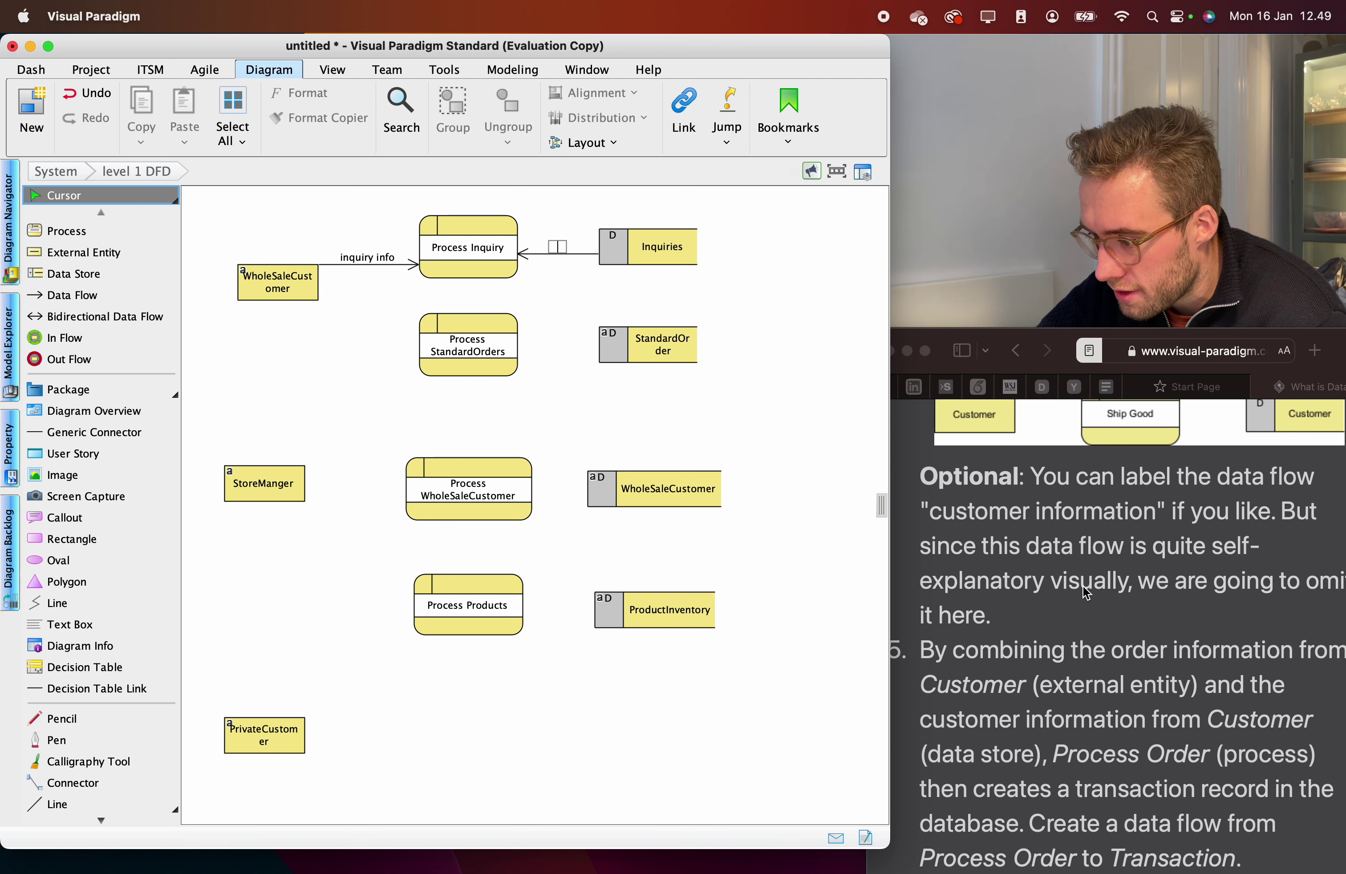
pyautogui.moveTo(1039, 335); pyautogui.dragTo(1015, 337)
pyautogui.click(717, 439)
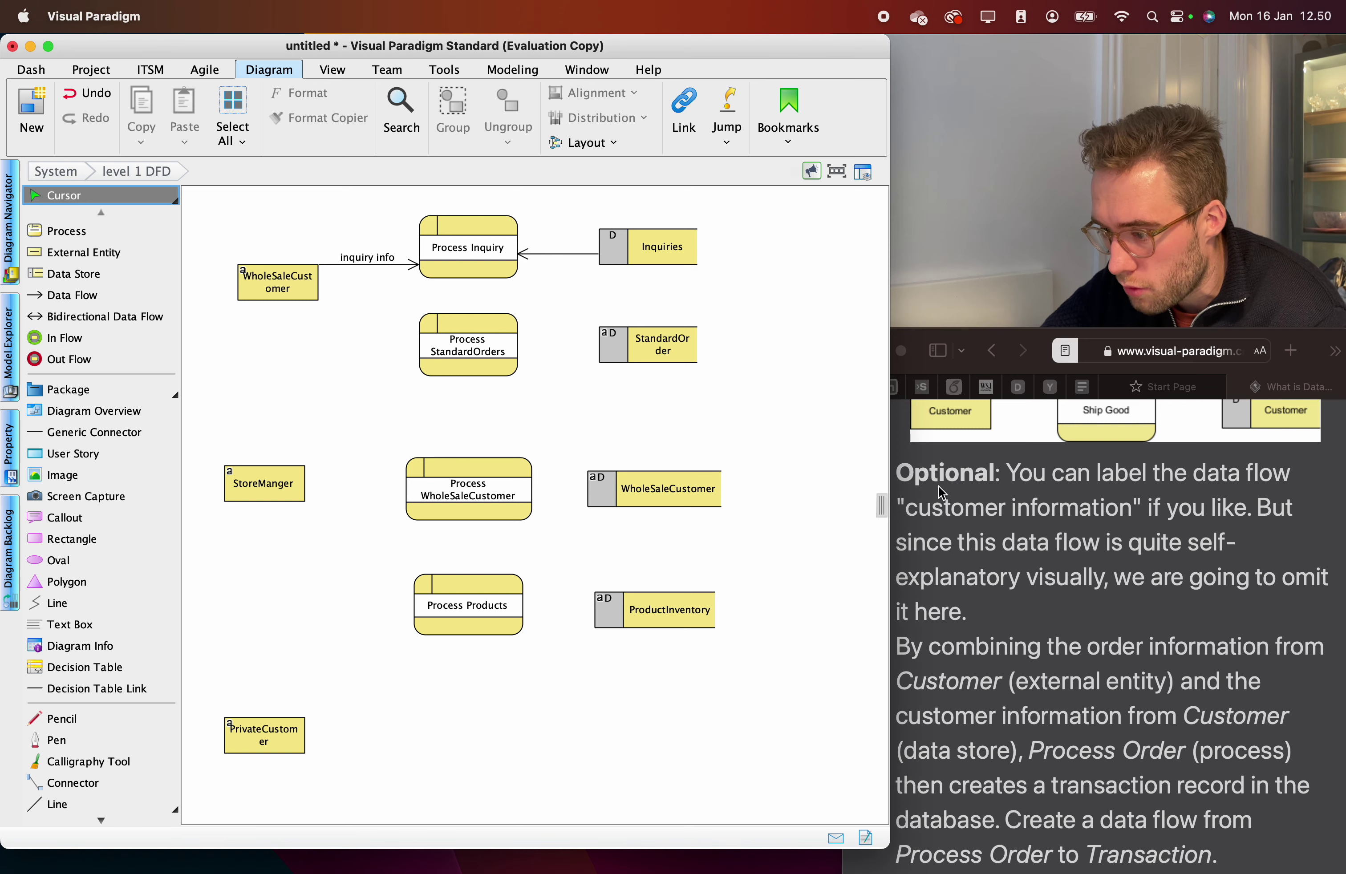
# Read tutorial step 5 and its example diagram on creating a data flow from Process Order to the Transaction data store.
pyautogui.scroll(-2, 1055, 562)
pyautogui.scroll(-3, 1059, 618)
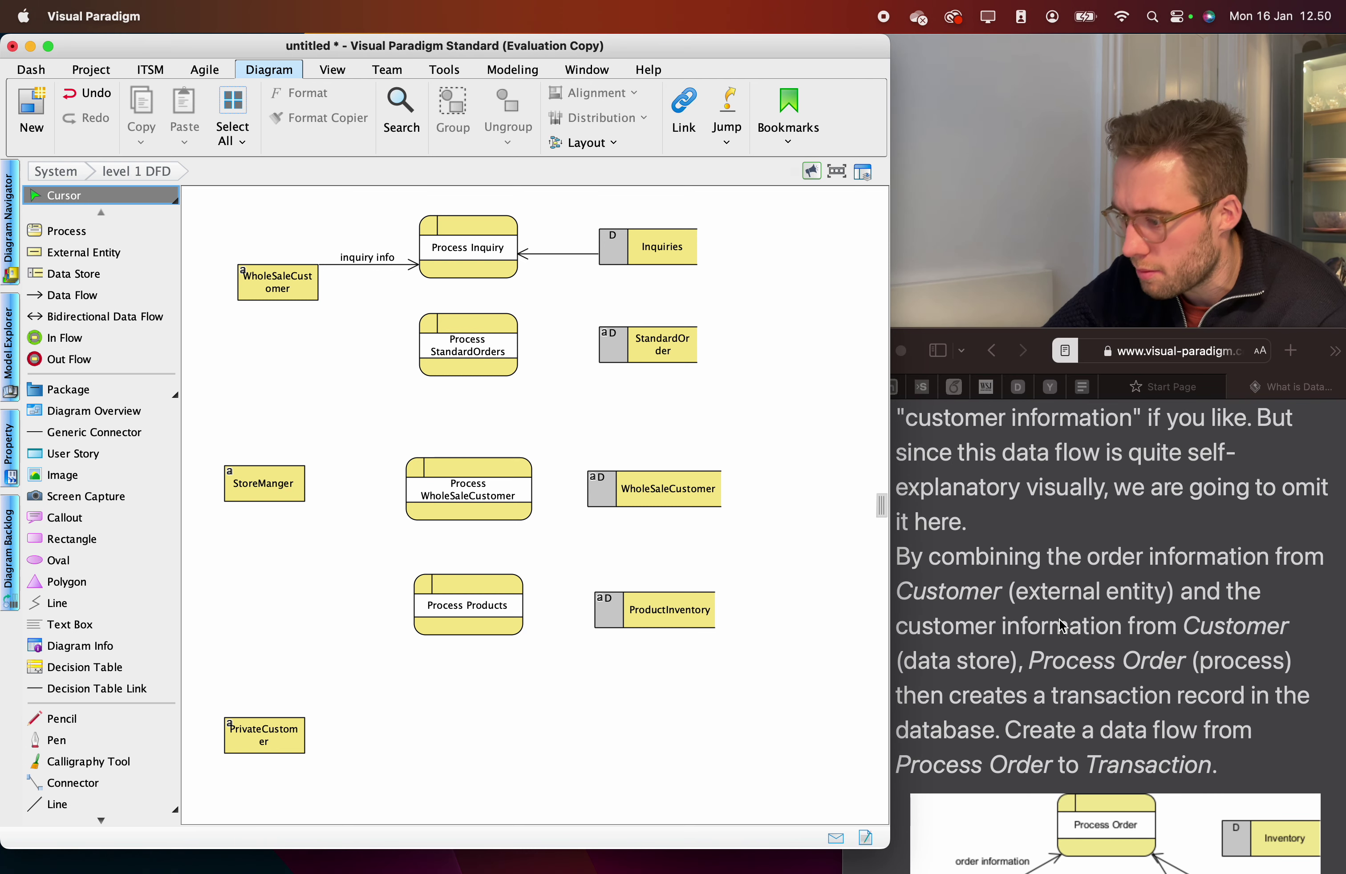
pyautogui.scroll(-2, 1059, 619)
pyautogui.moveTo(1016, 339); pyautogui.dragTo(1028, 339)
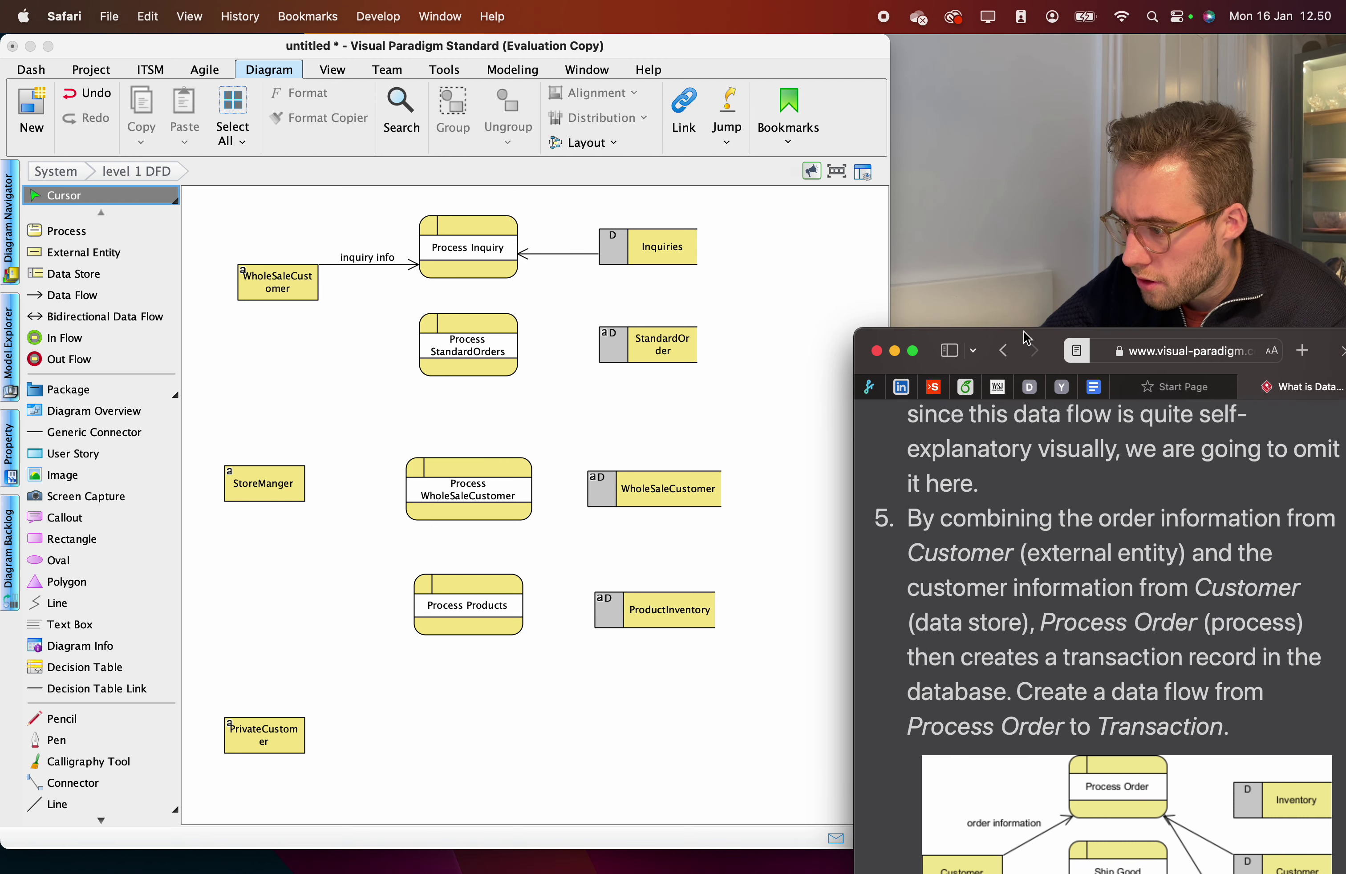
pyautogui.scroll(-3, 1030, 553)
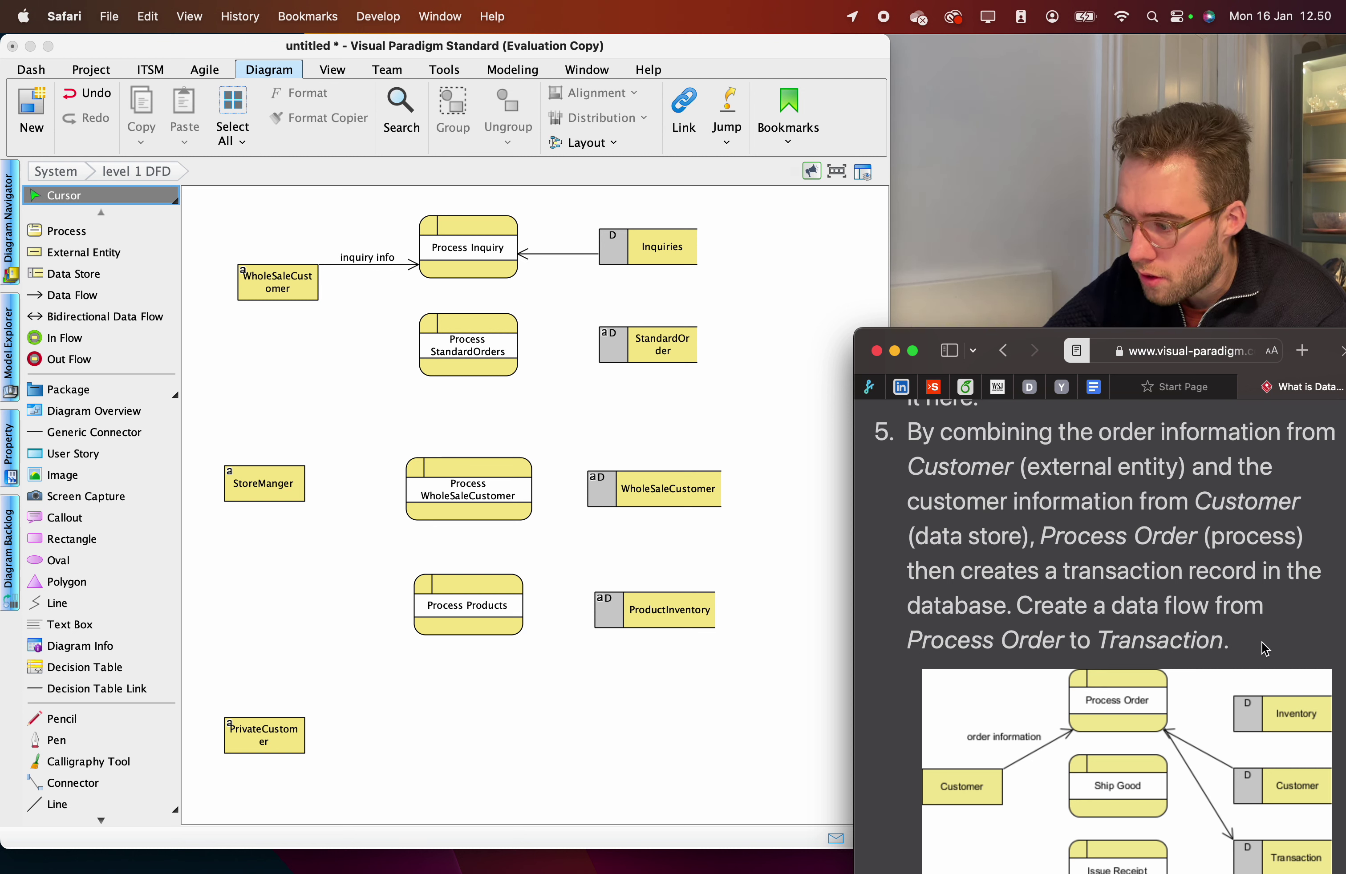
pyautogui.scroll(-1, 1217, 611)
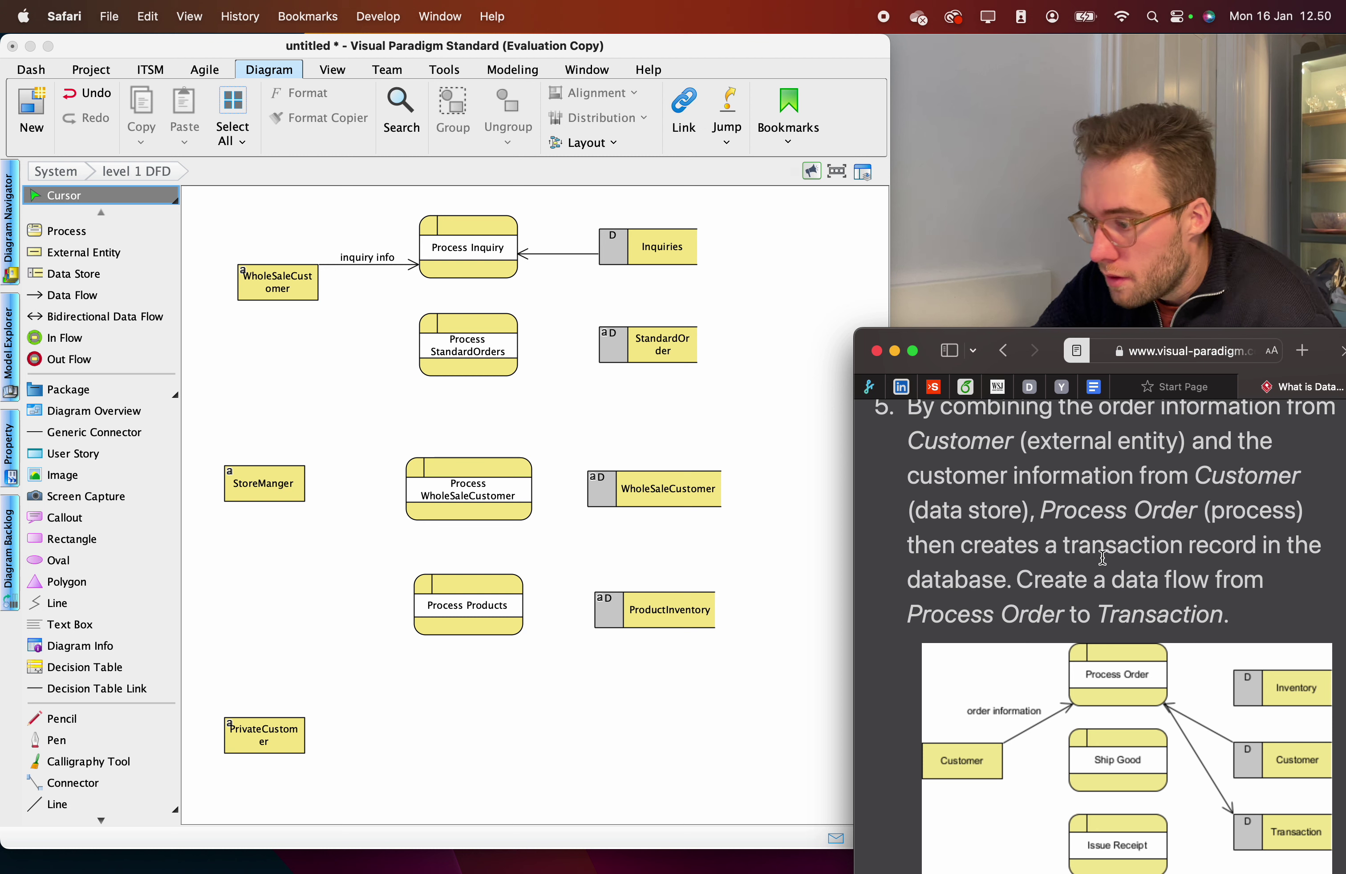
pyautogui.scroll(1, 1120, 544)
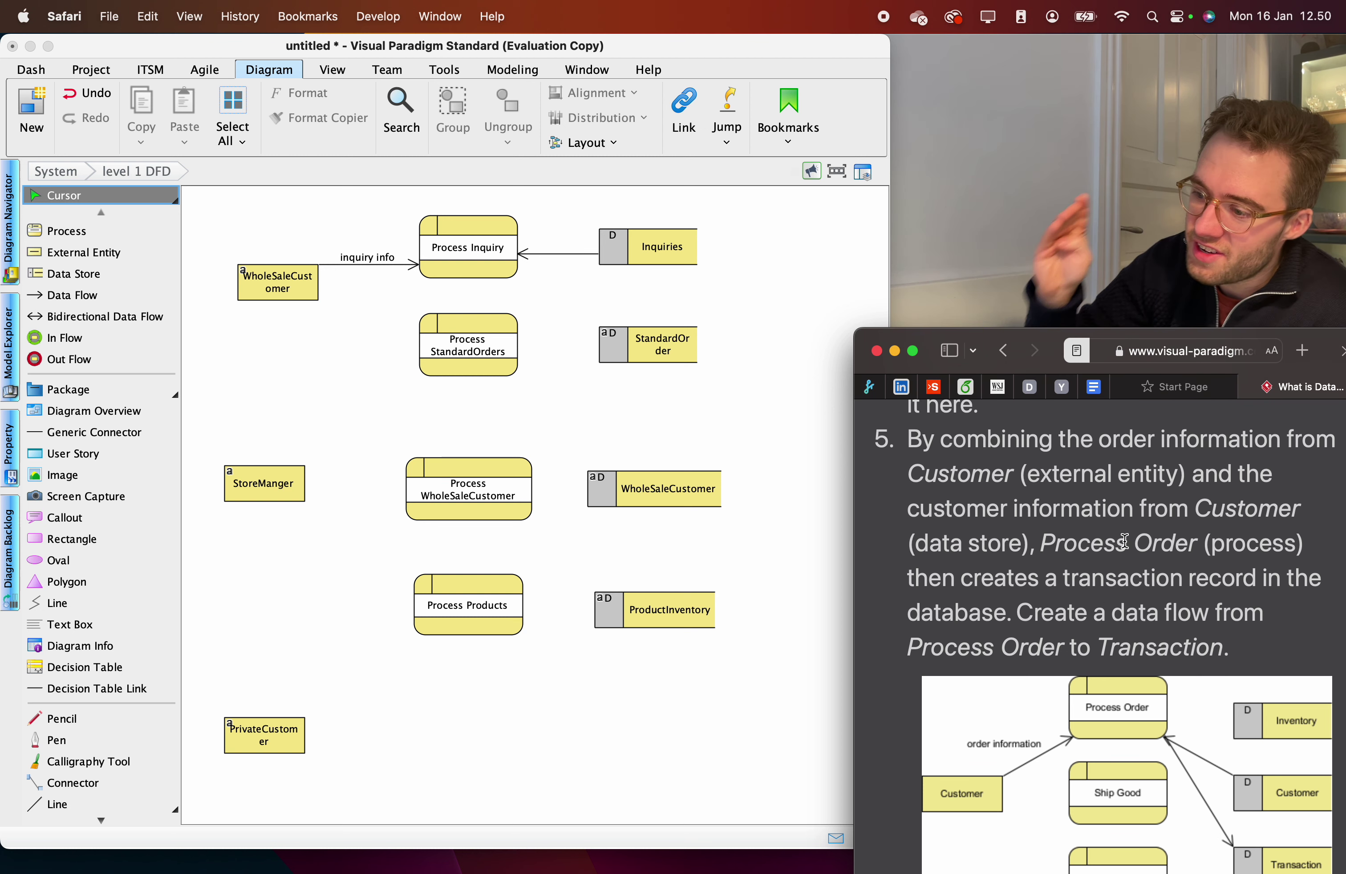
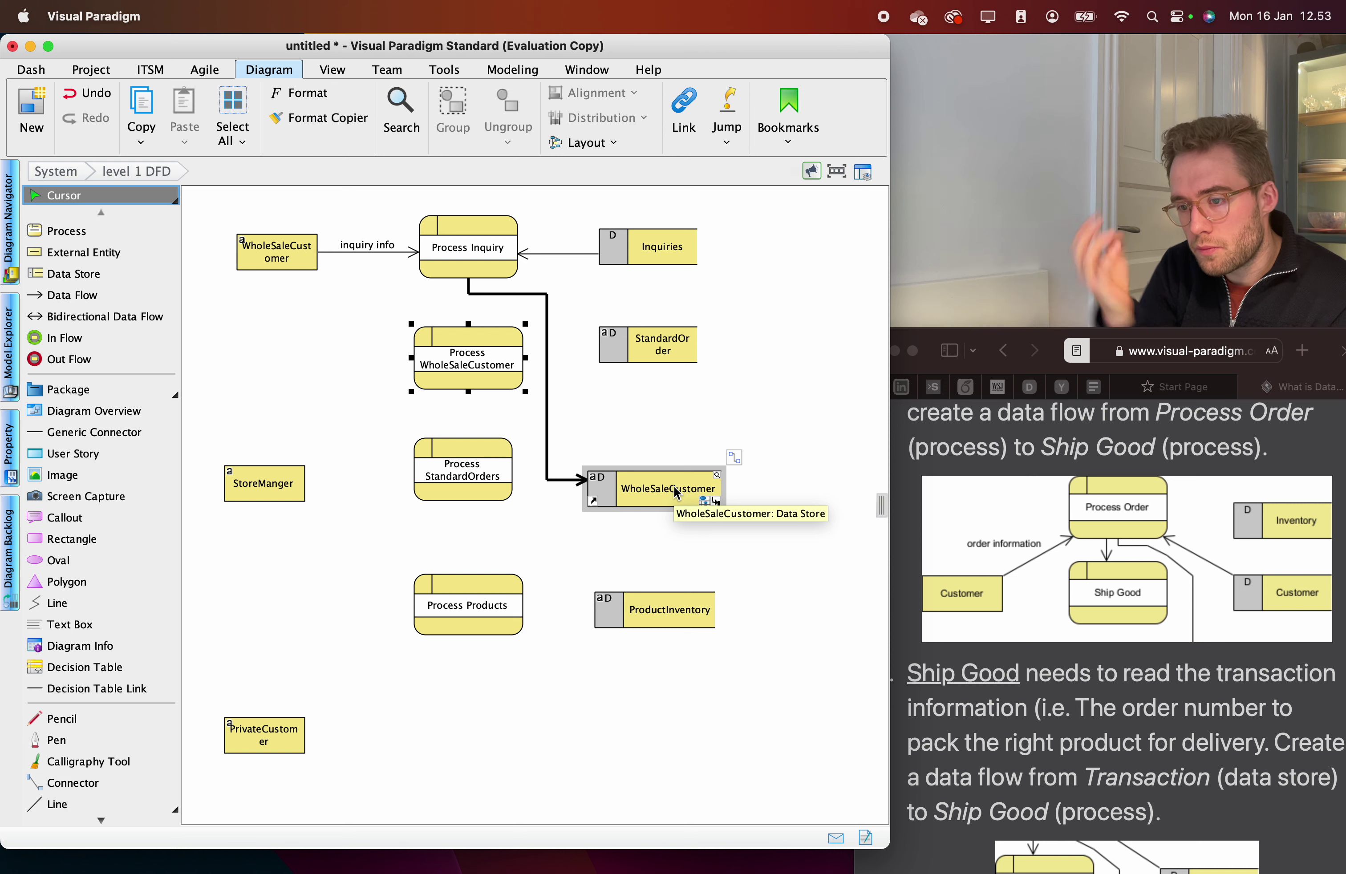
pyautogui.click(329, 297)
pyautogui.click(433, 367)
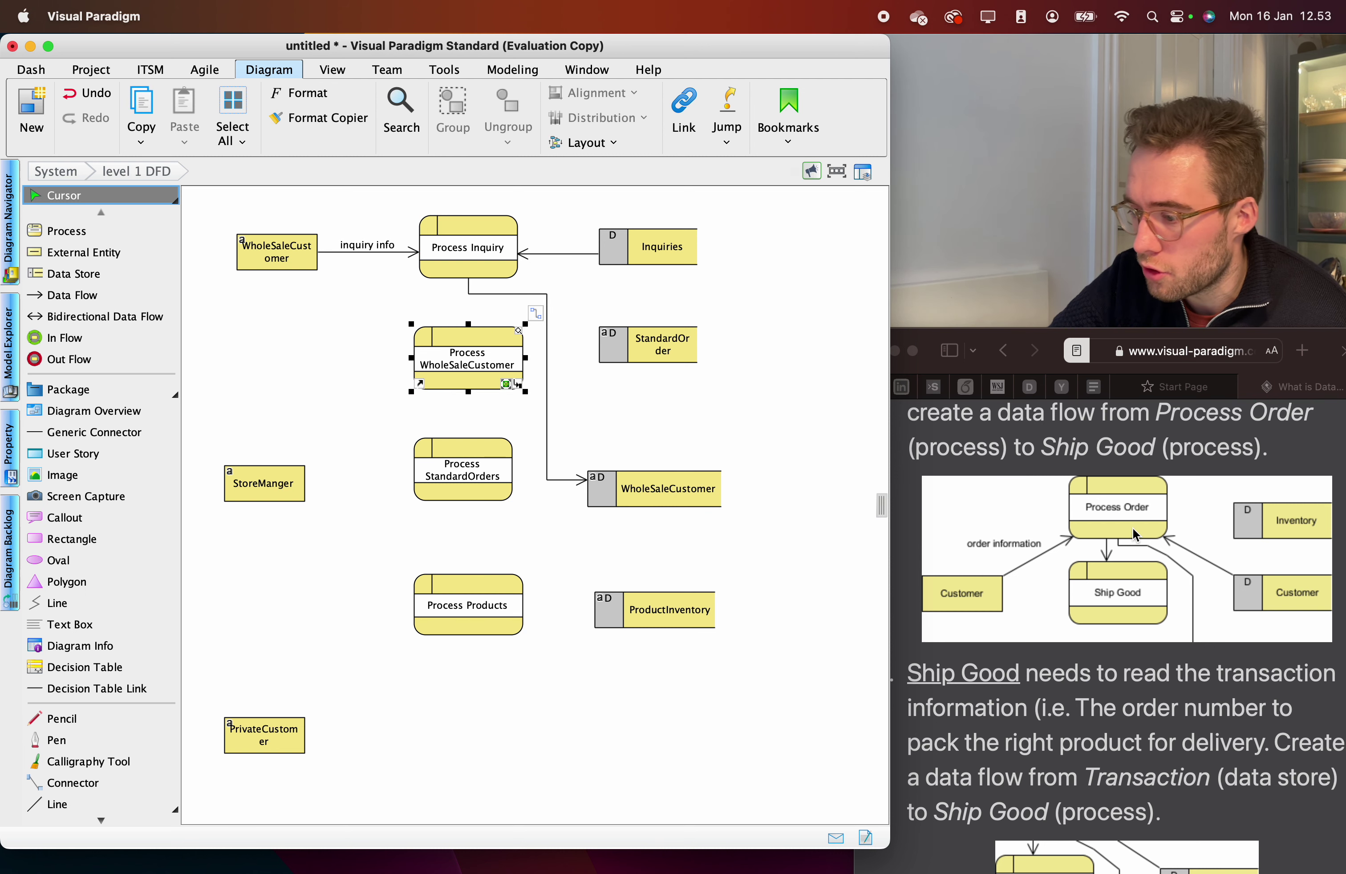
pyautogui.click(476, 261)
pyautogui.moveTo(529, 201); pyautogui.dragTo(446, 354)
pyautogui.click(421, 330)
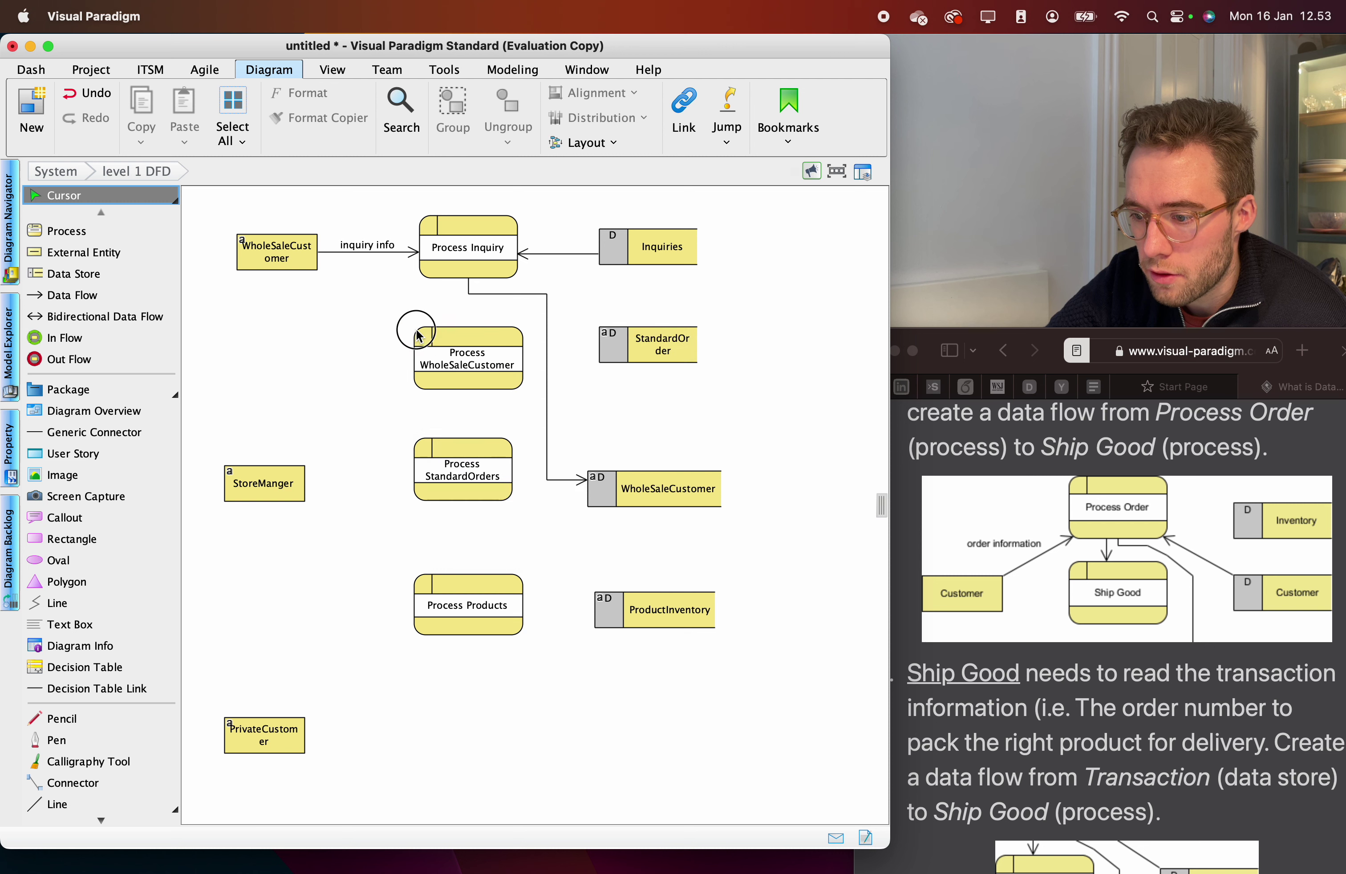
# Draw a one-way data flow from Process Inquiry to Process WholeSaleCustomer and shift it clear of the flow to the WholeSaleCustomer data store.
pyautogui.click(448, 261)
pyautogui.moveTo(529, 200); pyautogui.dragTo(469, 355)
pyautogui.click(469, 356)
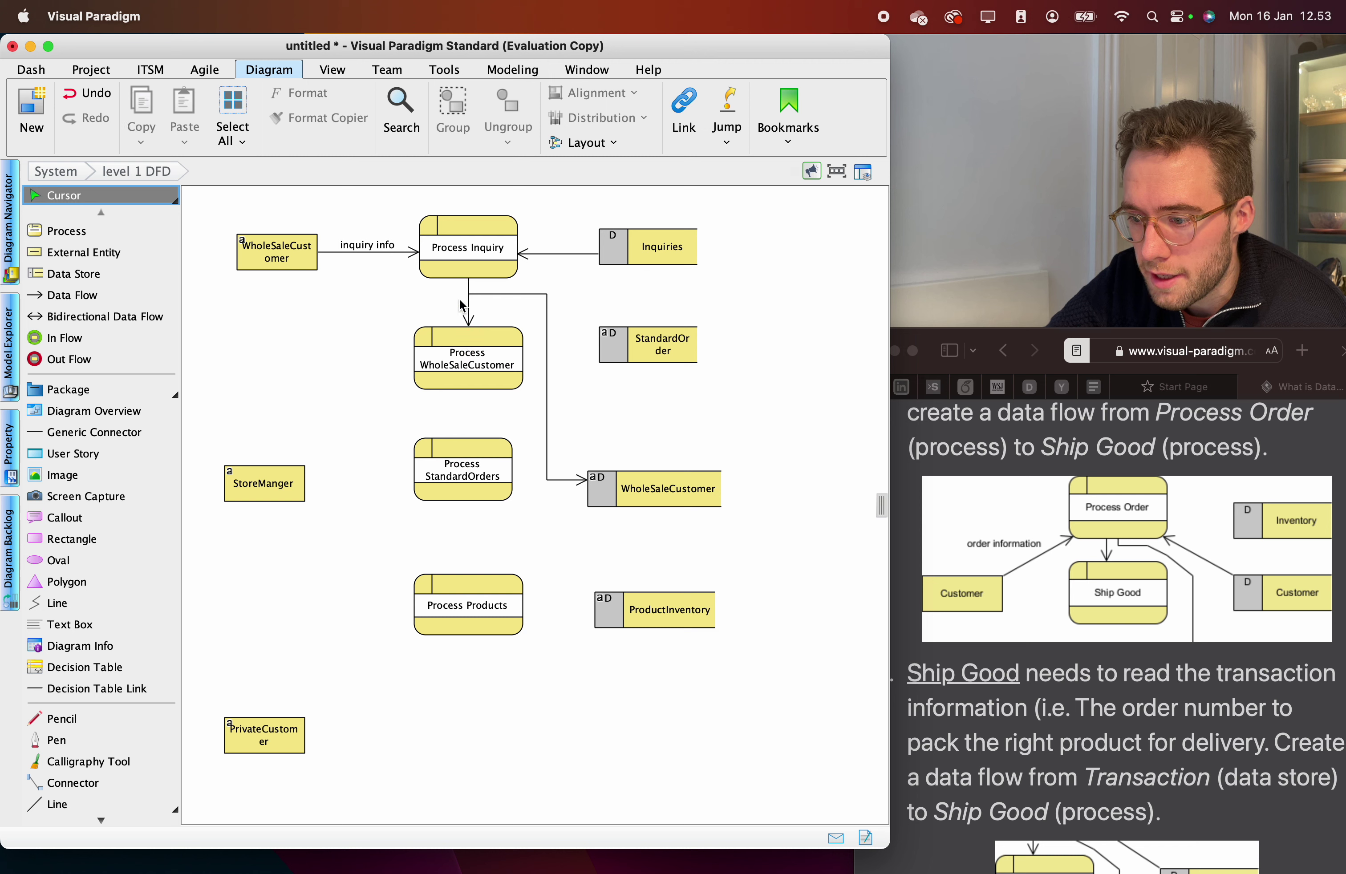
pyautogui.click(444, 307)
pyautogui.click(421, 309)
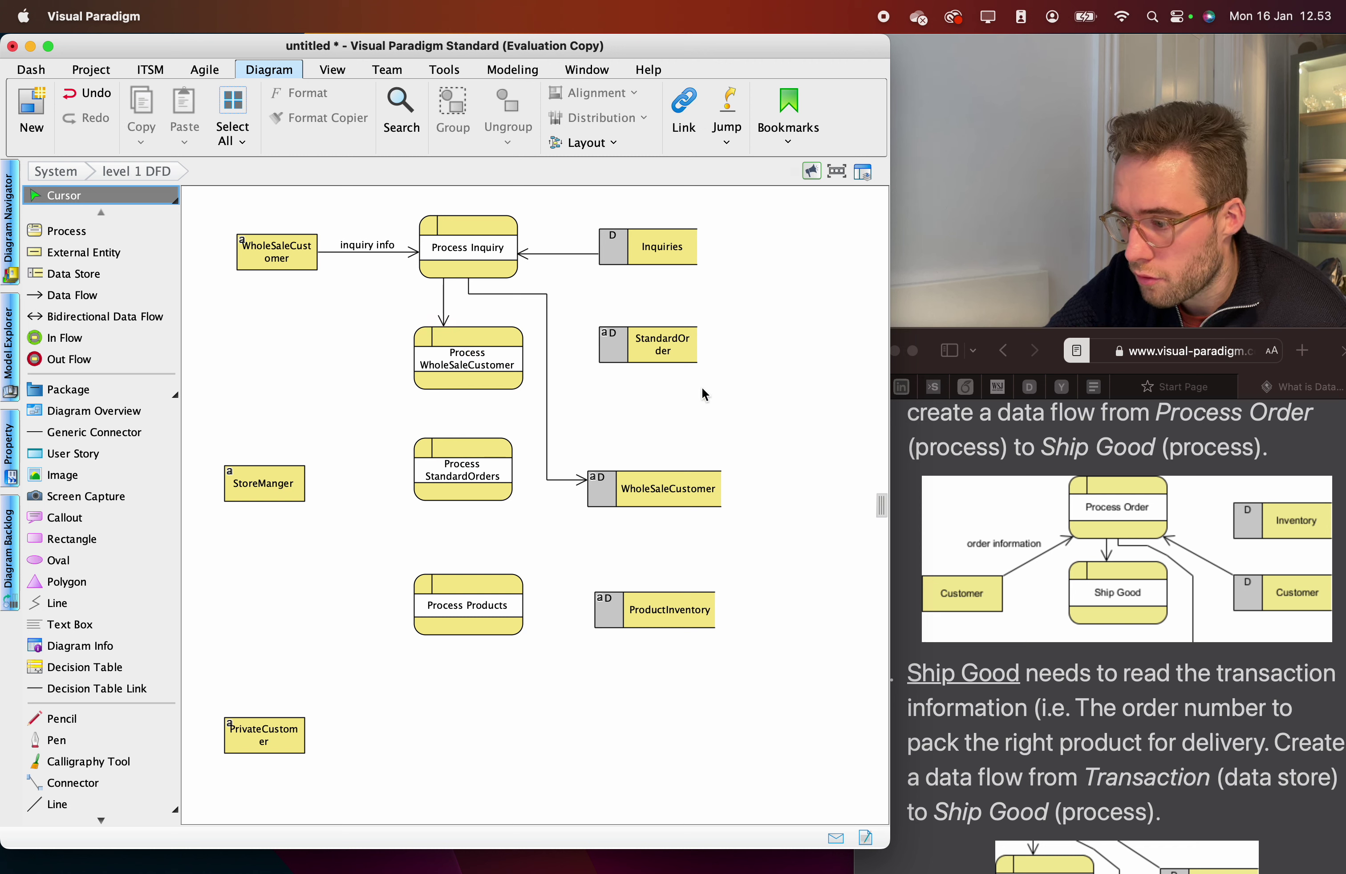
# Read the tutorial step on creating a data flow from the Transaction data store to the Ship Good process.
pyautogui.scroll(-1, 1038, 544)
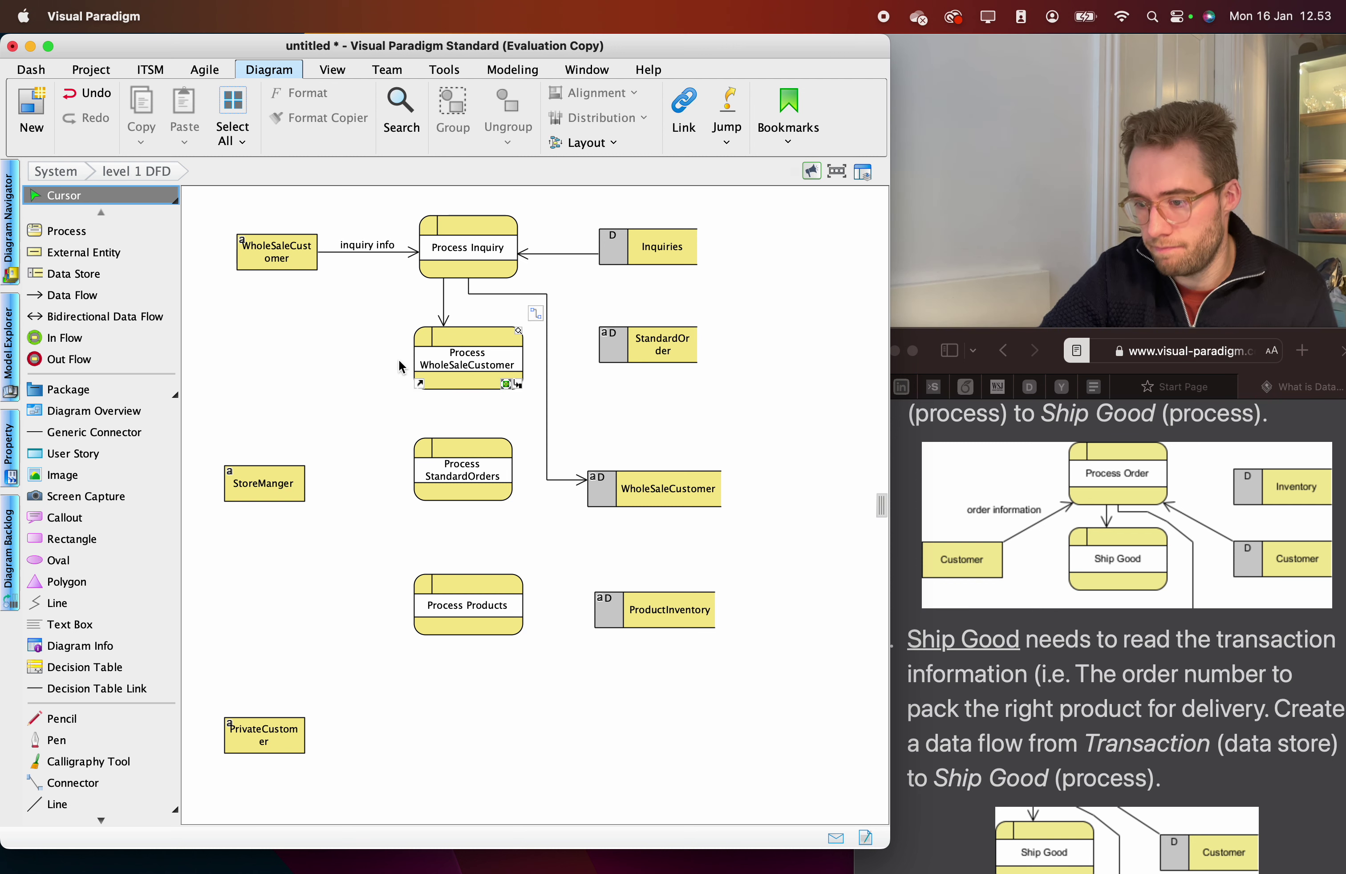
pyautogui.scroll(1, 1109, 580)
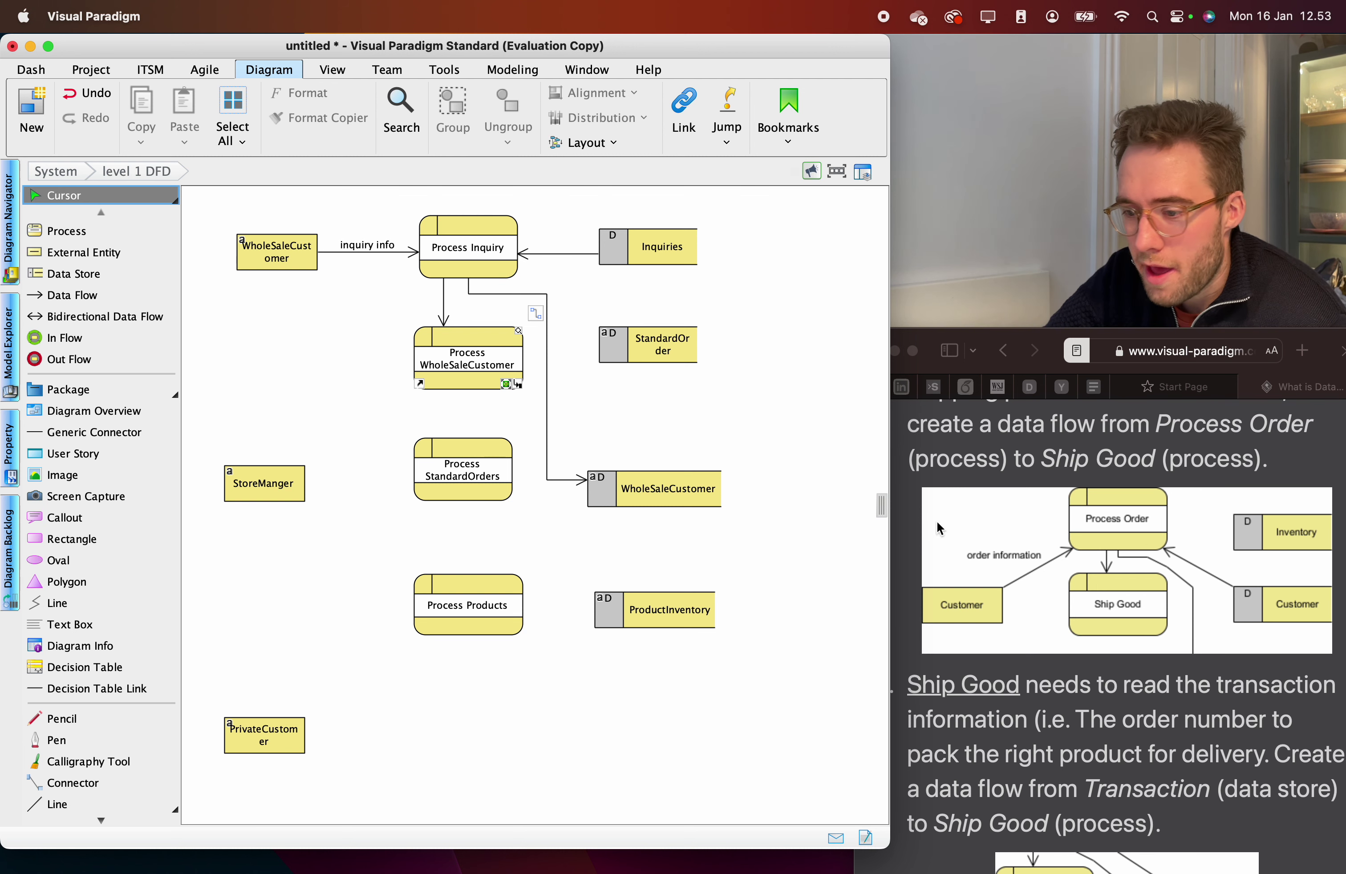
pyautogui.click(444, 302)
pyautogui.scroll(-3, 1210, 694)
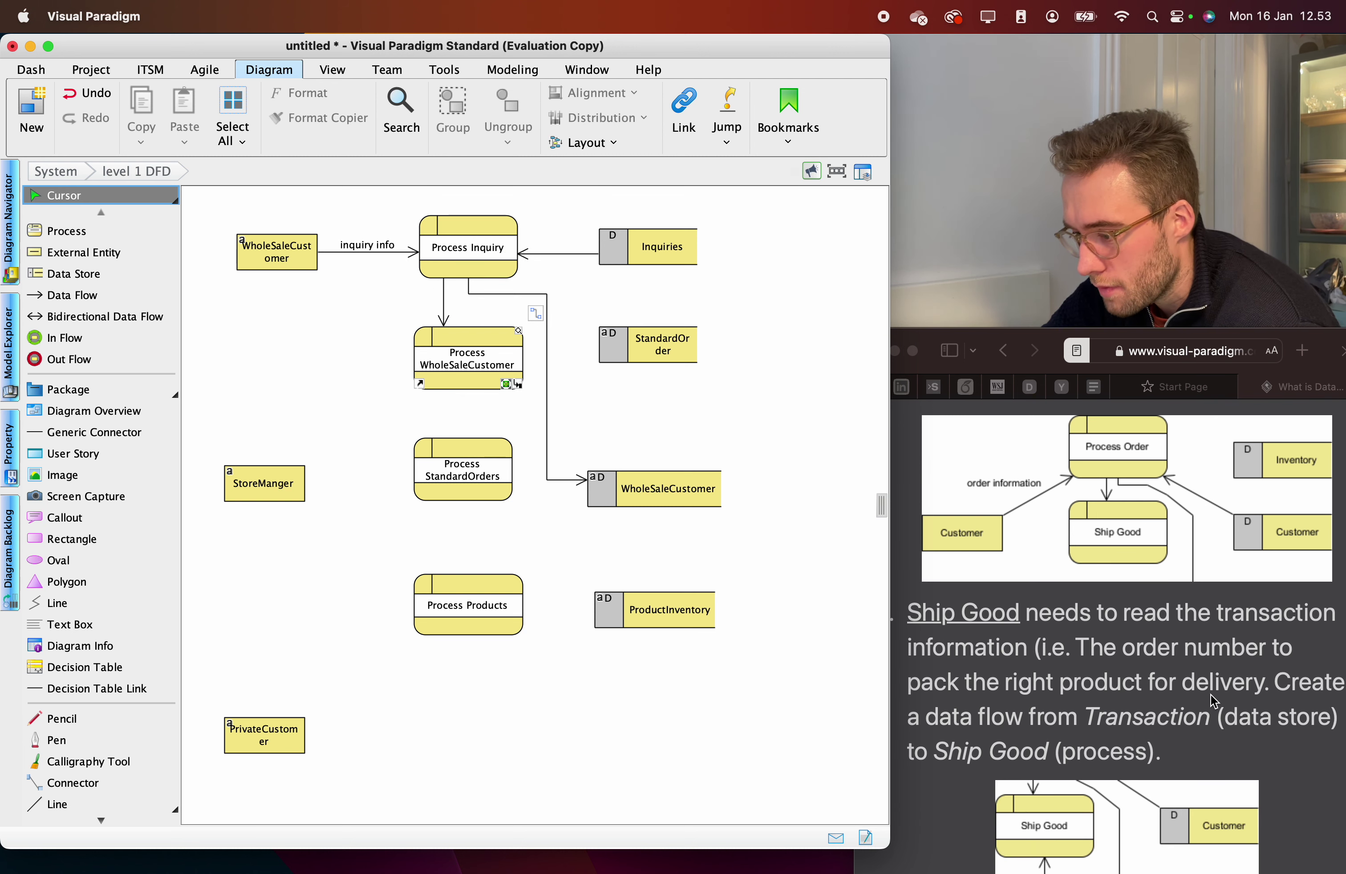
pyautogui.scroll(-1, 1210, 699)
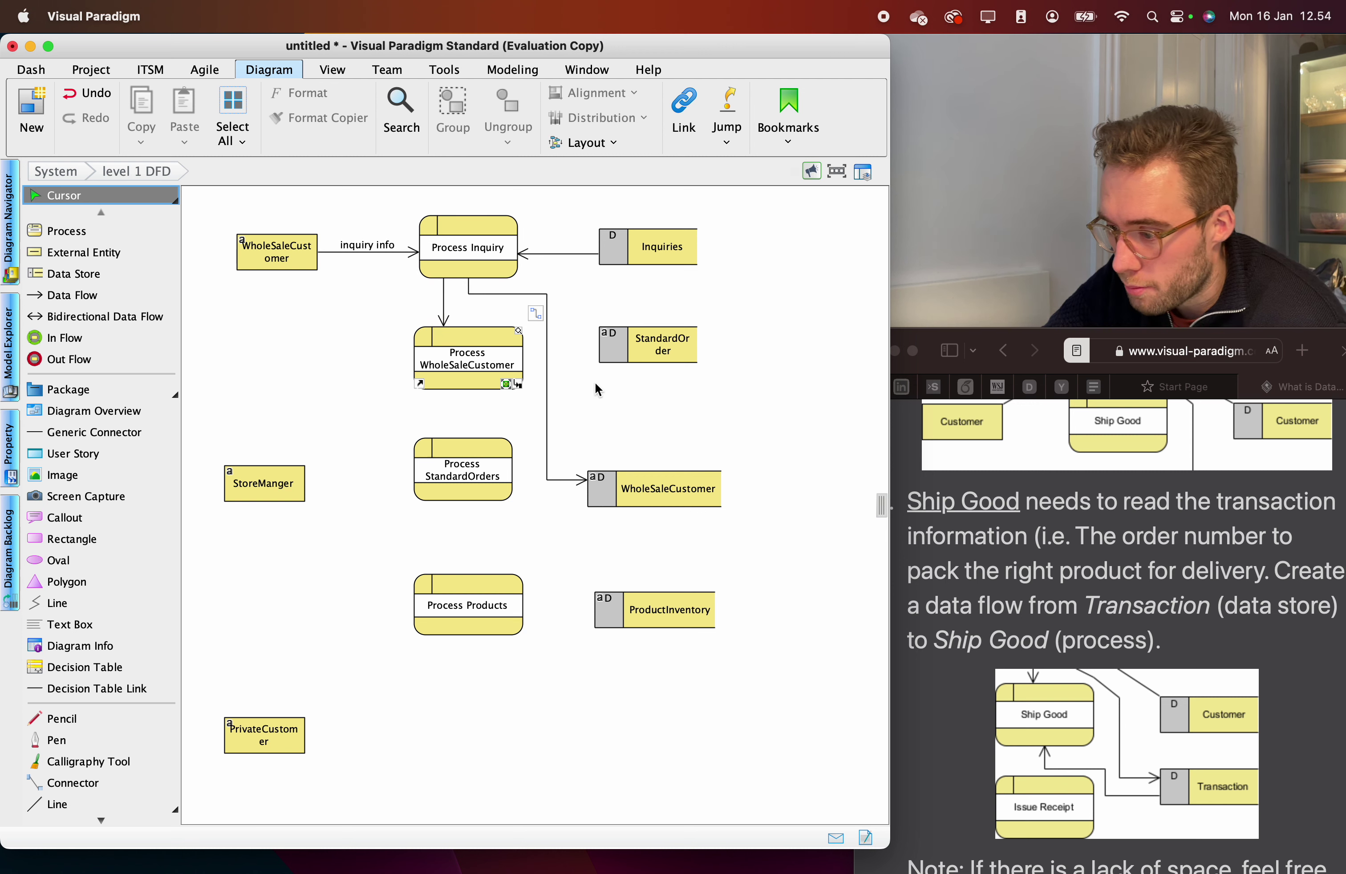
pyautogui.click(454, 360)
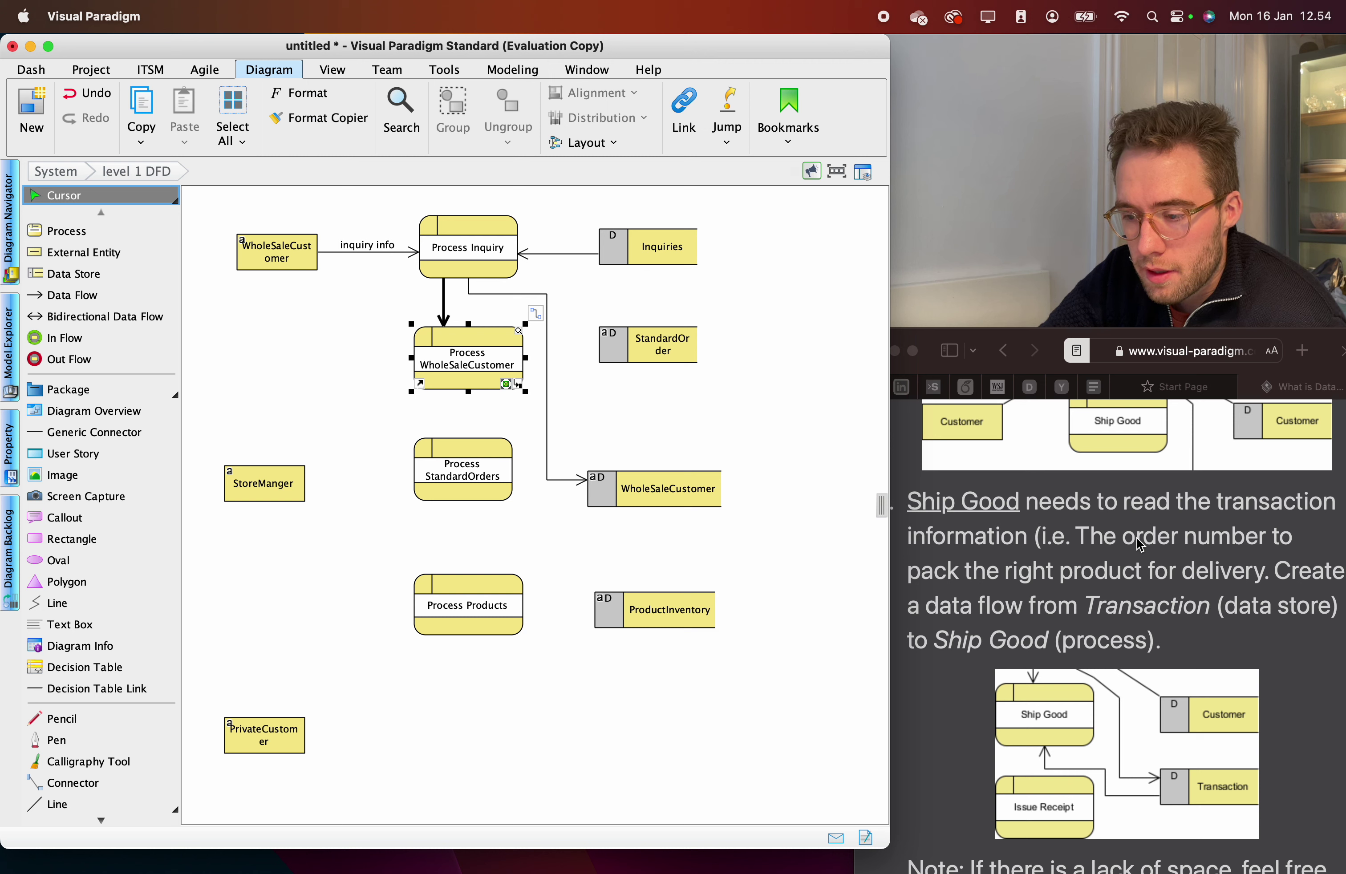
pyautogui.scroll(-2, 1135, 573)
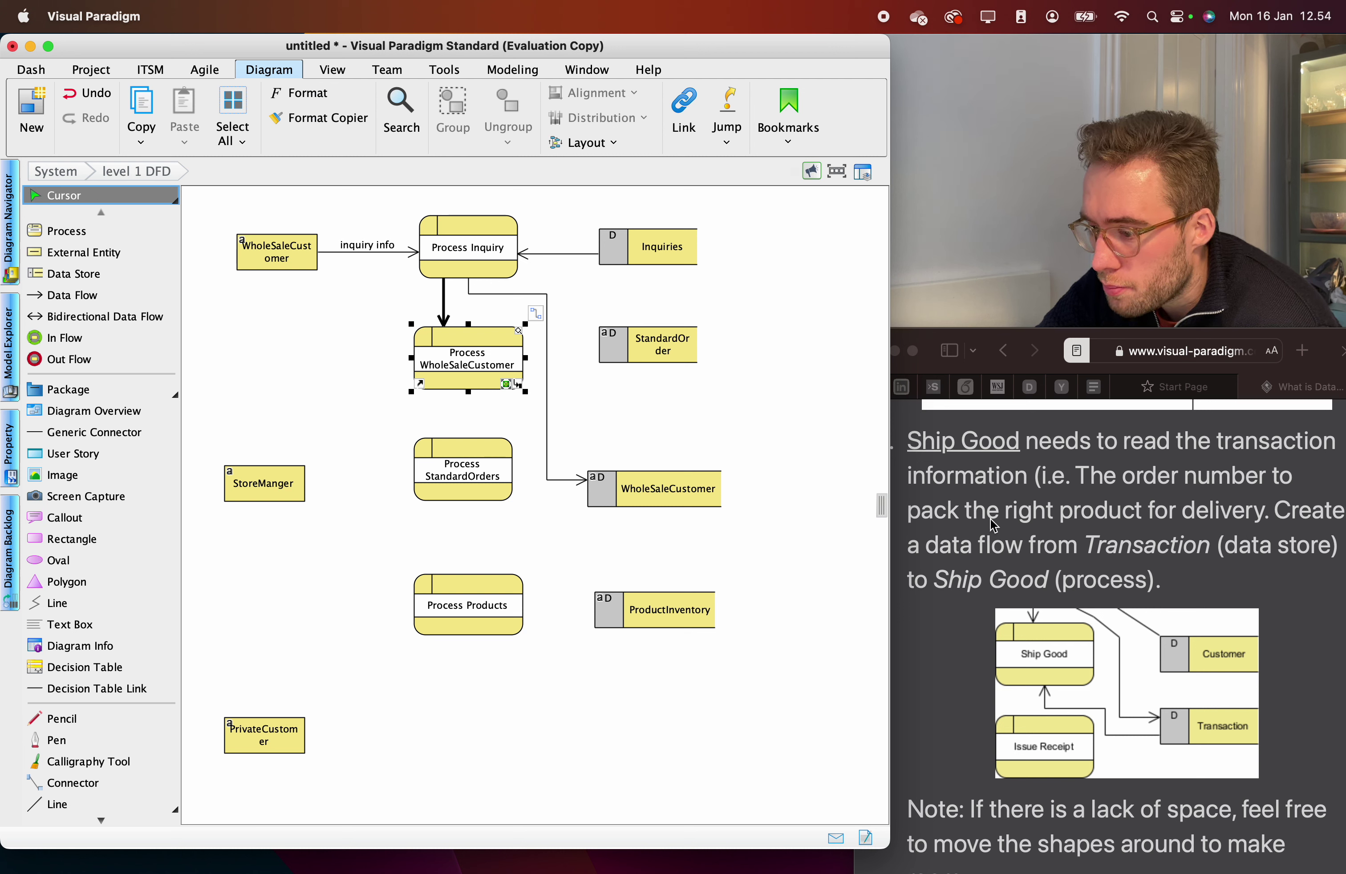
pyautogui.scroll(-1, 1195, 526)
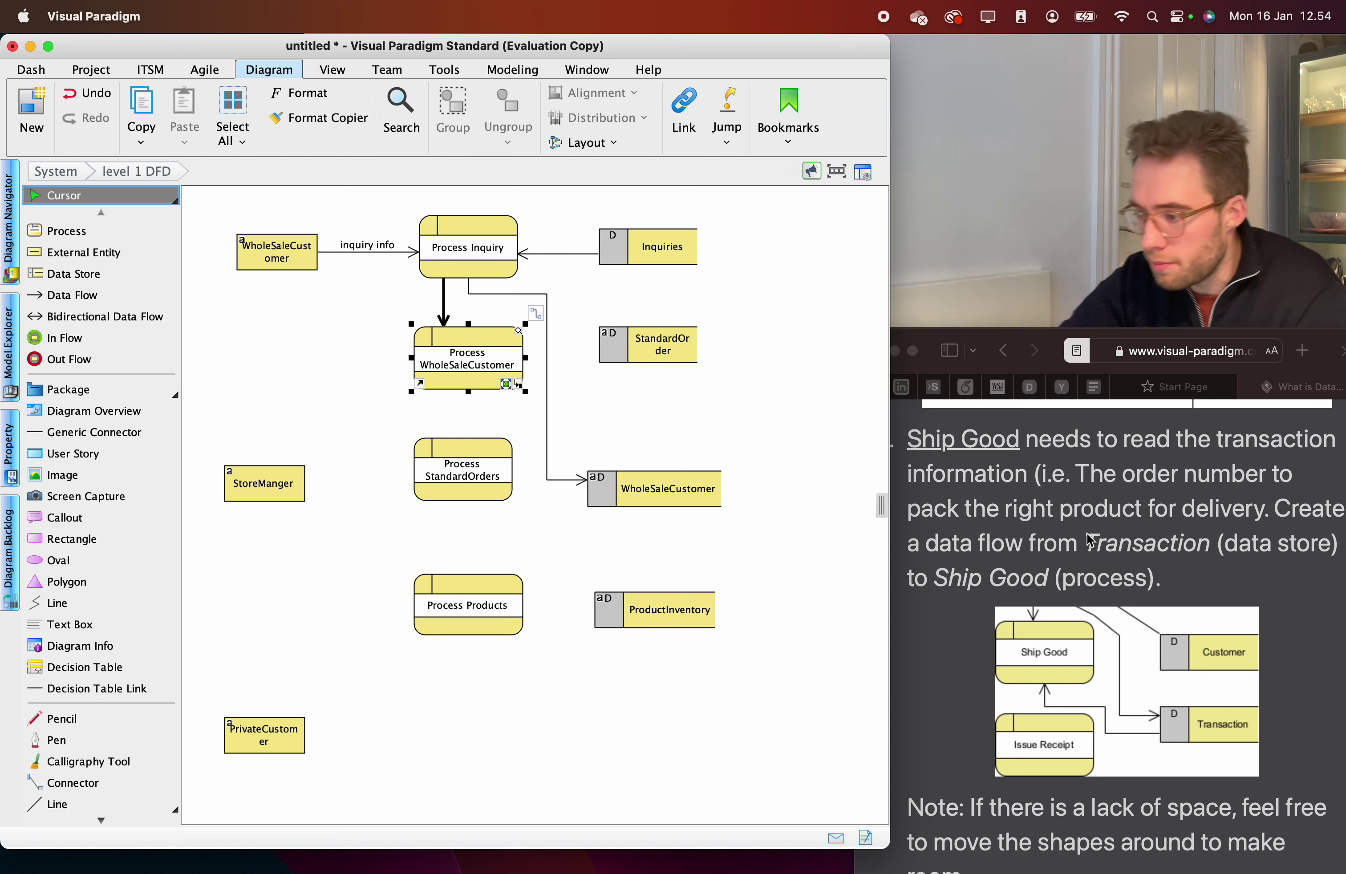
# Examine how the Transaction to Ship Good flow is routed in the example diagram and read the note on making room for shapes.
pyautogui.scroll(-1, 1089, 541)
pyautogui.scroll(-3, 1089, 540)
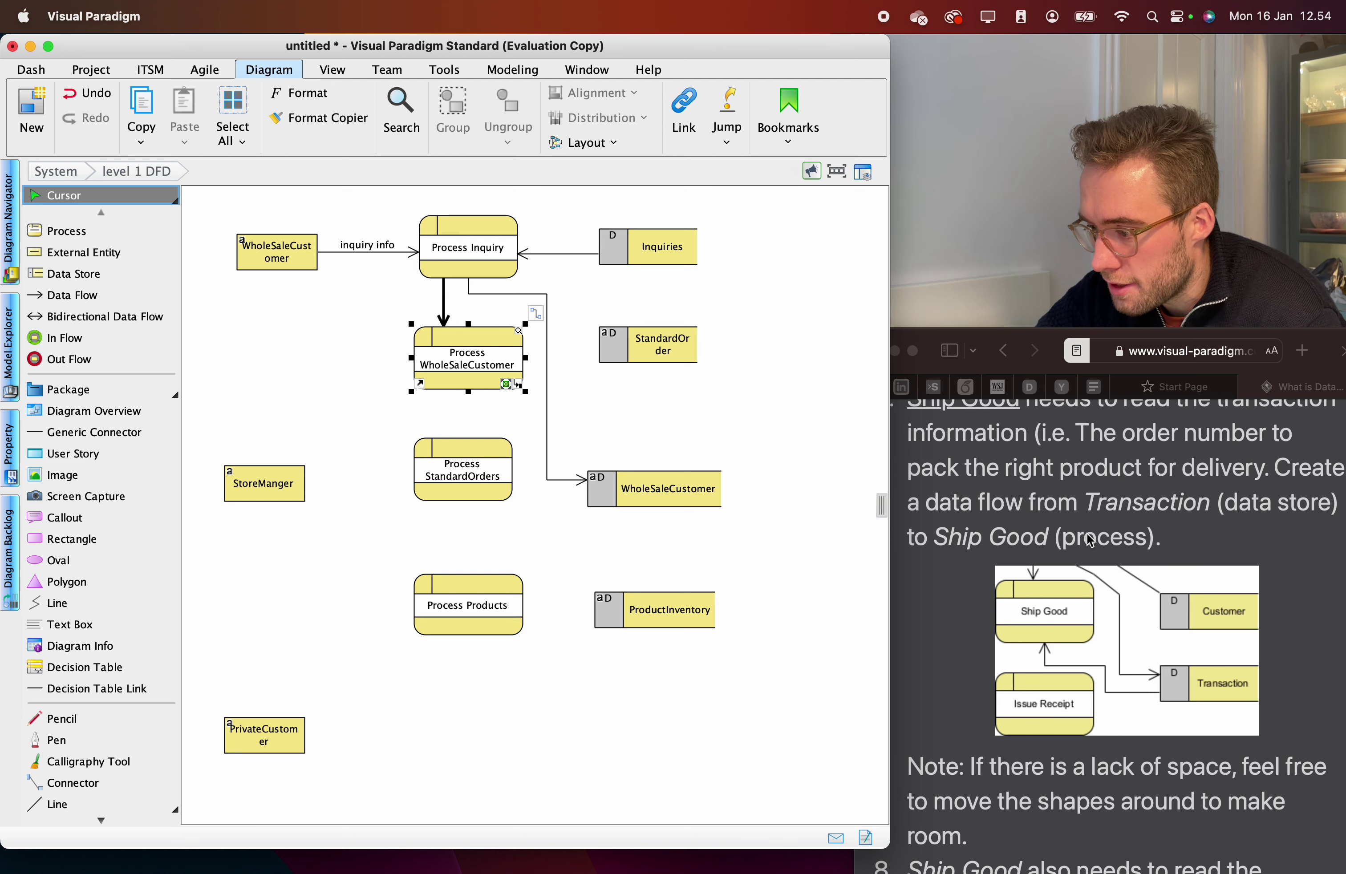
pyautogui.scroll(-4, 1090, 540)
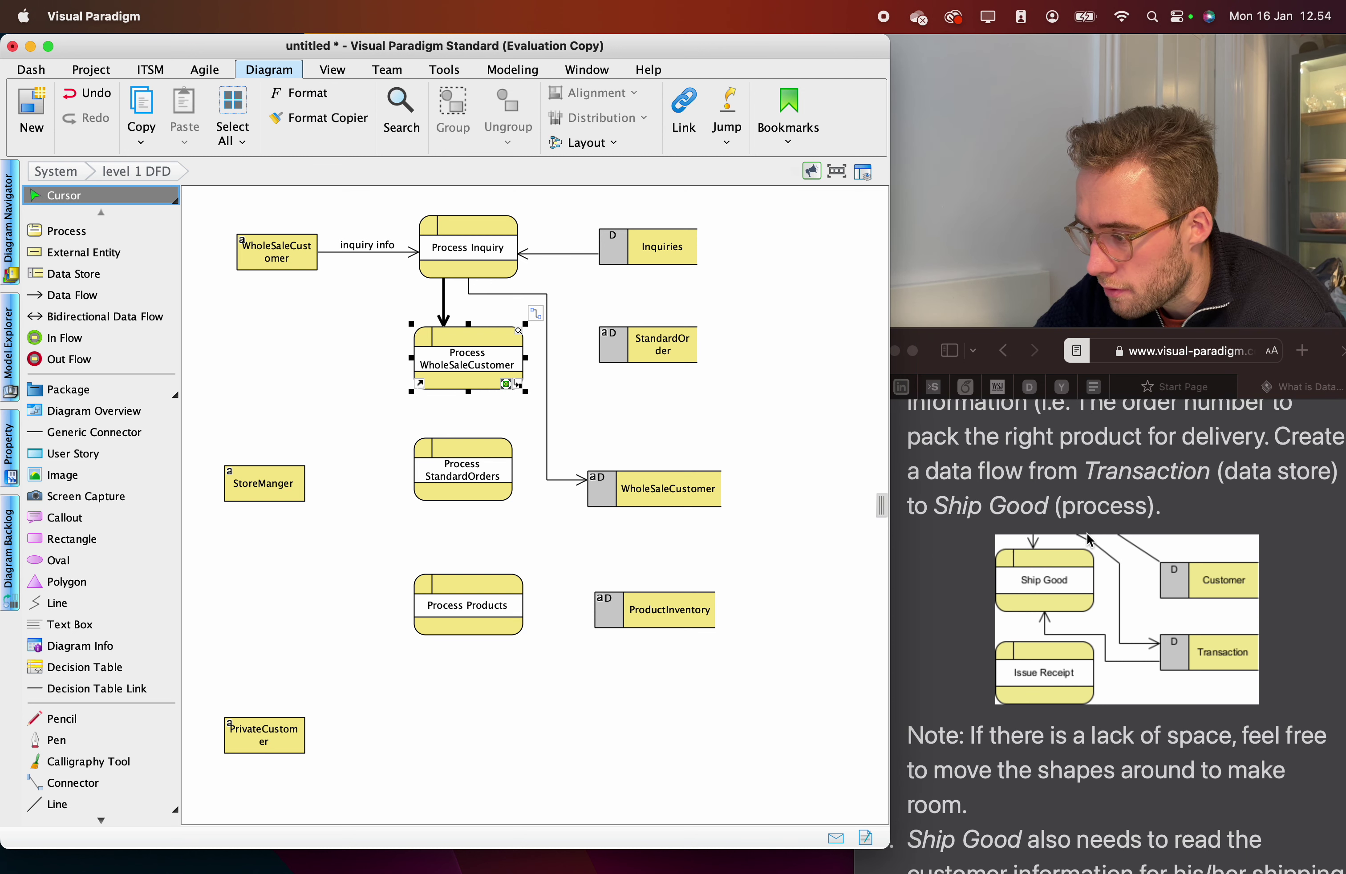
pyautogui.scroll(-1, 1090, 541)
pyautogui.scroll(1, 1090, 540)
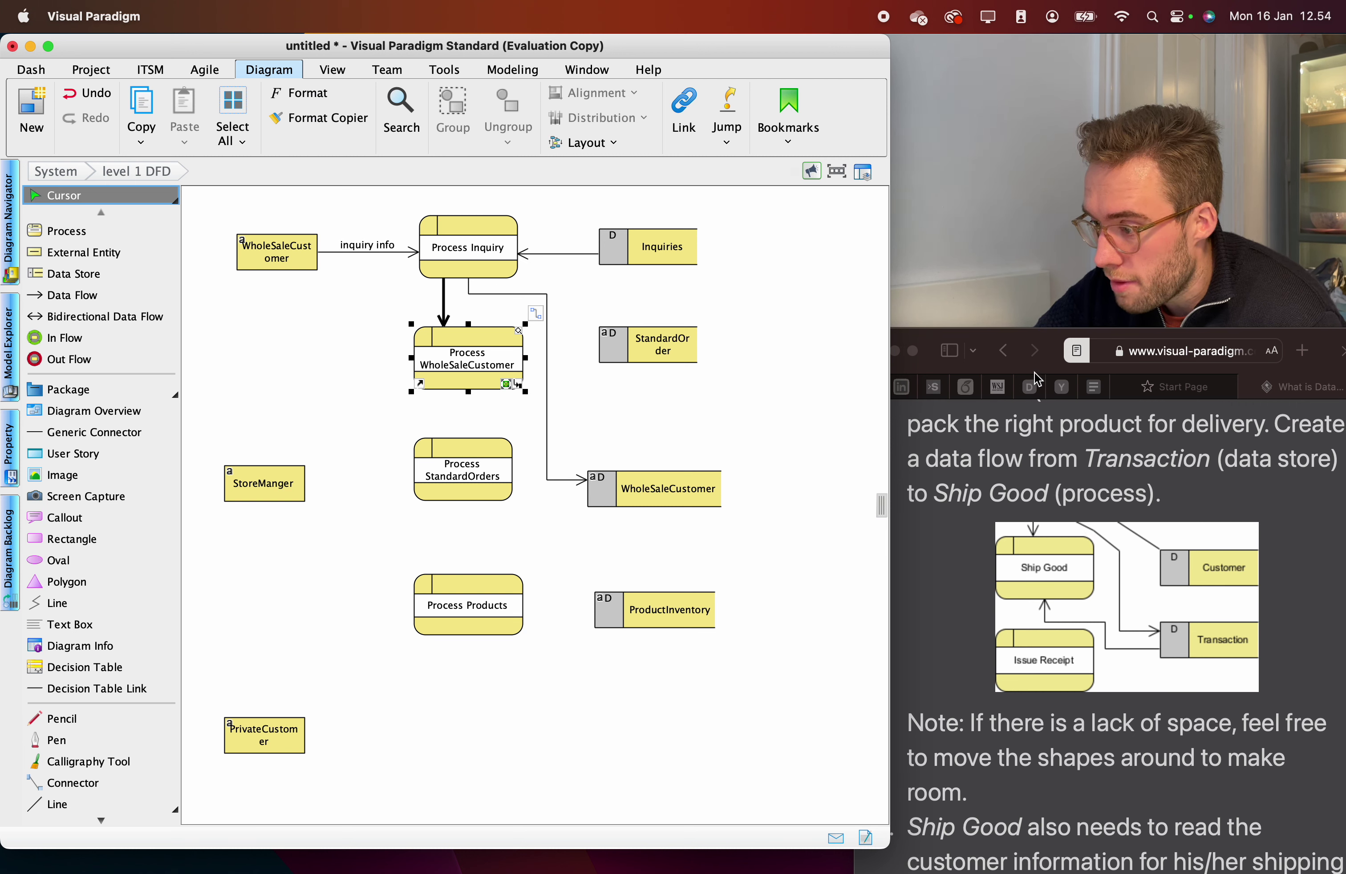
pyautogui.scroll(-4, 1063, 443)
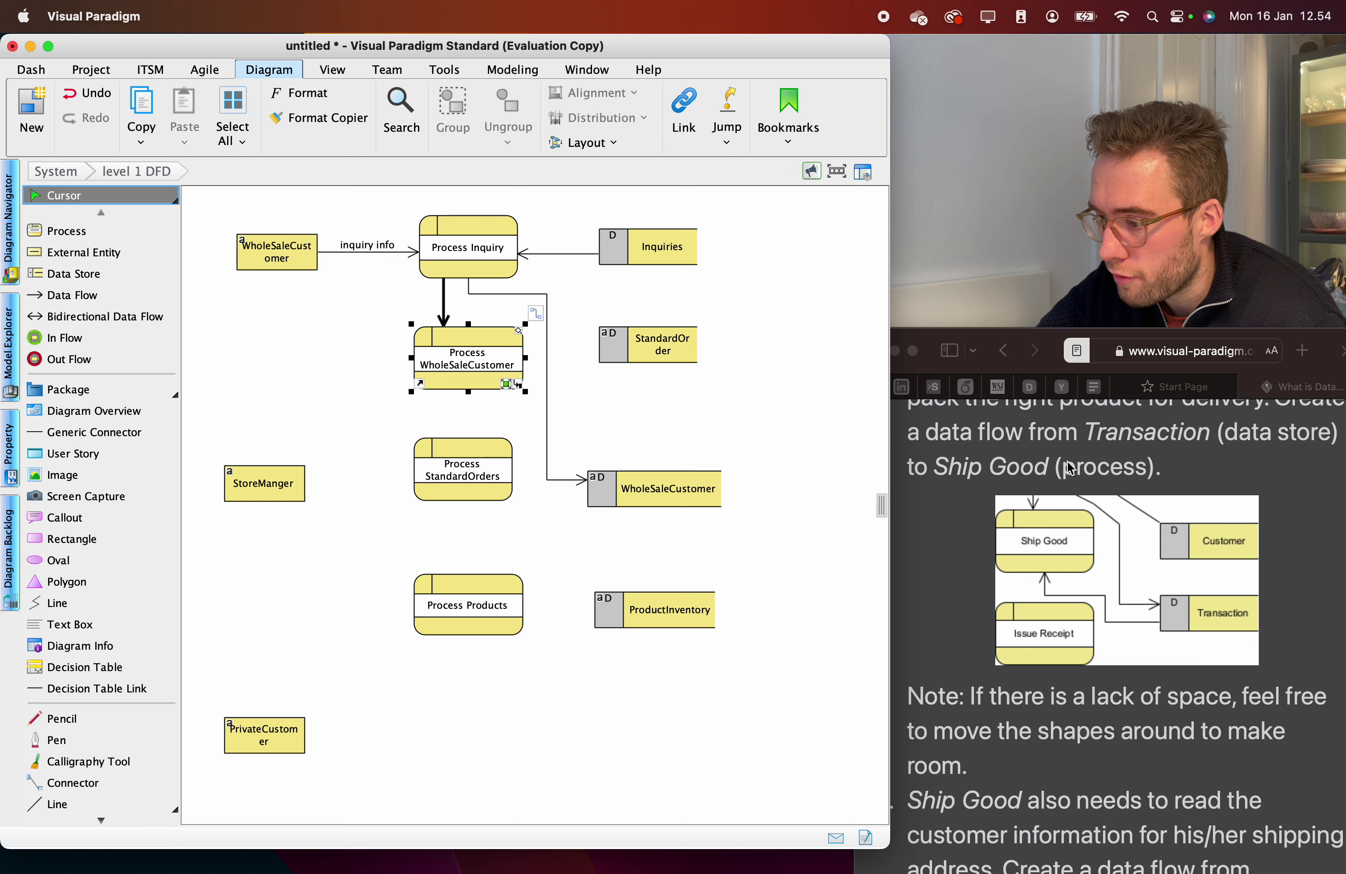
pyautogui.scroll(1, 1069, 468)
pyautogui.scroll(-2, 1070, 468)
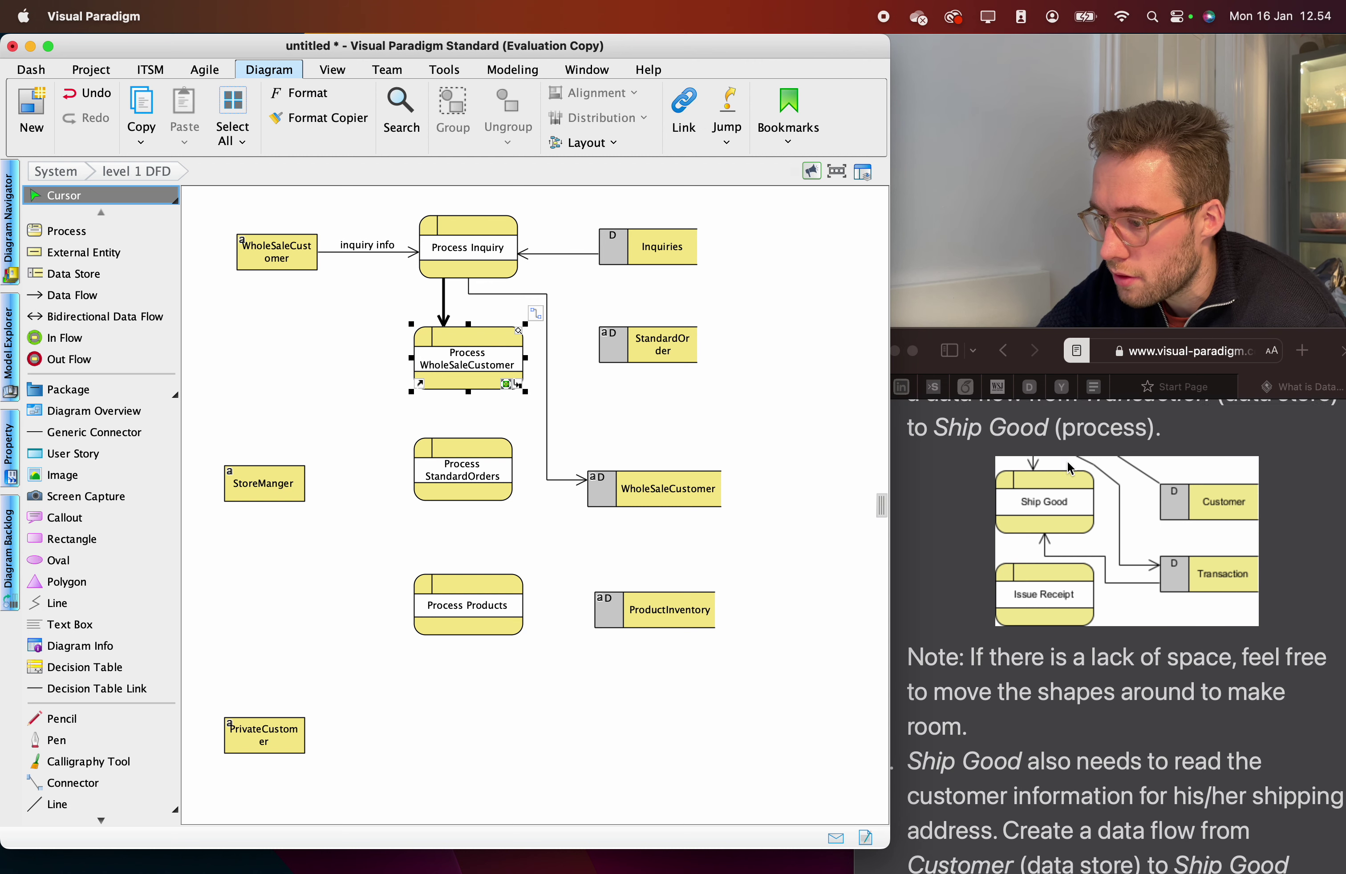
pyautogui.scroll(-2, 1069, 467)
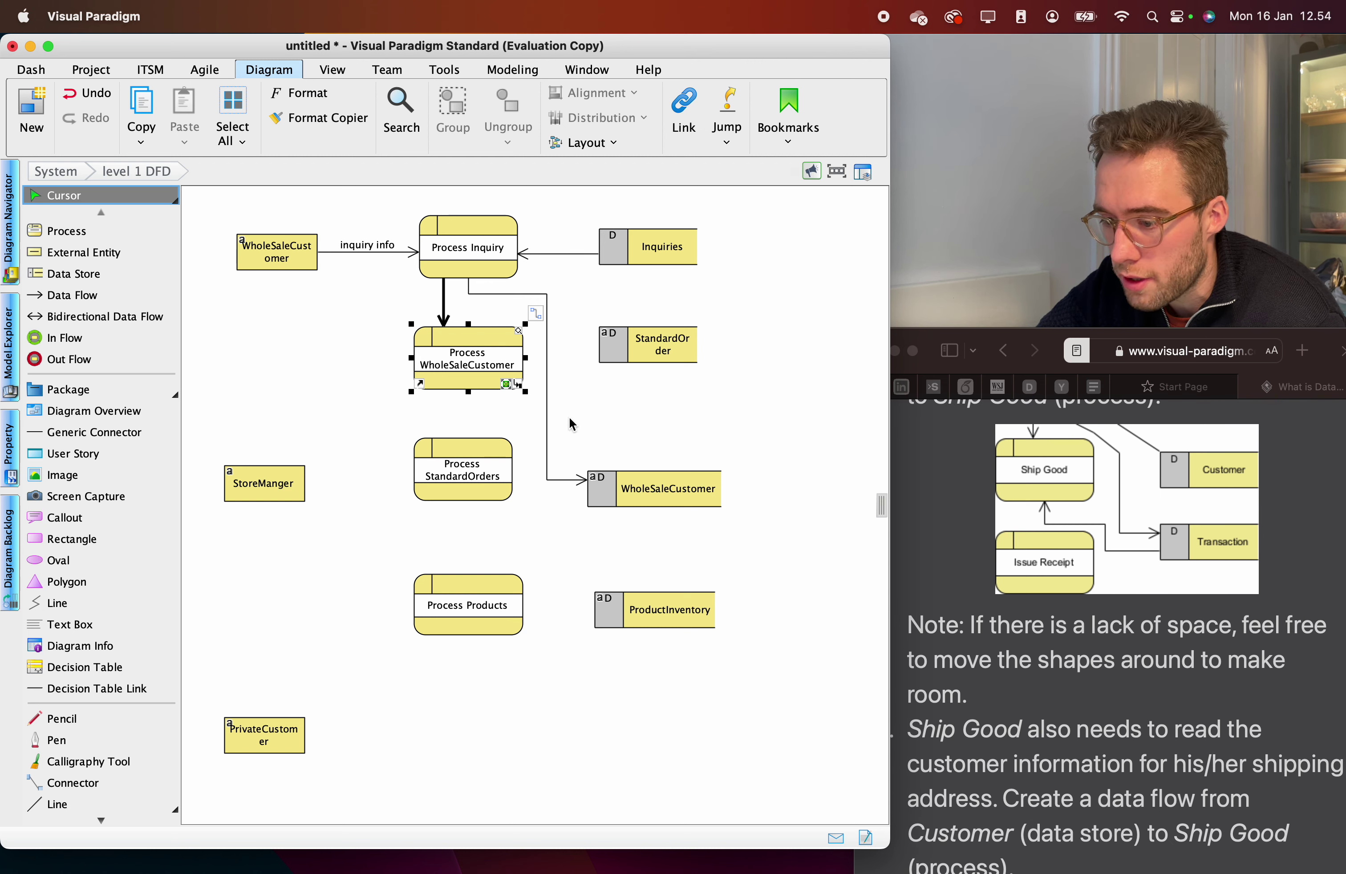
# Draw a one-way data flow from the WholeSaleCustomer data store to Process WholeSaleCustomer.
pyautogui.click(623, 488)
pyautogui.click(548, 449)
pyautogui.moveTo(547, 448); pyautogui.dragTo(488, 375)
pyautogui.click(482, 374)
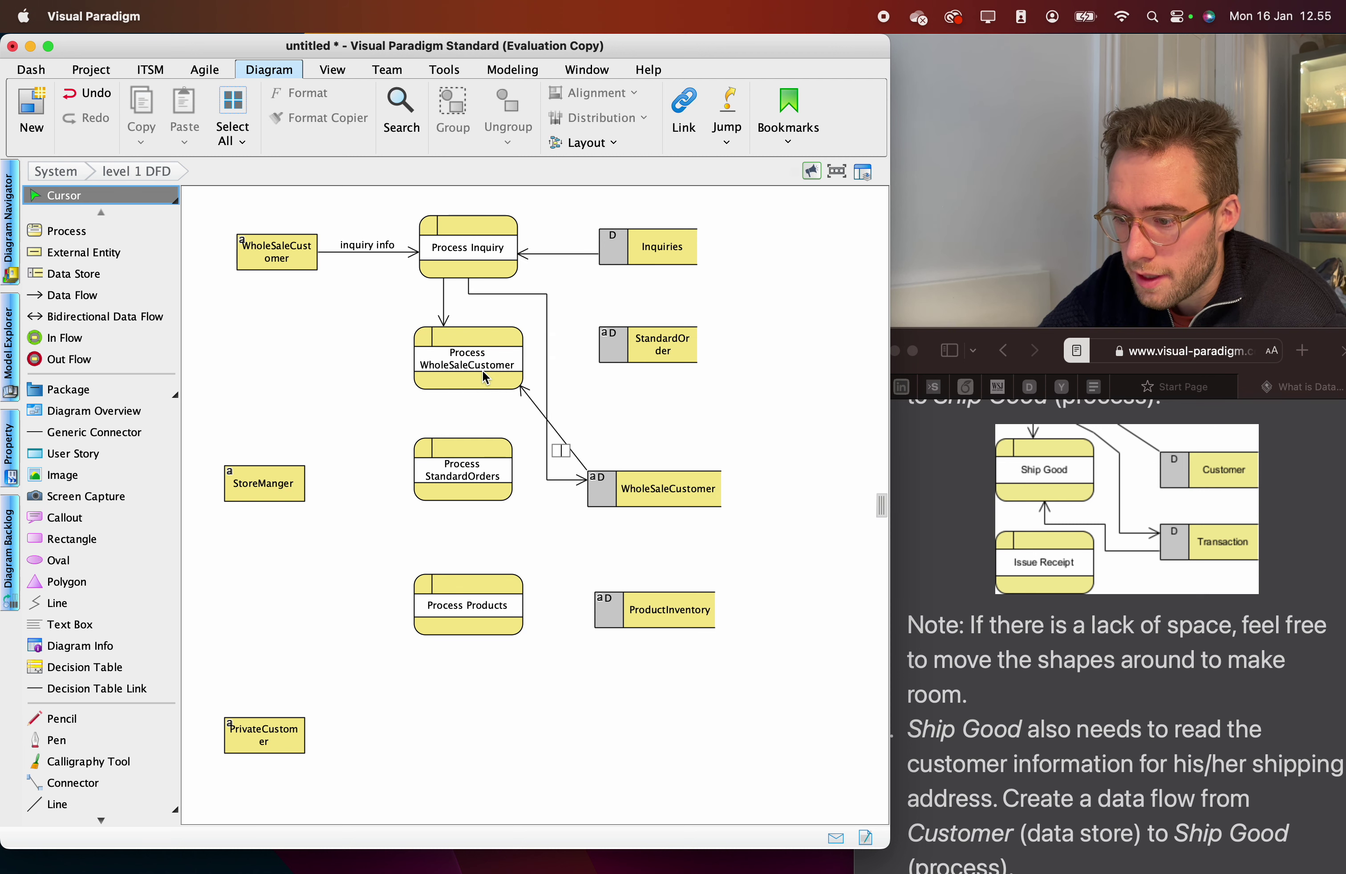
# Reroute the data flow from the WholeSaleCustomer data store with right-angle bends so it enters Process WholeSaleCustomer near the middle of its lower edge.
pyautogui.moveTo(560, 439); pyautogui.dragTo(525, 489)
pyautogui.click(593, 418)
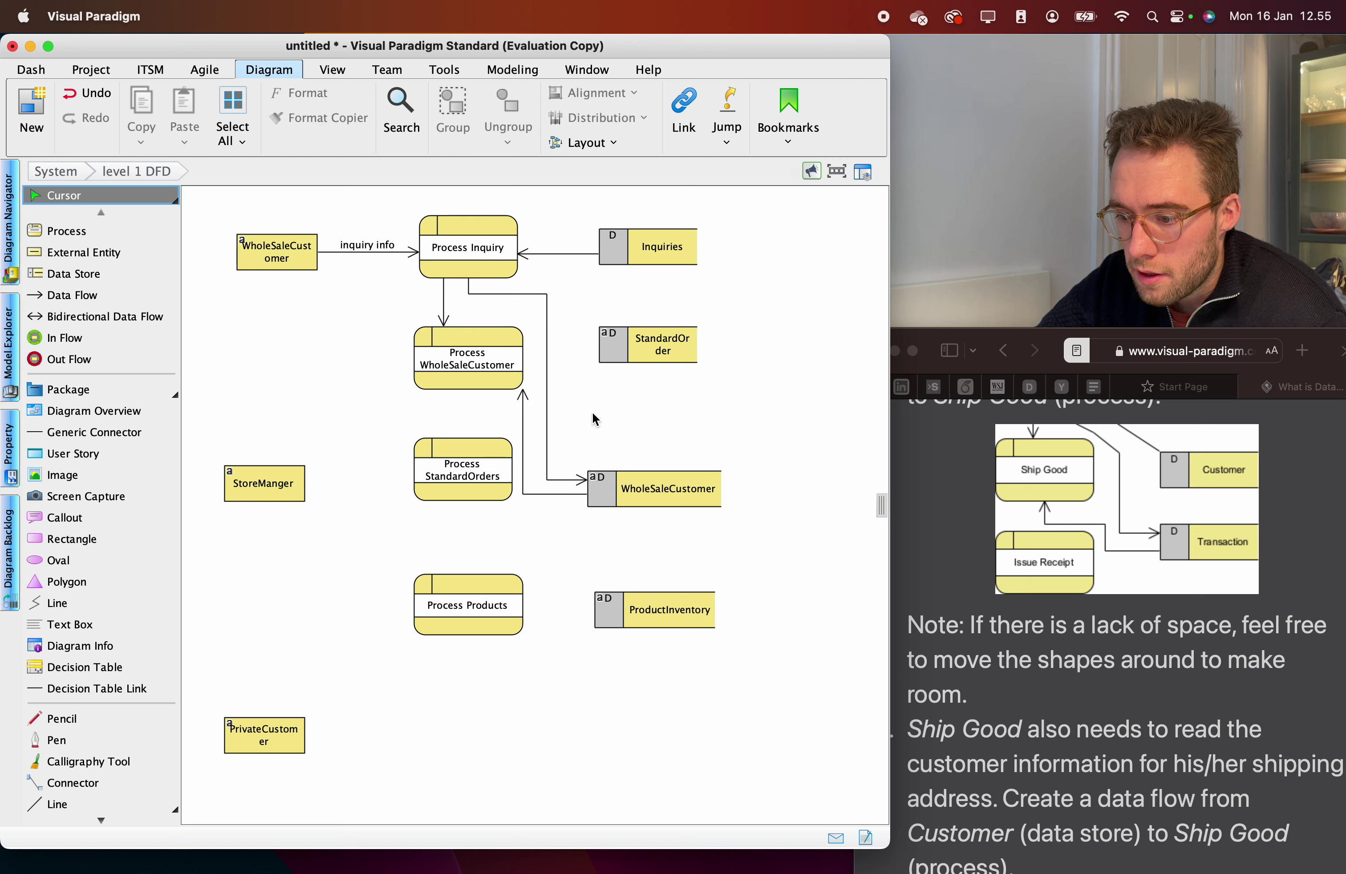
pyautogui.click(522, 411)
pyautogui.moveTo(523, 390); pyautogui.dragTo(457, 389)
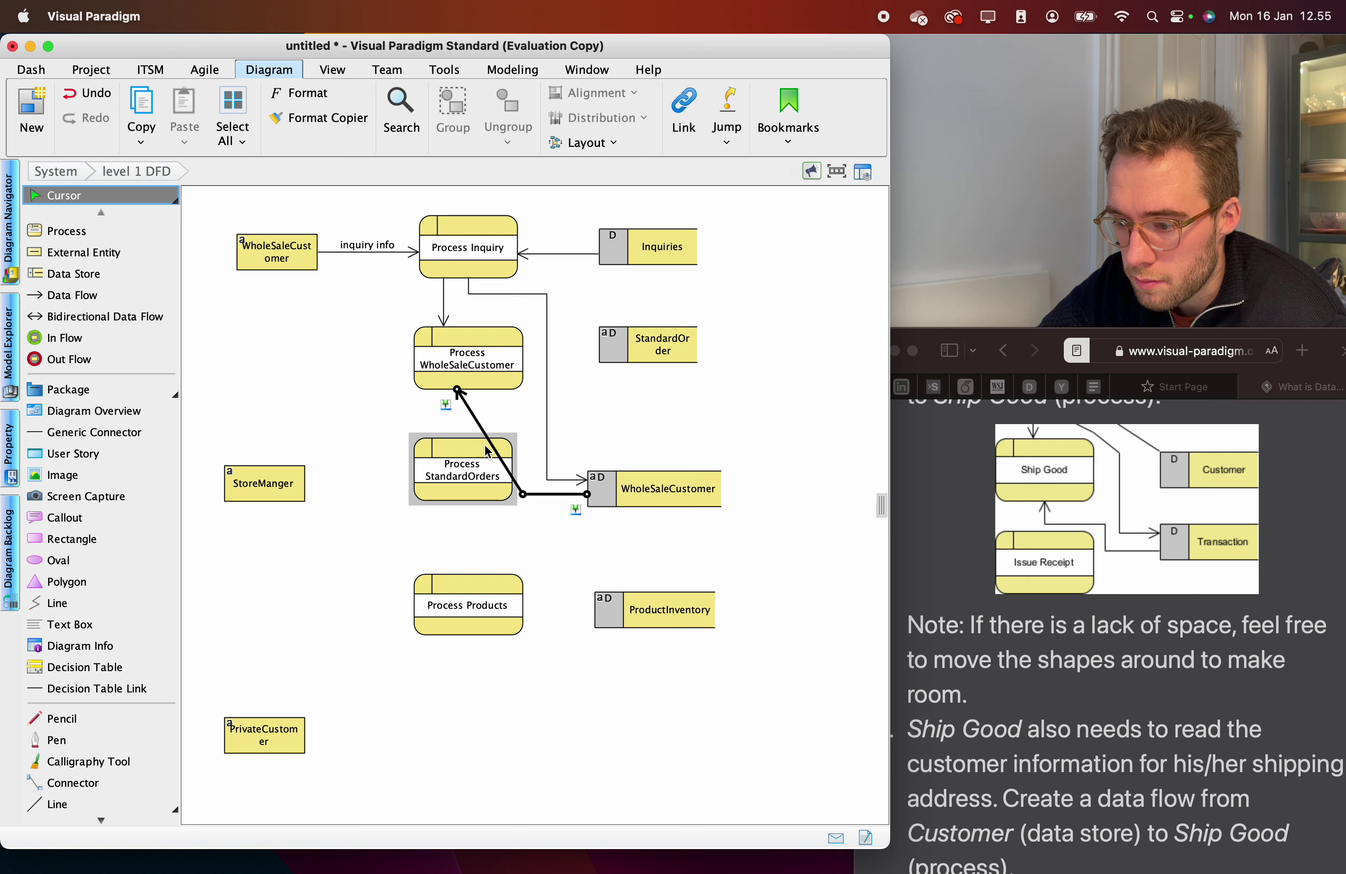
pyautogui.moveTo(502, 449); pyautogui.dragTo(522, 412)
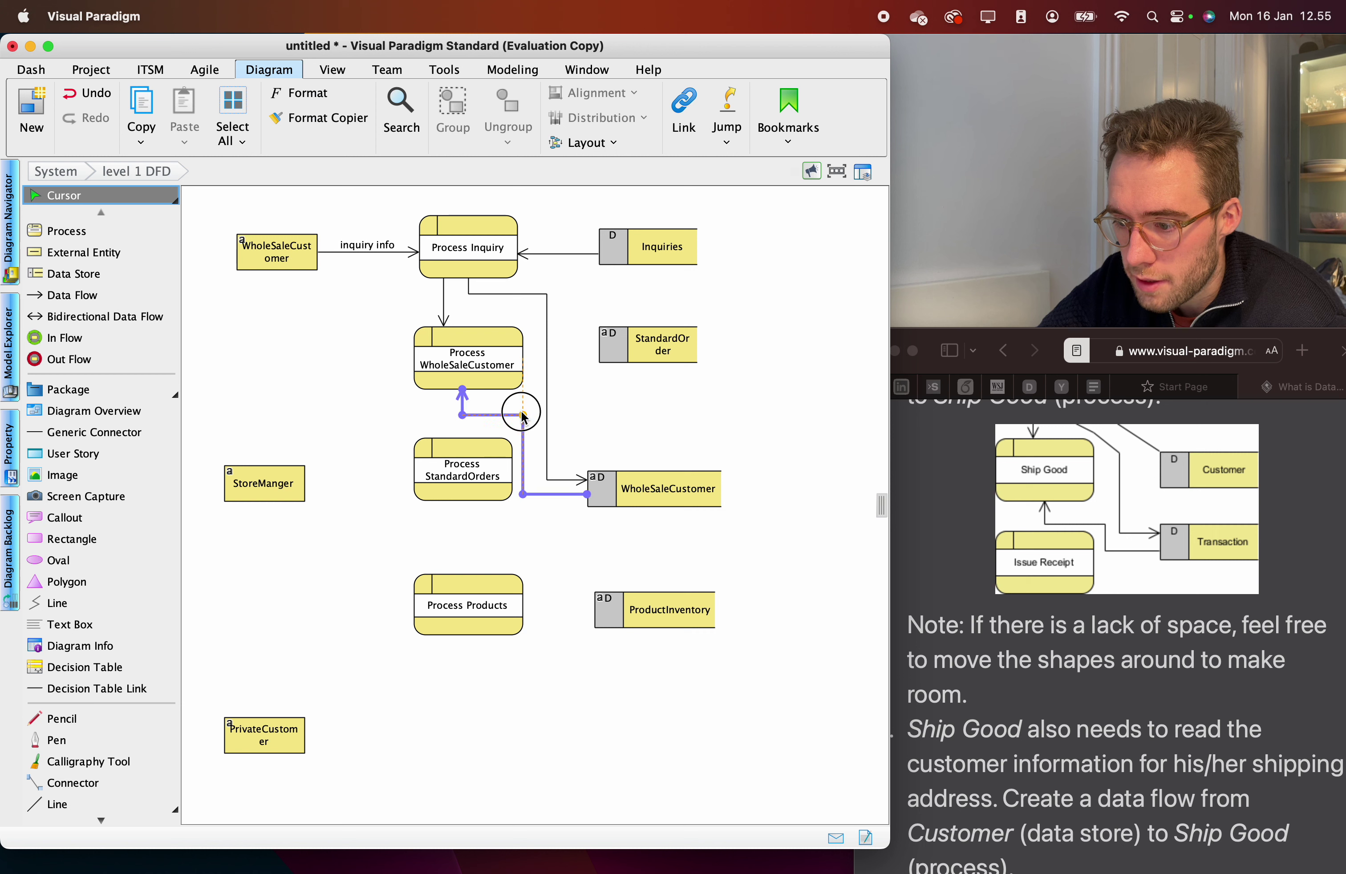
pyautogui.click(564, 407)
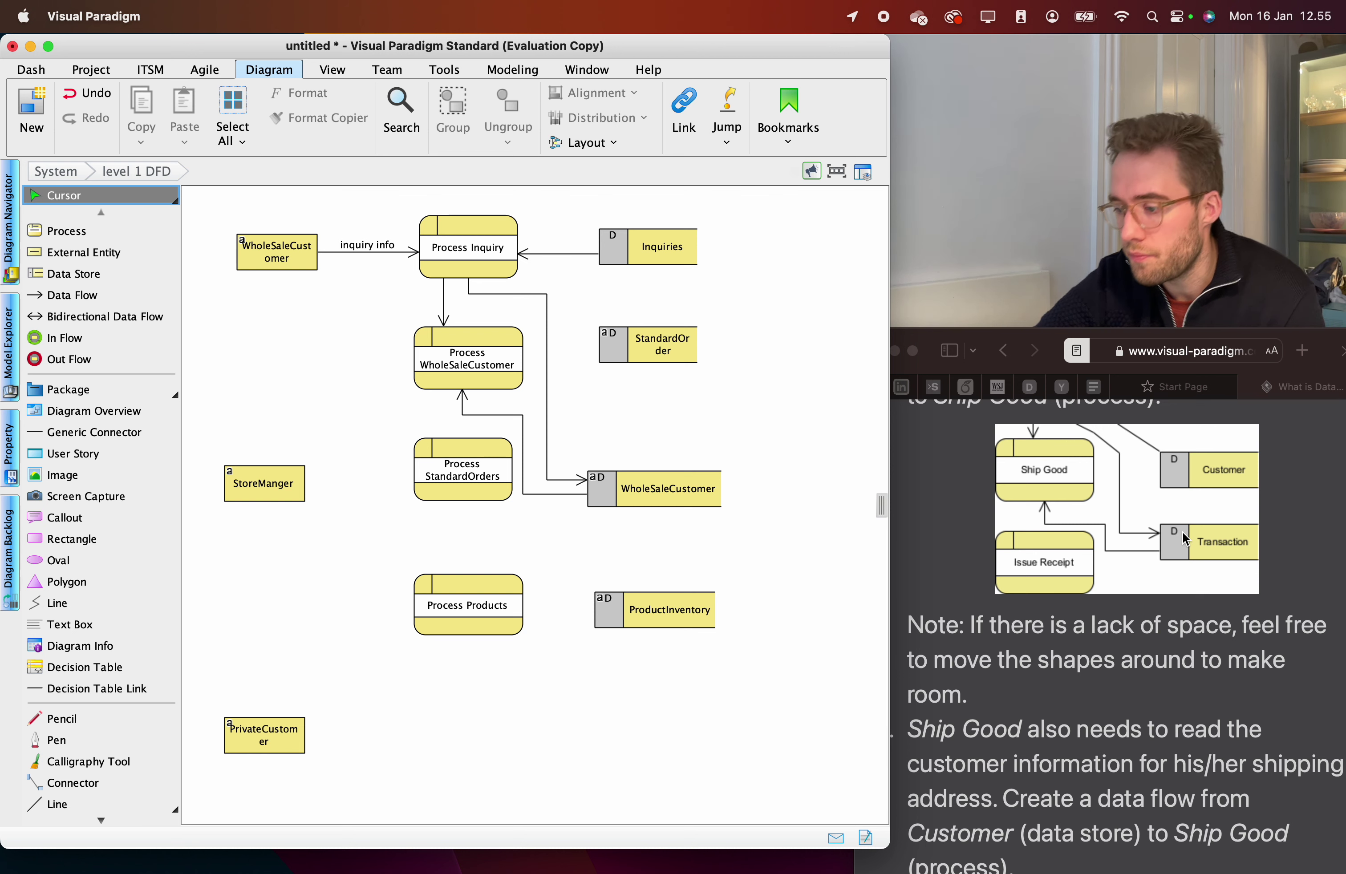
# Read the tutorial step on creating a data flow from the Customer data store to the Ship Good process and examine its example diagram.
pyautogui.scroll(-5, 1184, 538)
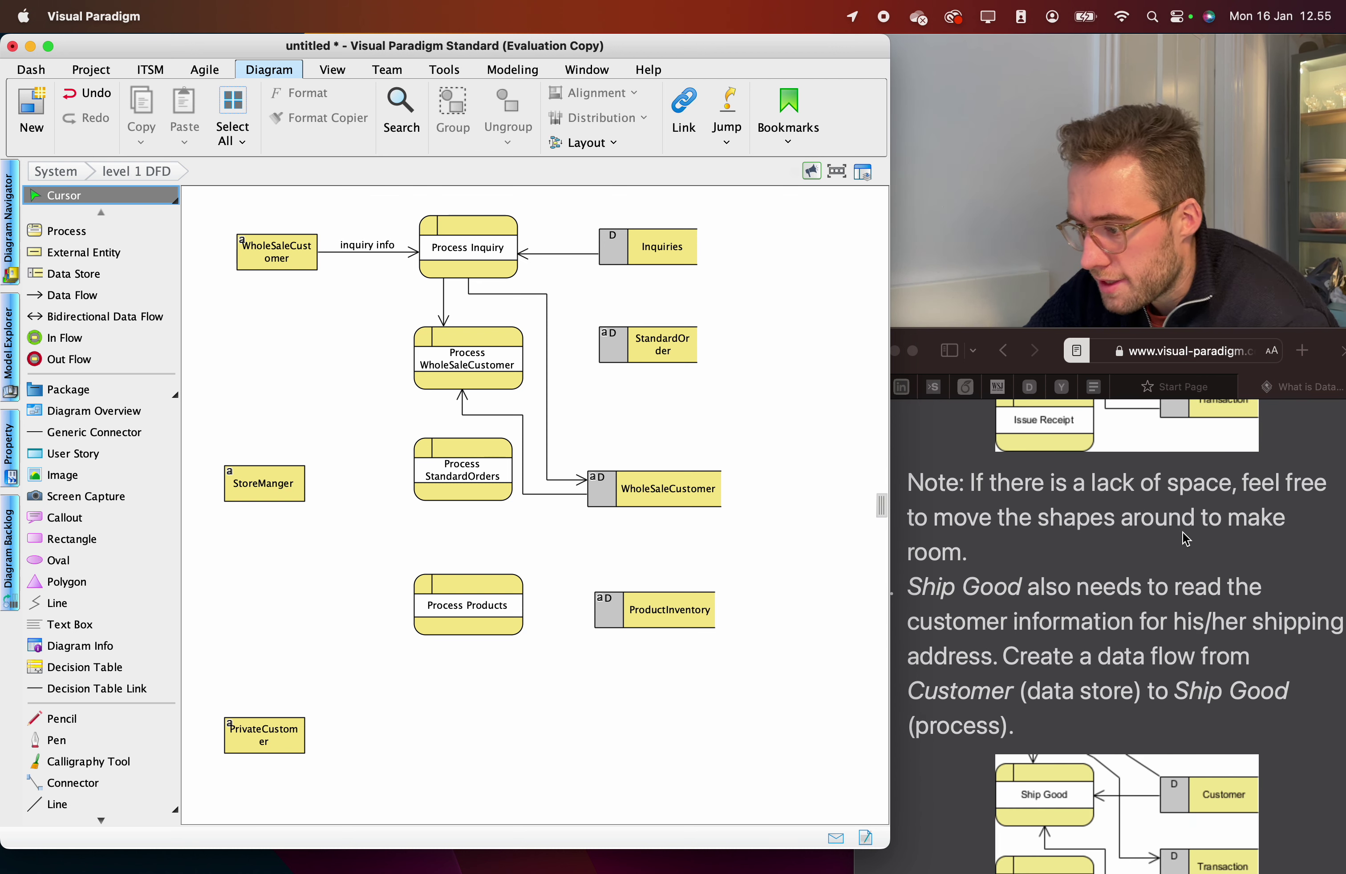
pyautogui.scroll(-3, 1200, 571)
pyautogui.scroll(-2, 1057, 557)
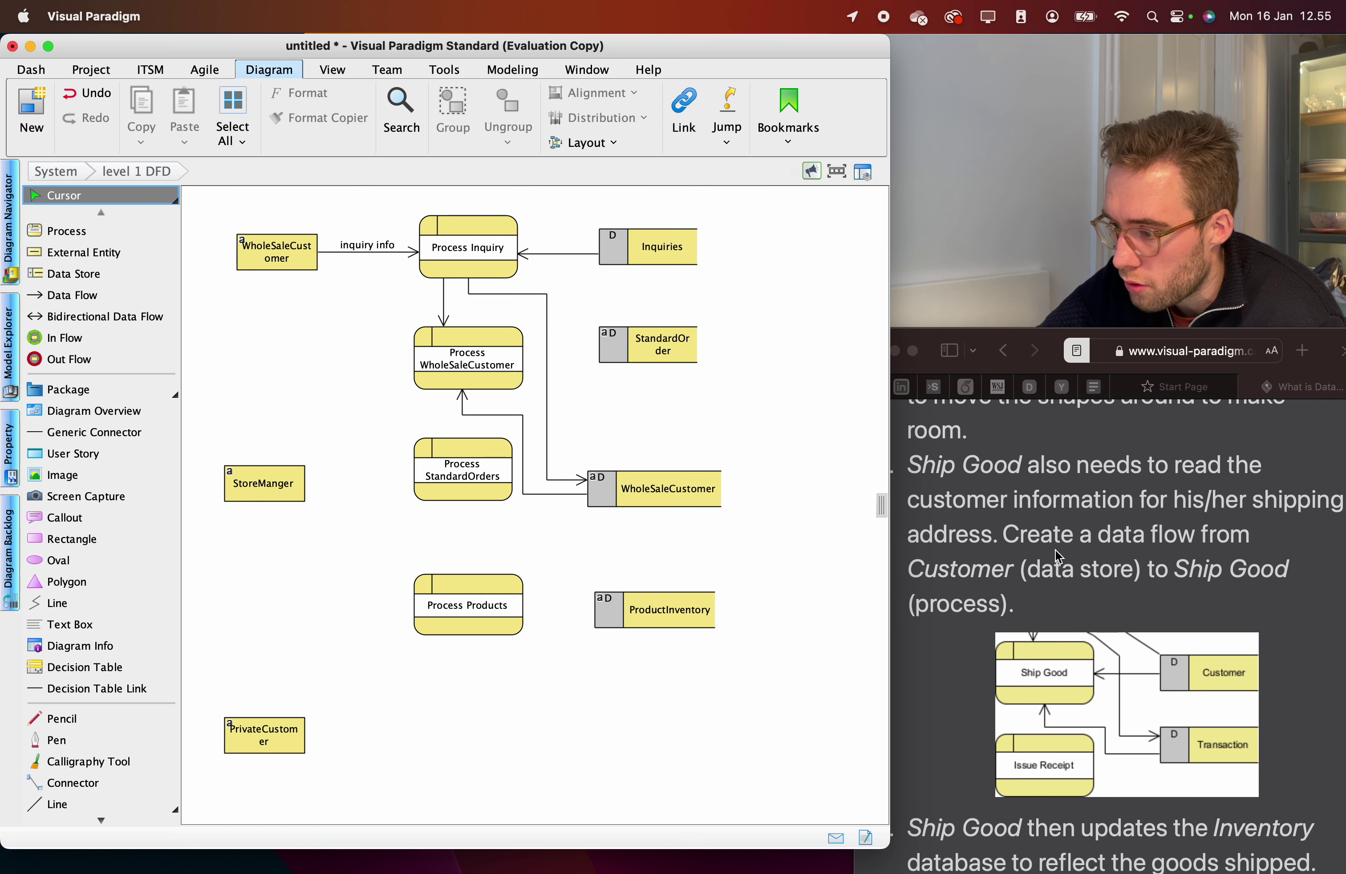
pyautogui.scroll(-3, 1056, 556)
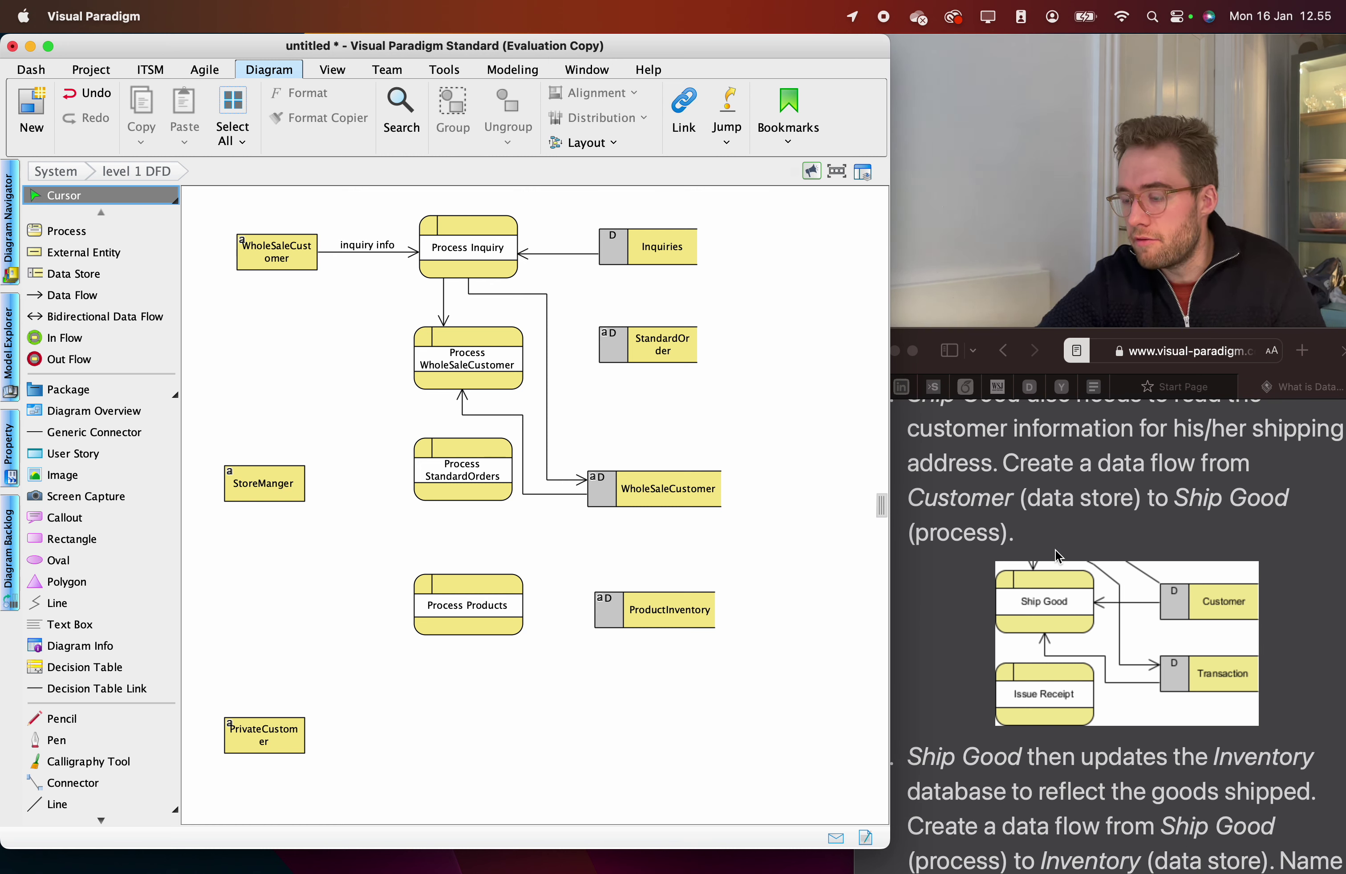
pyautogui.scroll(-2, 1056, 557)
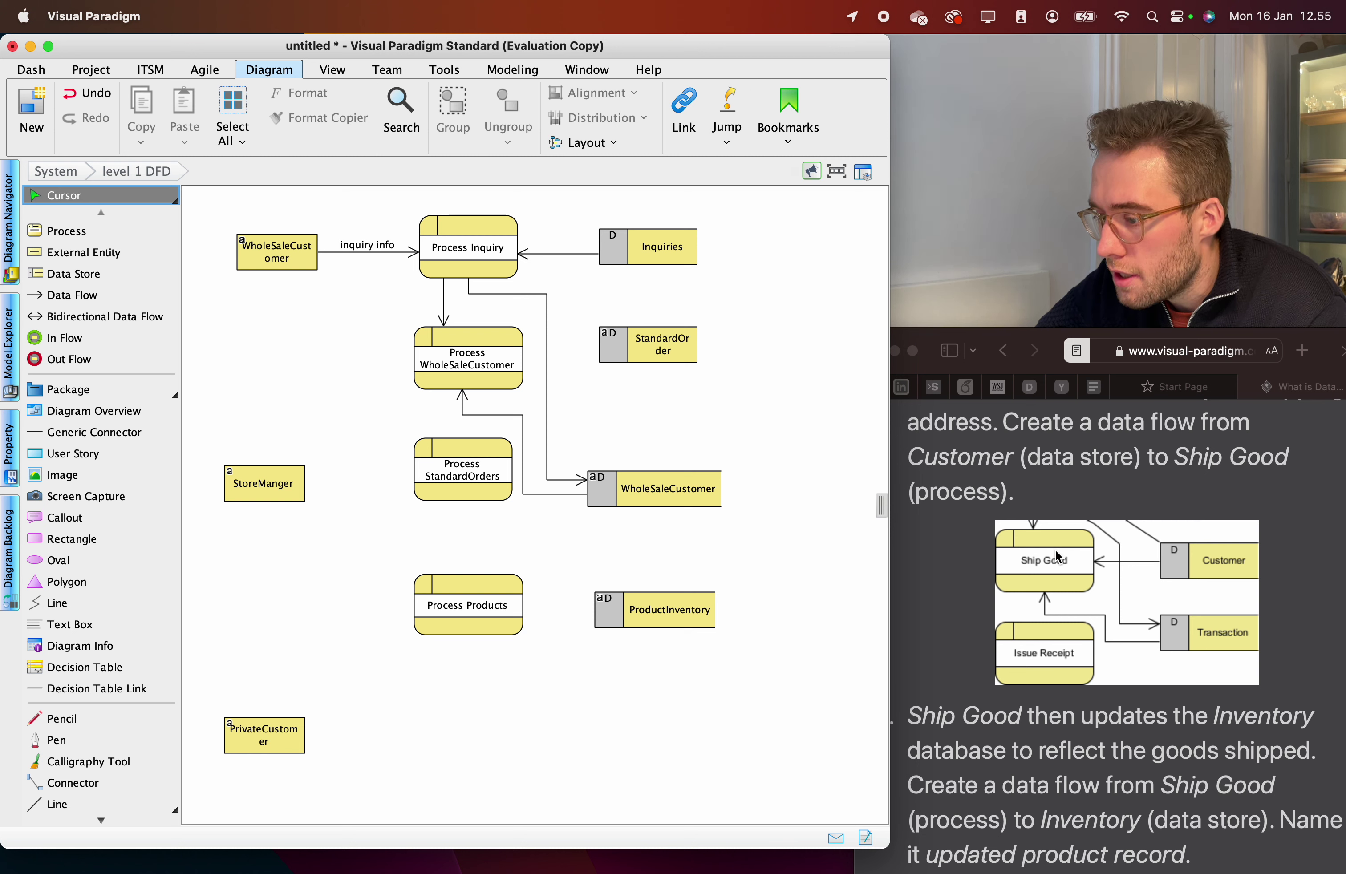
pyautogui.scroll(2, 1057, 556)
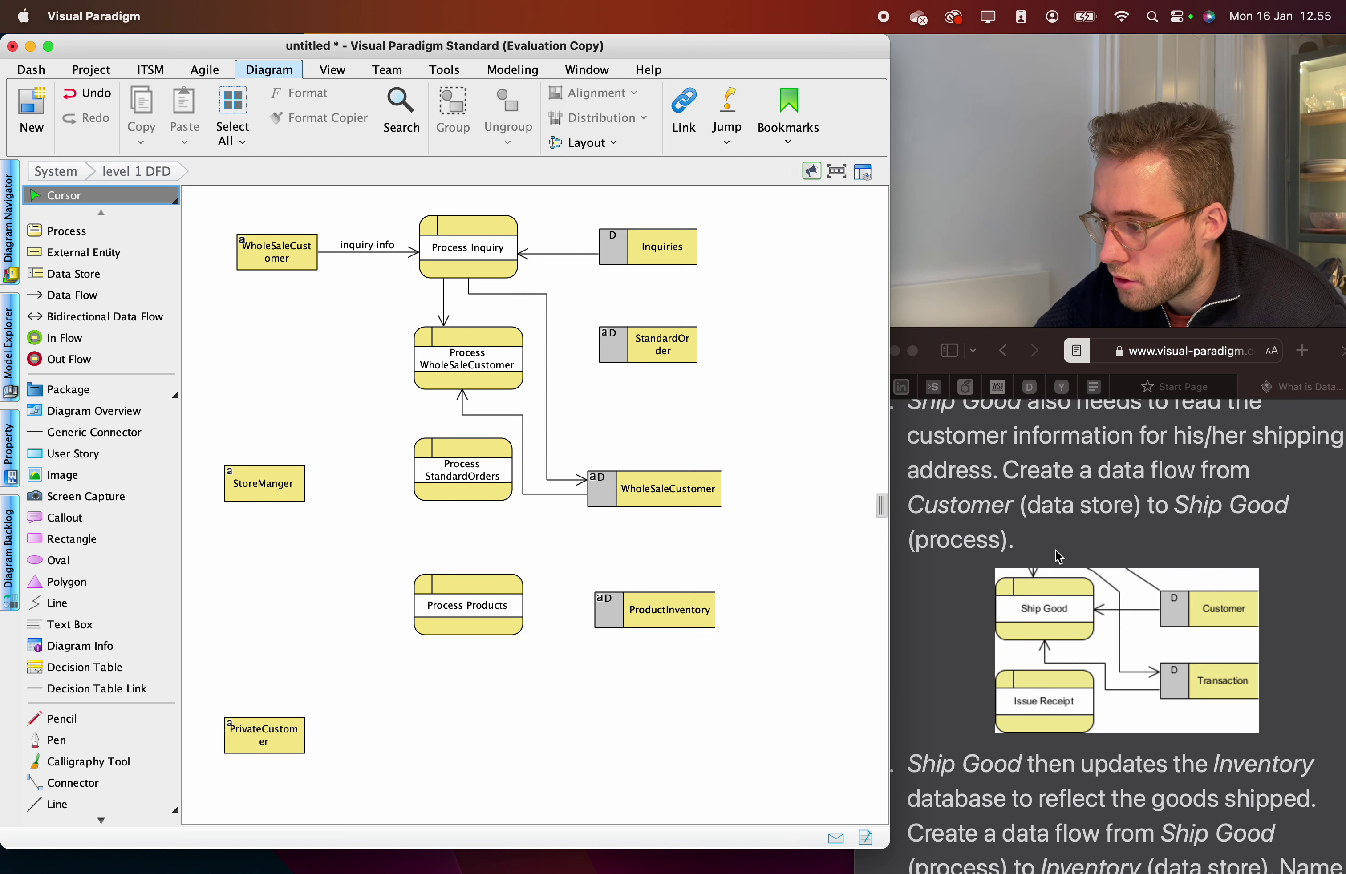
pyautogui.scroll(-1, 1056, 556)
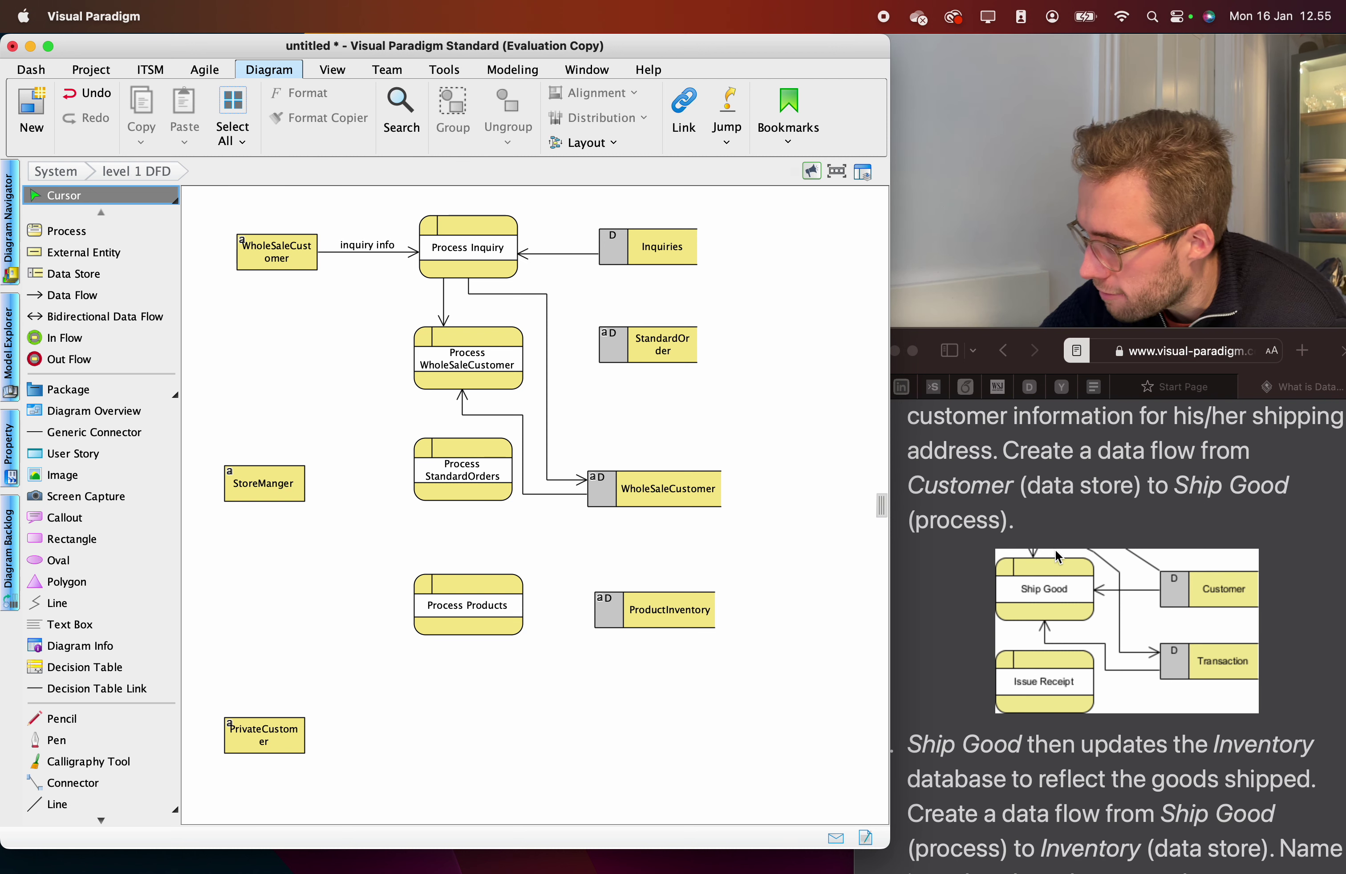
pyautogui.scroll(1, 1056, 557)
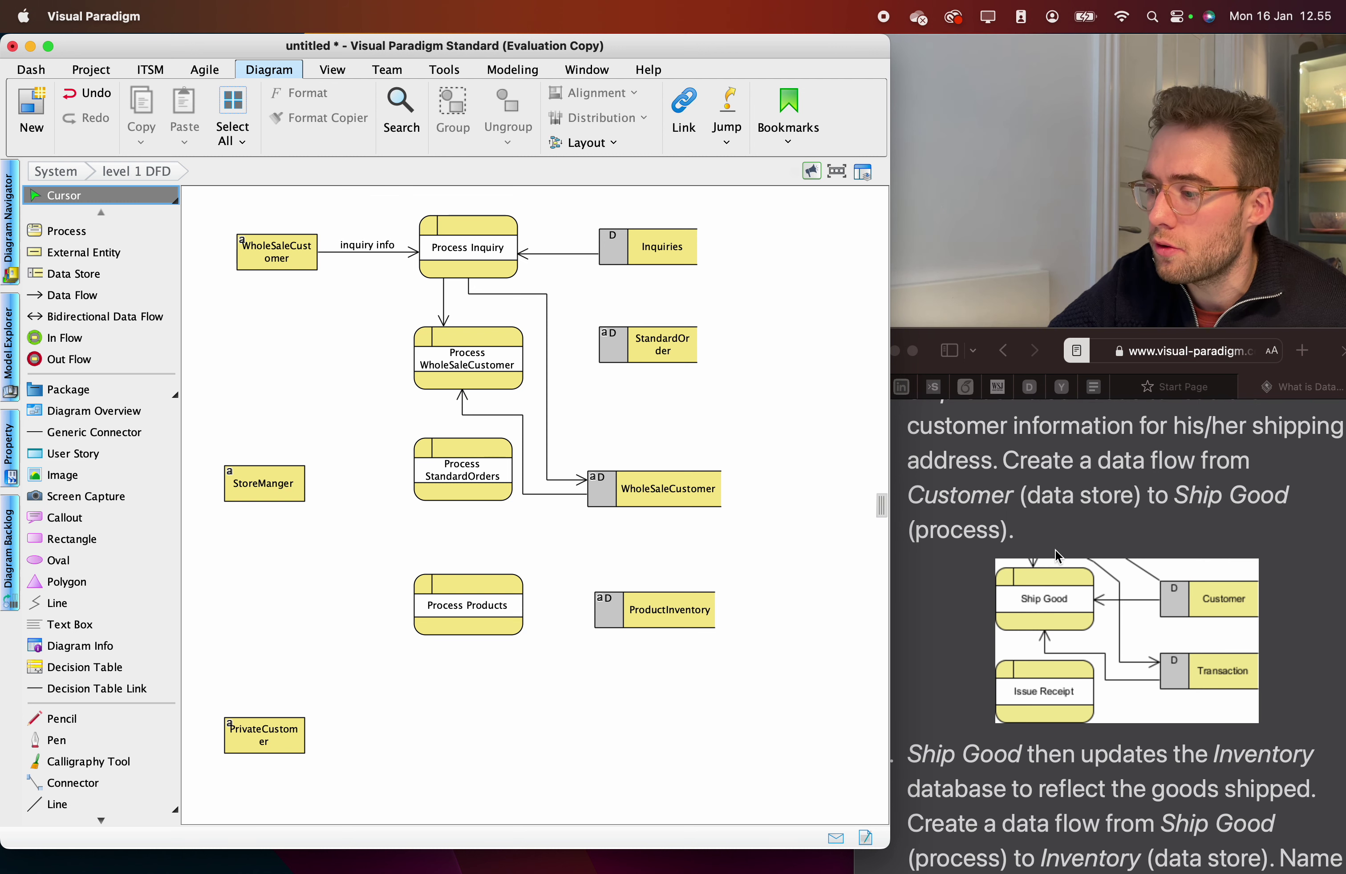
pyautogui.scroll(-2, 1057, 557)
pyautogui.scroll(-2, 1057, 557)
pyautogui.scroll(3, 1056, 556)
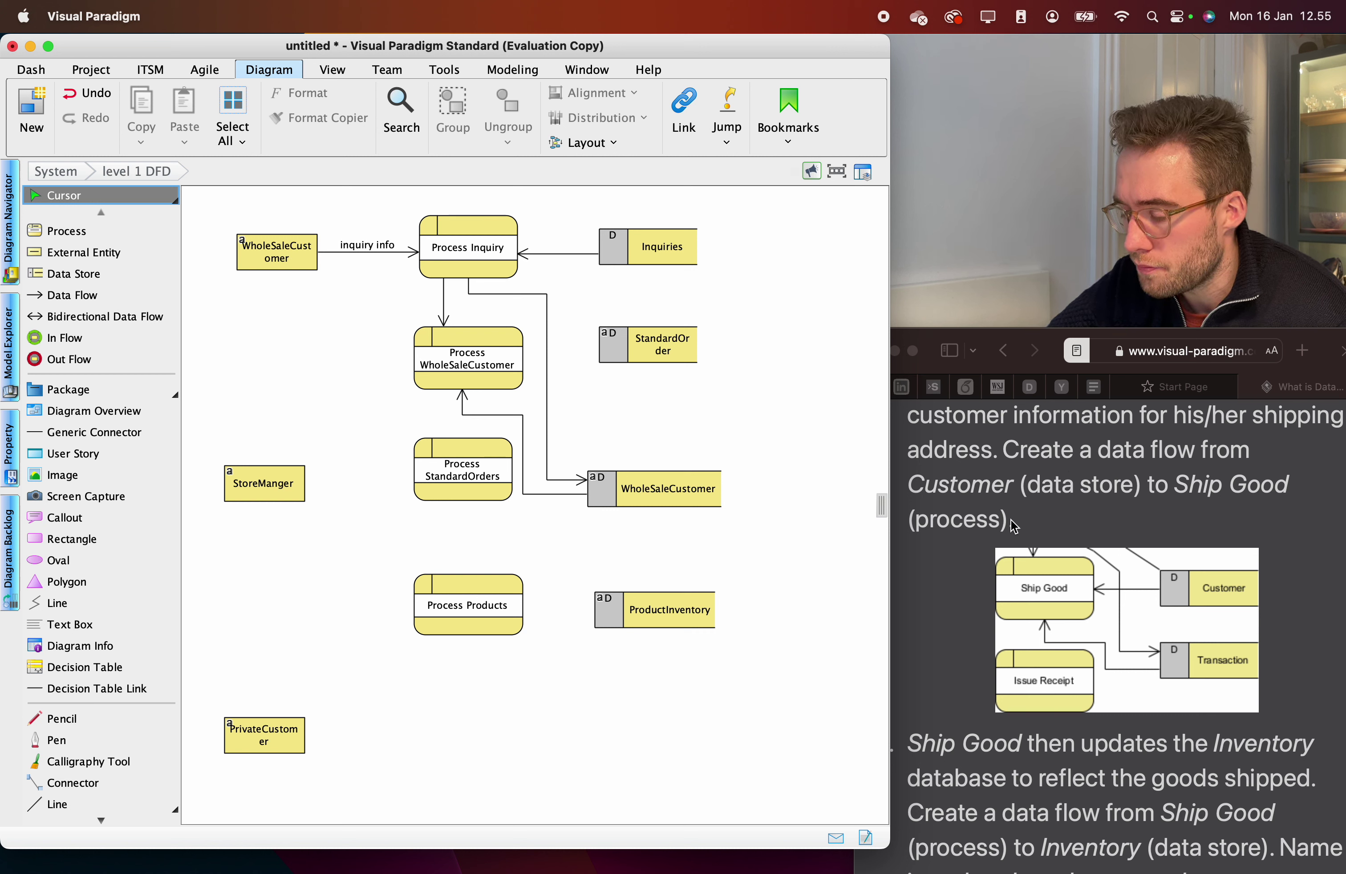
pyautogui.scroll(-1, 1102, 508)
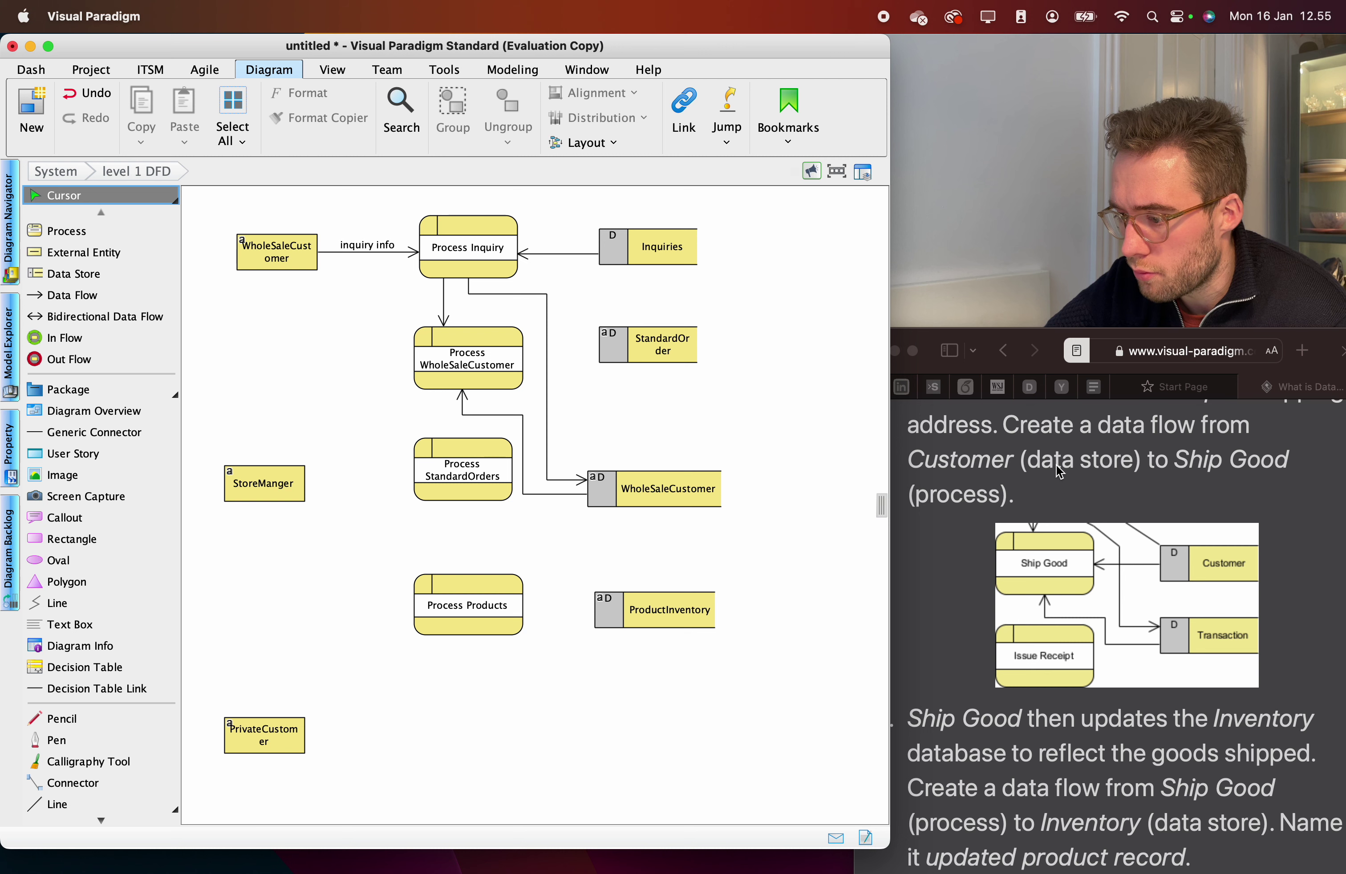
pyautogui.scroll(3, 1057, 482)
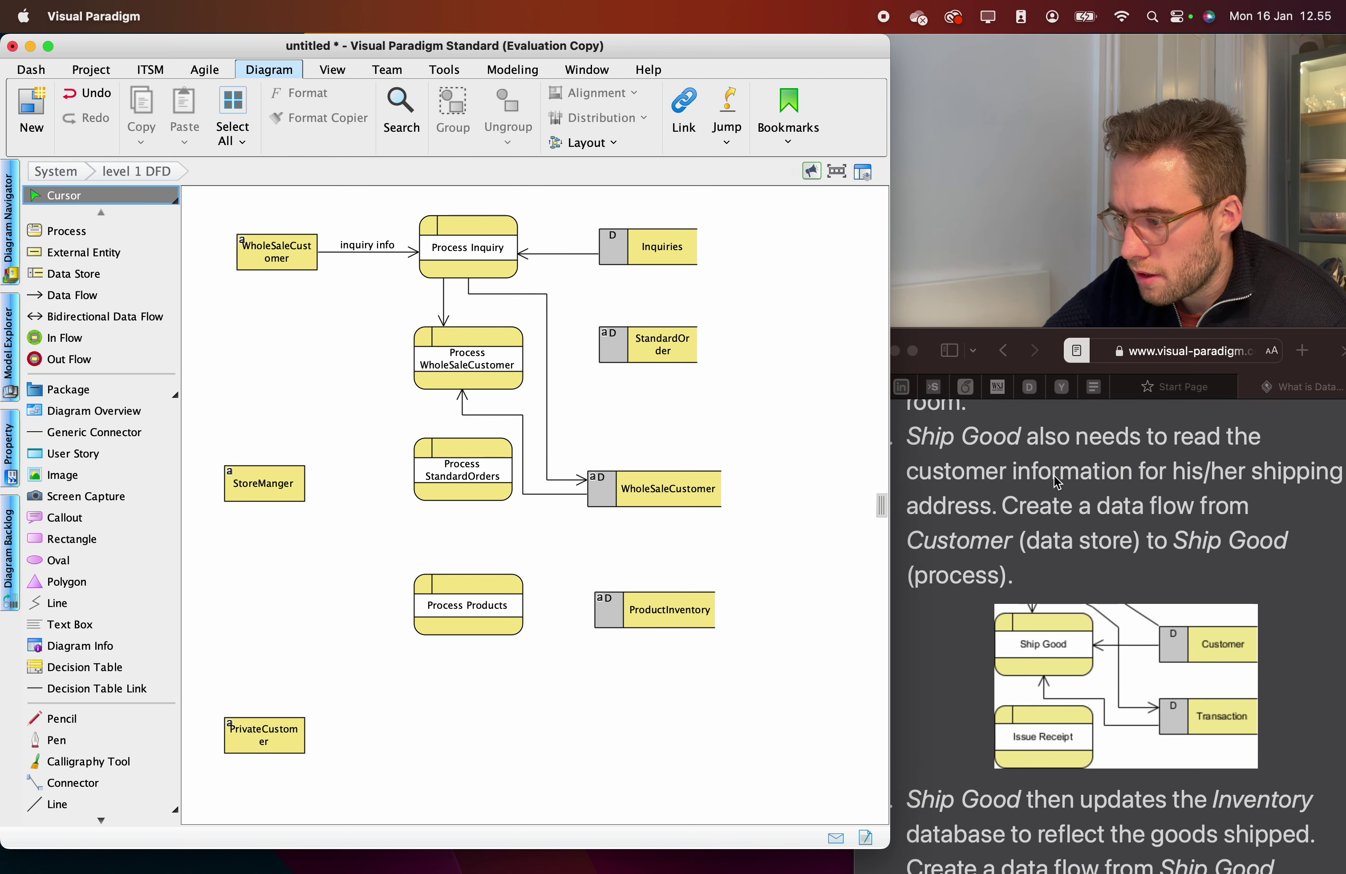
pyautogui.scroll(1, 1124, 559)
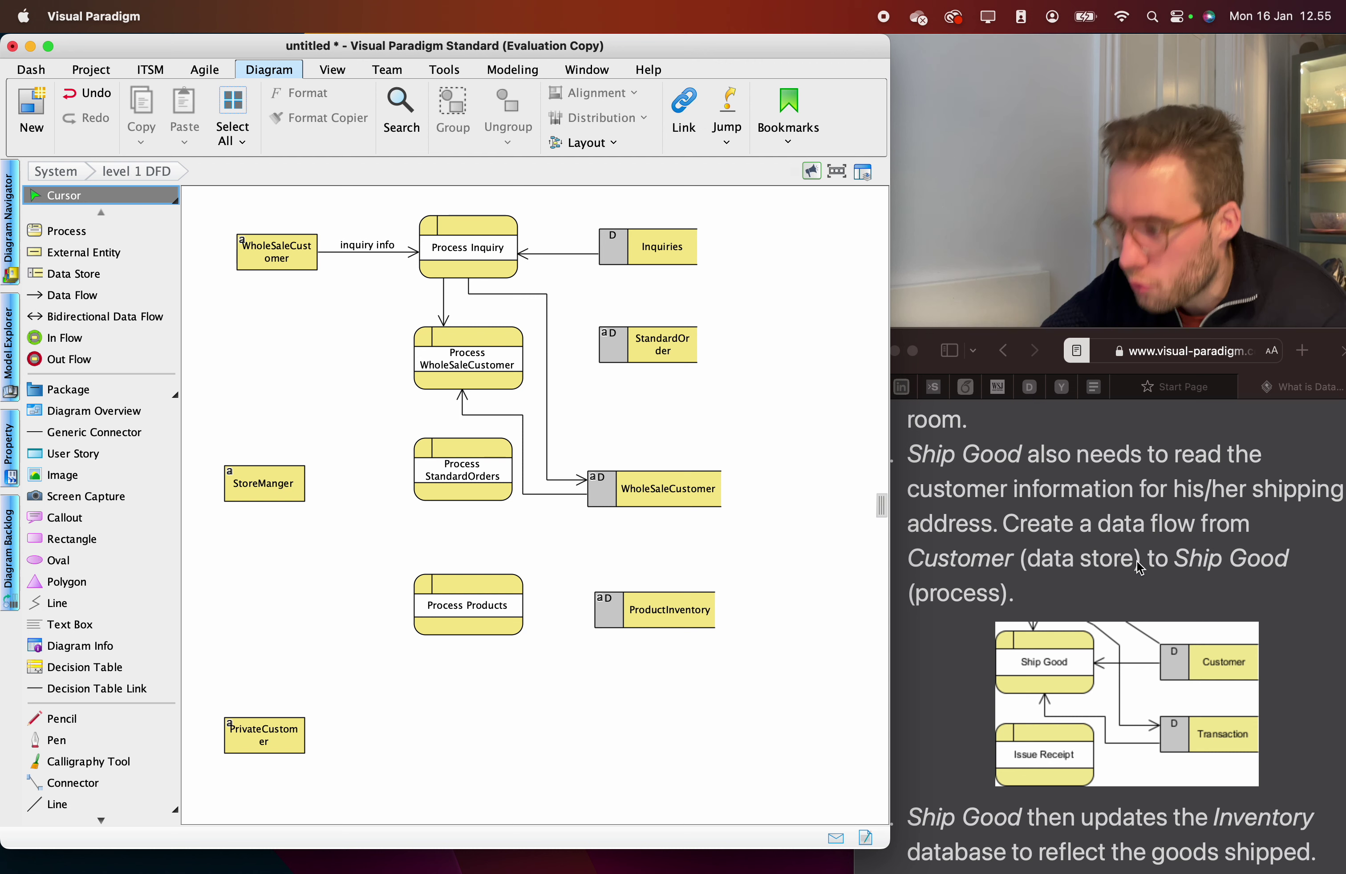
pyautogui.scroll(-1, 1140, 566)
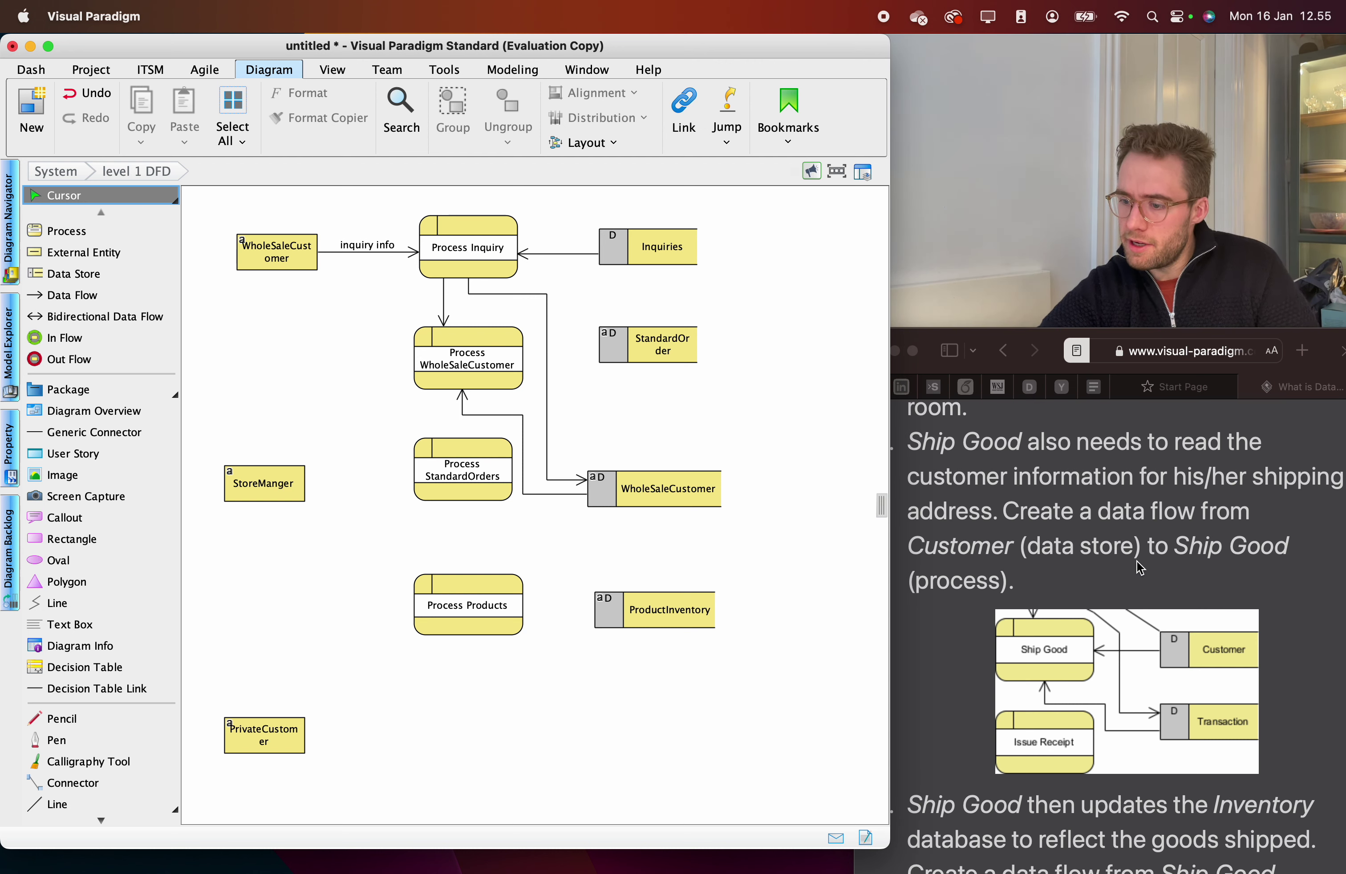
pyautogui.scroll(-1, 1081, 611)
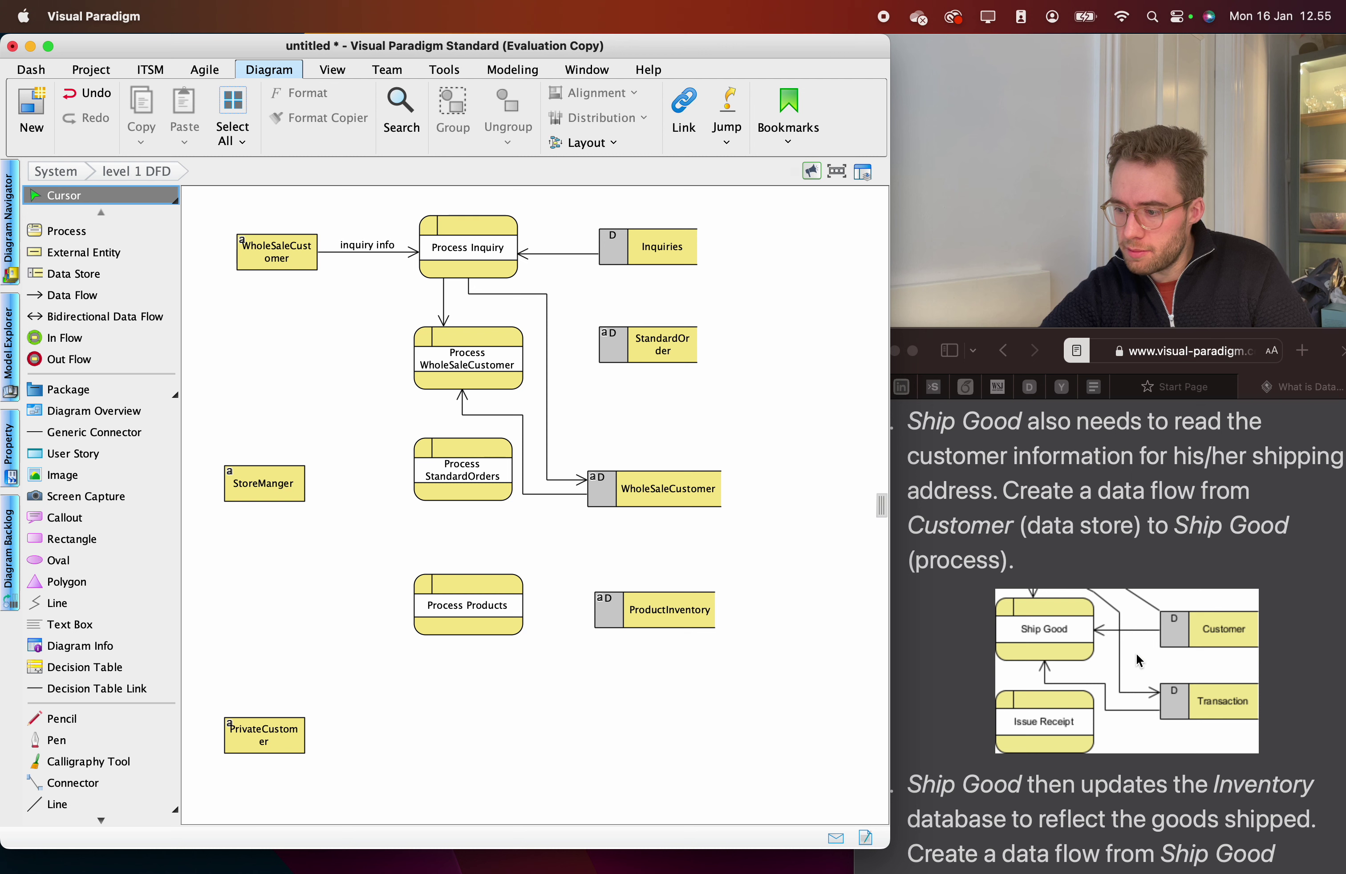
# Draw a one-way data flow from the Inquiries data store to Process WholeSaleCustomer.
pyautogui.click(491, 363)
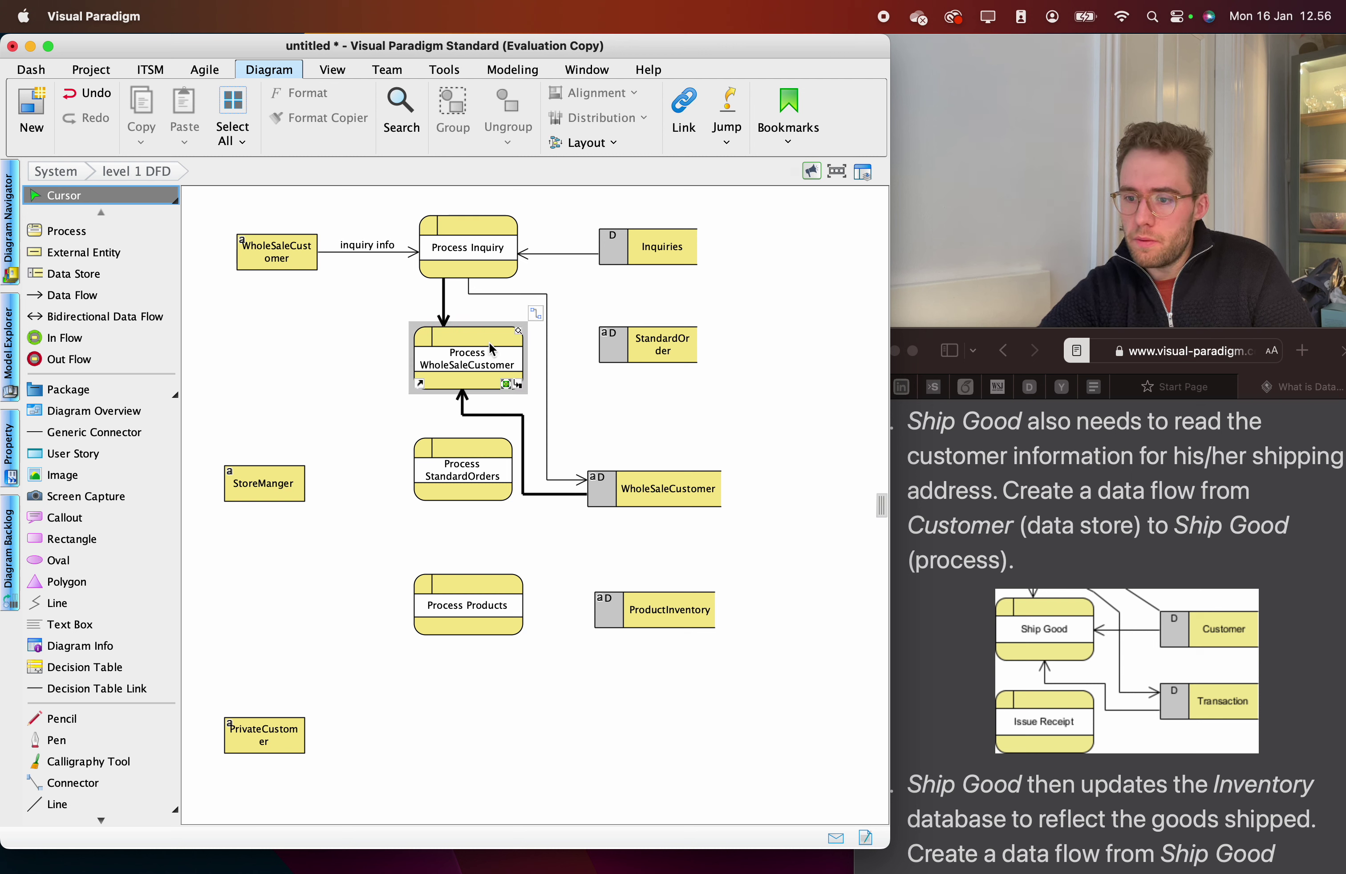
pyautogui.click(623, 256)
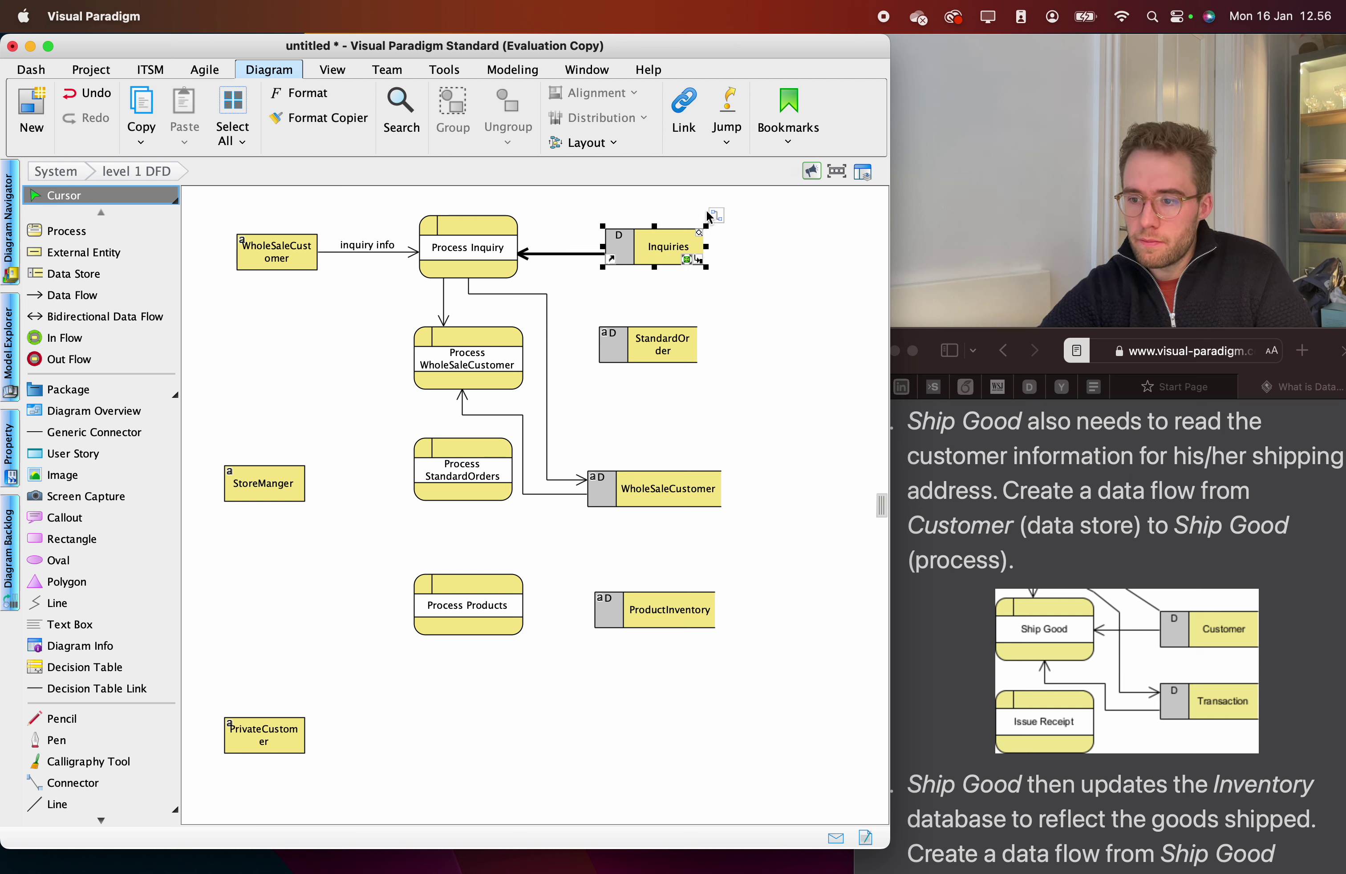
pyautogui.moveTo(712, 211); pyautogui.dragTo(466, 344)
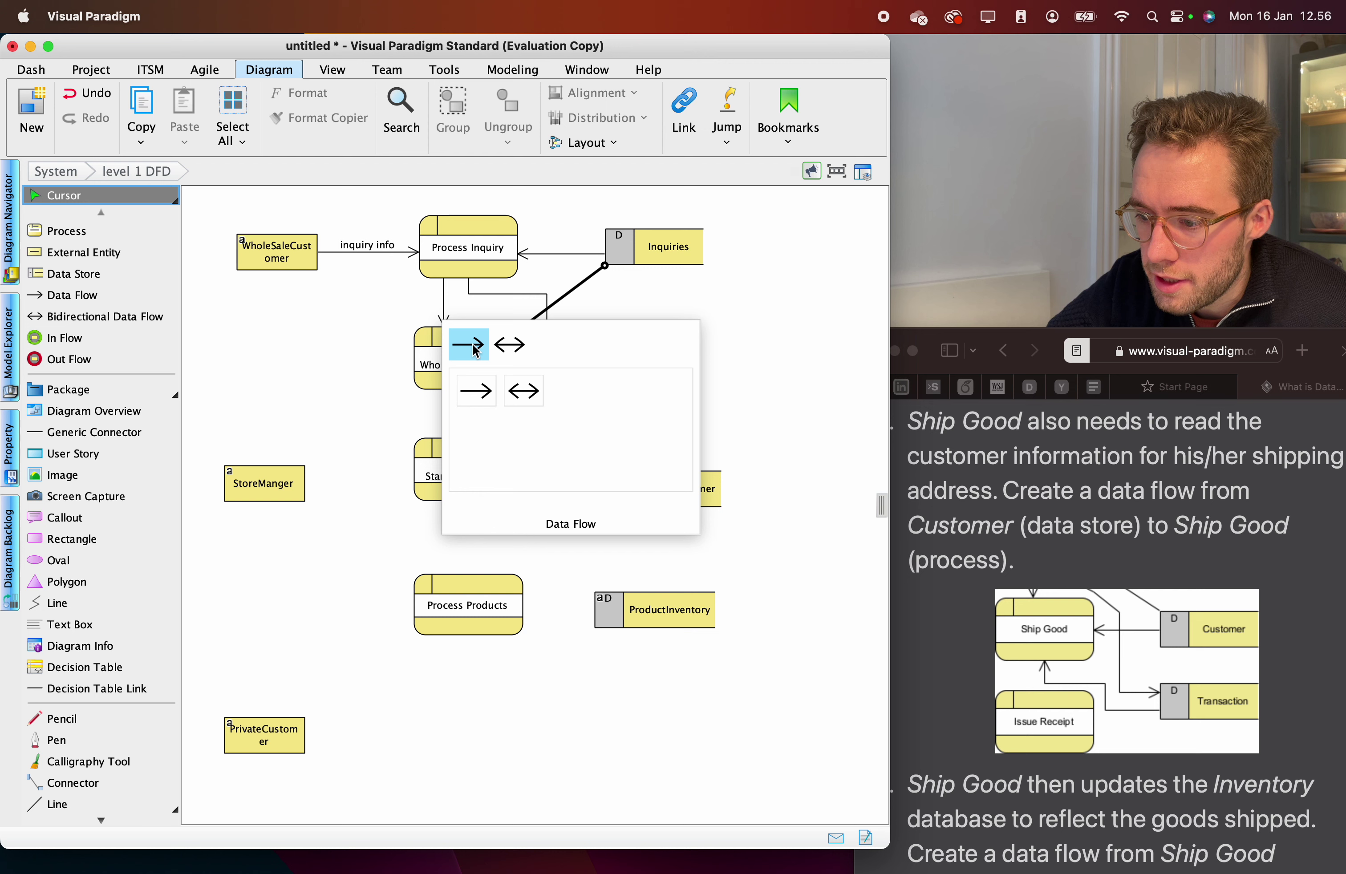
pyautogui.click(472, 342)
pyautogui.moveTo(567, 293)
pyautogui.mouseDown()
pyautogui.moveTo(568, 363)
pyautogui.moveTo(547, 309)
pyautogui.moveTo(506, 288)
pyautogui.moveTo(551, 307)
pyautogui.moveTo(540, 319)
pyautogui.mouseUp()
pyautogui.click(489, 300)
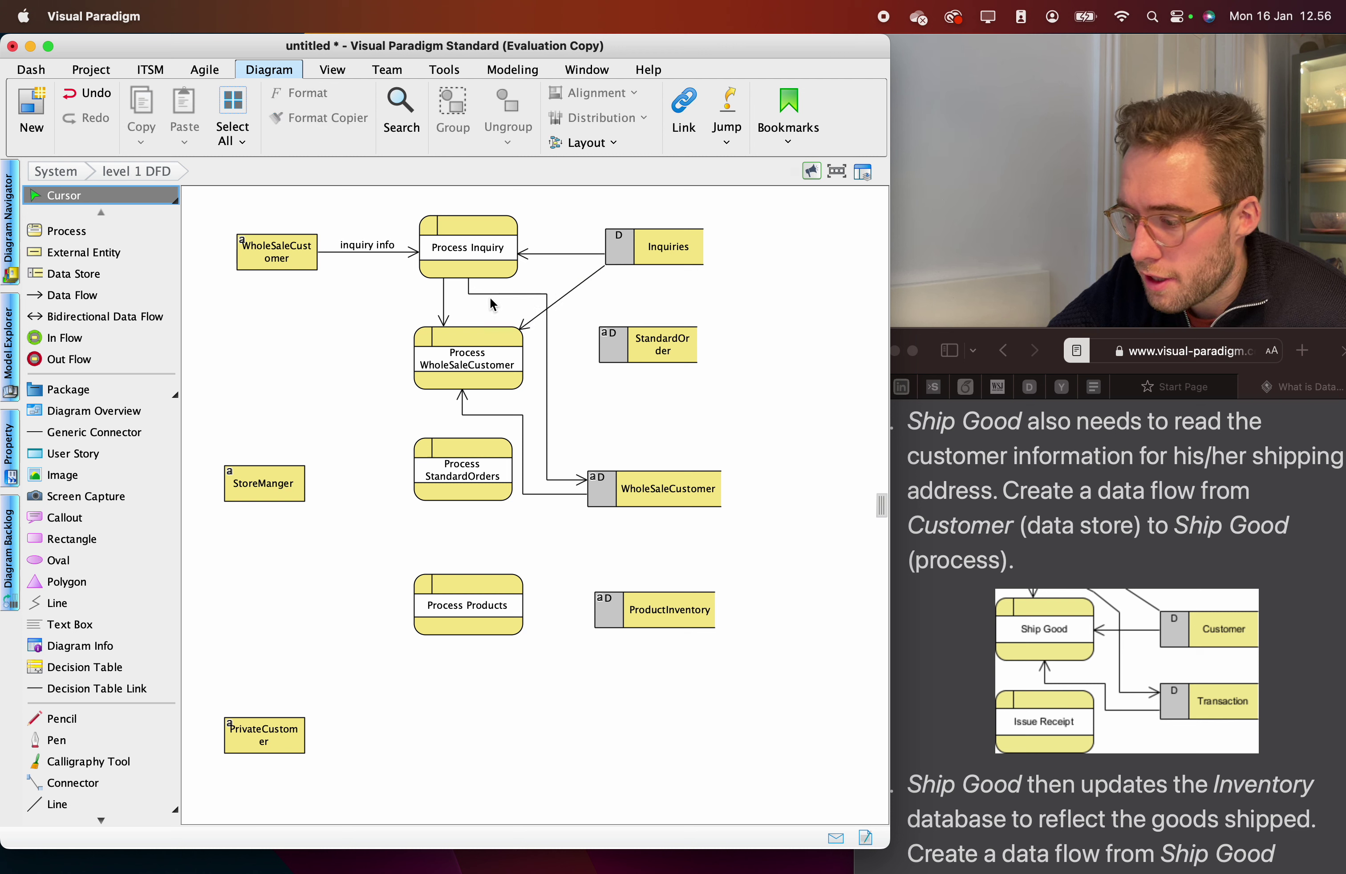
pyautogui.click(484, 347)
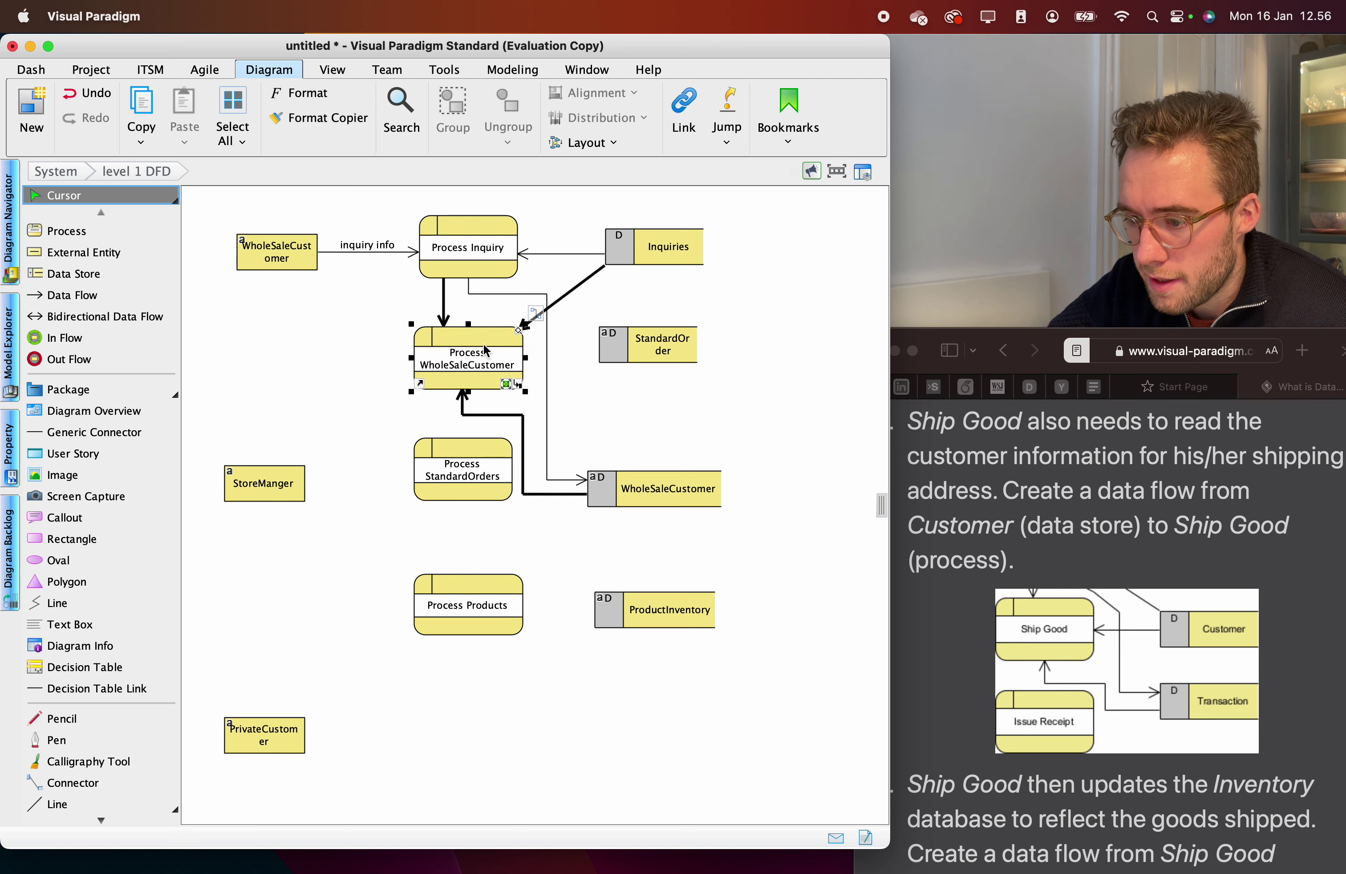
# Read the tutorial step on creating the updated product record data flow from the Ship Good process to the Inventory data store.
pyautogui.scroll(-10, 1174, 751)
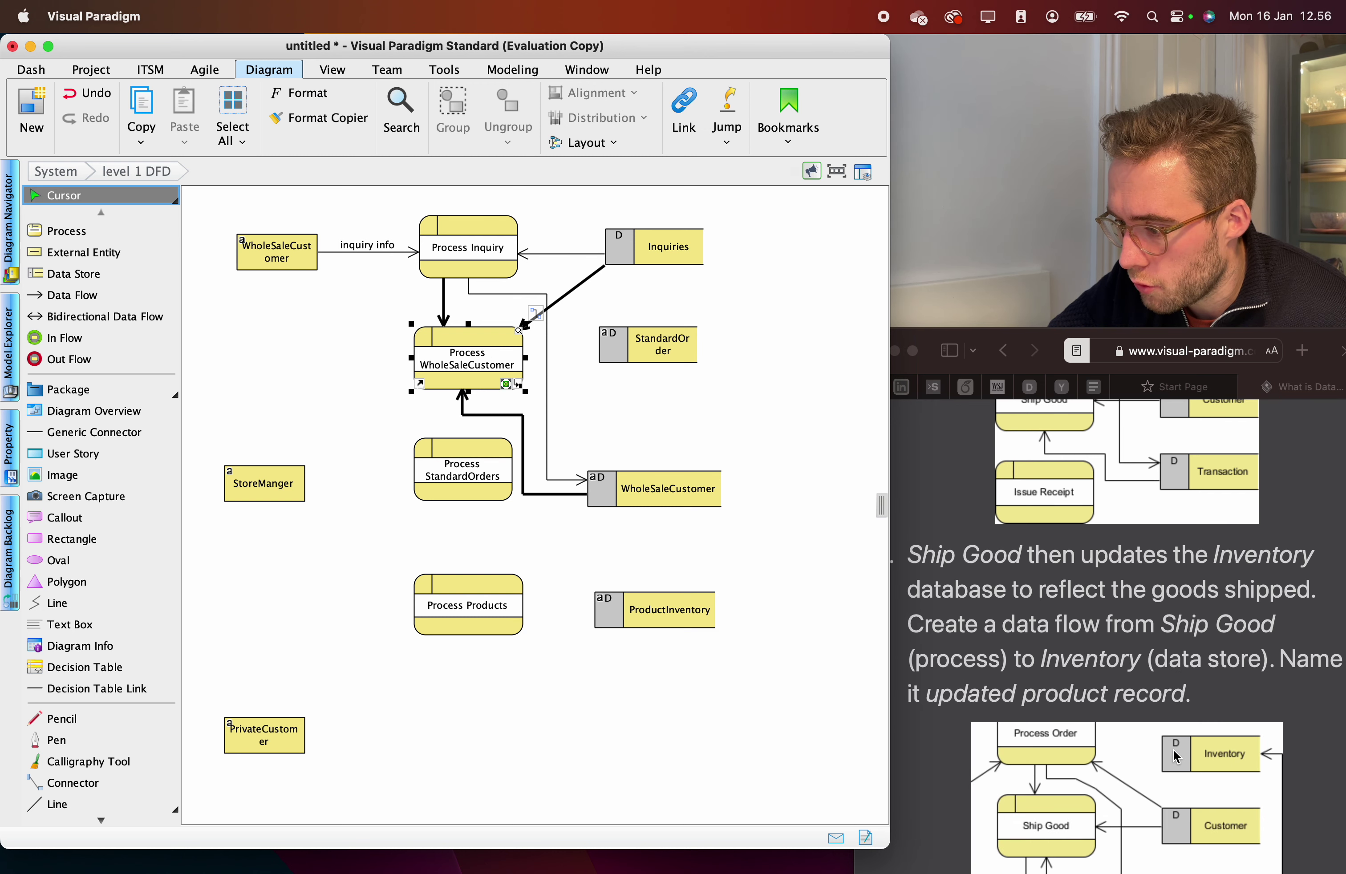
pyautogui.scroll(2, 1172, 749)
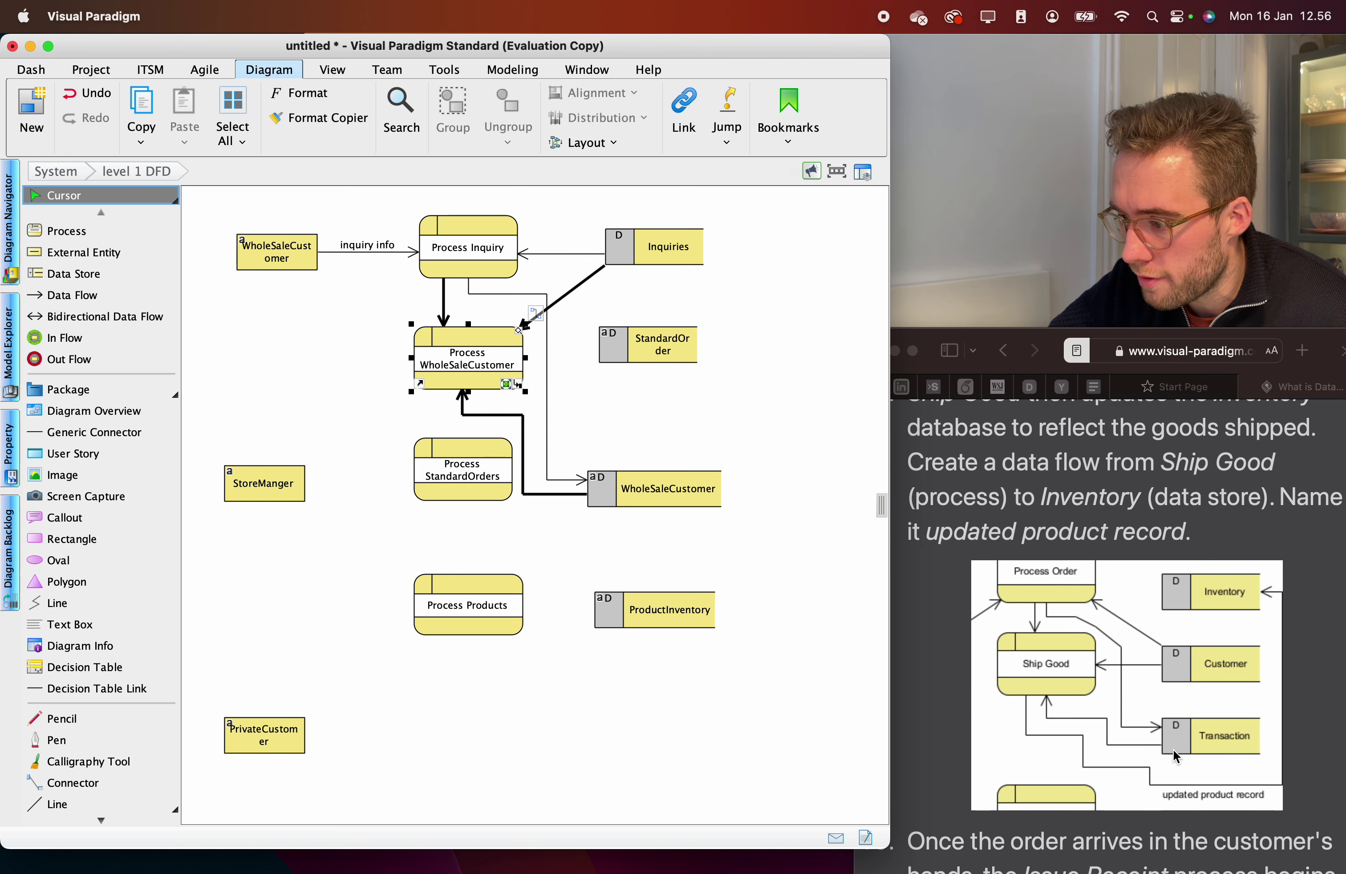
pyautogui.scroll(-5, 1172, 748)
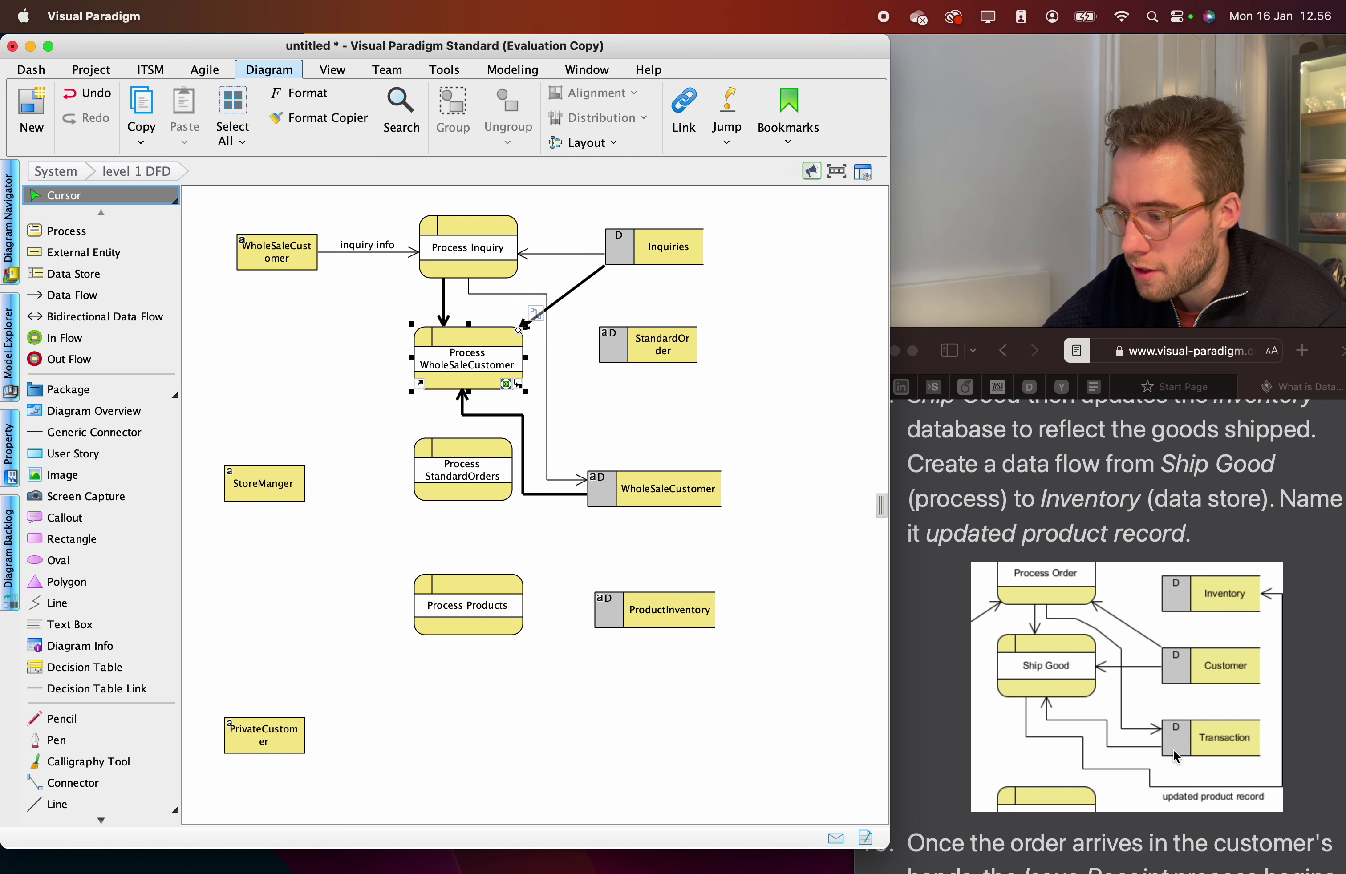
pyautogui.scroll(4, 1172, 749)
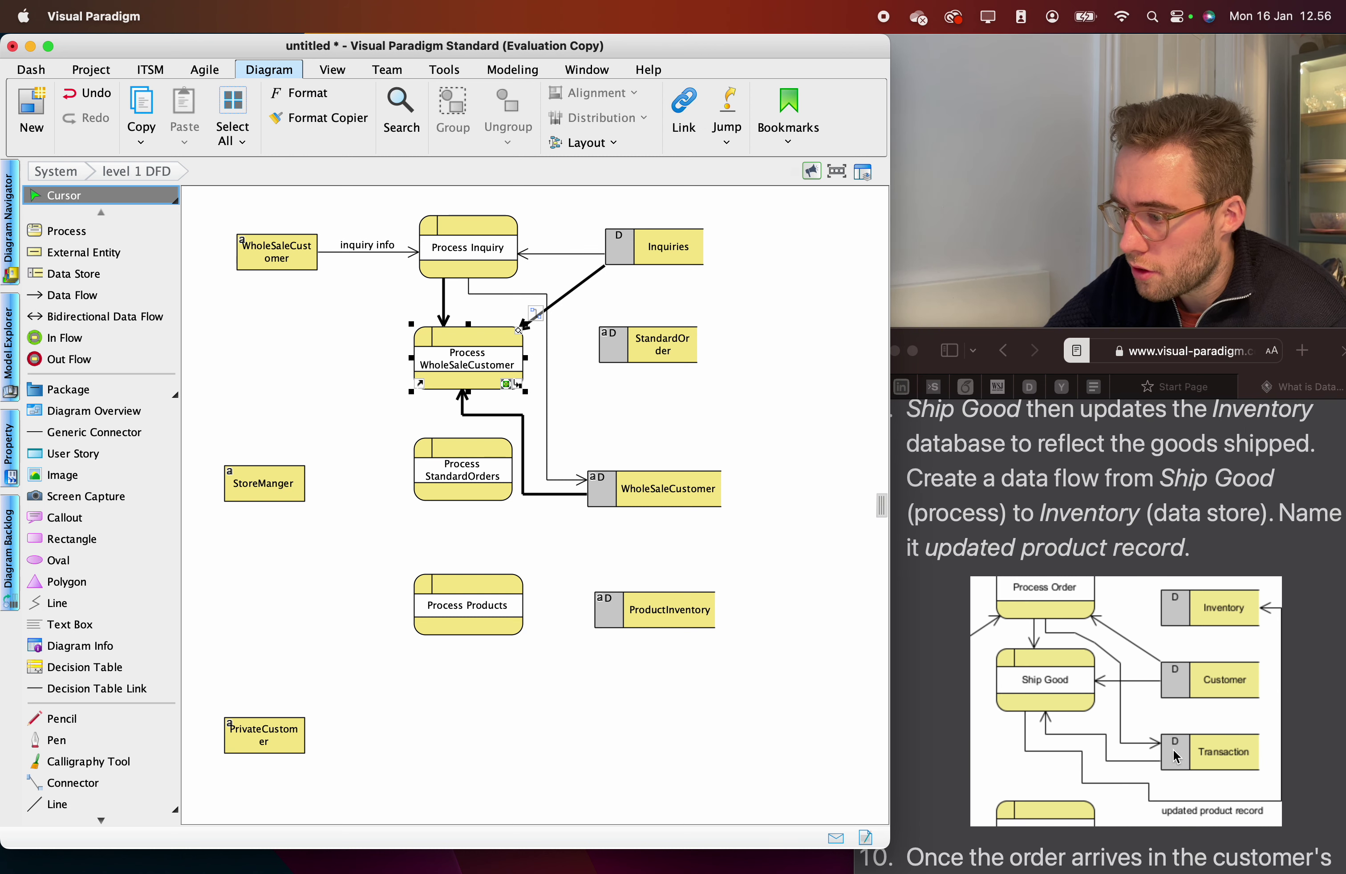
pyautogui.scroll(-3, 1172, 749)
pyautogui.scroll(4, 1173, 749)
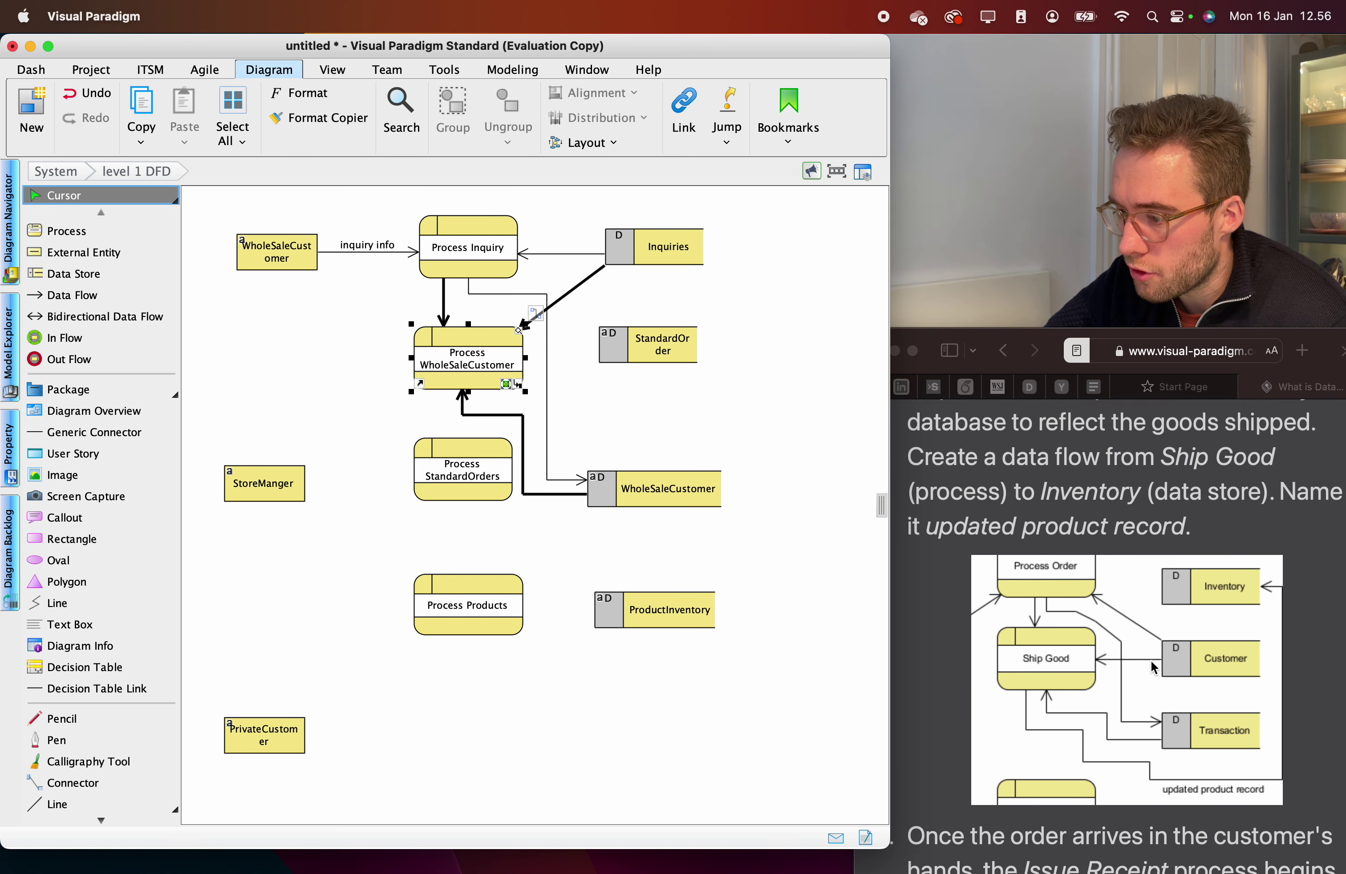
pyautogui.scroll(1, 1118, 524)
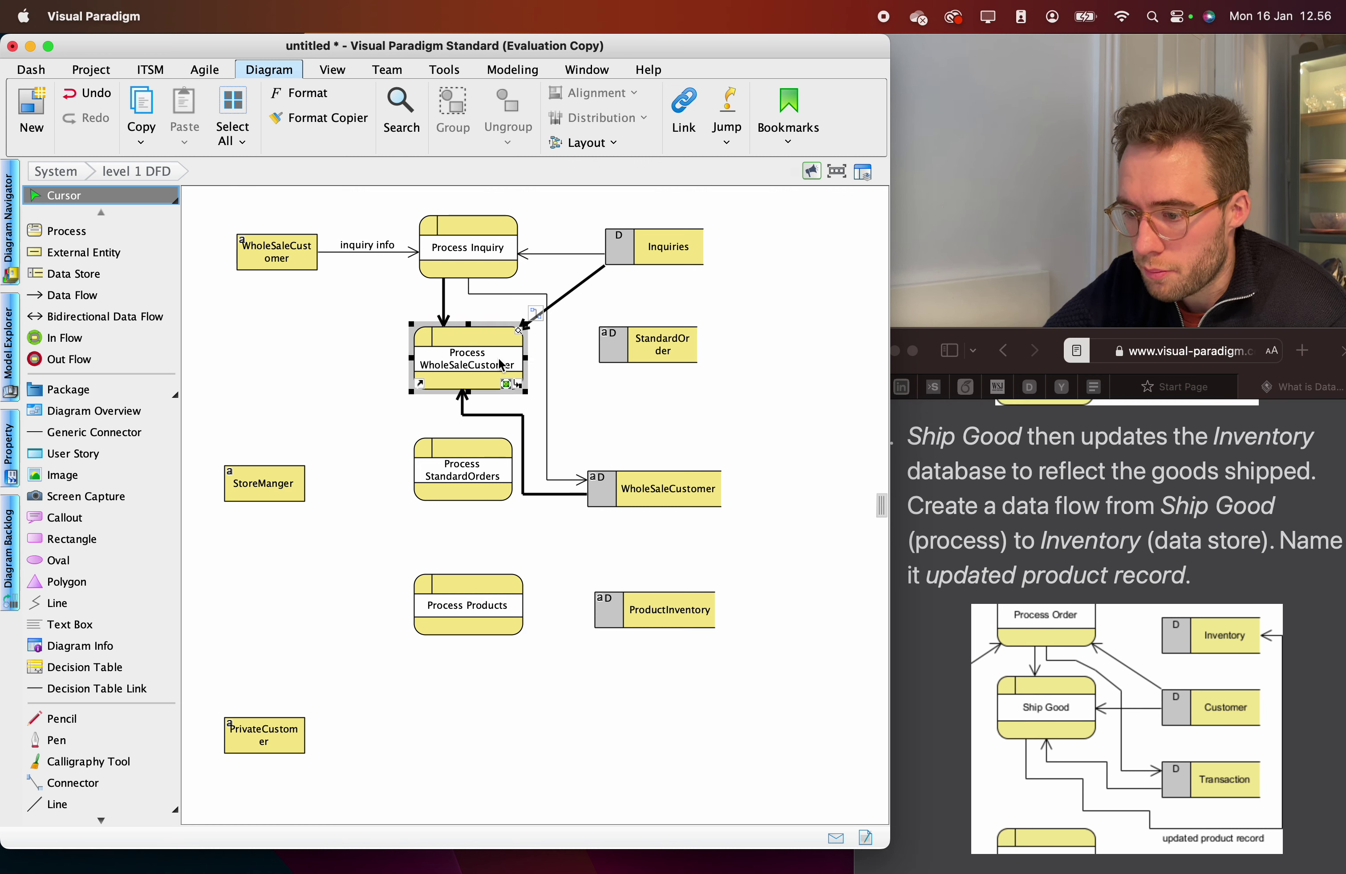
pyautogui.scroll(-3, 1109, 543)
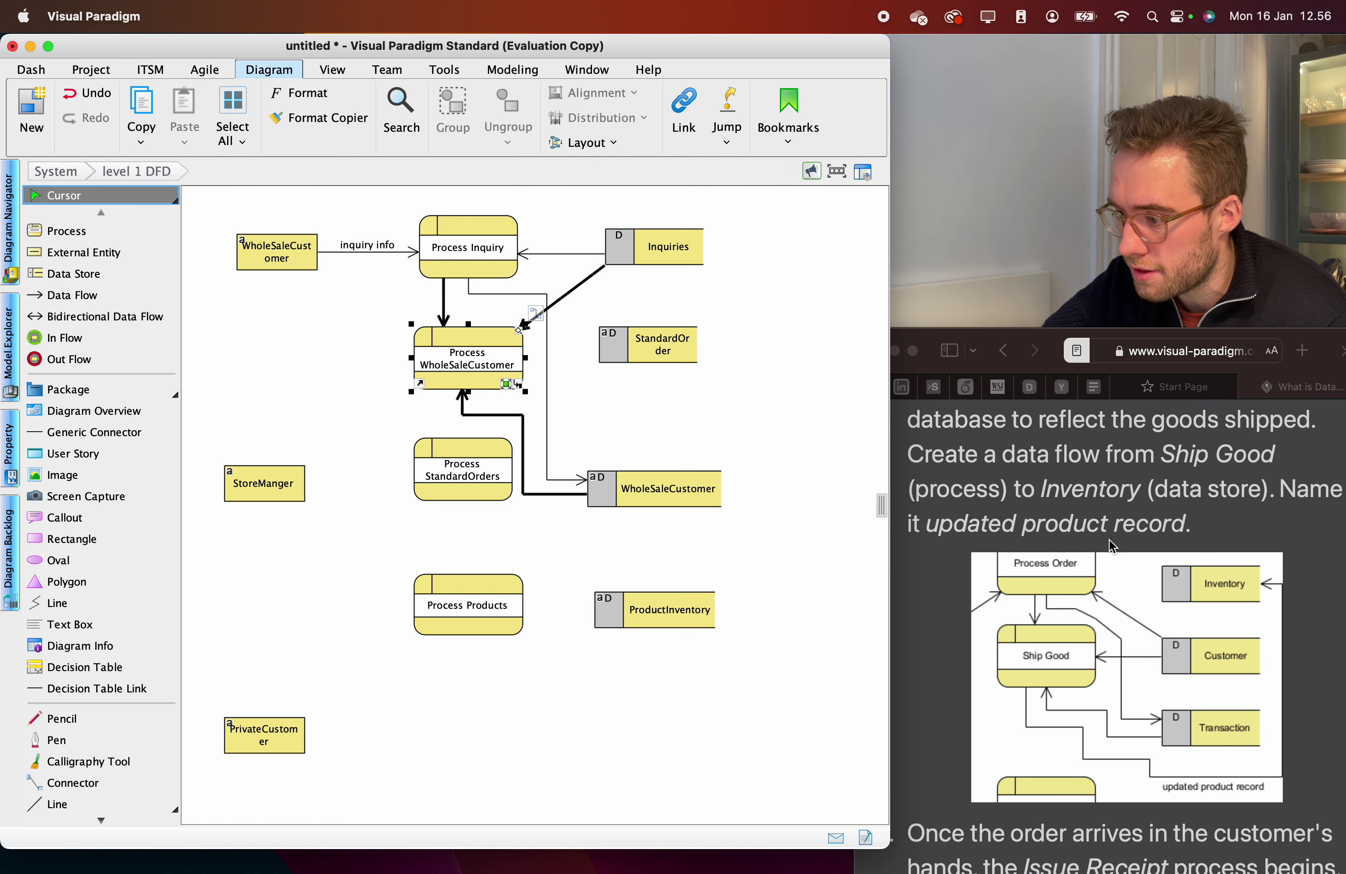
pyautogui.scroll(1, 1108, 540)
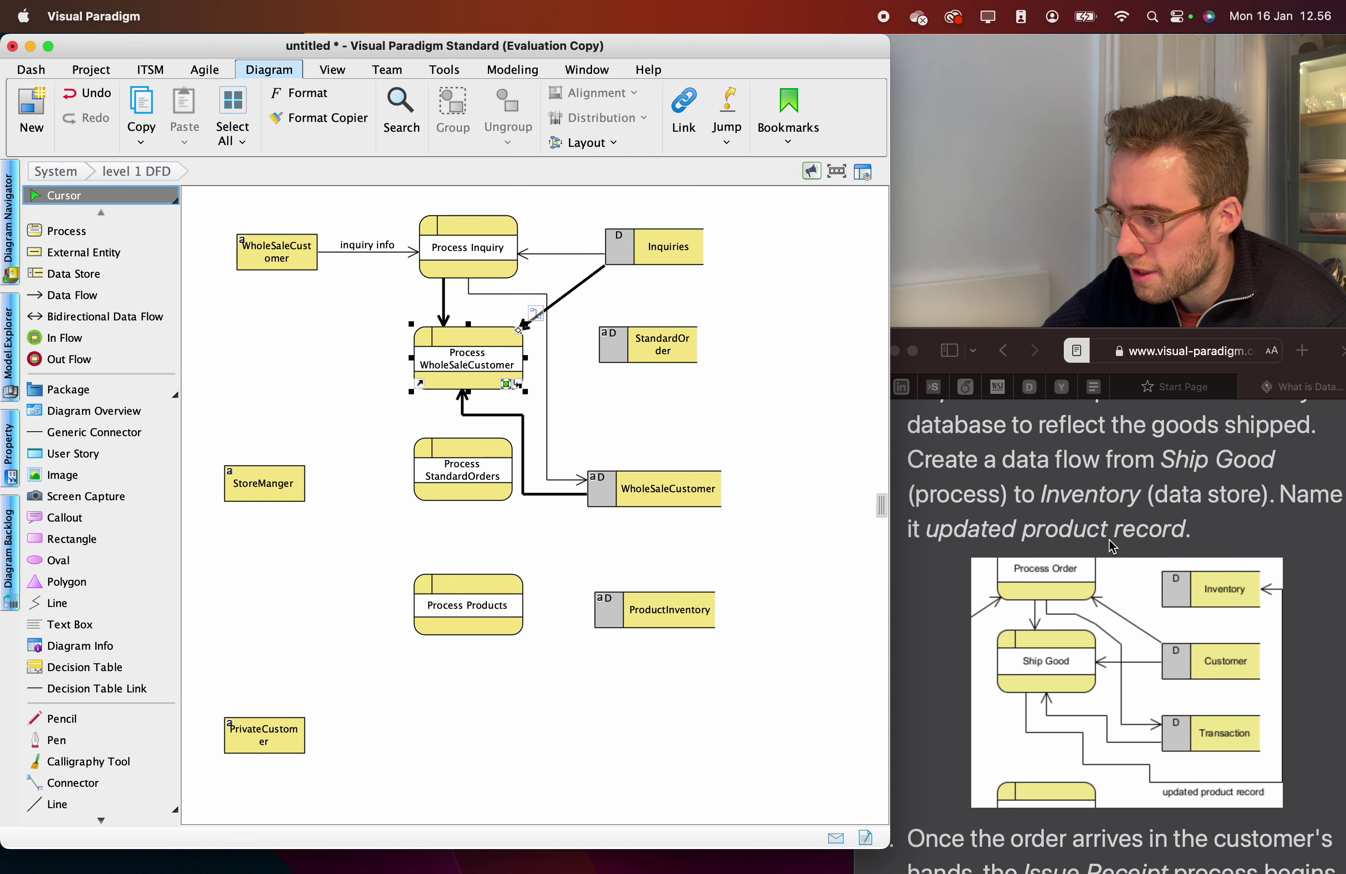
pyautogui.scroll(-1, 1108, 546)
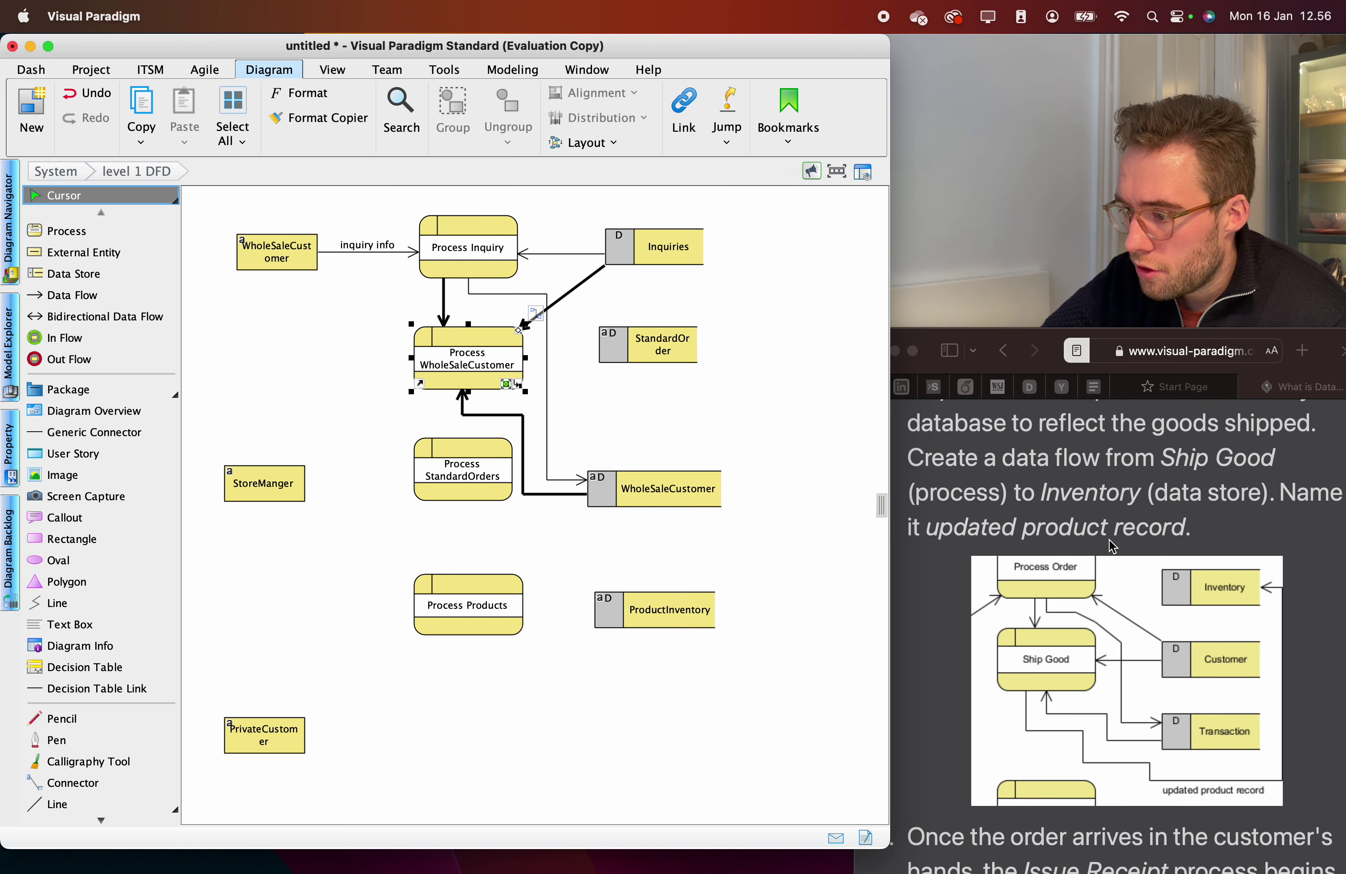
pyautogui.scroll(-1, 1108, 540)
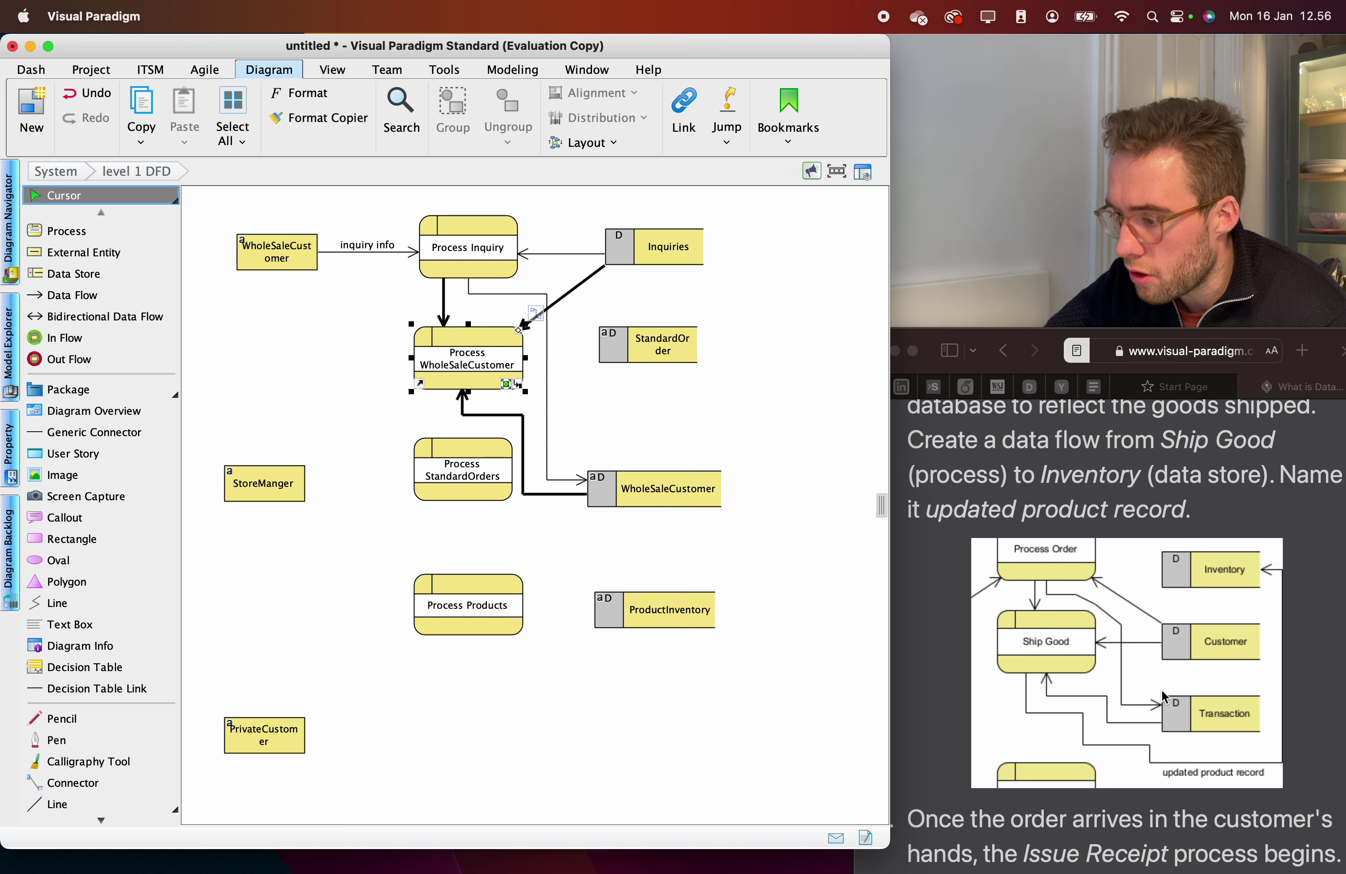
pyautogui.scroll(-1, 1161, 691)
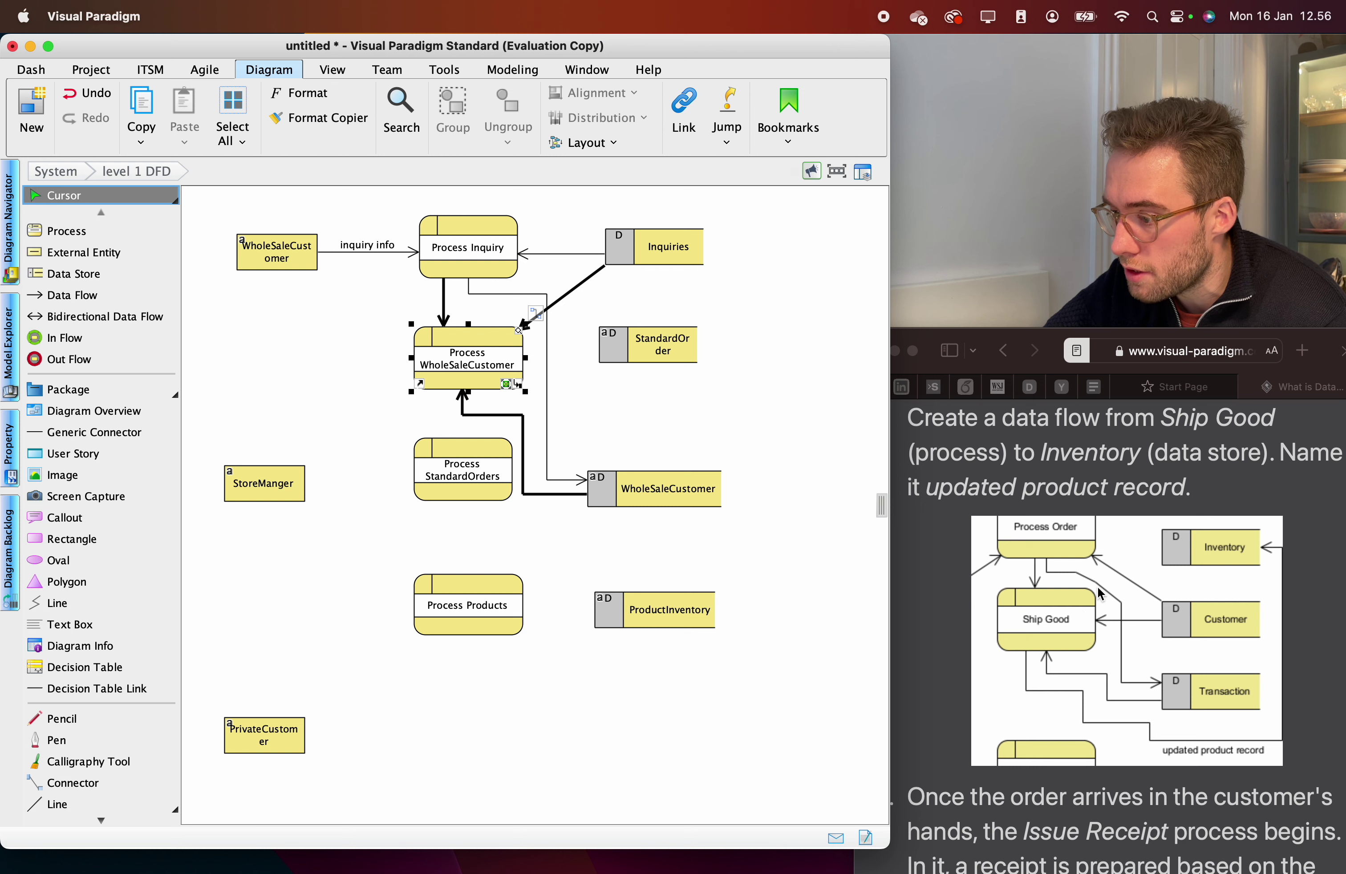
pyautogui.scroll(-1, 1098, 590)
pyautogui.scroll(1, 1098, 590)
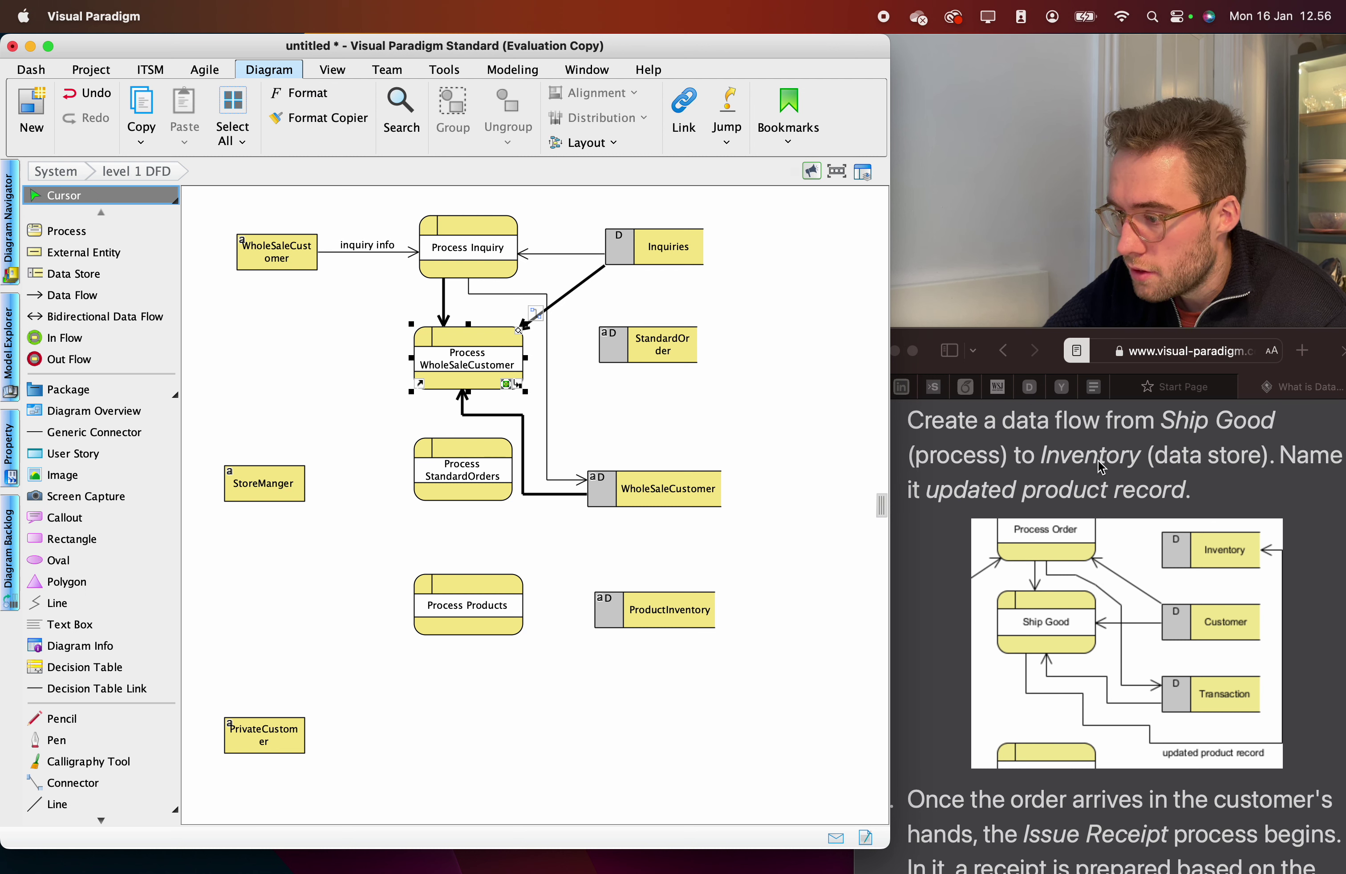
pyautogui.scroll(-4, 1227, 482)
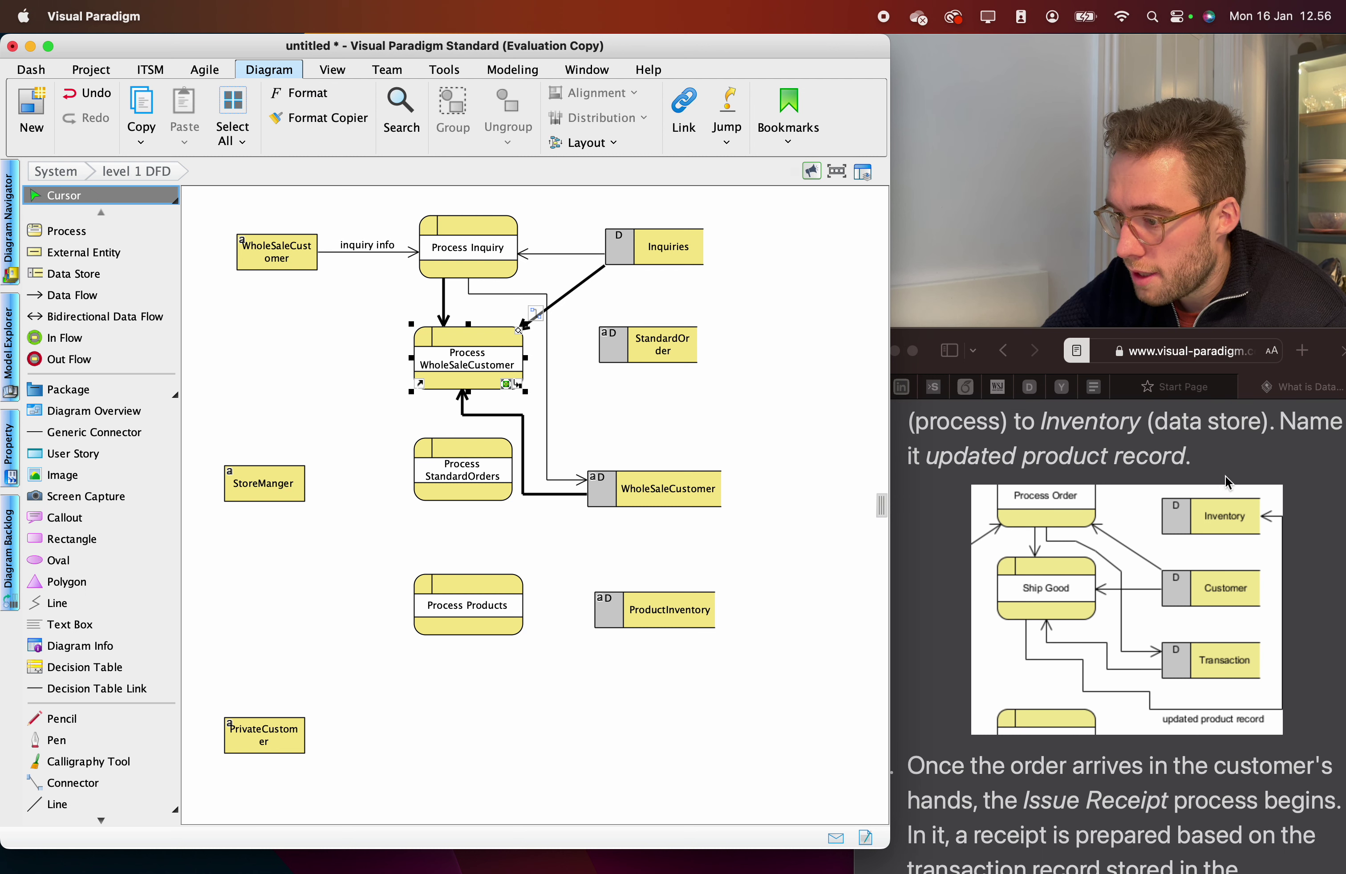
pyautogui.scroll(3, 1227, 482)
pyautogui.scroll(1, 1225, 481)
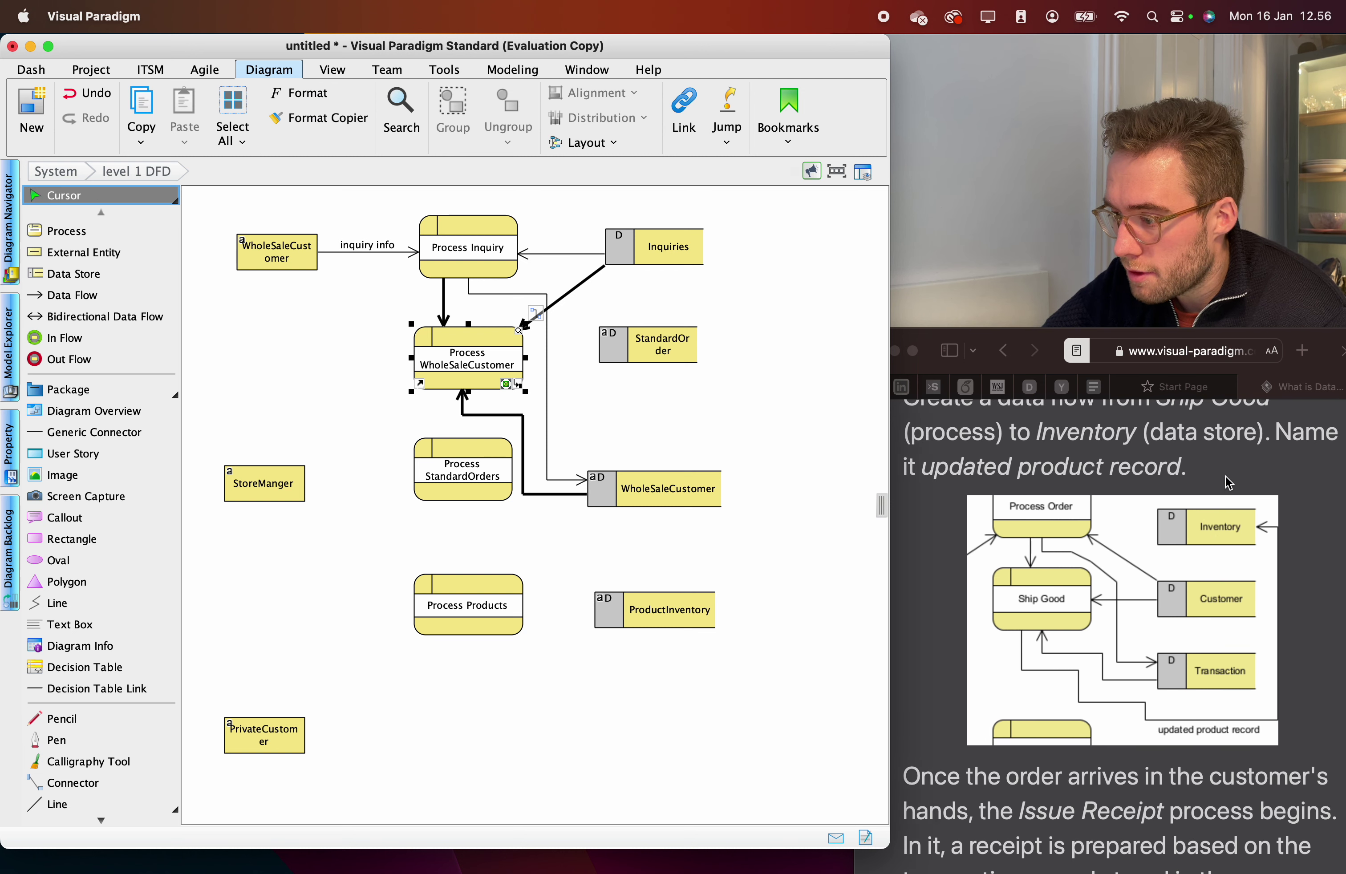
# Move the Safari tutorial window slightly lower and examine how the updated product record flow is routed in the example diagram.
pyautogui.moveTo(1047, 344); pyautogui.dragTo(1091, 368)
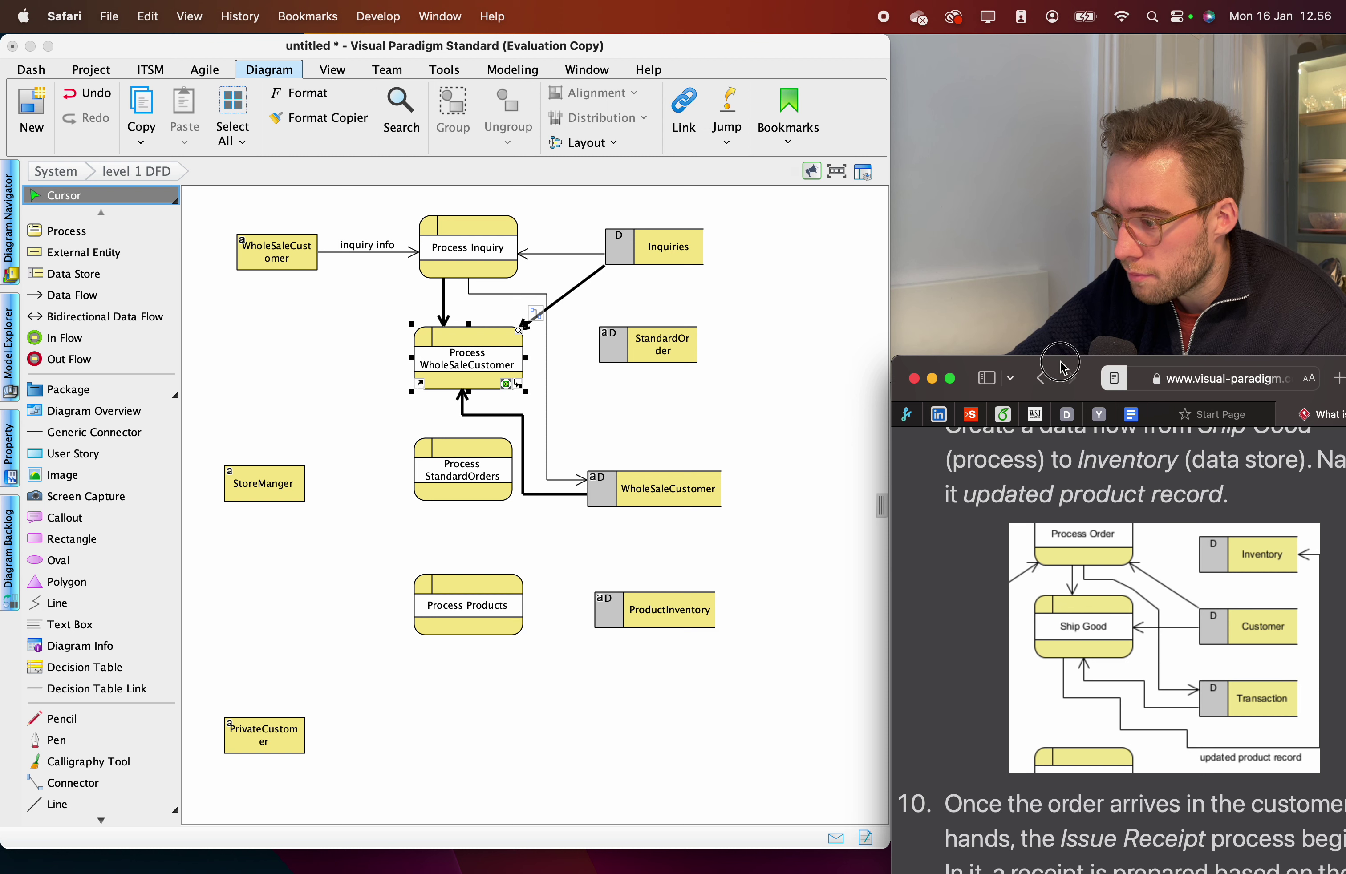
pyautogui.scroll(-2, 1085, 531)
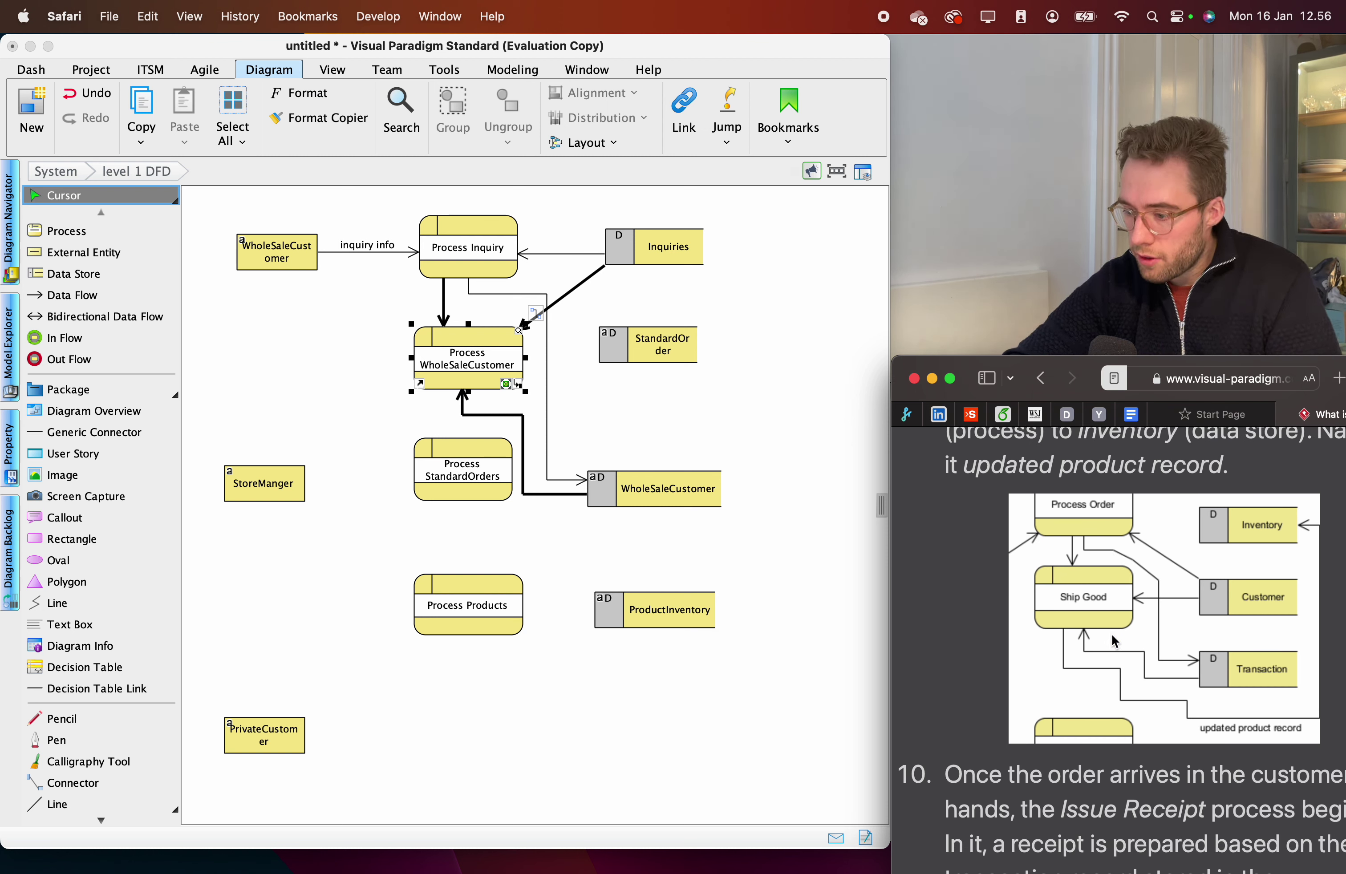
pyautogui.scroll(-2, 1111, 632)
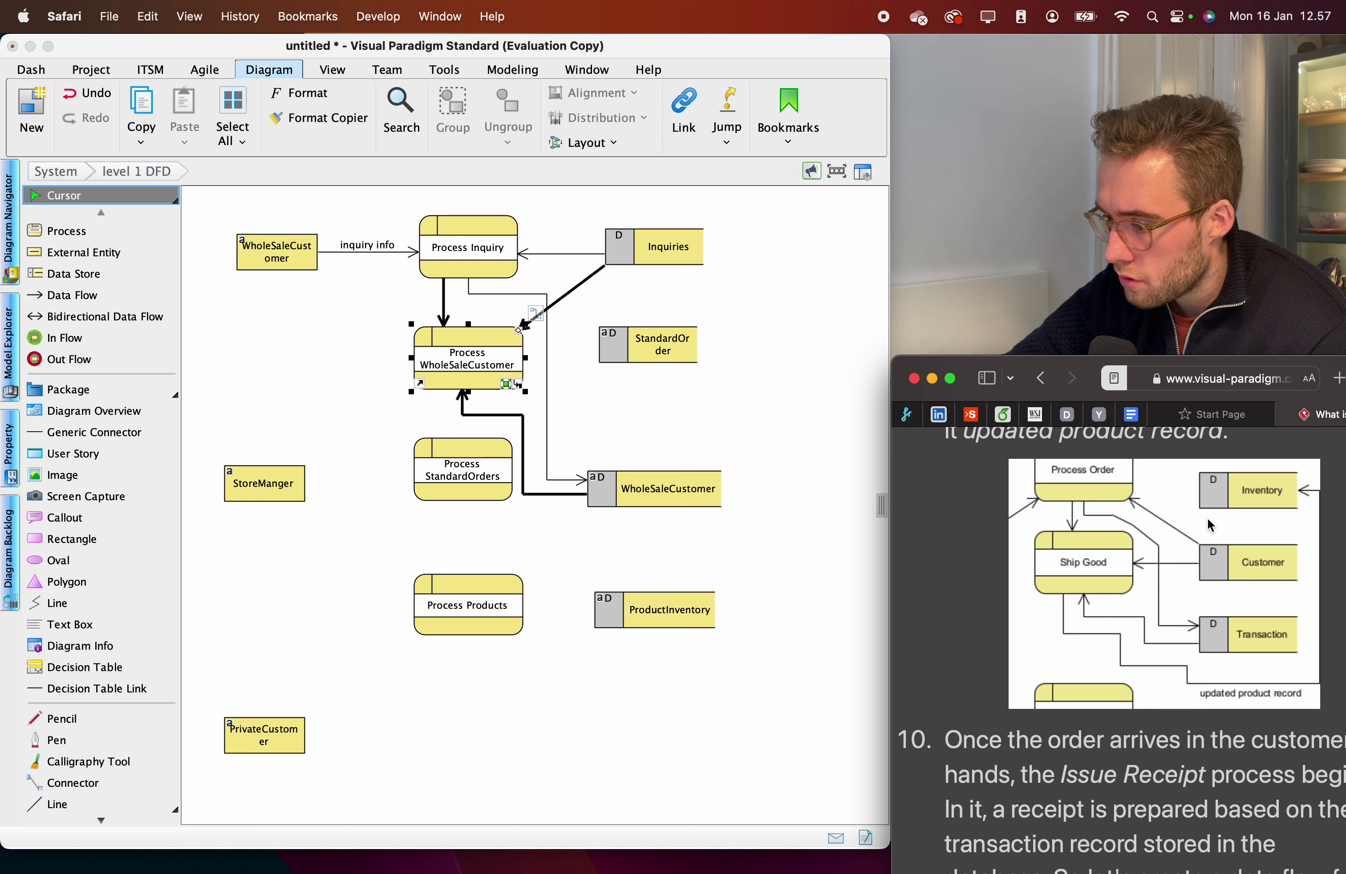
# Shift the WholeSaleCustomer data store slightly up and to the left, keeping its name.
pyautogui.moveTo(664, 487)
pyautogui.mouseDown()
pyautogui.moveTo(664, 460)
pyautogui.moveTo(657, 483)
pyautogui.mouseUp()
pyautogui.doubleClick(659, 485)
pyautogui.press('Escape')
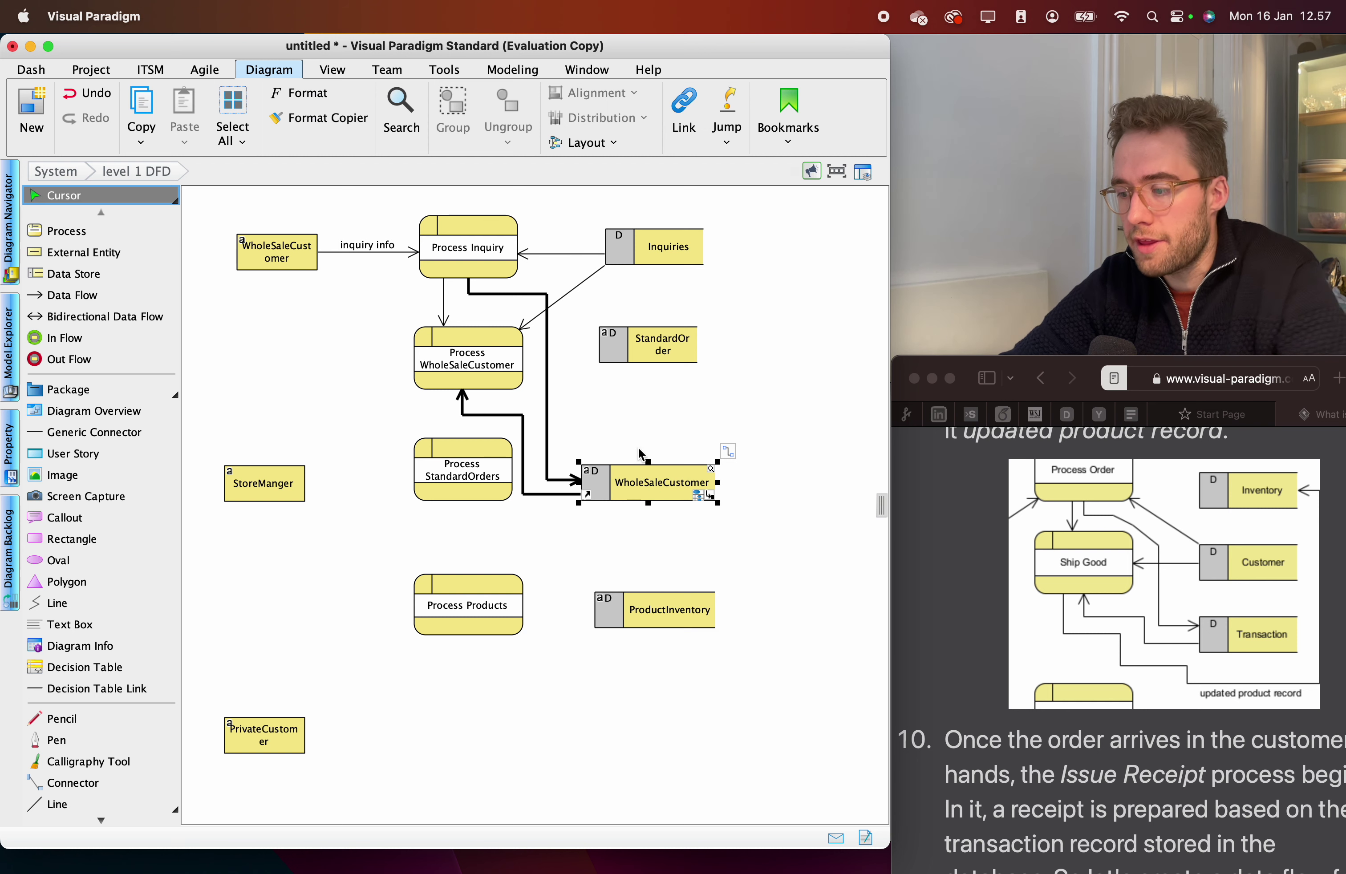
# Add a data store between StandardOrder and WholeSaleCustomer and leave its name blank.
pyautogui.click(625, 399)
pyautogui.click(74, 274)
pyautogui.click(642, 396)
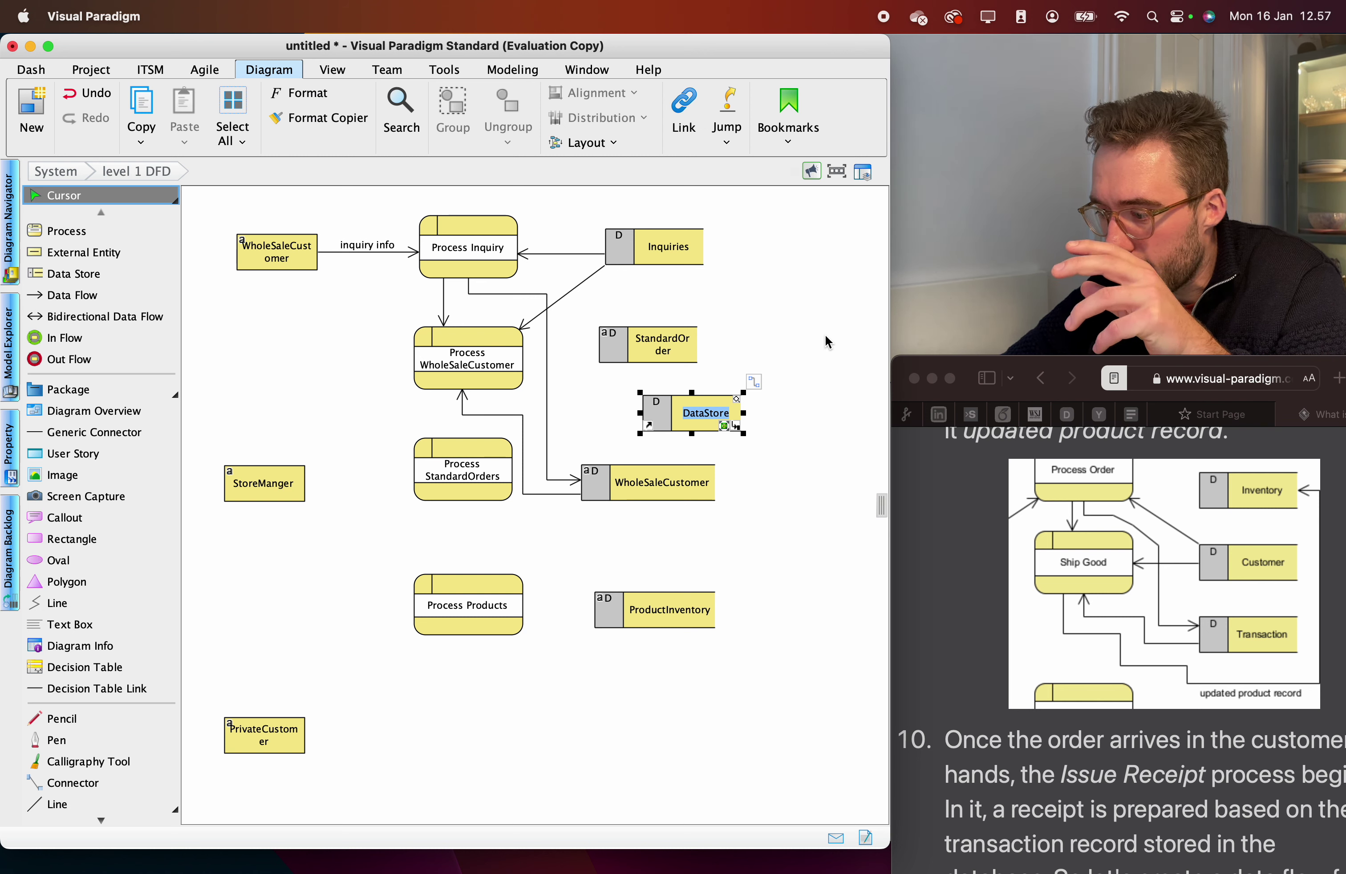
pyautogui.write('WholeS')
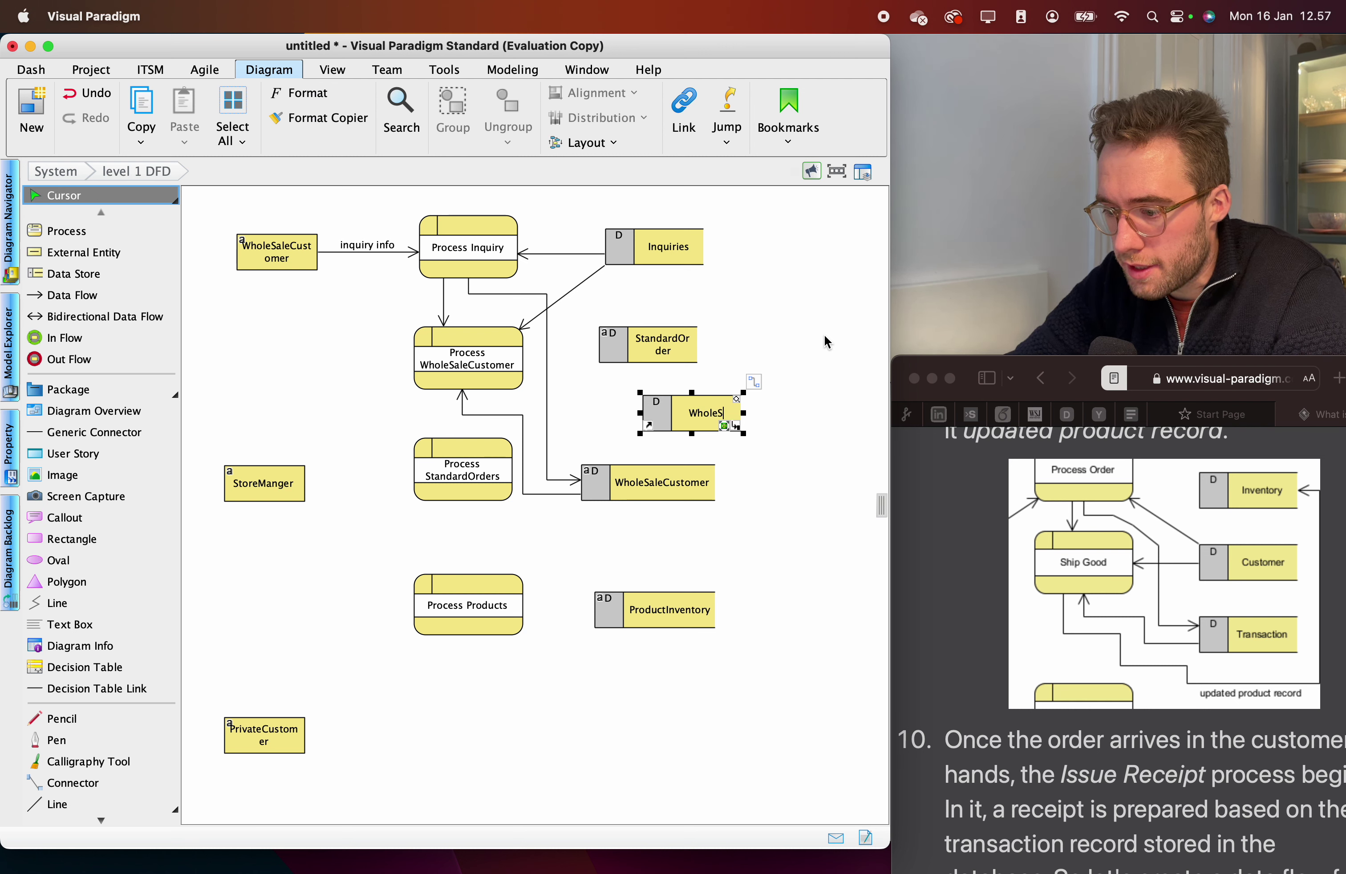
pyautogui.write('ale')
pyautogui.press('BackSpace')
pyautogui.press('BackSpace')
pyautogui.press('BackSpace')
pyautogui.press('BackSpace')
pyautogui.press('BackSpace')
pyautogui.press('BackSpace')
pyautogui.press('BackSpace')
pyautogui.press('BackSpace')
pyautogui.press('BackSpace')
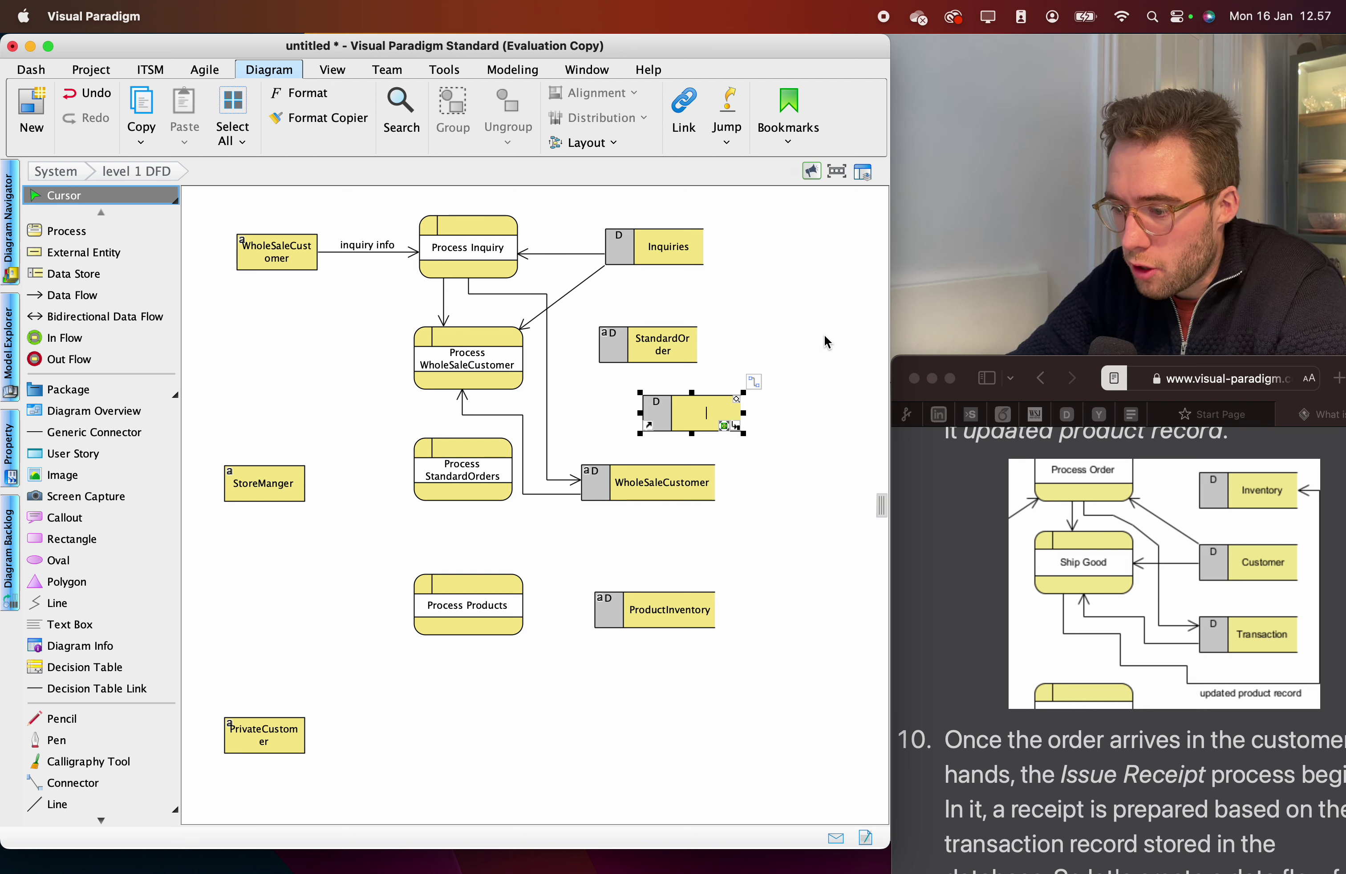
pyautogui.doubleClick(669, 481)
pyautogui.click(688, 484)
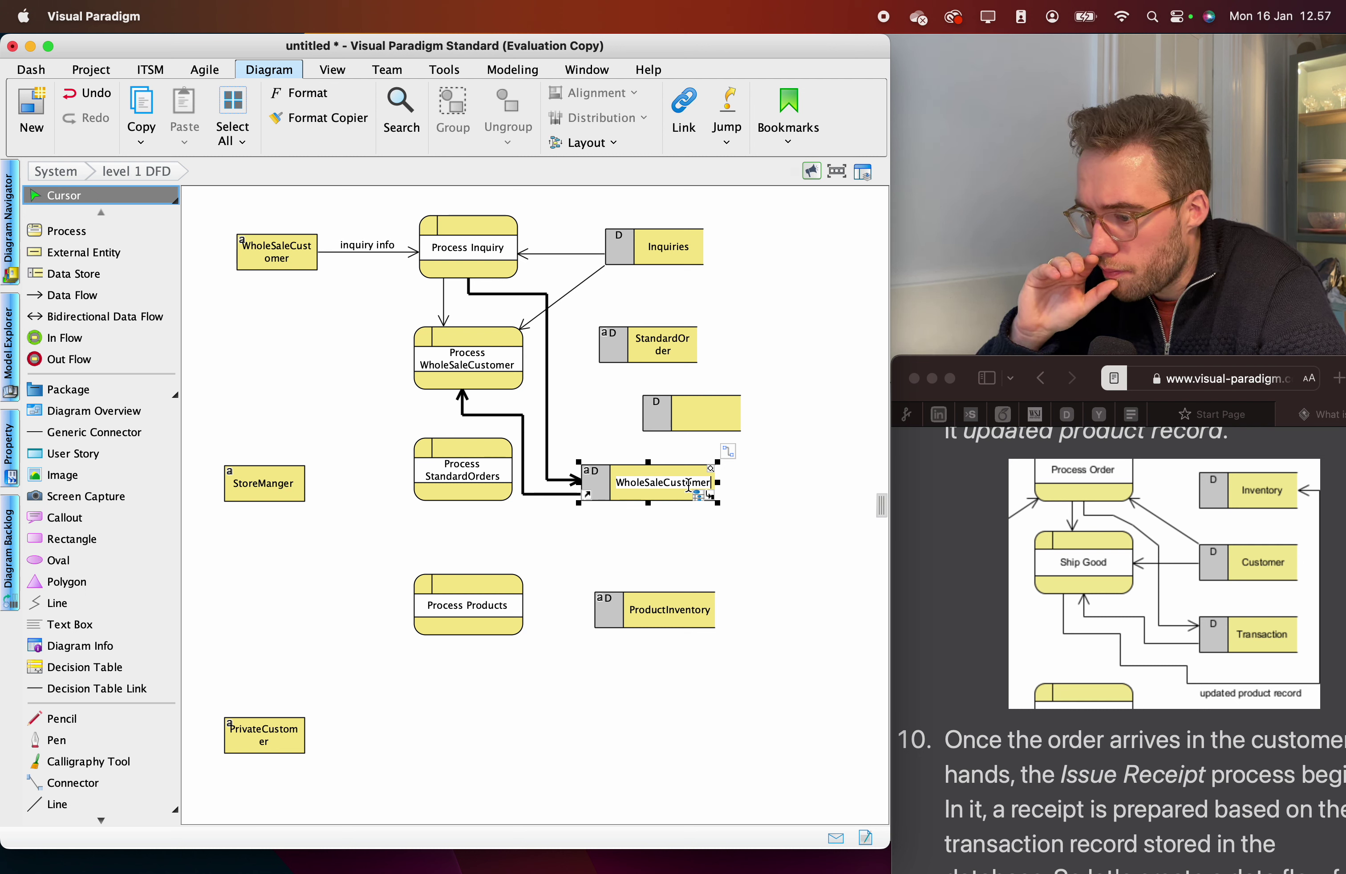
pyautogui.write('I')
pyautogui.press('BackSpace')
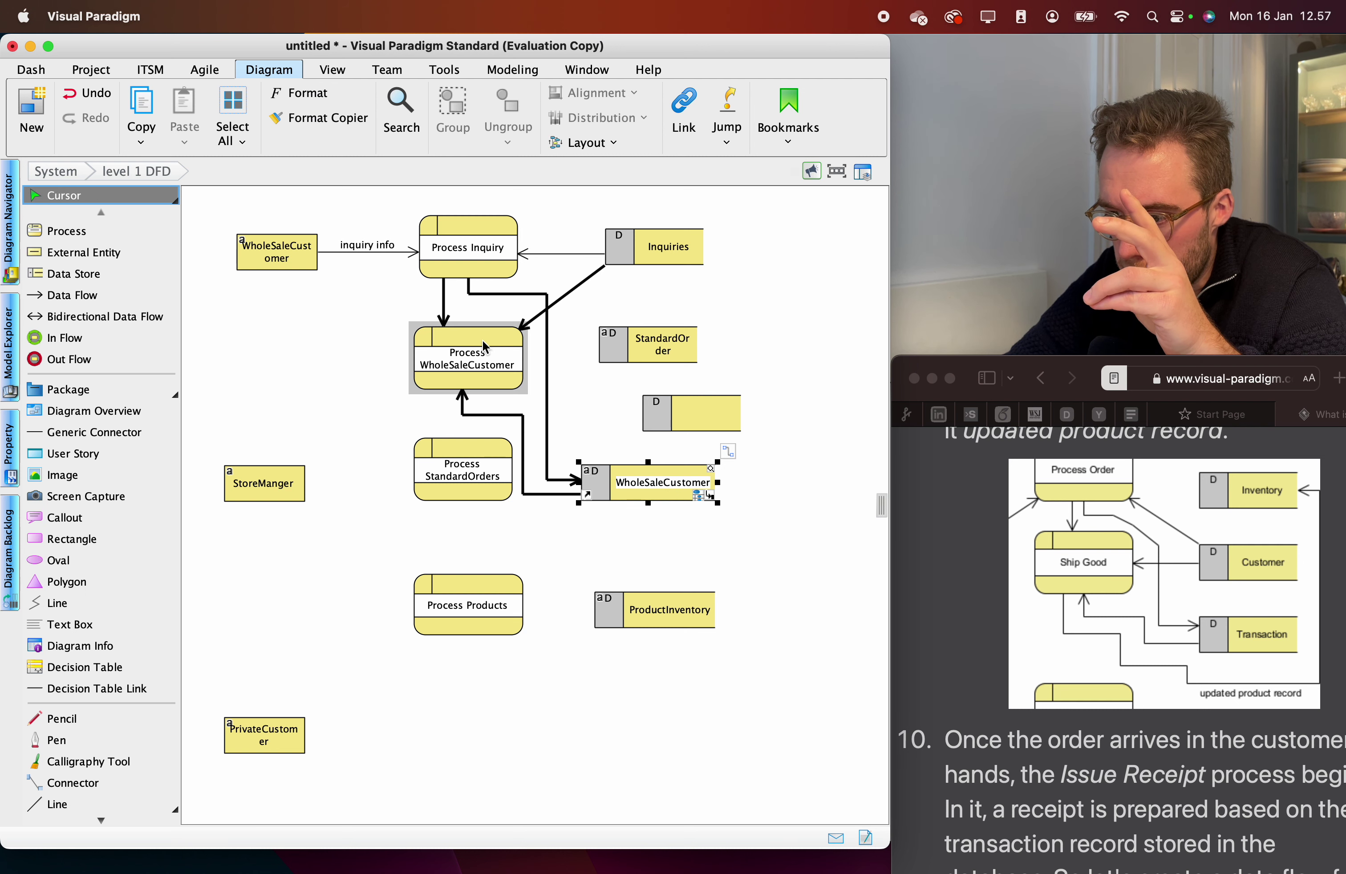
# Rename the Inquiries data store as Apply.
pyautogui.doubleClick(669, 246)
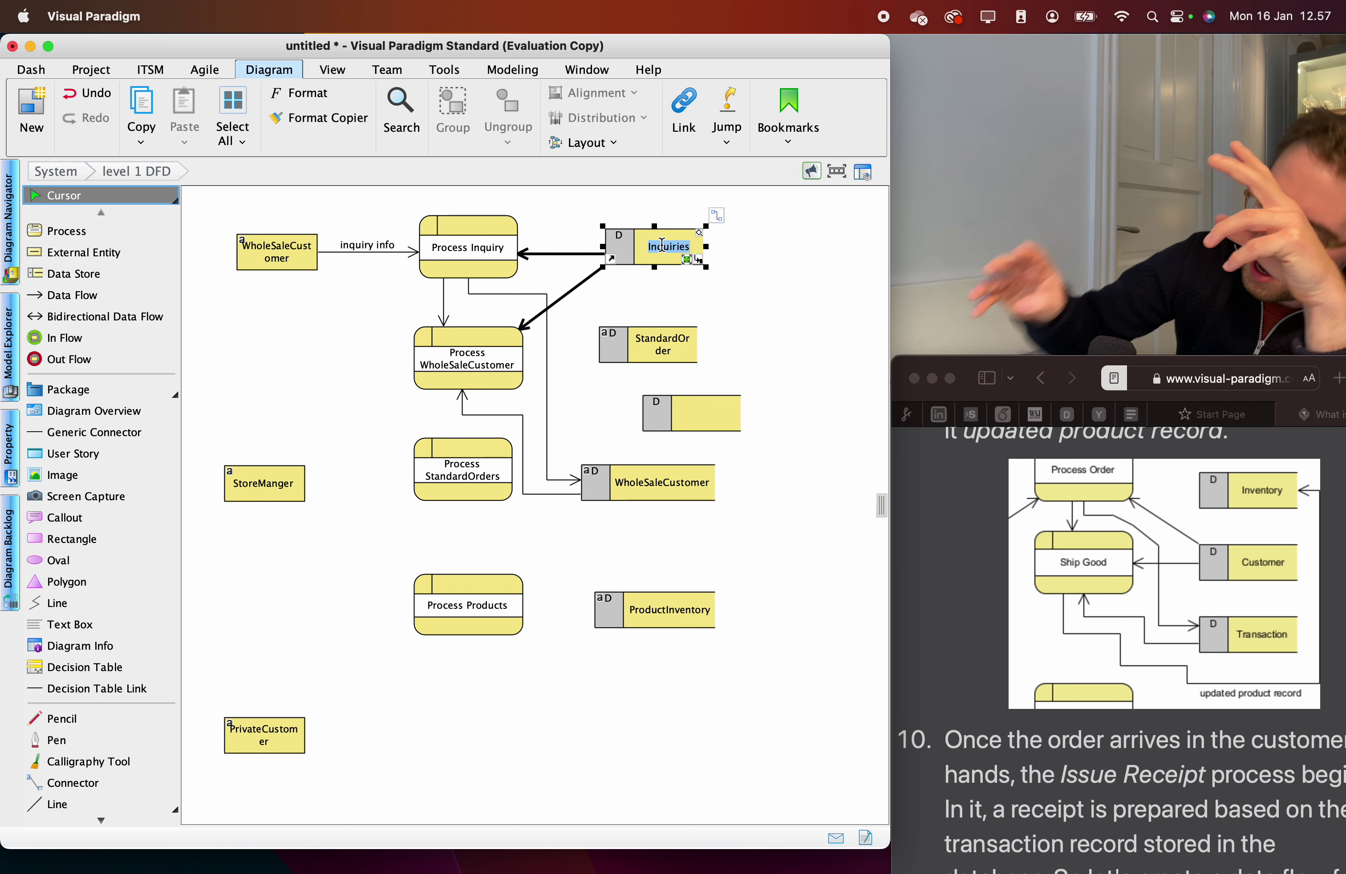
pyautogui.write('Apply')
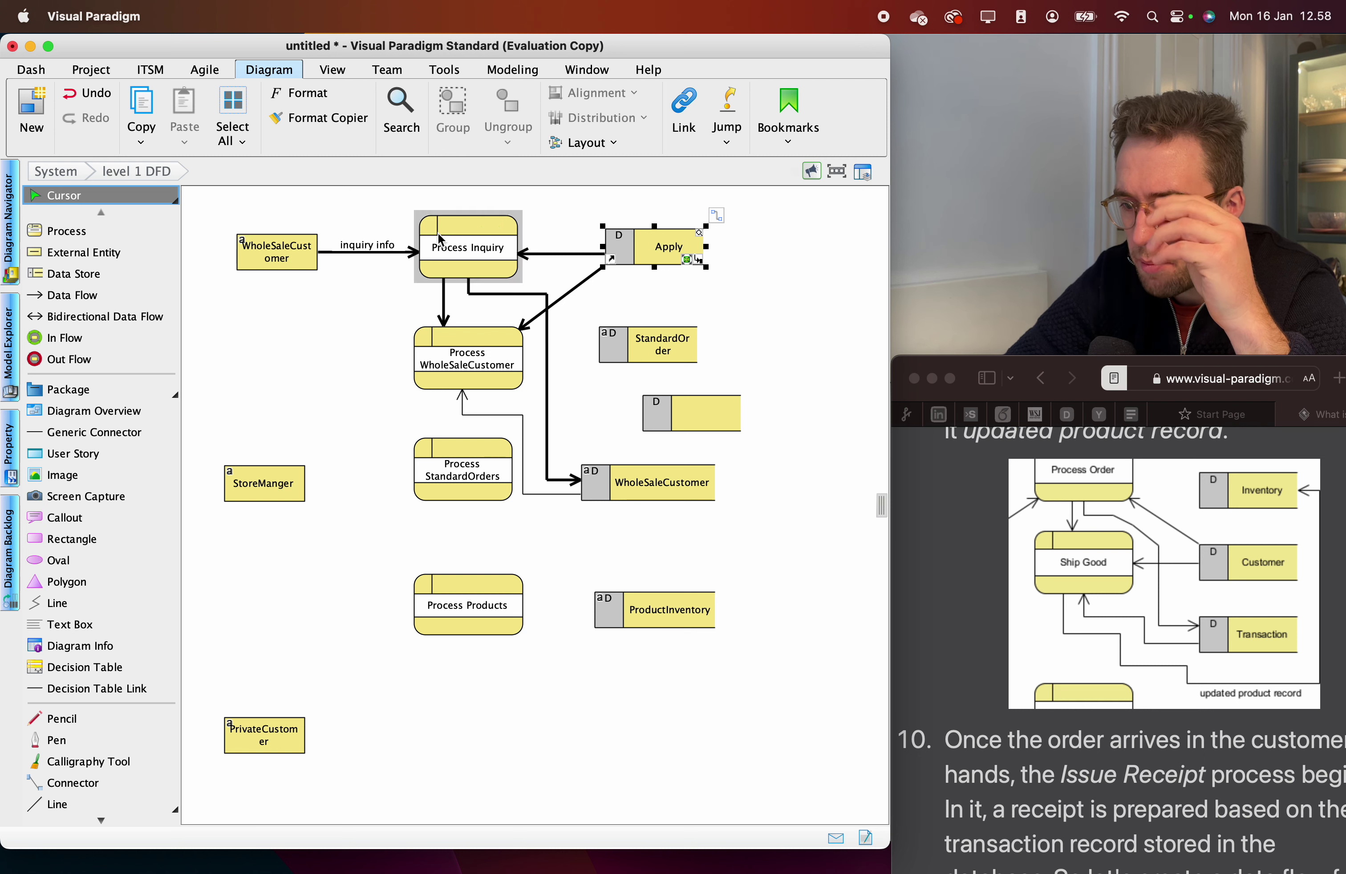
pyautogui.press('Return')
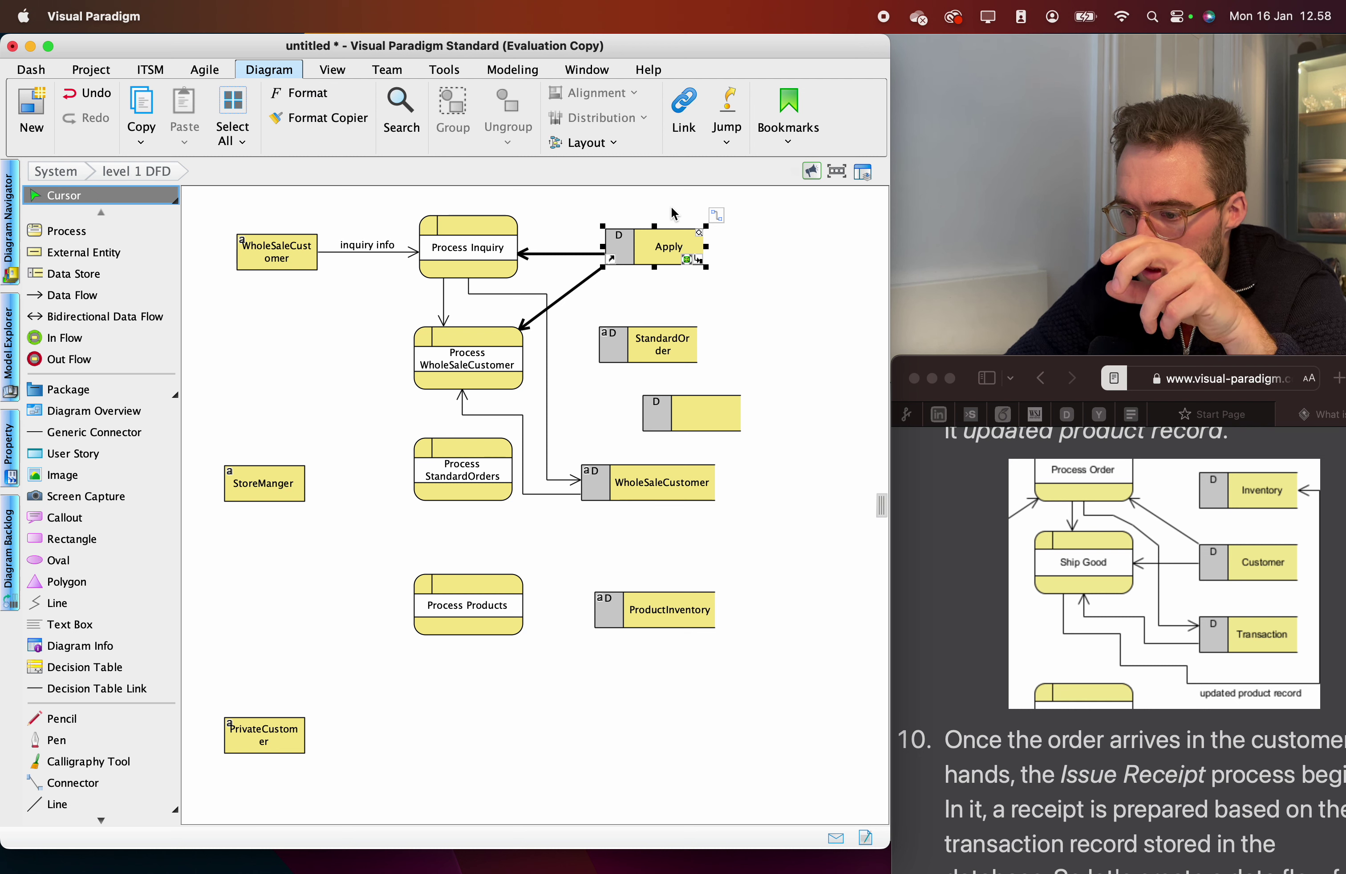
# Rename the Apply data store as WholeSaleApplication and widen its shape to give the name more room.
pyautogui.doubleClick(670, 248)
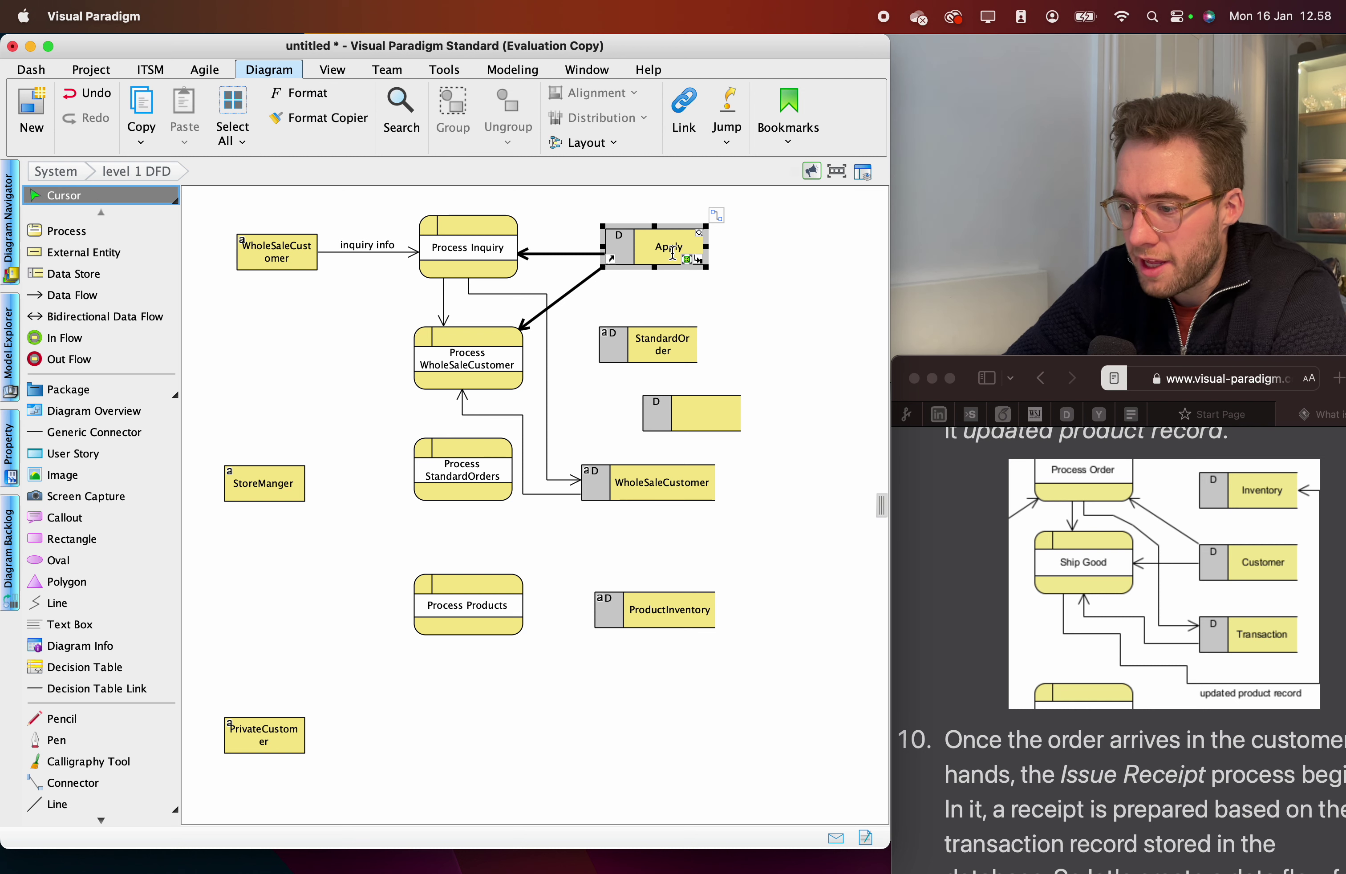
pyautogui.write('Application')
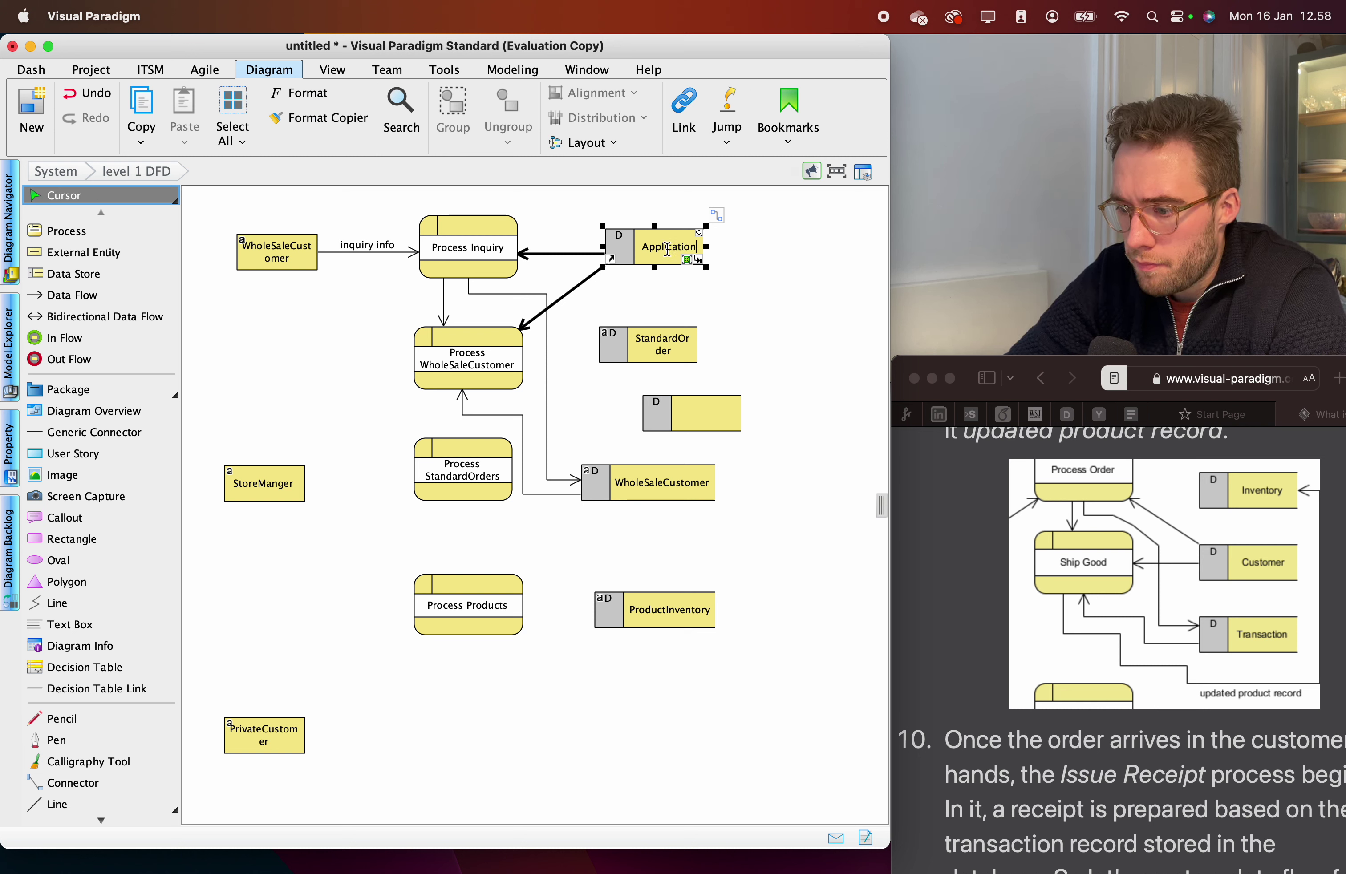
pyautogui.click(642, 245)
pyautogui.write('WholeSale')
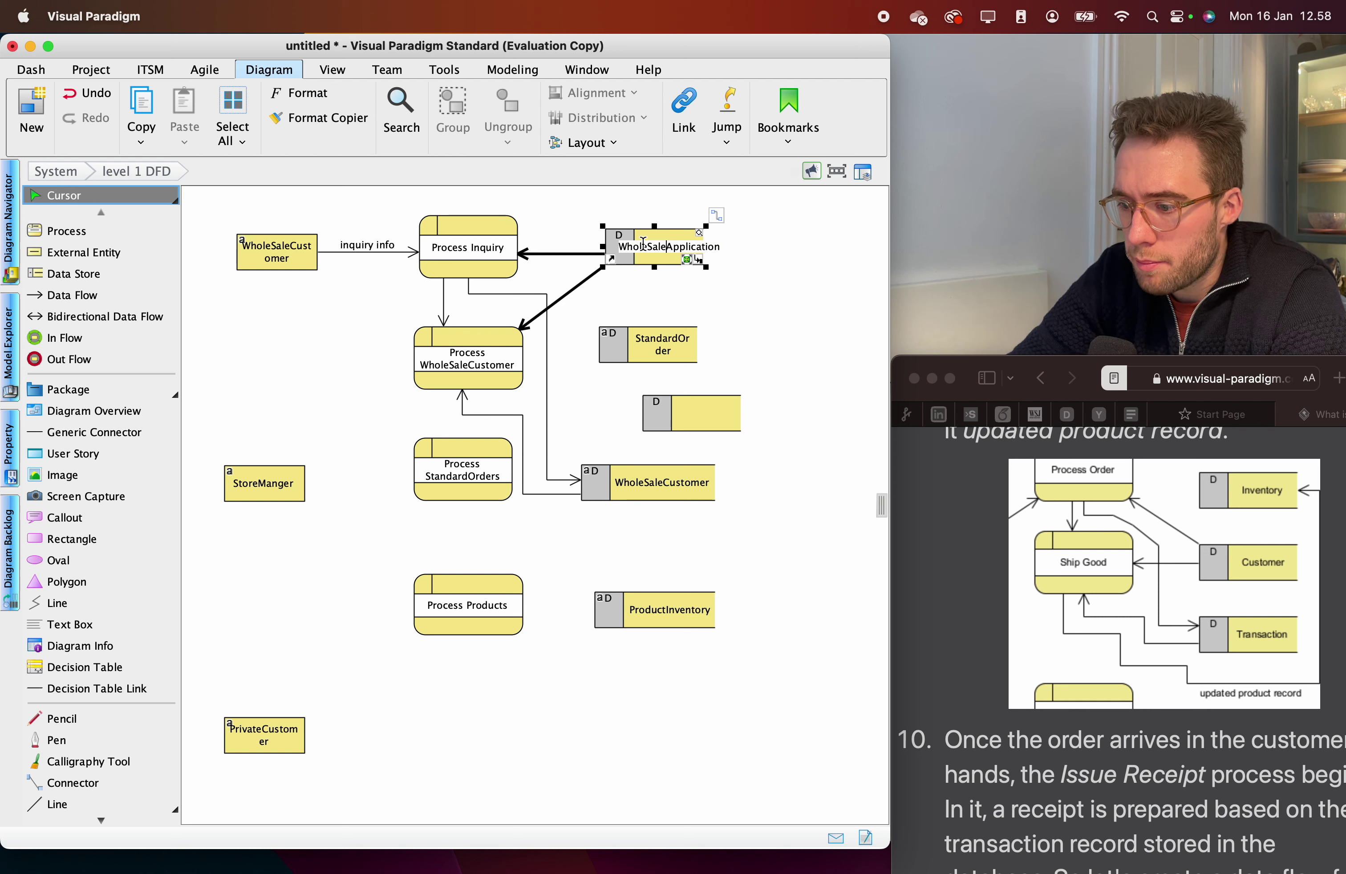
pyautogui.write('Cust')
pyautogui.press('BackSpace')
pyautogui.press('BackSpace')
pyautogui.press('BackSpace')
pyautogui.press('BackSpace')
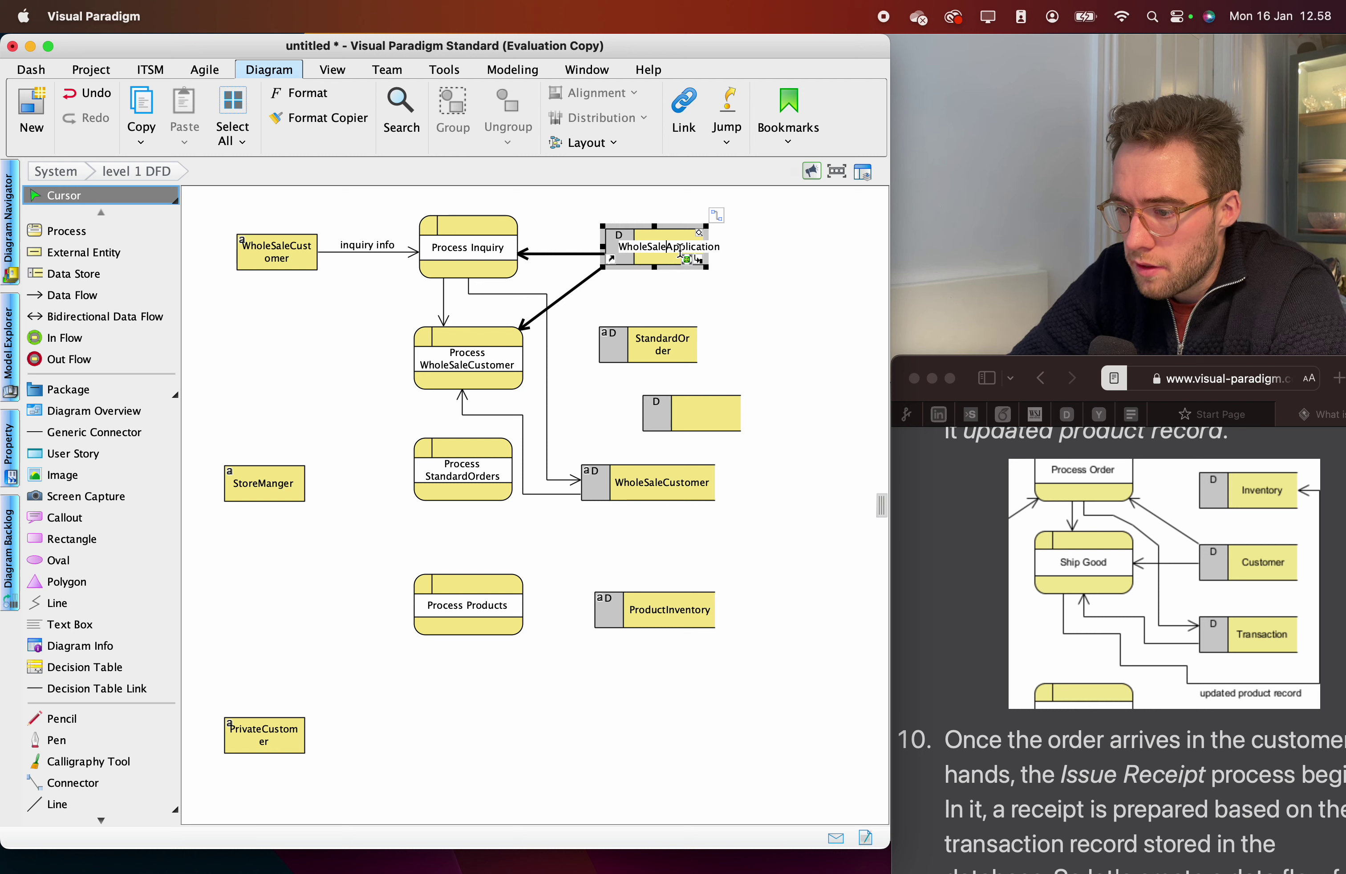
pyautogui.moveTo(706, 226); pyautogui.dragTo(745, 227)
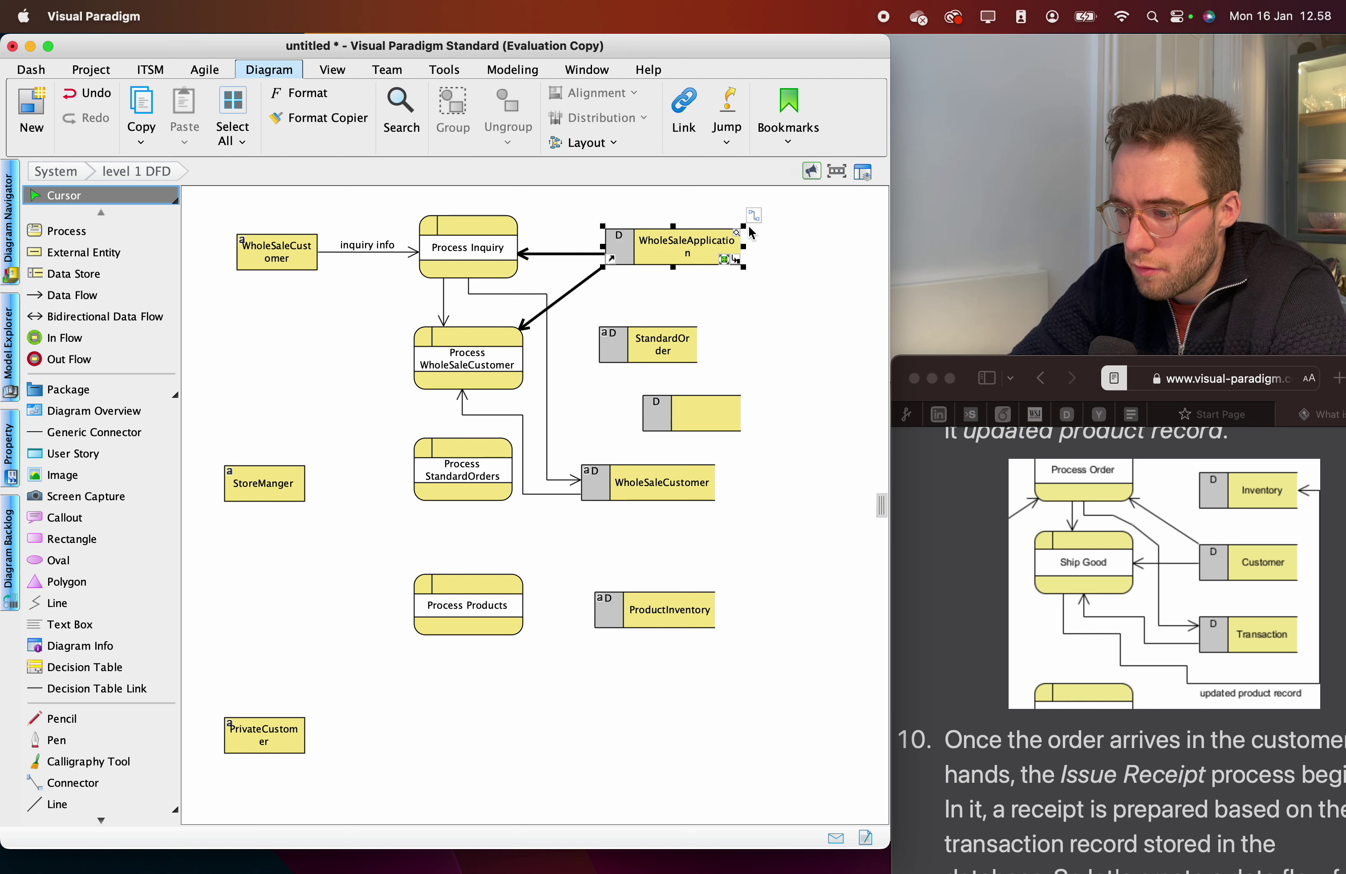
pyautogui.click(803, 237)
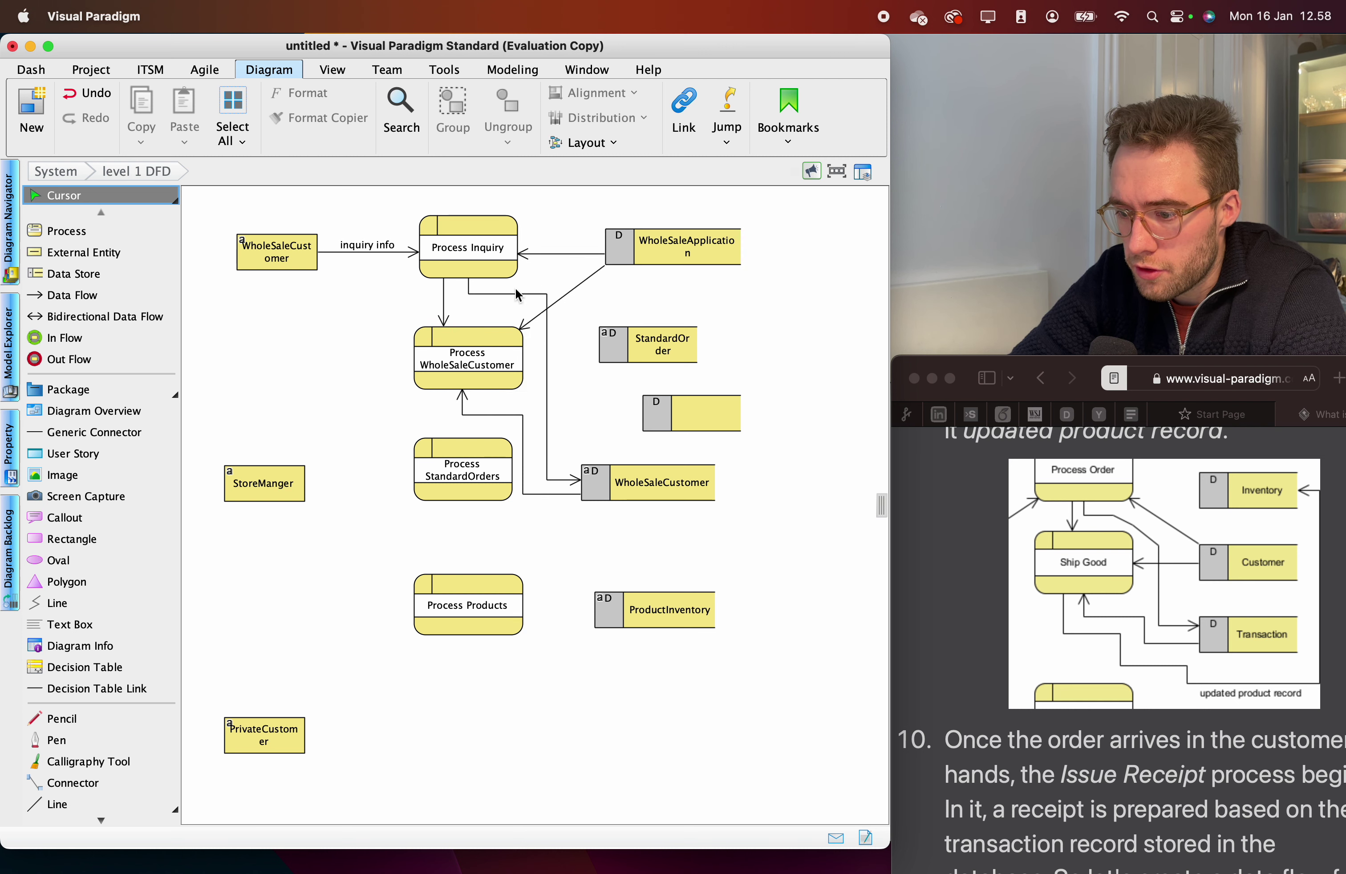
# Rename the WholeSaleCustomer data store as WholeSaleCustomer Candidates and shift it slightly to the right.
pyautogui.doubleClick(652, 482)
pyautogui.click(682, 483)
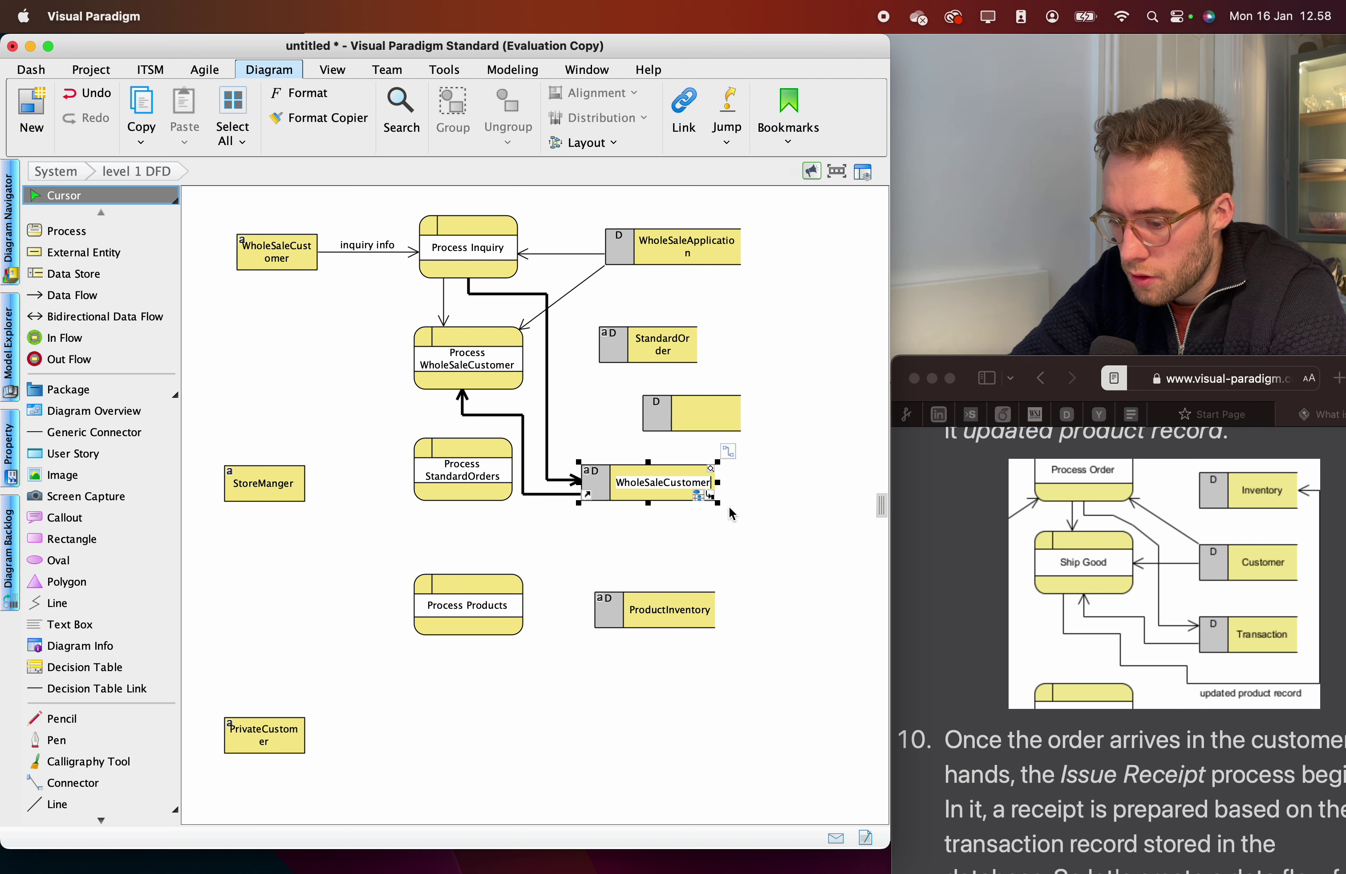
pyautogui.write('Can')
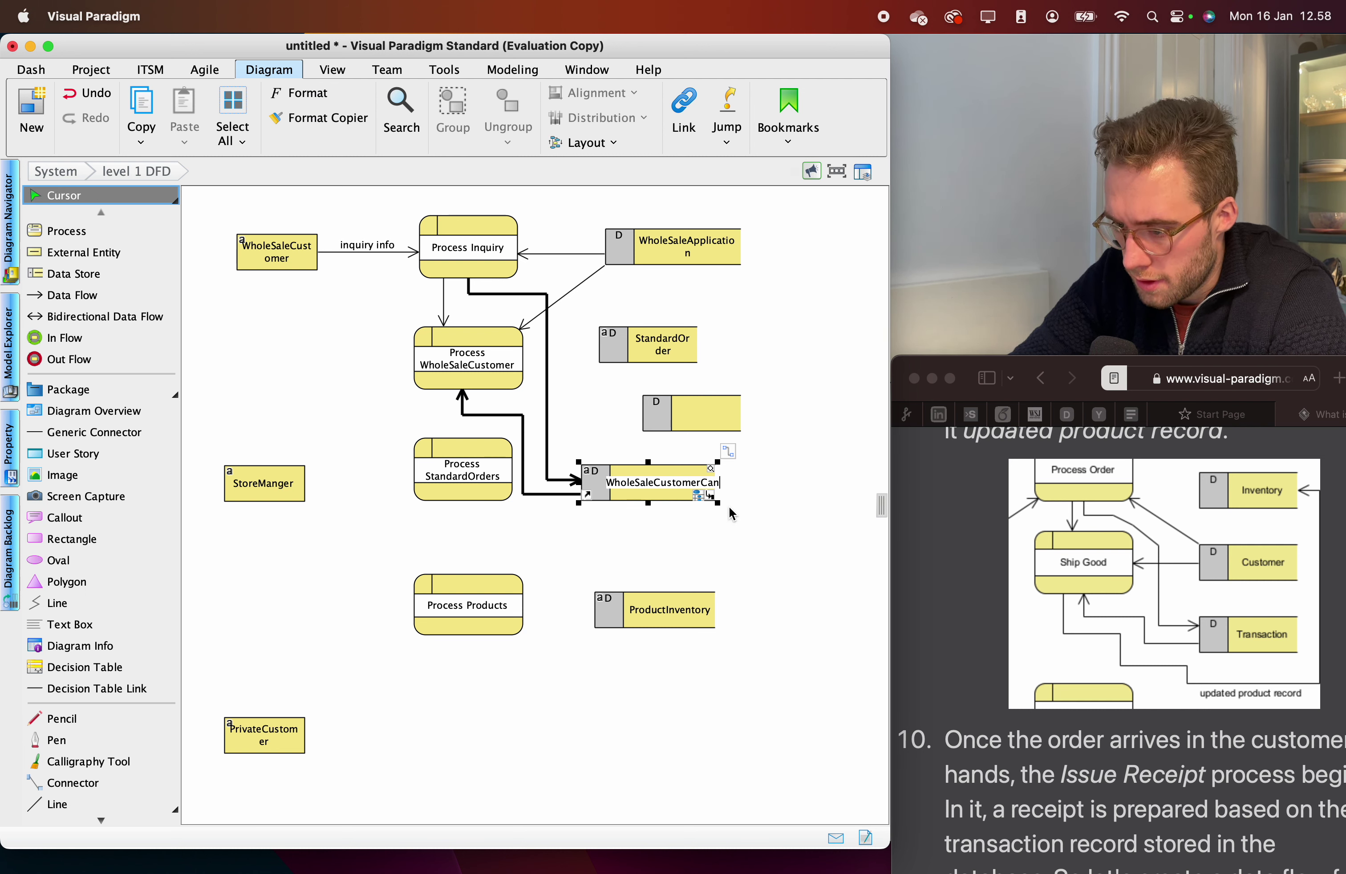
pyautogui.write('didates')
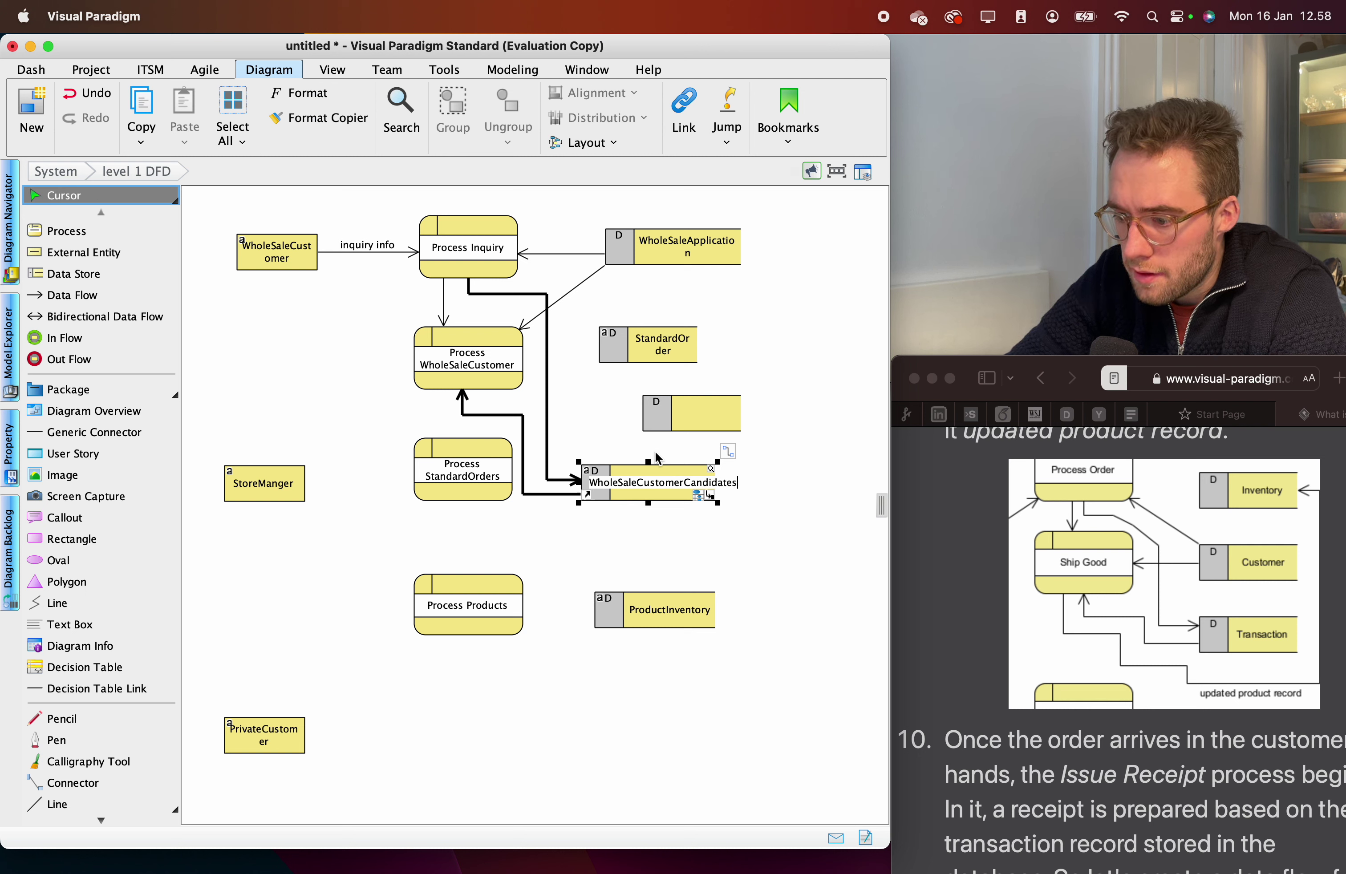
pyautogui.click(610, 442)
pyautogui.moveTo(629, 472); pyautogui.dragTo(640, 472)
# Move StandardOrder down near ProductInventory, reposition WholeSaleApplication lower beside the processes, and delete the unnamed data store.
pyautogui.click(670, 256)
pyautogui.moveTo(670, 256); pyautogui.dragTo(661, 256)
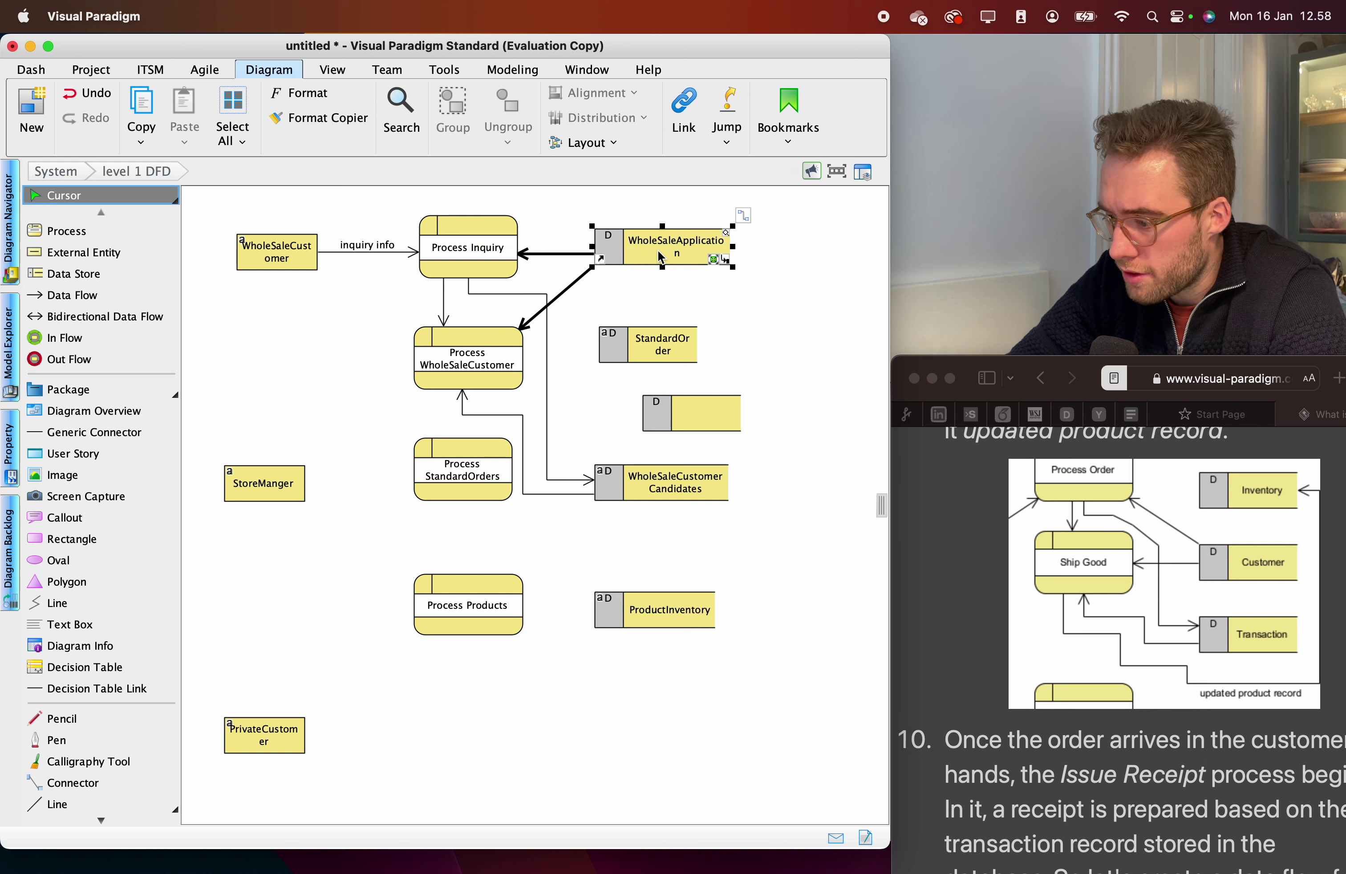
pyautogui.moveTo(657, 249); pyautogui.dragTo(779, 560)
pyautogui.moveTo(720, 397); pyautogui.dragTo(633, 228)
pyautogui.press('Delete')
# Add a data store named WholeSaleCustomers above WholeSaleApplication and line it up with the other data stores.
pyautogui.click(79, 273)
pyautogui.click(618, 214)
pyautogui.write('WholeSale')
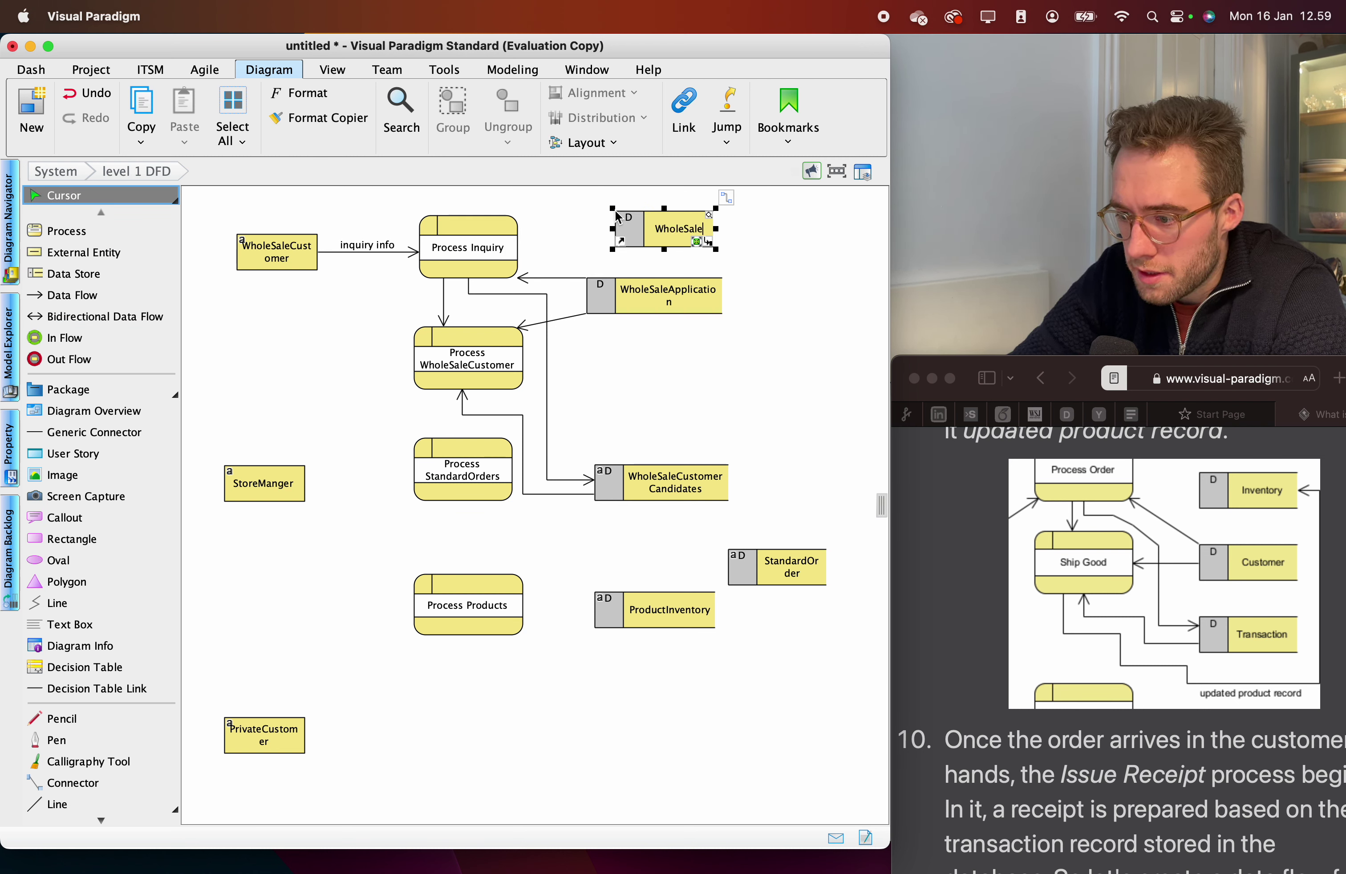
pyautogui.write('Cuso')
pyautogui.press('BackSpace')
pyautogui.write('tomers')
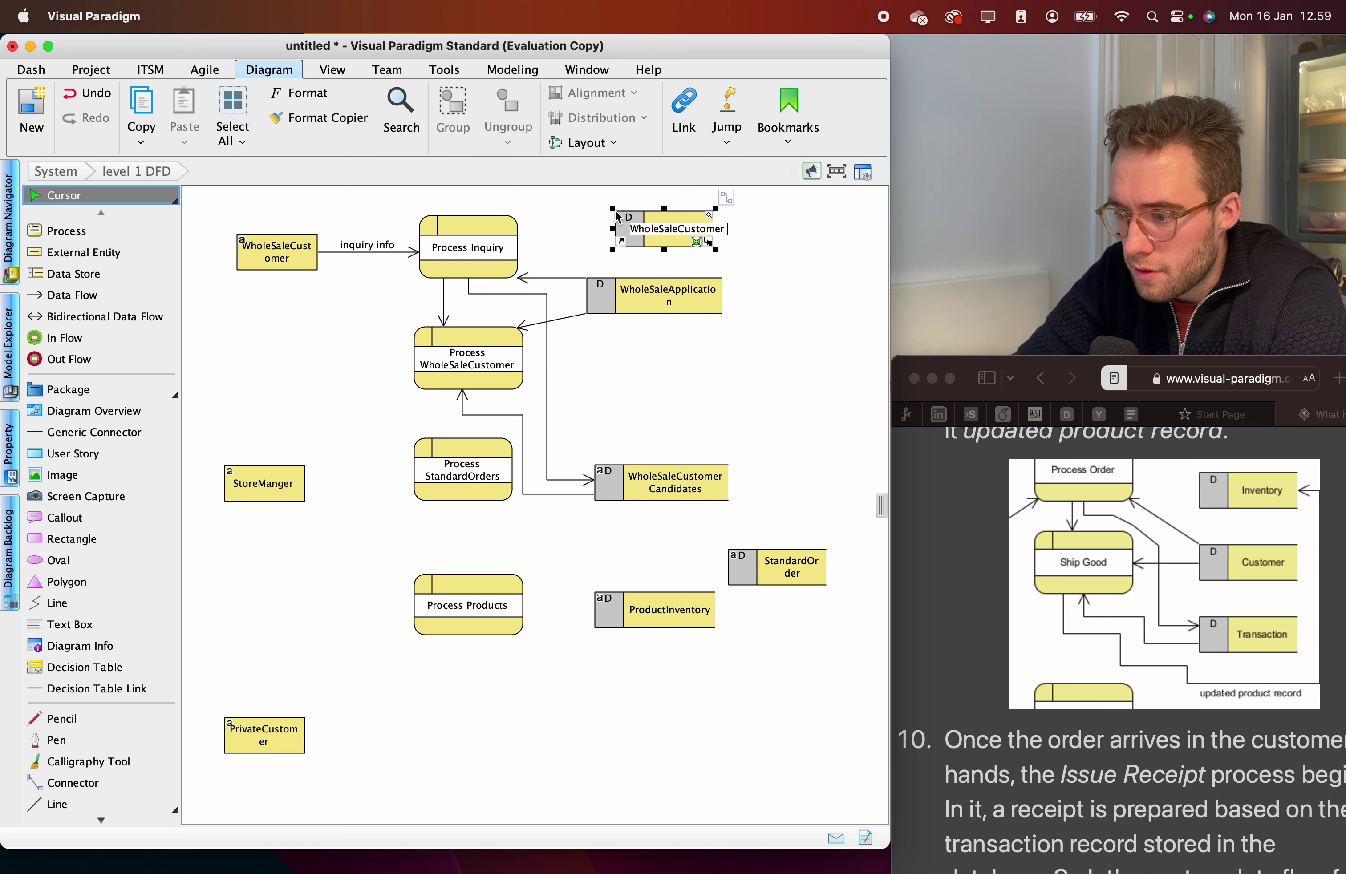
pyautogui.click(724, 309)
pyautogui.click(631, 241)
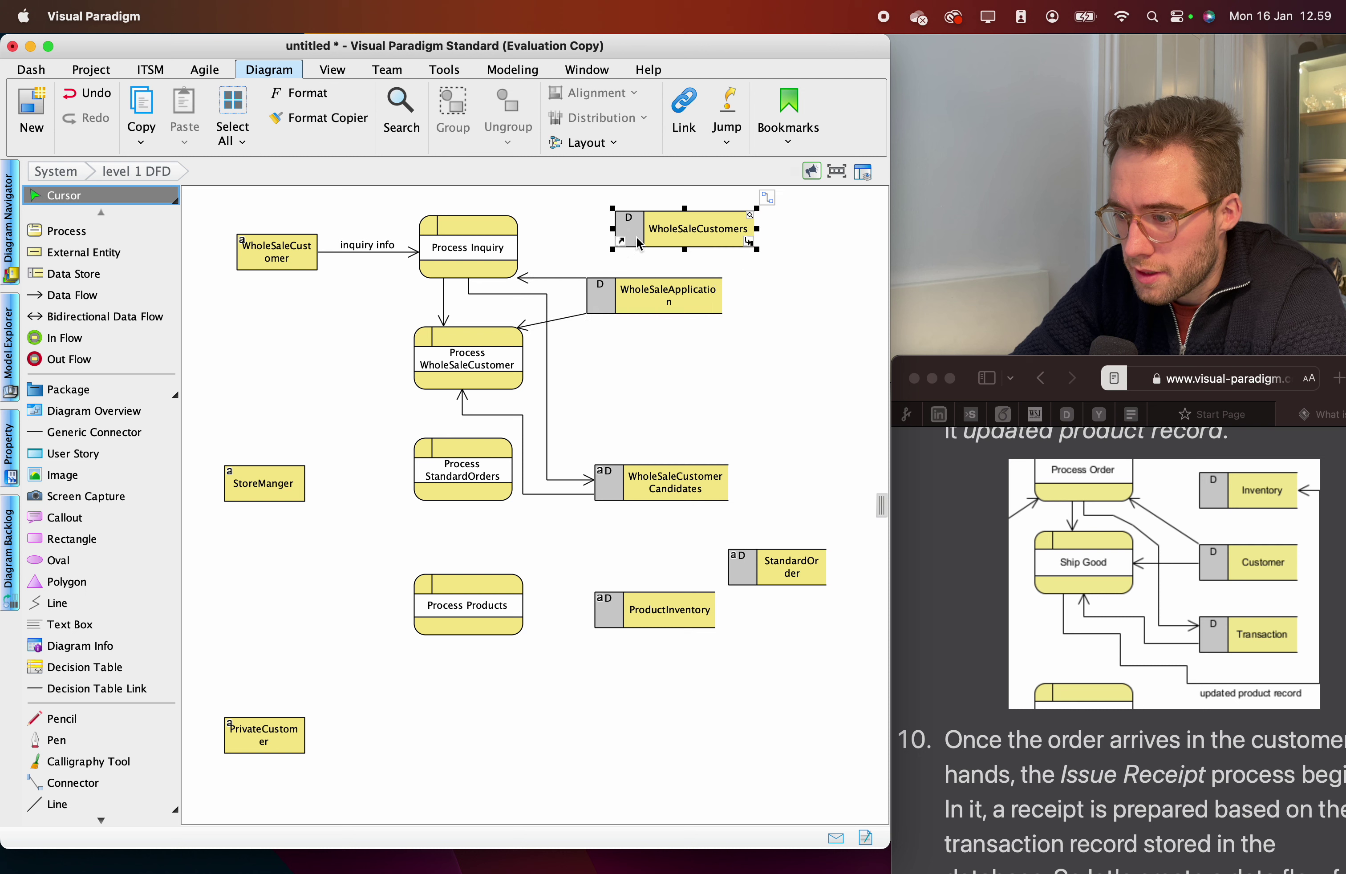
pyautogui.moveTo(633, 238); pyautogui.dragTo(612, 236)
# Move WholeSaleCustomer Candidates up beneath WholeSaleApplication and straighten the bends of its two connected data flows.
pyautogui.moveTo(658, 479); pyautogui.dragTo(660, 379)
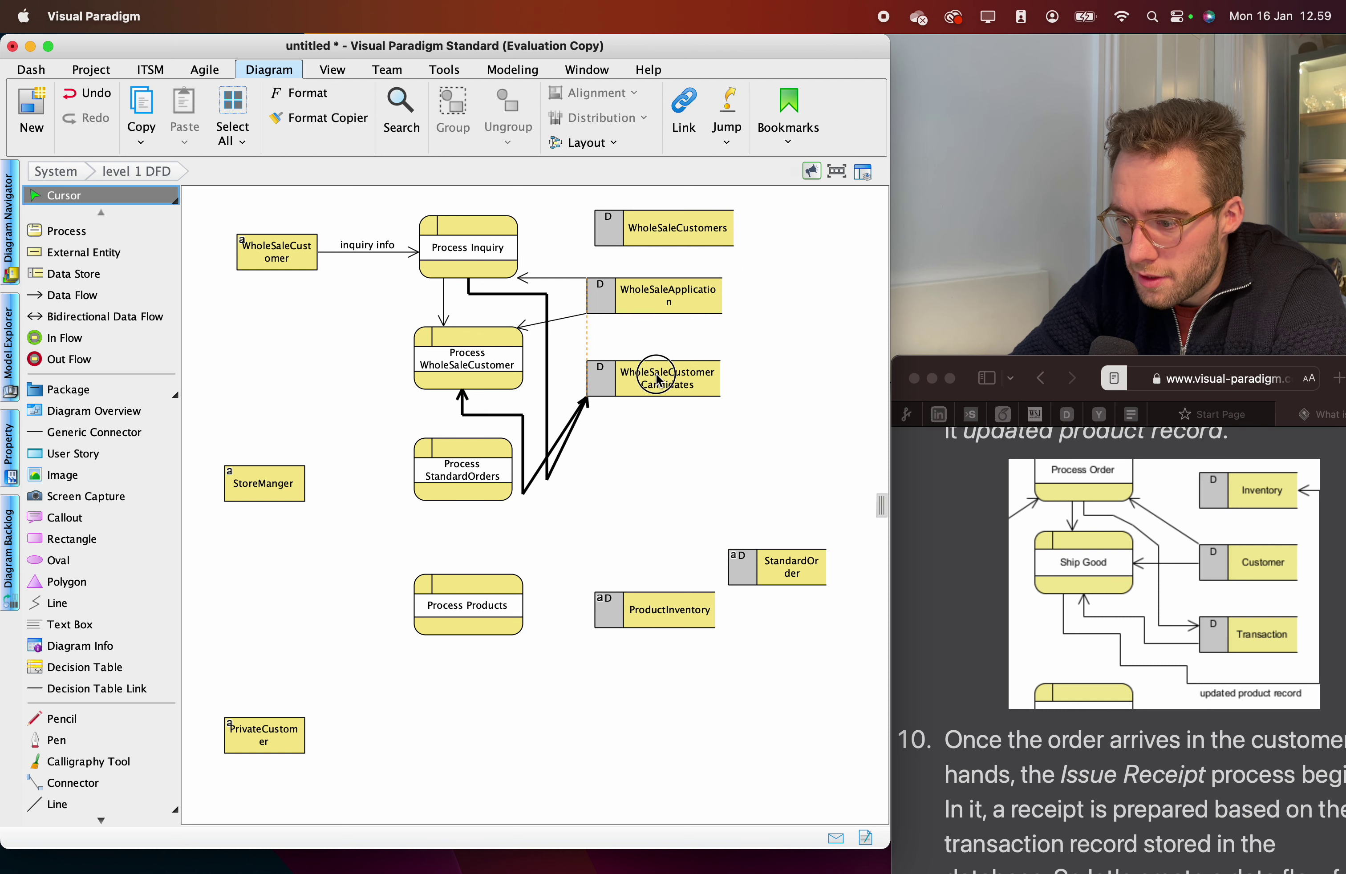
pyautogui.click(547, 480)
pyautogui.moveTo(547, 480); pyautogui.dragTo(547, 373)
pyautogui.moveTo(524, 493); pyautogui.dragTo(525, 413)
pyautogui.click(624, 396)
pyautogui.moveTo(624, 396); pyautogui.dragTo(624, 417)
pyautogui.click(546, 379)
pyautogui.click(641, 345)
pyautogui.click(456, 388)
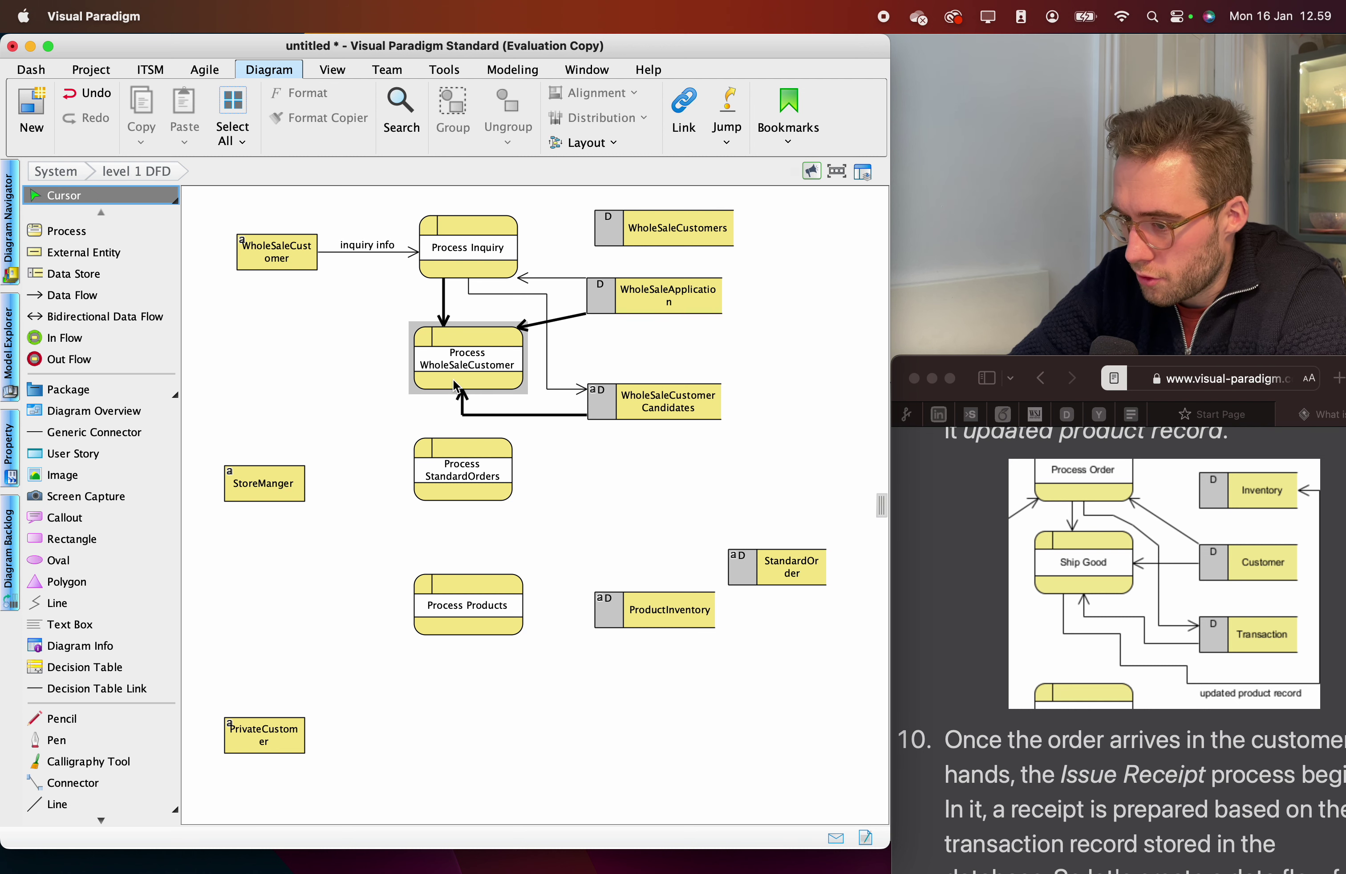
# Rename the Process WholeSaleCustomer process as Approve WholeSaleCustomer.
pyautogui.click(479, 367)
pyautogui.click(306, 370)
pyautogui.click(479, 366)
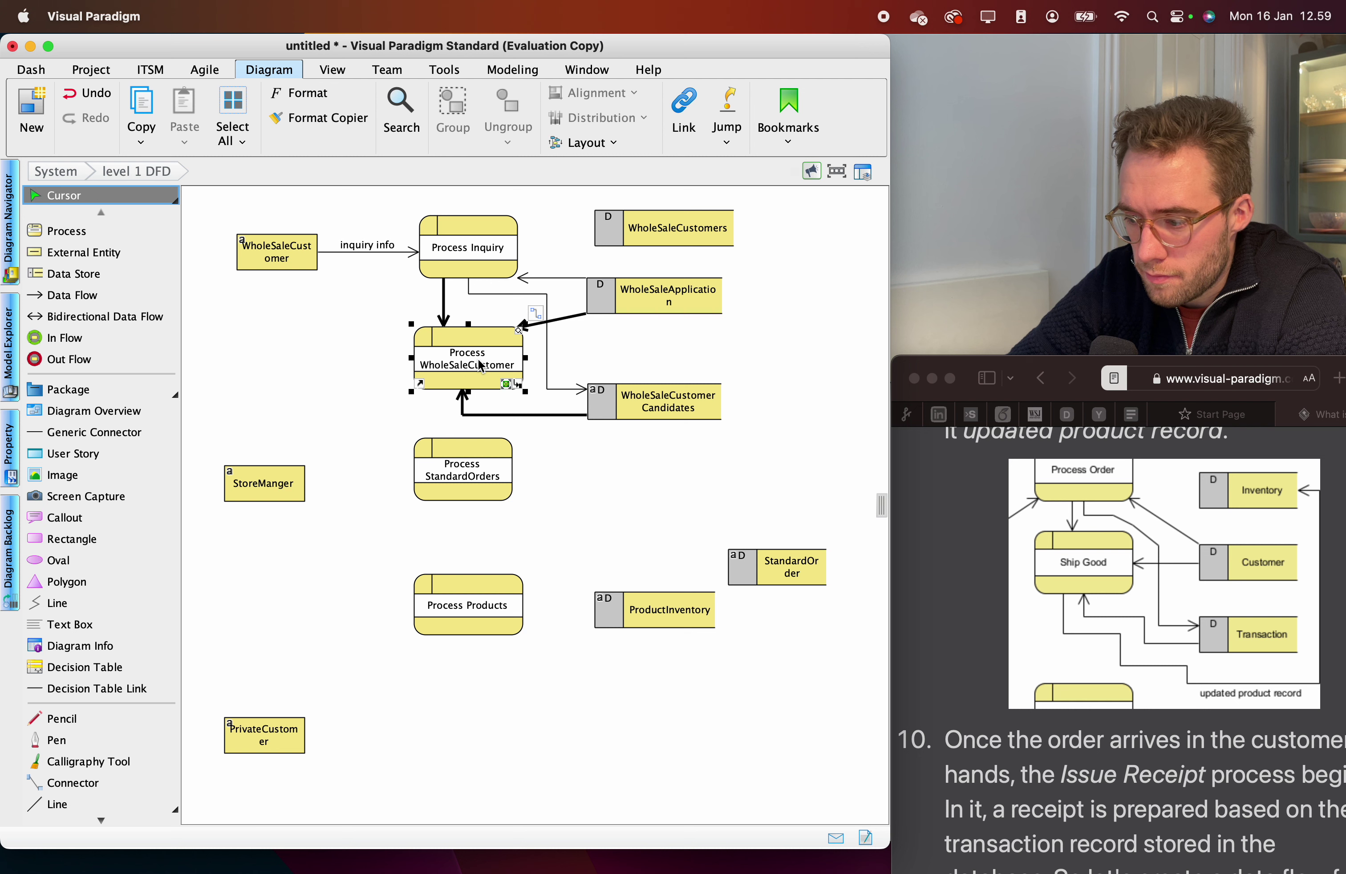
pyautogui.doubleClick(467, 354)
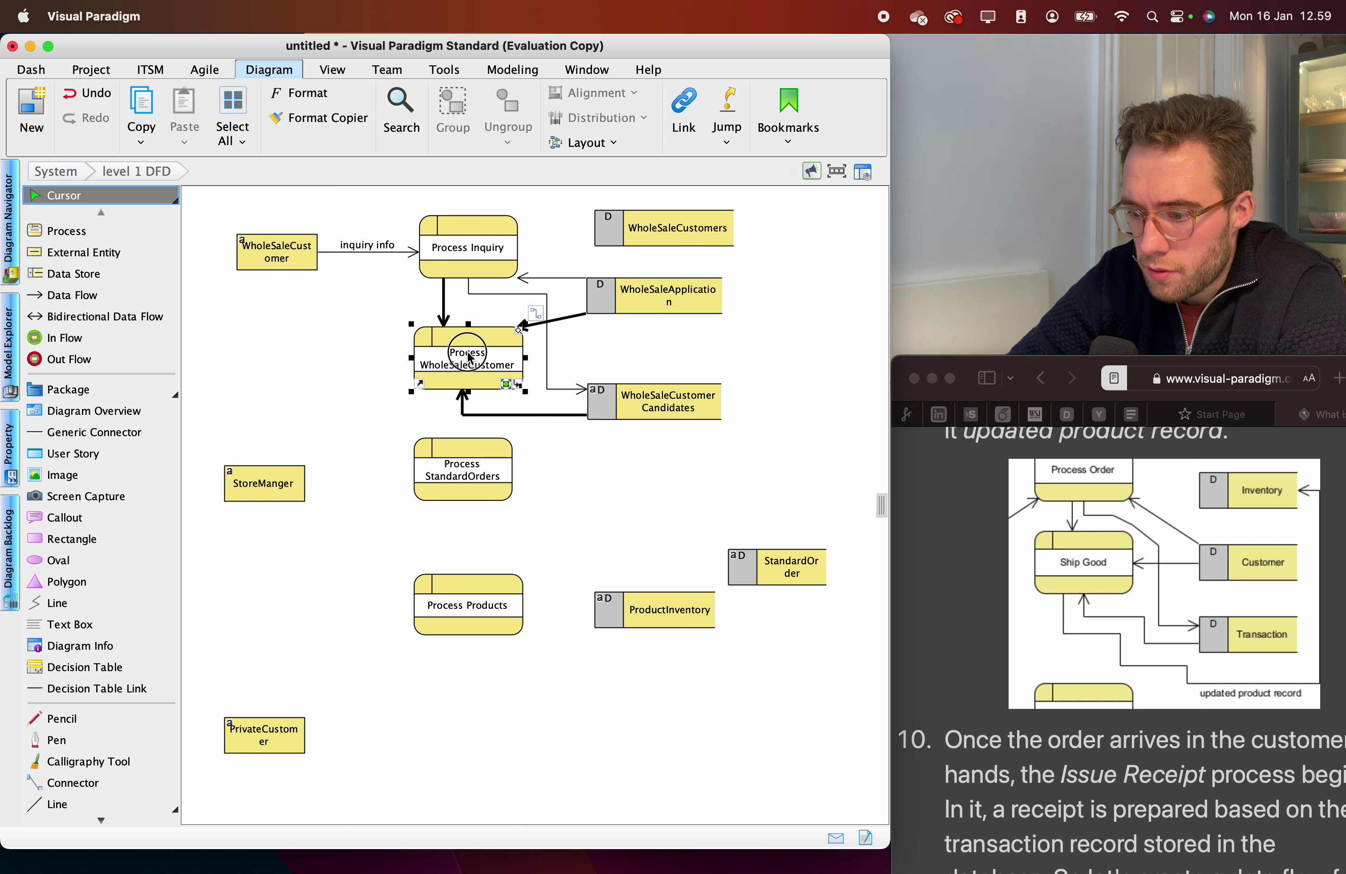
pyautogui.doubleClick(416, 356)
pyautogui.write('Approv')
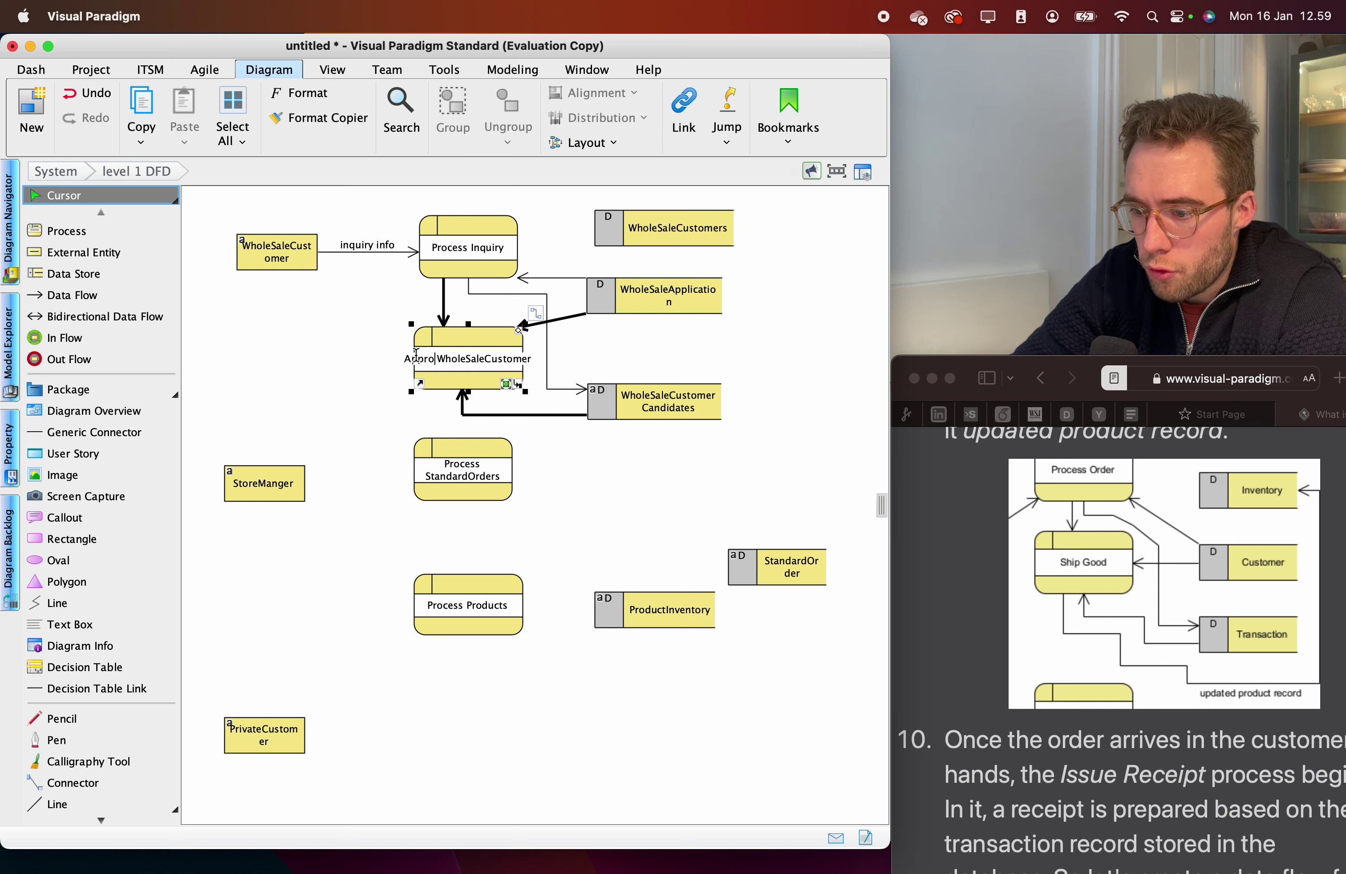
pyautogui.write('e')
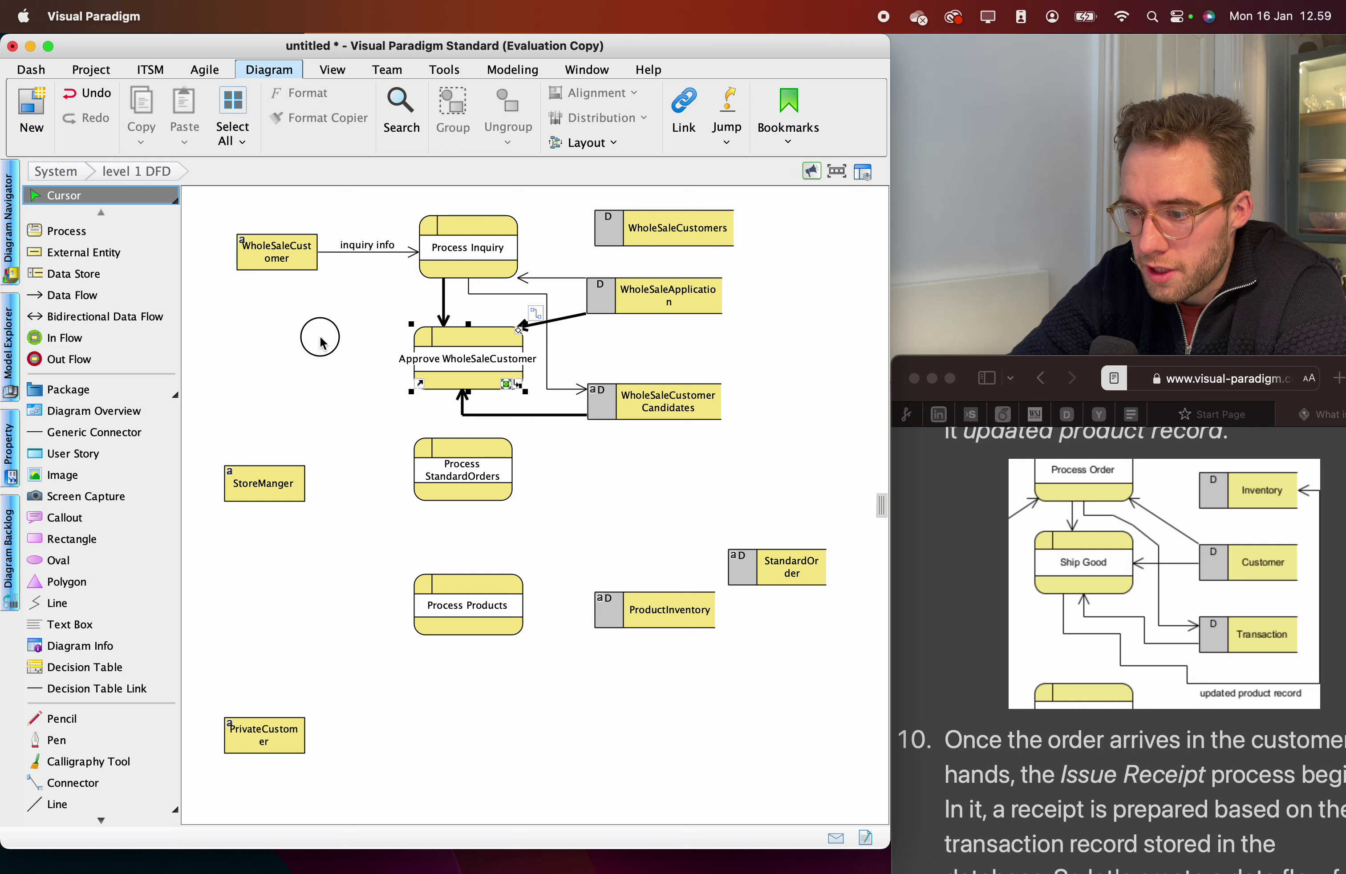
pyautogui.click(316, 332)
# Rename the Process Inquiry process as Apply Inquiry.
pyautogui.doubleClick(461, 253)
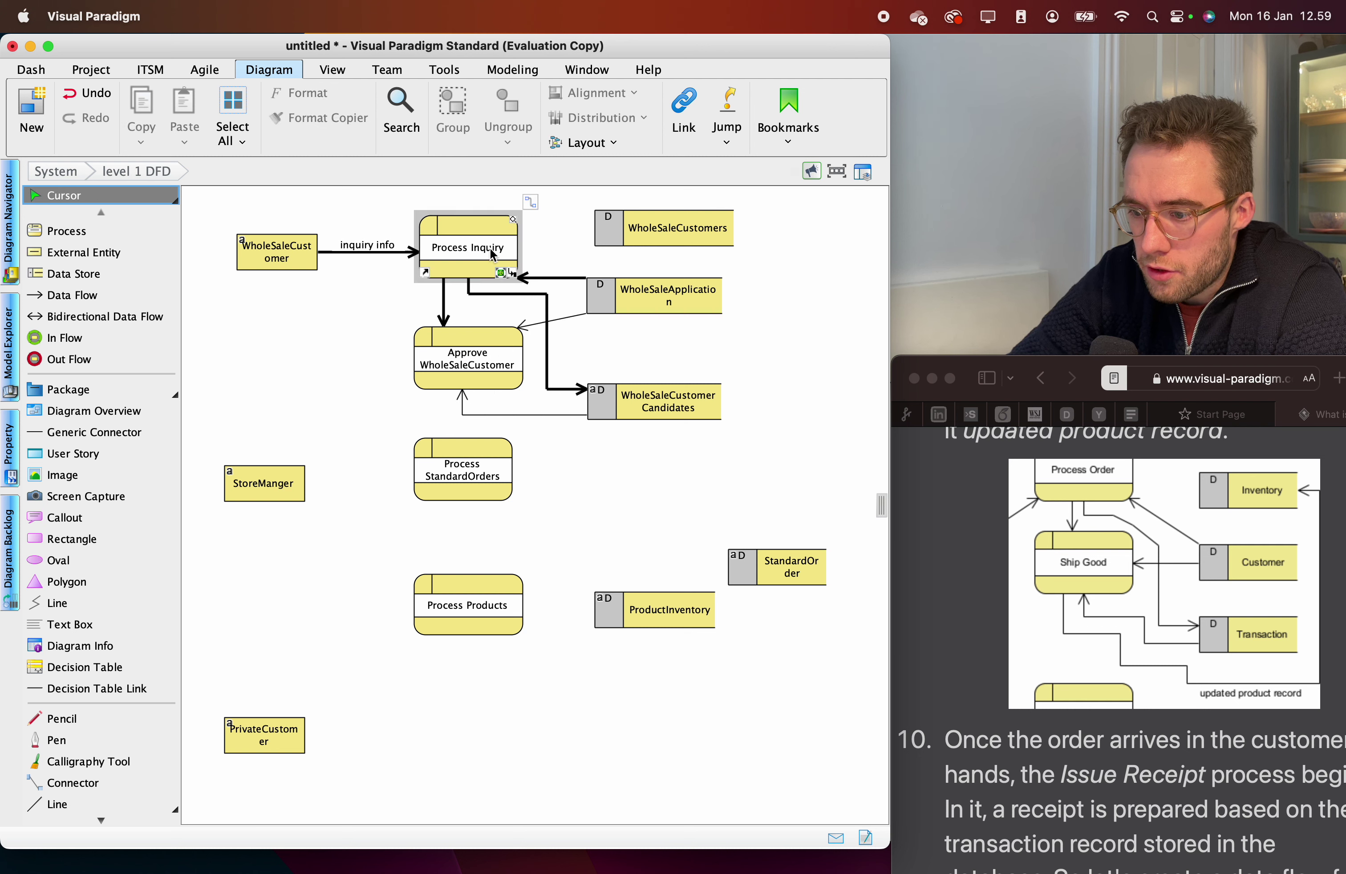
pyautogui.doubleClick(454, 248)
pyautogui.write('Apply')
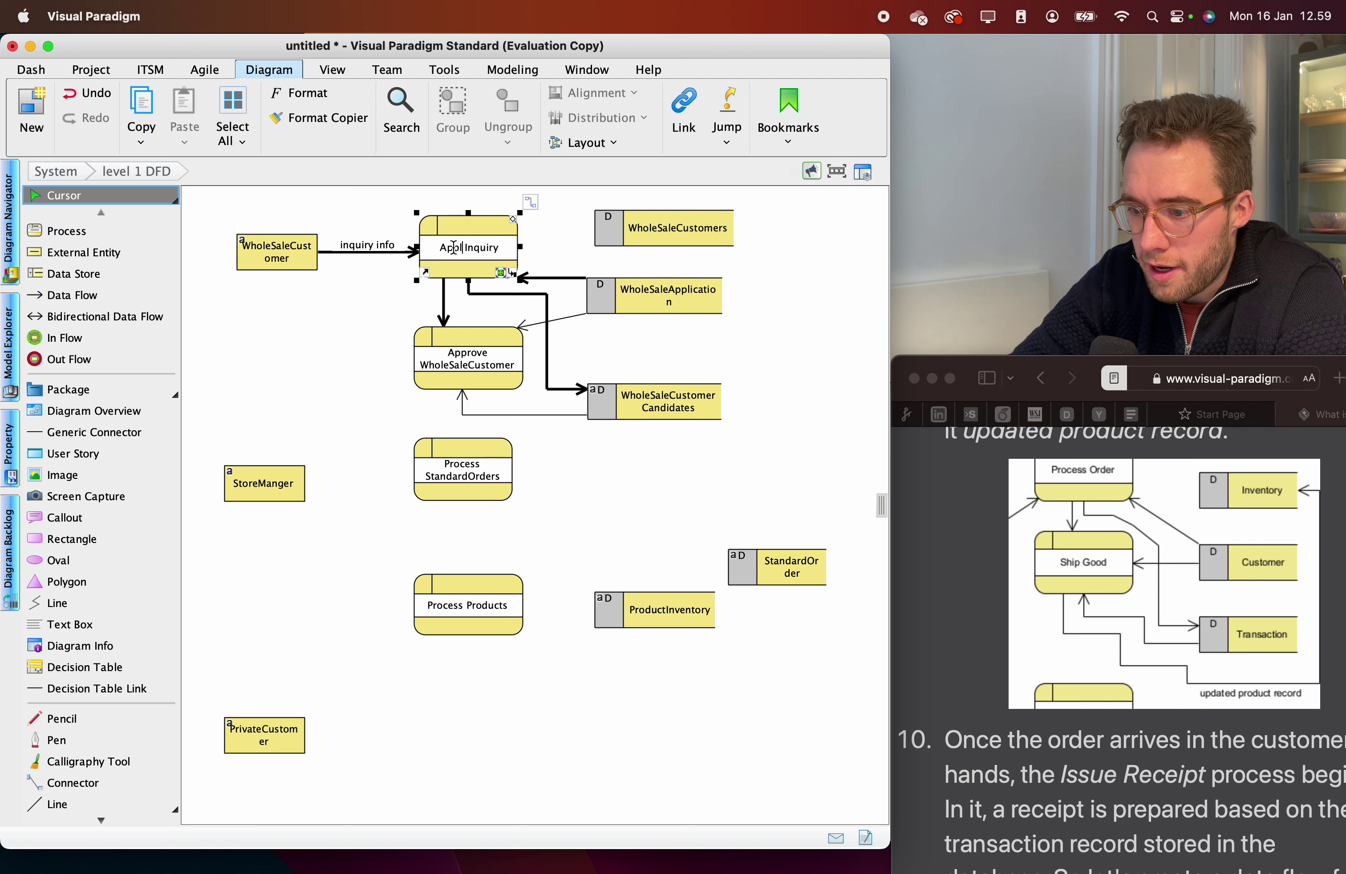
pyautogui.press('Return')
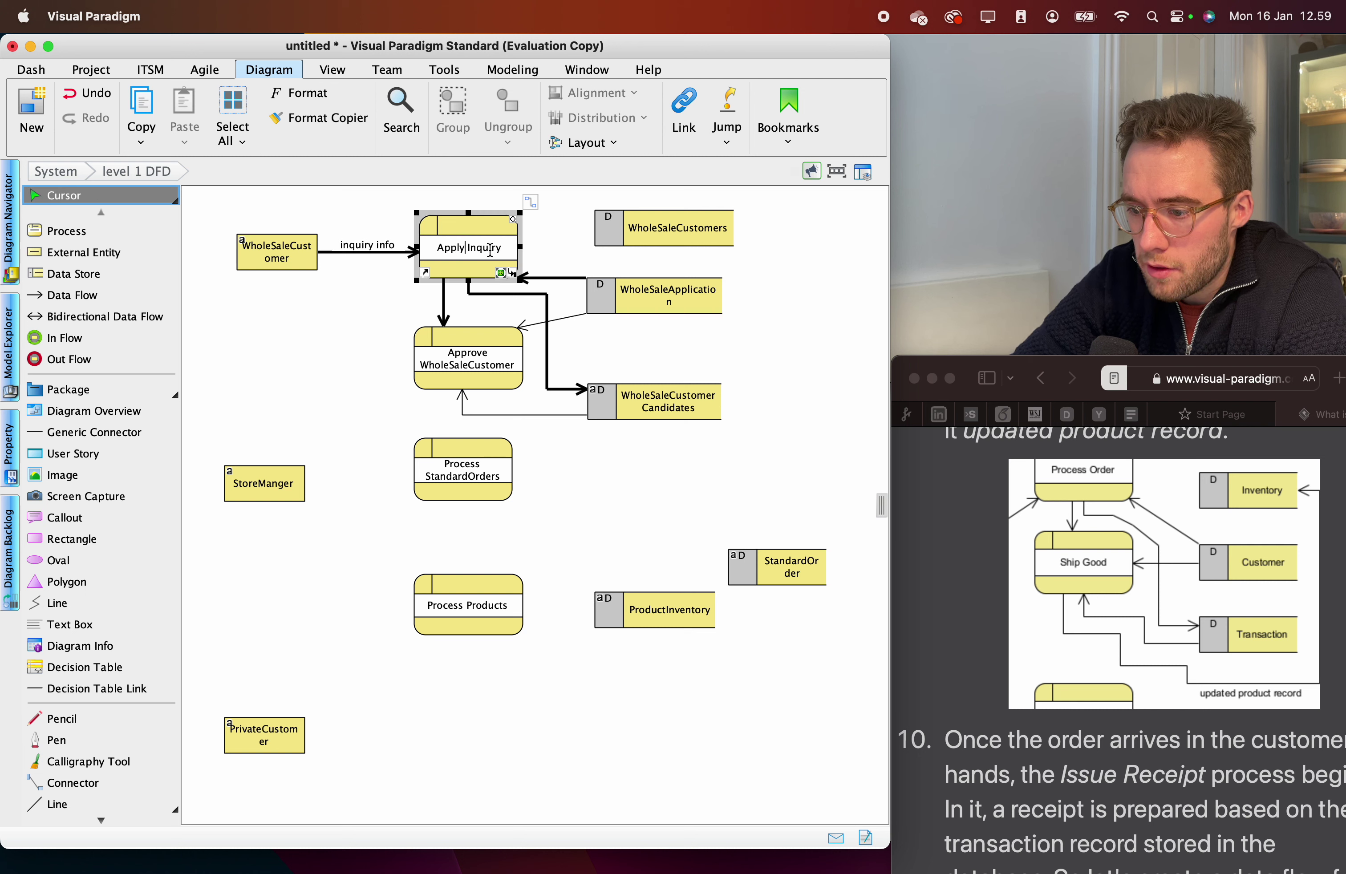
pyautogui.doubleClick(489, 249)
pyautogui.press('BackSpace')
pyautogui.press('BackSpace')
pyautogui.press('BackSpace')
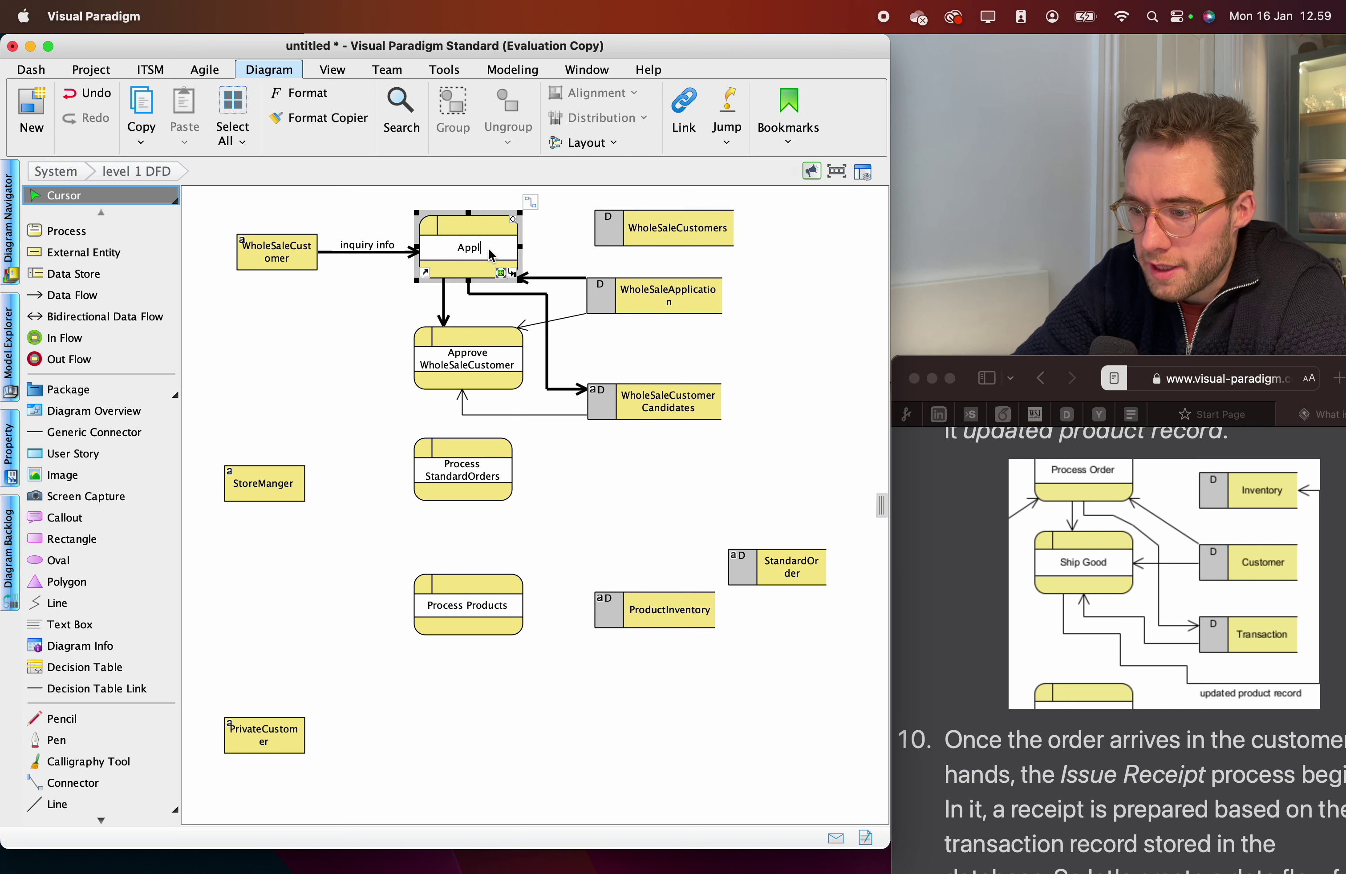
pyautogui.press('BackSpace')
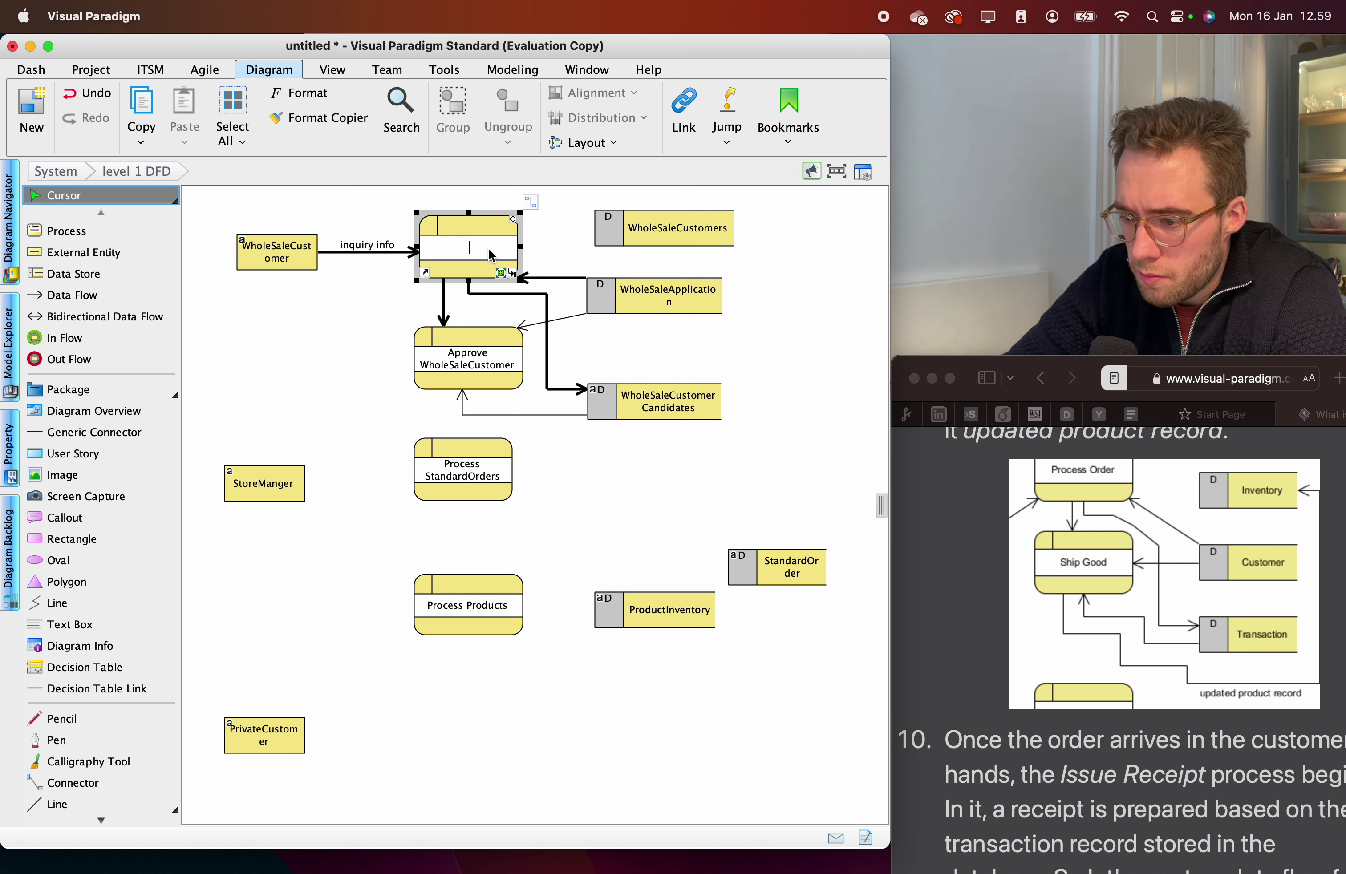
pyautogui.write('App')
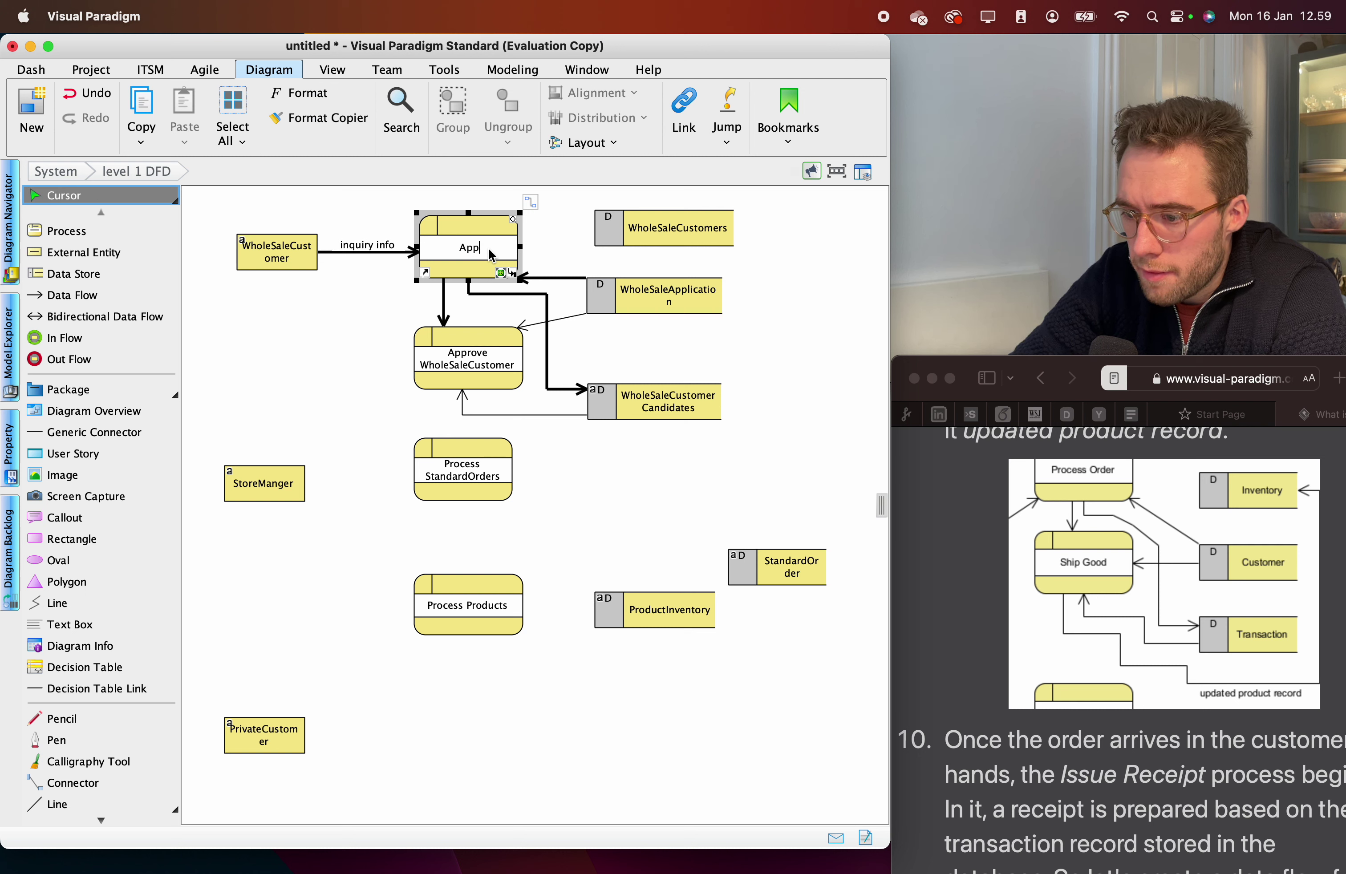
pyautogui.press('BackSpace')
pyautogui.press('BackSpace')
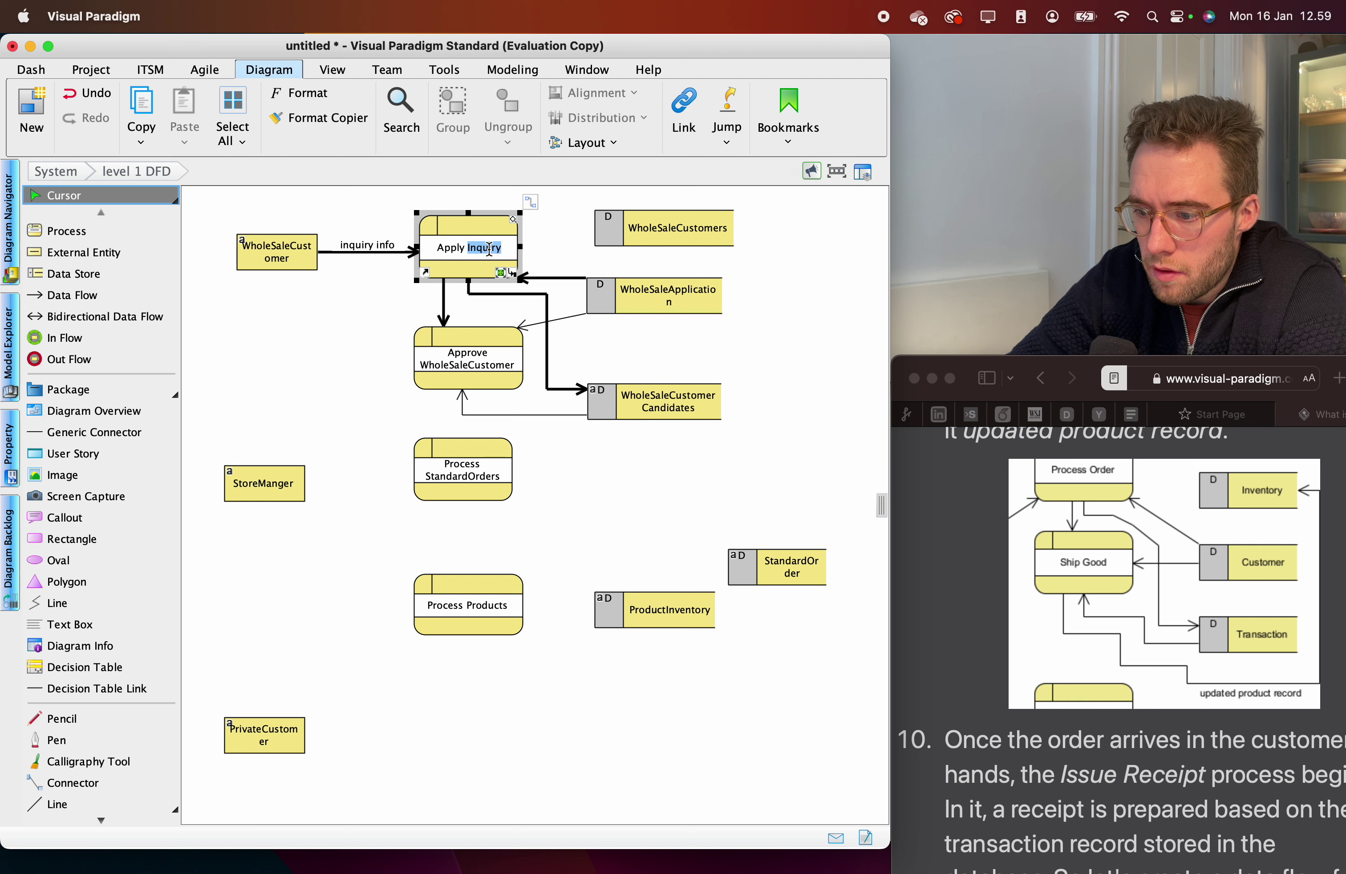
# Undo the Apply Inquiry rename, name that process Process Applications, and shift it slightly left.
pyautogui.press('super+z')
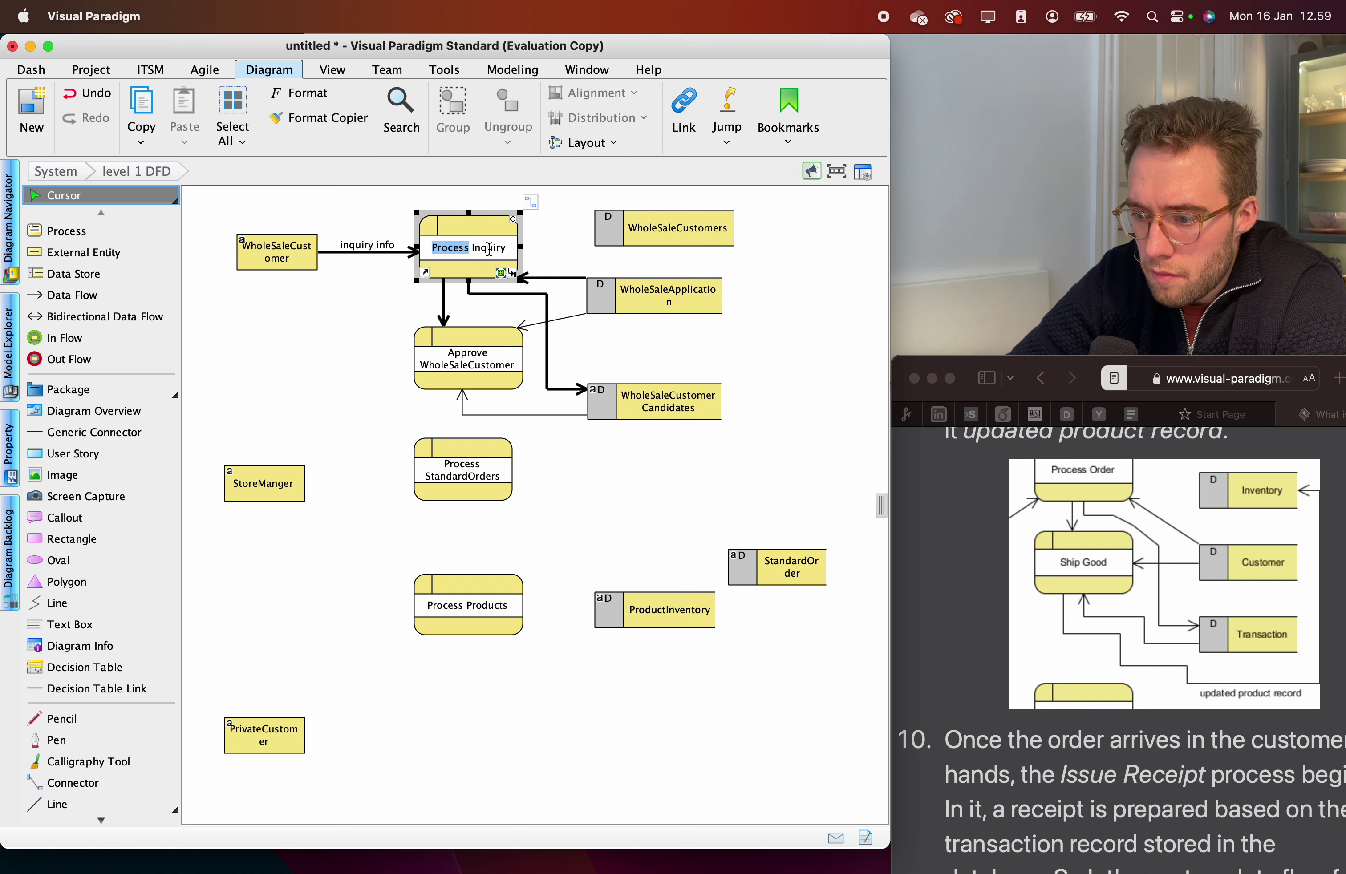
pyautogui.click(332, 326)
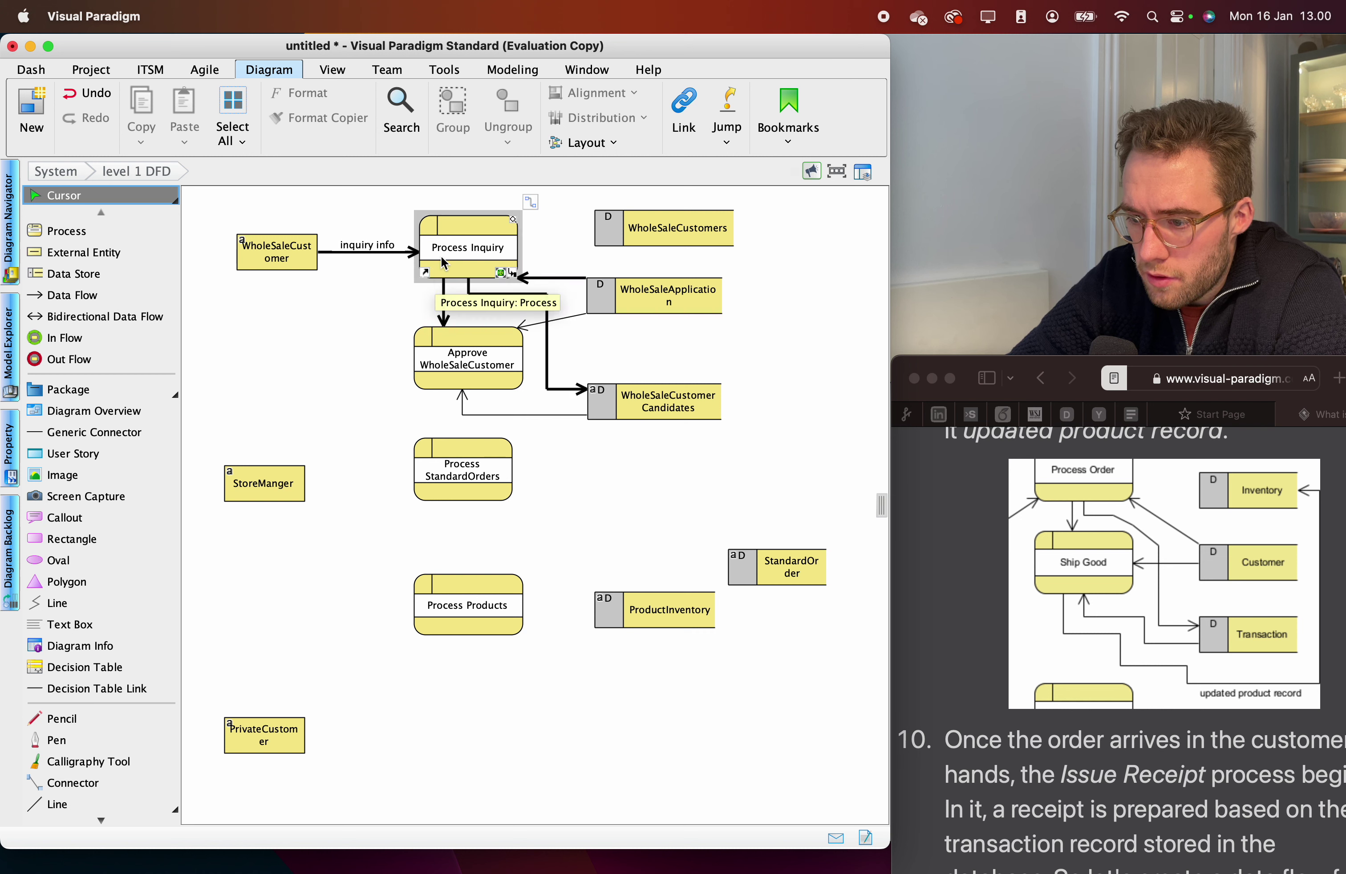
pyautogui.click(462, 235)
pyautogui.click(463, 238)
pyautogui.doubleClick(483, 245)
pyautogui.write('Applications')
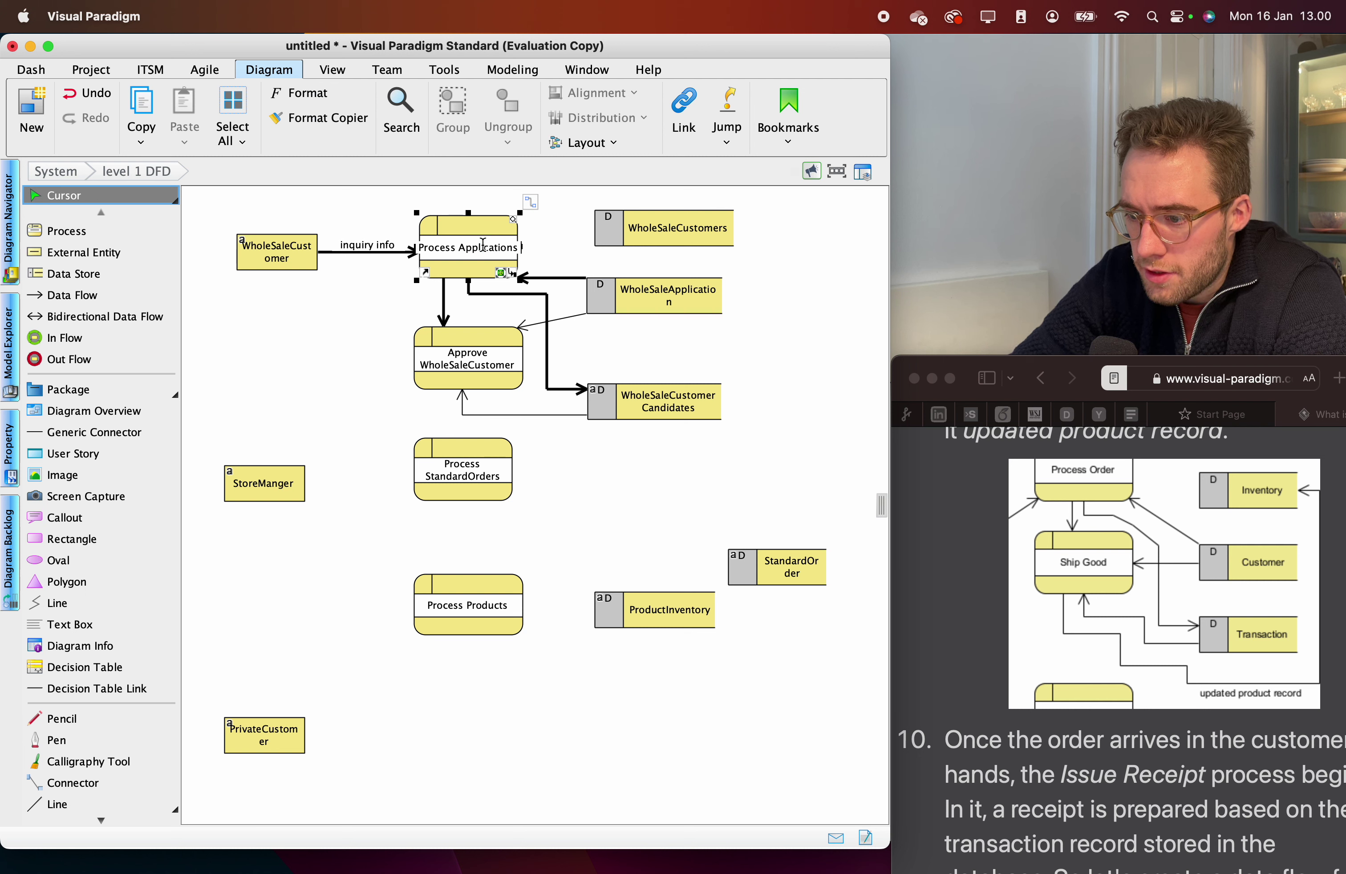
pyautogui.click(426, 312)
pyautogui.moveTo(482, 238); pyautogui.dragTo(476, 239)
pyautogui.click(368, 217)
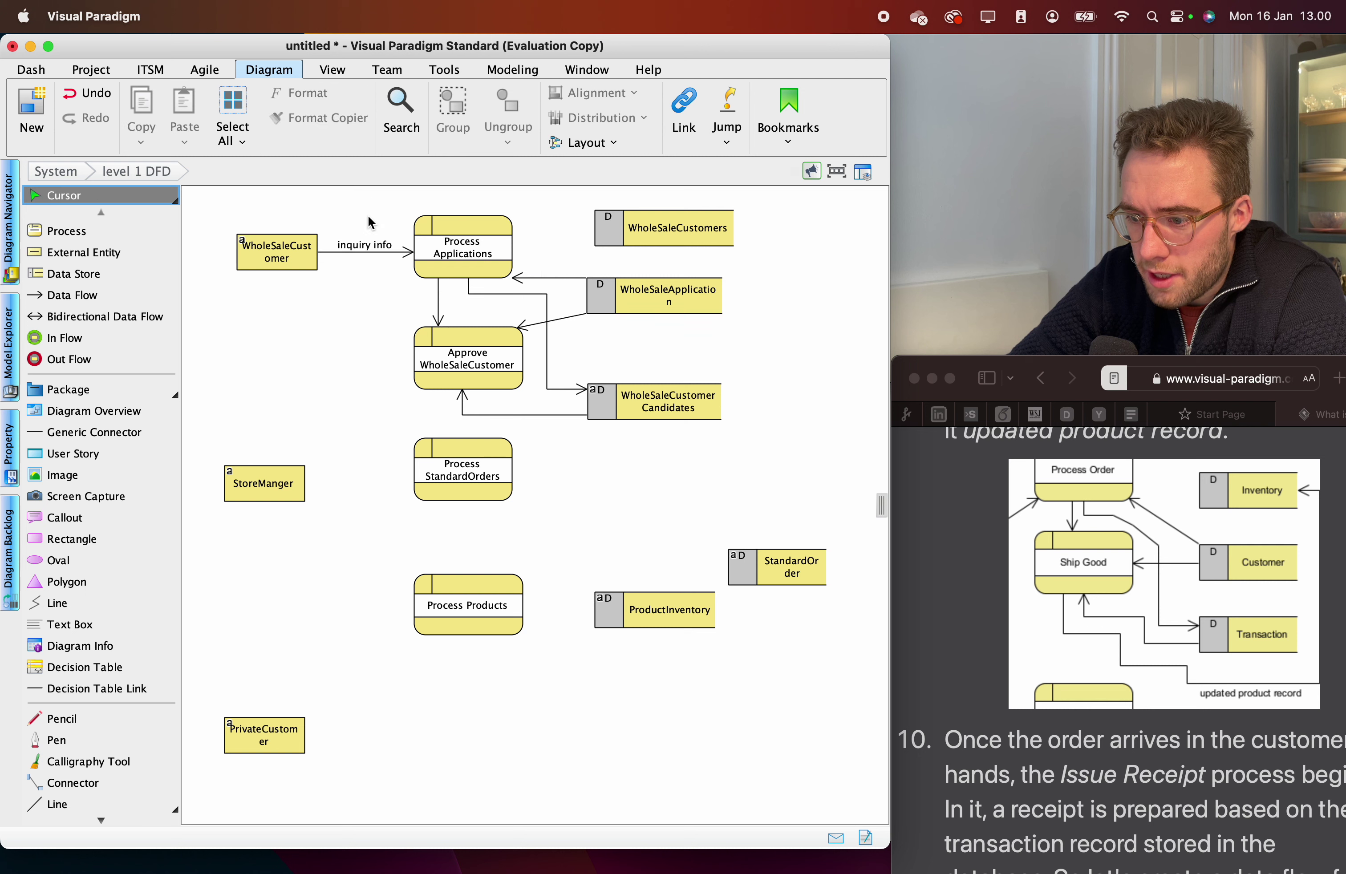
# Relabel the data flow from WholeSaleCustomer to Process Applications as Applications info, reusing the word Applications from the process name.
pyautogui.click(454, 250)
pyautogui.click(453, 249)
pyautogui.doubleClick(465, 246)
pyautogui.press('super+c')
pyautogui.click(357, 246)
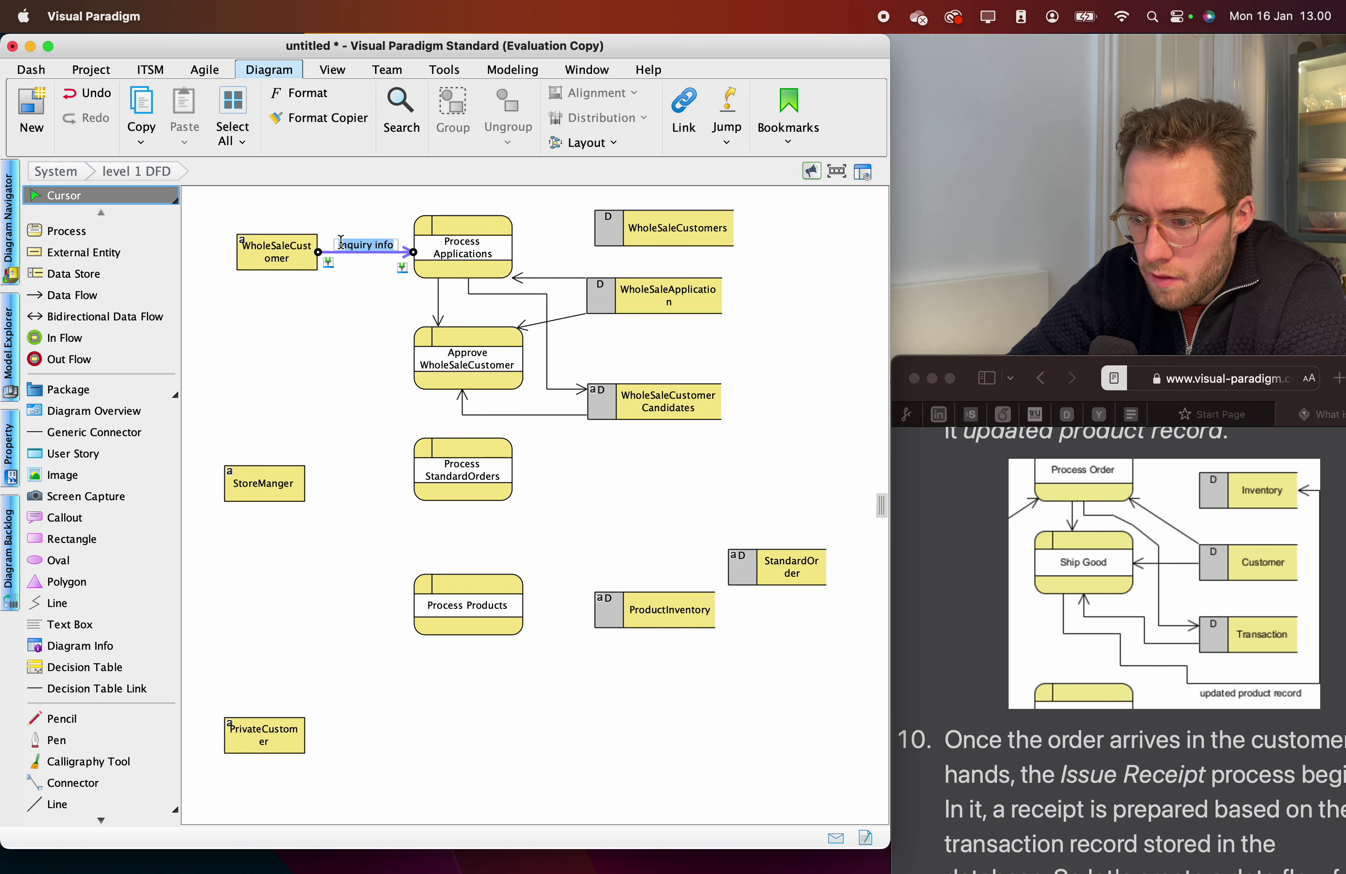
pyautogui.doubleClick(357, 245)
pyautogui.press('super+v')
pyautogui.click(344, 215)
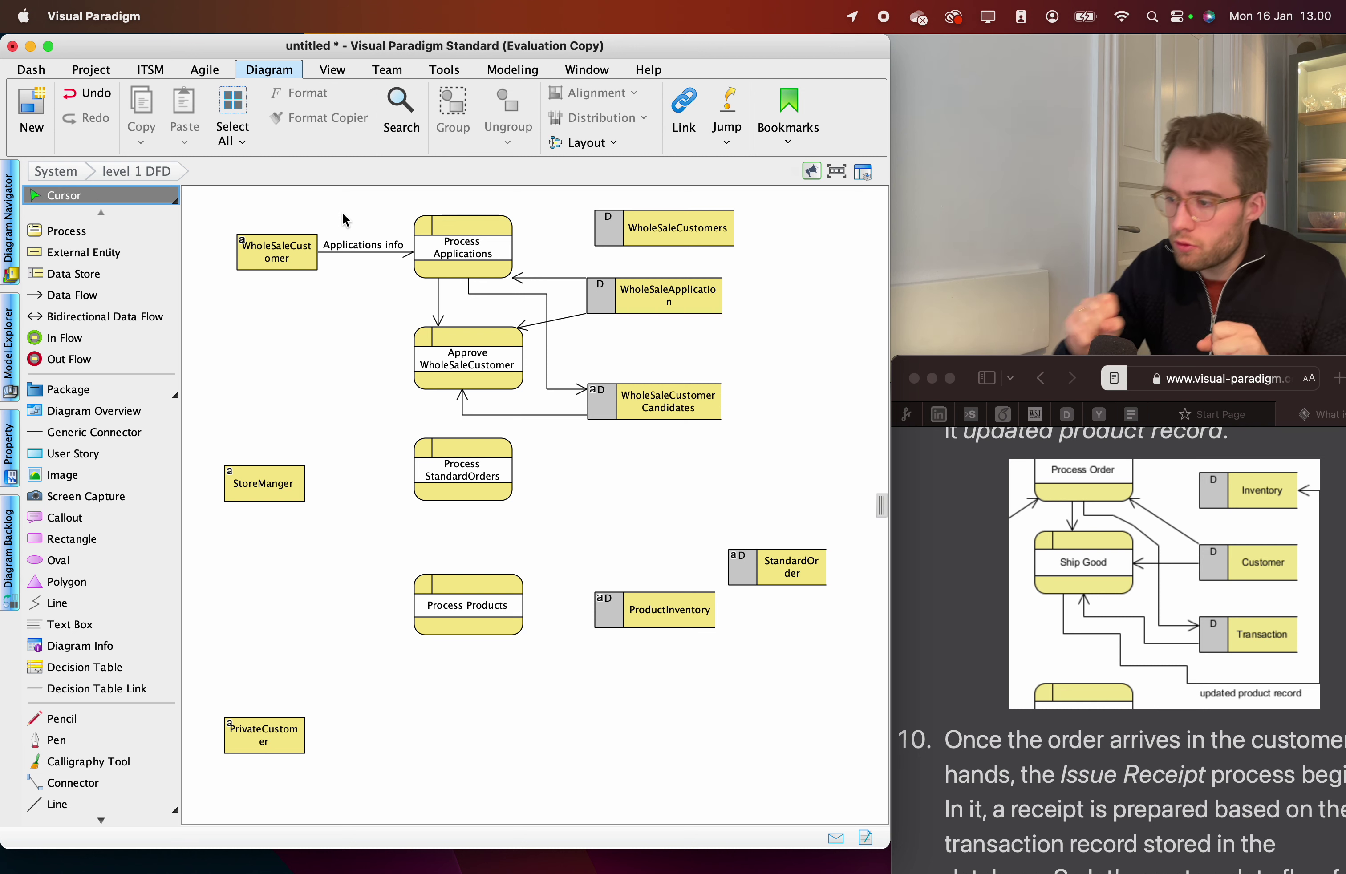
# Shift the WholeSaleCustomer external entity slightly left to give the Applications info flow more room.
pyautogui.moveTo(283, 253); pyautogui.dragTo(277, 252)
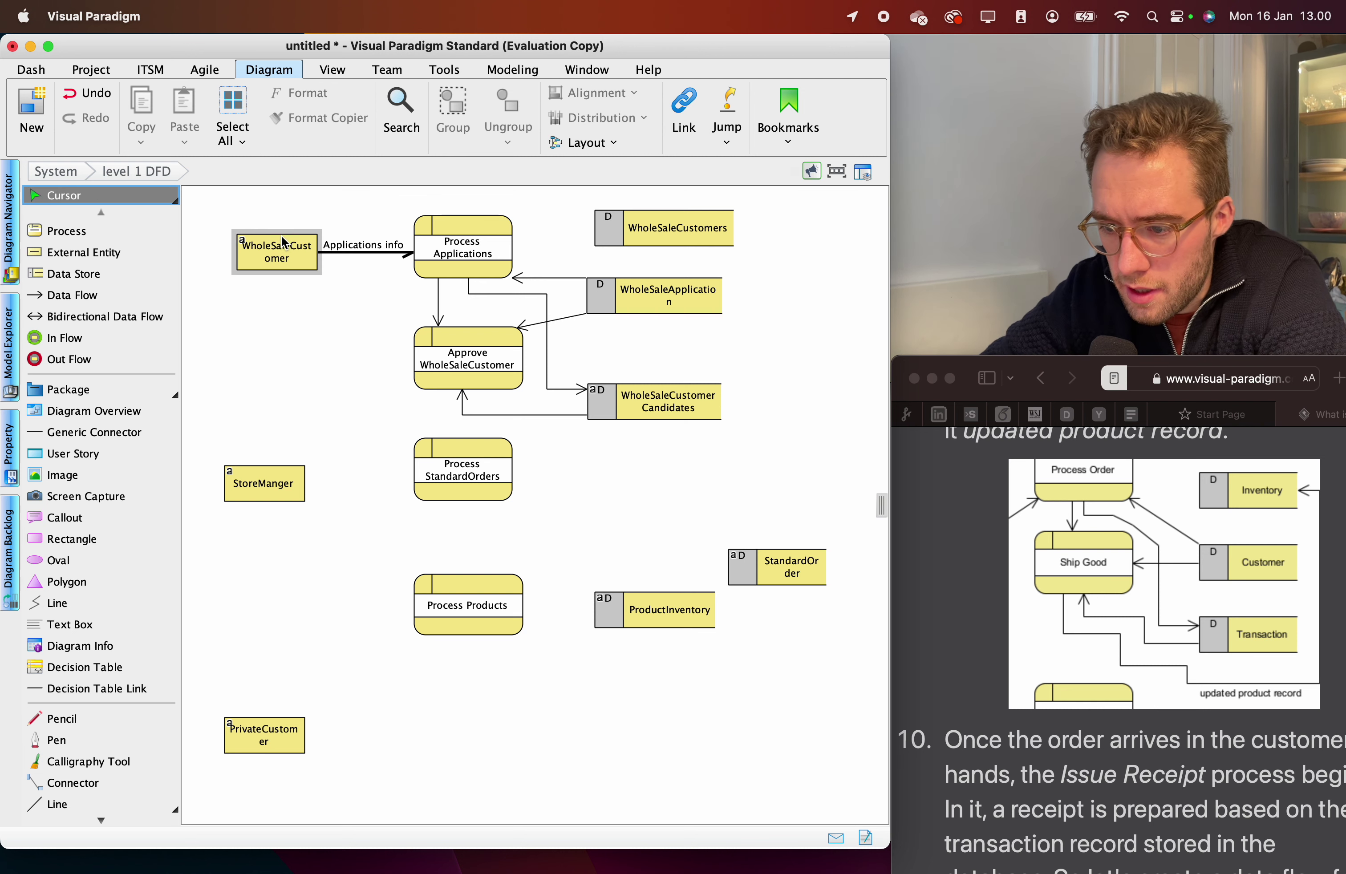
pyautogui.click(276, 208)
pyautogui.click(259, 254)
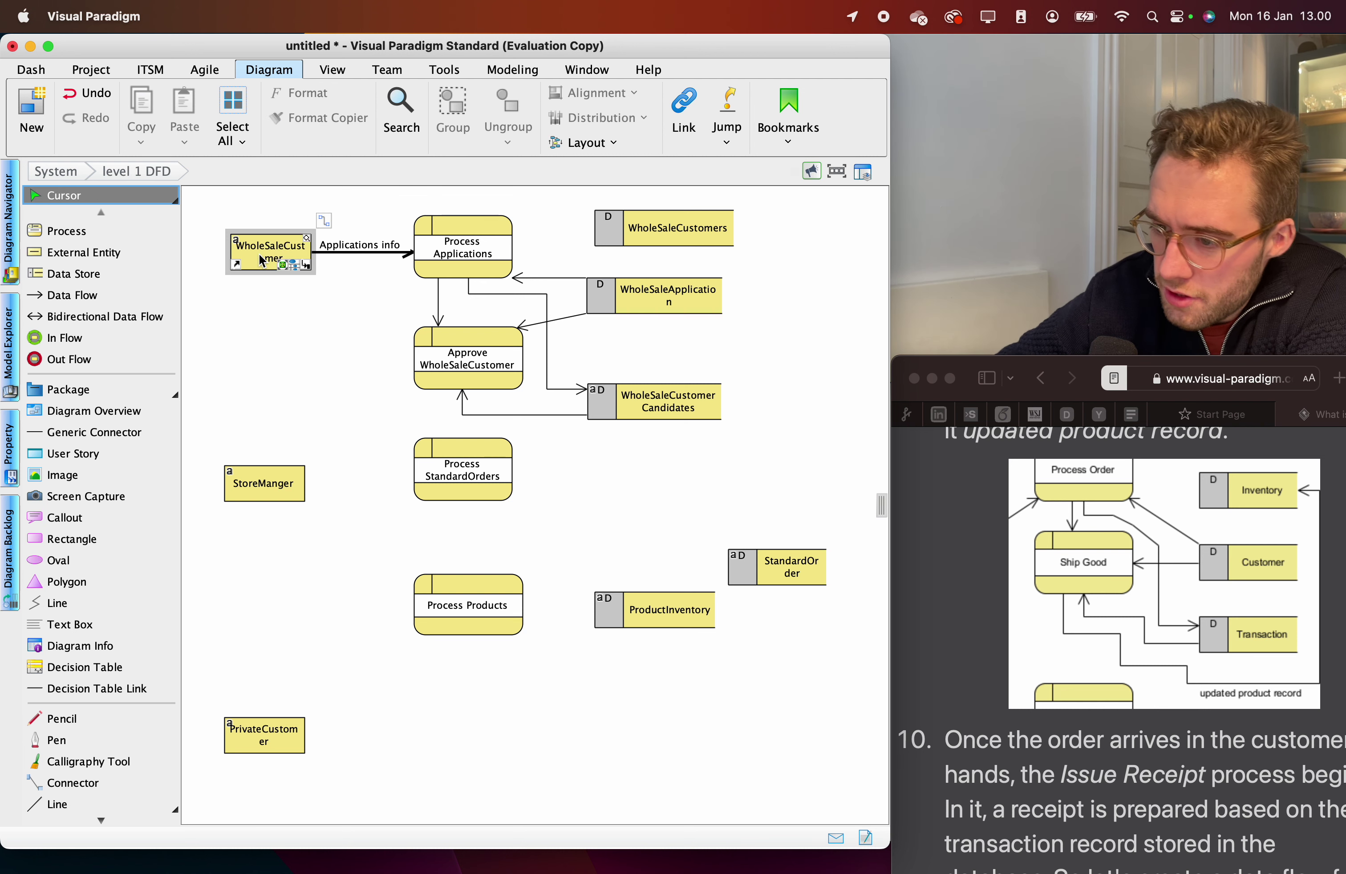
# Move the WholeSaleApplication data store slightly down and left so its flow to Approve WholeSaleCustomer runs horizontally.
pyautogui.click(461, 242)
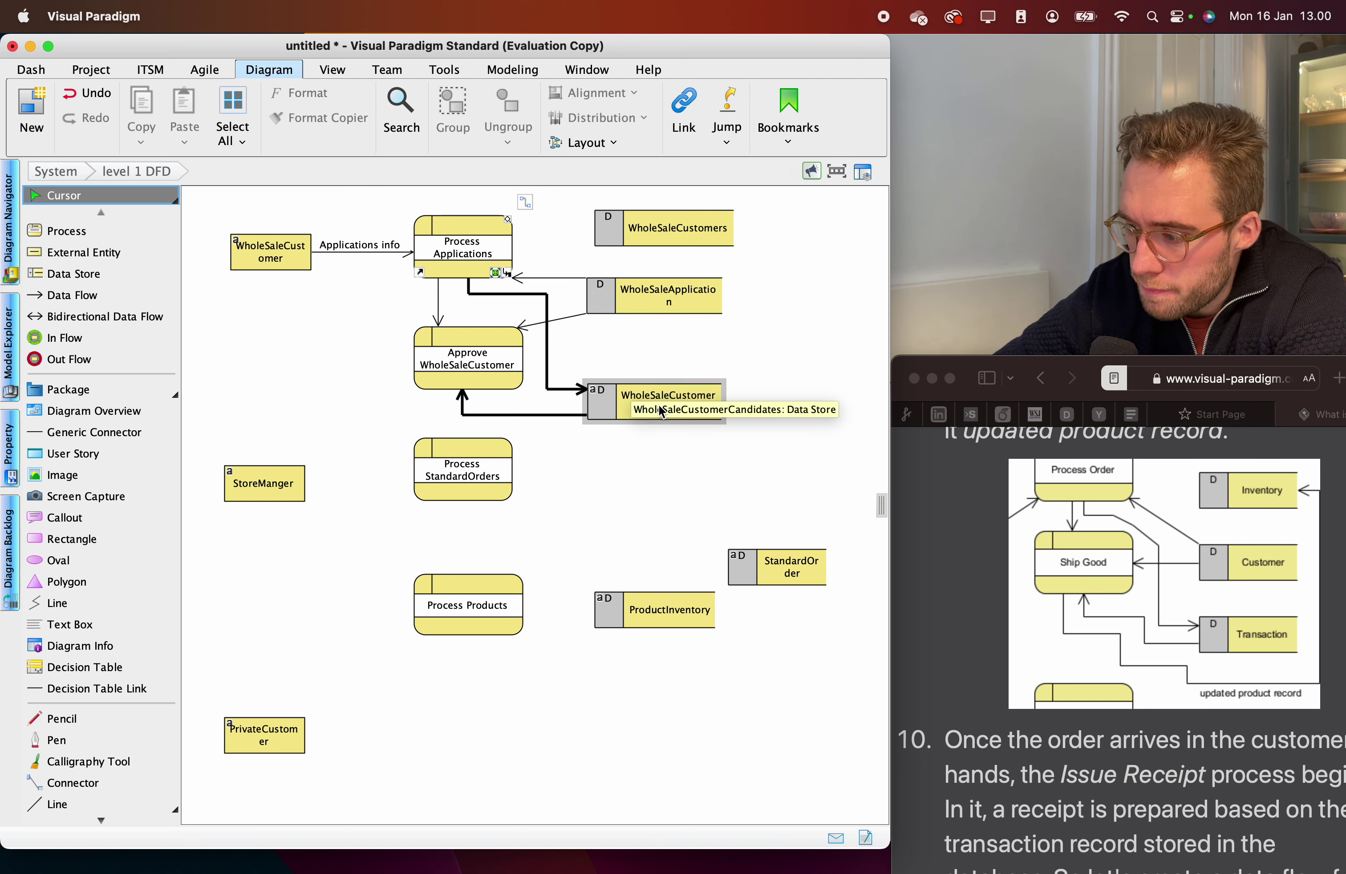
pyautogui.moveTo(656, 312); pyautogui.dragTo(654, 322)
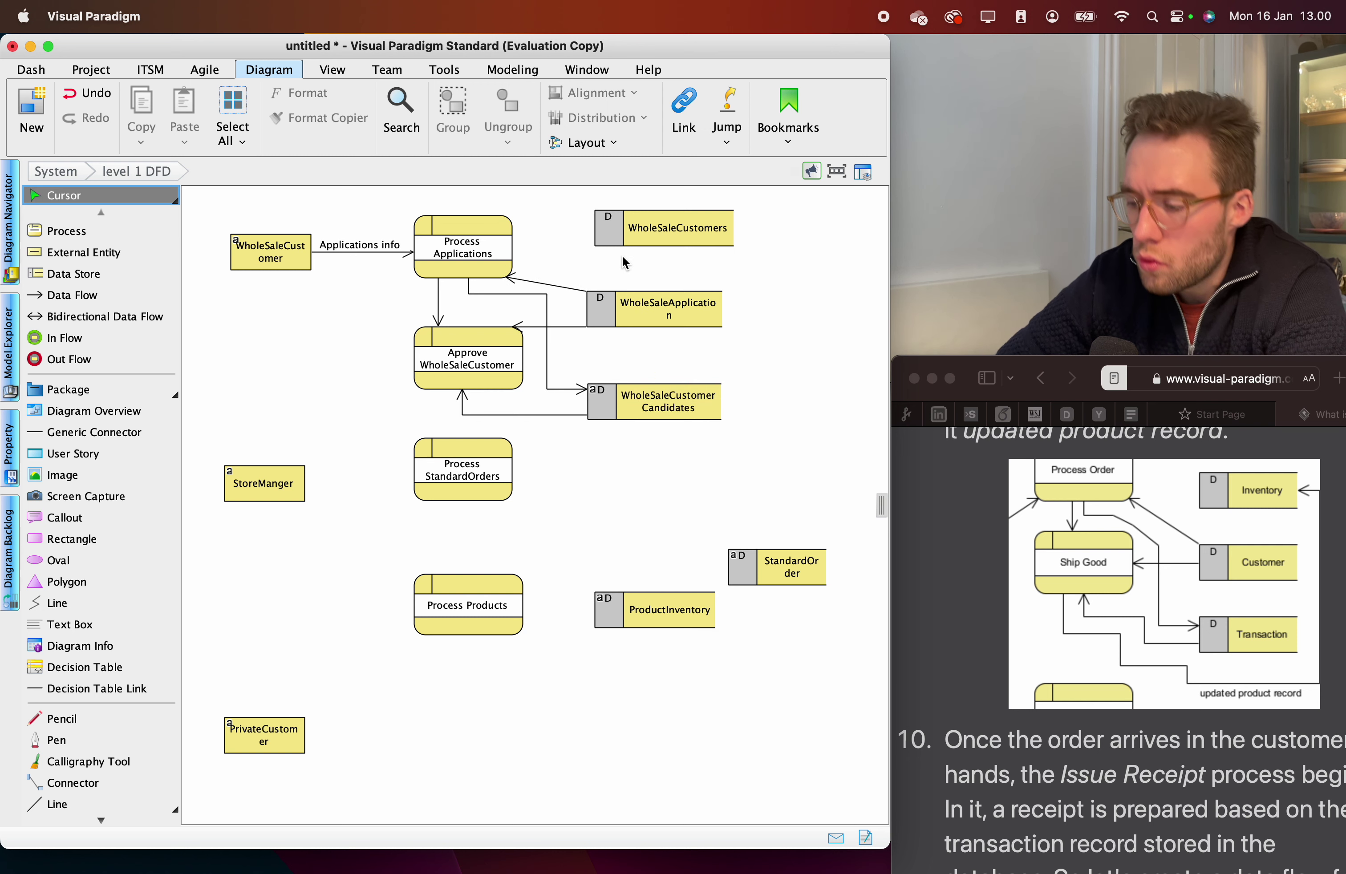
pyautogui.moveTo(486, 249); pyautogui.dragTo(485, 250)
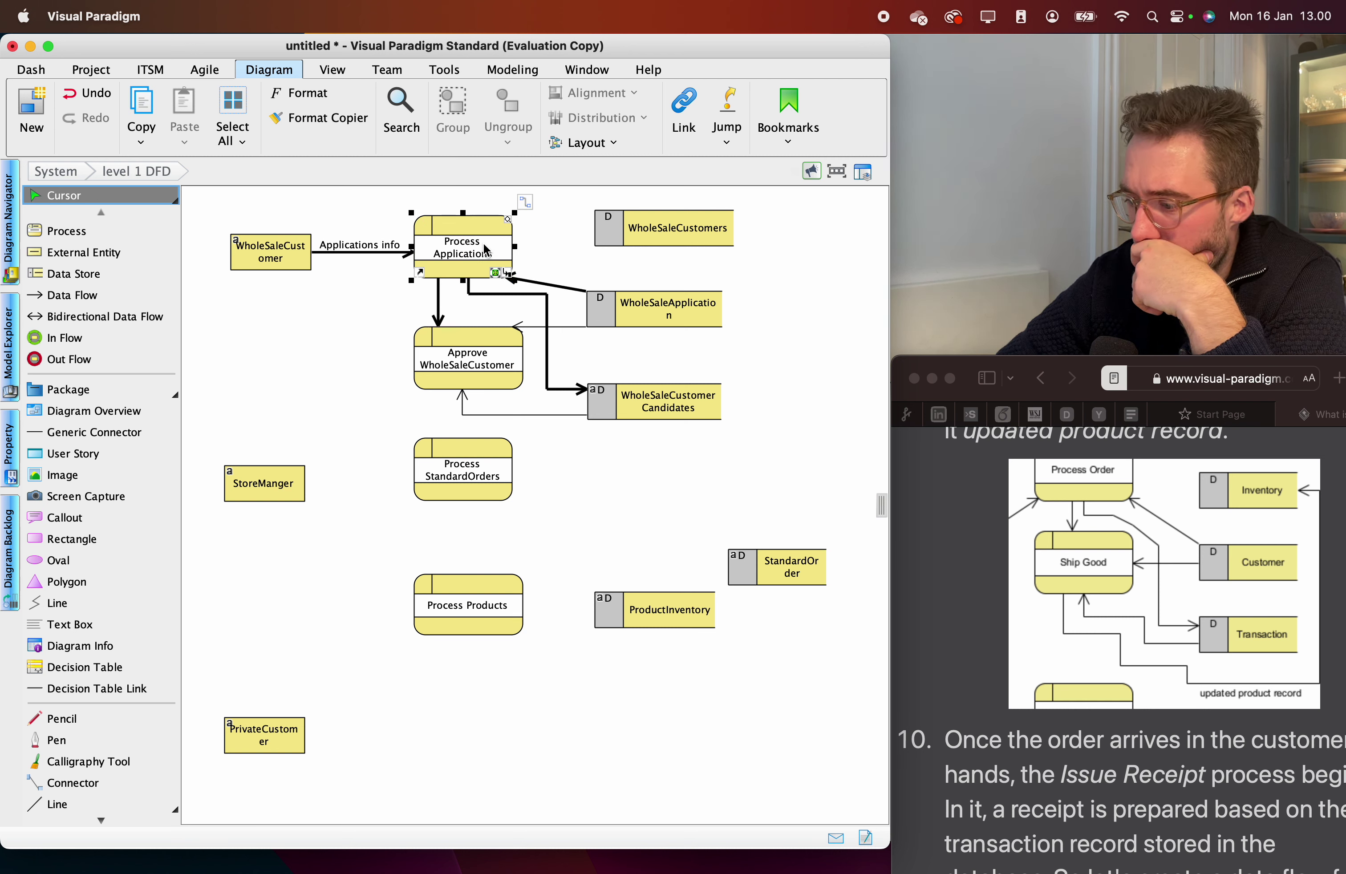
pyautogui.moveTo(650, 315); pyautogui.dragTo(646, 316)
pyautogui.click(613, 254)
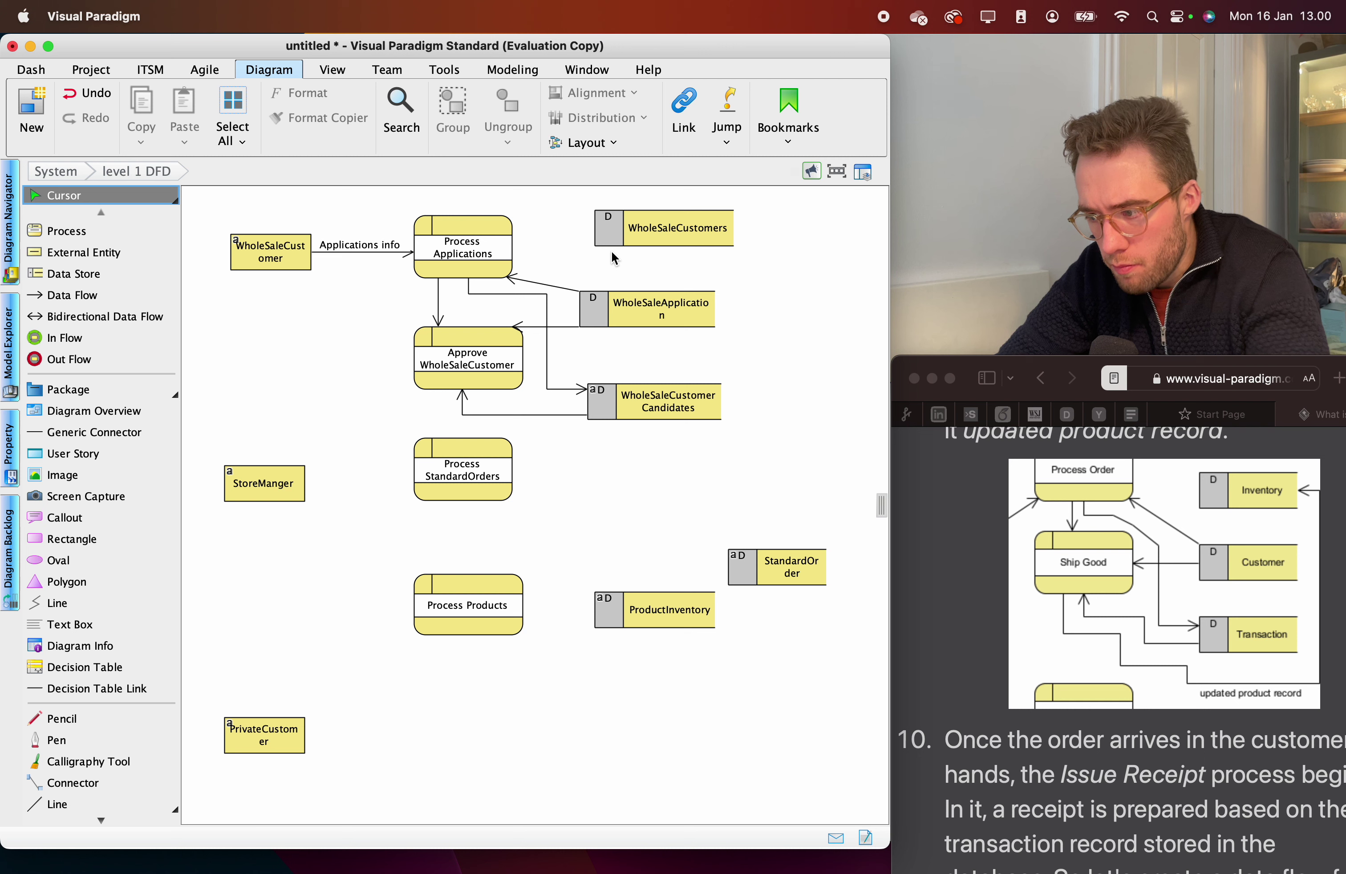
# Move the StoreManger external entity up beneath WholeSaleCustomer, beside the Approve WholeSaleCustomer process.
pyautogui.click(275, 256)
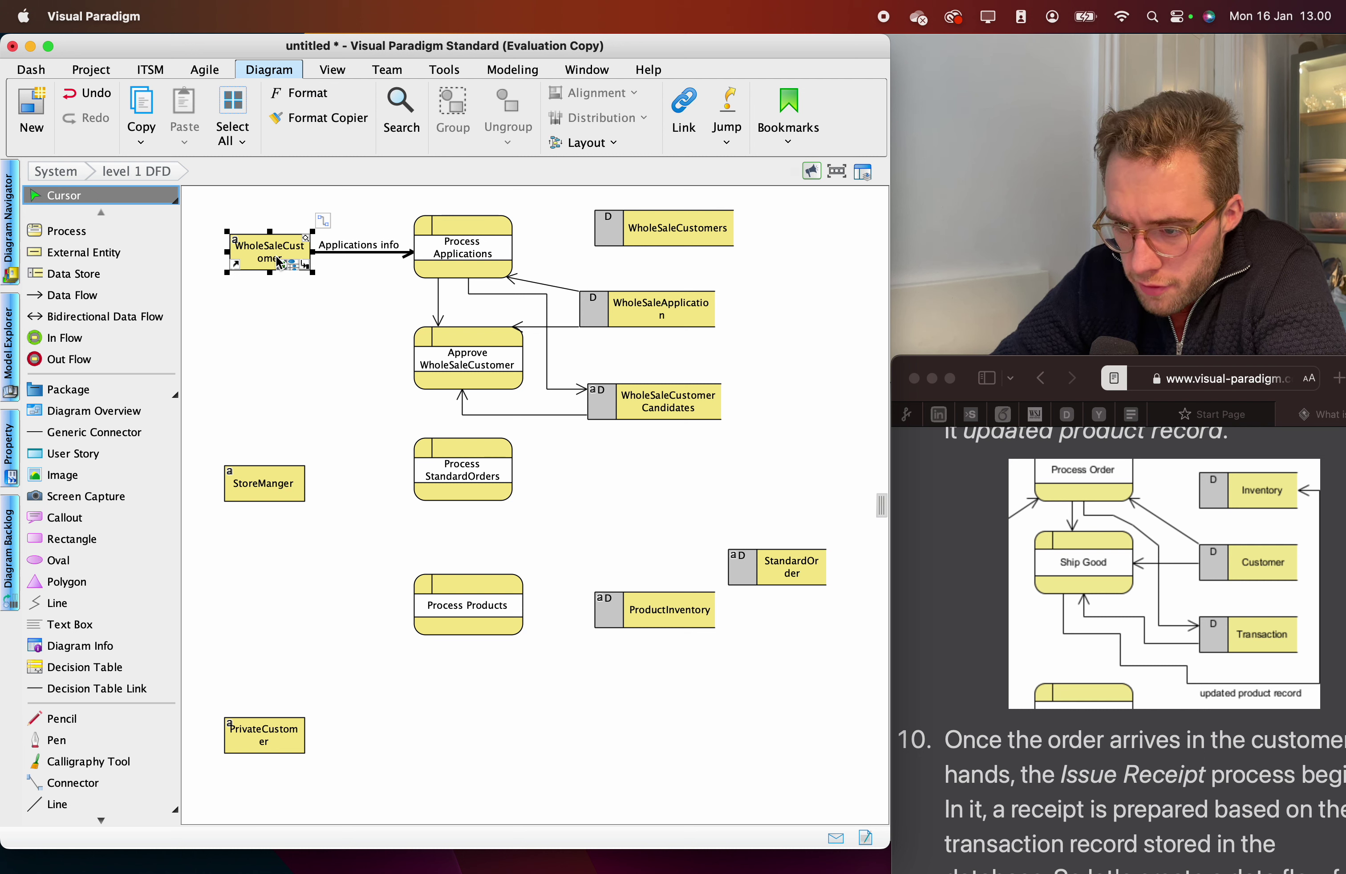
pyautogui.moveTo(258, 477); pyautogui.dragTo(259, 367)
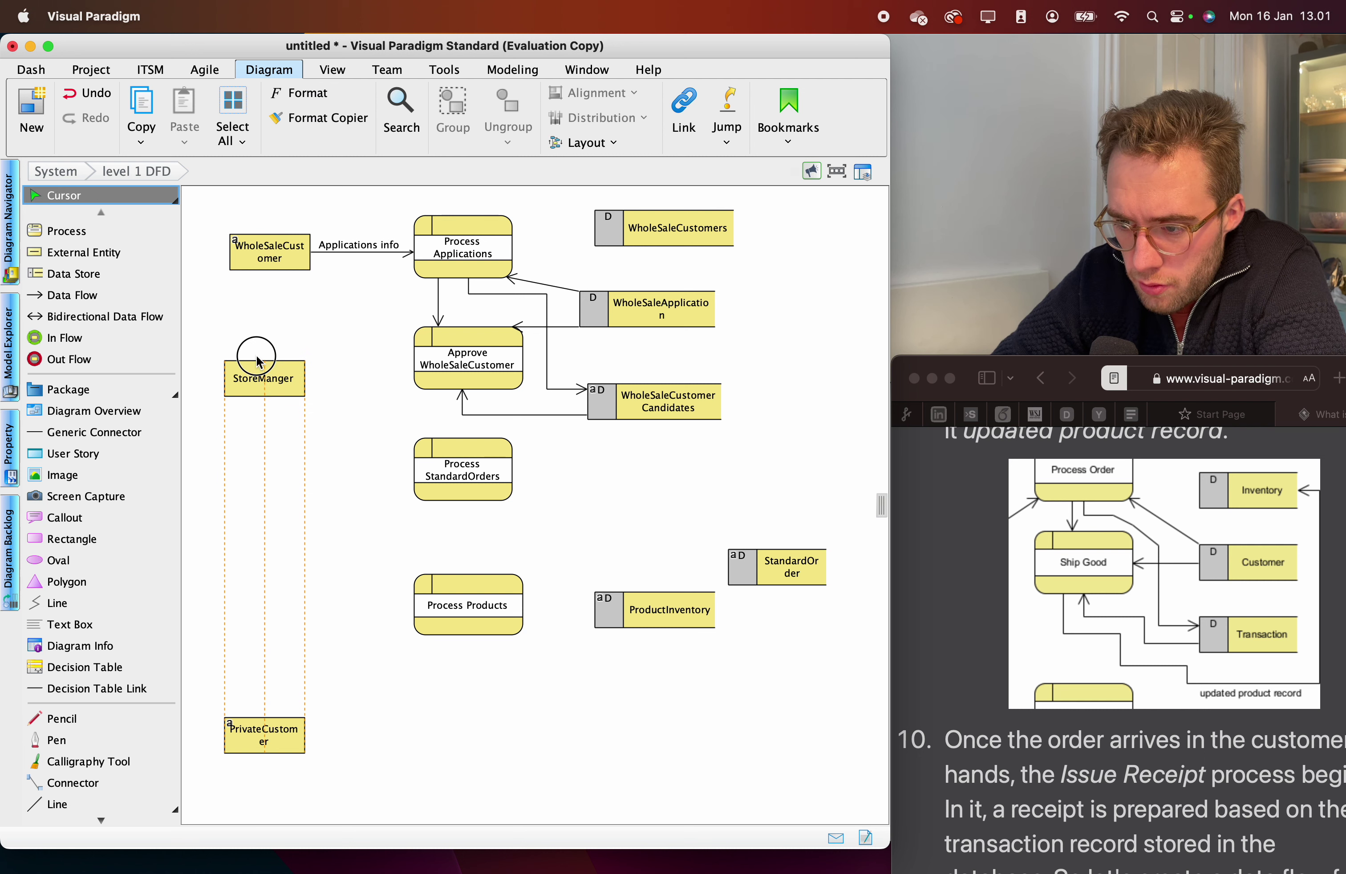
pyautogui.click(313, 252)
pyautogui.moveTo(312, 255); pyautogui.dragTo(286, 372)
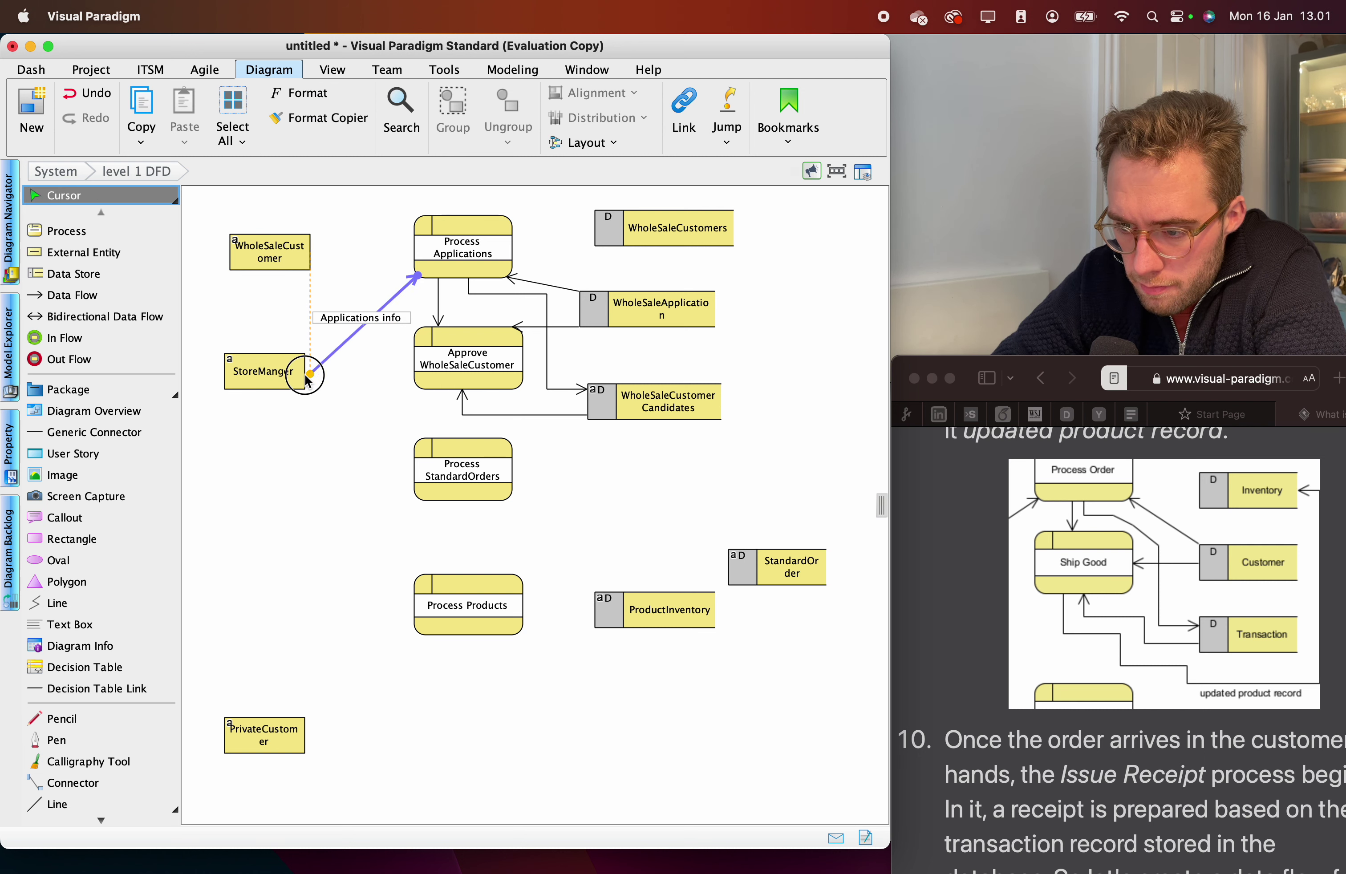
pyautogui.moveTo(284, 264); pyautogui.dragTo(267, 520)
pyautogui.moveTo(299, 380); pyautogui.dragTo(299, 256)
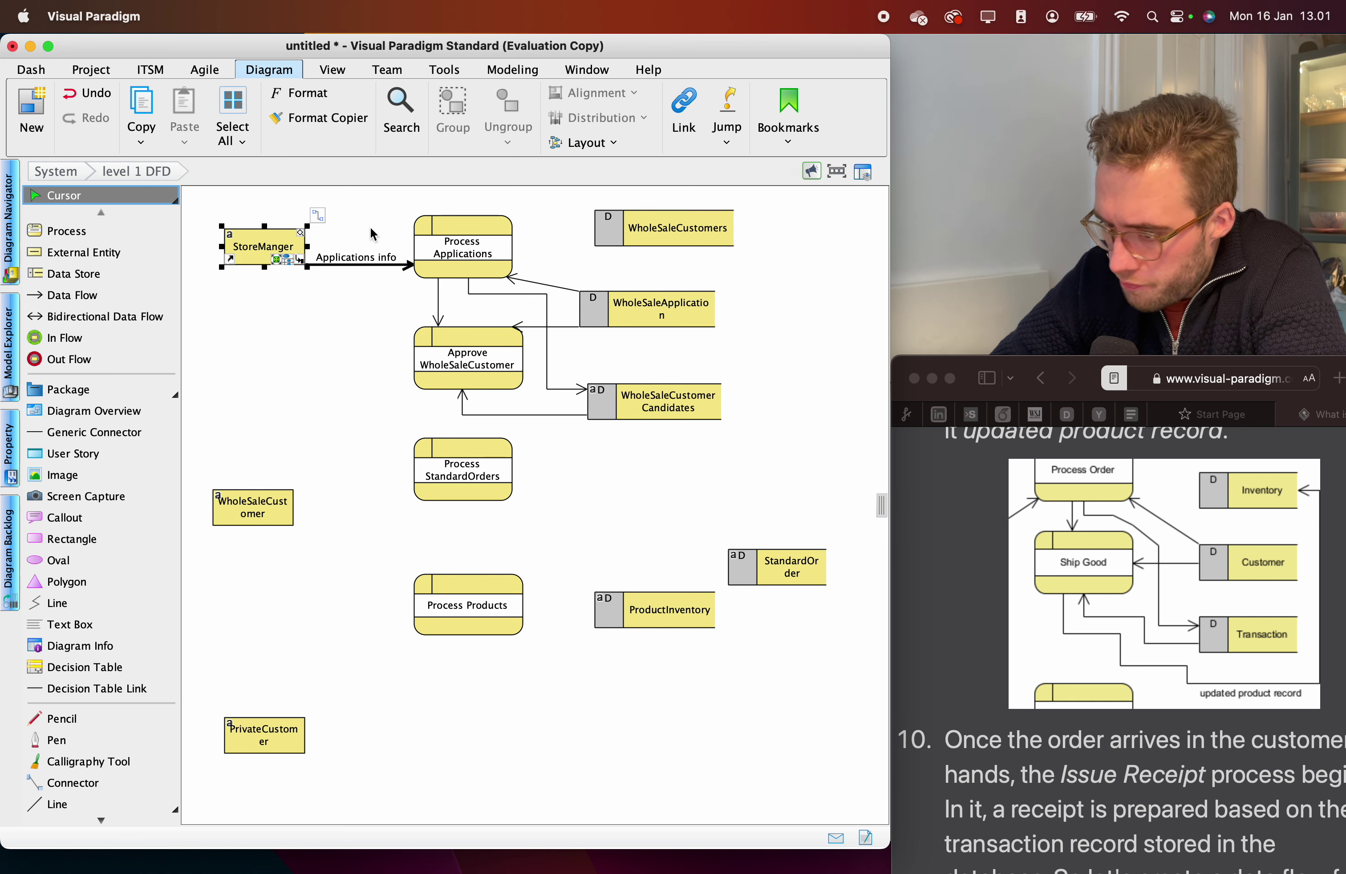
pyautogui.click(338, 241)
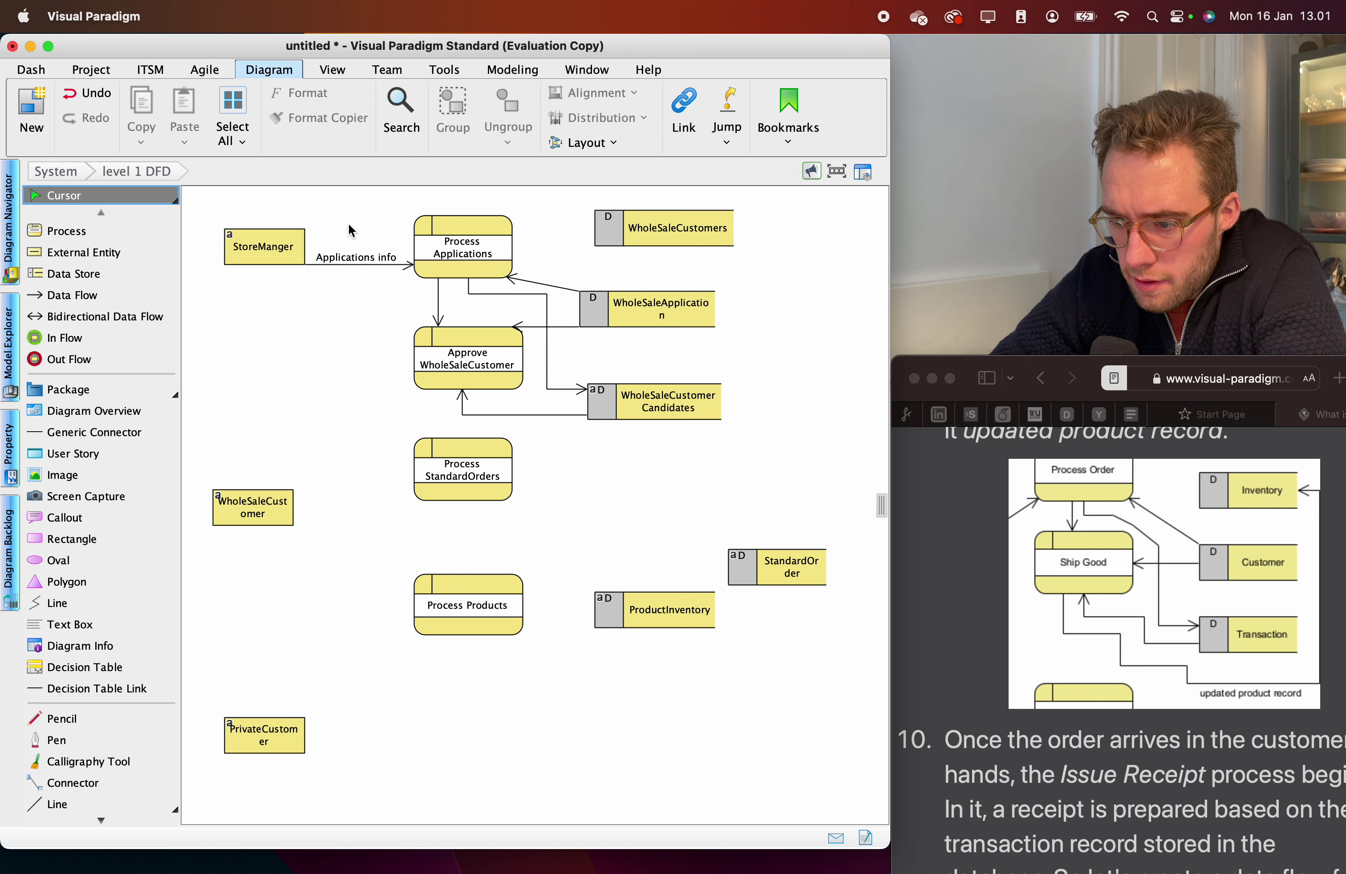
pyautogui.click(353, 260)
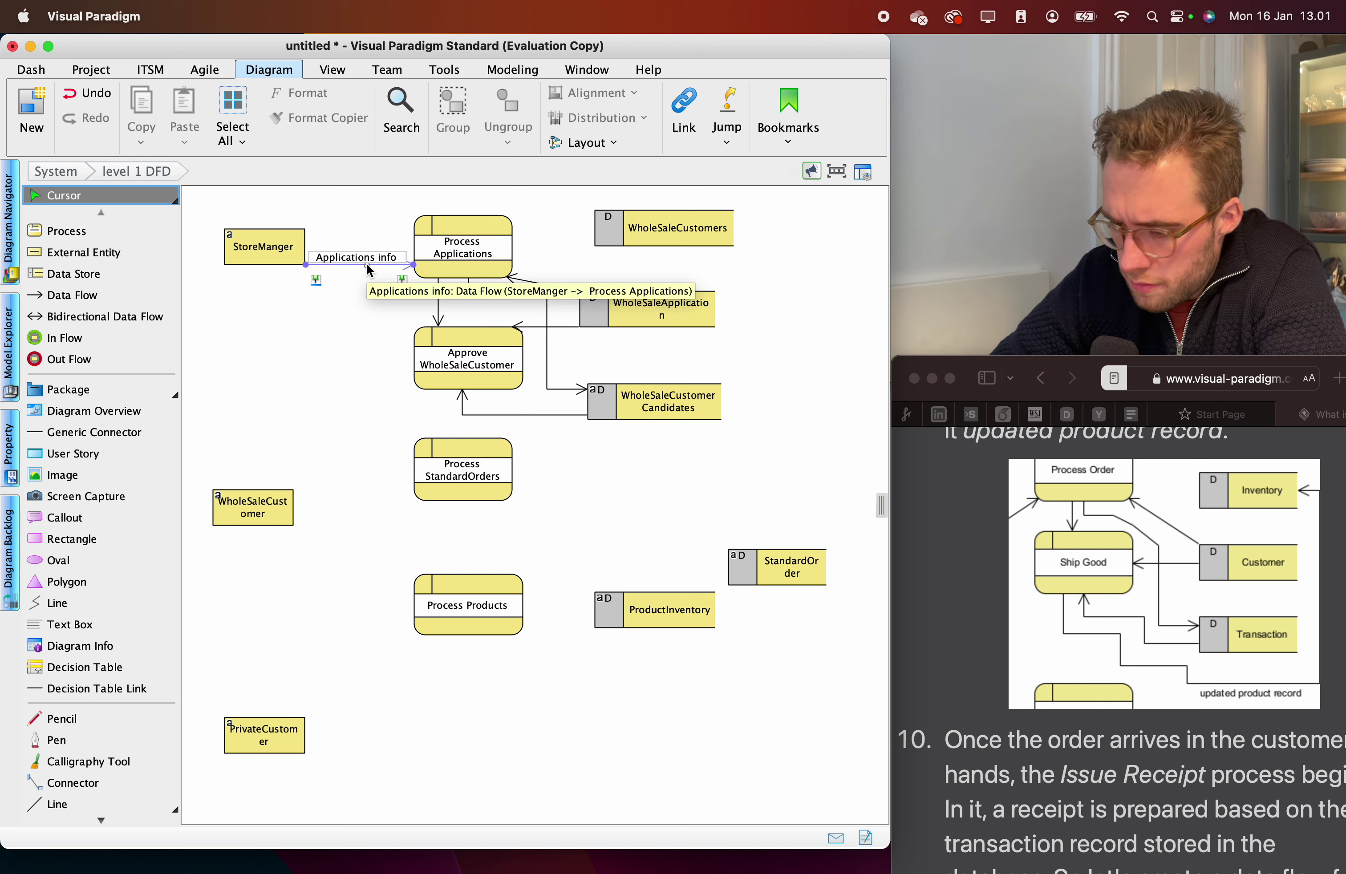
pyautogui.moveTo(265, 244); pyautogui.dragTo(264, 332)
pyautogui.moveTo(253, 502); pyautogui.dragTo(272, 228)
pyautogui.moveTo(304, 319); pyautogui.dragTo(310, 235)
pyautogui.click(273, 284)
pyautogui.press('super+z')
pyautogui.click(311, 314)
pyautogui.moveTo(307, 314); pyautogui.dragTo(300, 276)
pyautogui.press('super+z')
pyautogui.press('super+z')
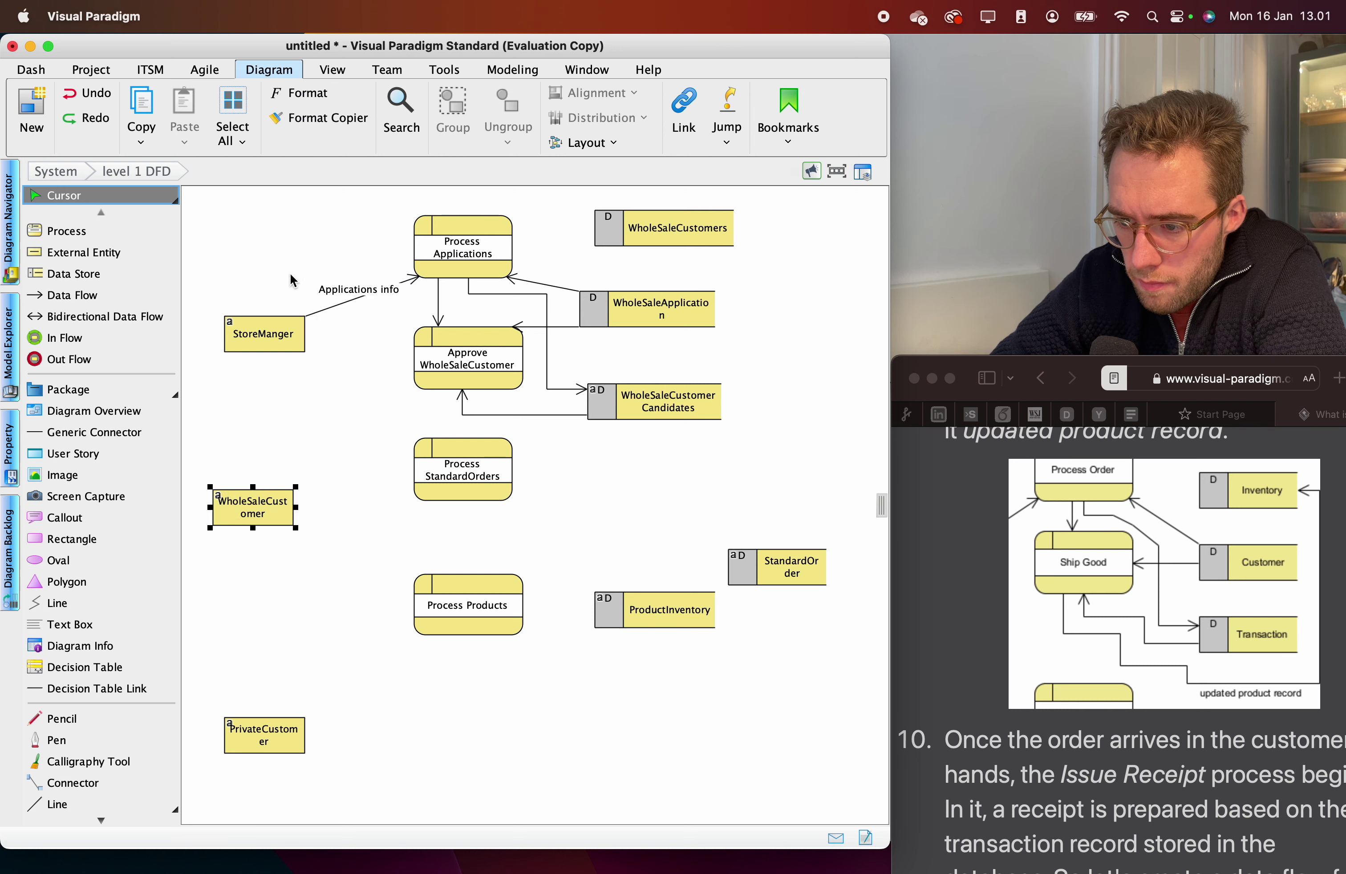
pyautogui.press('super+z')
pyautogui.press('super+z')
pyautogui.press('super+z')
pyautogui.press('super+shift+z')
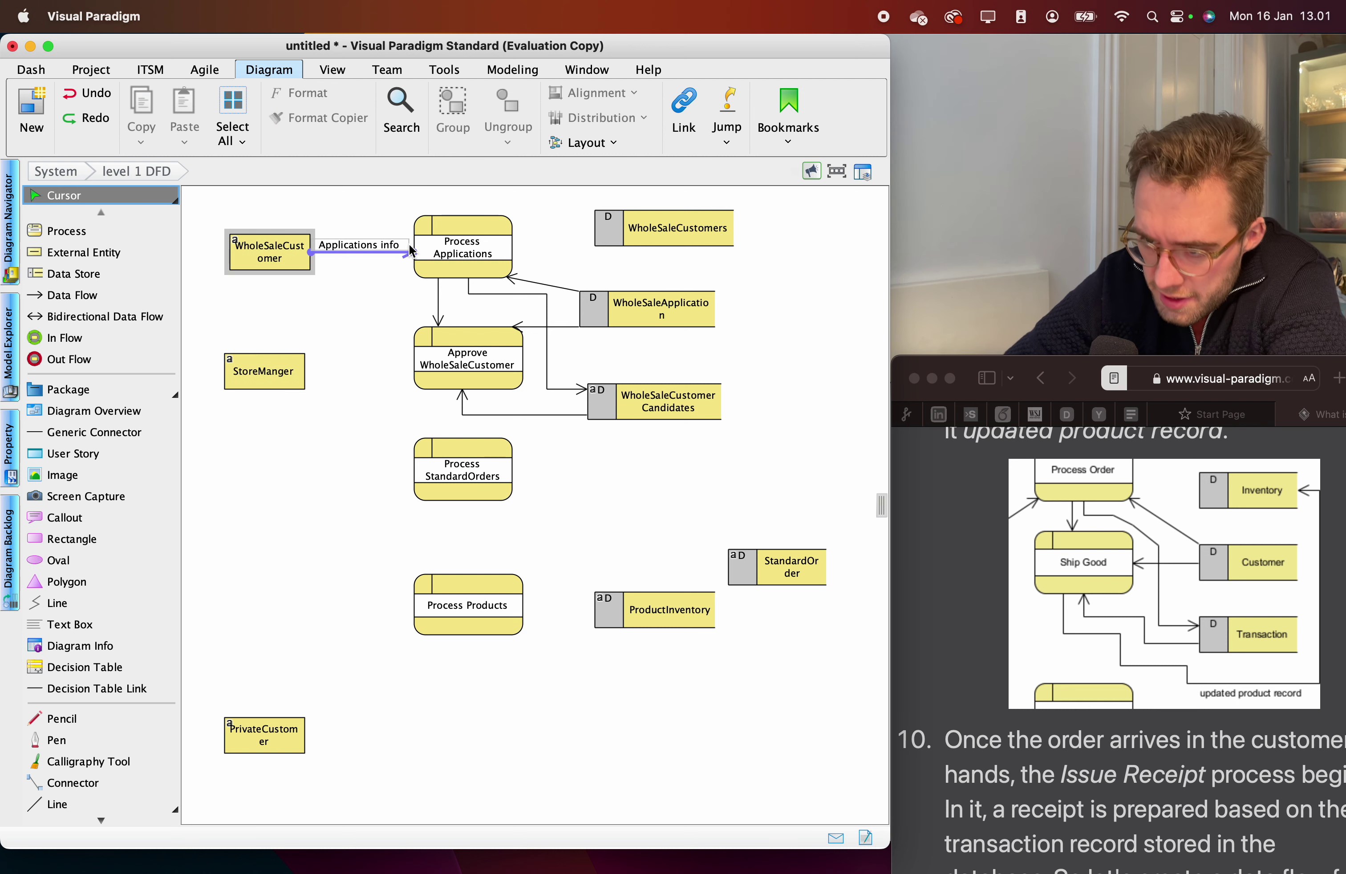
# Nudge StoreManger up and draw a data flow from it to the Approve WholeSaleCustomer process.
pyautogui.click(421, 245)
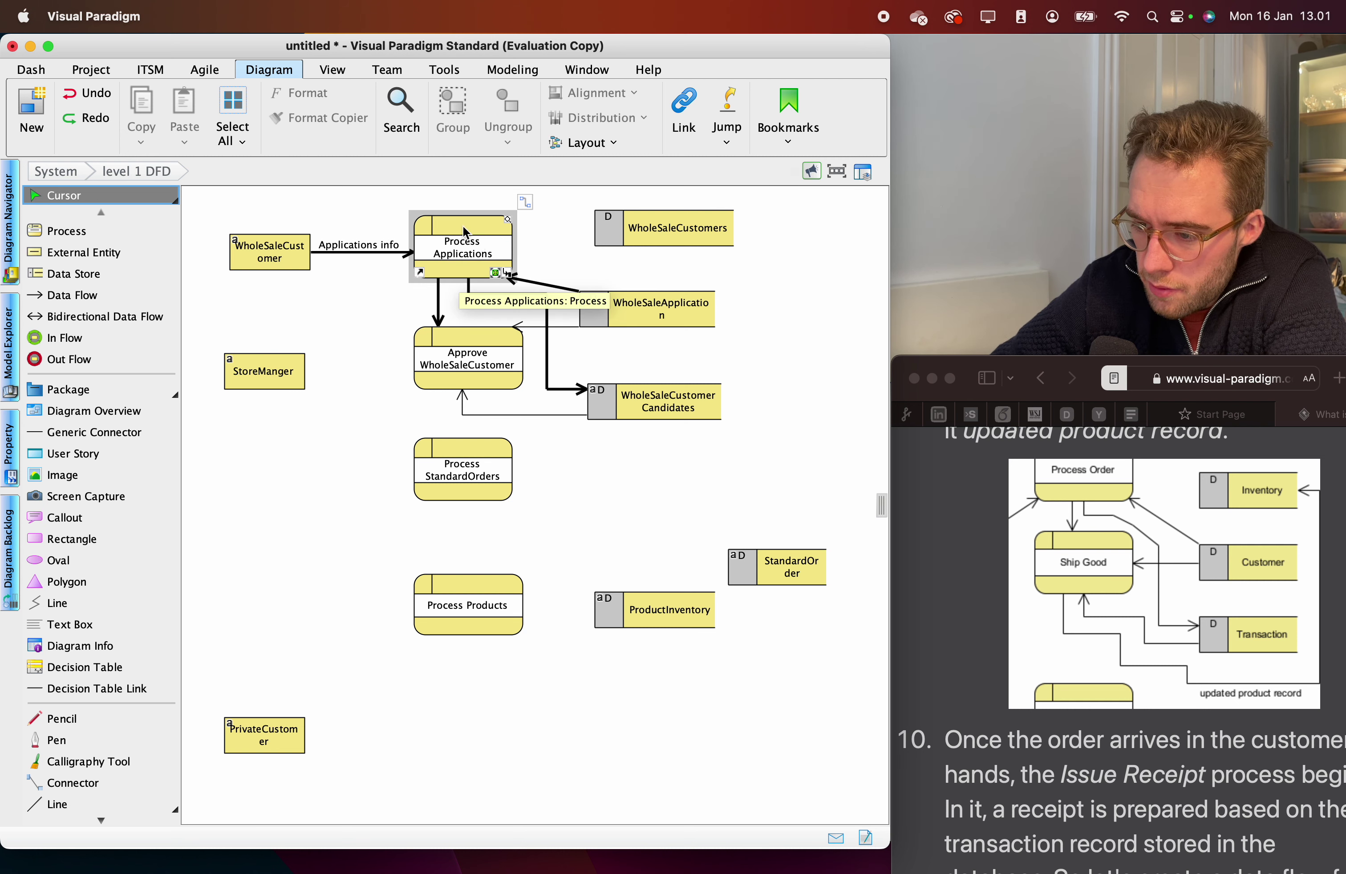
pyautogui.moveTo(256, 375); pyautogui.dragTo(252, 369)
pyautogui.moveTo(312, 326); pyautogui.dragTo(419, 358)
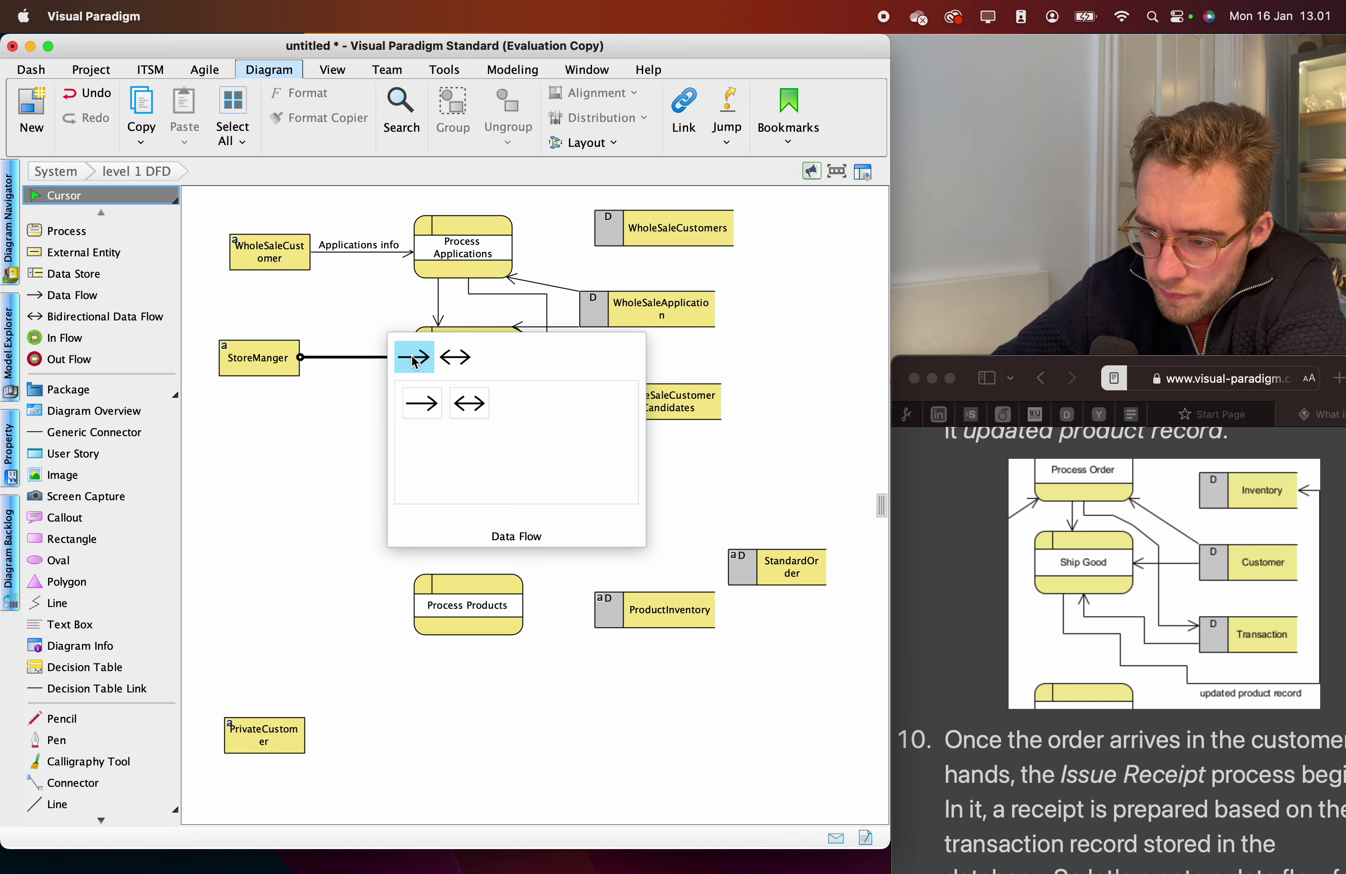
pyautogui.click(413, 356)
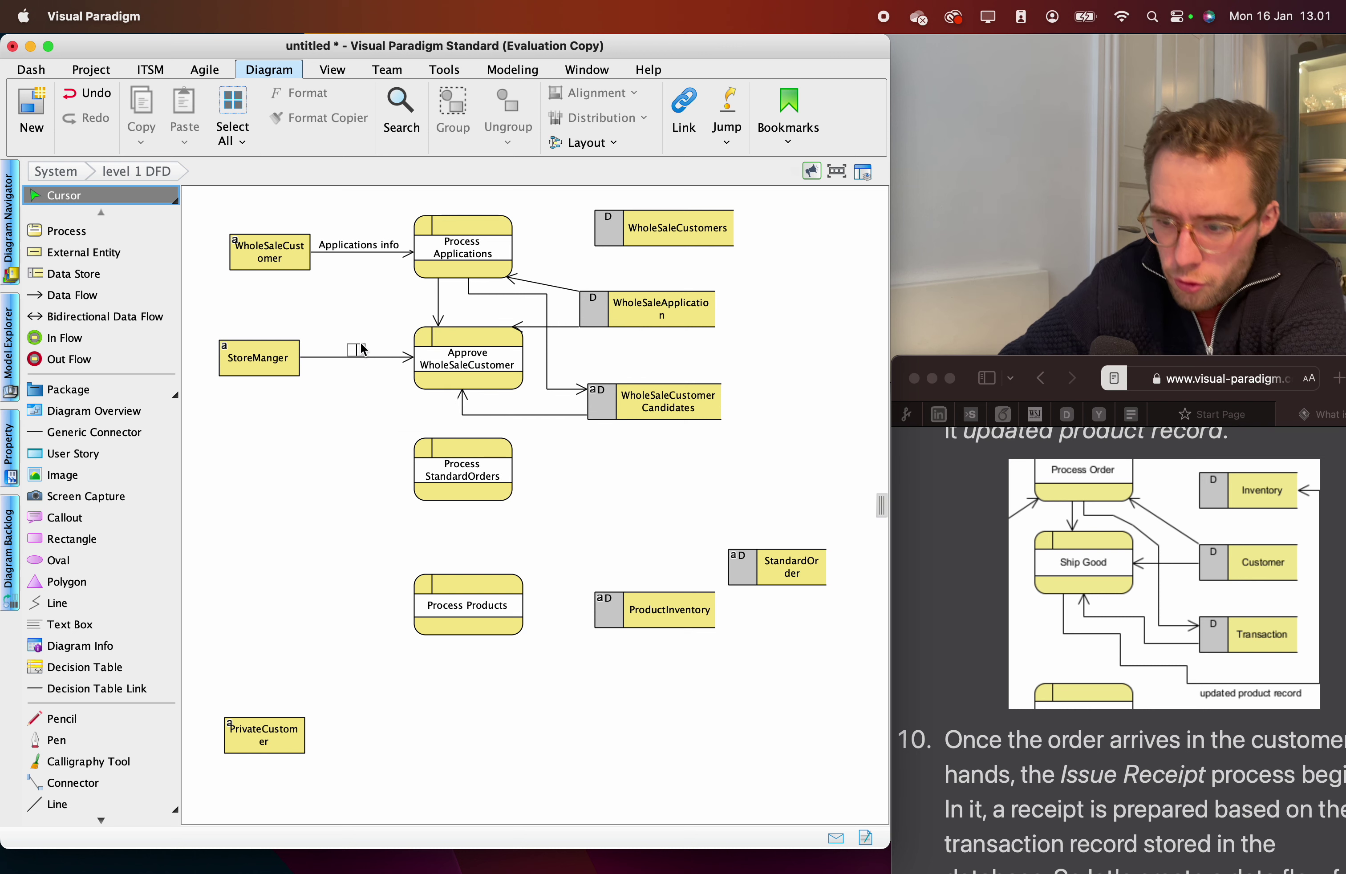
pyautogui.click(355, 343)
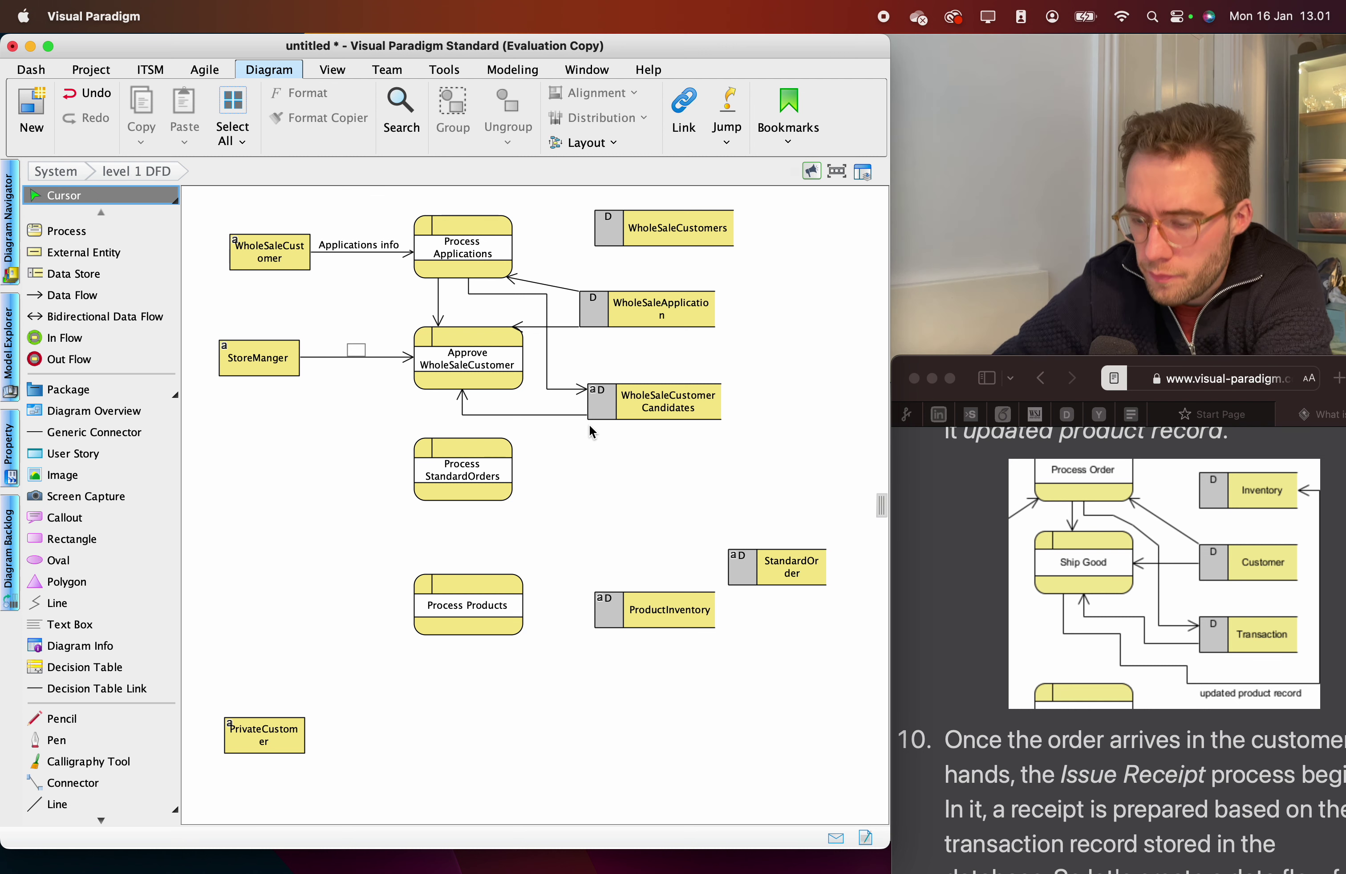
pyautogui.write('Chec')
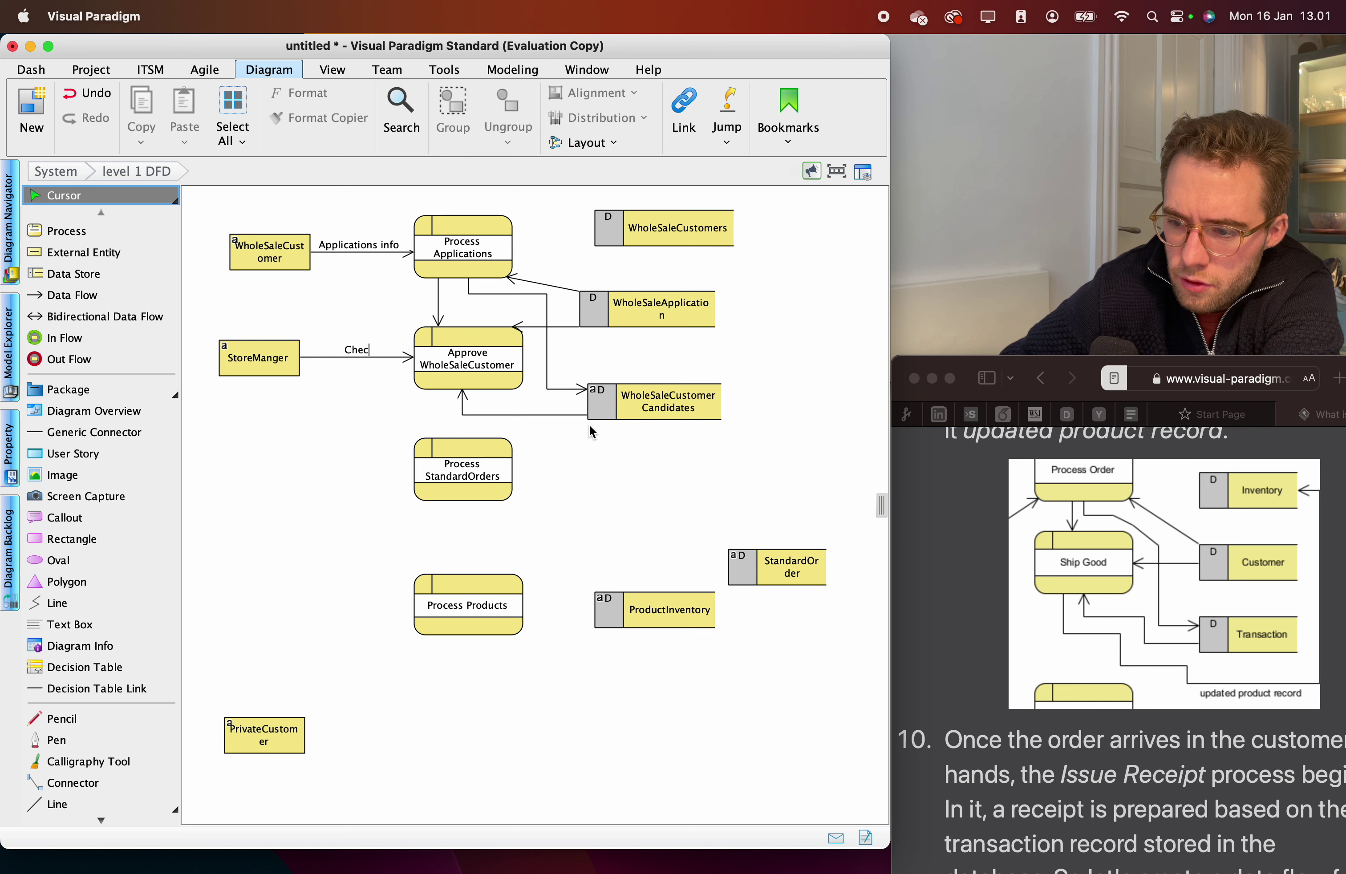
pyautogui.write('k k')
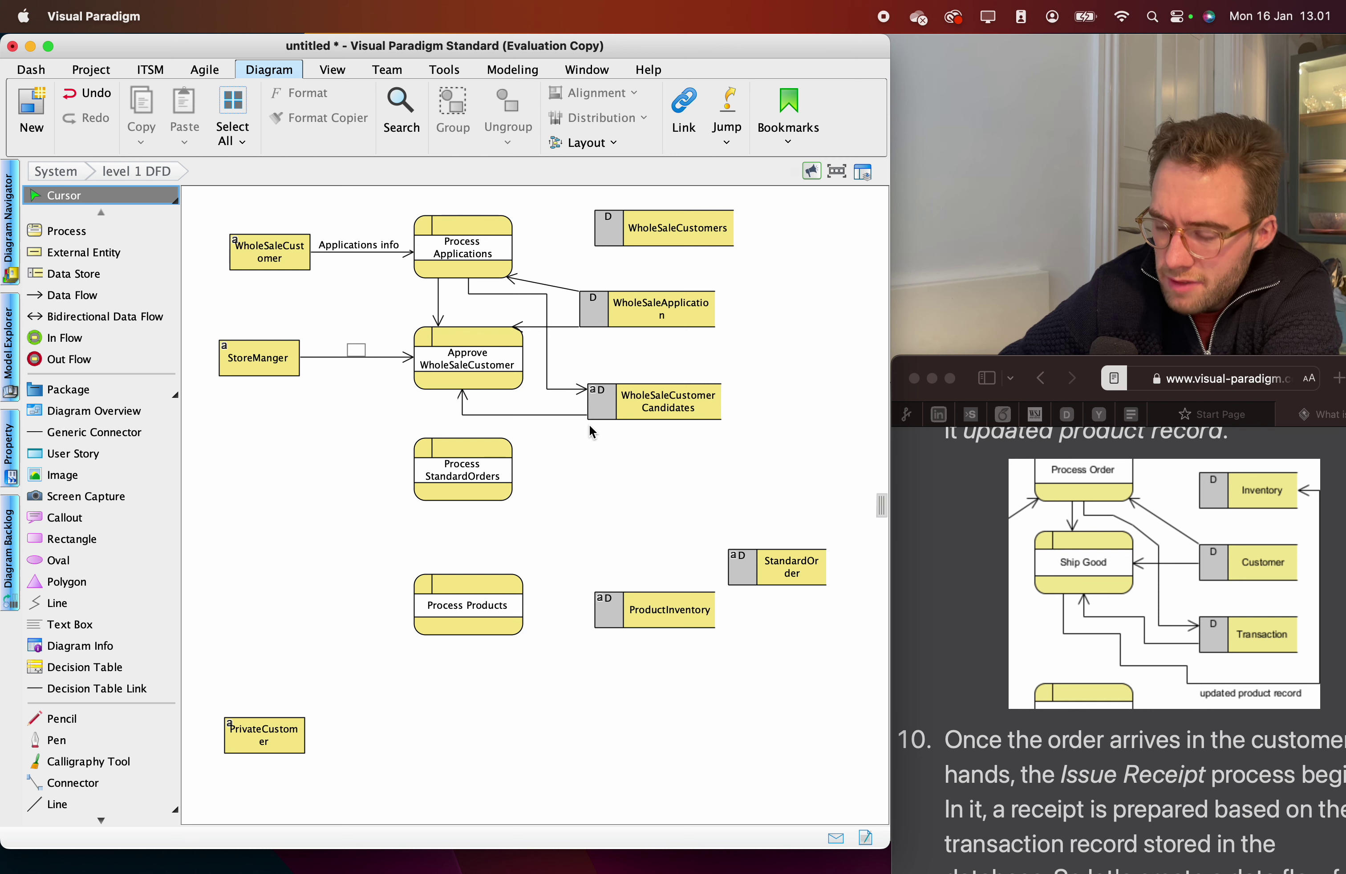
# Align StoreManger directly beneath WholeSaleCustomer and lower the WholeSaleApplication data store slightly.
pyautogui.moveTo(252, 367); pyautogui.dragTo(263, 366)
pyautogui.click(271, 321)
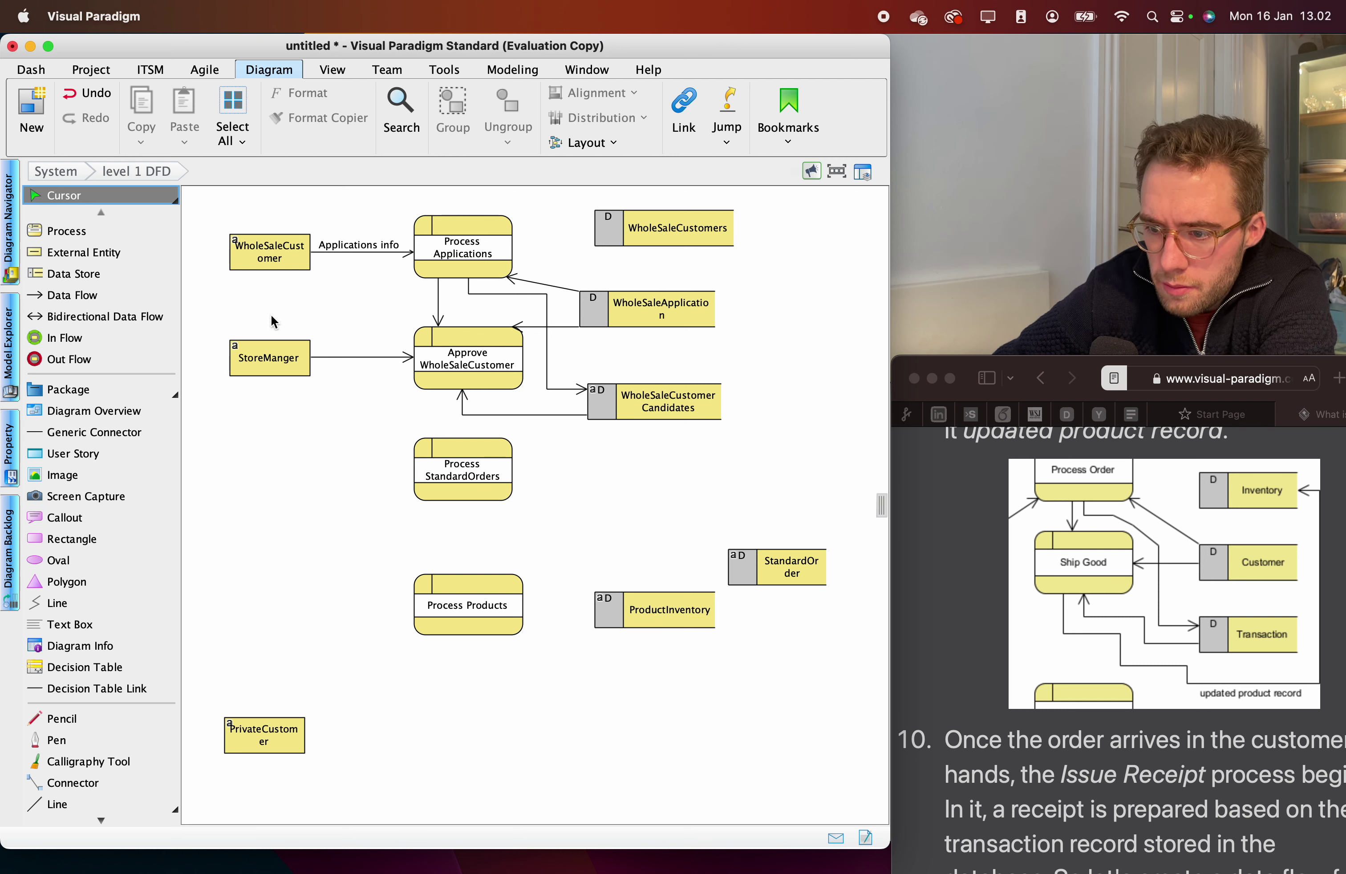
pyautogui.click(359, 356)
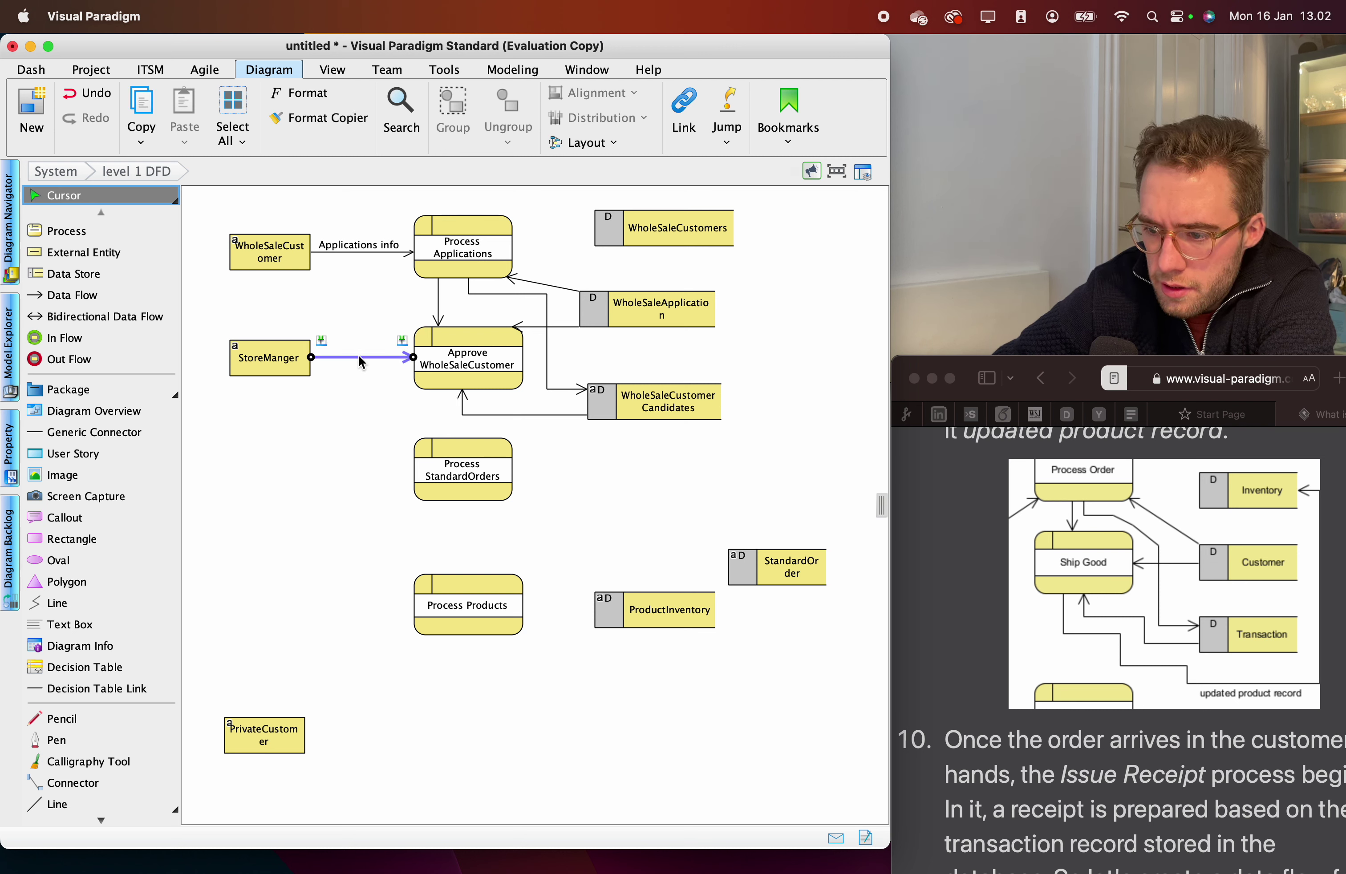
pyautogui.click(355, 327)
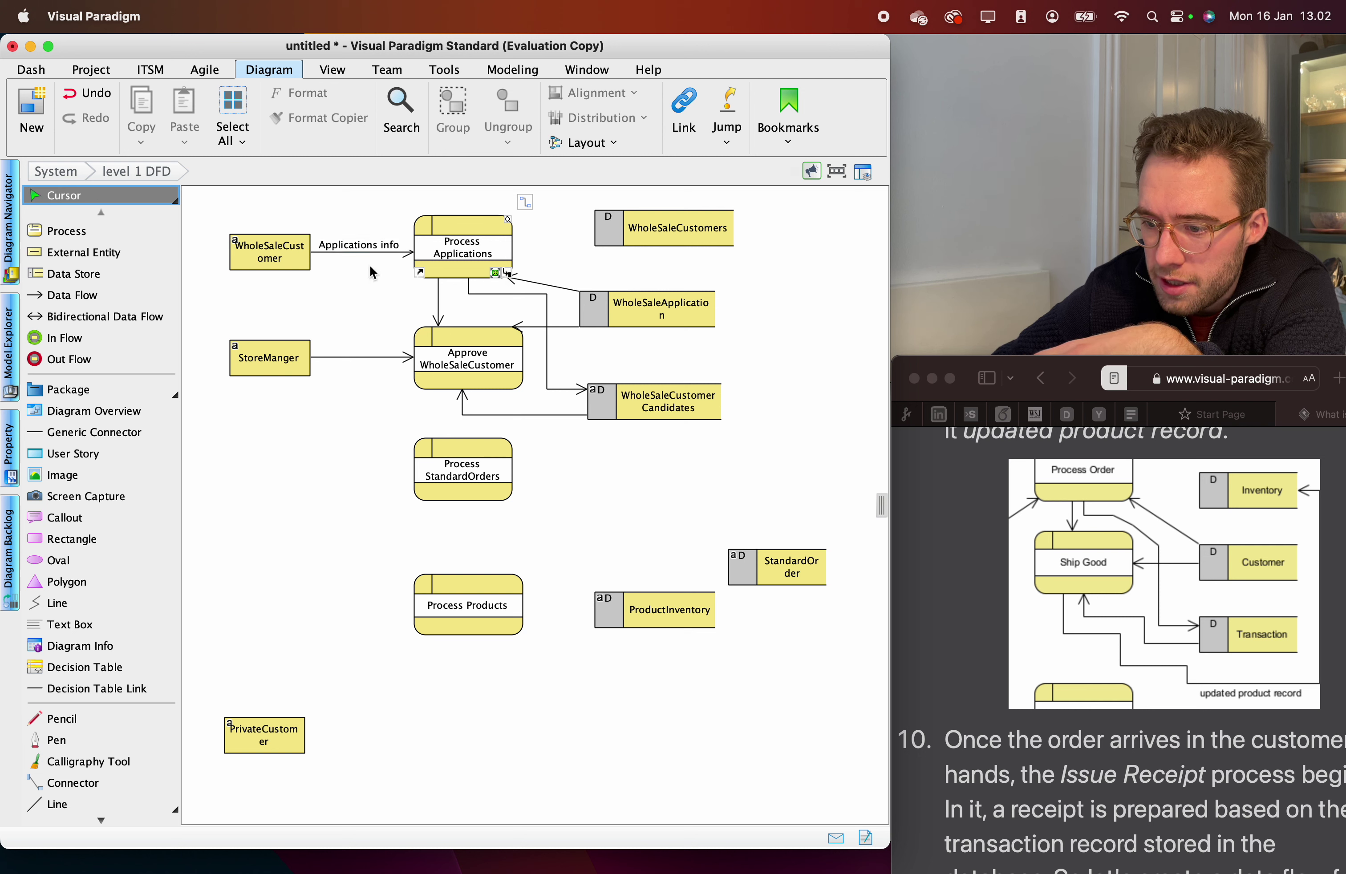
pyautogui.moveTo(655, 317); pyautogui.dragTo(652, 322)
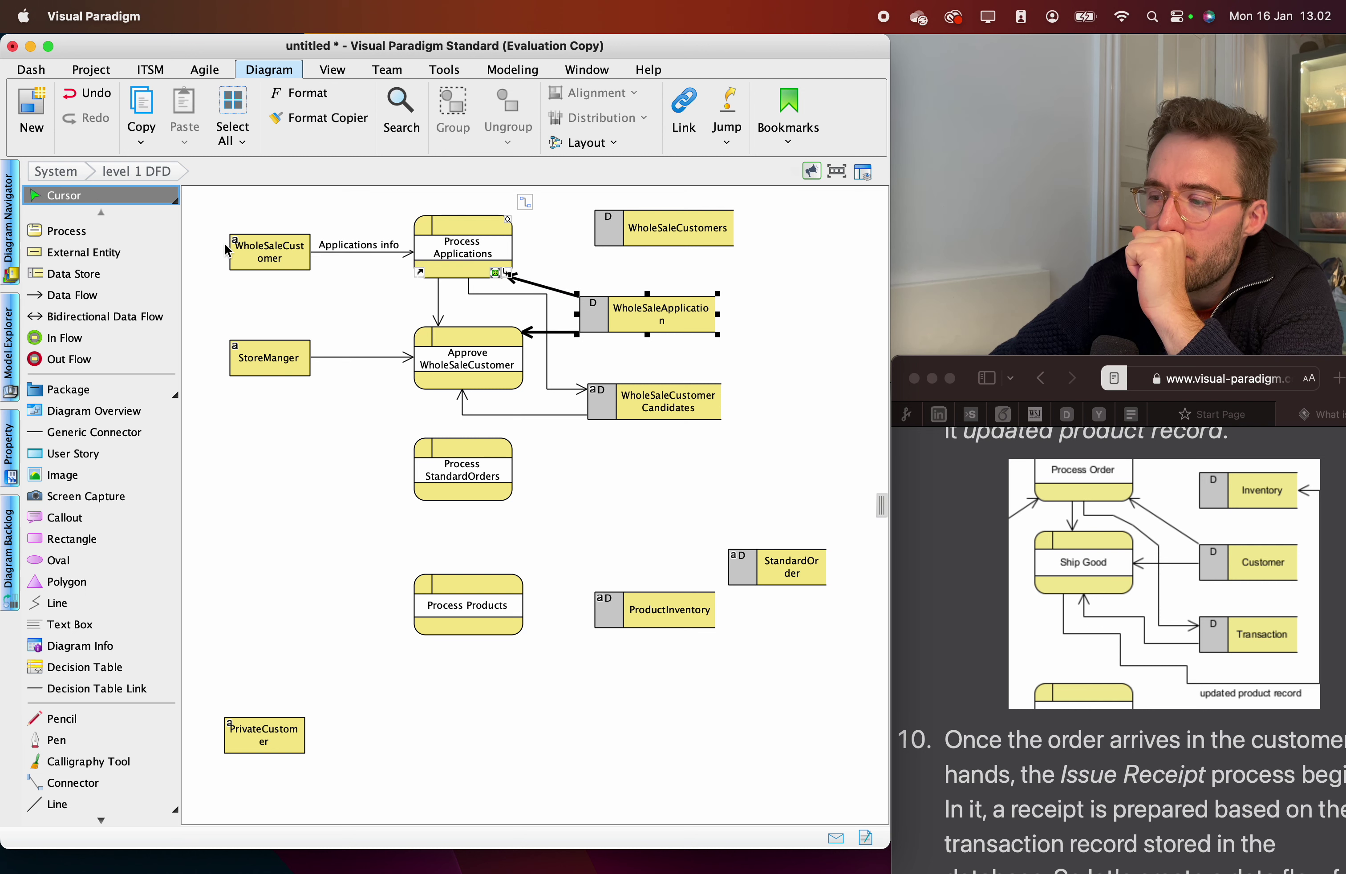
pyautogui.click(259, 256)
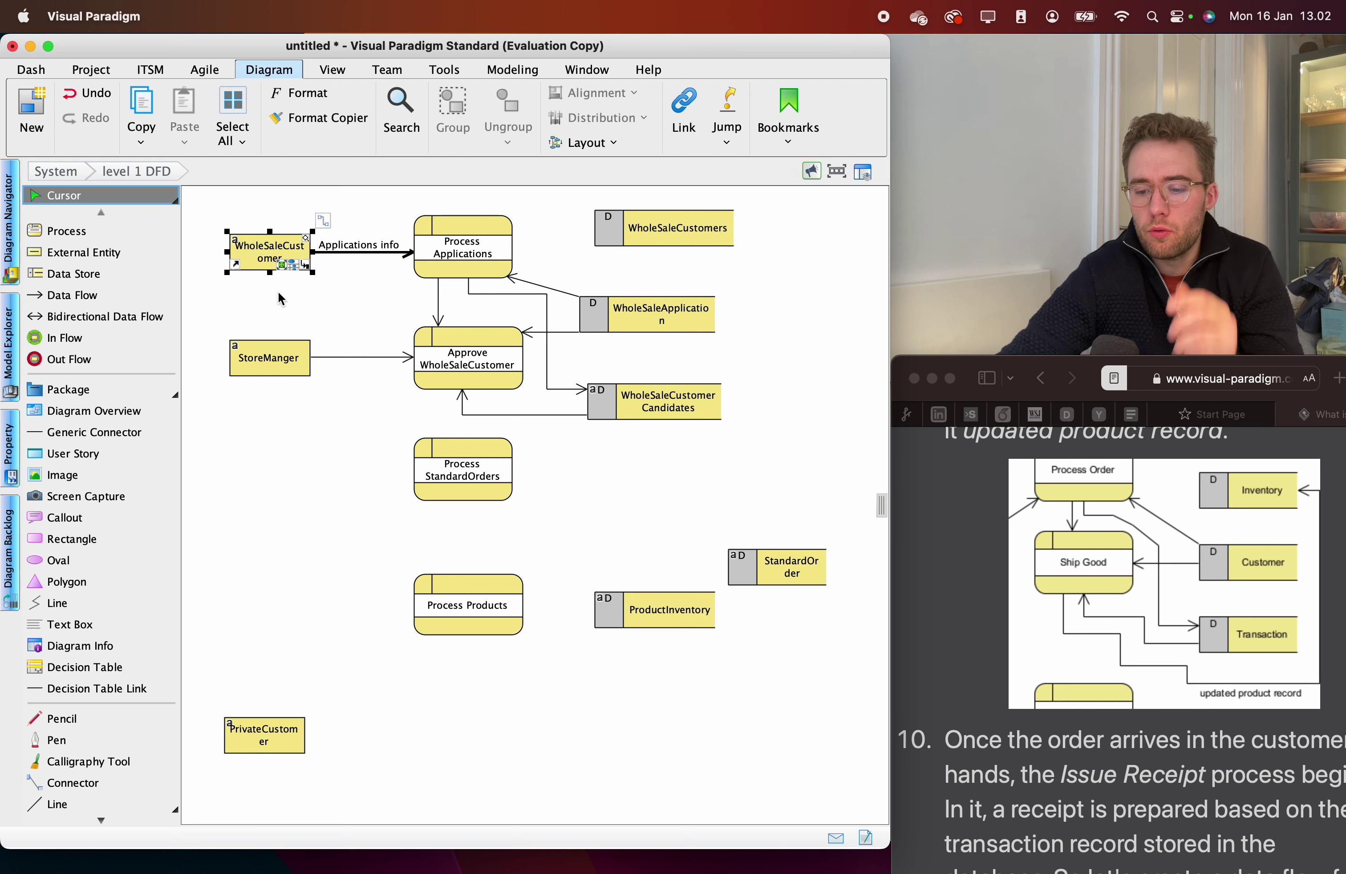
# Delete the data flow from StoreManger to Approve WholeSaleCustomer.
pyautogui.click(289, 367)
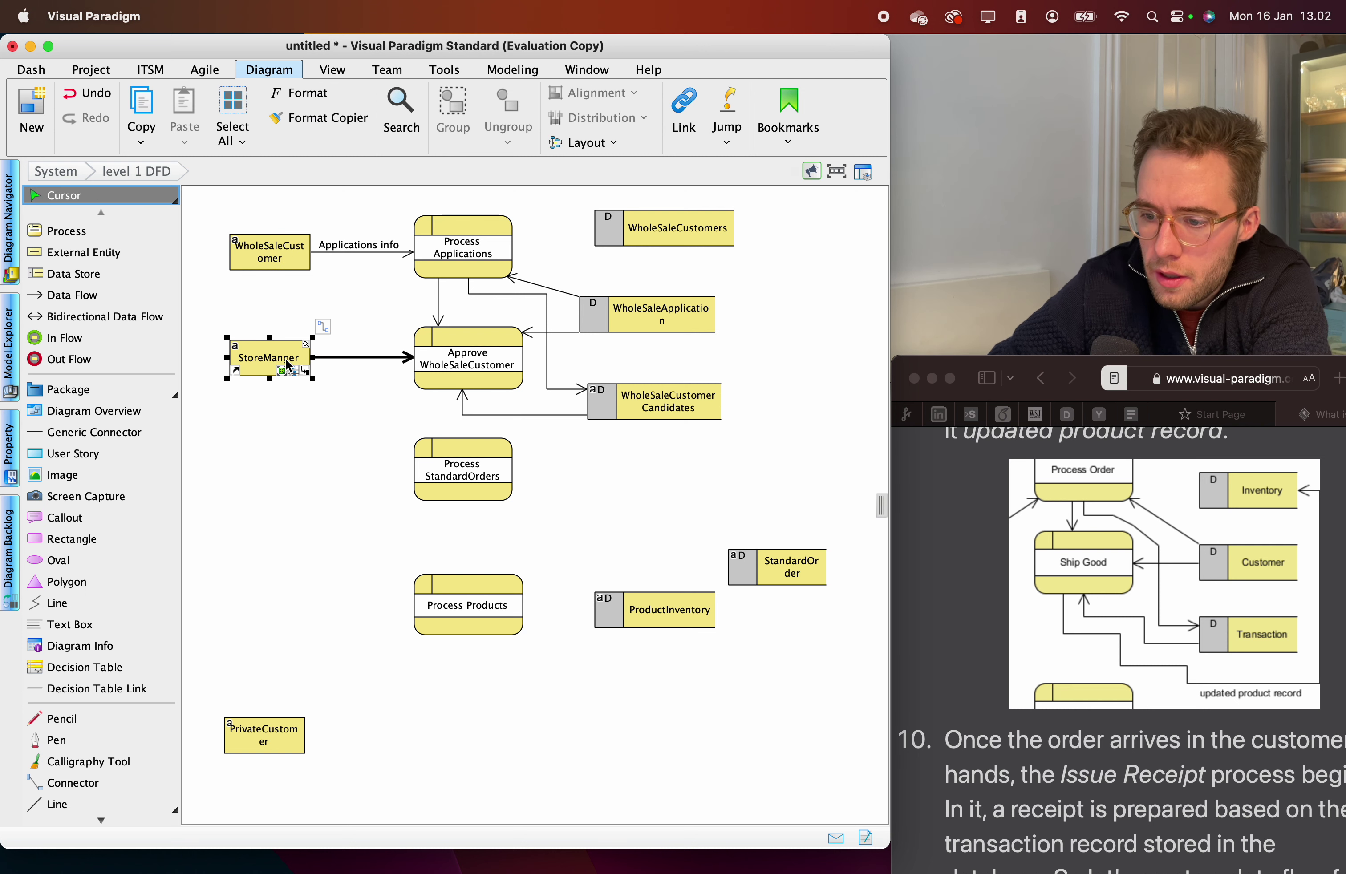
pyautogui.click(341, 357)
pyautogui.press('Delete')
pyautogui.click(316, 253)
pyautogui.moveTo(309, 254); pyautogui.dragTo(282, 356)
pyautogui.click(286, 245)
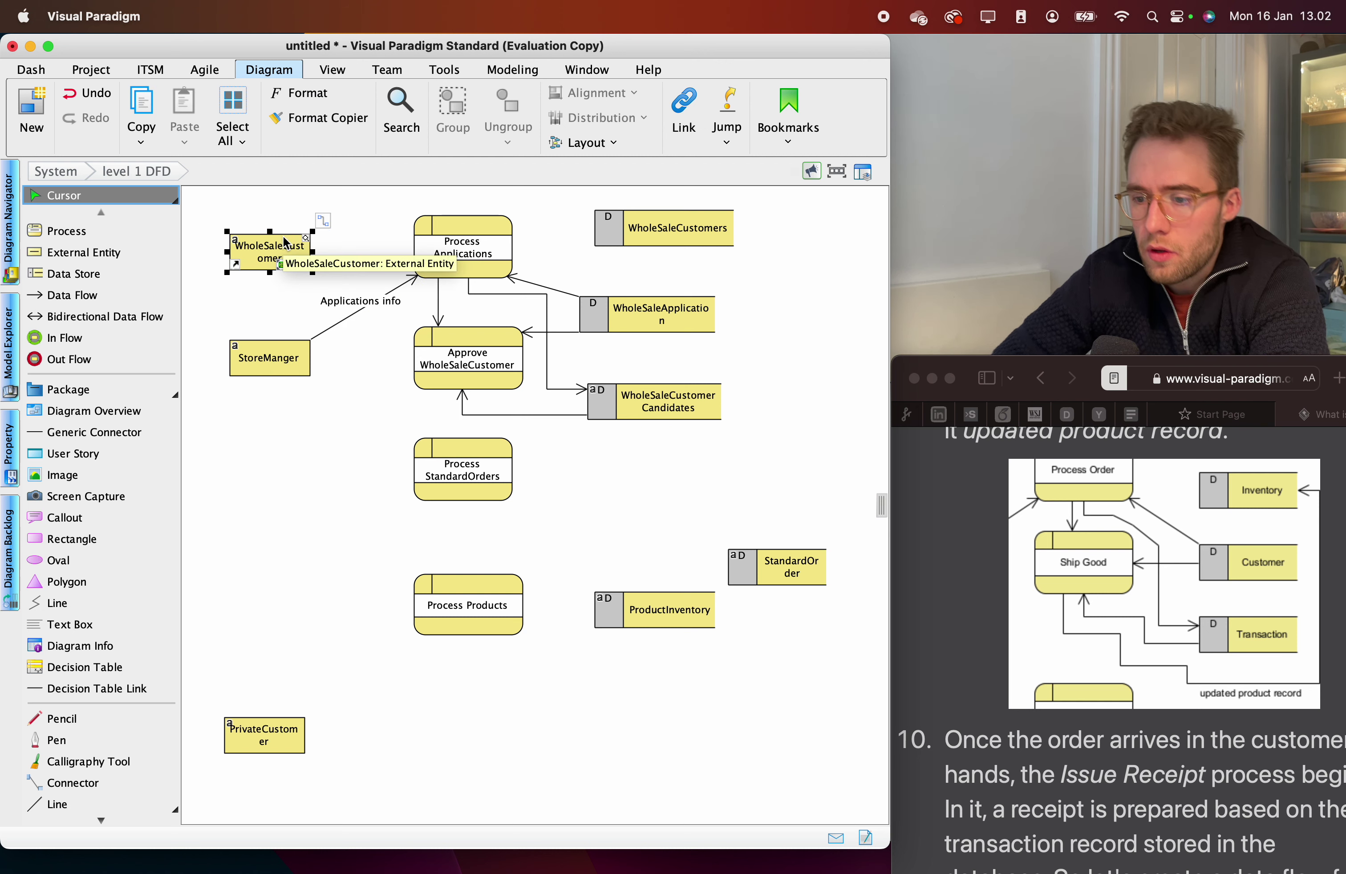
pyautogui.click(318, 335)
pyautogui.moveTo(316, 335); pyautogui.dragTo(287, 224)
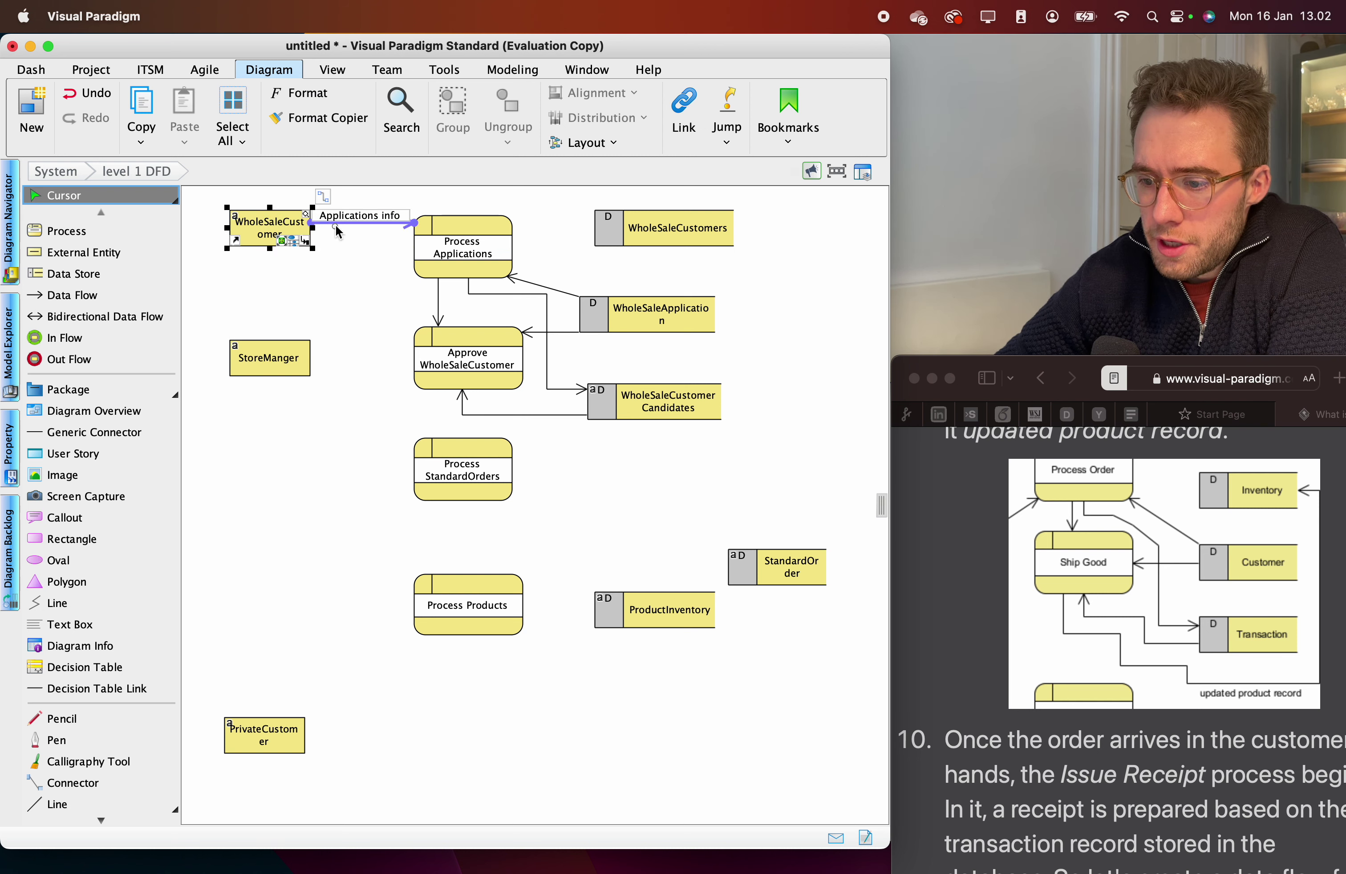
# Reattach the start of the Applications info flow to StoreManger, and swap StoreManger's position with WholeSaleCustomer.
pyautogui.moveTo(281, 360); pyautogui.dragTo(283, 299)
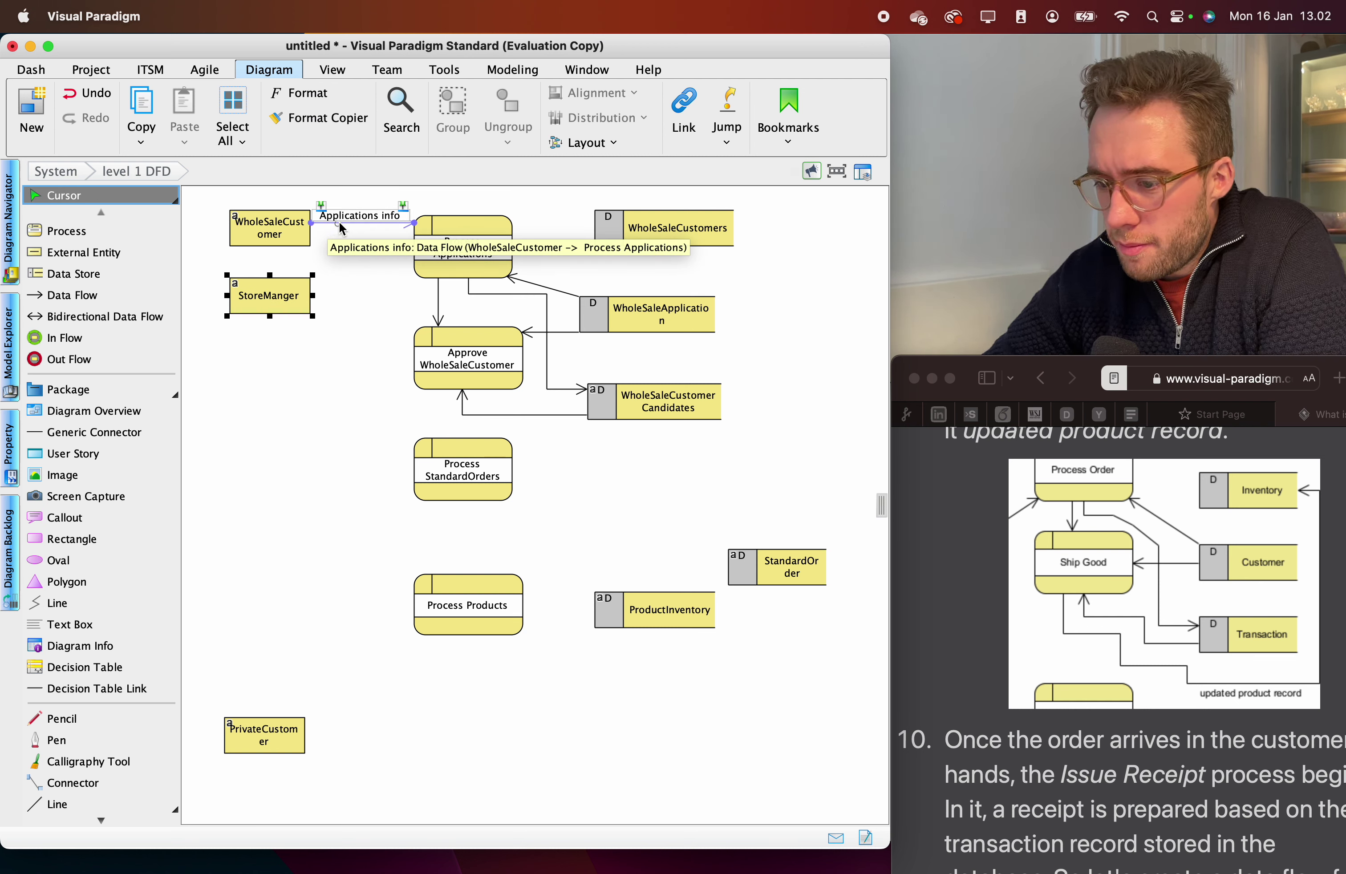
pyautogui.moveTo(309, 224); pyautogui.dragTo(293, 301)
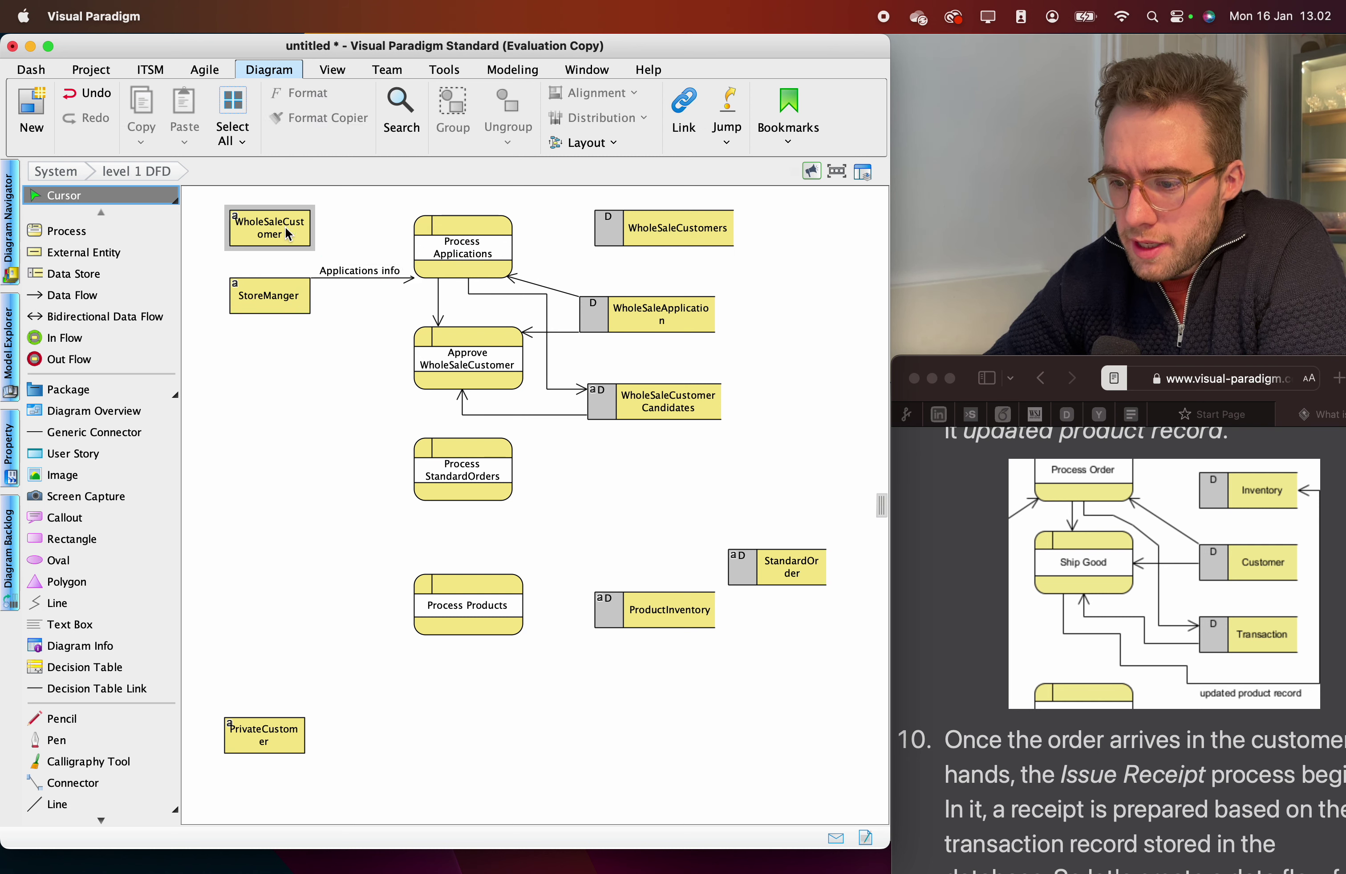
pyautogui.moveTo(288, 235); pyautogui.dragTo(289, 379)
pyautogui.moveTo(284, 297); pyautogui.dragTo(284, 247)
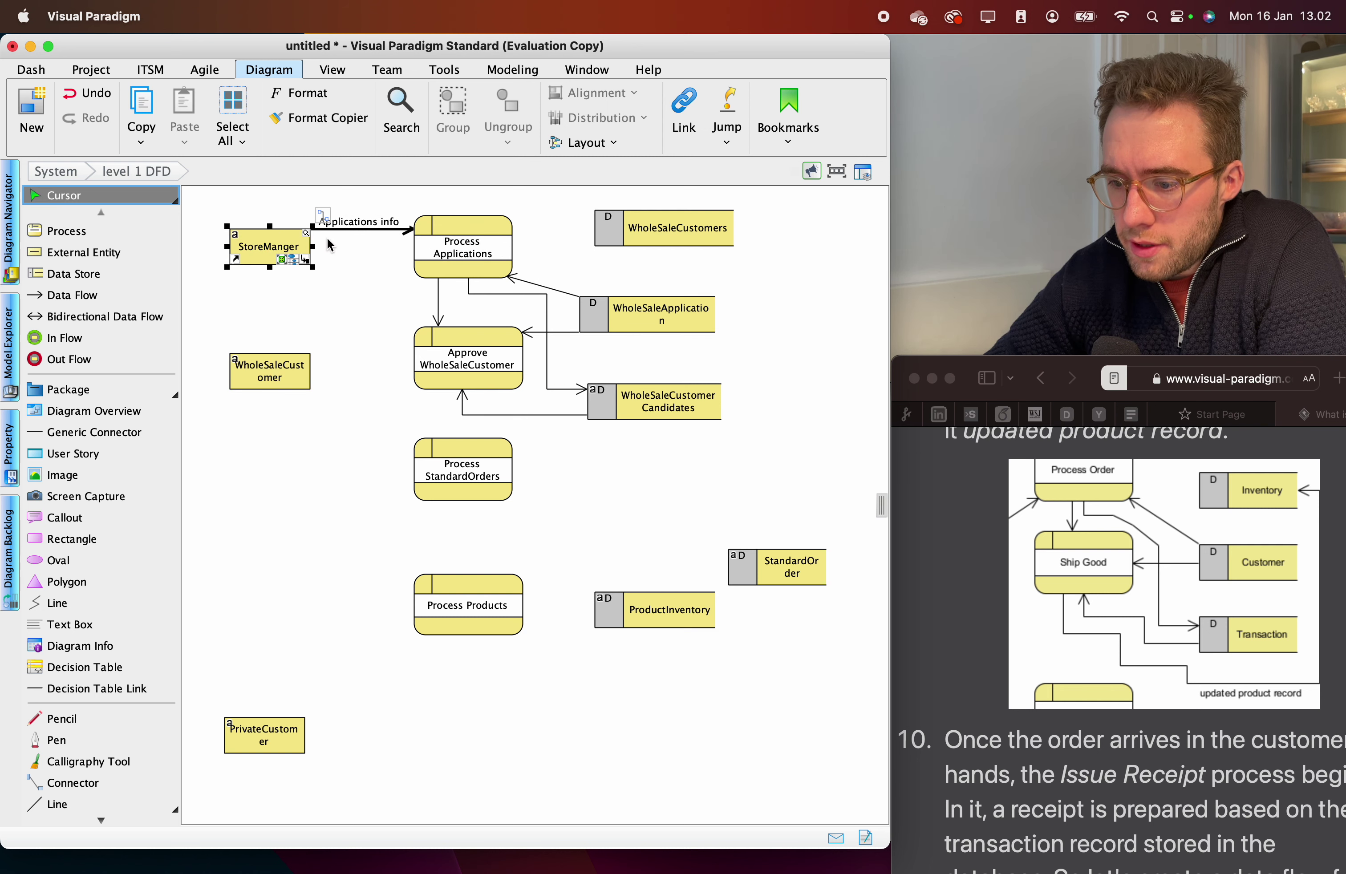
pyautogui.click(332, 248)
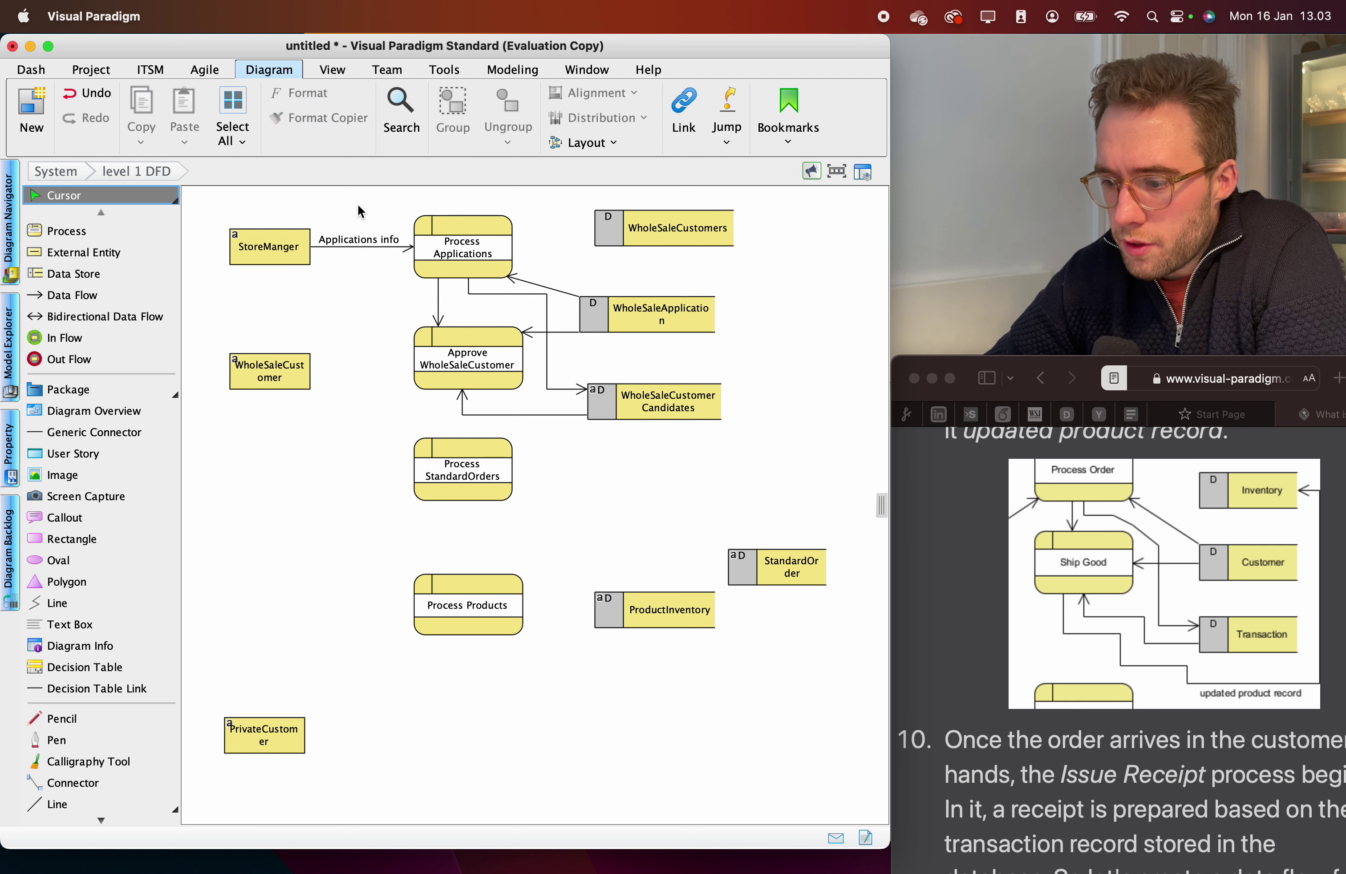
# Compare the tutorial's Ship Good data flow instructions with the wholesale application processes, data stores and flows in the diagram.
pyautogui.click(475, 257)
pyautogui.click(626, 318)
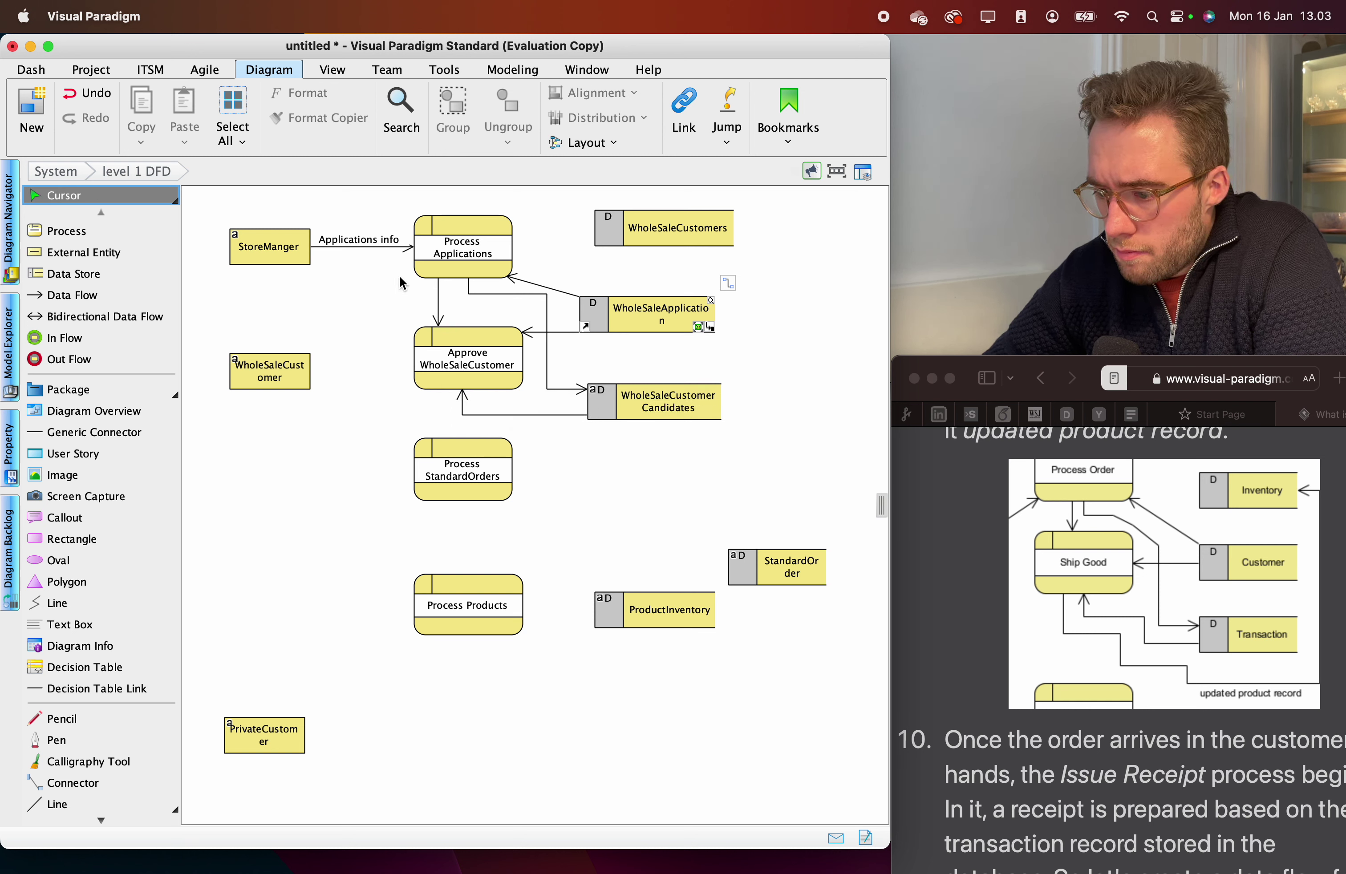
pyautogui.scroll(-2, 1147, 585)
pyautogui.scroll(3, 1147, 584)
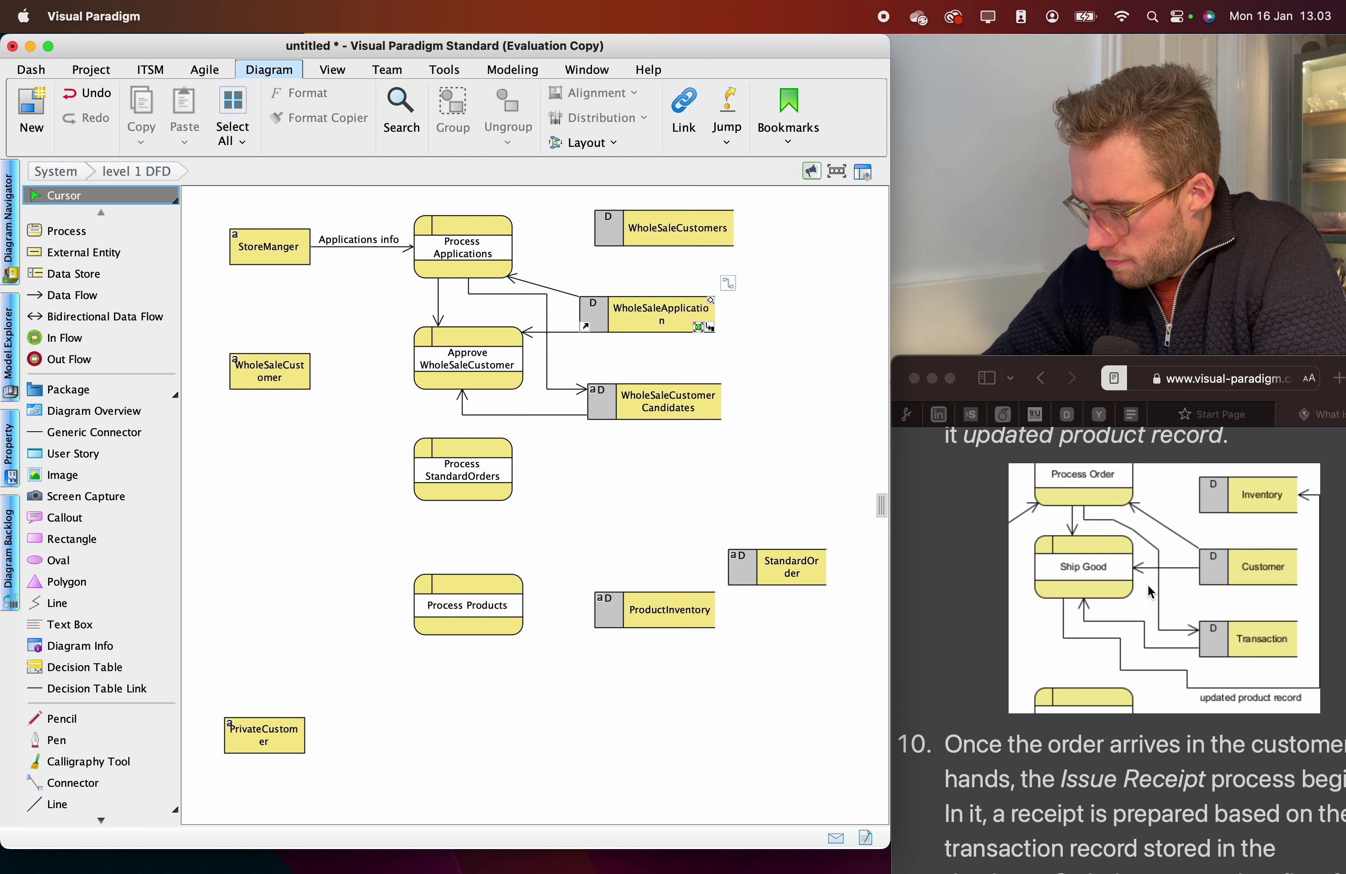
pyautogui.scroll(8, 1147, 585)
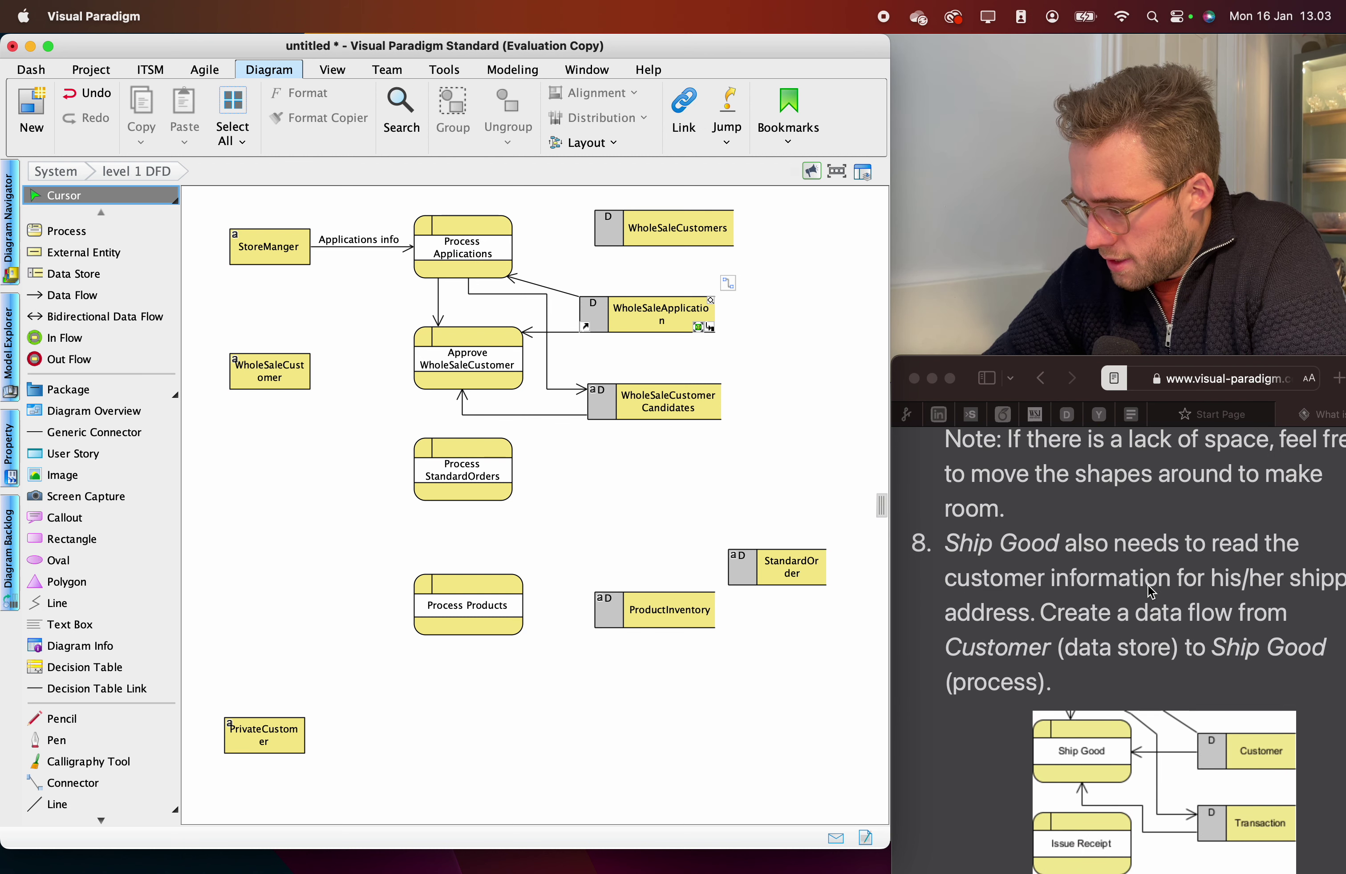
pyautogui.scroll(-4, 1147, 585)
pyautogui.scroll(-4, 1150, 592)
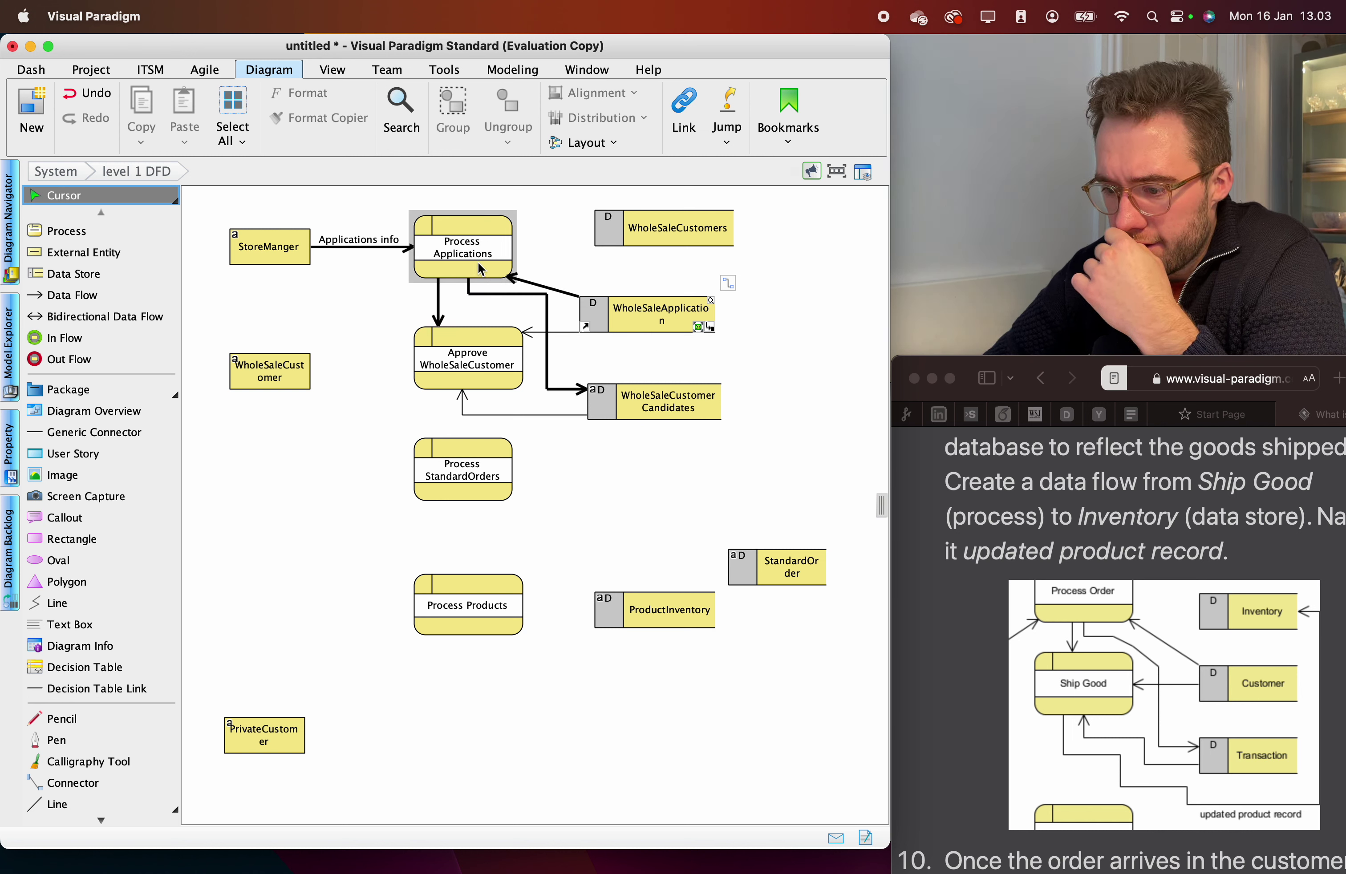
pyautogui.click(647, 414)
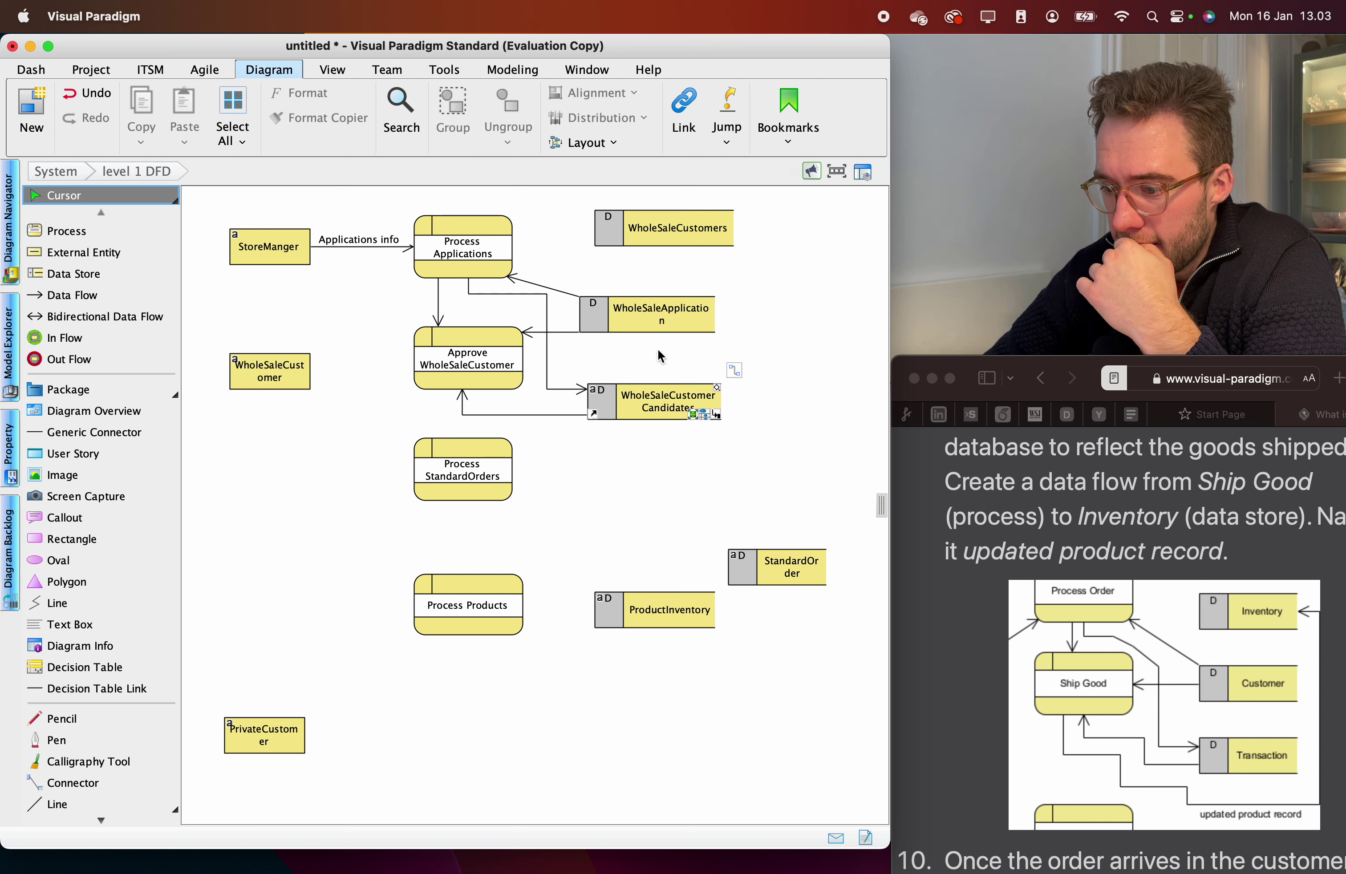
pyautogui.click(656, 320)
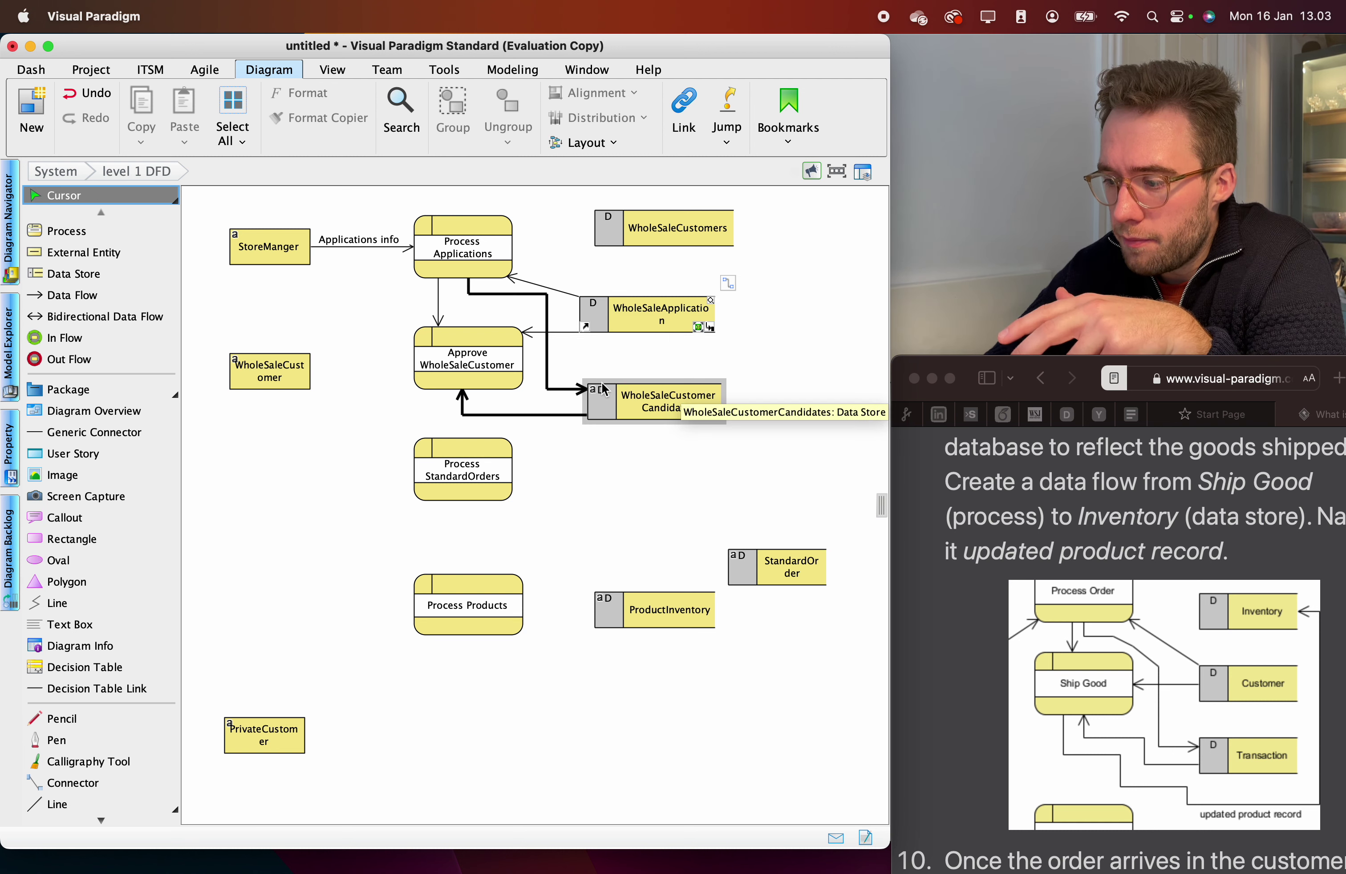
pyautogui.click(368, 239)
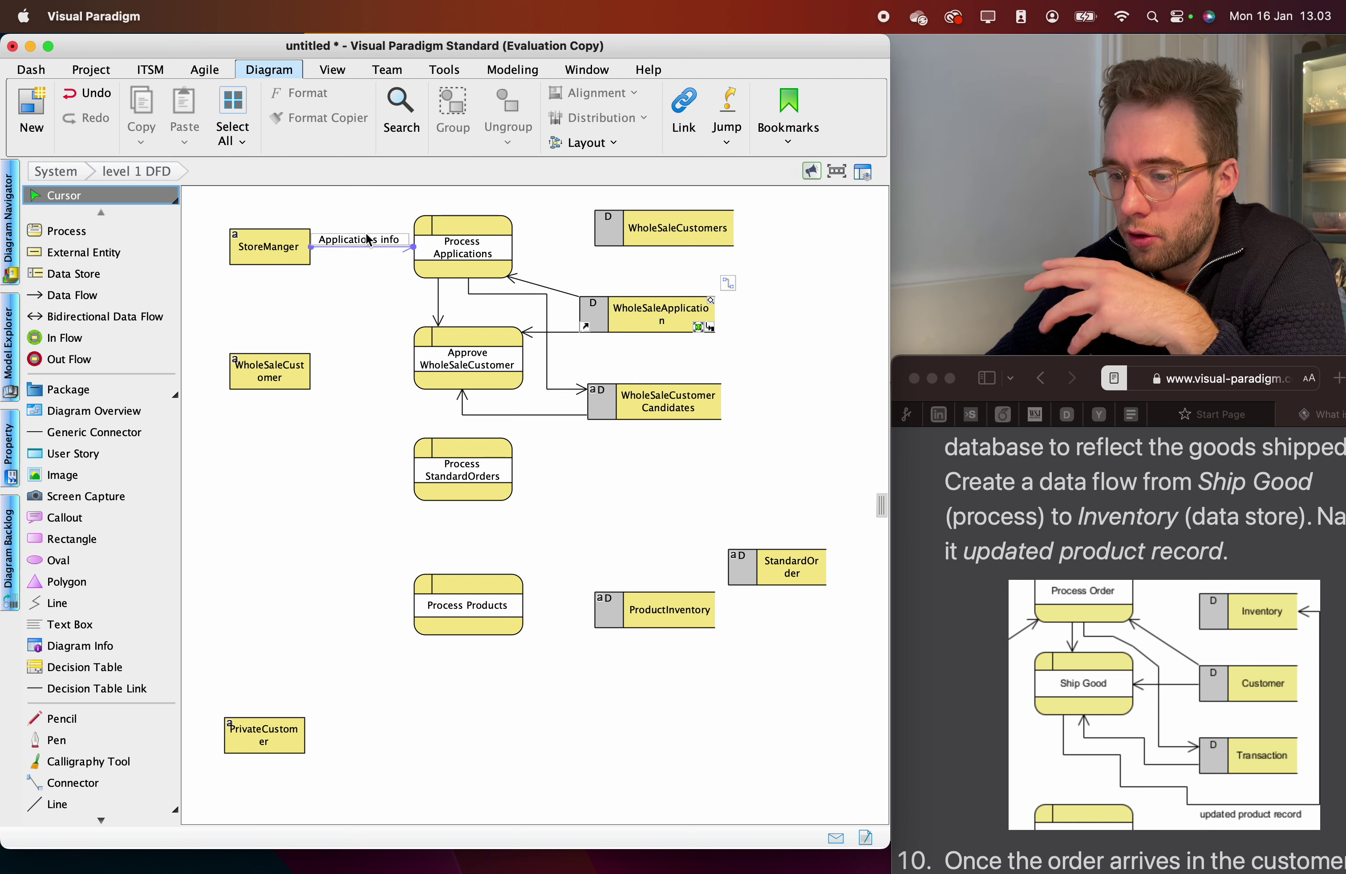
pyautogui.doubleClick(367, 238)
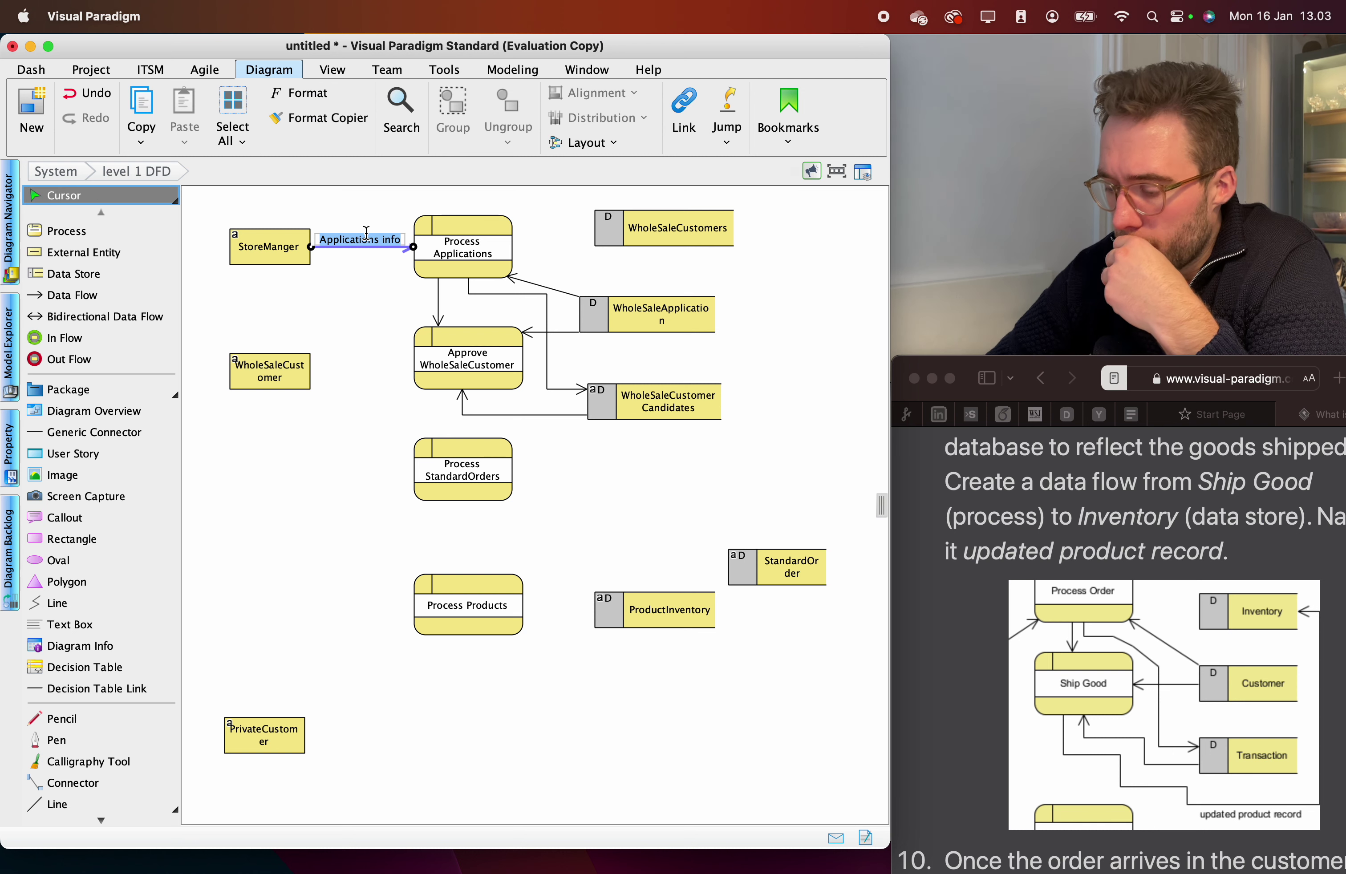
# Shift the WholeSaleCustomers data store closer to Process Applications and draw a data flow from Approve WholeSaleCustomer to it.
pyautogui.click(611, 322)
pyautogui.moveTo(636, 246); pyautogui.dragTo(616, 259)
pyautogui.click(487, 383)
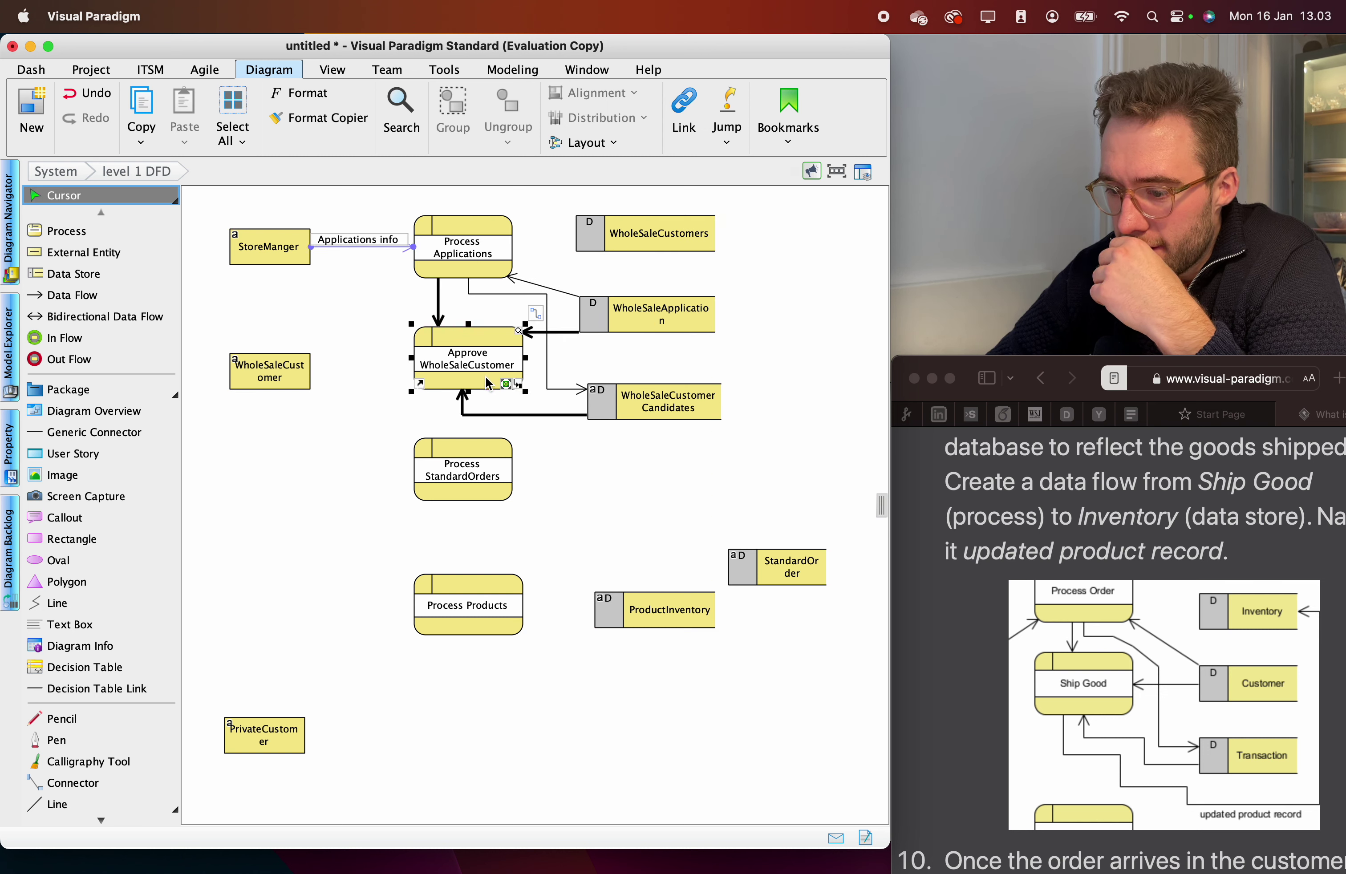
pyautogui.moveTo(532, 321); pyautogui.dragTo(634, 237)
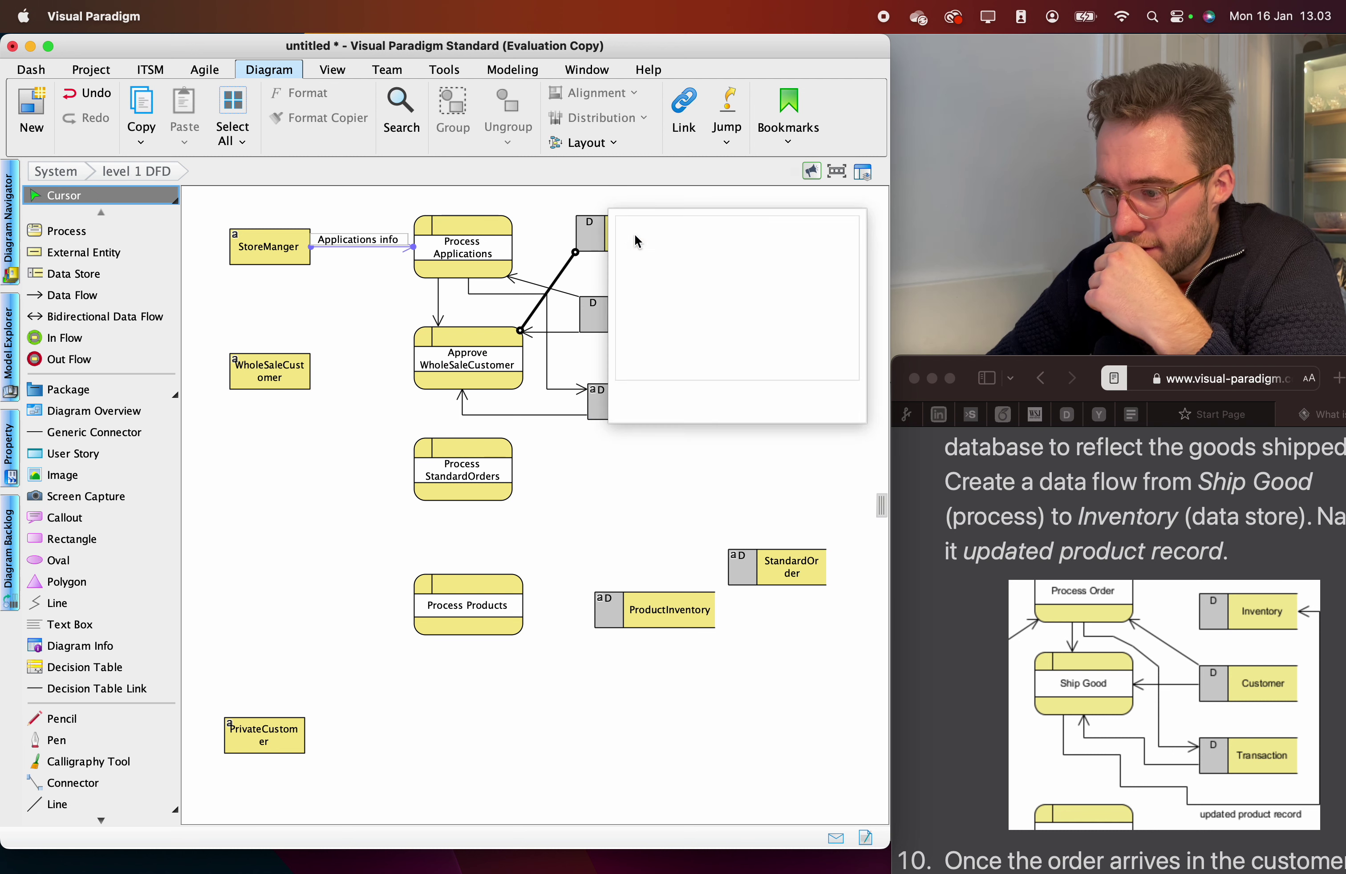
pyautogui.click(636, 234)
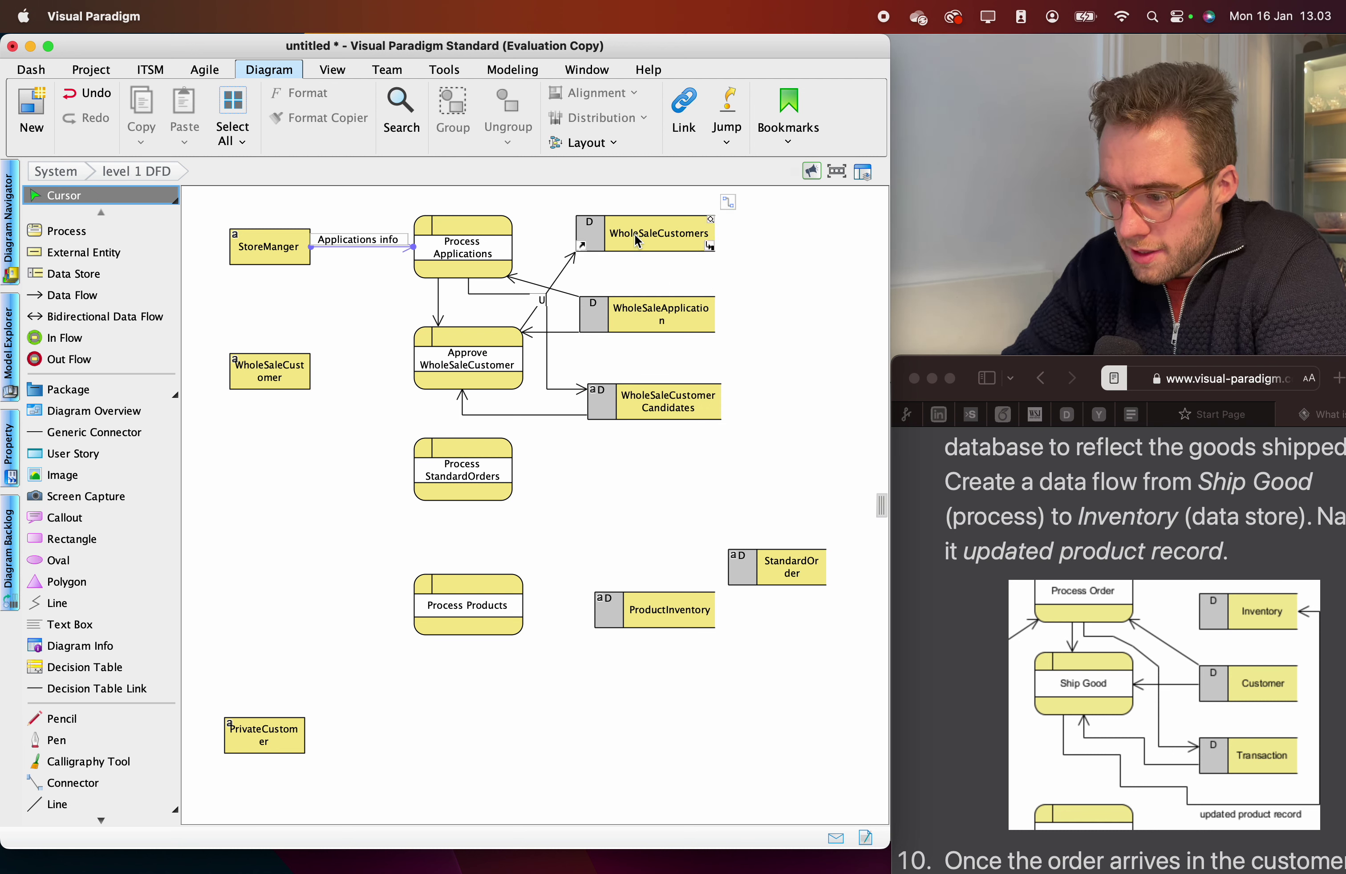
# Name the data flow into WholeSaleCustomers "updated WholeSaleCustomer record".
pyautogui.write('upda')
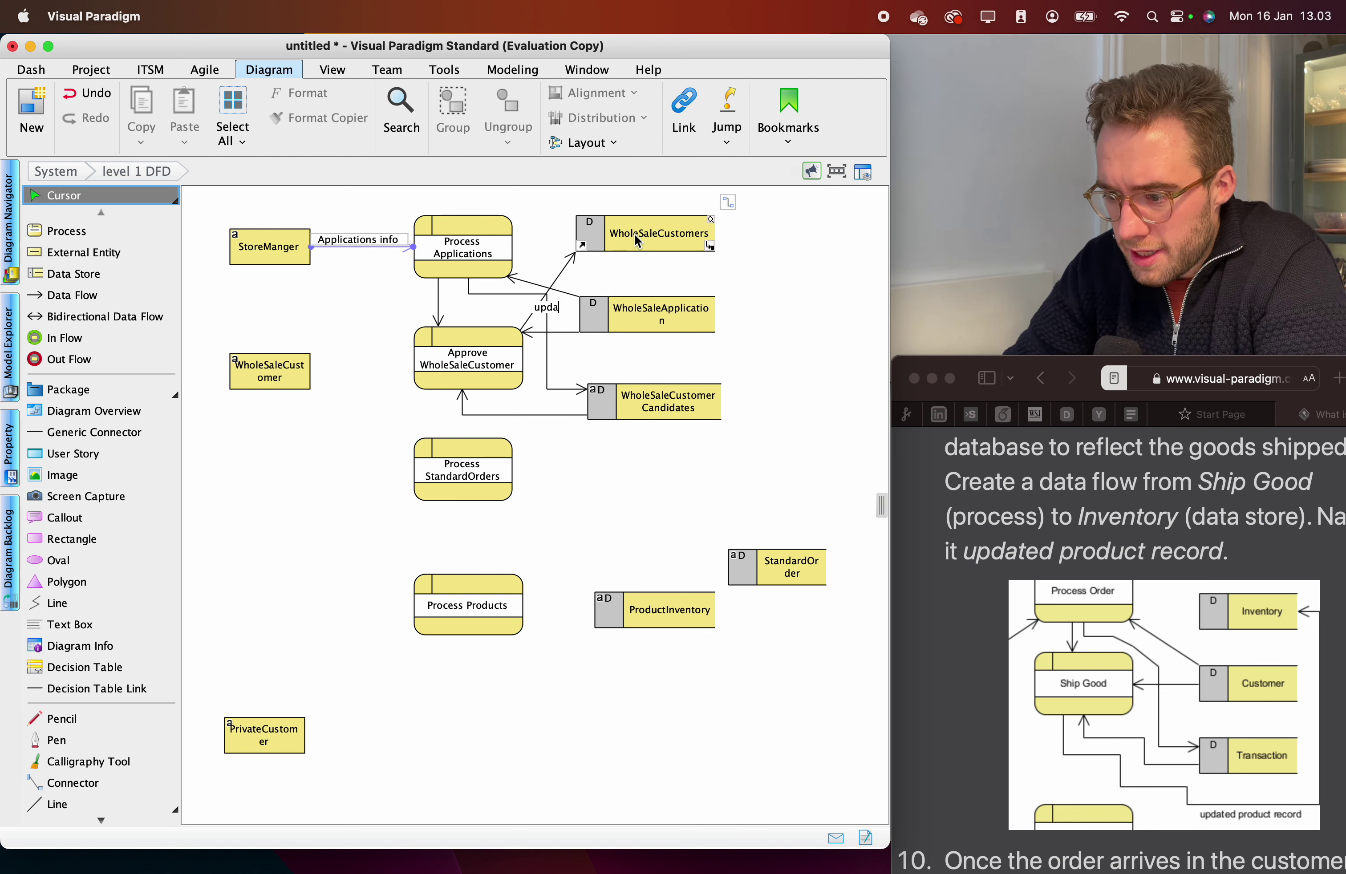
pyautogui.write('ted')
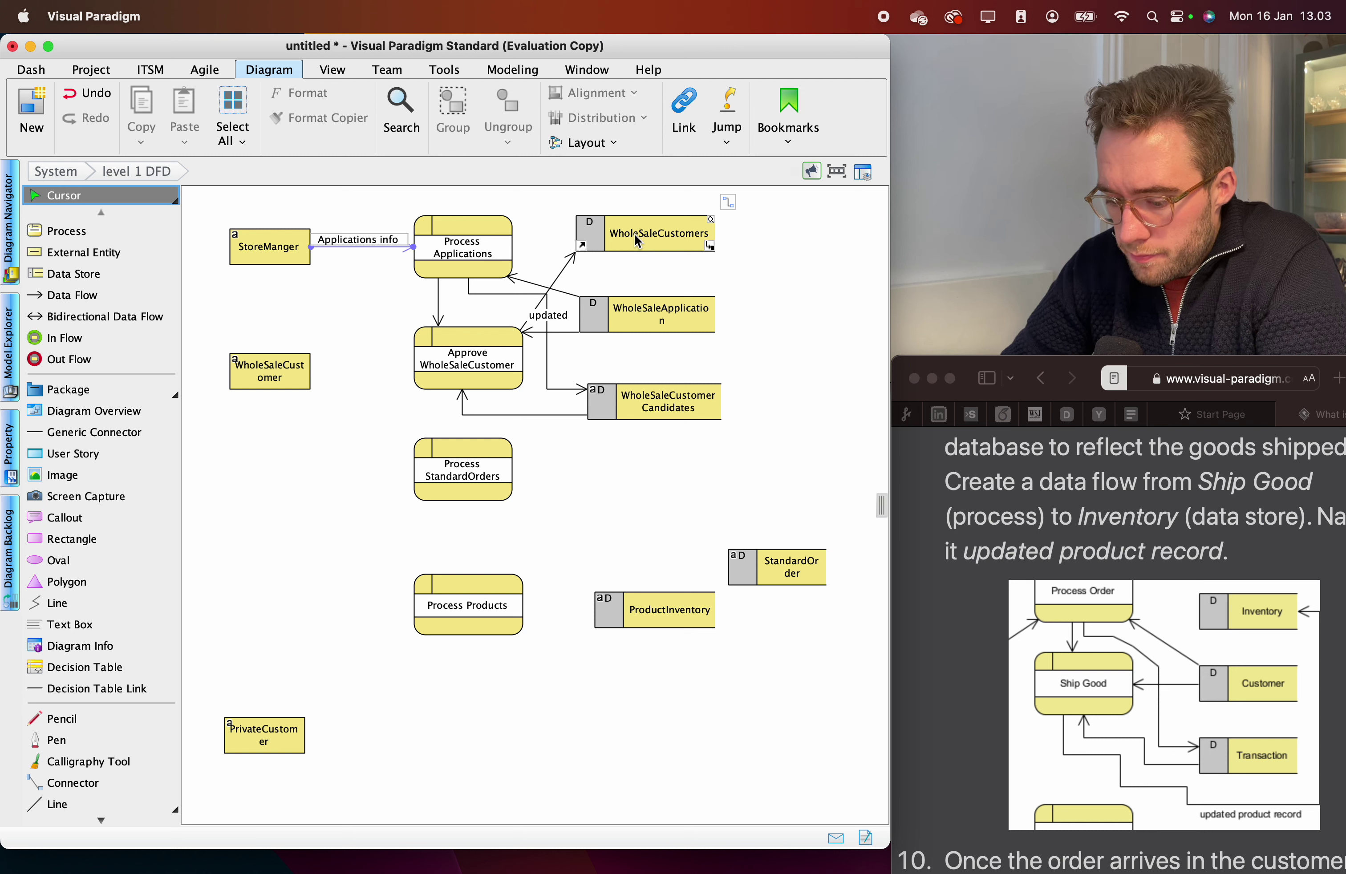
pyautogui.write(' WholeSale')
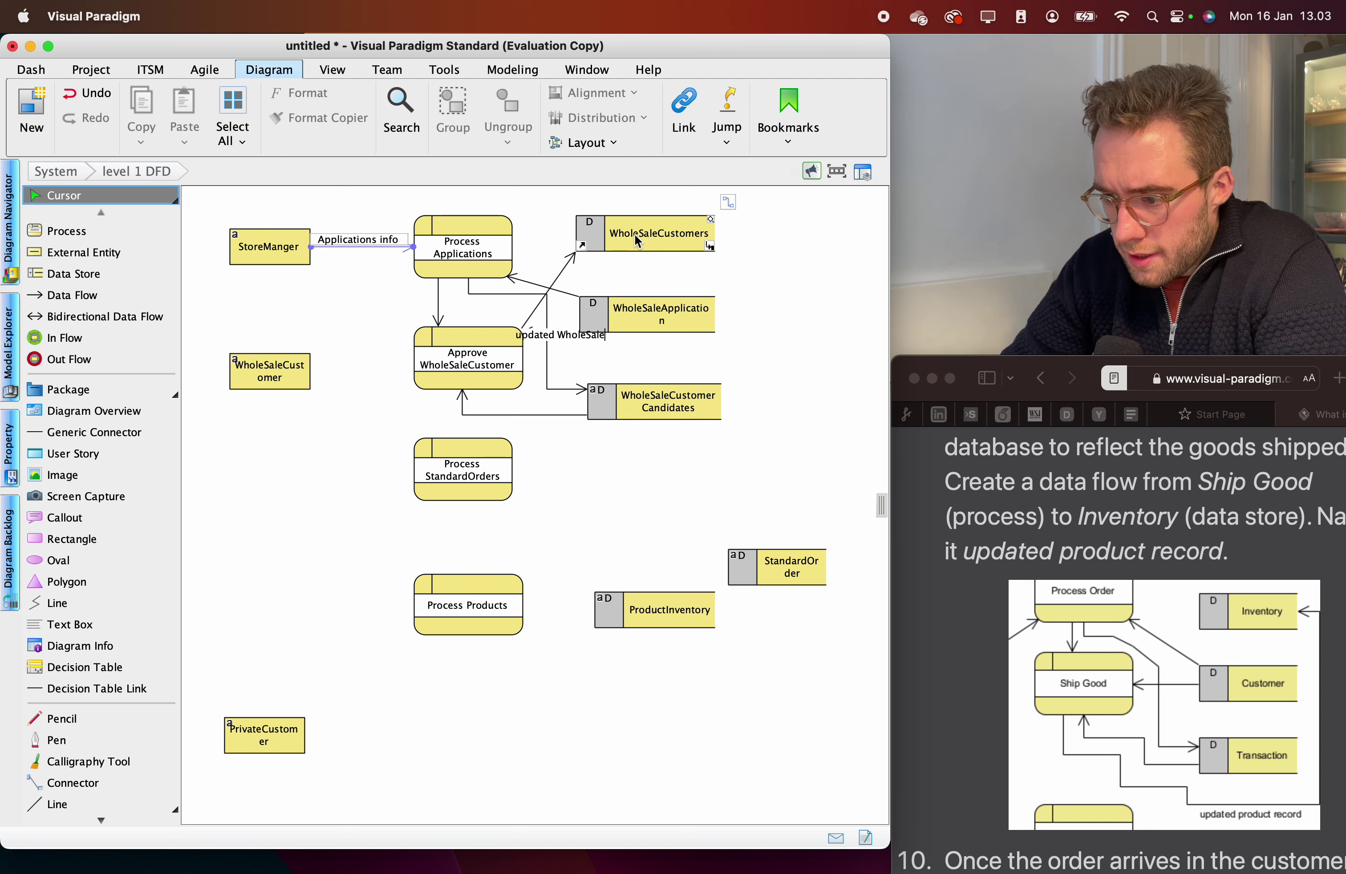
pyautogui.write('Customer record')
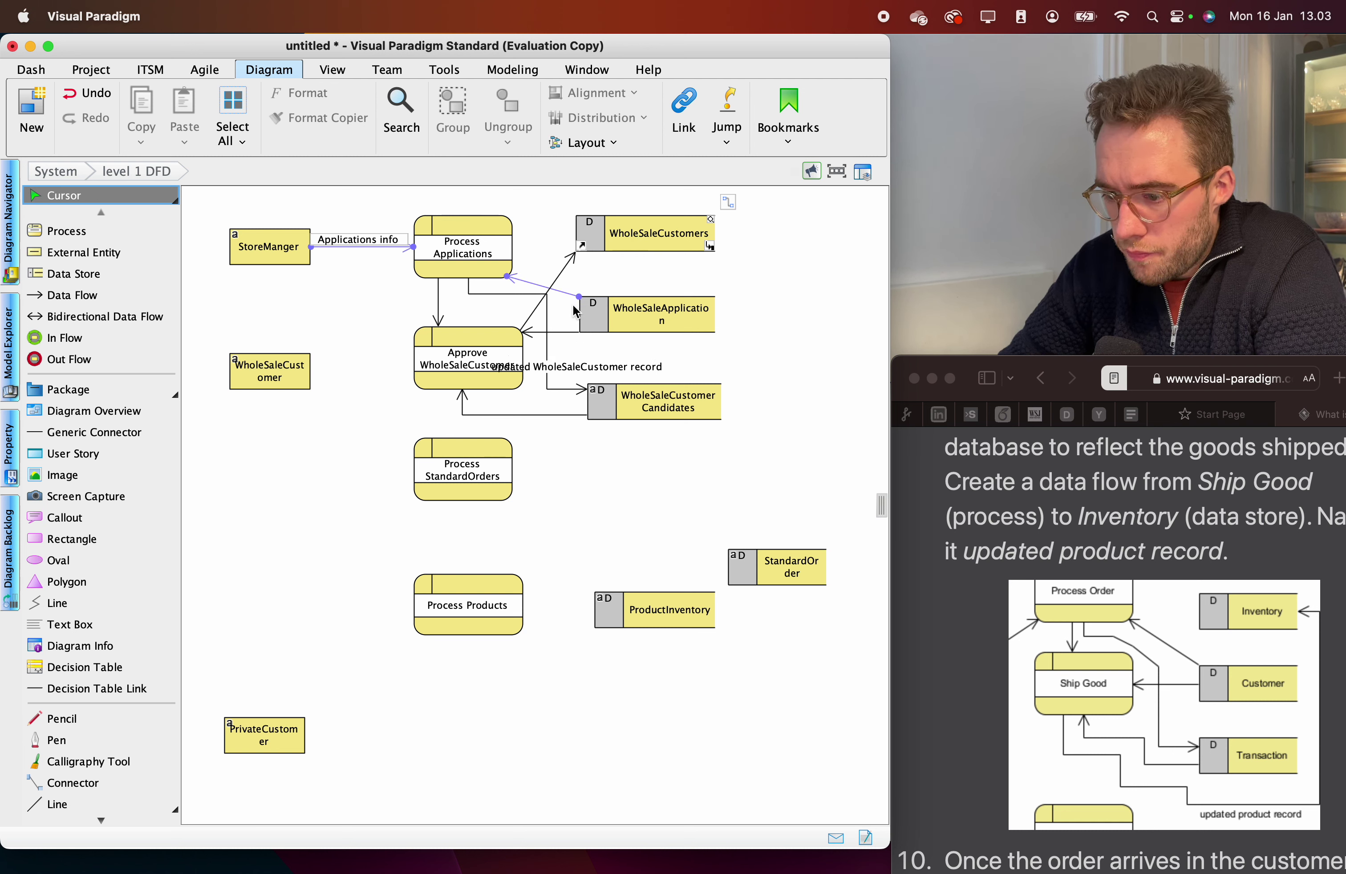
# Route the updated WholeSaleCustomer record flow from beneath Approve WholeSaleCustomer, under WholeSaleCustomerCandidates and around its outer side.
pyautogui.click(548, 378)
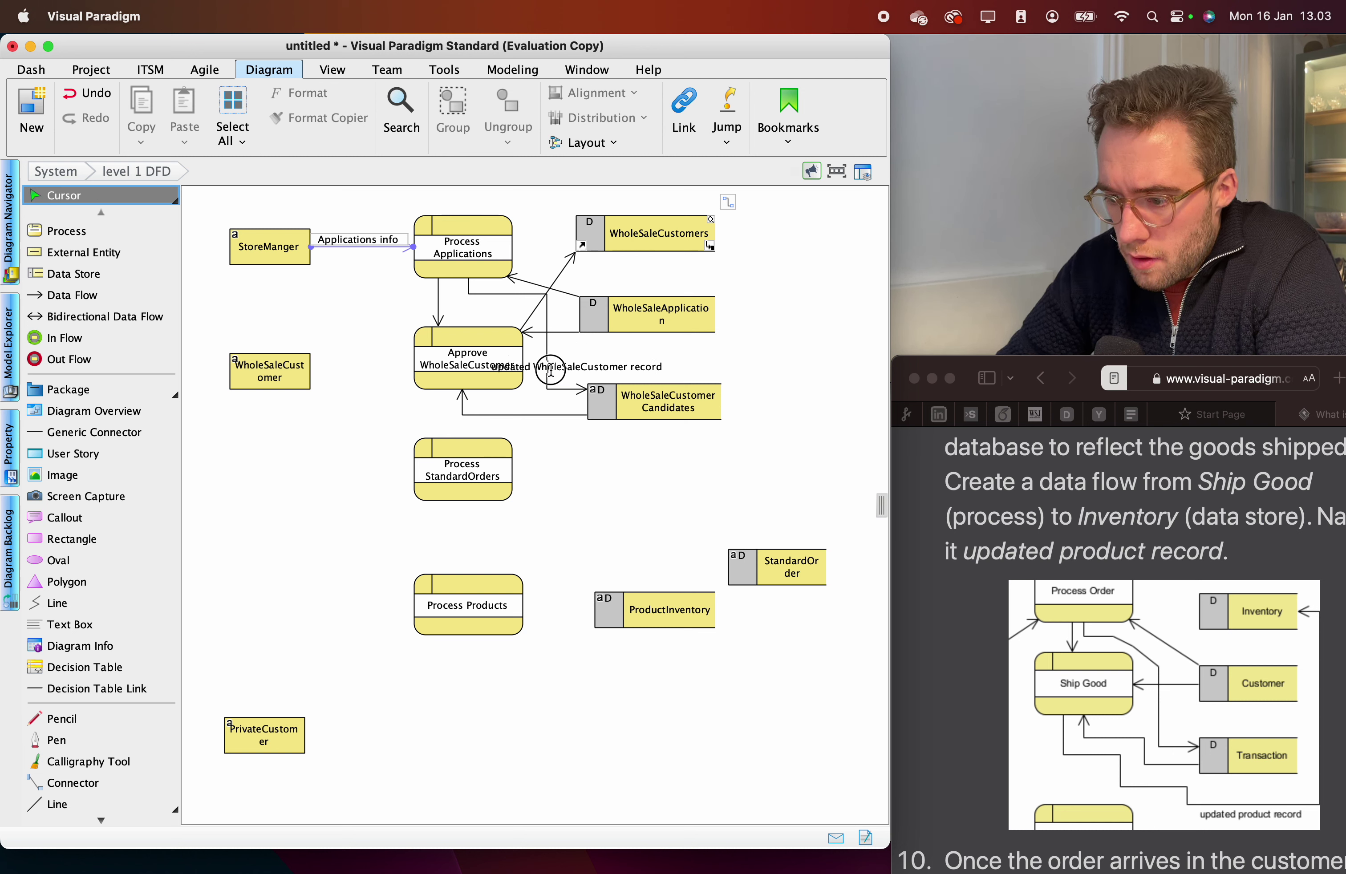
pyautogui.moveTo(548, 294); pyautogui.dragTo(599, 461)
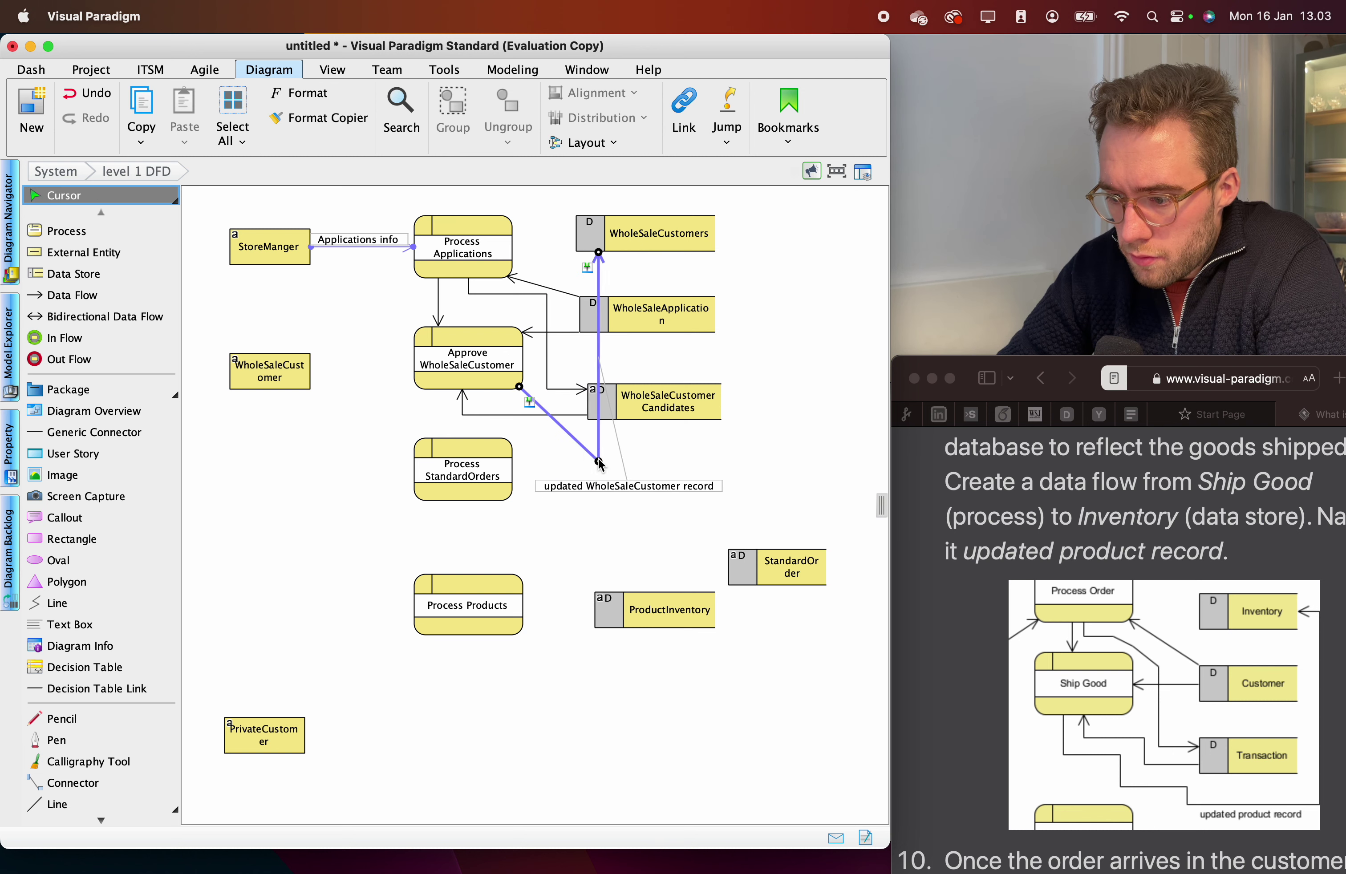
pyautogui.moveTo(519, 388); pyautogui.dragTo(438, 420)
pyautogui.moveTo(599, 462); pyautogui.dragTo(745, 439)
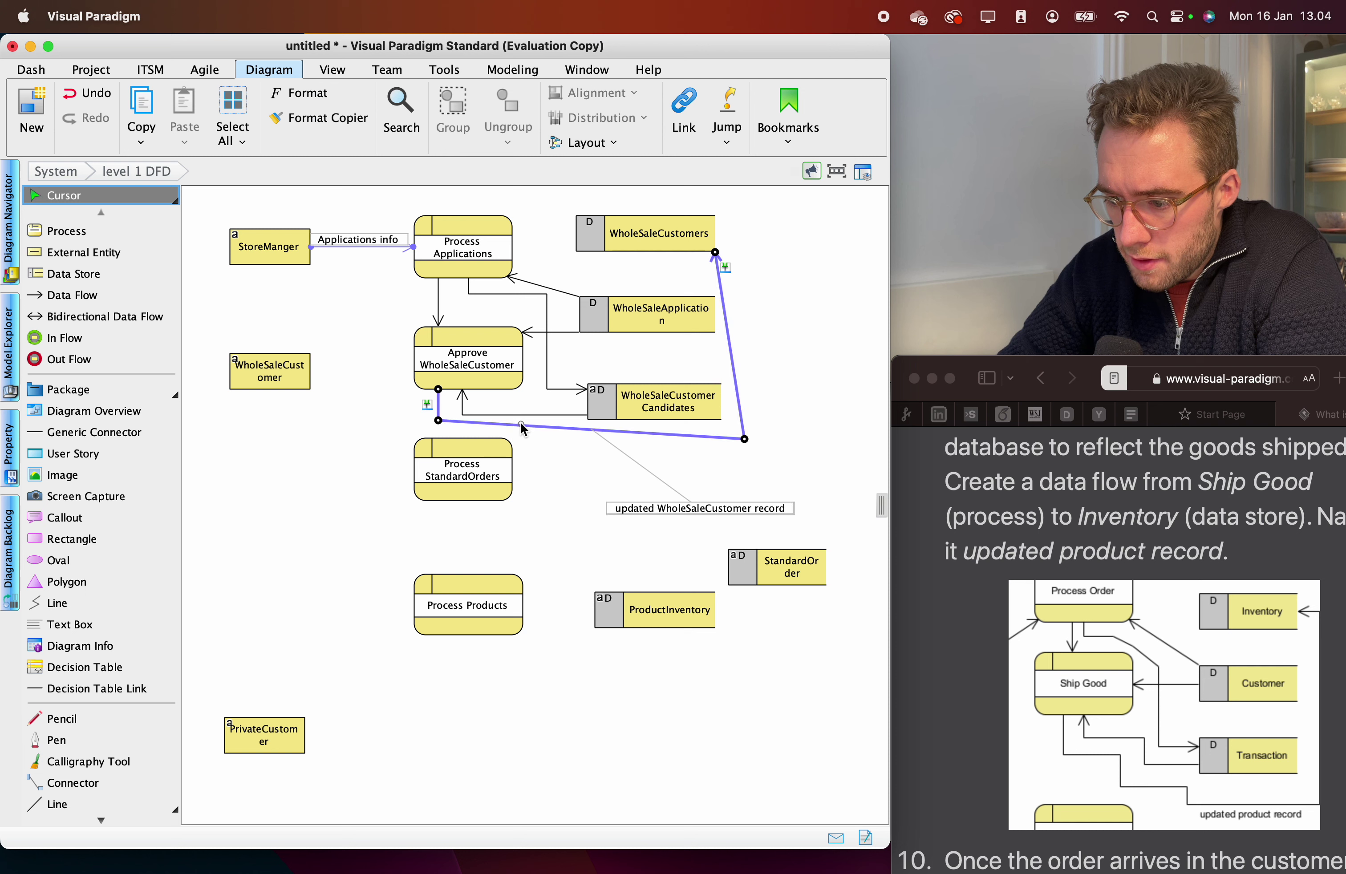
# Move Process StandardOrders down out of the way, straighten the record flow's lower run and end its arrow at WholeSaleCustomers' outer side edge.
pyautogui.moveTo(451, 491); pyautogui.dragTo(411, 570)
pyautogui.click(506, 426)
pyautogui.moveTo(507, 426); pyautogui.dragTo(507, 439)
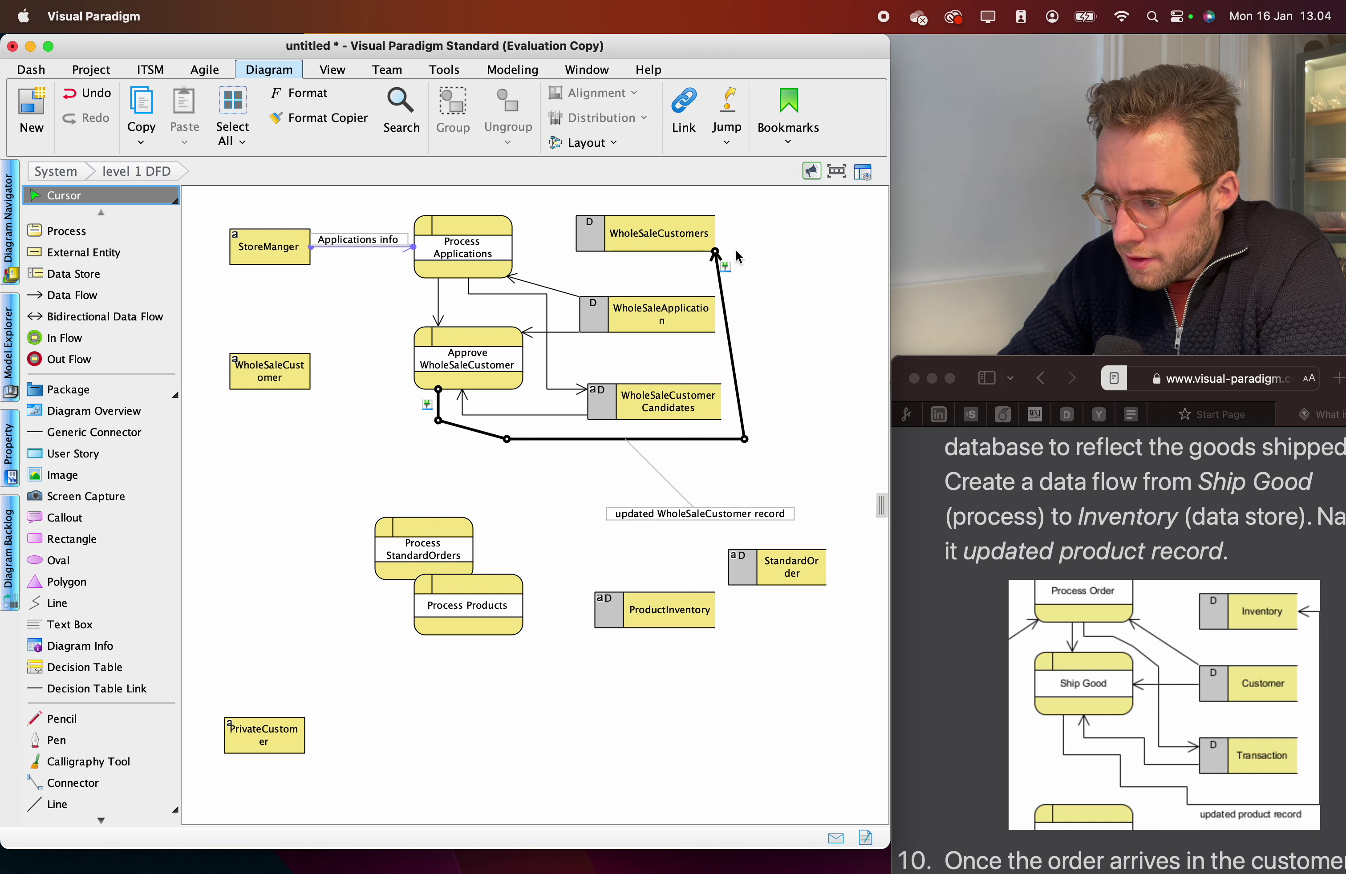
pyautogui.moveTo(726, 279); pyautogui.dragTo(745, 237)
pyautogui.click(802, 253)
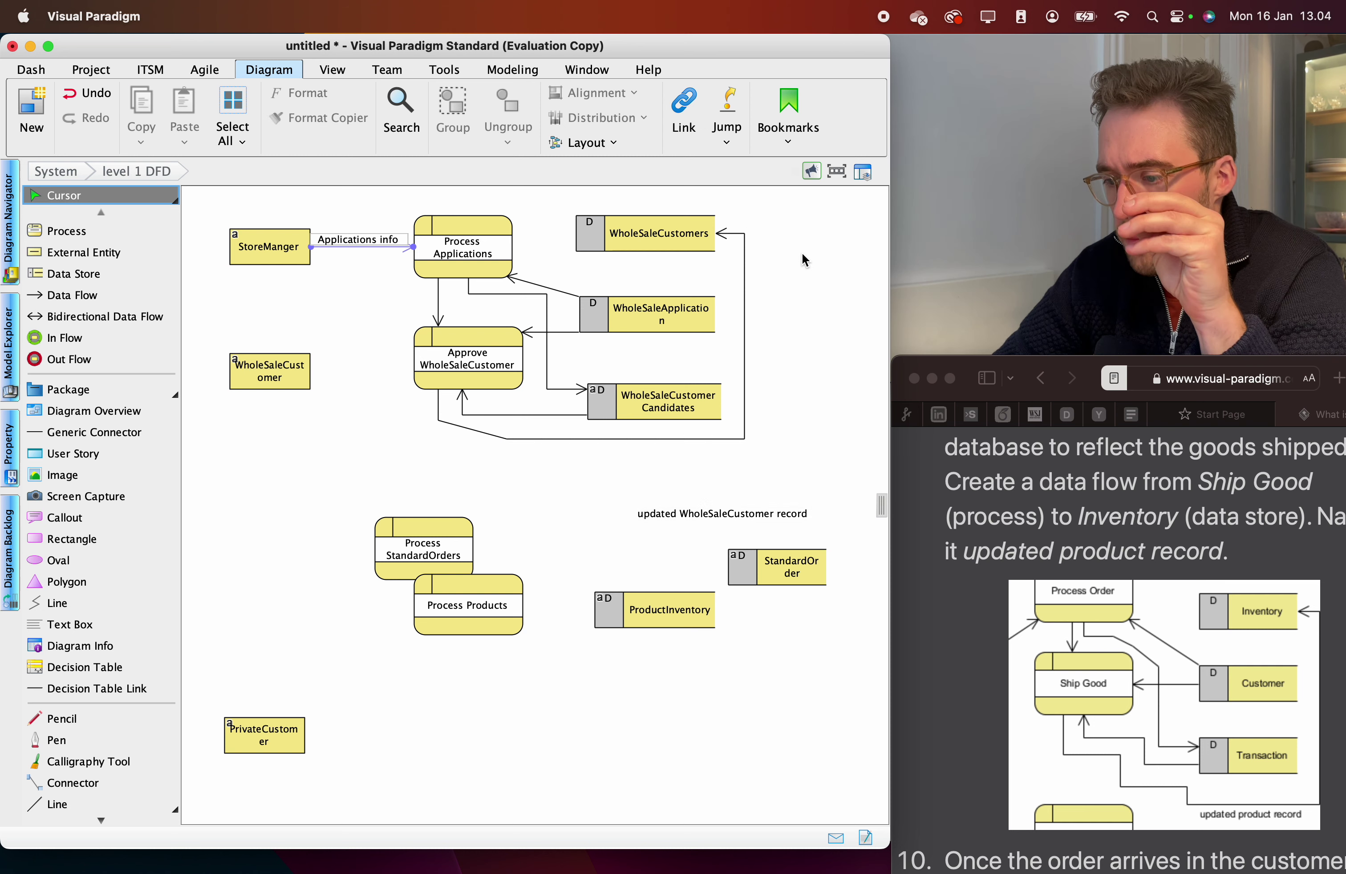
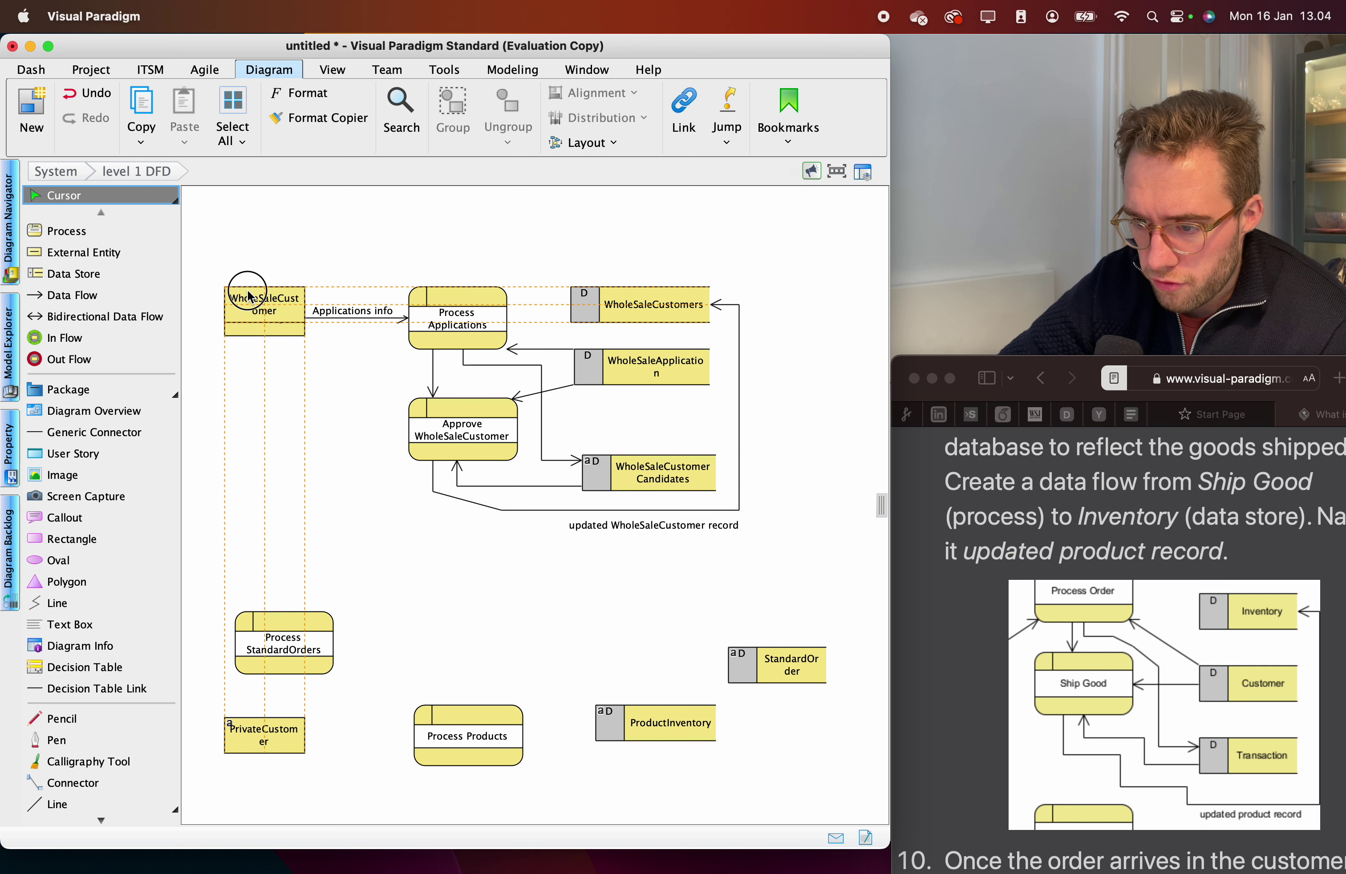
# Add a process named "Send application" and place it directly above Process Applications.
pyautogui.click(67, 230)
pyautogui.click(450, 228)
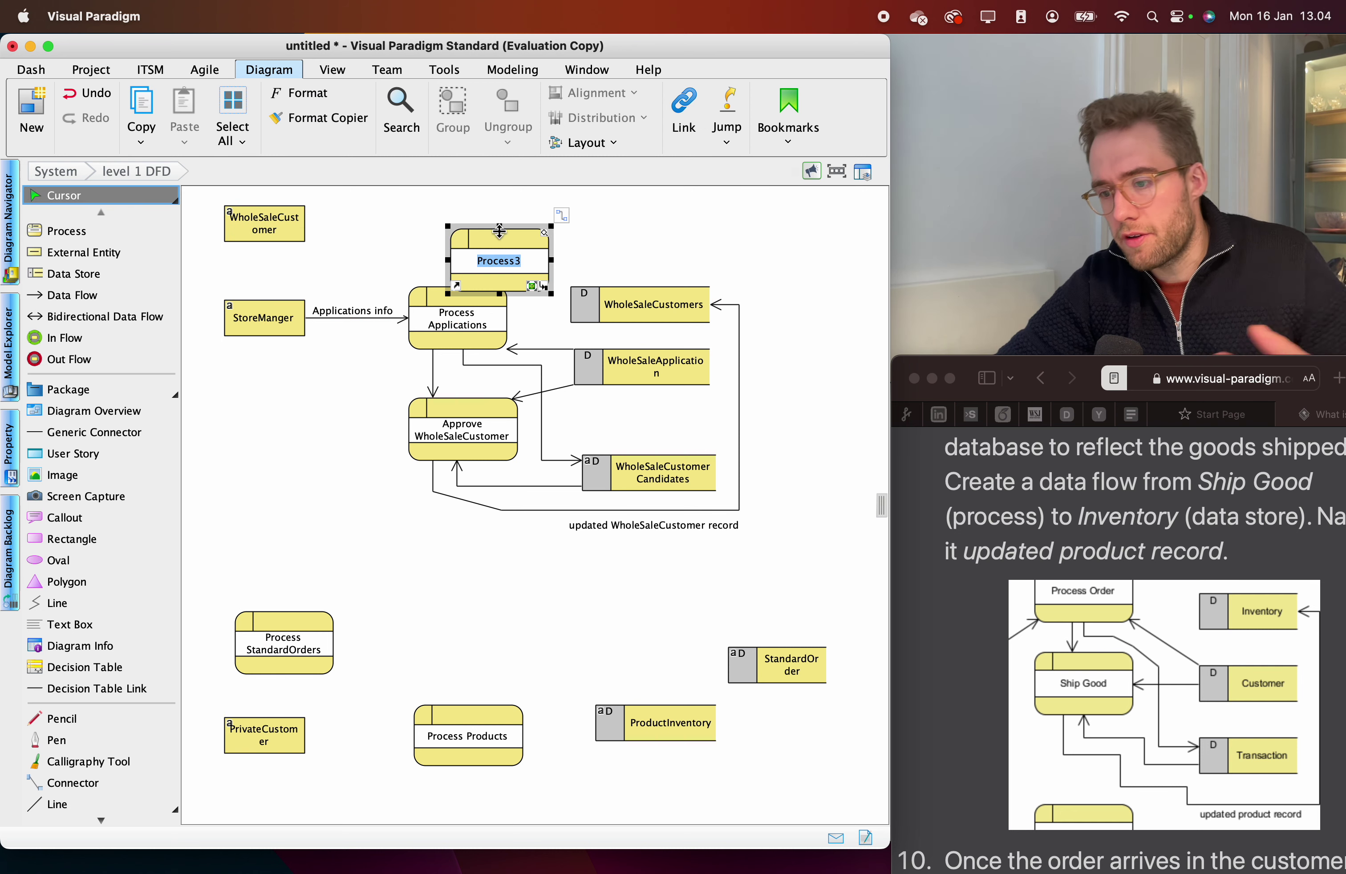
pyautogui.write('Send ')
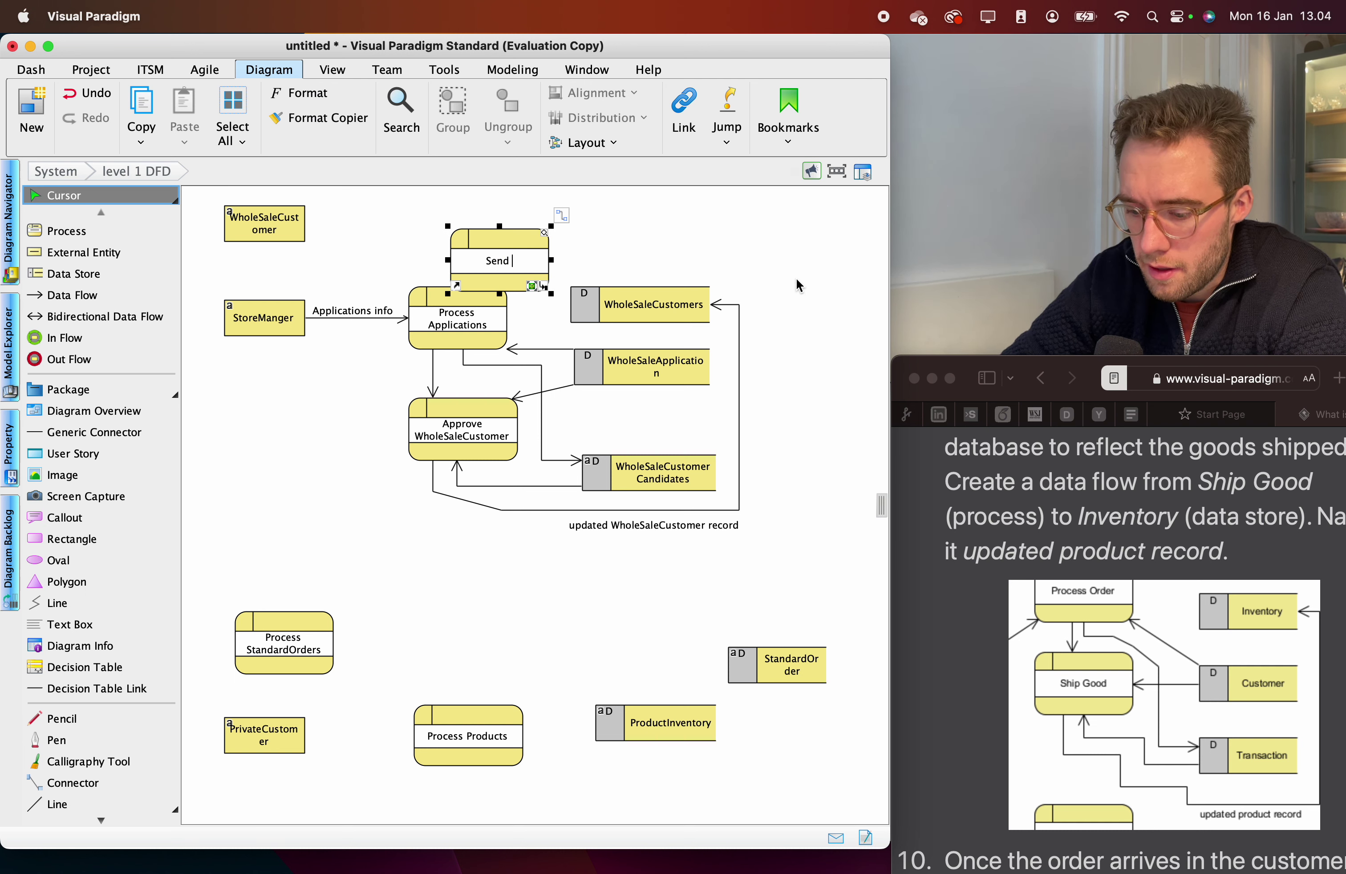
pyautogui.write('application')
pyautogui.moveTo(478, 256); pyautogui.dragTo(436, 221)
# Draw a data flow from WholeSaleCustomer to the Send application process.
pyautogui.click(283, 218)
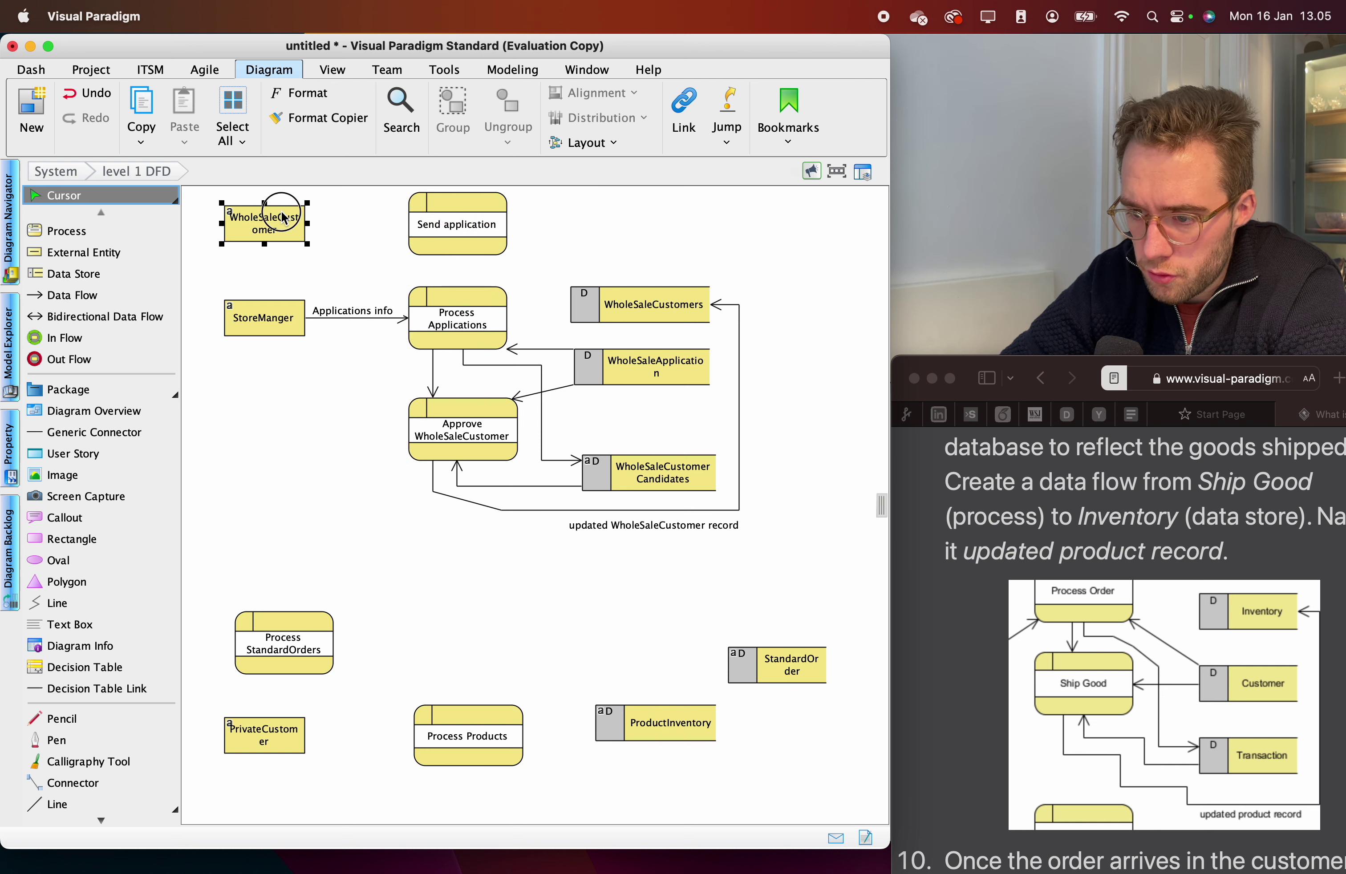
pyautogui.moveTo(316, 197); pyautogui.dragTo(434, 224)
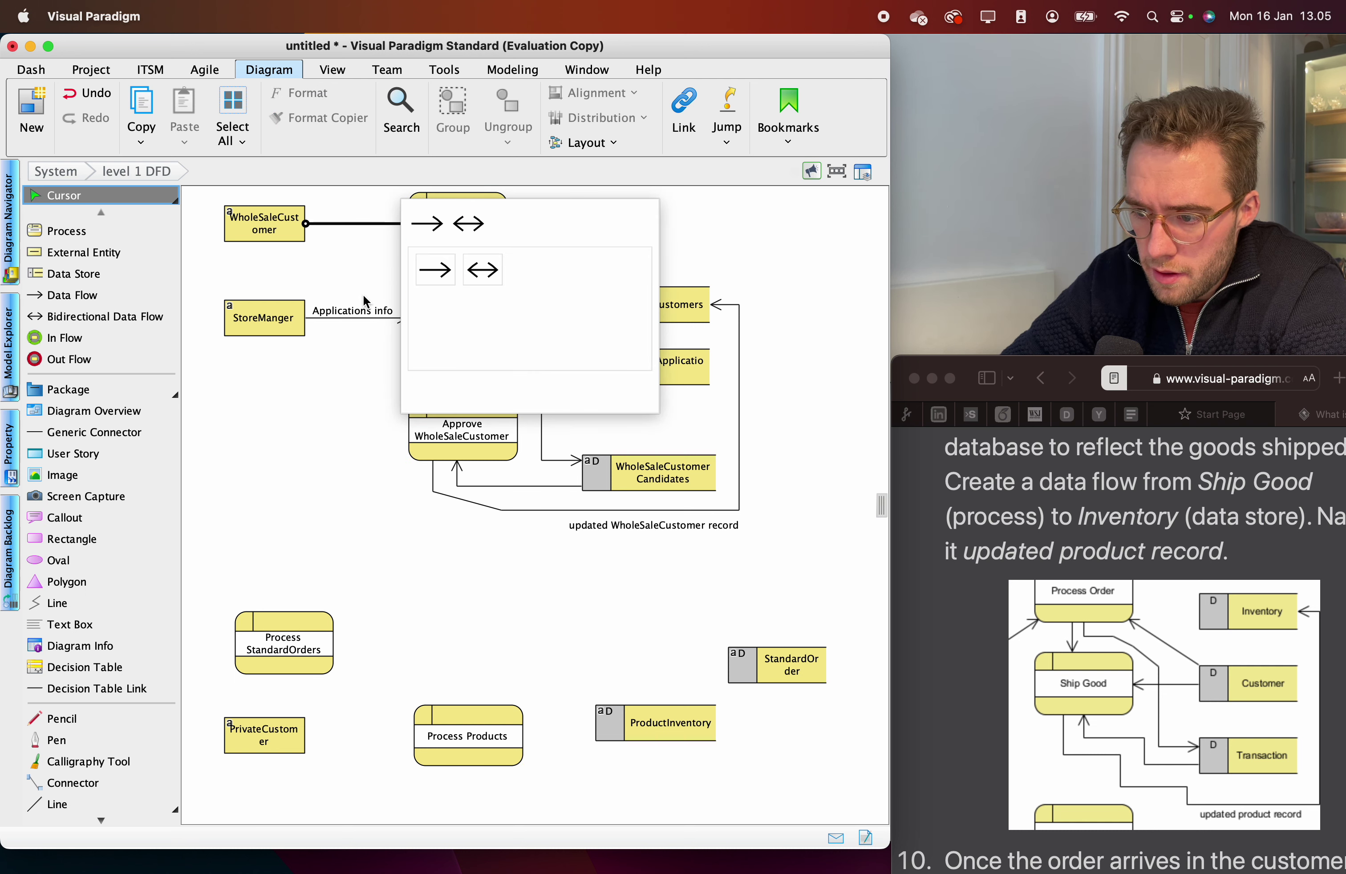
pyautogui.click(427, 225)
pyautogui.click(360, 312)
pyautogui.doubleClick(358, 209)
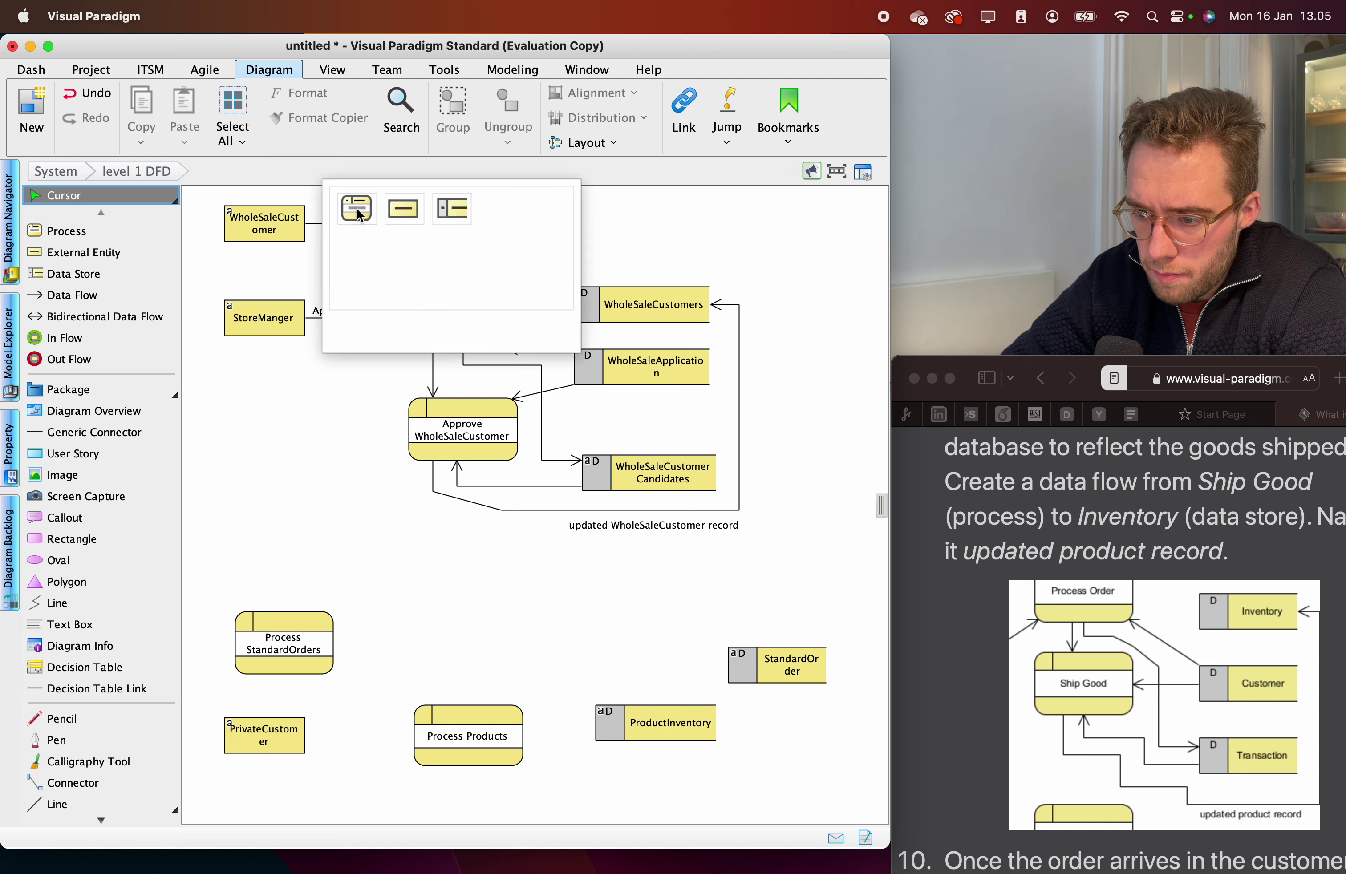
pyautogui.click(301, 202)
pyautogui.click(343, 225)
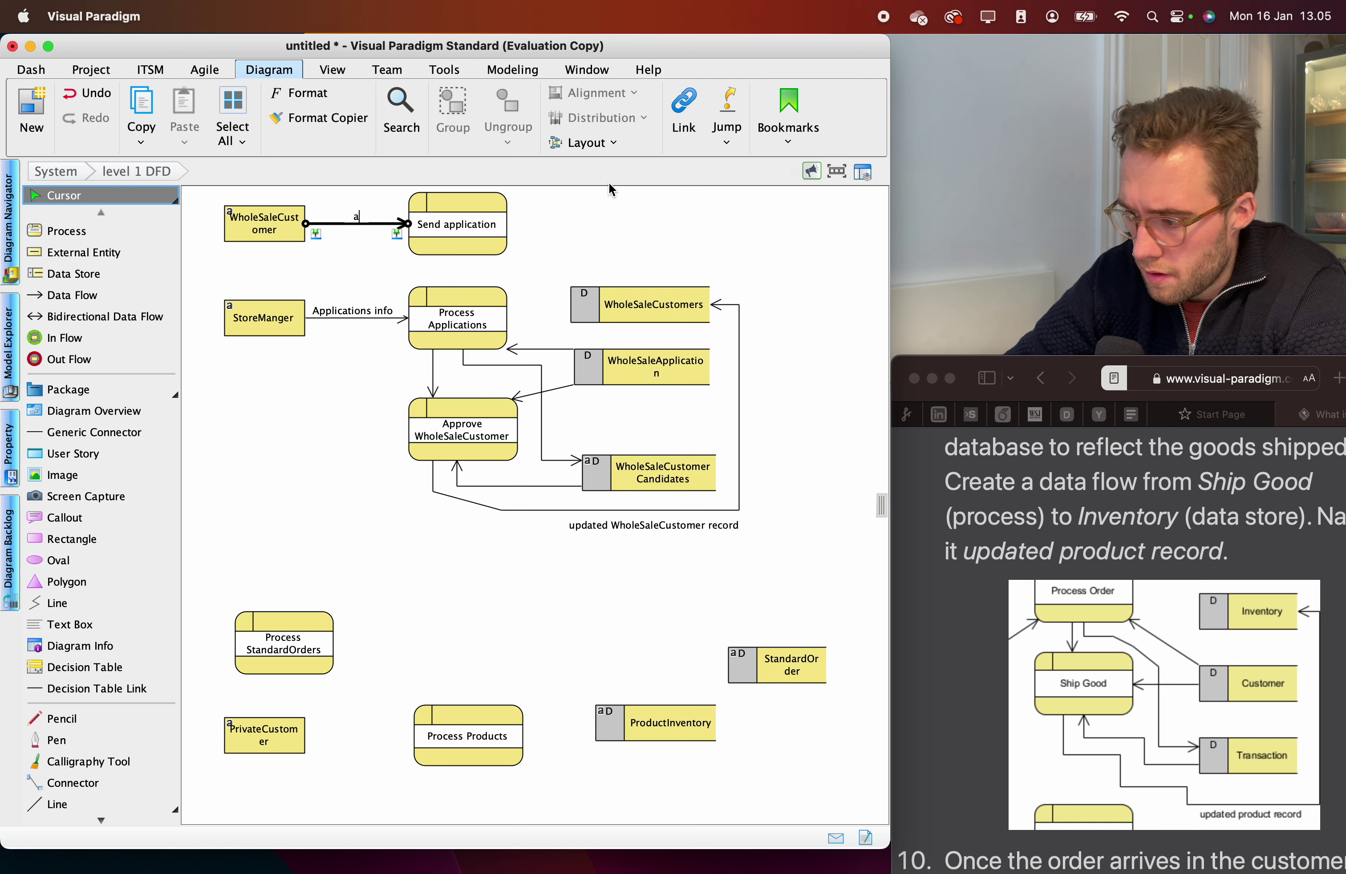
# Name the data flow into Send application "application info".
pyautogui.write('application oinf')
pyautogui.press('BackSpace')
pyautogui.press('BackSpace')
pyautogui.write('info')
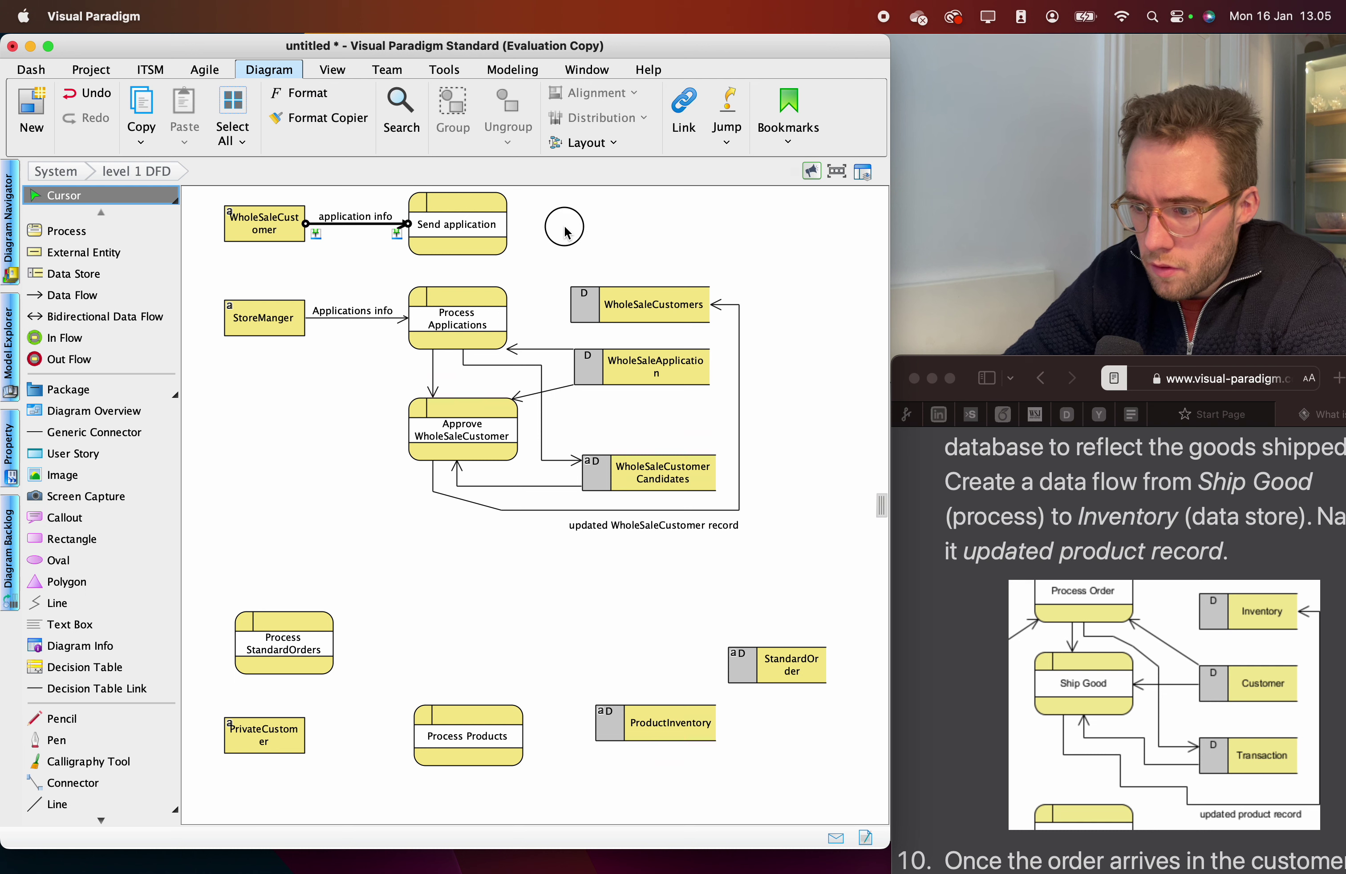
# Draw a data flow from the Send application process to the WholeSaleApplication data store.
pyautogui.click(471, 235)
pyautogui.moveTo(520, 195); pyautogui.dragTo(585, 371)
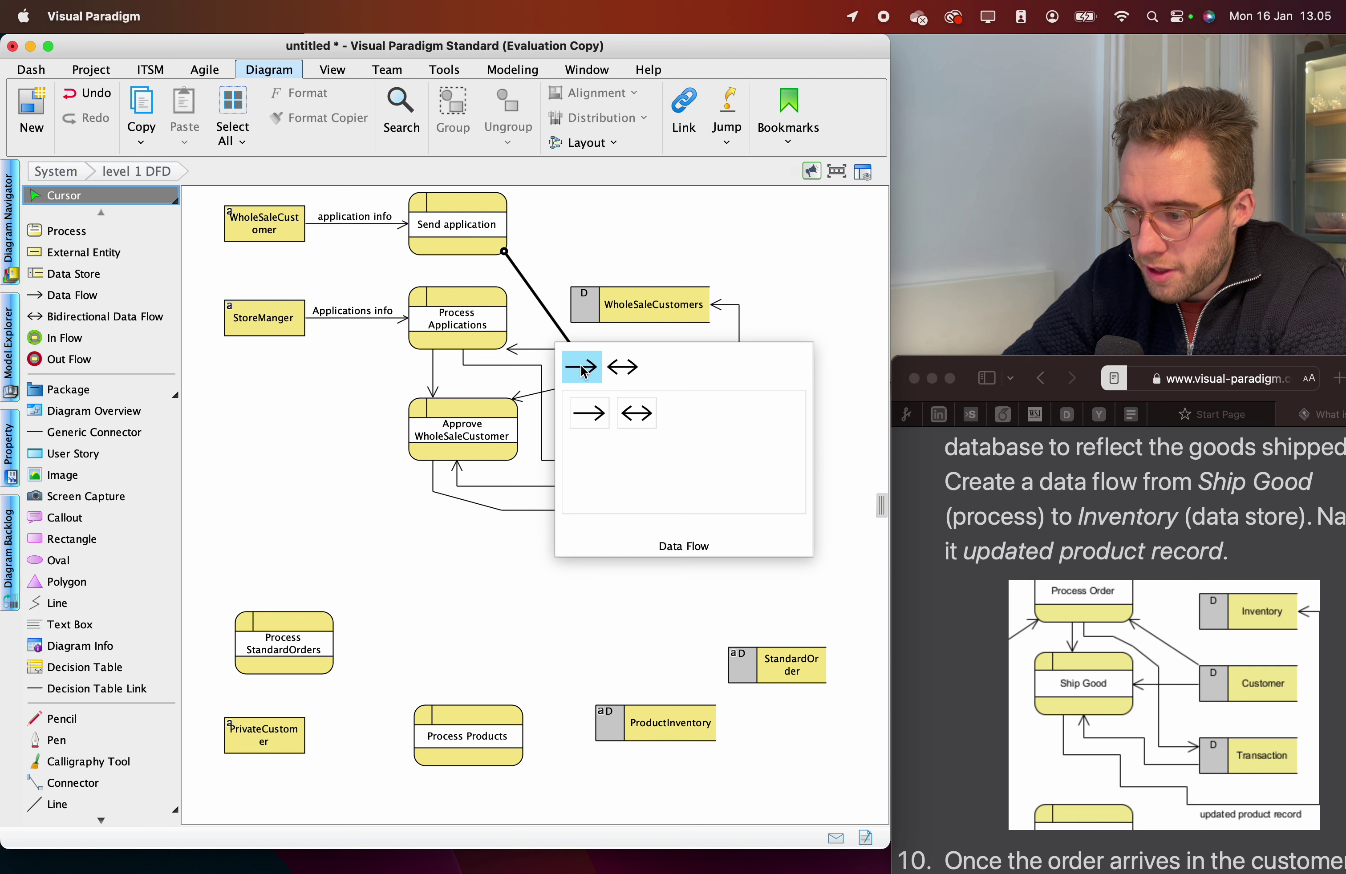
pyautogui.click(582, 366)
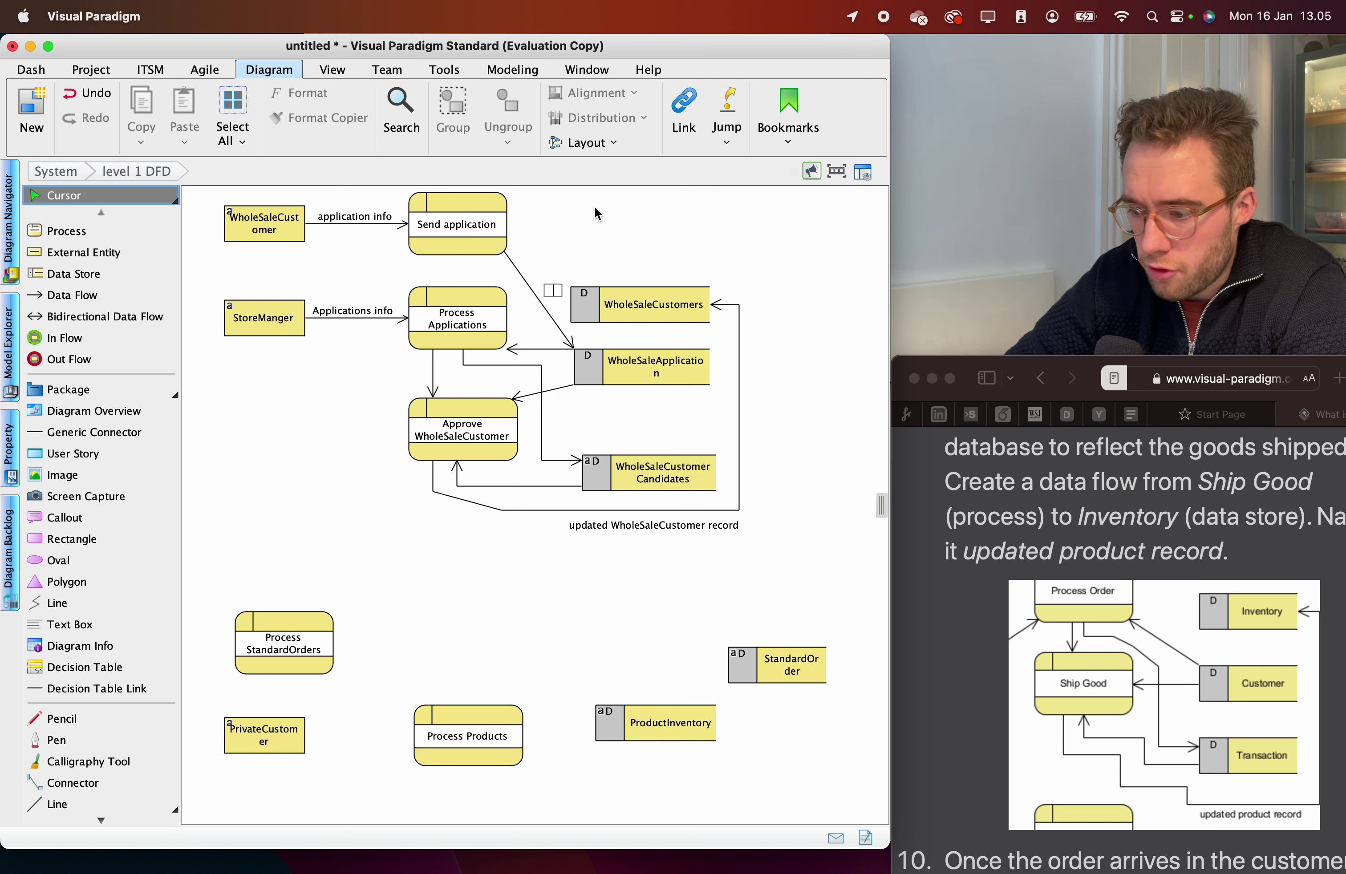
# Bend the flow to WholeSaleApplication so it leaves Send application's underside and runs down between Process Applications and WholeSaleCustomers.
pyautogui.moveTo(477, 241); pyautogui.dragTo(487, 241)
pyautogui.click(538, 295)
pyautogui.moveTo(538, 295); pyautogui.dragTo(523, 318)
pyautogui.click(489, 228)
pyautogui.moveTo(489, 228)
pyautogui.mouseDown()
pyautogui.moveTo(490, 243)
pyautogui.moveTo(518, 249)
pyautogui.moveTo(449, 259)
pyautogui.moveTo(523, 269)
pyautogui.mouseUp()
pyautogui.click(520, 271)
pyautogui.click(533, 291)
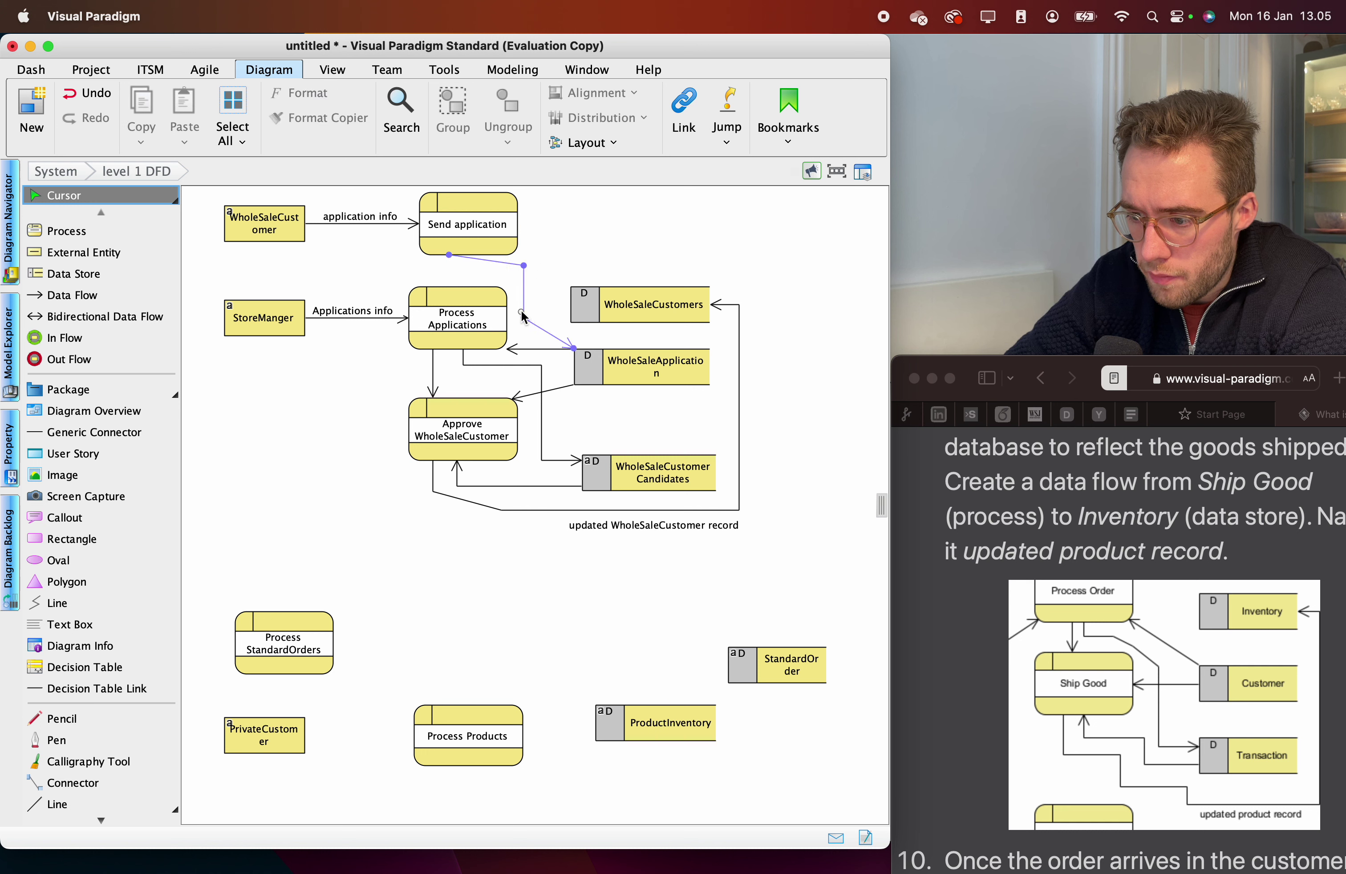
pyautogui.click(464, 258)
pyautogui.moveTo(485, 262); pyautogui.dragTo(523, 273)
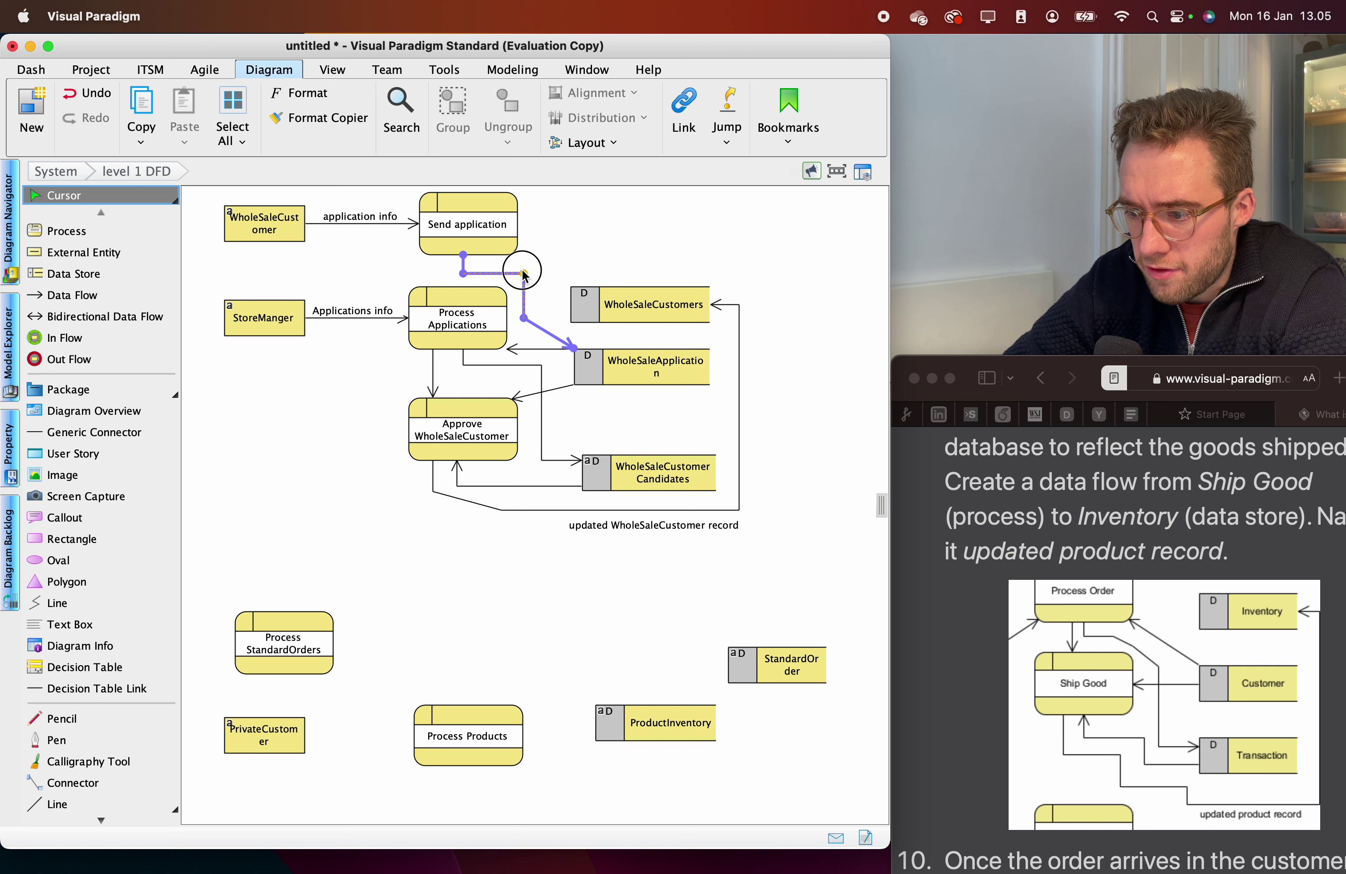
pyautogui.click(539, 264)
pyautogui.moveTo(511, 242); pyautogui.dragTo(500, 241)
pyautogui.click(559, 238)
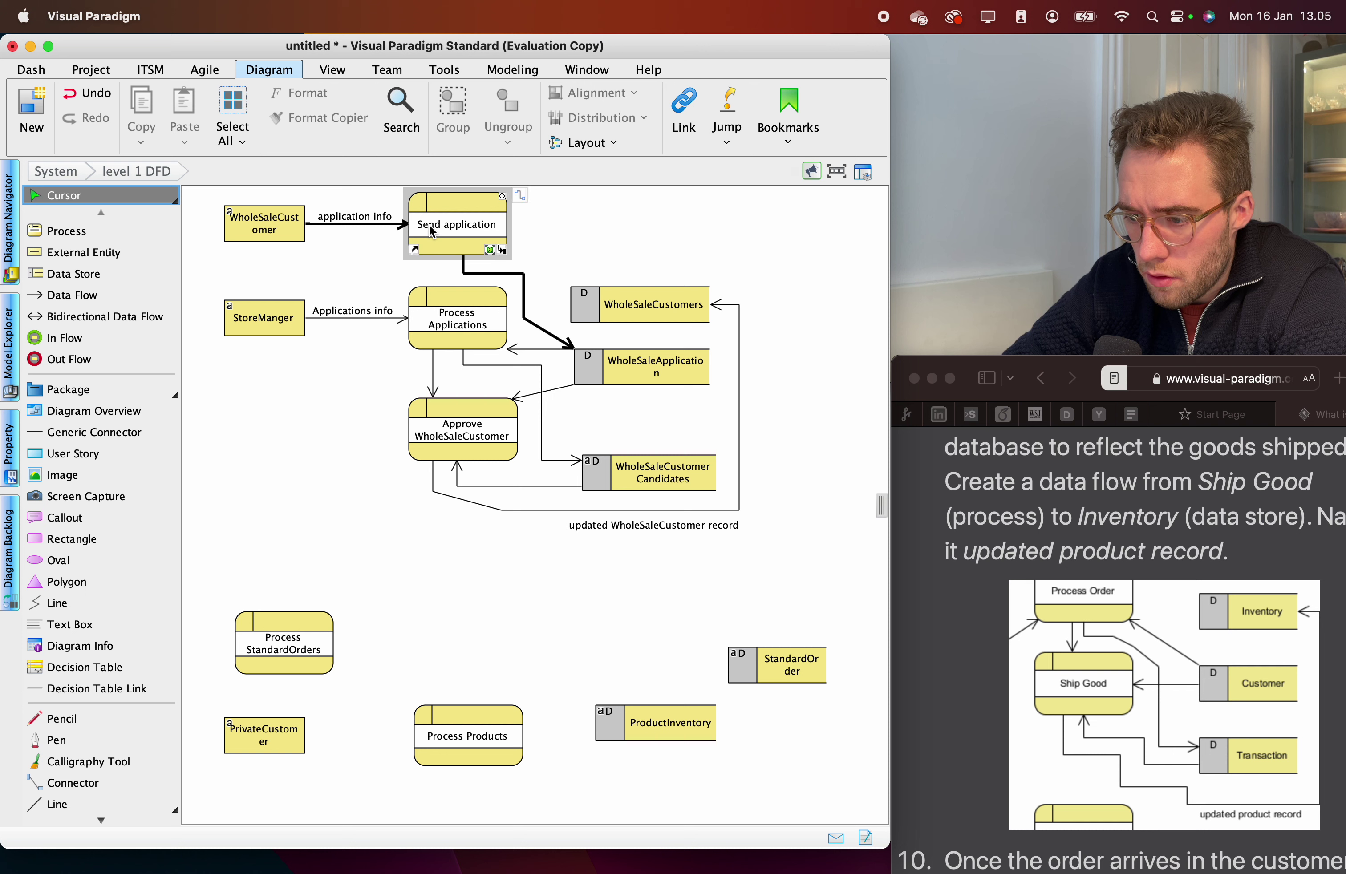
# Rename the Send application process as "Create application".
pyautogui.click(440, 225)
pyautogui.doubleClick(440, 226)
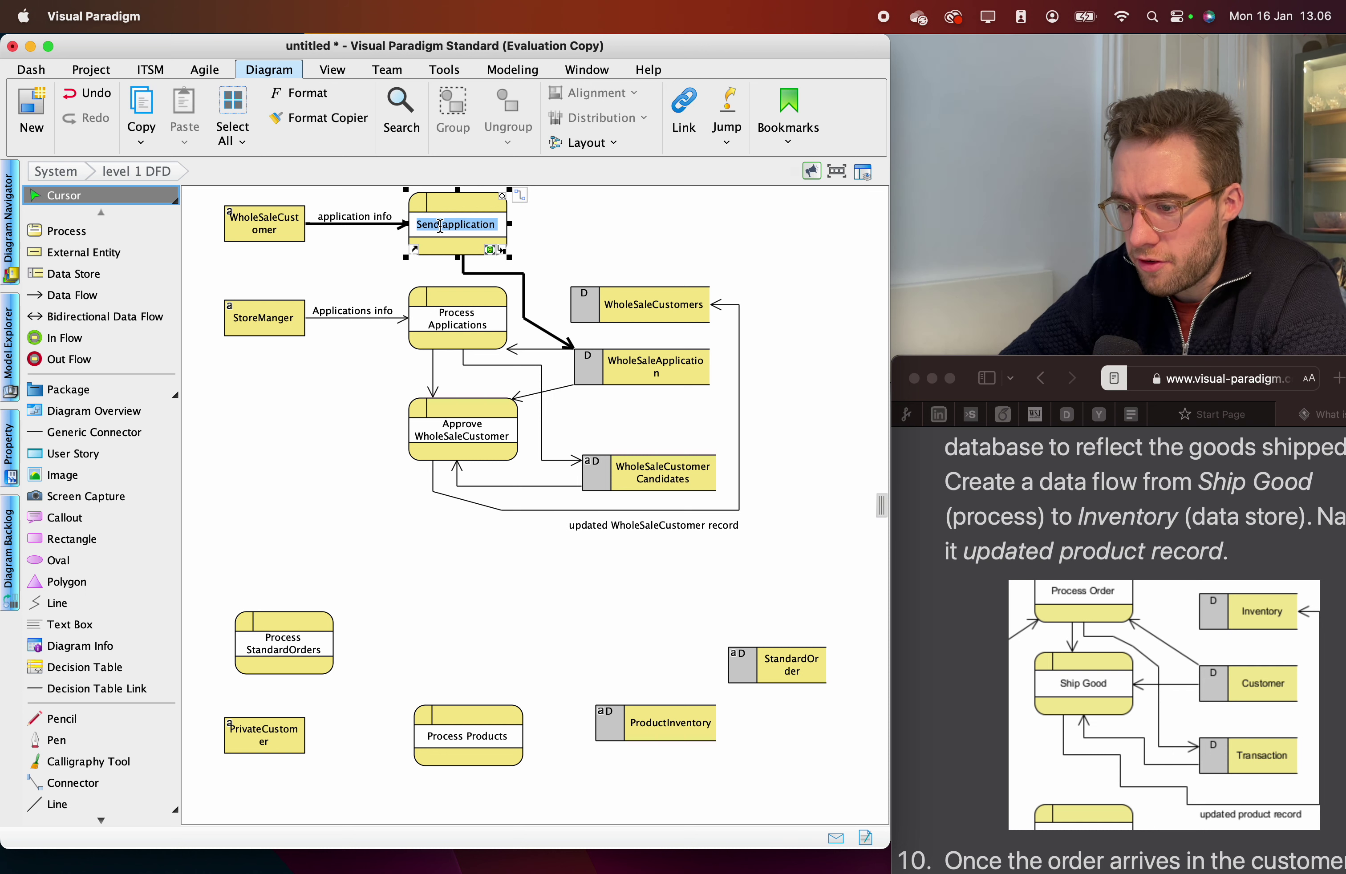
pyautogui.doubleClick(433, 224)
pyautogui.write('Create')
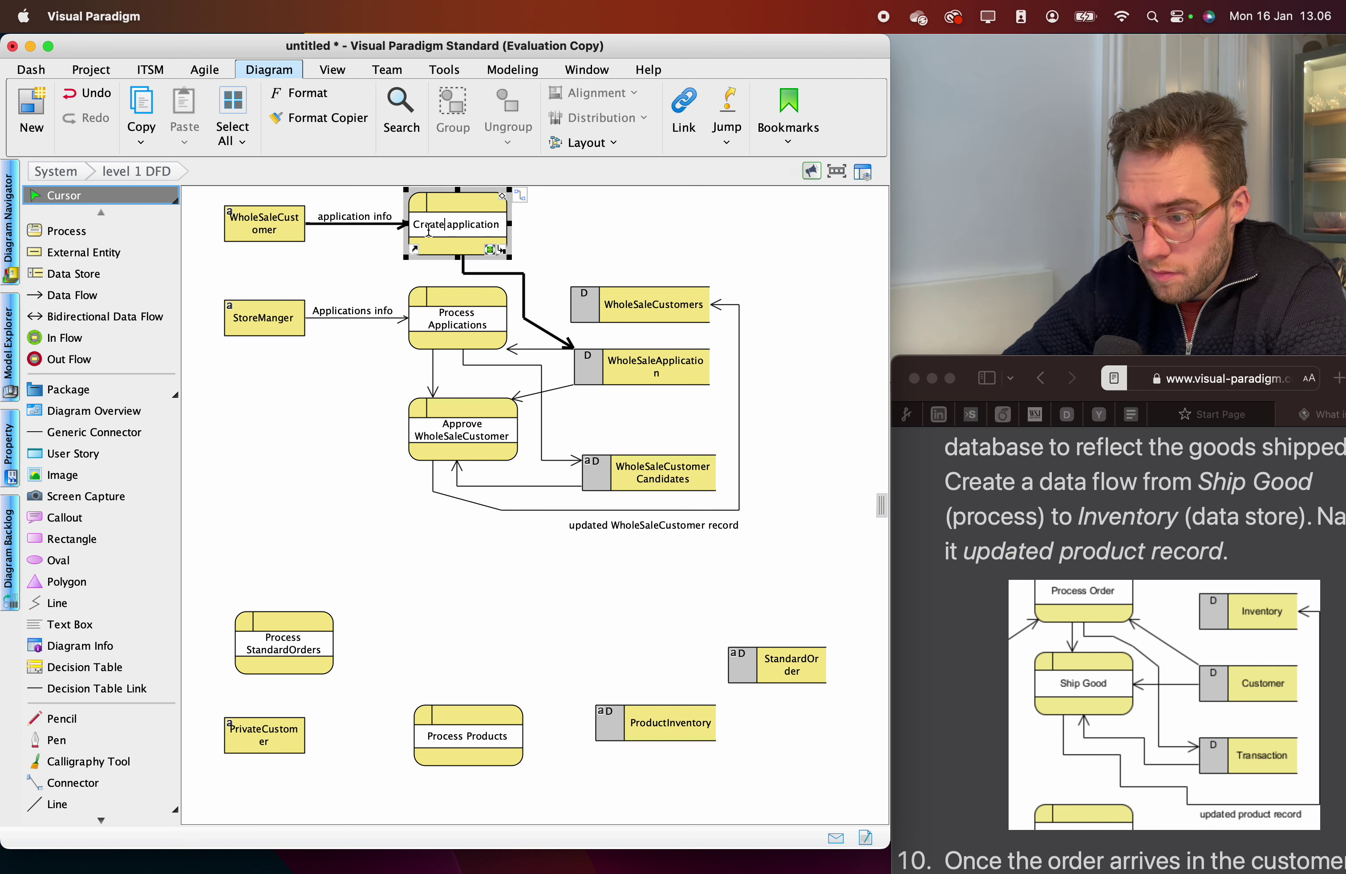
pyautogui.click(581, 227)
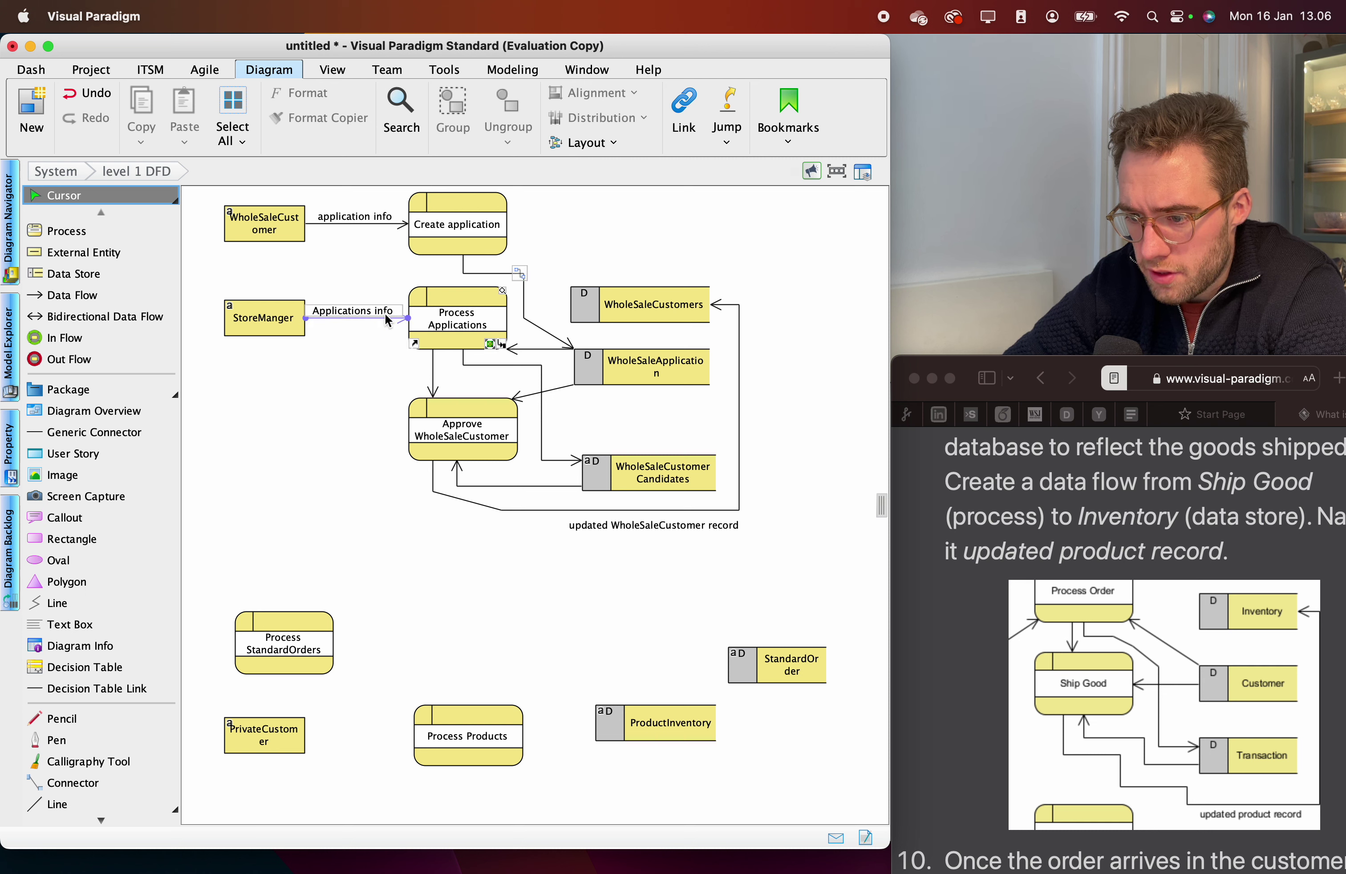
# Remove the name from the data flow between StoreManger and Process Applications.
pyautogui.click(352, 318)
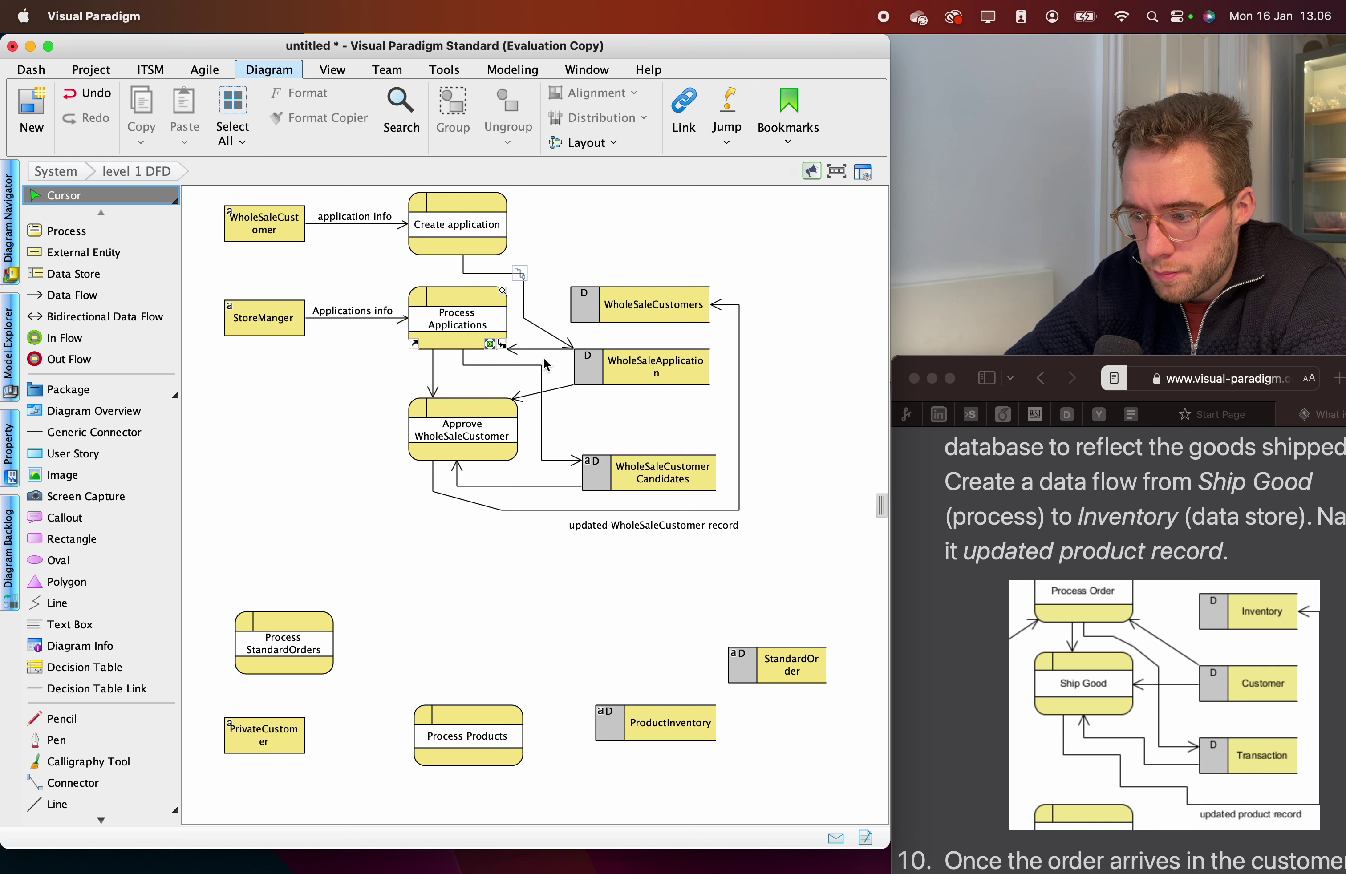
pyautogui.doubleClick(374, 312)
pyautogui.press('BackSpace')
pyautogui.click(338, 279)
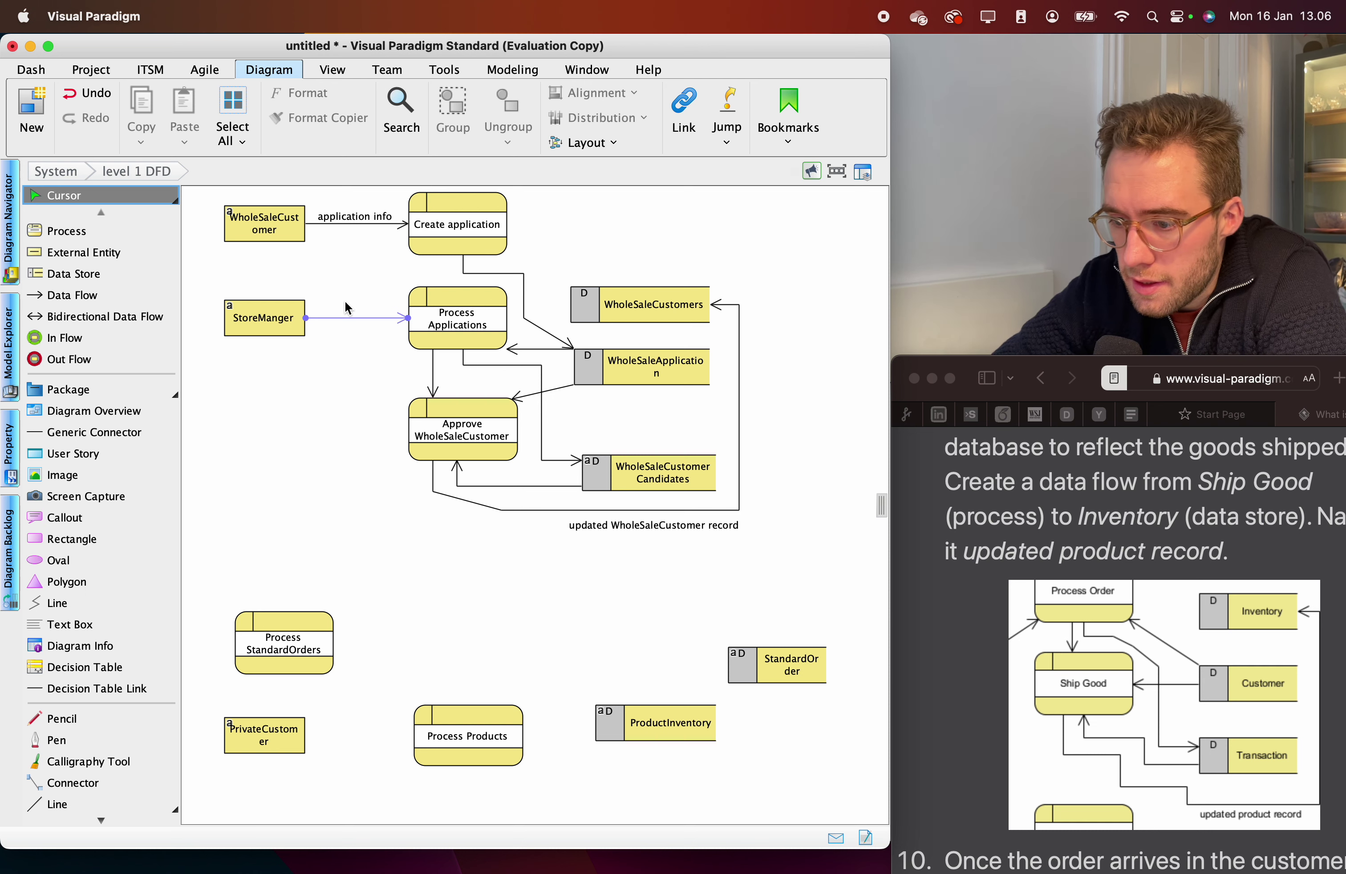
pyautogui.click(354, 317)
pyautogui.click(344, 288)
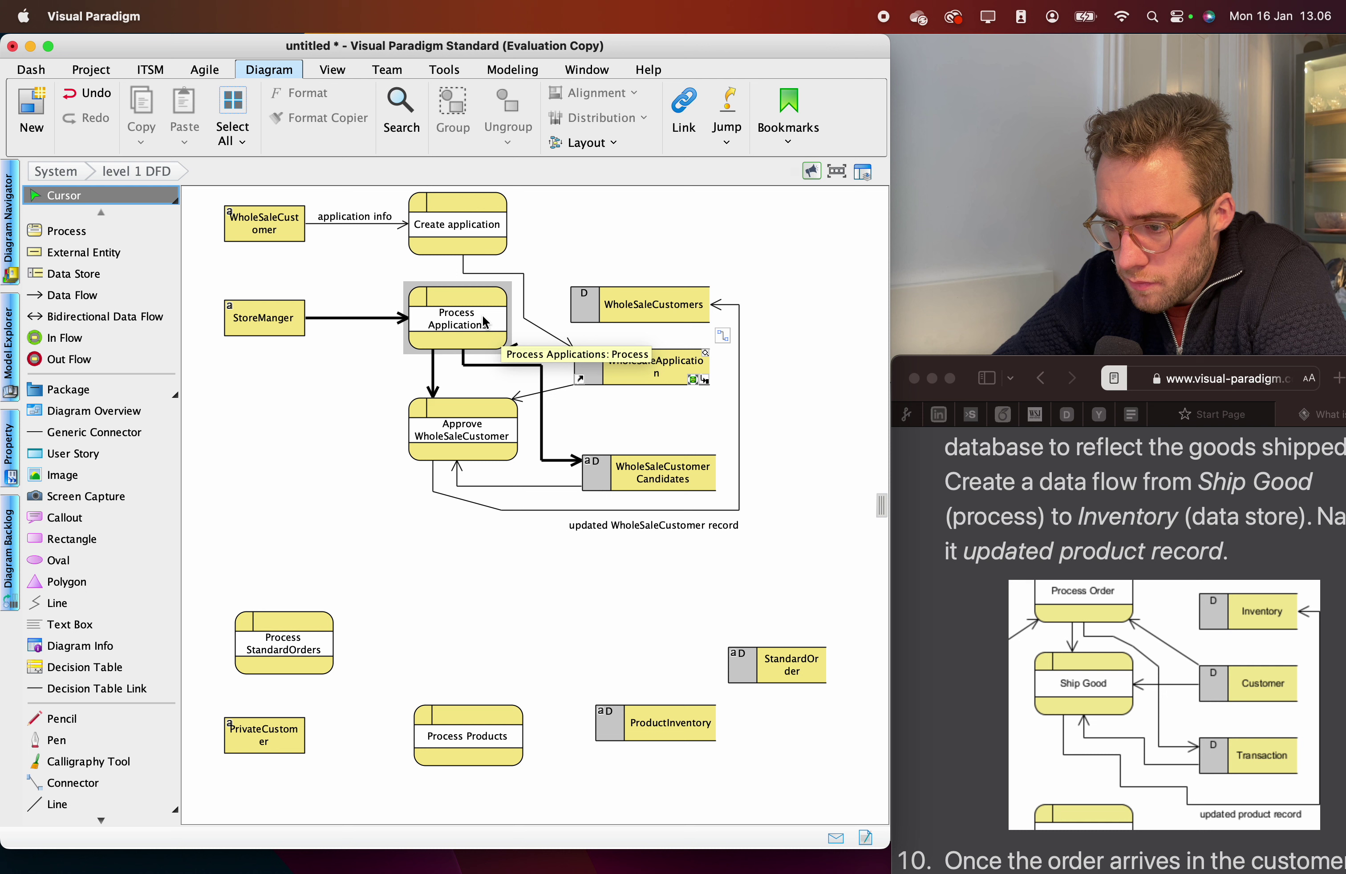
# Move the WholeSaleApplication data store down slightly, away from WholeSaleCustomers.
pyautogui.click(588, 366)
pyautogui.moveTo(588, 367); pyautogui.dragTo(588, 381)
pyautogui.click(596, 330)
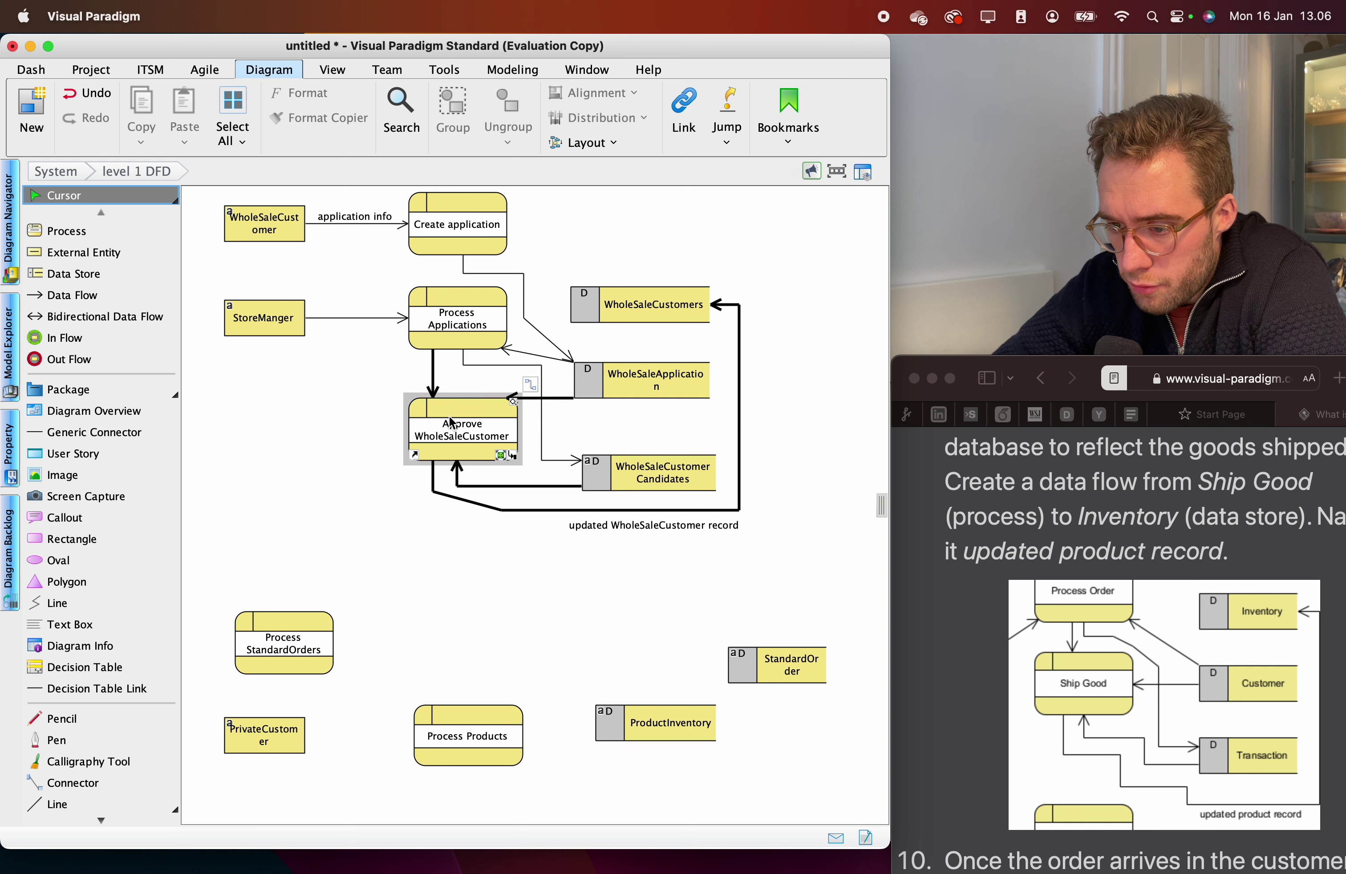
# Draw a data flow from StoreManger to Approve WholeSaleCustomer, routed straight down and across with a right-angle bend.
pyautogui.click(287, 326)
pyautogui.moveTo(318, 292); pyautogui.dragTo(455, 435)
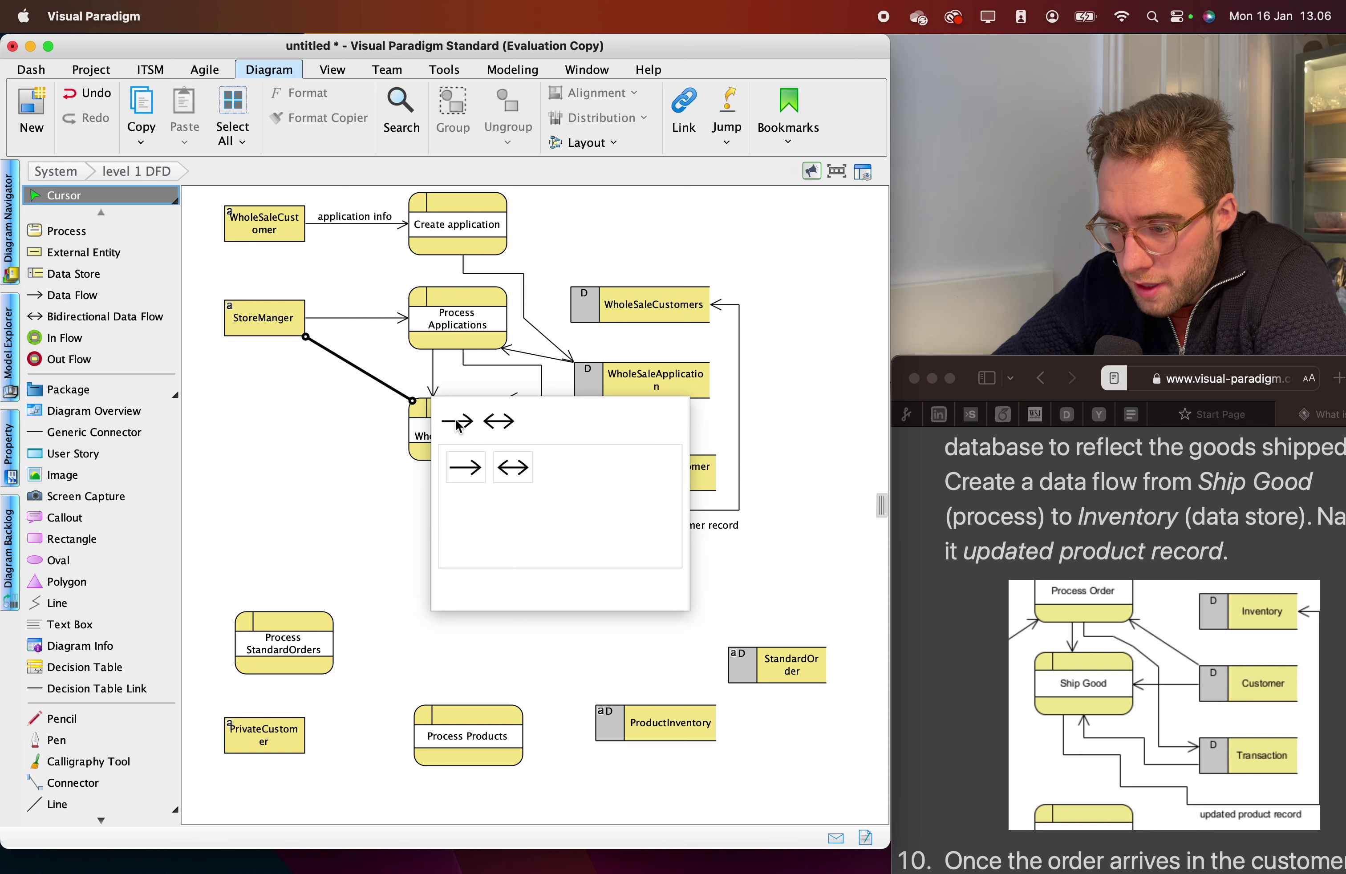
pyautogui.click(466, 426)
pyautogui.moveTo(358, 367); pyautogui.dragTo(306, 414)
pyautogui.click(344, 385)
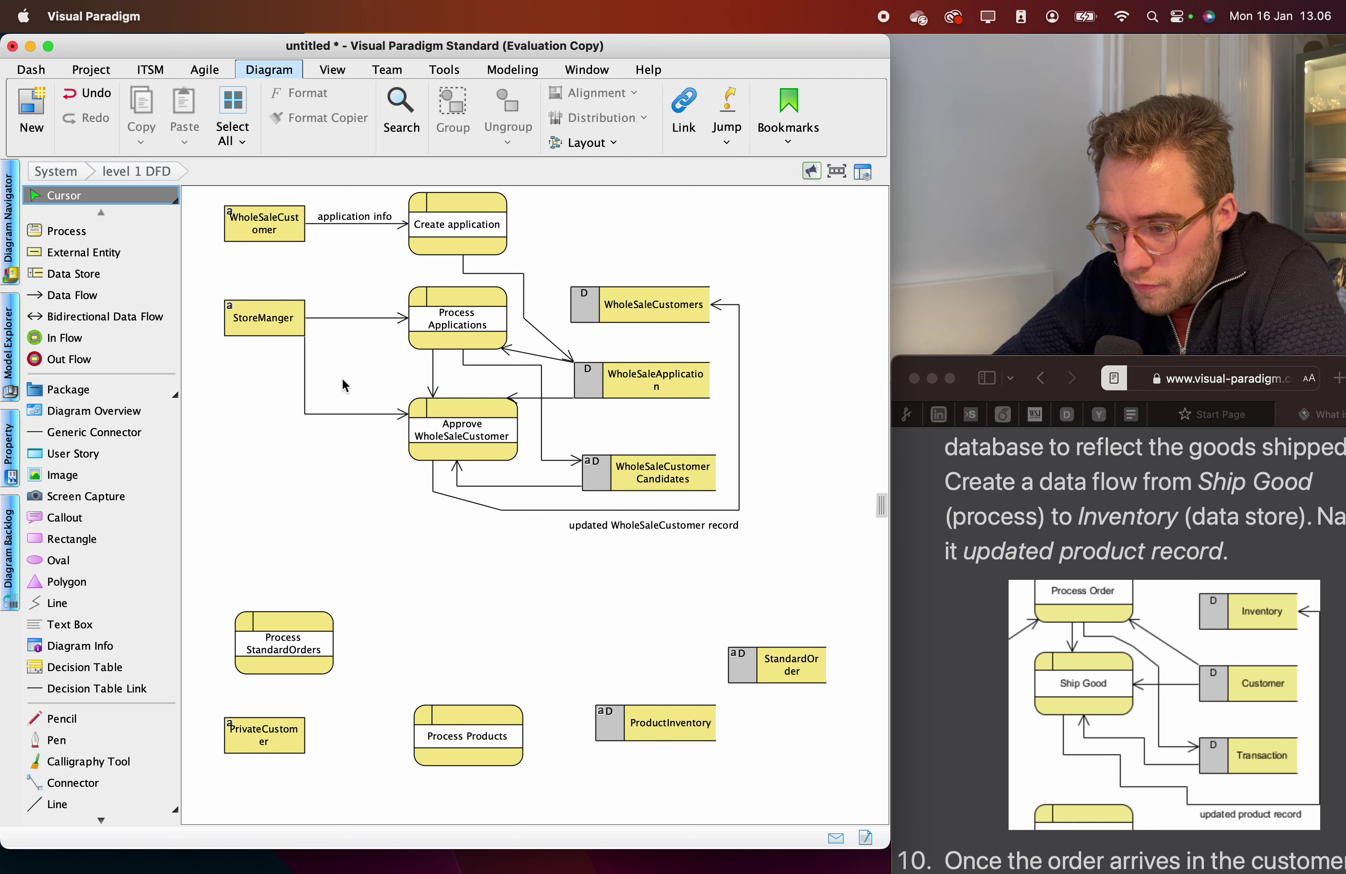
# Delete the data flow from StoreManger to Approve WholeSaleCustomer.
pyautogui.click(448, 313)
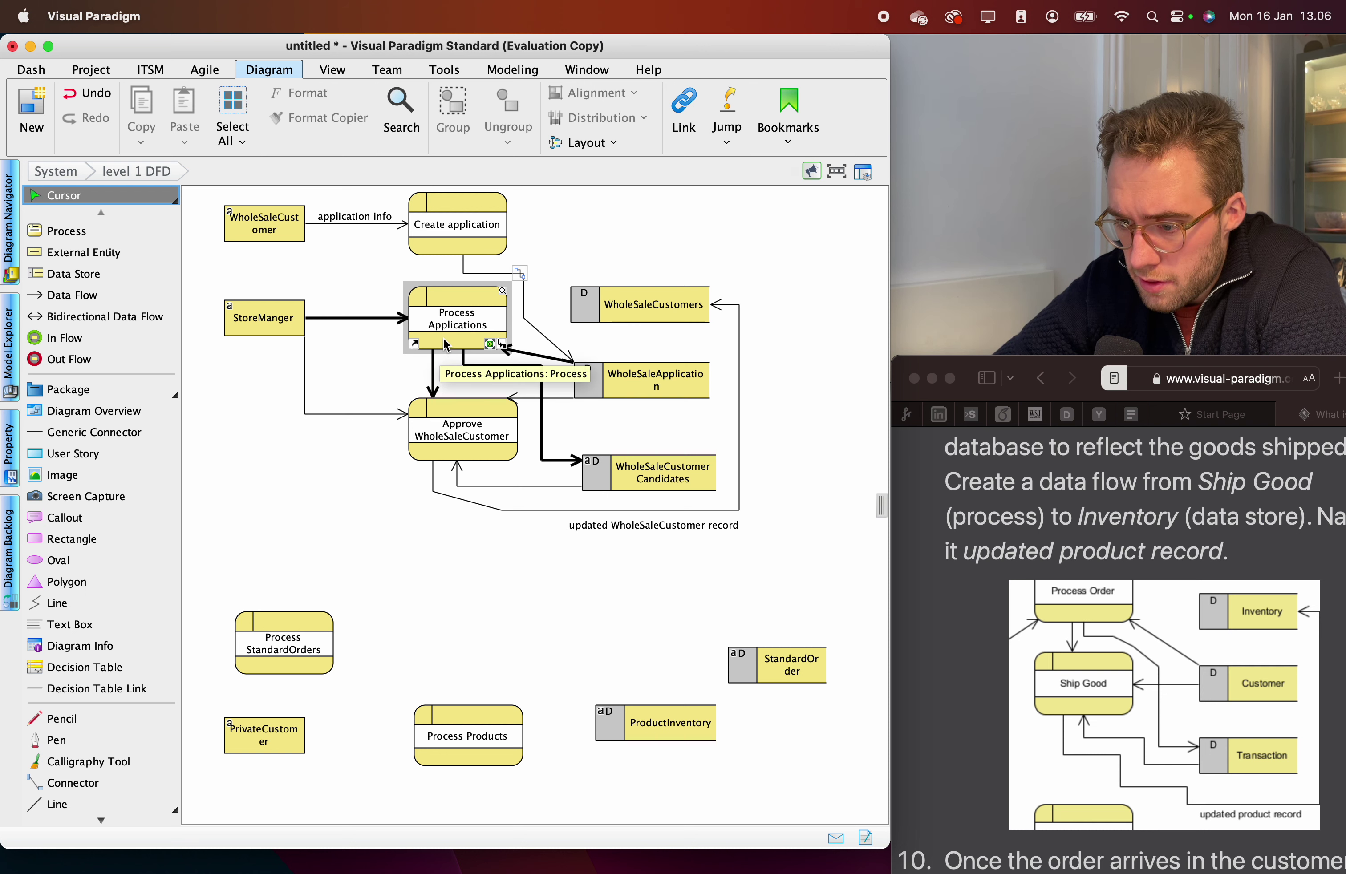
pyautogui.click(460, 437)
pyautogui.click(301, 402)
pyautogui.click(306, 403)
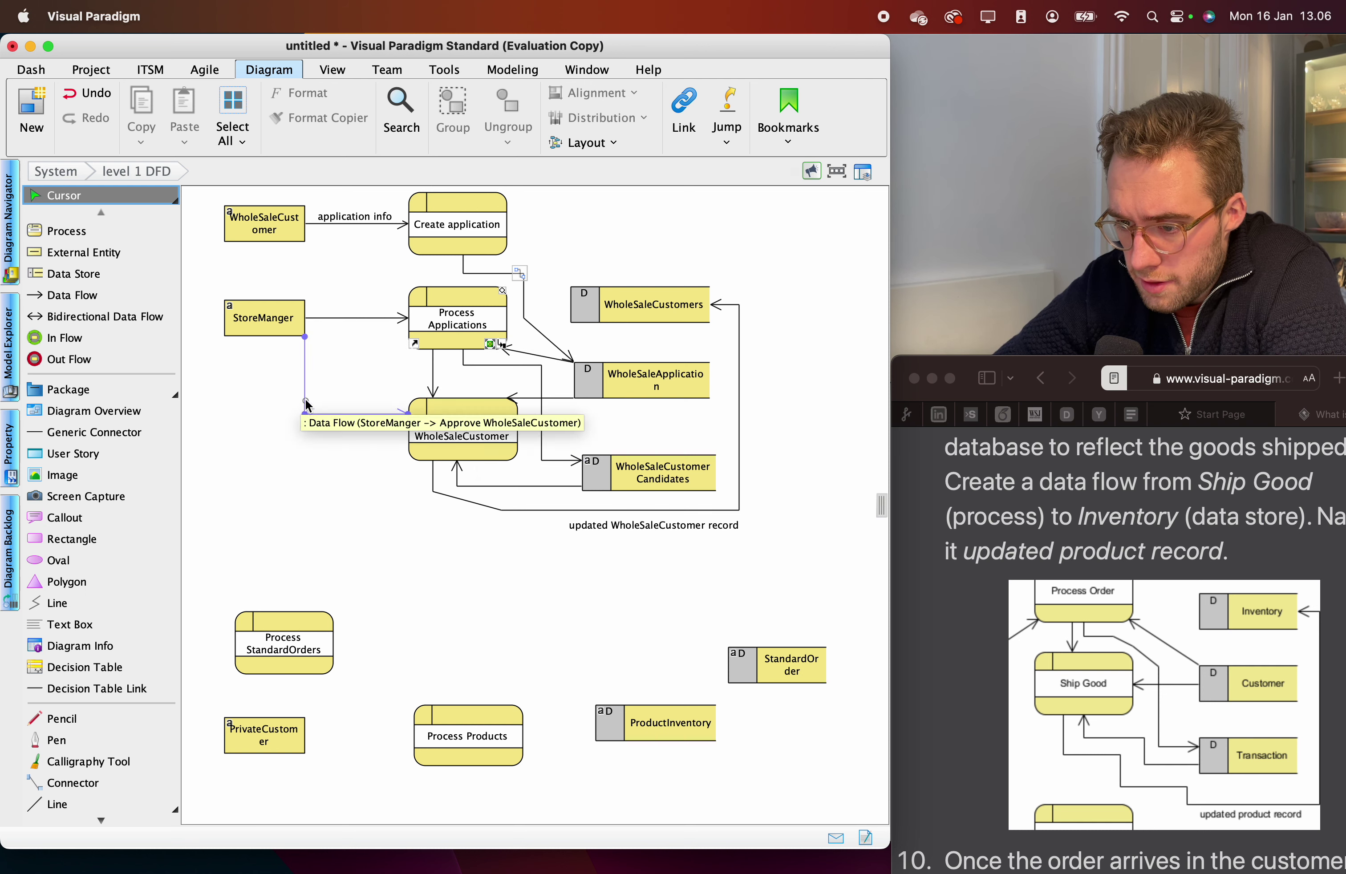
pyautogui.click(355, 511)
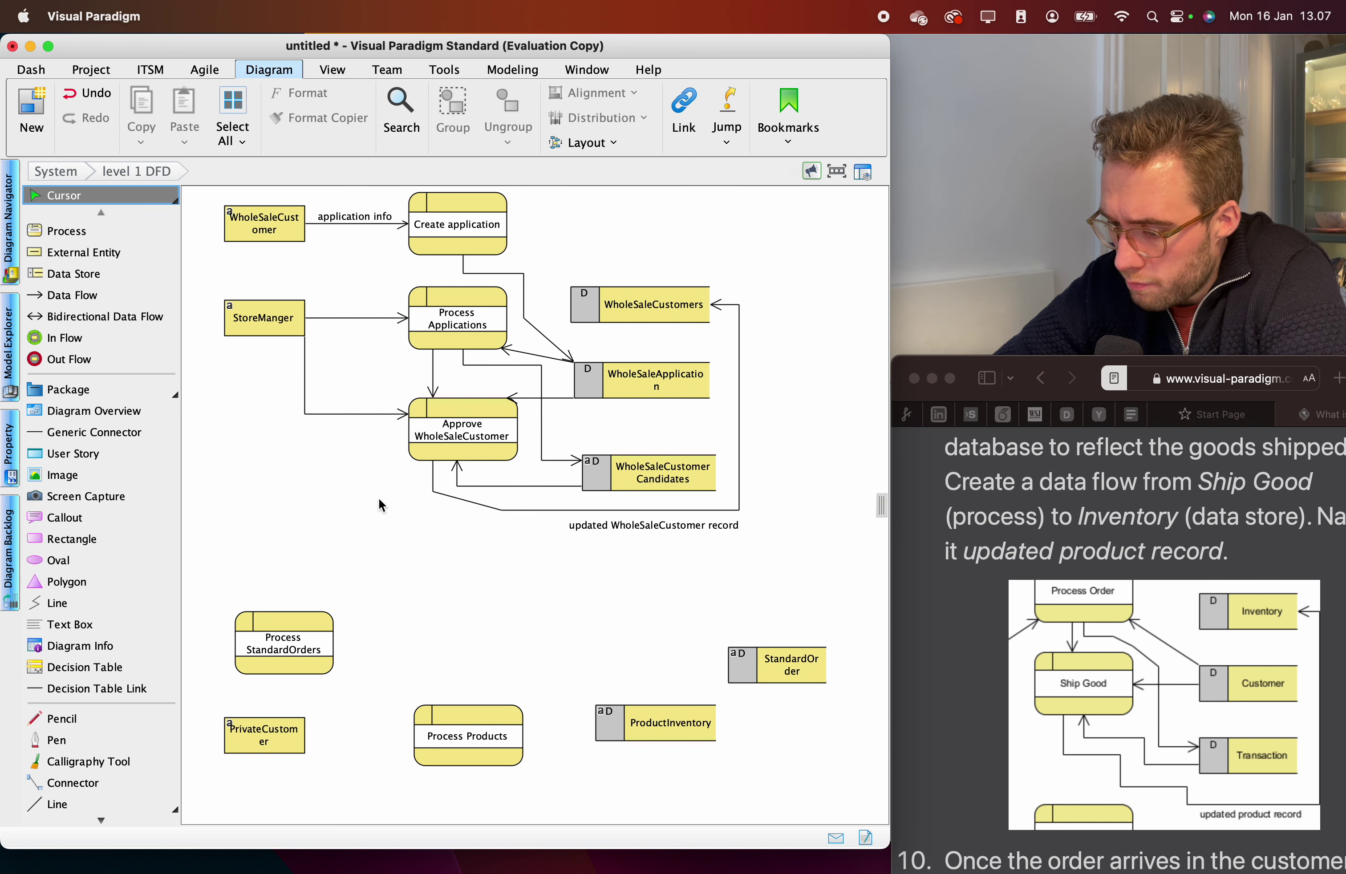
pyautogui.click(341, 415)
pyautogui.press('Delete')
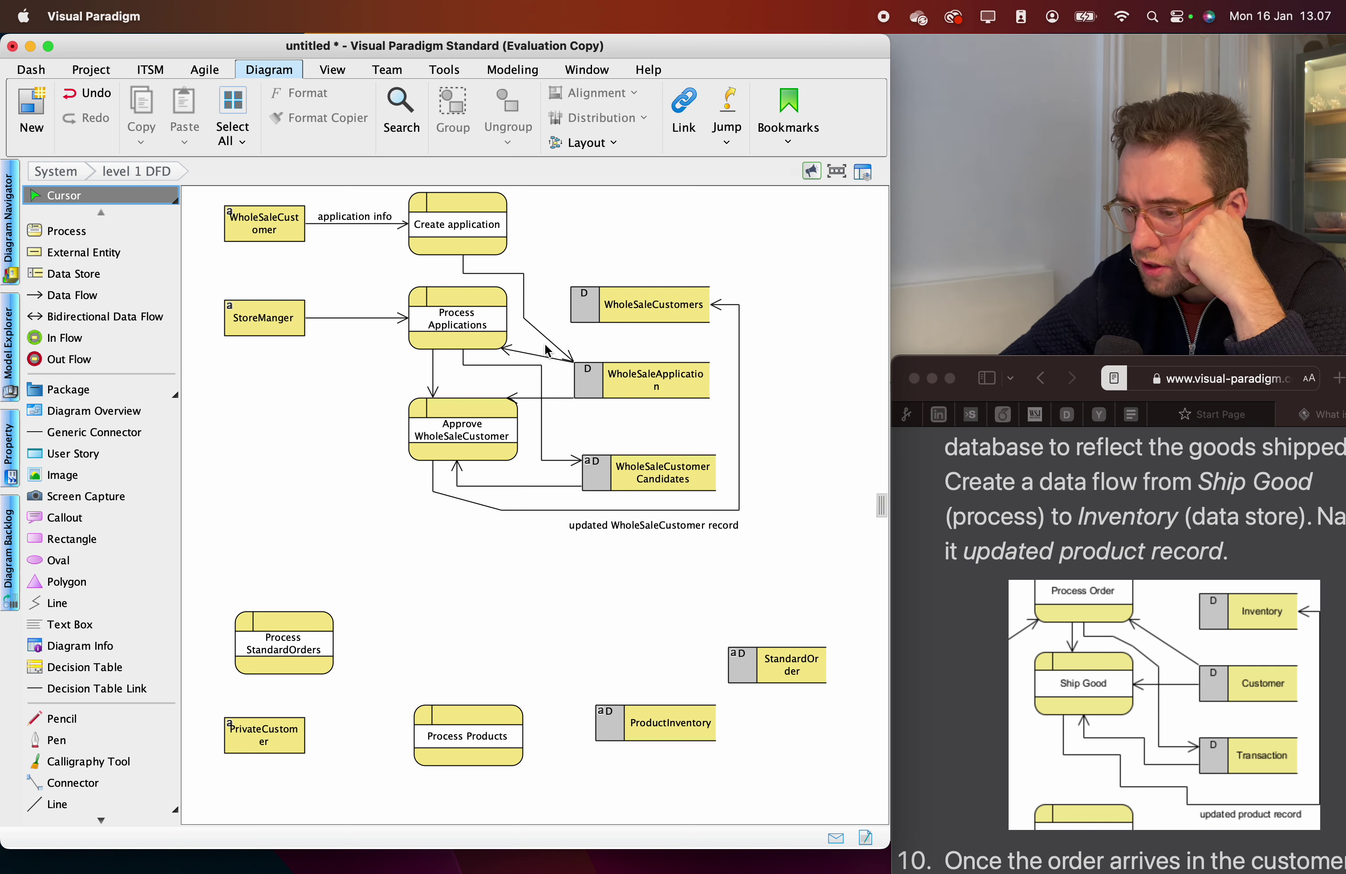
# Rename the Process Applications process as "Check Applications".
pyautogui.doubleClick(448, 317)
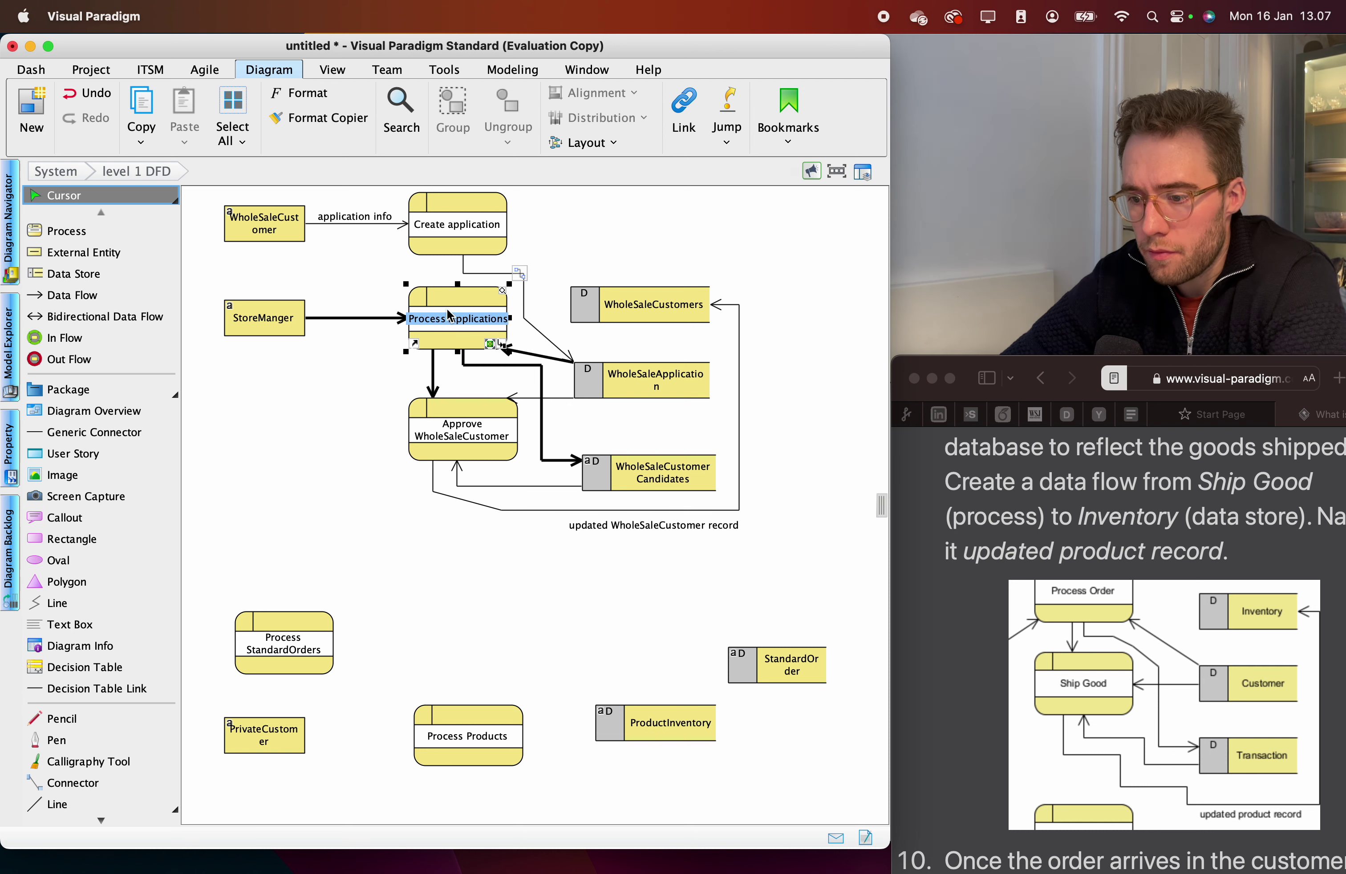
pyautogui.doubleClick(428, 316)
pyautogui.press('BackSpace')
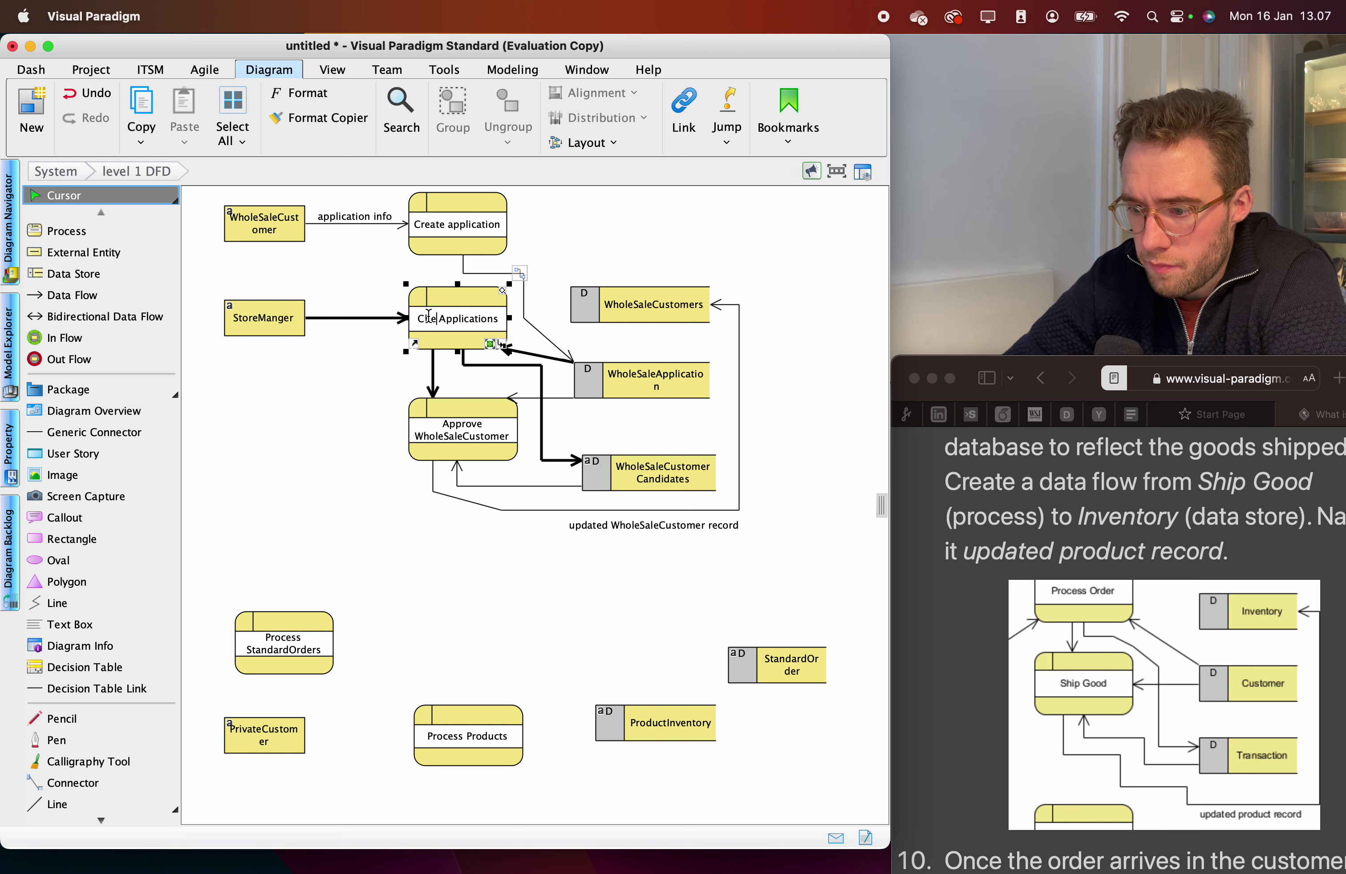
pyautogui.write('Check')
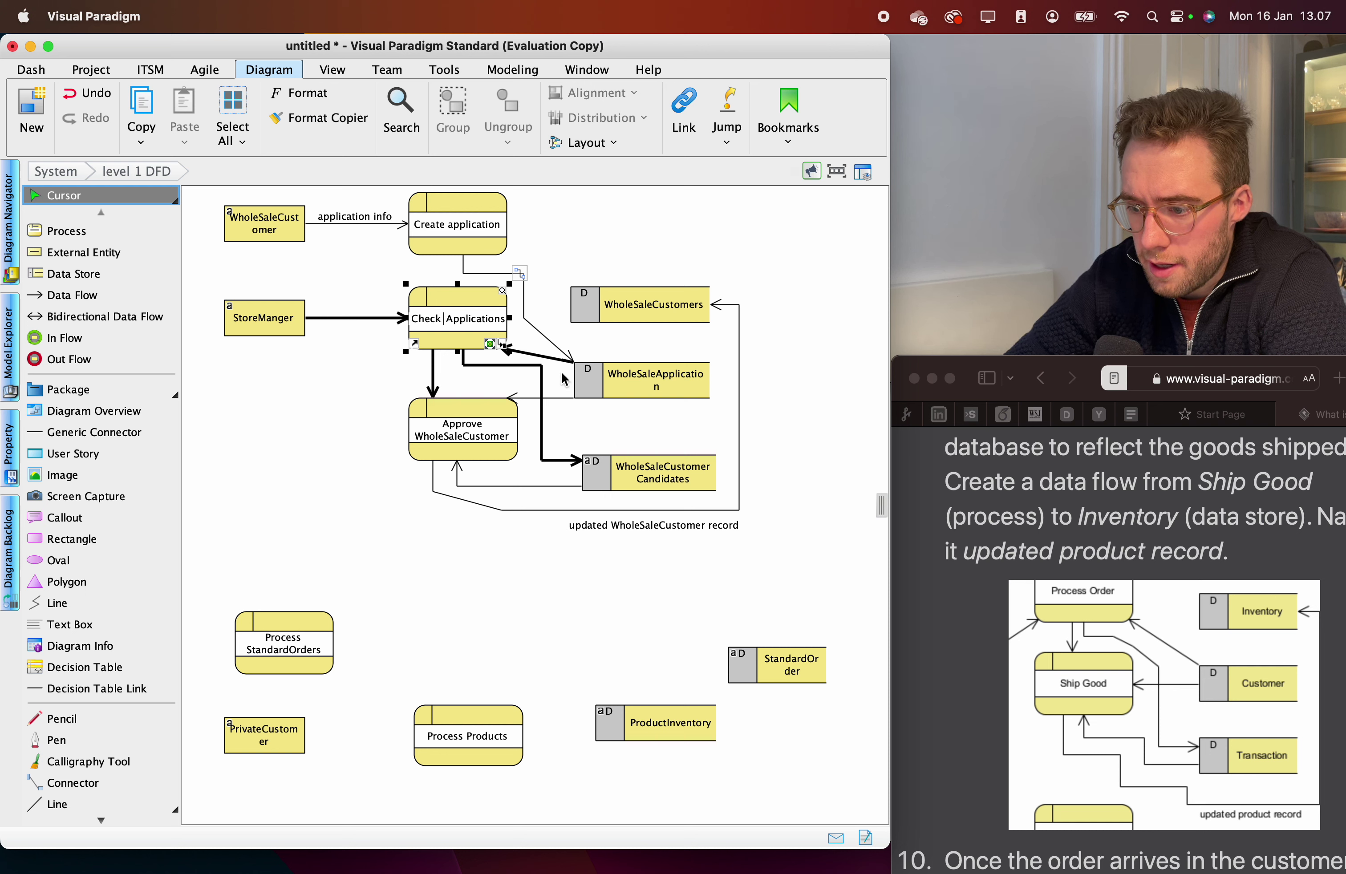
pyautogui.click(478, 404)
pyautogui.click(332, 390)
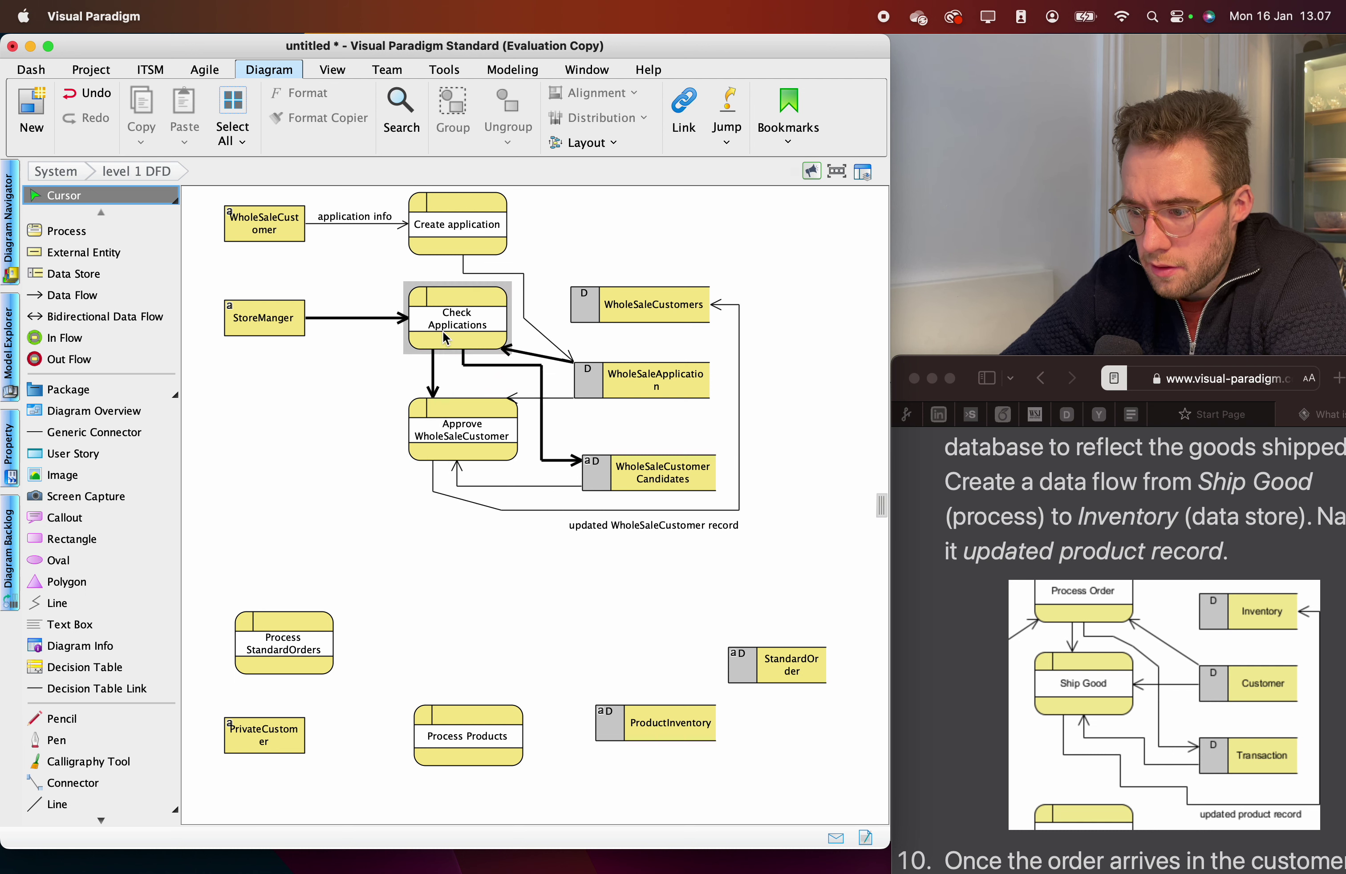
pyautogui.click(652, 302)
pyautogui.click(634, 256)
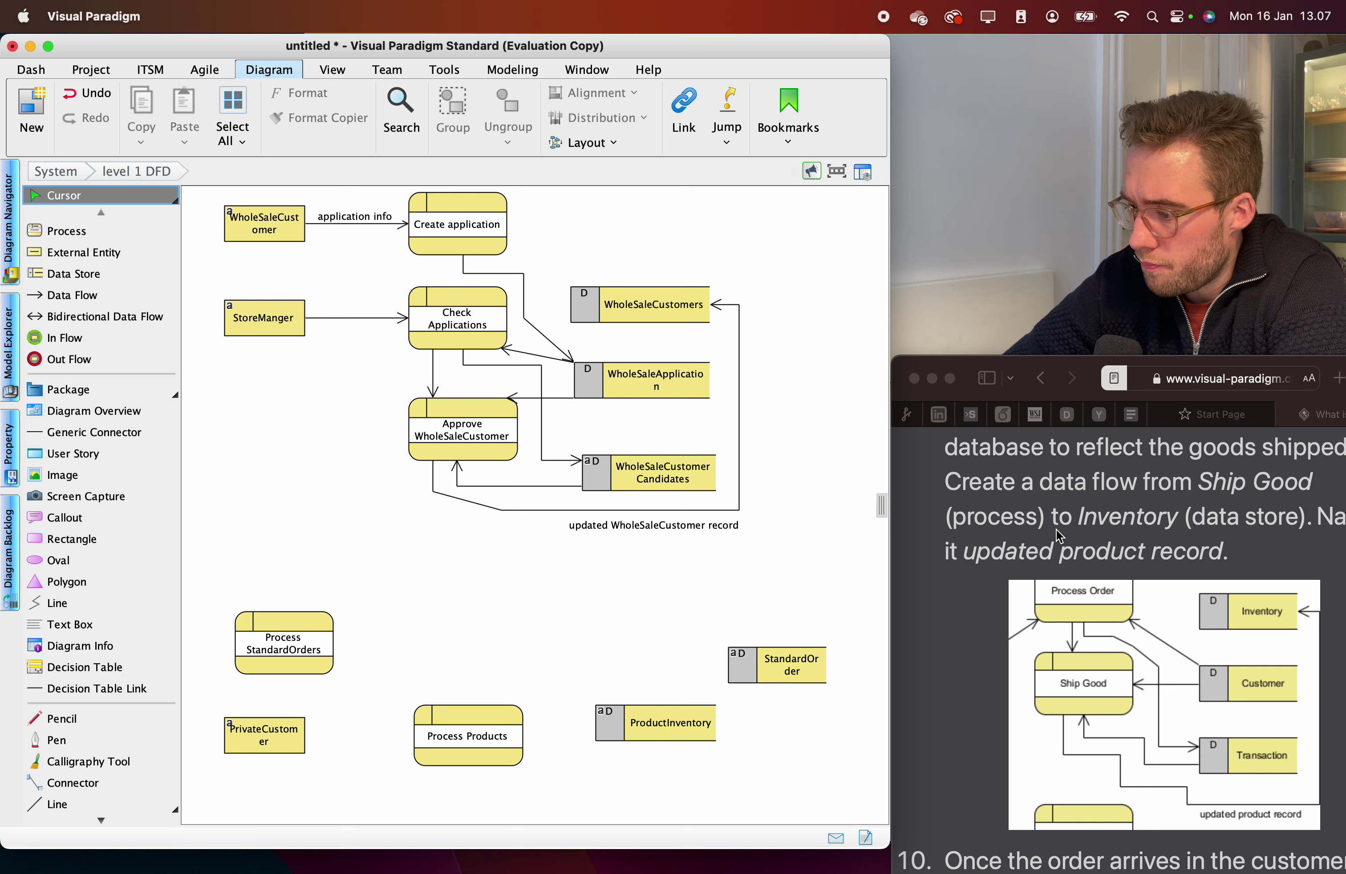
# Read tutorial steps 10 and 11 on the Issue Receipt data flows and compare them with the wholesale data stores in the diagram.
pyautogui.scroll(-10, 1057, 536)
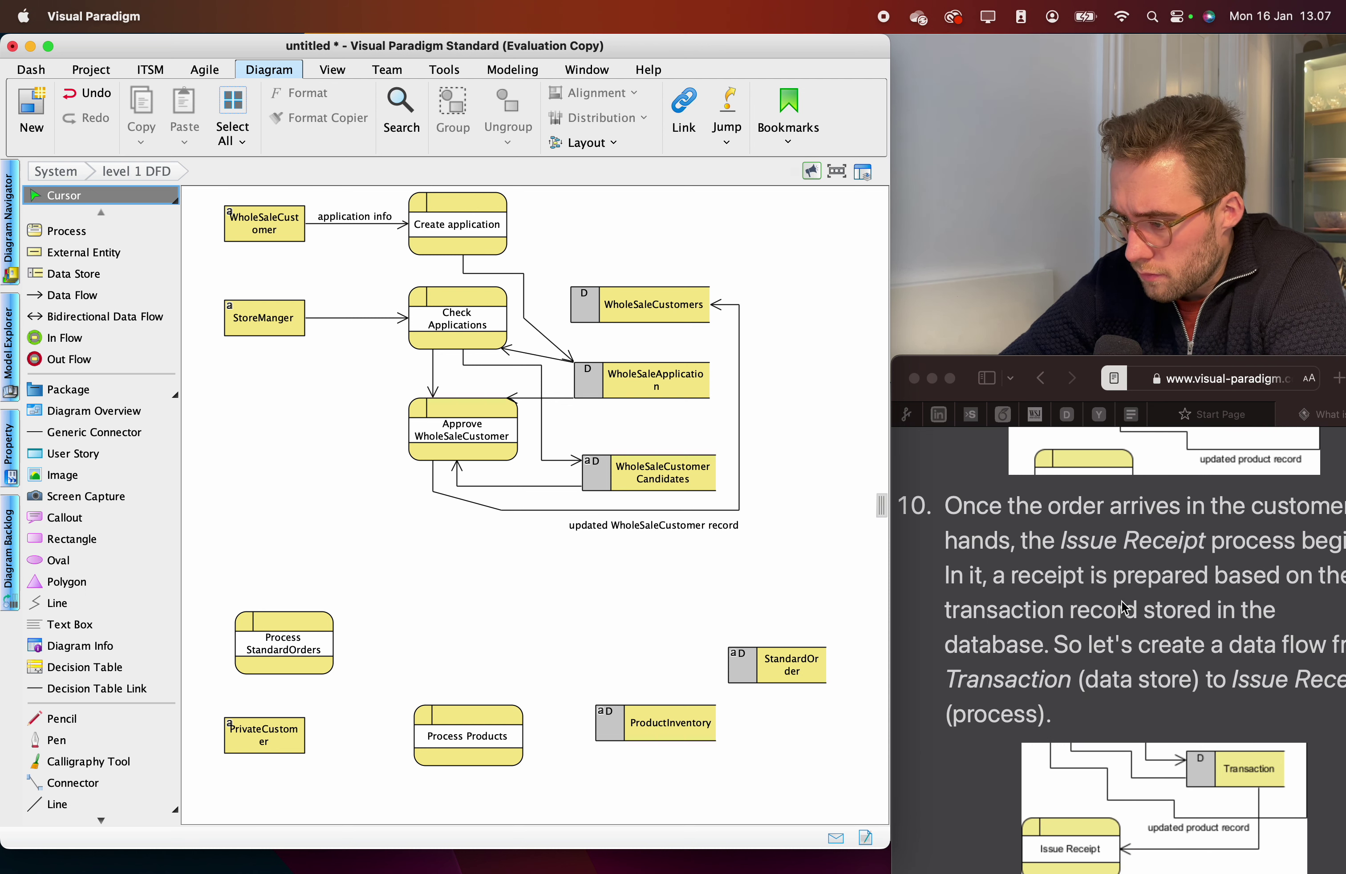
pyautogui.scroll(-1, 1129, 563)
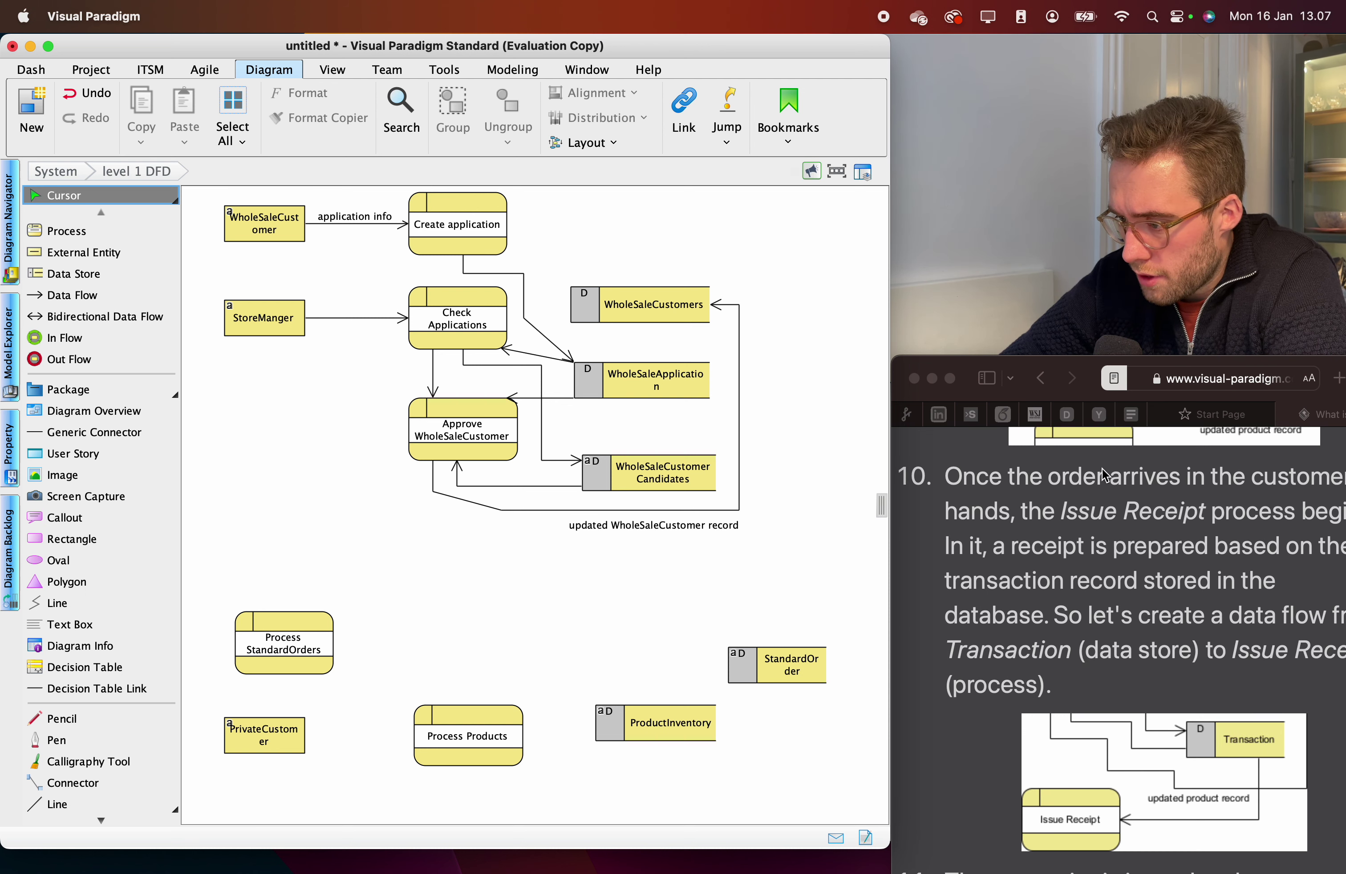
pyautogui.click(1067, 377)
pyautogui.moveTo(1031, 370); pyautogui.dragTo(999, 371)
pyautogui.click(884, 347)
pyautogui.click(1033, 546)
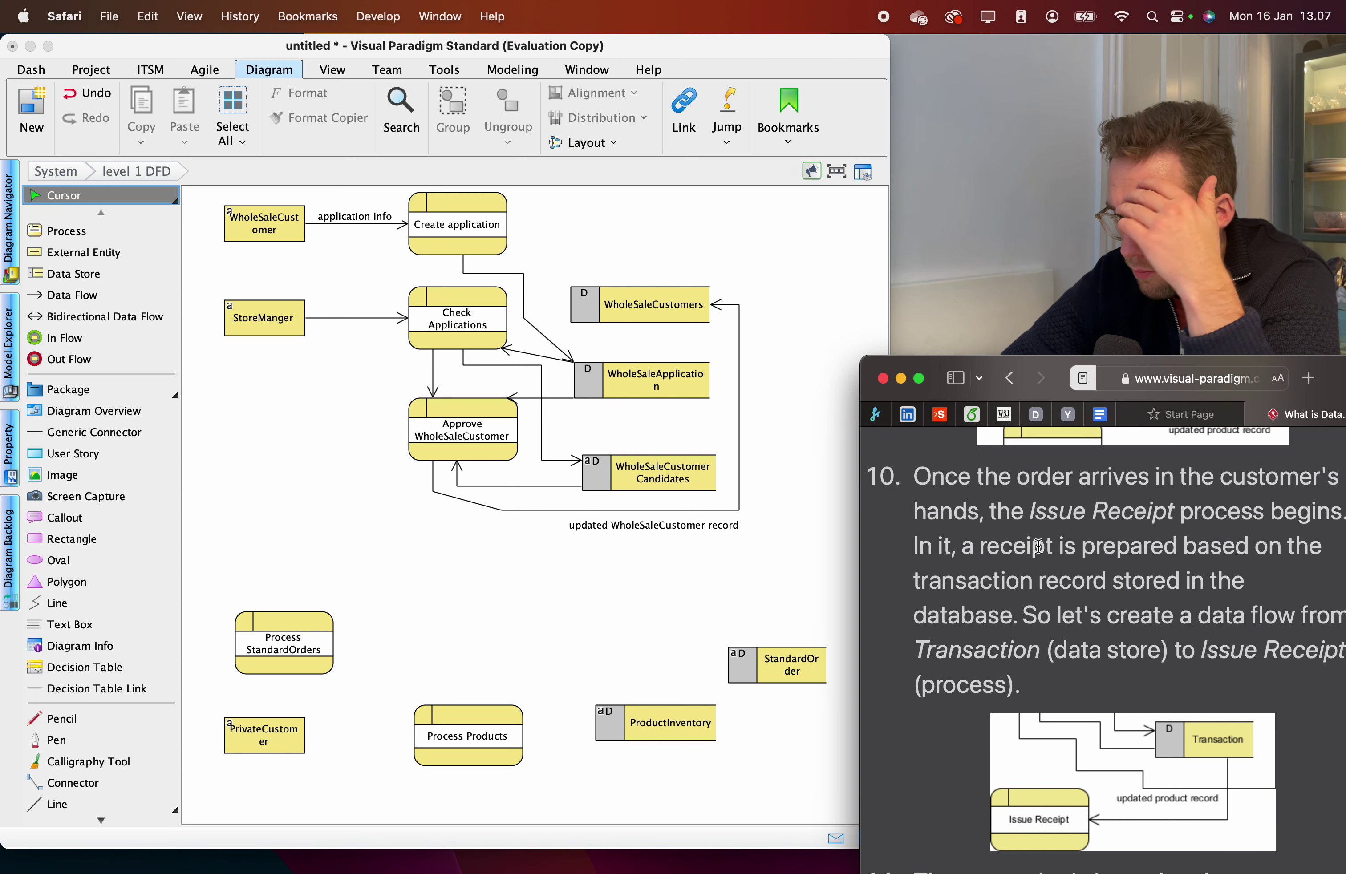
pyautogui.scroll(-2, 1038, 547)
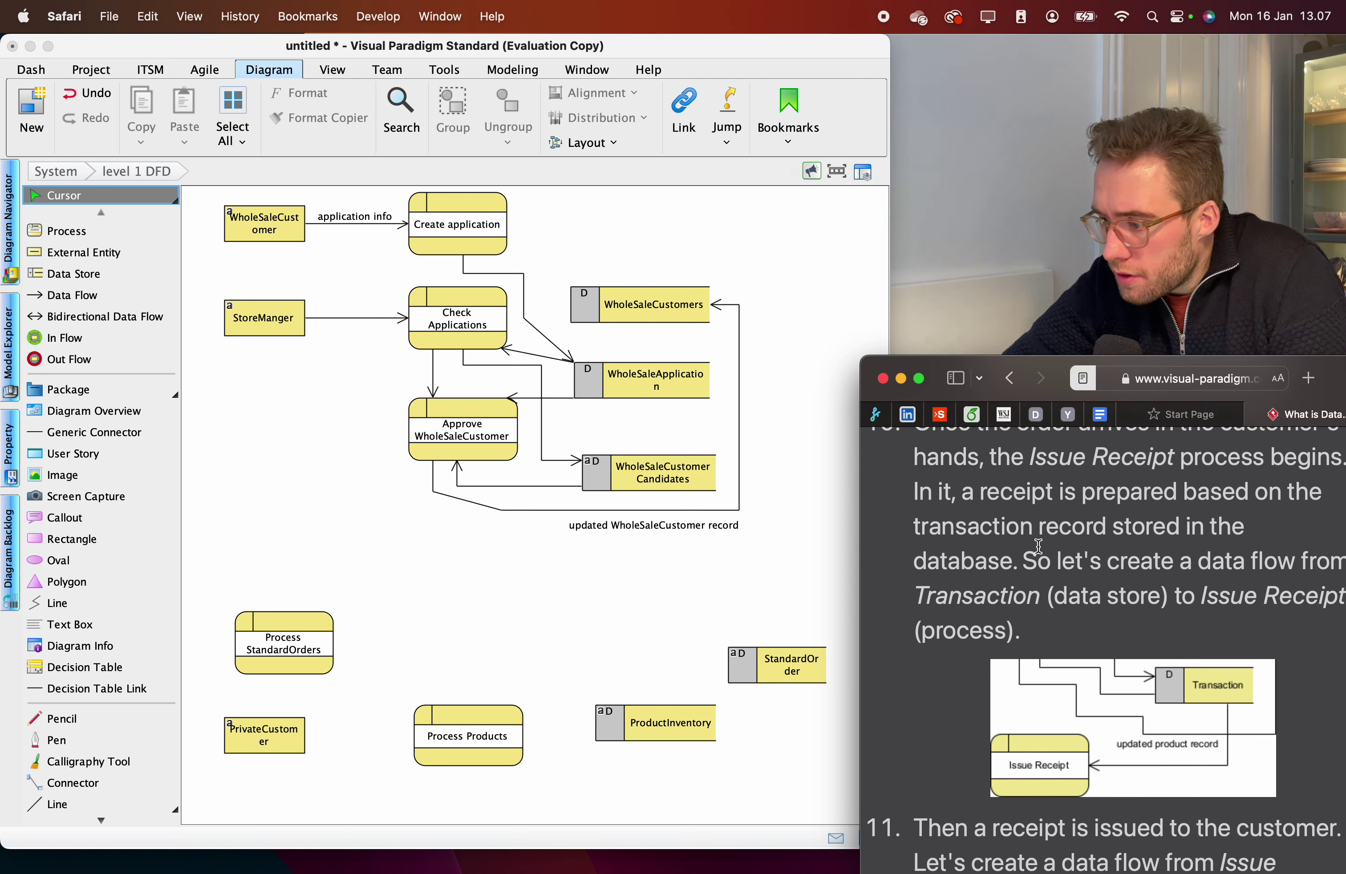
pyautogui.scroll(-2, 1038, 547)
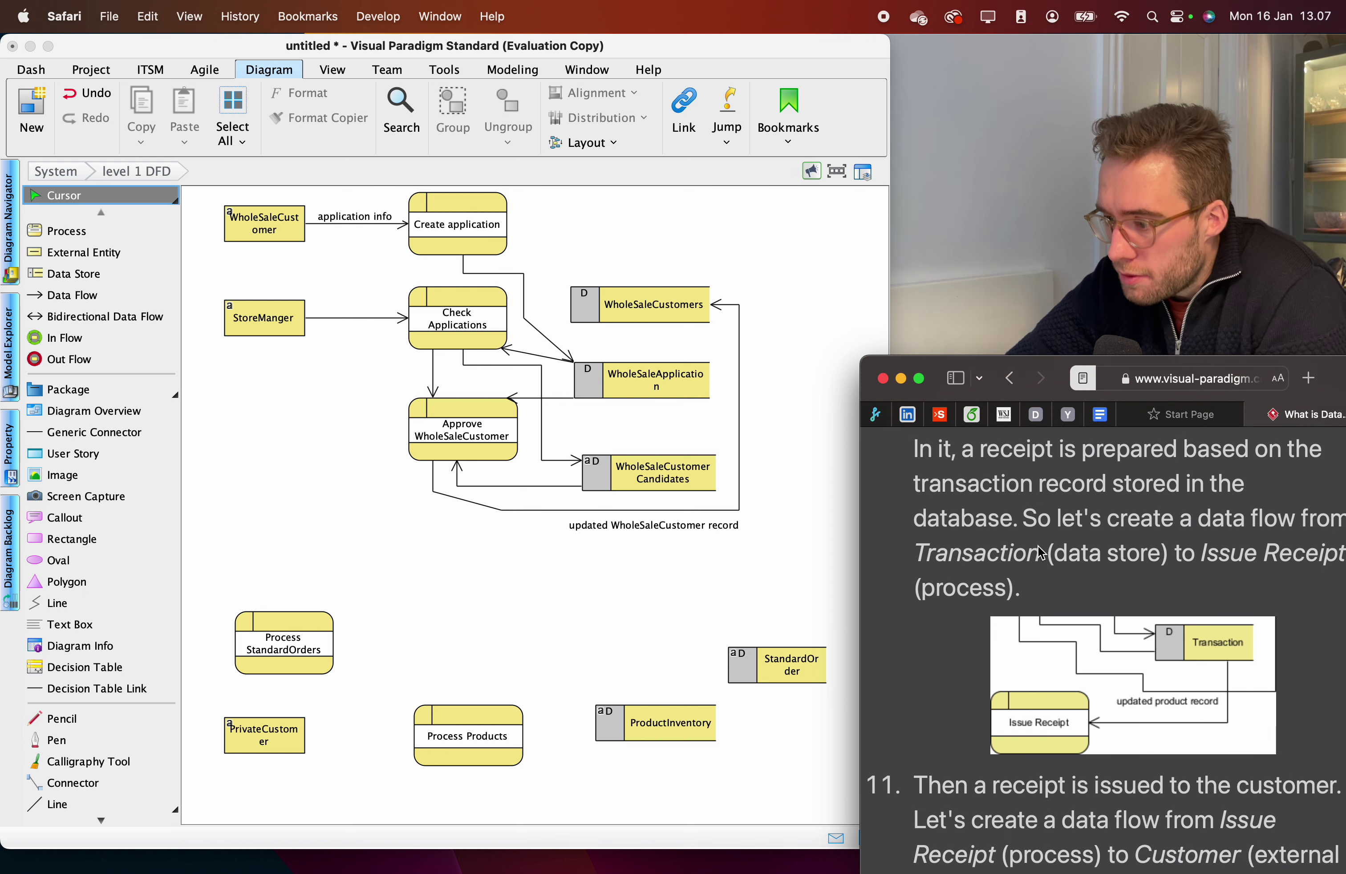
pyautogui.scroll(-2, 1038, 547)
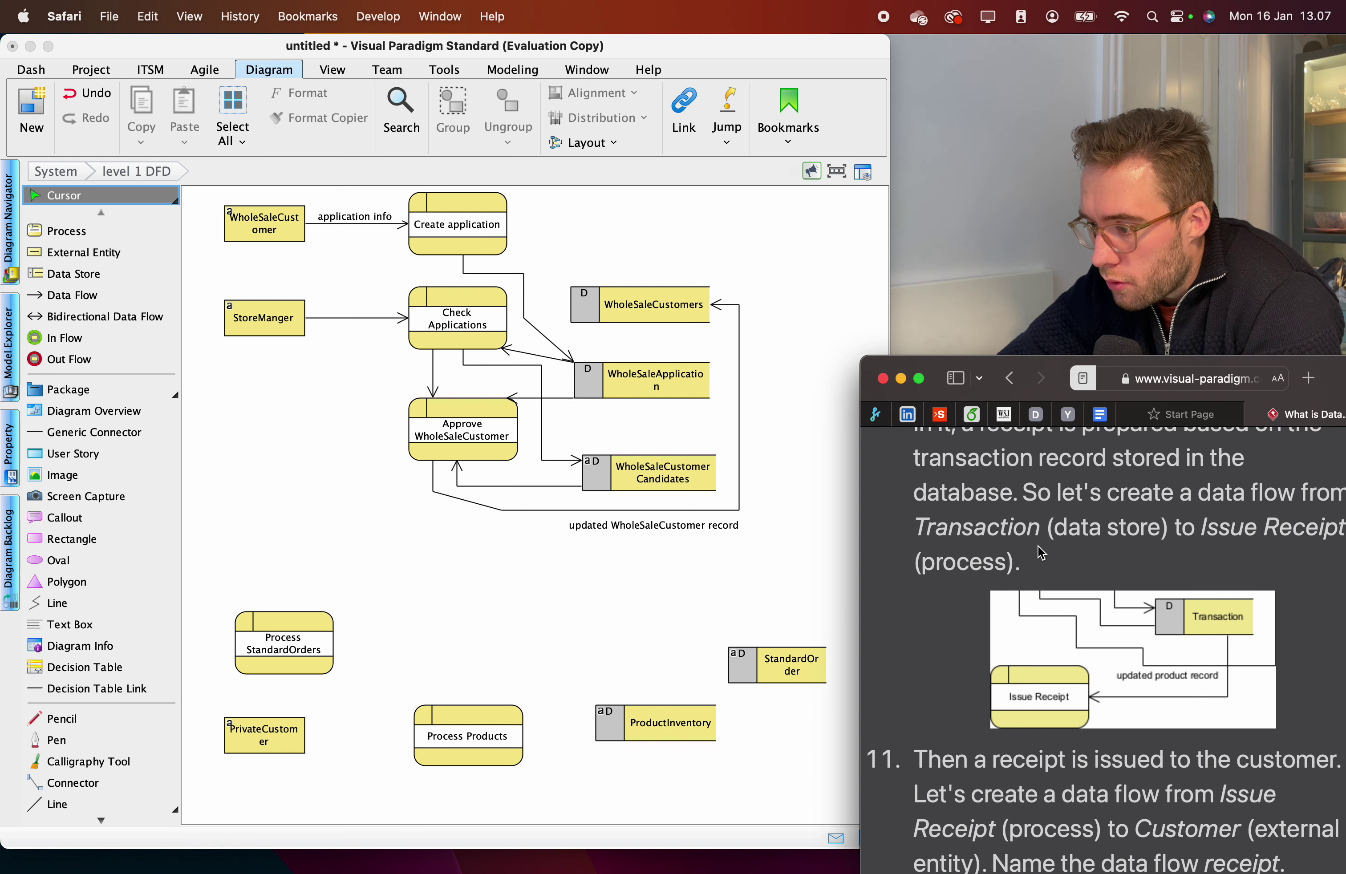
pyautogui.click(395, 362)
pyautogui.scroll(-1, 1030, 544)
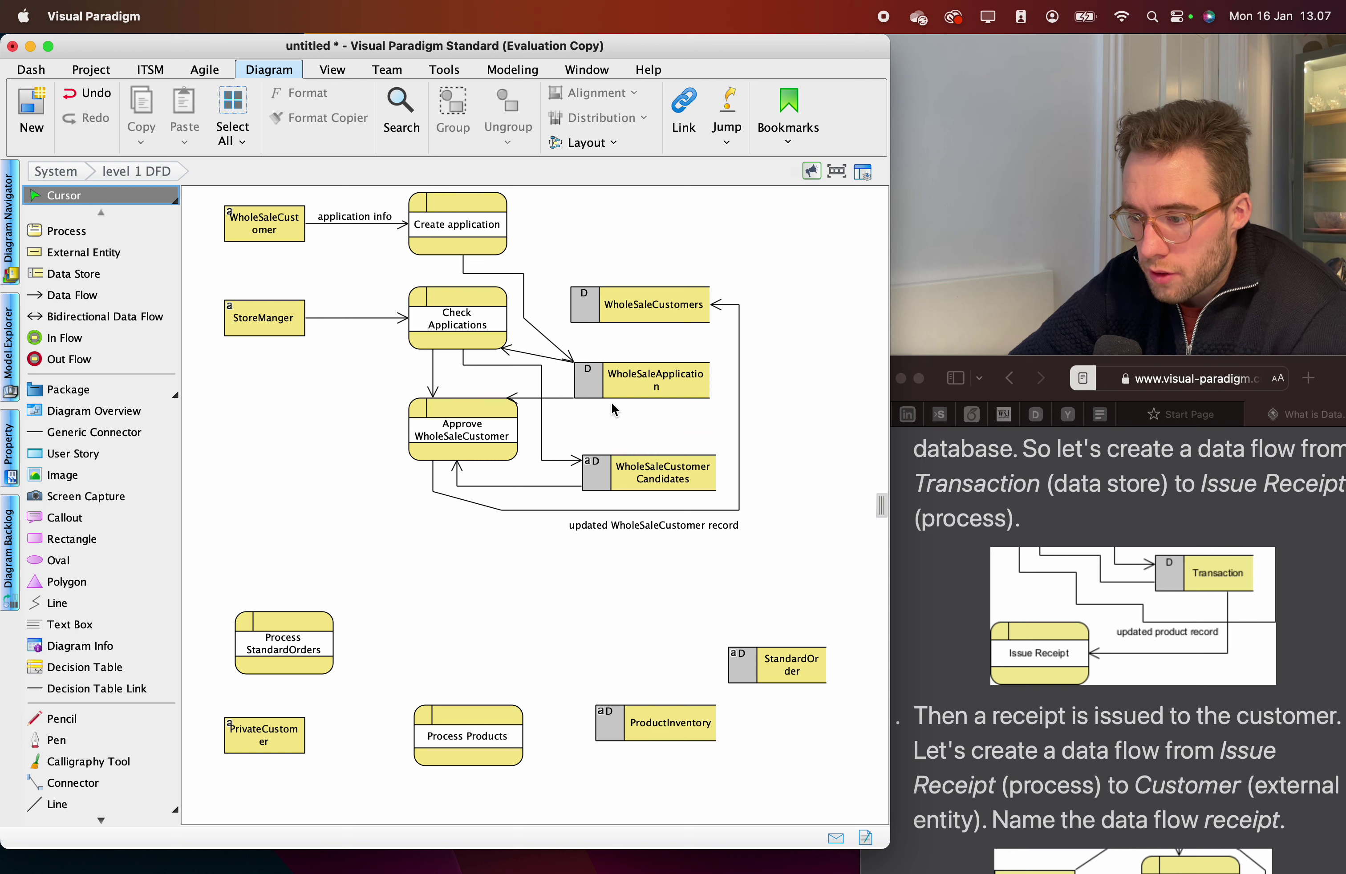
pyautogui.click(606, 384)
pyautogui.click(632, 305)
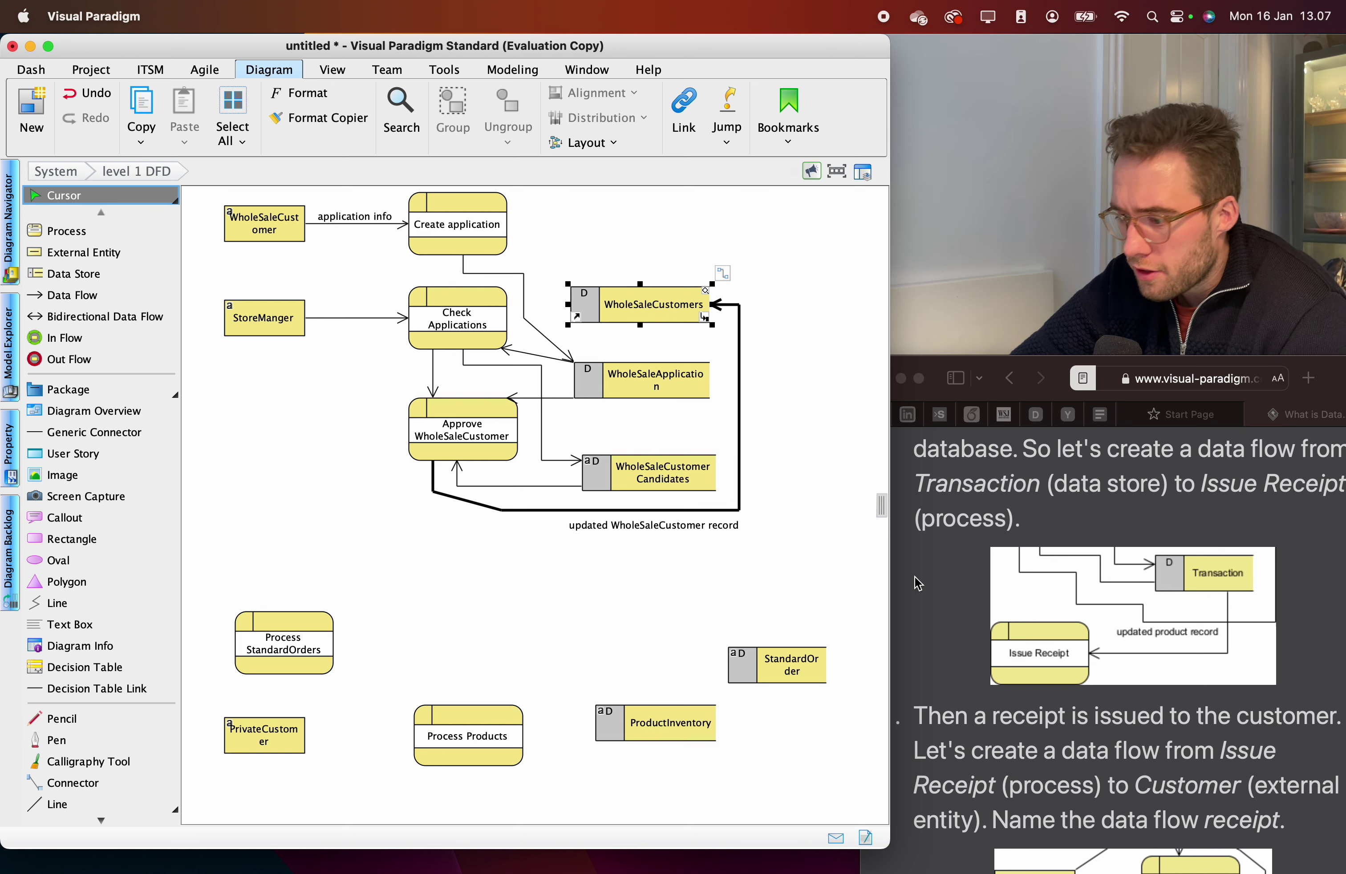
pyautogui.scroll(-1, 1093, 600)
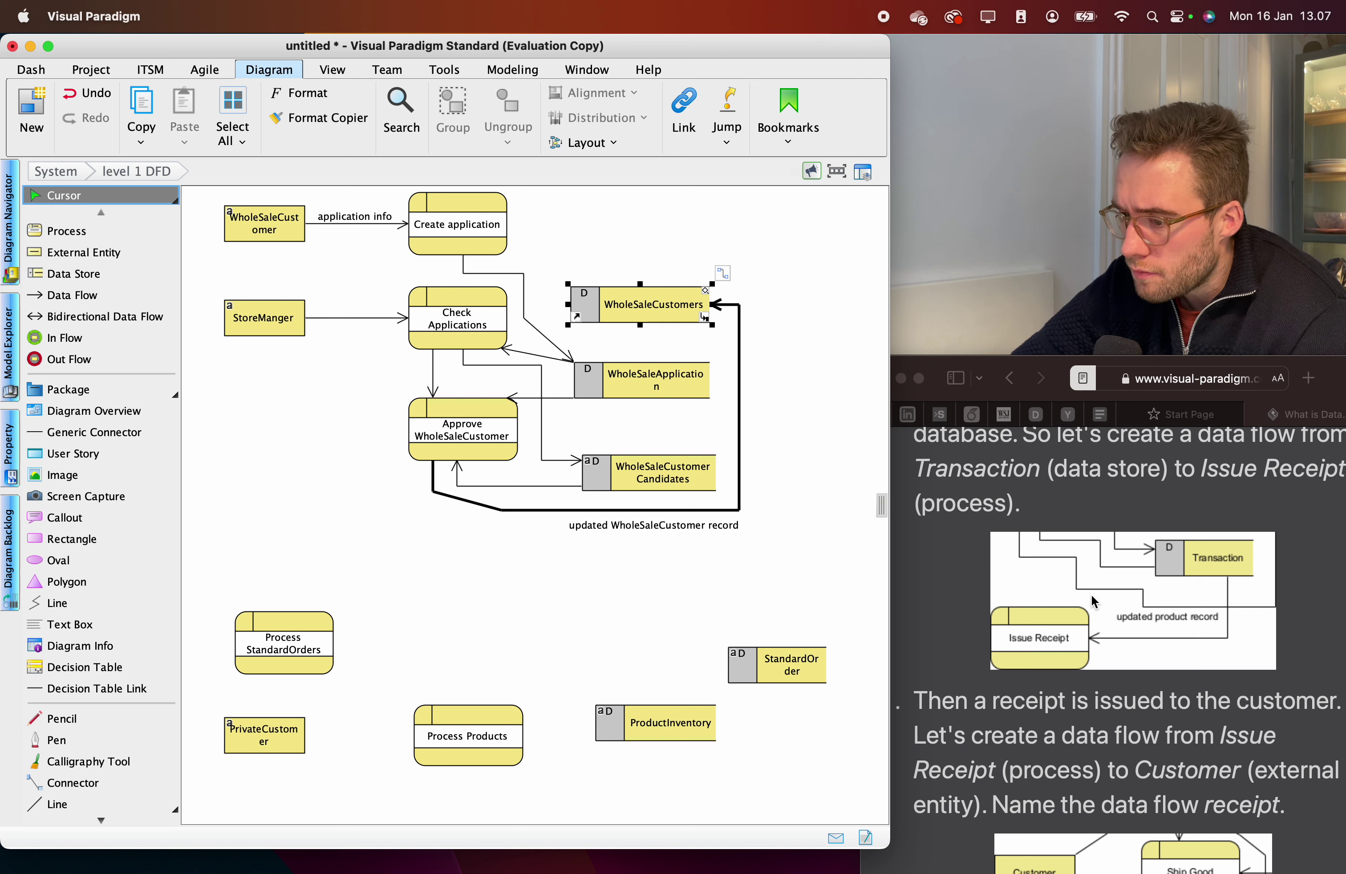
pyautogui.click(663, 459)
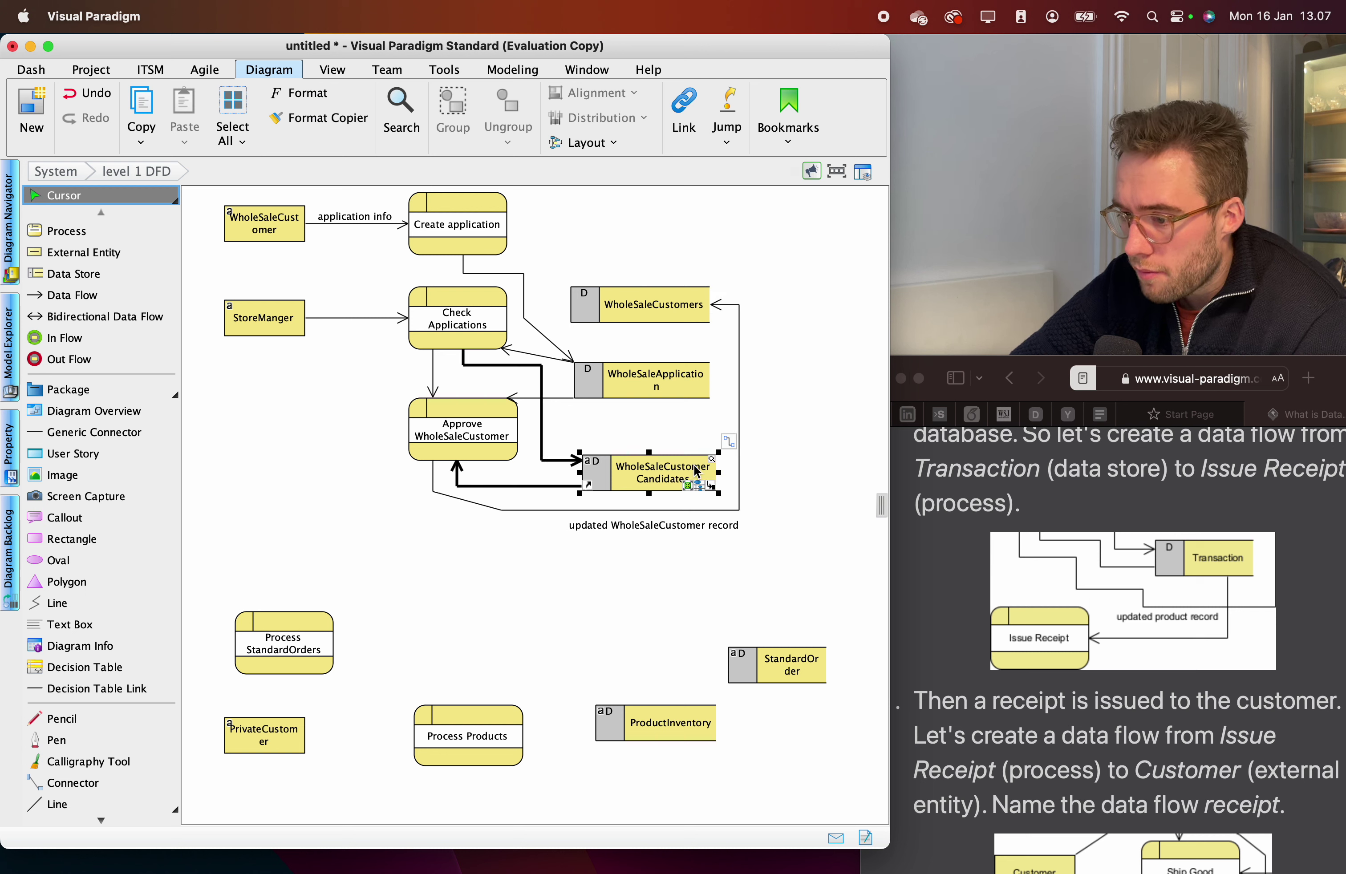
pyautogui.moveTo(730, 446); pyautogui.dragTo(452, 220)
pyautogui.press('Escape')
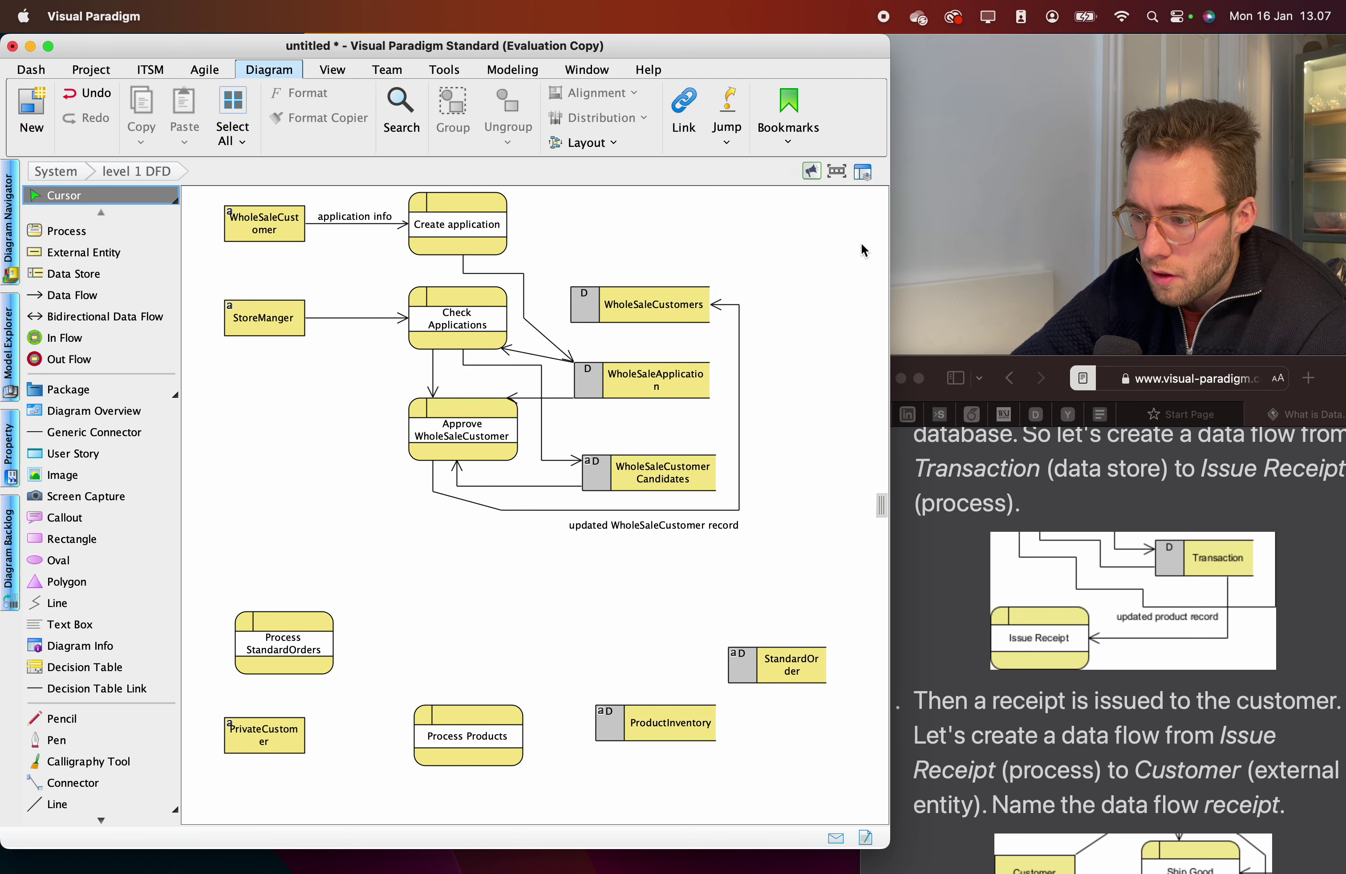
pyautogui.moveTo(719, 441); pyautogui.dragTo(452, 230)
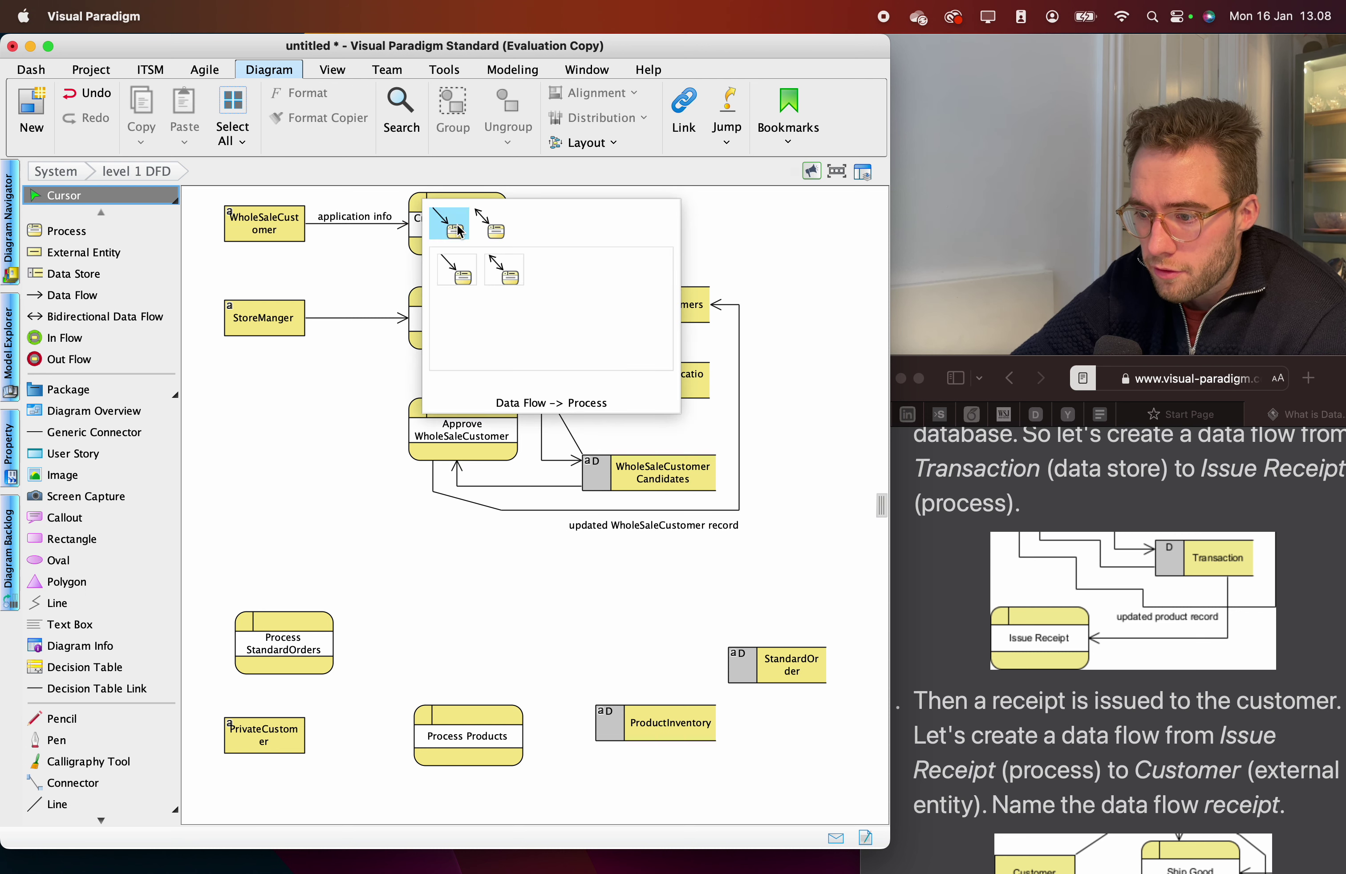
pyautogui.press('Escape')
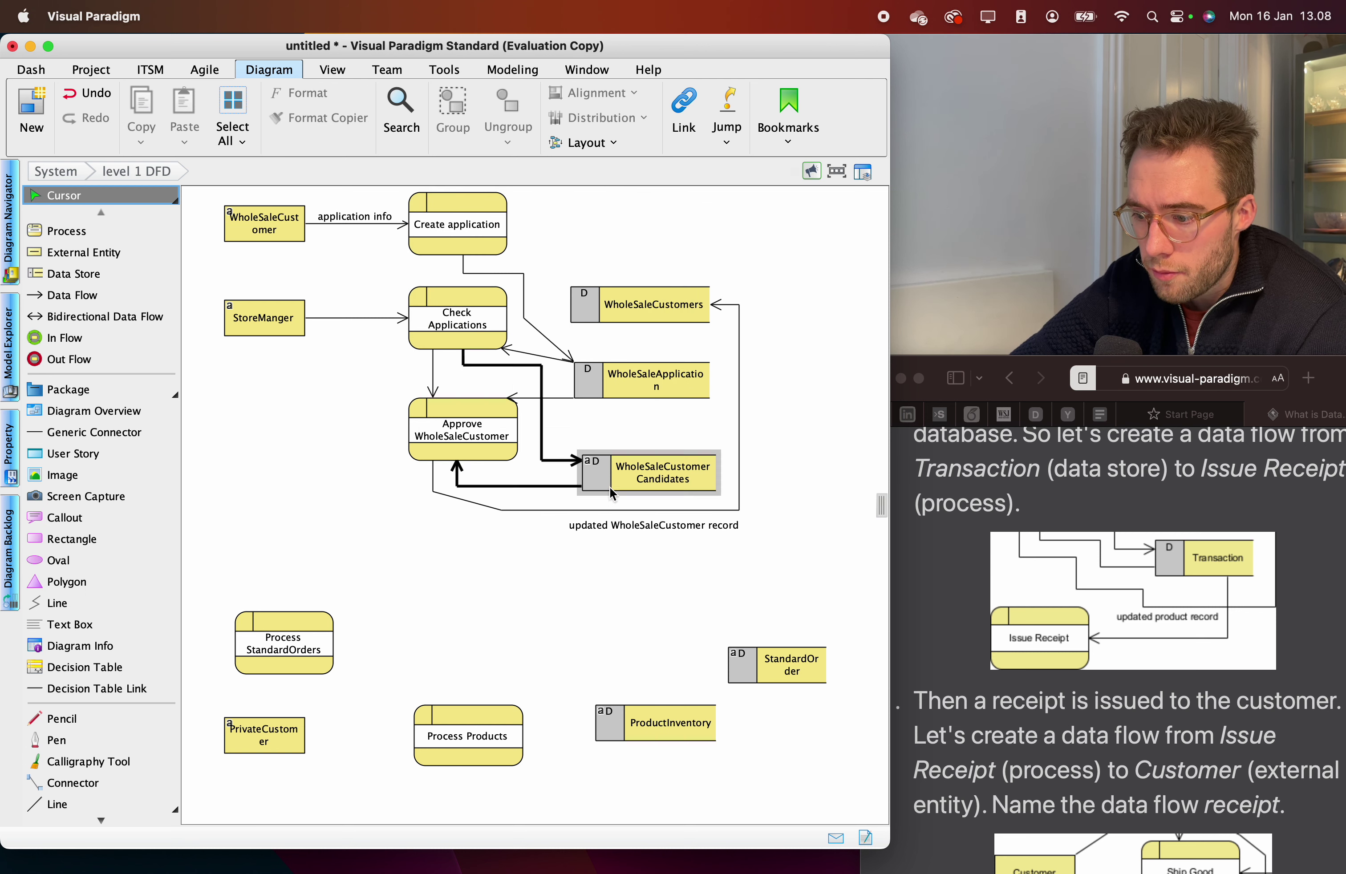
pyautogui.moveTo(729, 441); pyautogui.dragTo(461, 228)
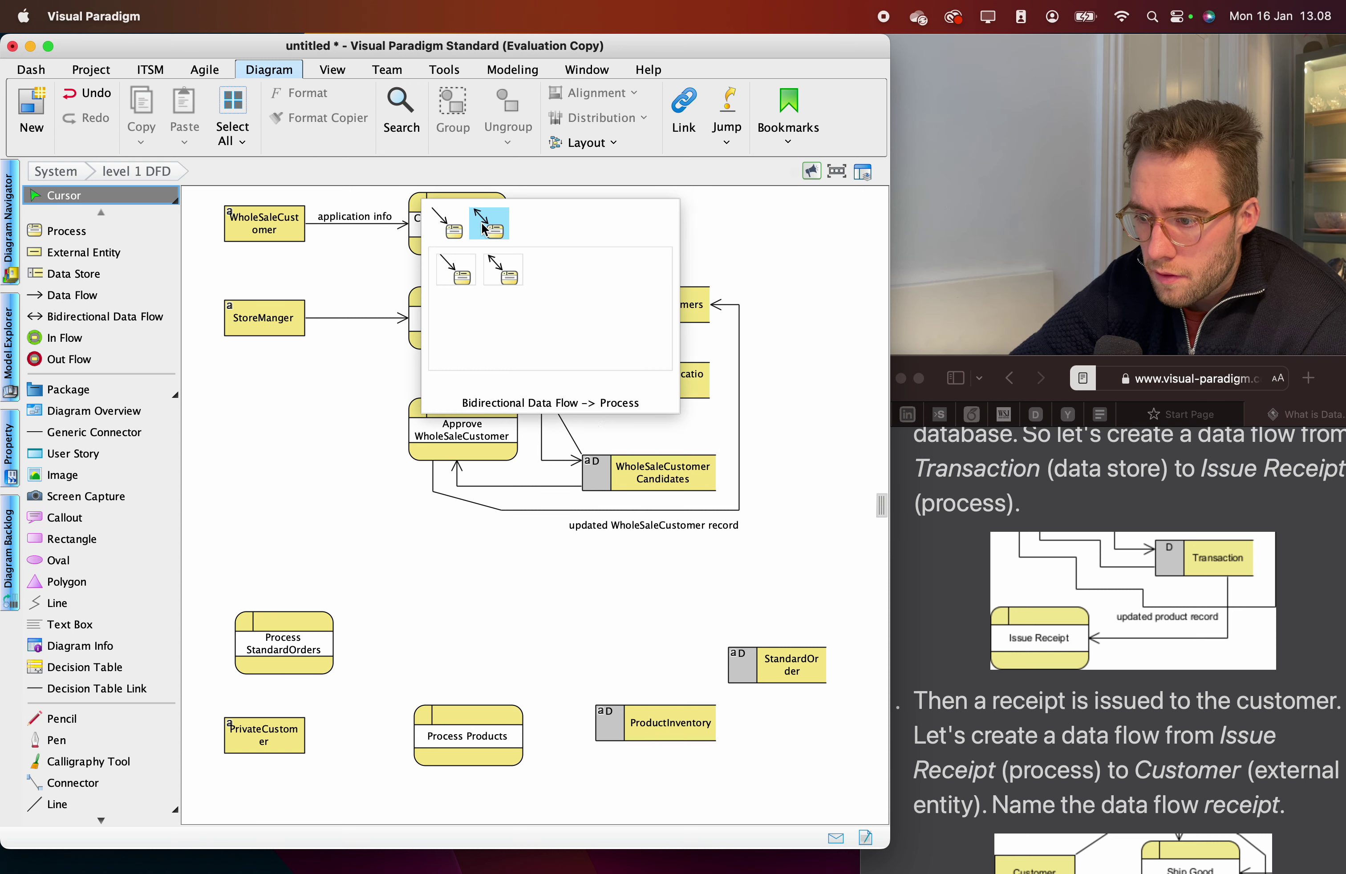
pyautogui.press('Escape')
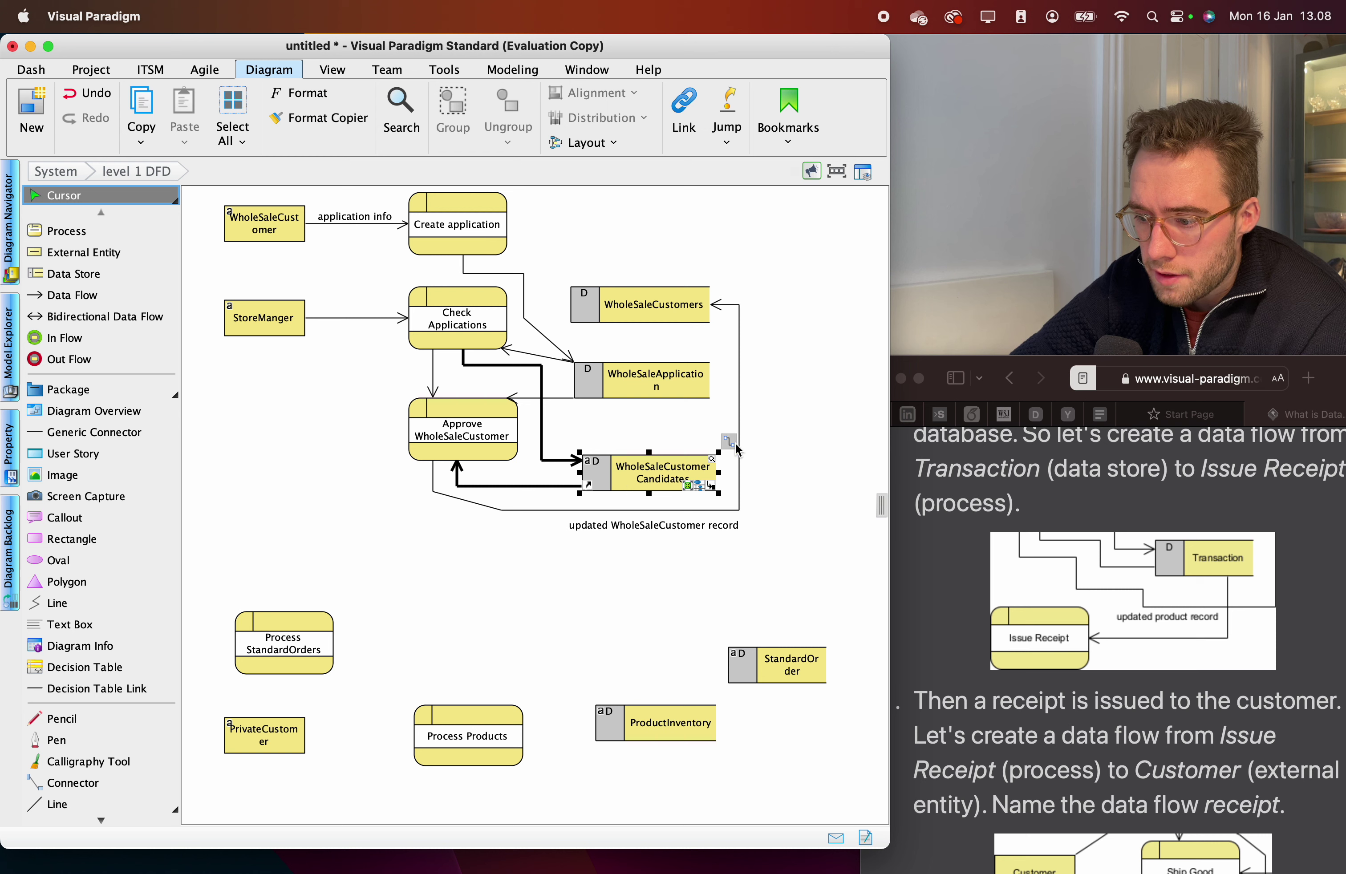
# Draw a data flow from WholeSaleCustomer Candidates to Create application, routed with right-angle bends around the outer side of the data stores.
pyautogui.moveTo(730, 442); pyautogui.dragTo(456, 250)
pyautogui.moveTo(458, 234); pyautogui.dragTo(458, 233)
pyautogui.click(452, 228)
pyautogui.click(531, 316)
pyautogui.moveTo(542, 319); pyautogui.dragTo(774, 235)
pyautogui.moveTo(740, 375); pyautogui.dragTo(774, 475)
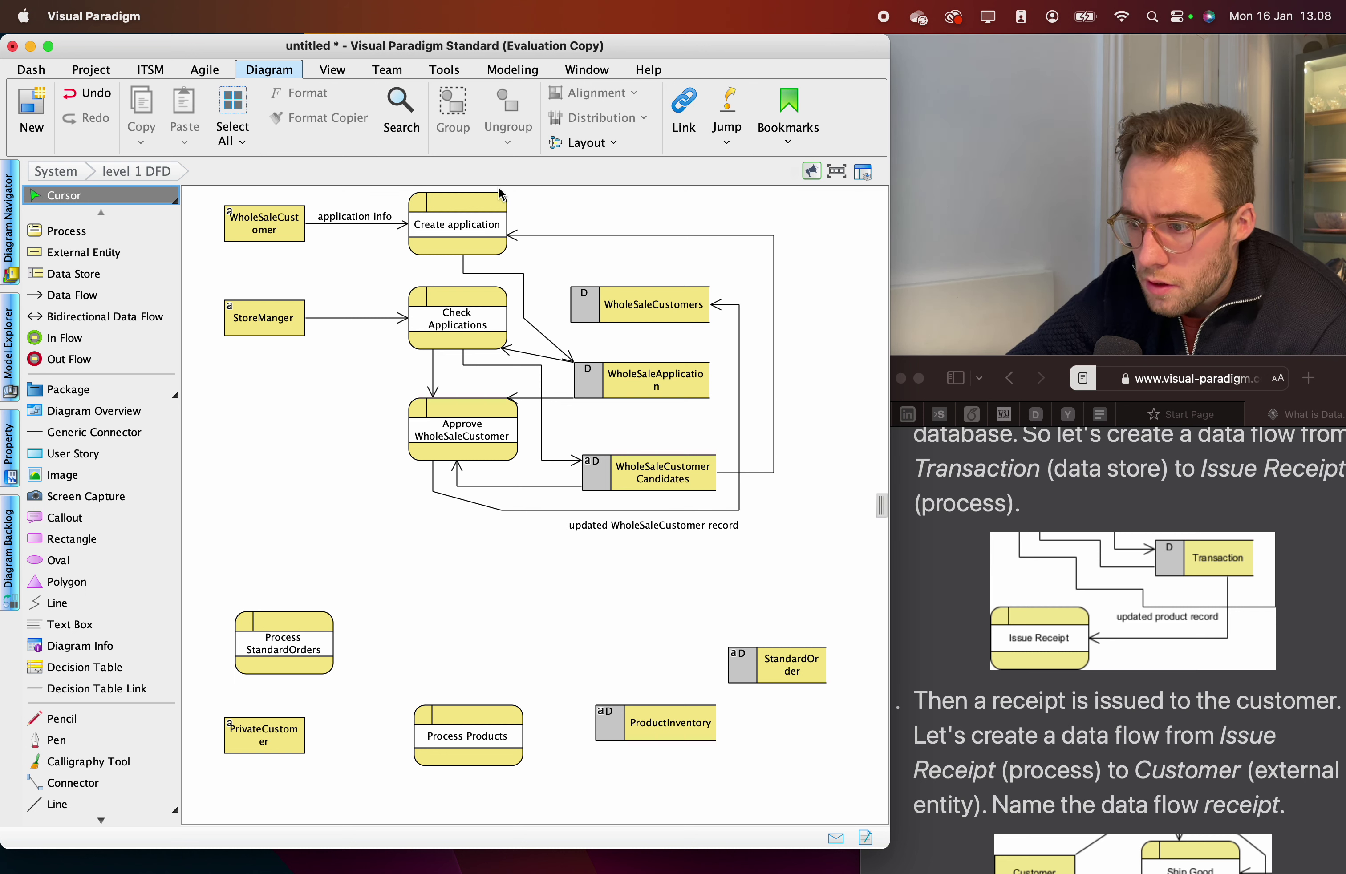
# Delete the data flow from WholeSaleCustomer Candidates to Create application.
pyautogui.click(517, 236)
pyautogui.press('Delete')
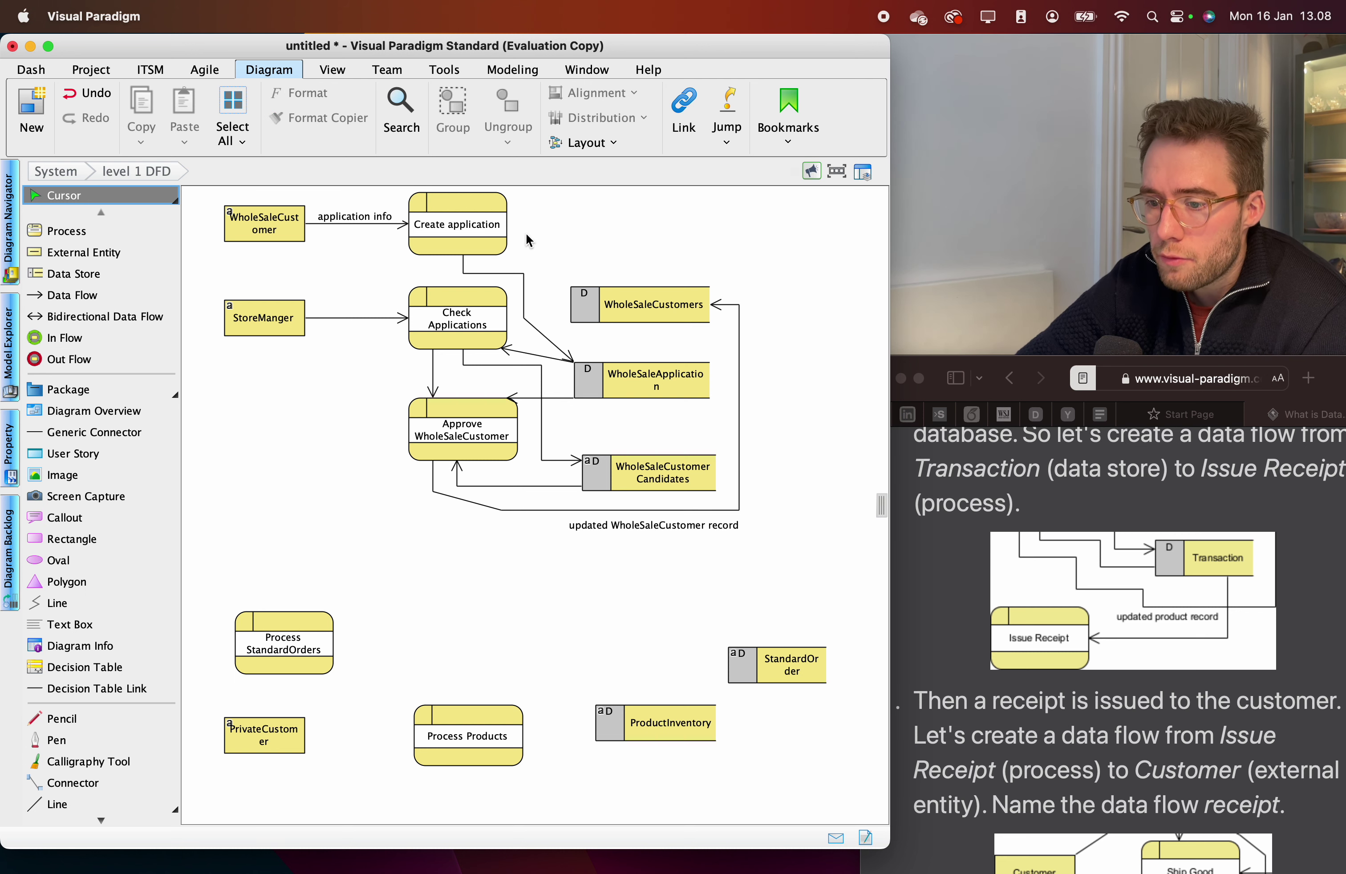
pyautogui.click(505, 224)
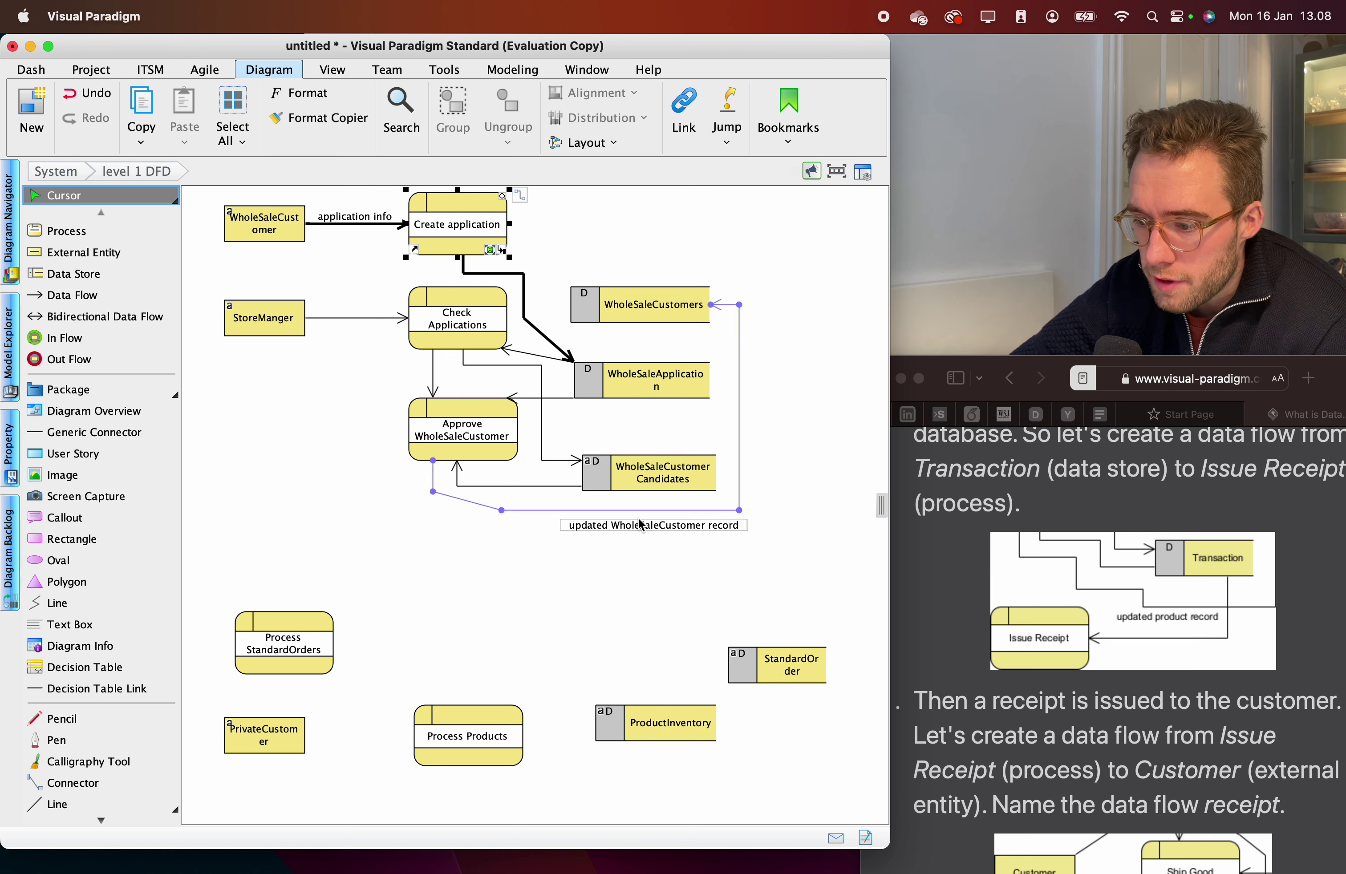
pyautogui.click(628, 472)
pyautogui.click(653, 392)
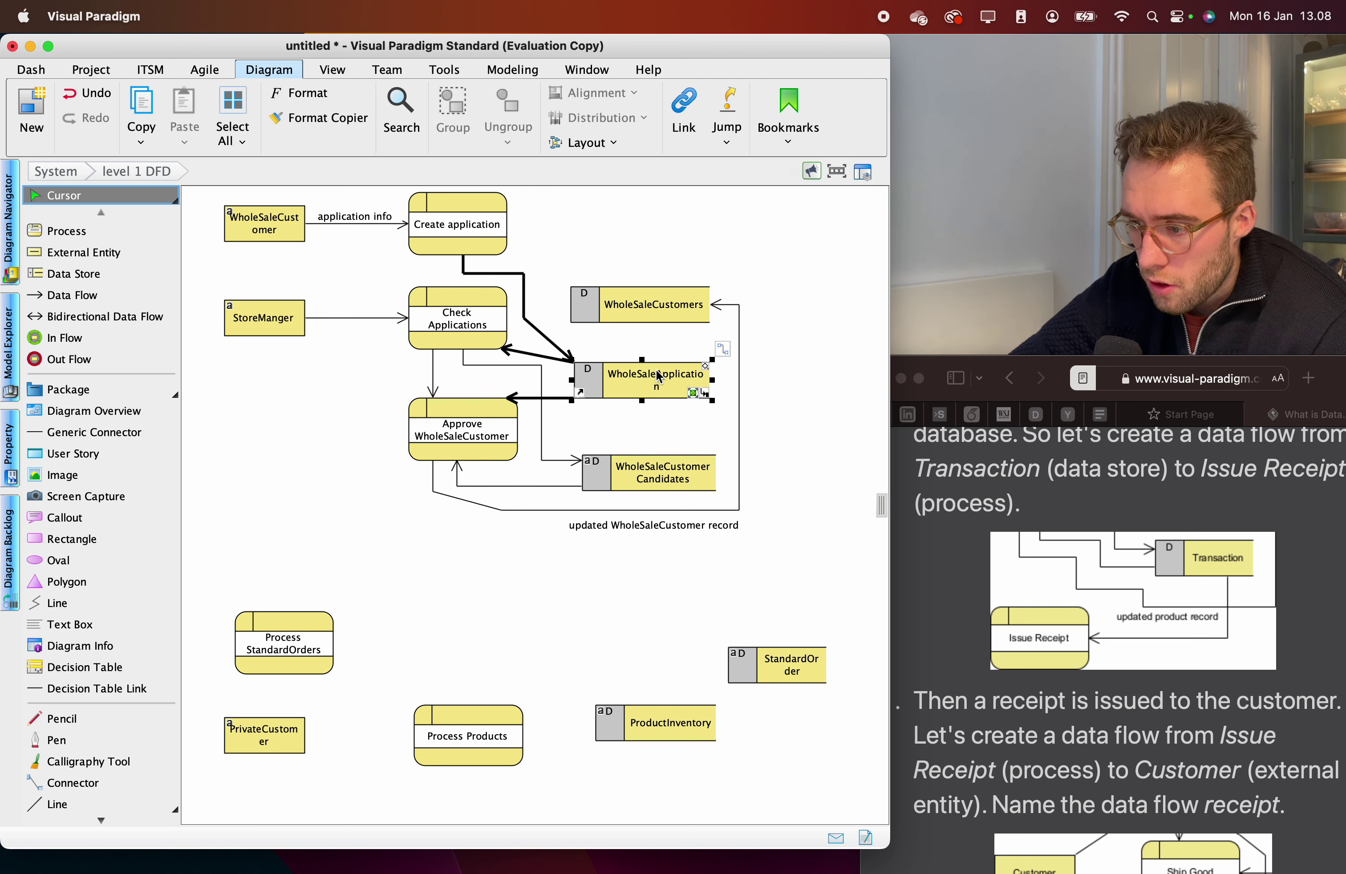
# Create a process named "Issue receipt" below Approve WholeSaleCustomer, fed by a data flow from WholeSaleCustomer Candidates.
pyautogui.click(656, 487)
pyautogui.moveTo(731, 443); pyautogui.dragTo(454, 559)
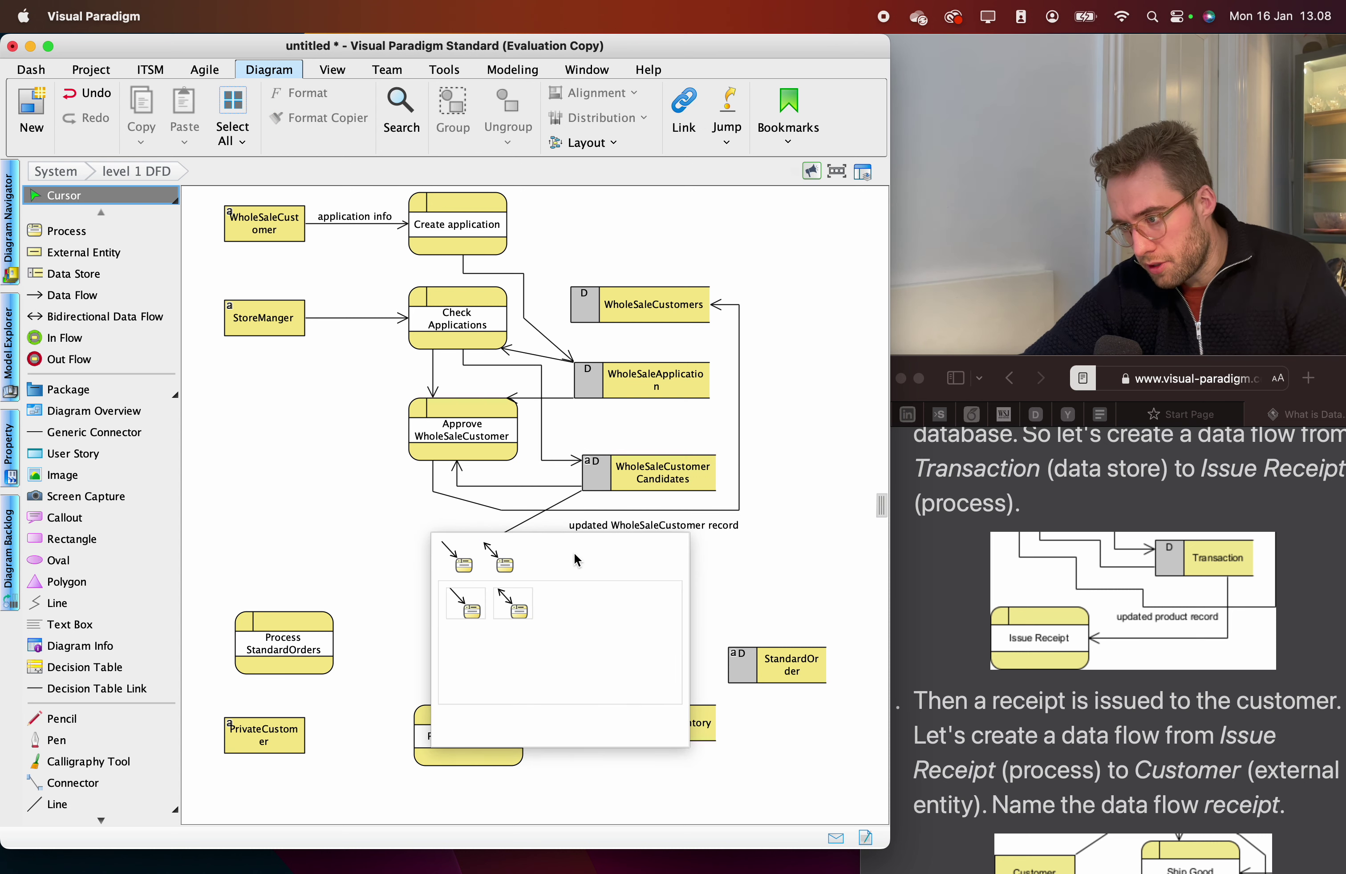
pyautogui.click(460, 559)
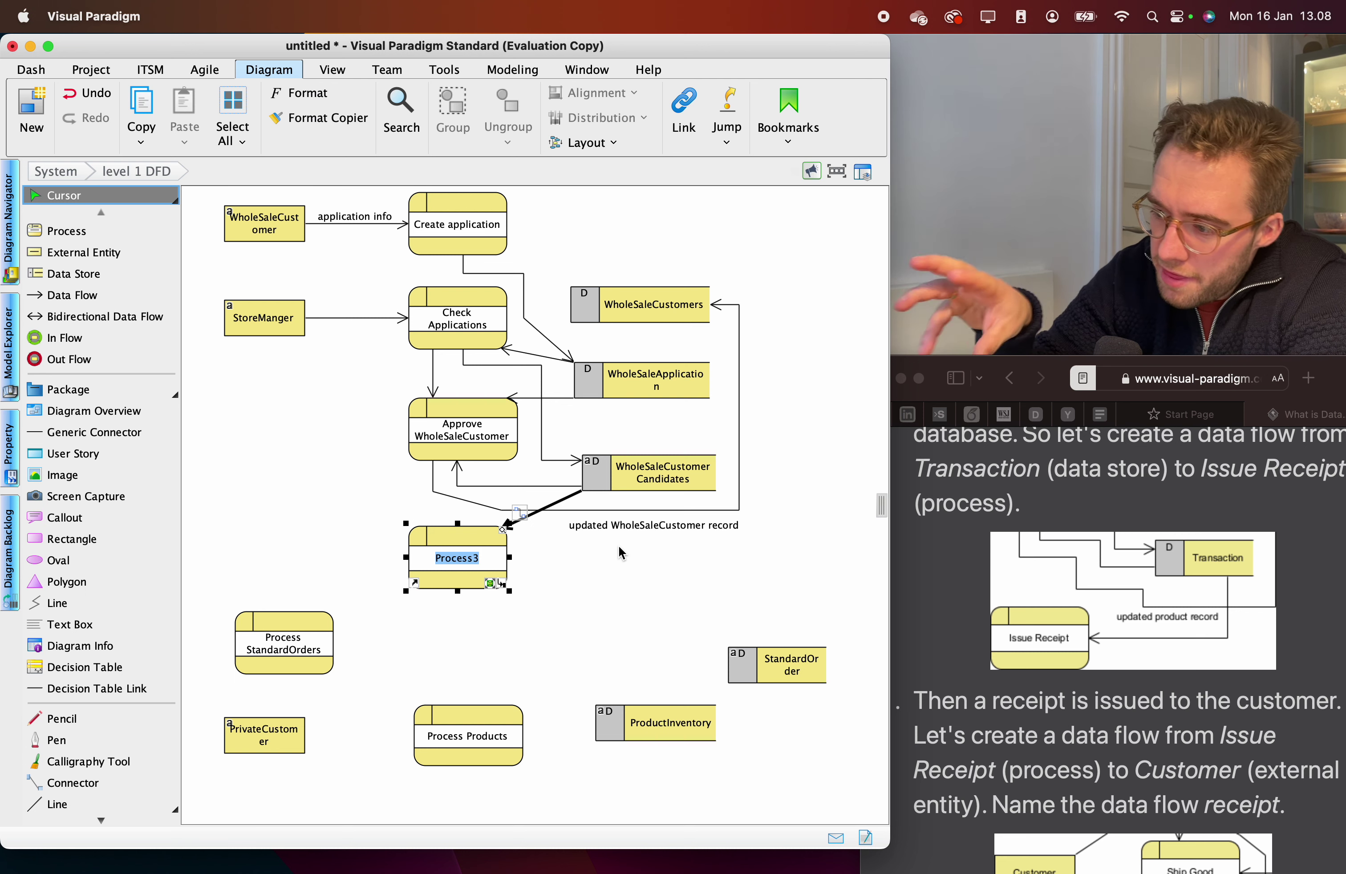
pyautogui.moveTo(464, 530); pyautogui.dragTo(468, 556)
pyautogui.doubleClick(463, 576)
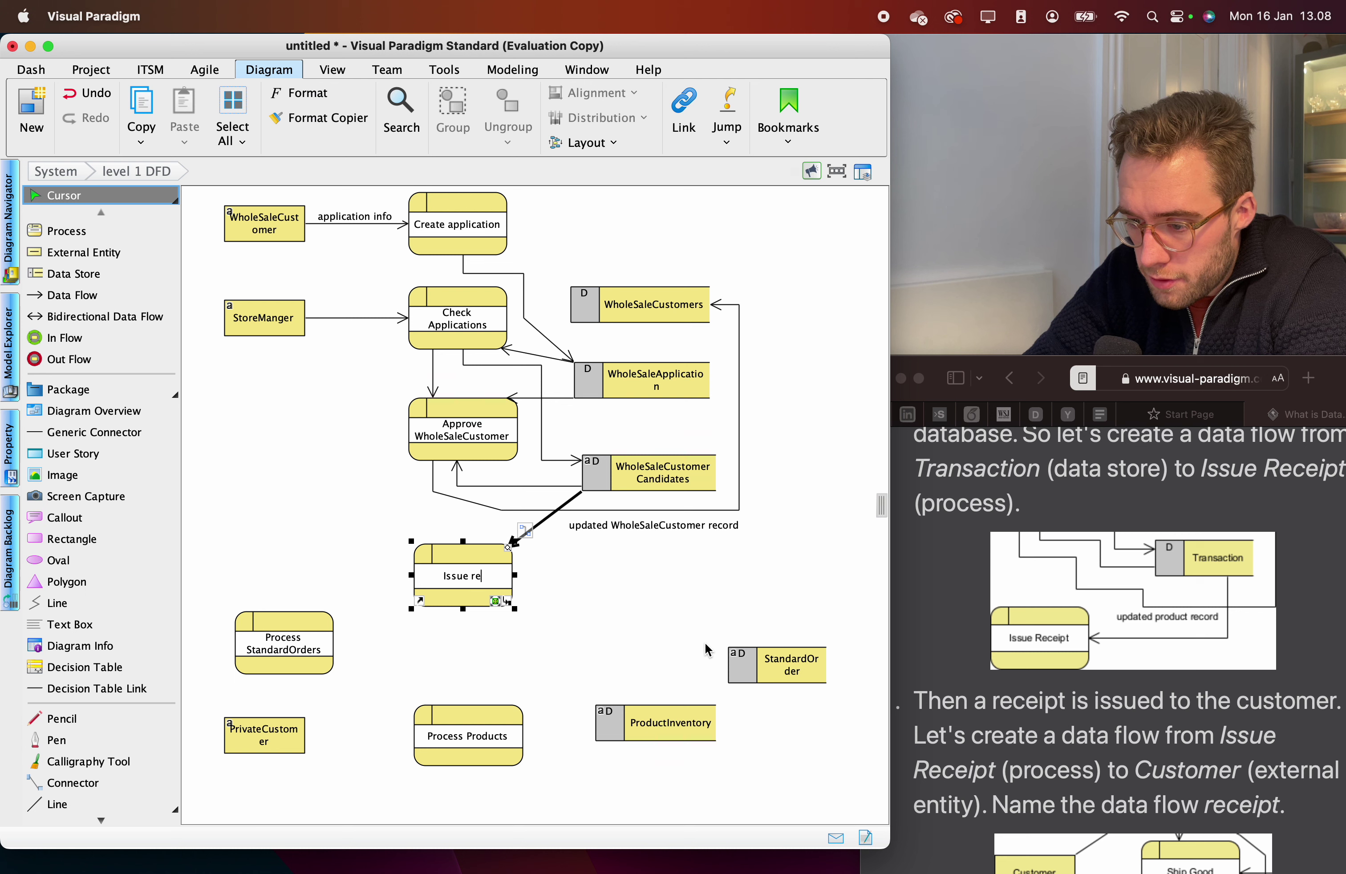
pyautogui.click(561, 663)
# Align the Issue receipt process under the other processes and bend its incoming data flow so it enters horizontally.
pyautogui.click(454, 569)
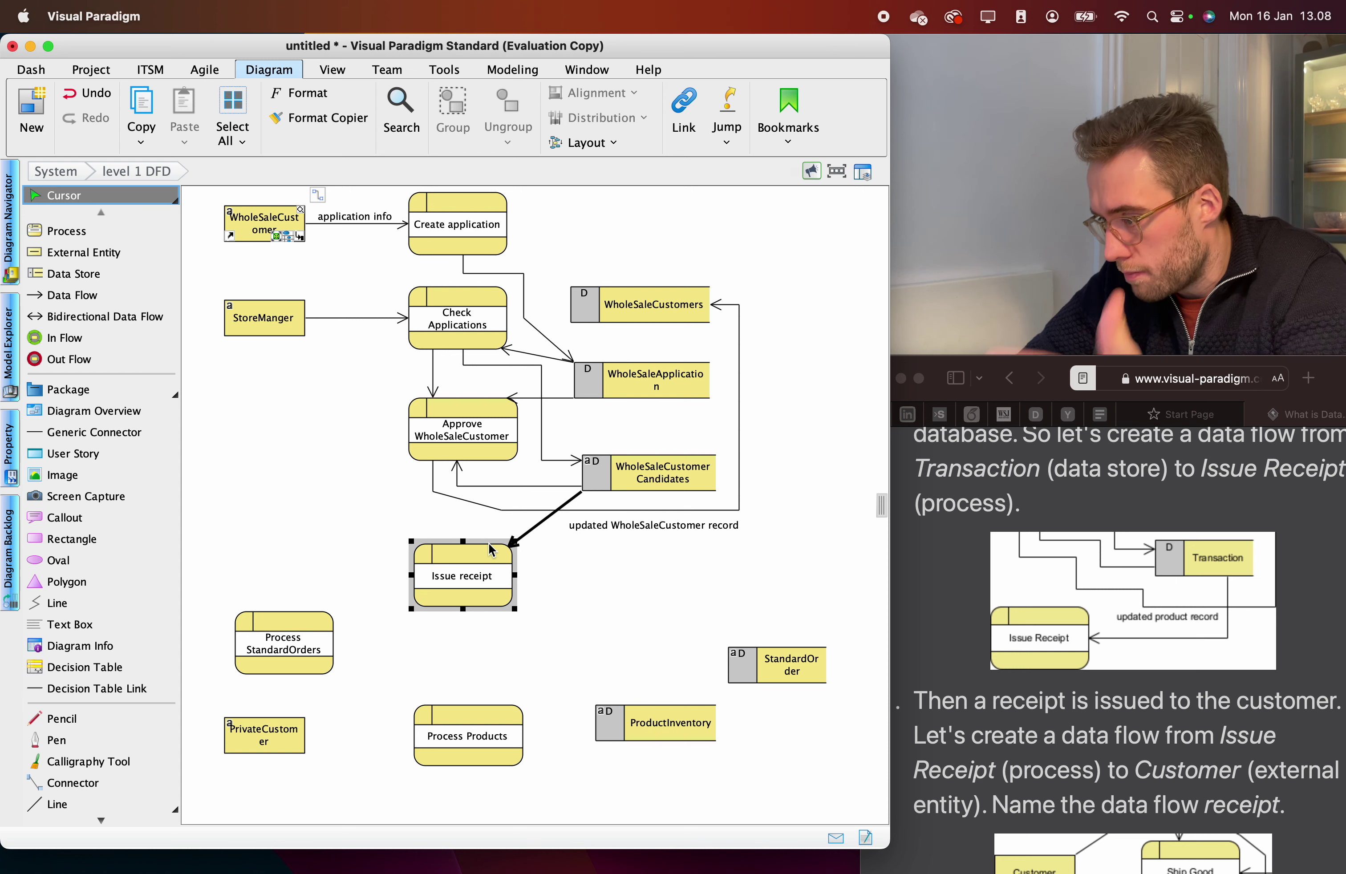
pyautogui.moveTo(492, 550)
pyautogui.mouseDown()
pyautogui.moveTo(491, 534)
pyautogui.moveTo(491, 568)
pyautogui.mouseUp()
pyautogui.moveTo(545, 521); pyautogui.dragTo(542, 555)
# Draw a data flow named "receipt" from Issue receipt to WholeSaleCustomer, routed with right-angle bends between the external entities and the processes.
pyautogui.click(491, 565)
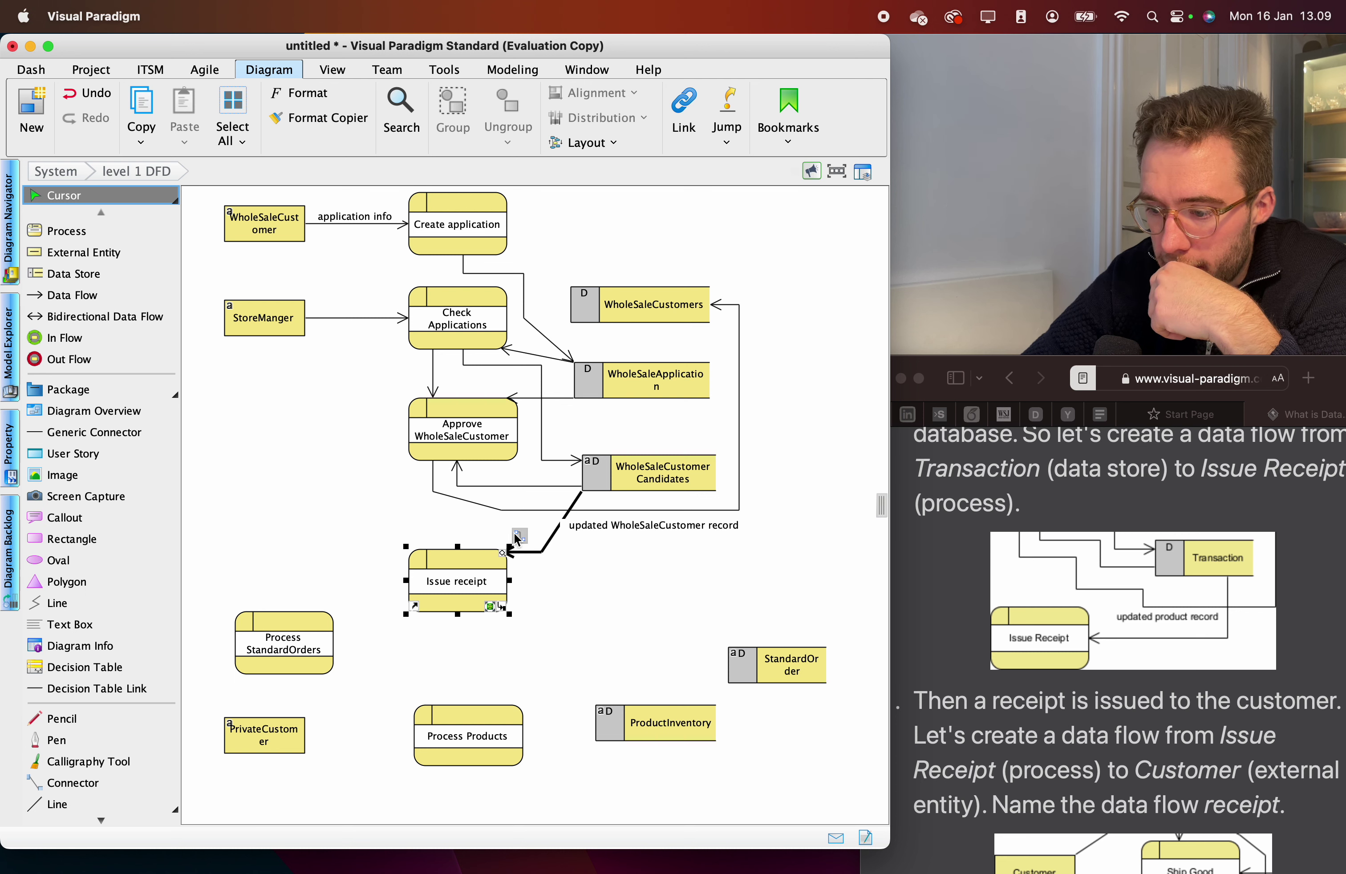
pyautogui.scroll(-4, 1267, 666)
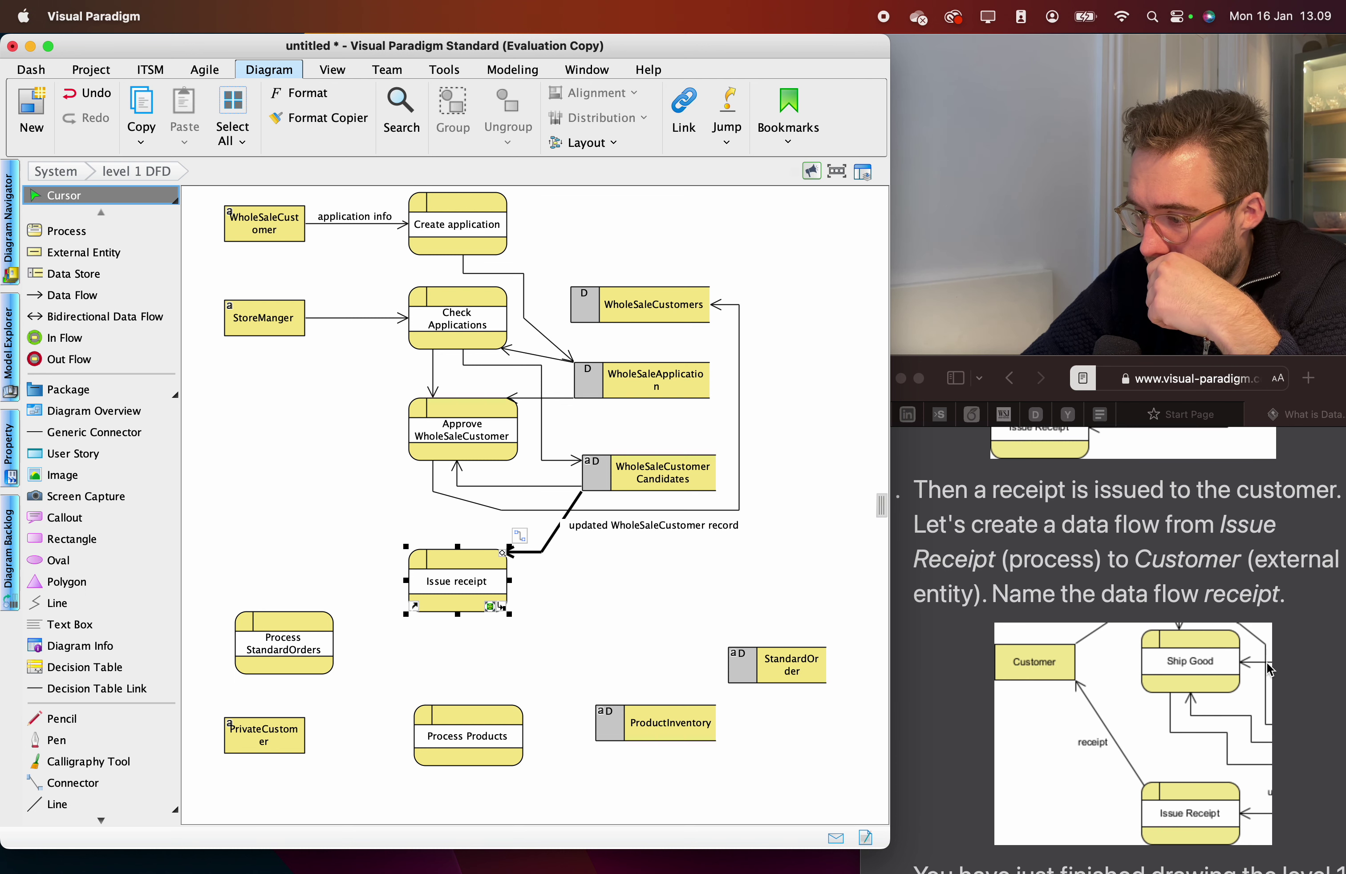
pyautogui.moveTo(523, 543); pyautogui.dragTo(265, 223)
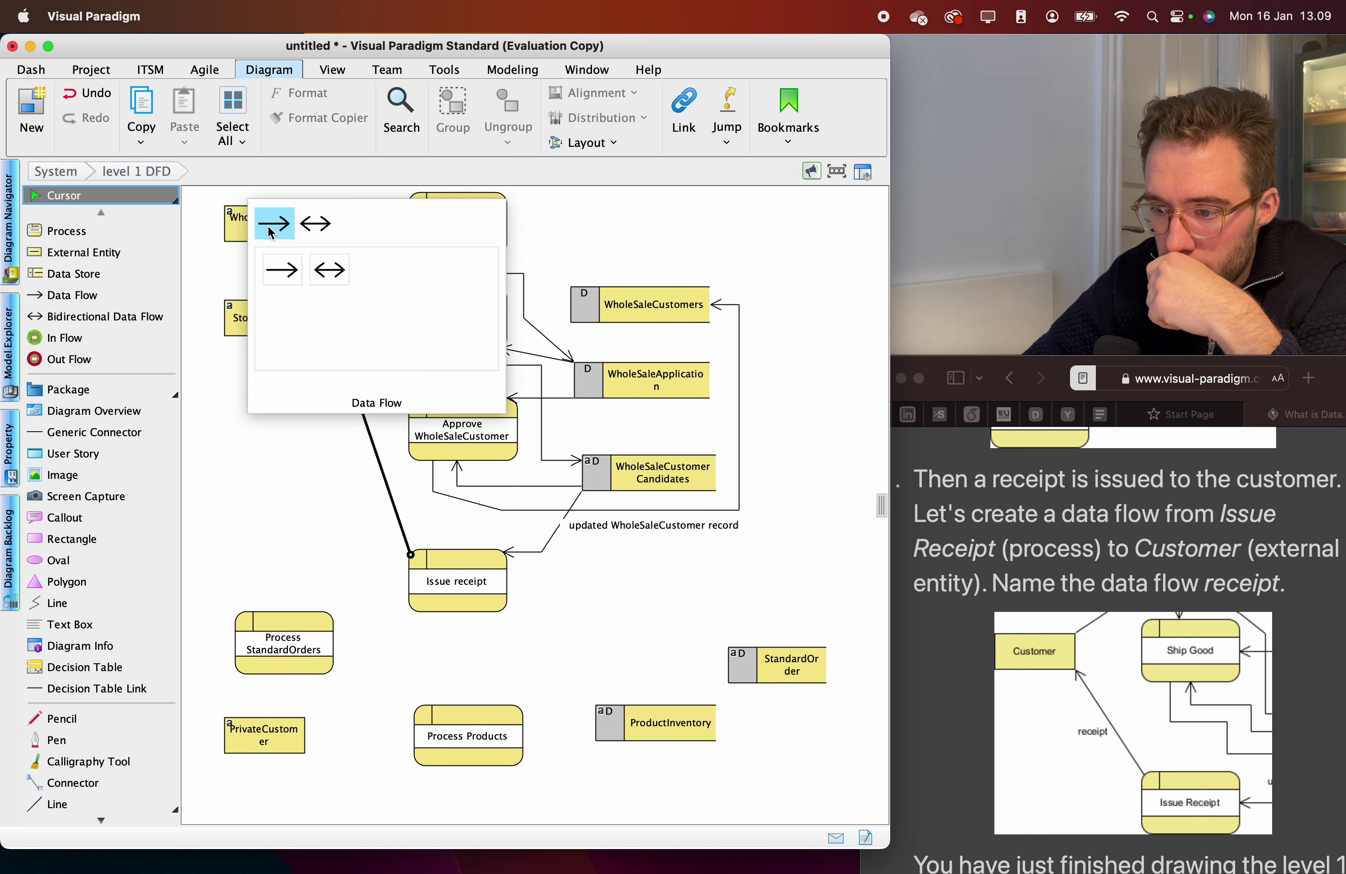
pyautogui.click(287, 230)
pyautogui.moveTo(353, 389); pyautogui.dragTo(361, 259)
pyautogui.moveTo(390, 446); pyautogui.dragTo(358, 556)
pyautogui.moveTo(361, 255); pyautogui.dragTo(361, 241)
pyautogui.click(316, 275)
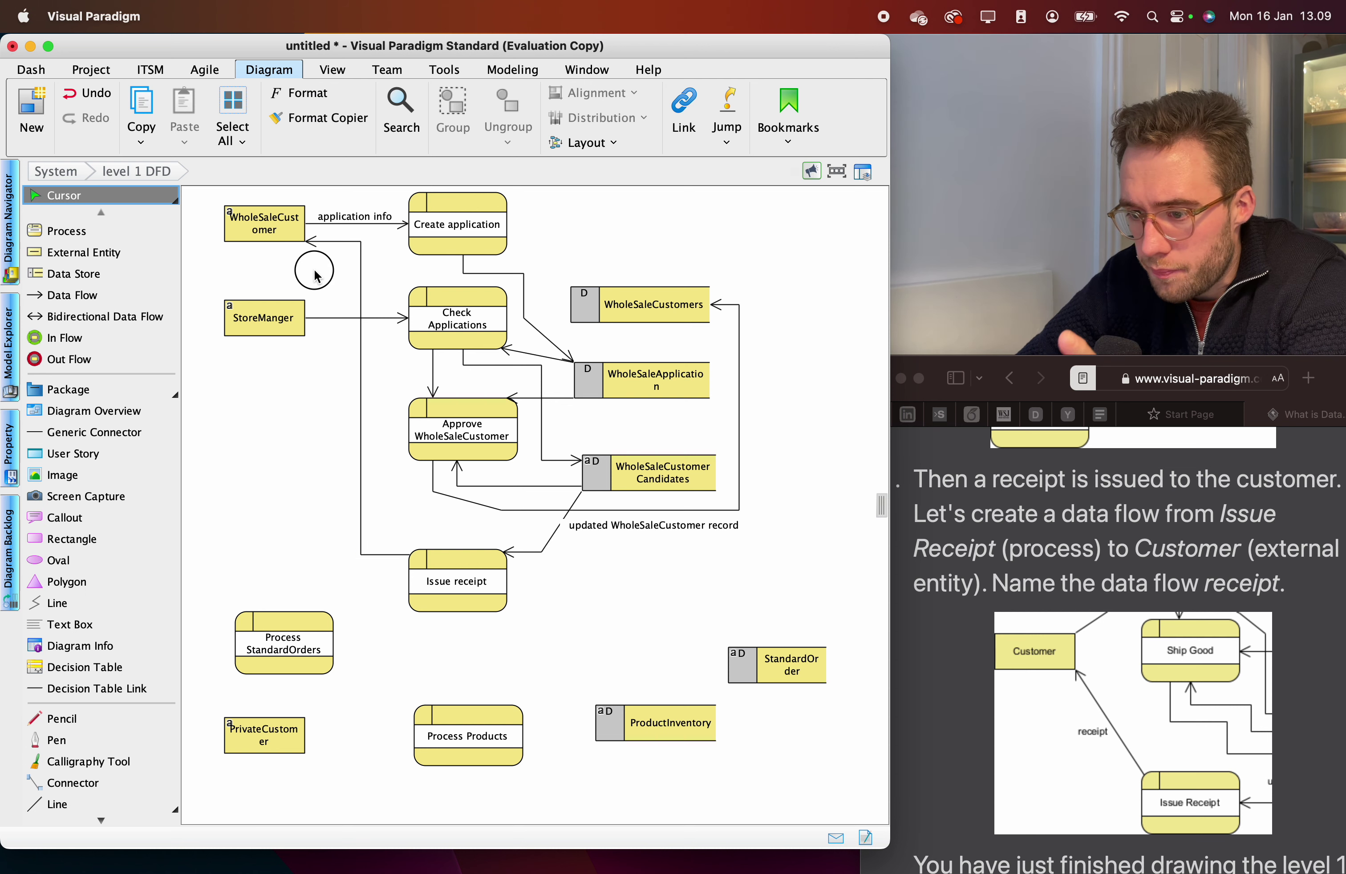
pyautogui.click(362, 332)
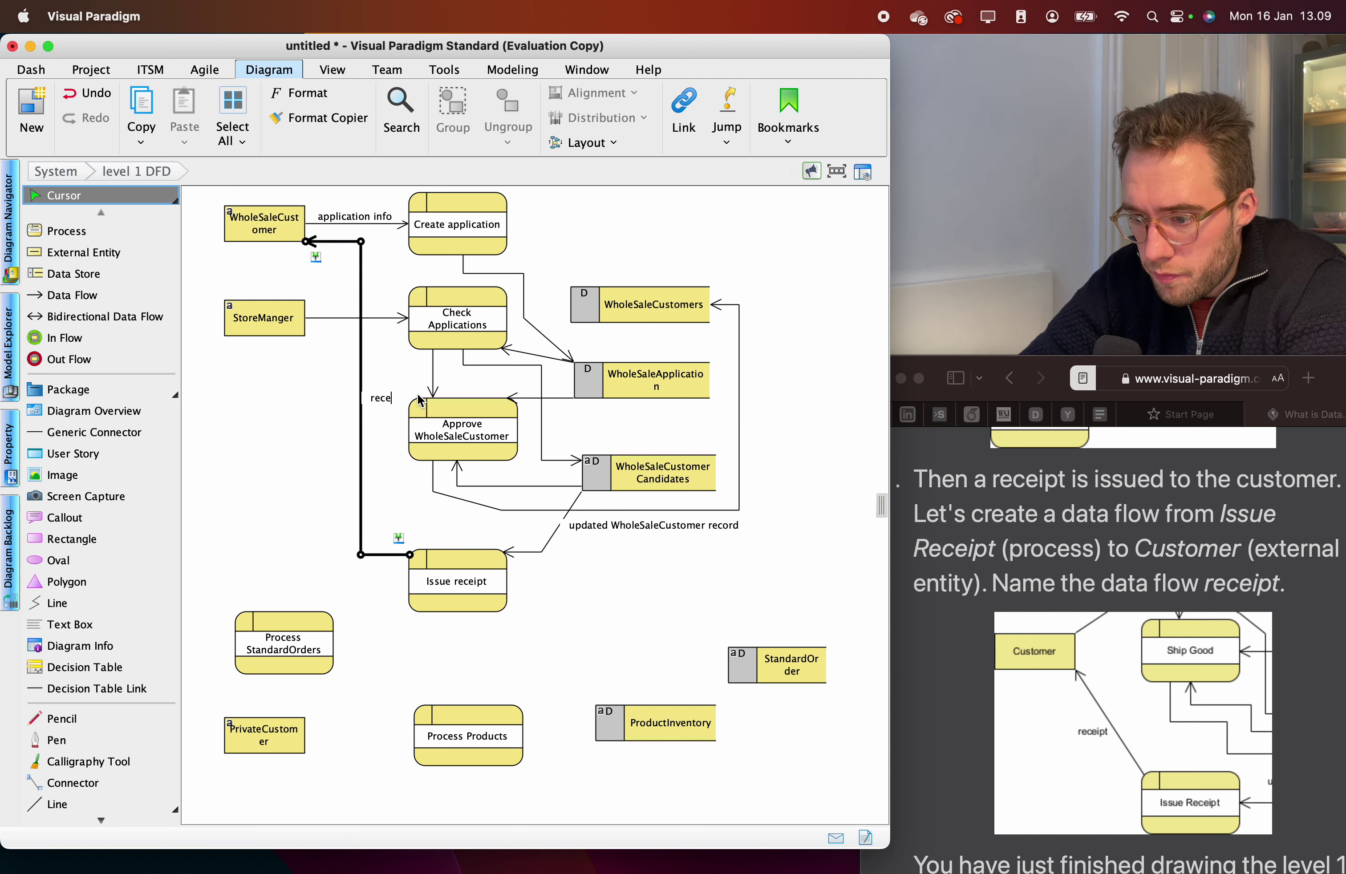
pyautogui.click(639, 533)
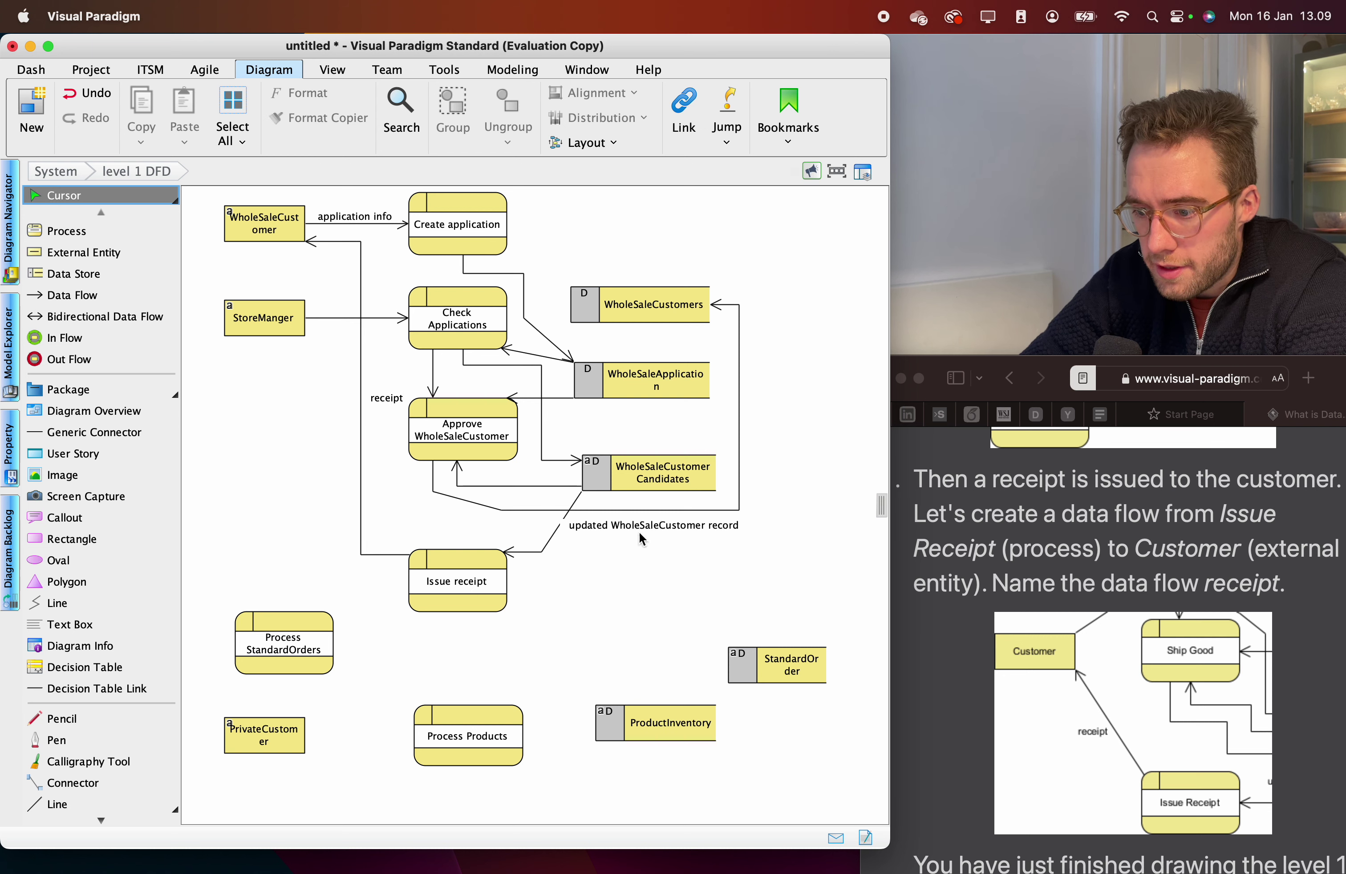
# Examine the tutorial's finished level 1 diagram and compare its processes, data stores and receipt flow with the wholesale diagram.
pyautogui.scroll(-1, 1030, 682)
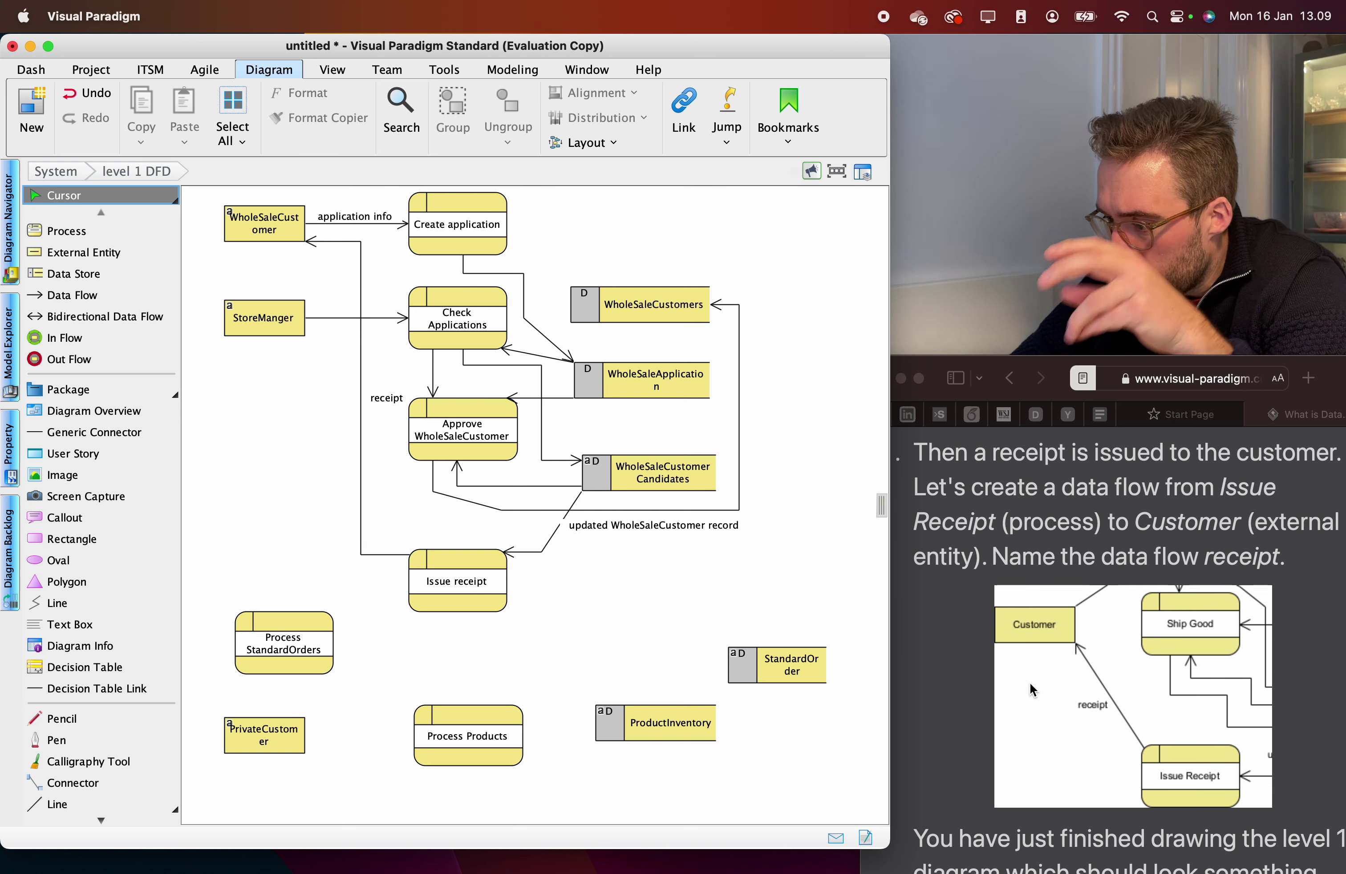
pyautogui.scroll(-3, 1029, 683)
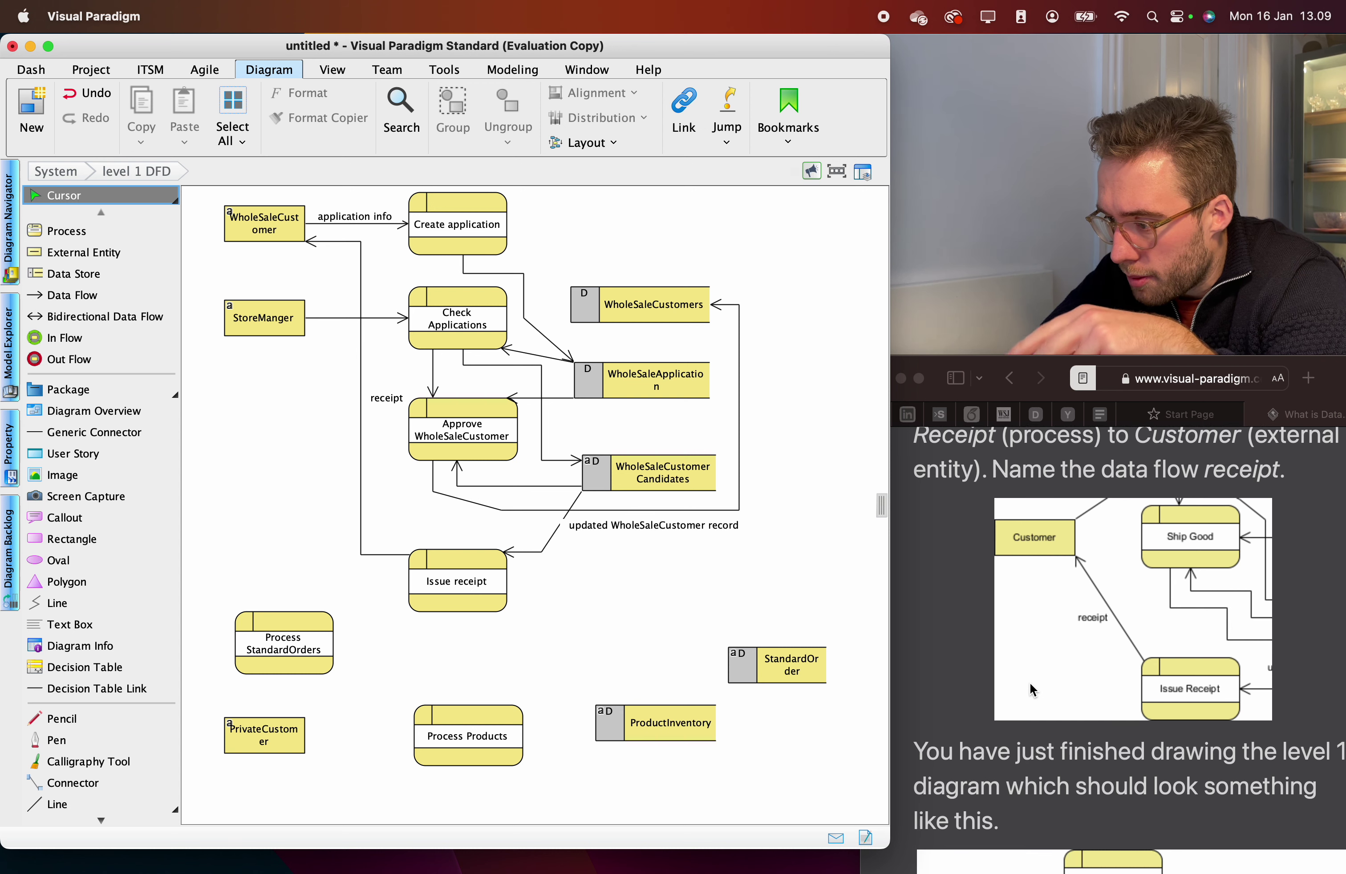
pyautogui.scroll(-5, 1030, 689)
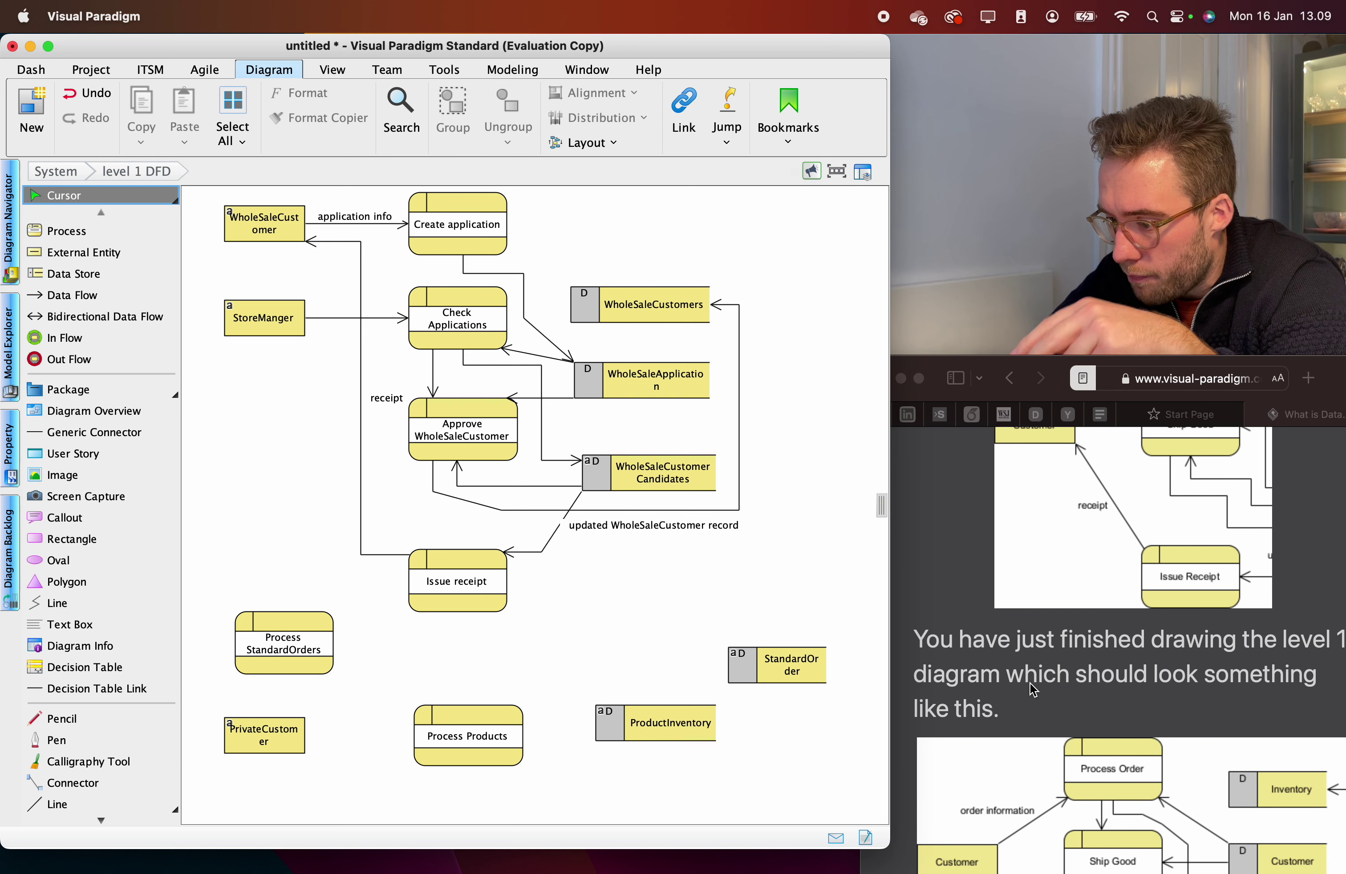
pyautogui.scroll(-5, 1029, 688)
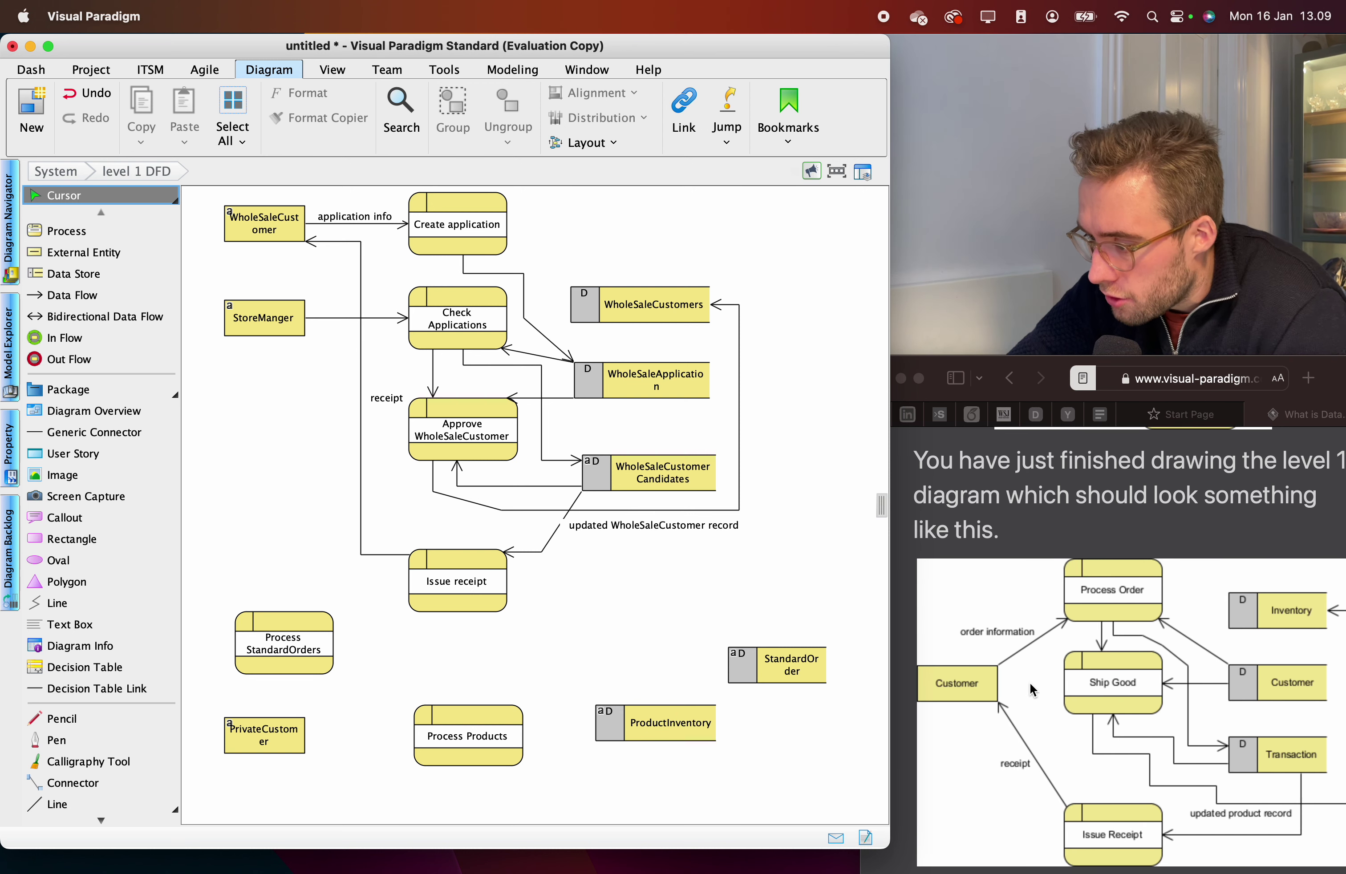
pyautogui.scroll(-3, 1030, 683)
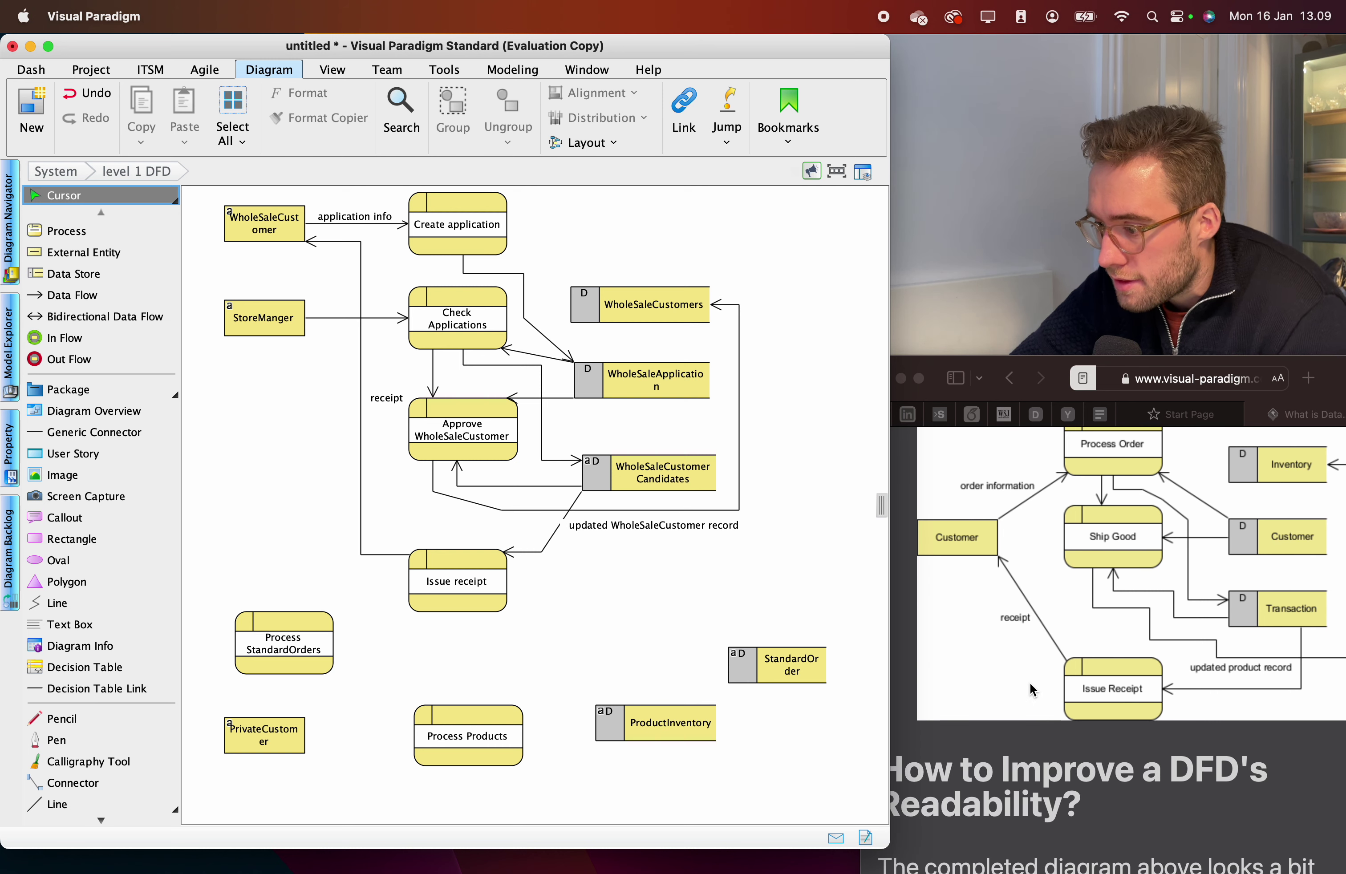
pyautogui.scroll(1, 1008, 440)
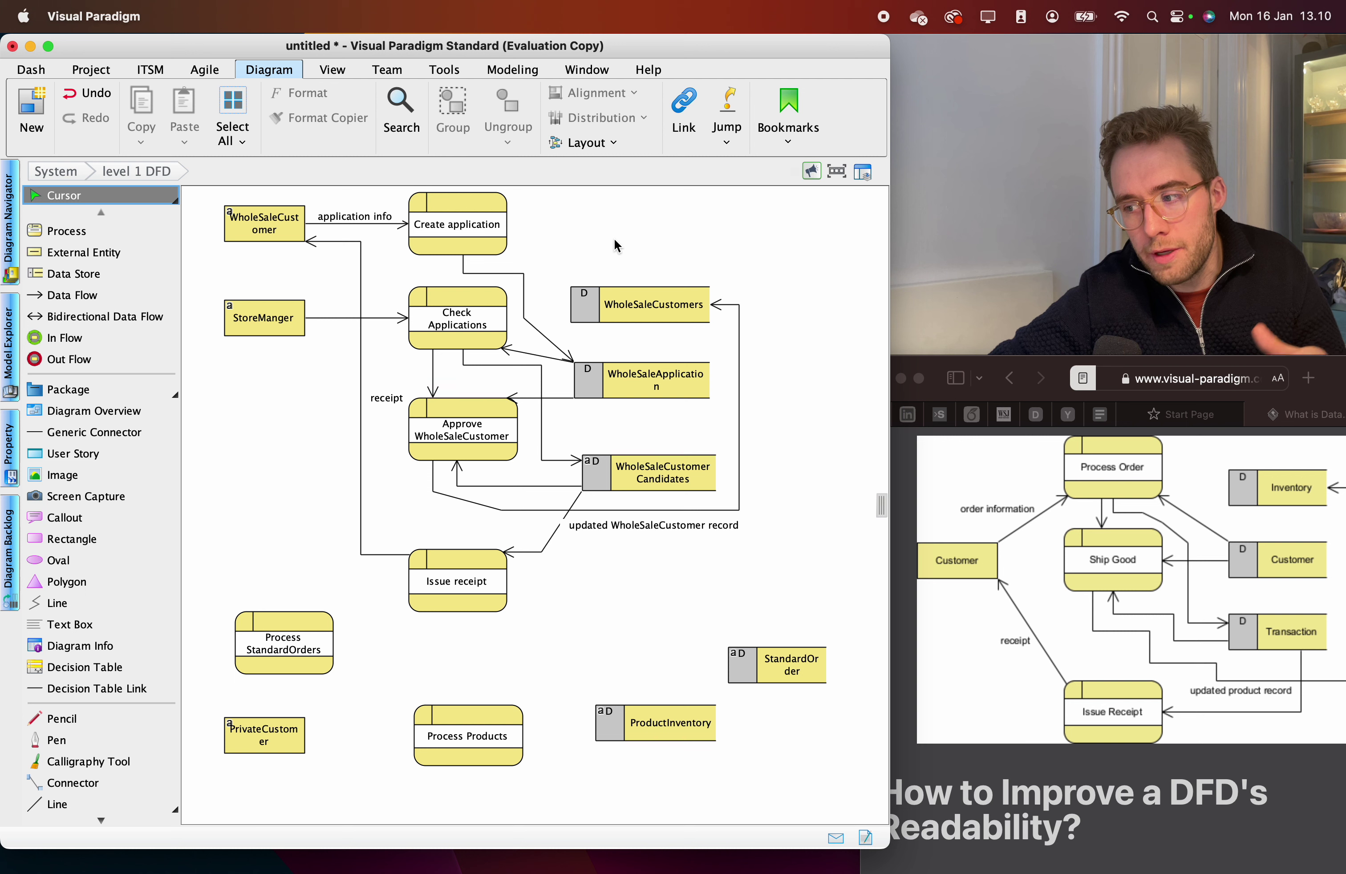
pyautogui.moveTo(1024, 223)
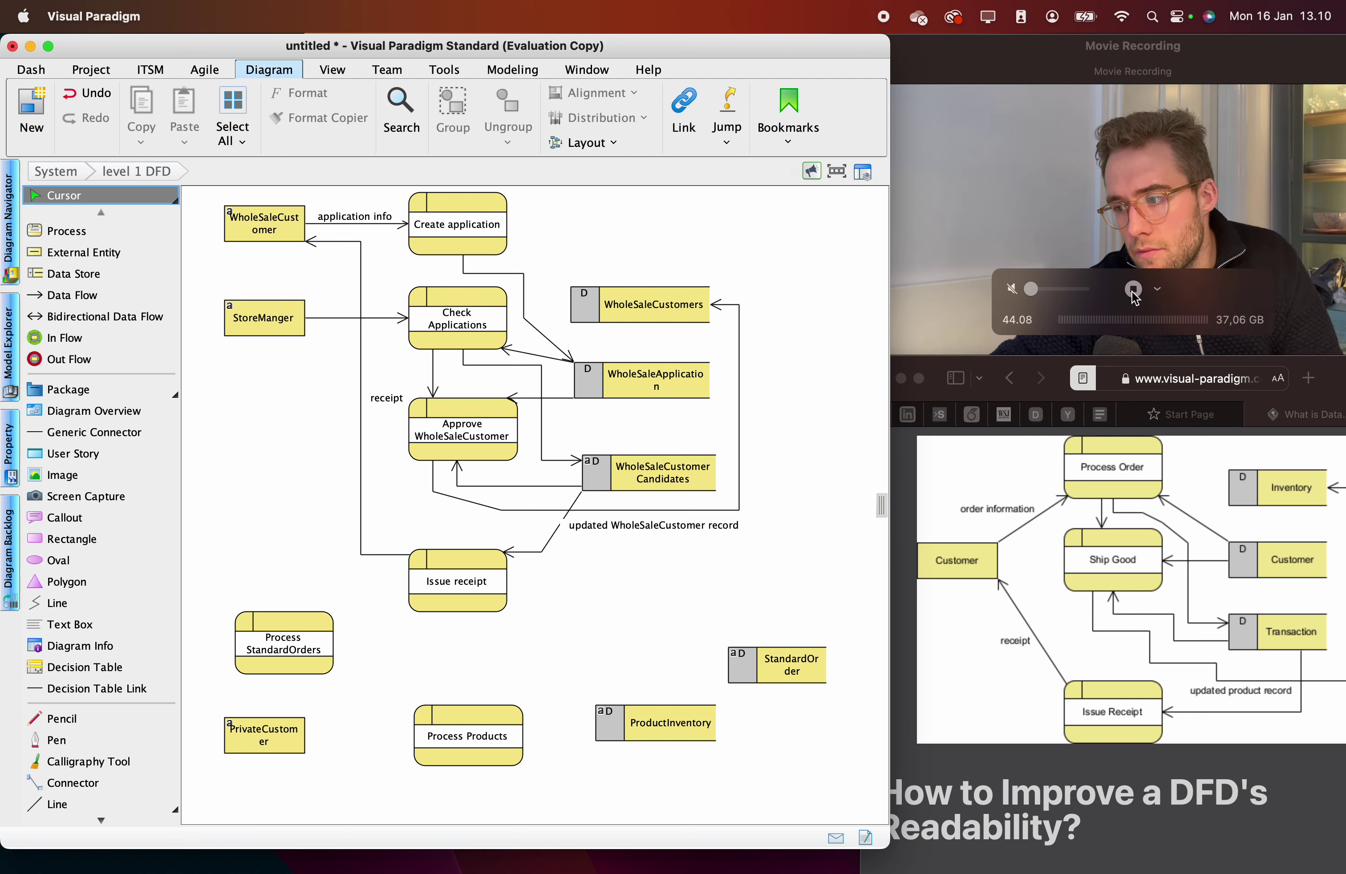